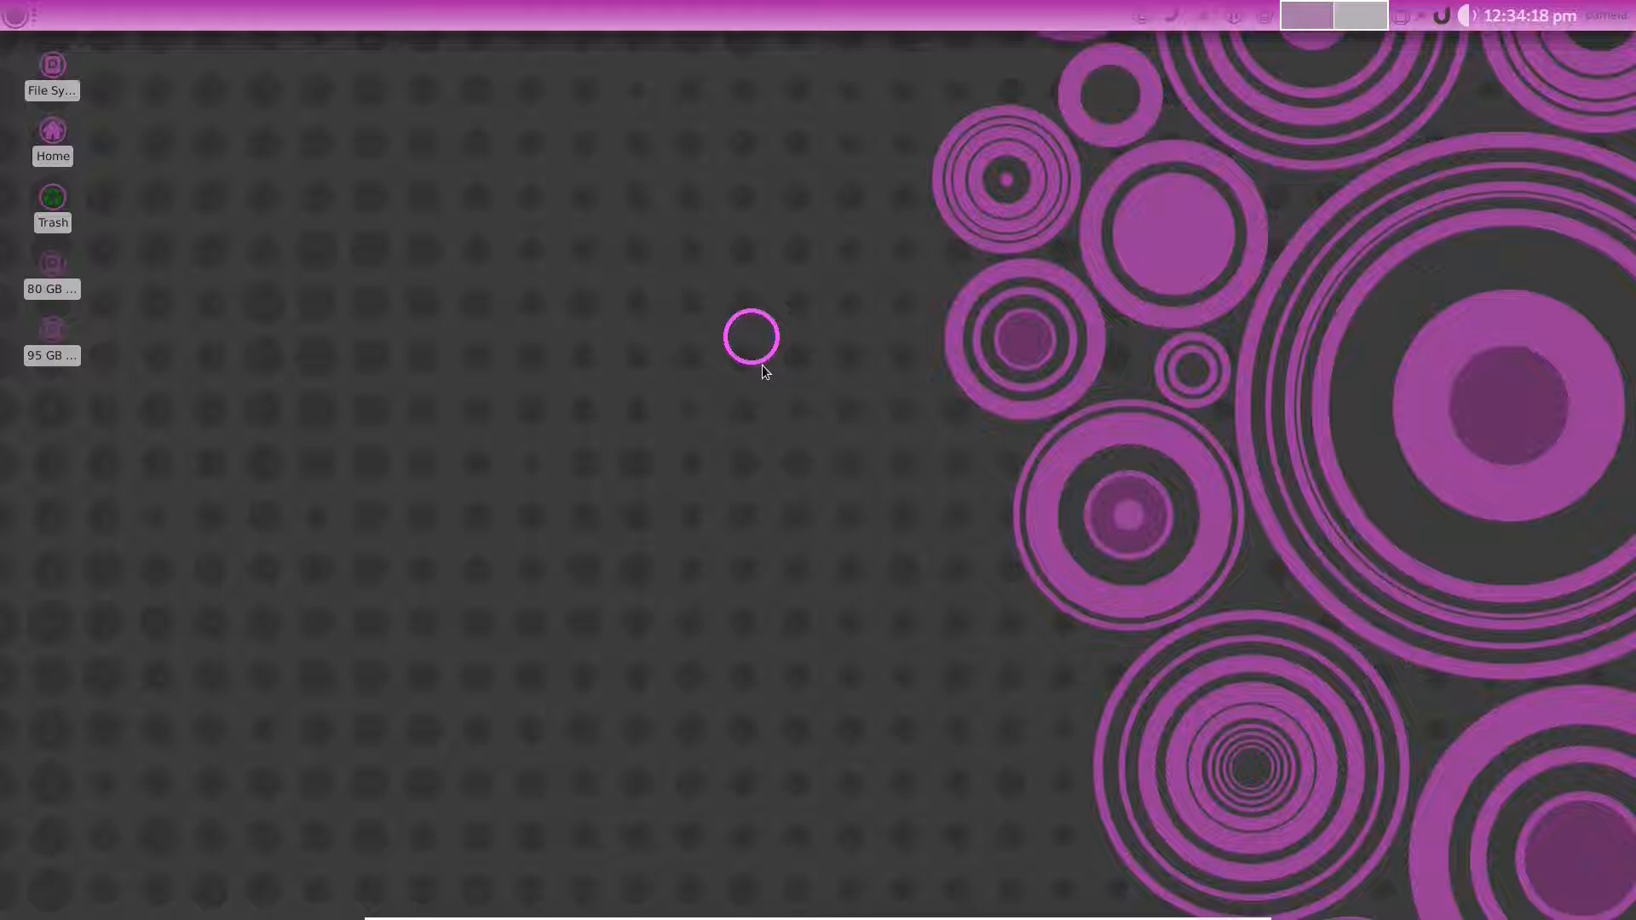
Open GIMP and check the monitor's resolution in the system Display settings
mouse_move(657, 913)
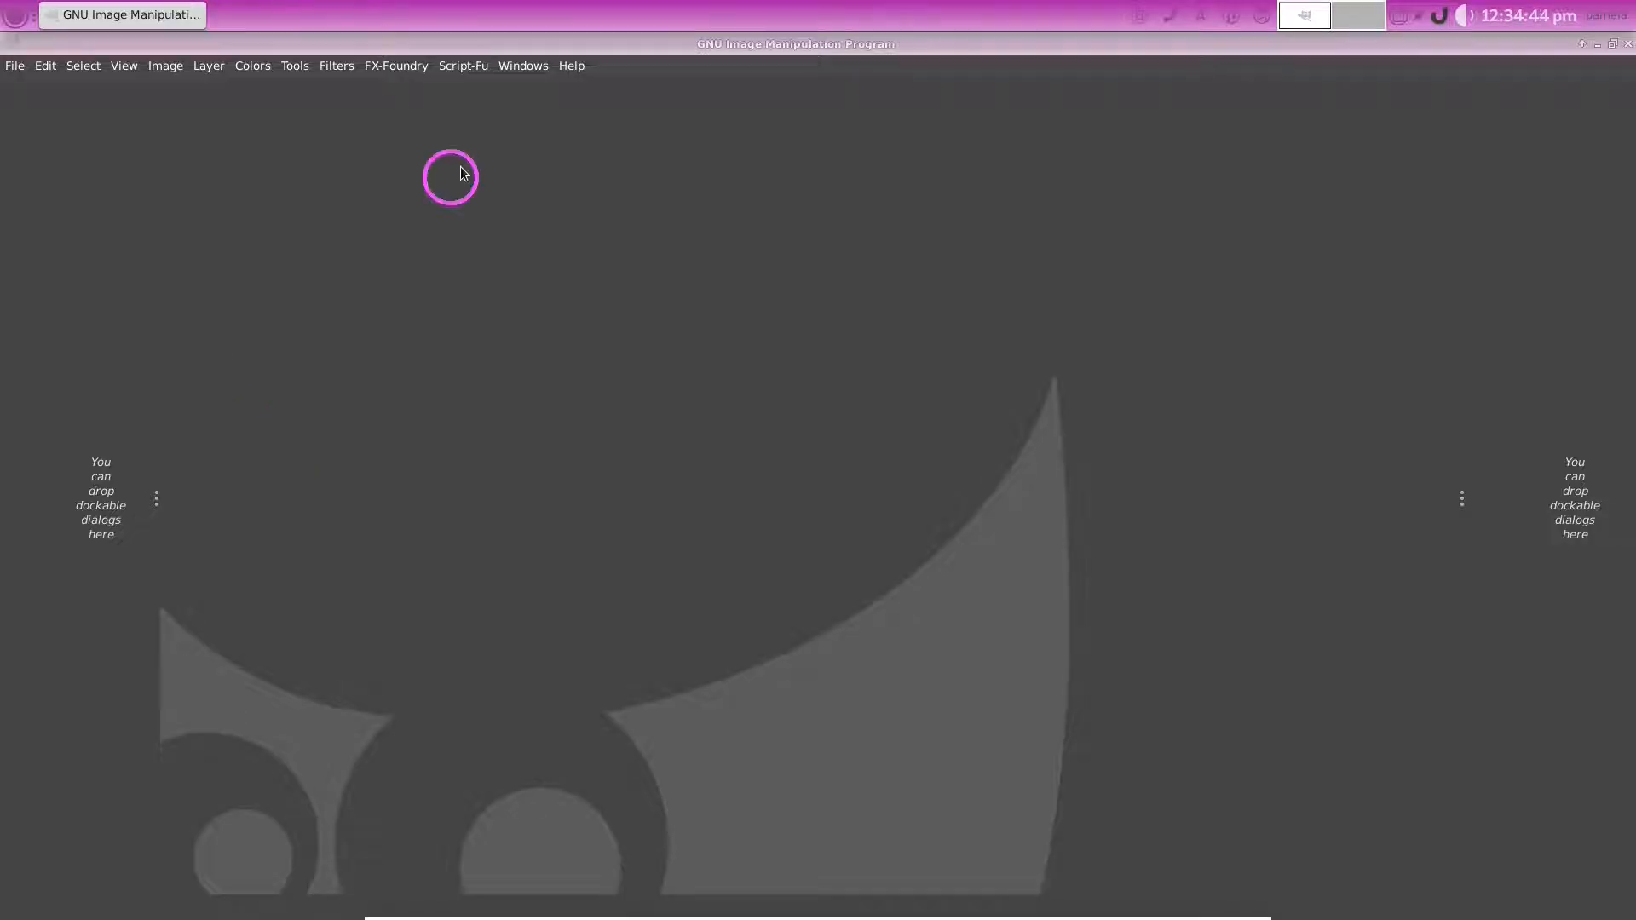
click(16, 15)
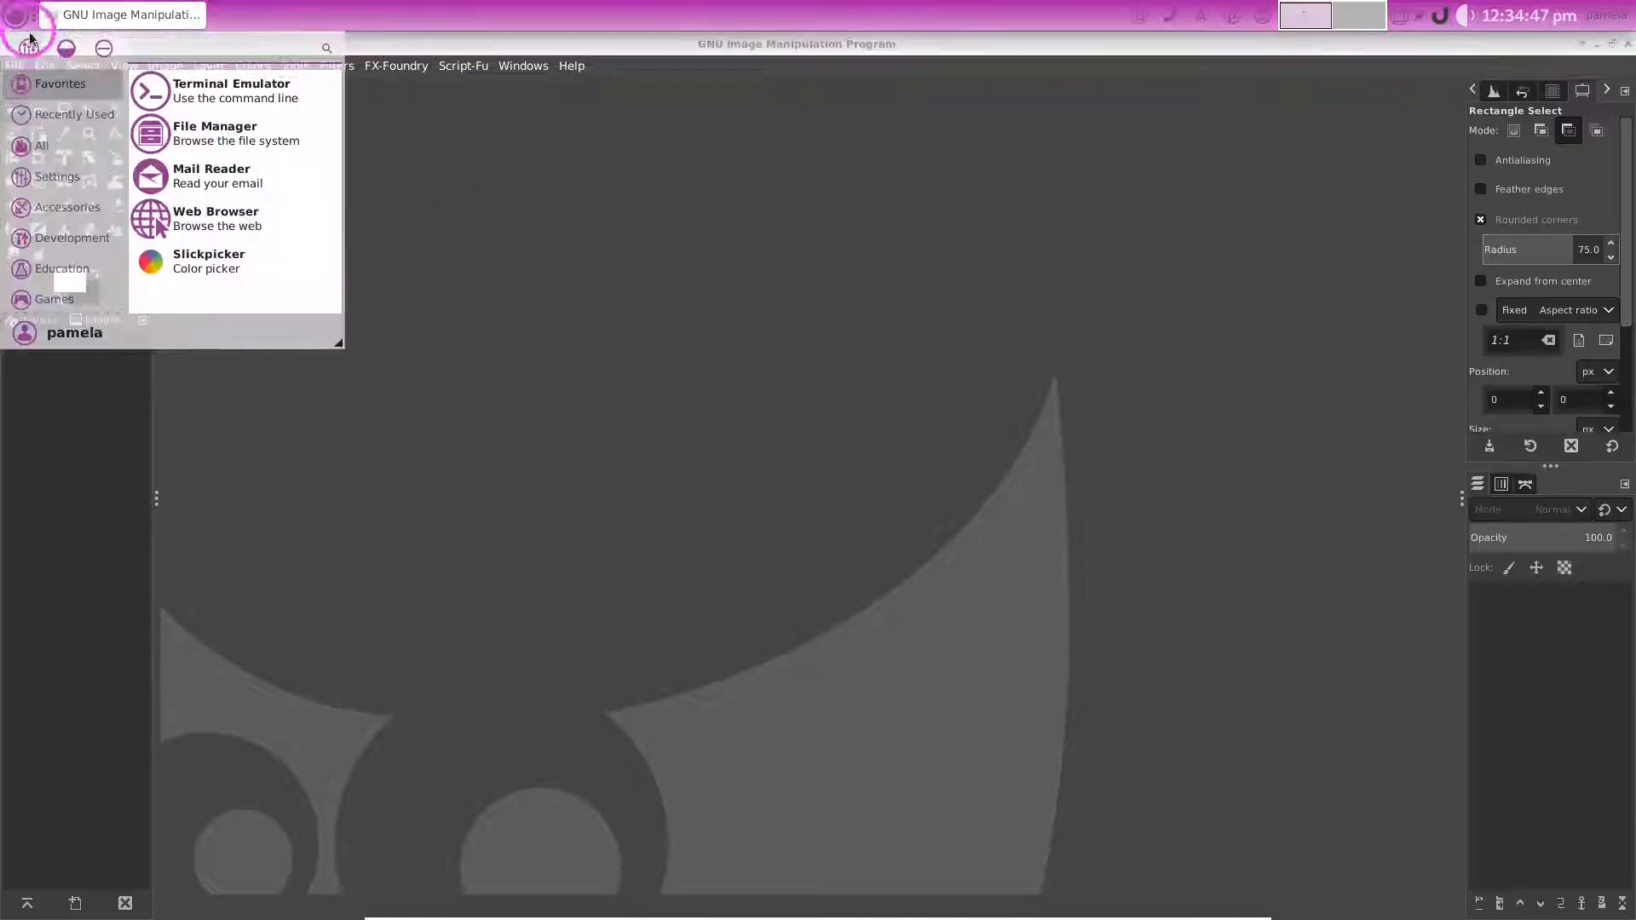
click(47, 146)
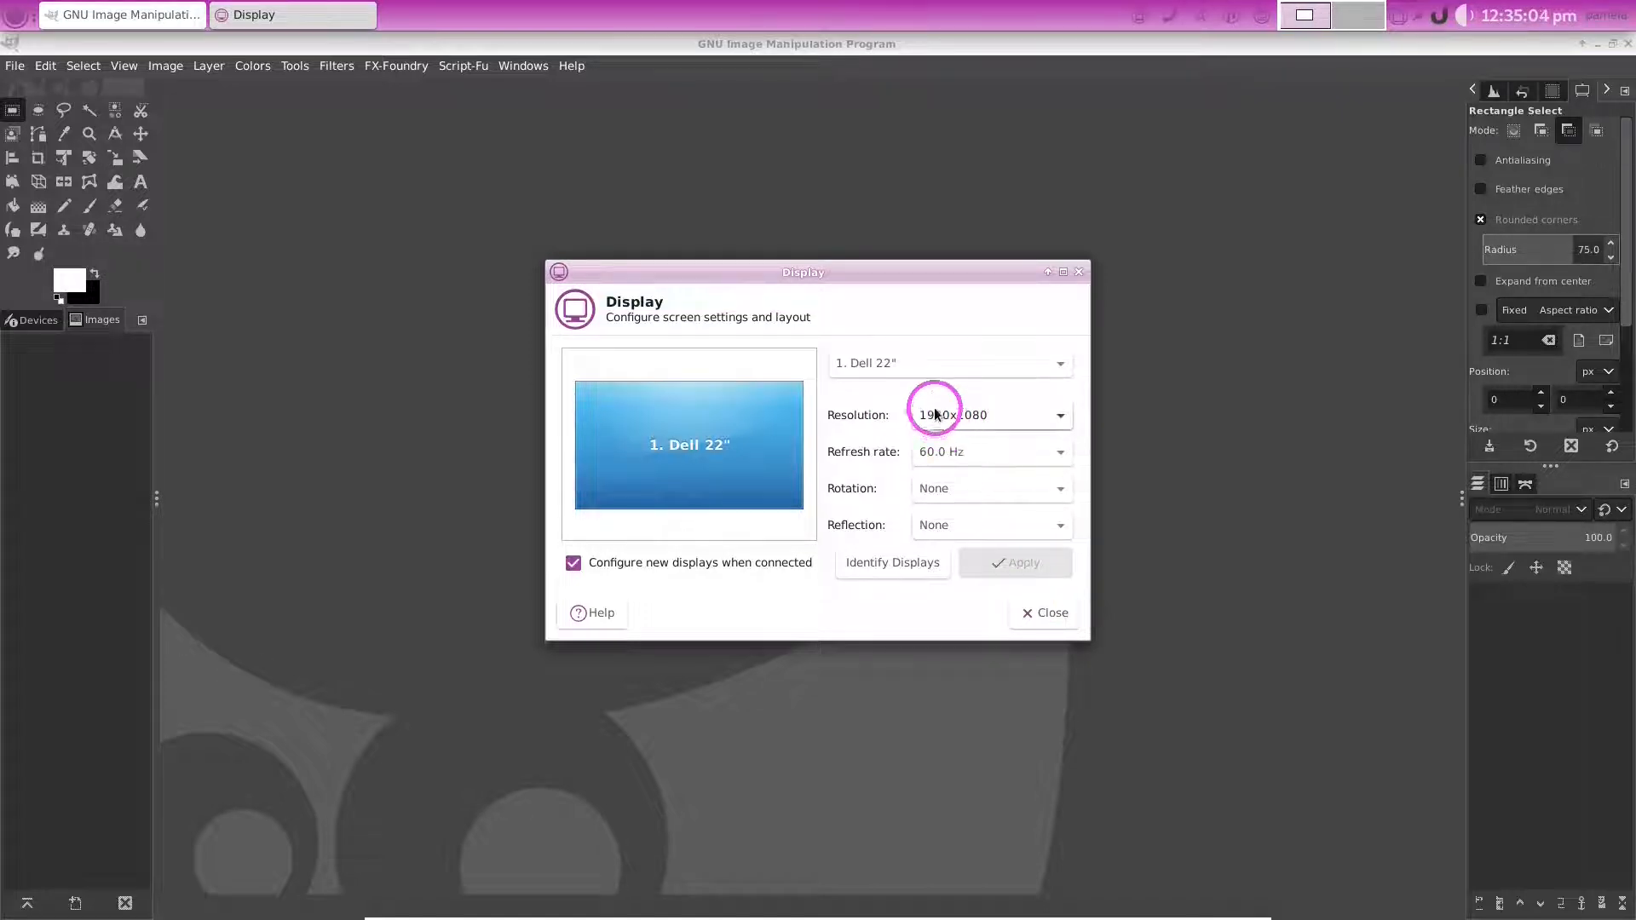
click(1048, 613)
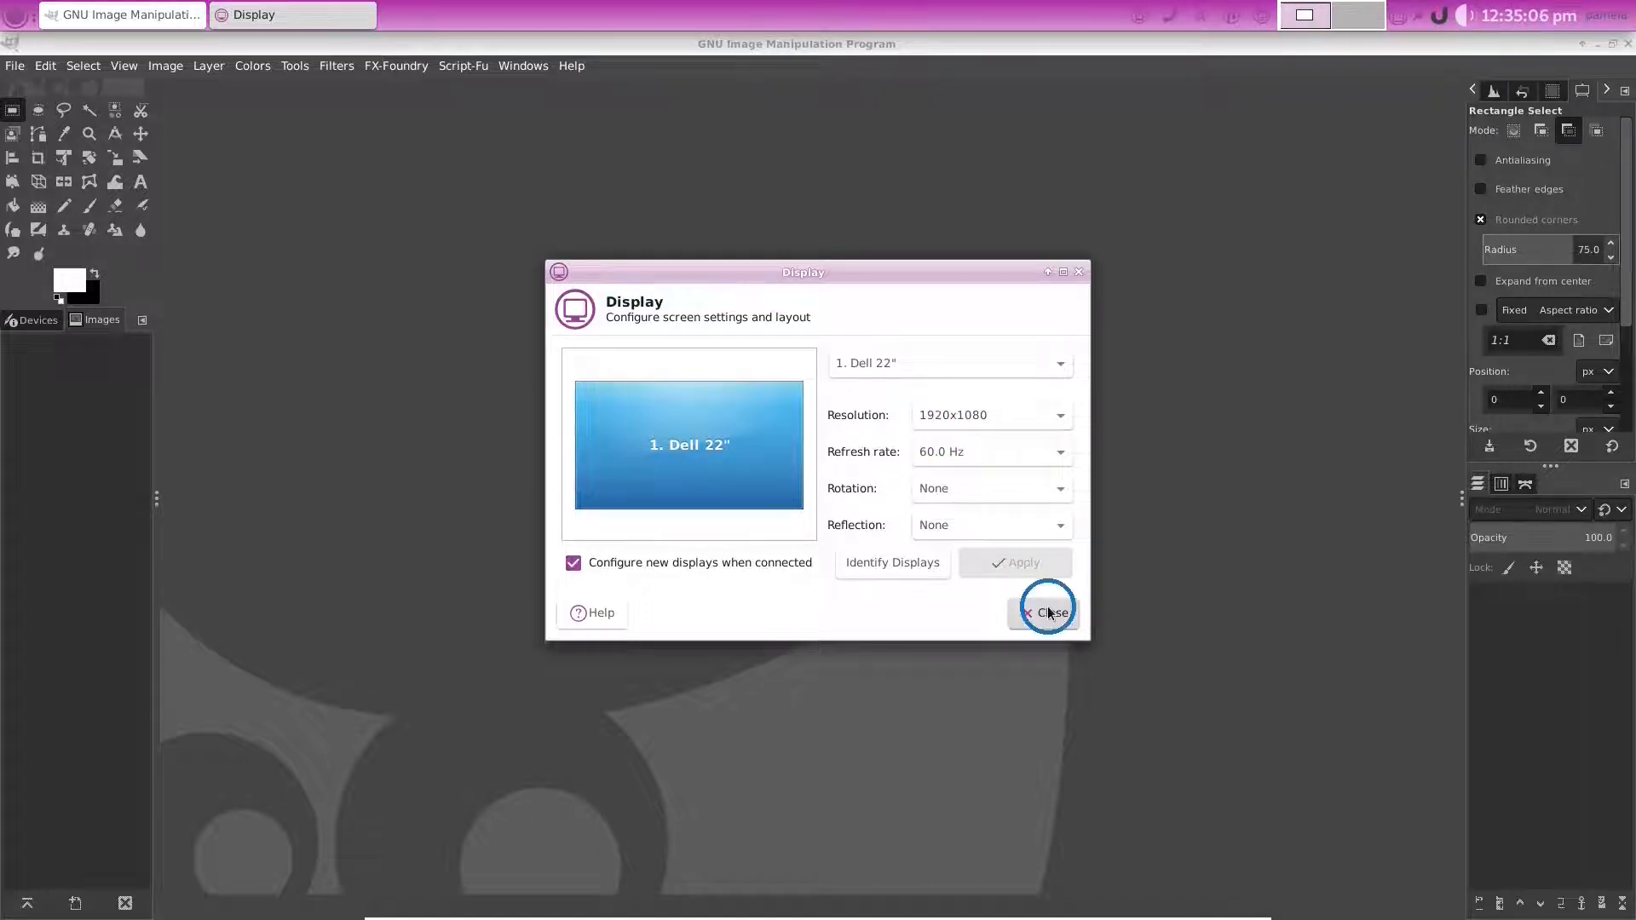
Run xrandr in a terminal window to look up the screen resolution
mouse_move(705, 915)
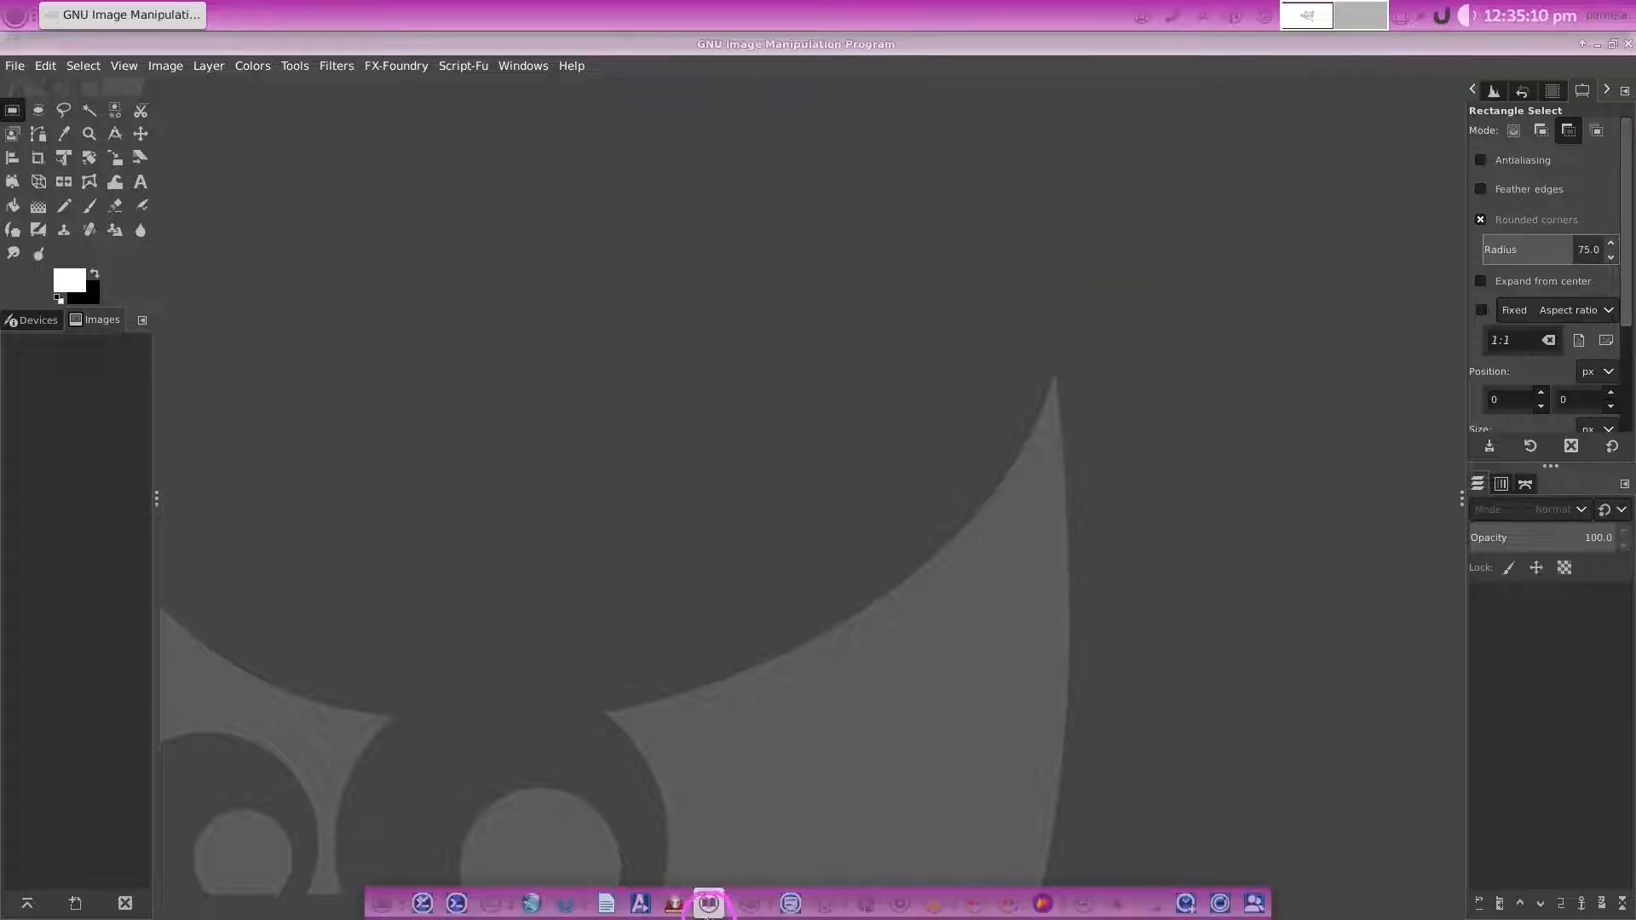
click(422, 905)
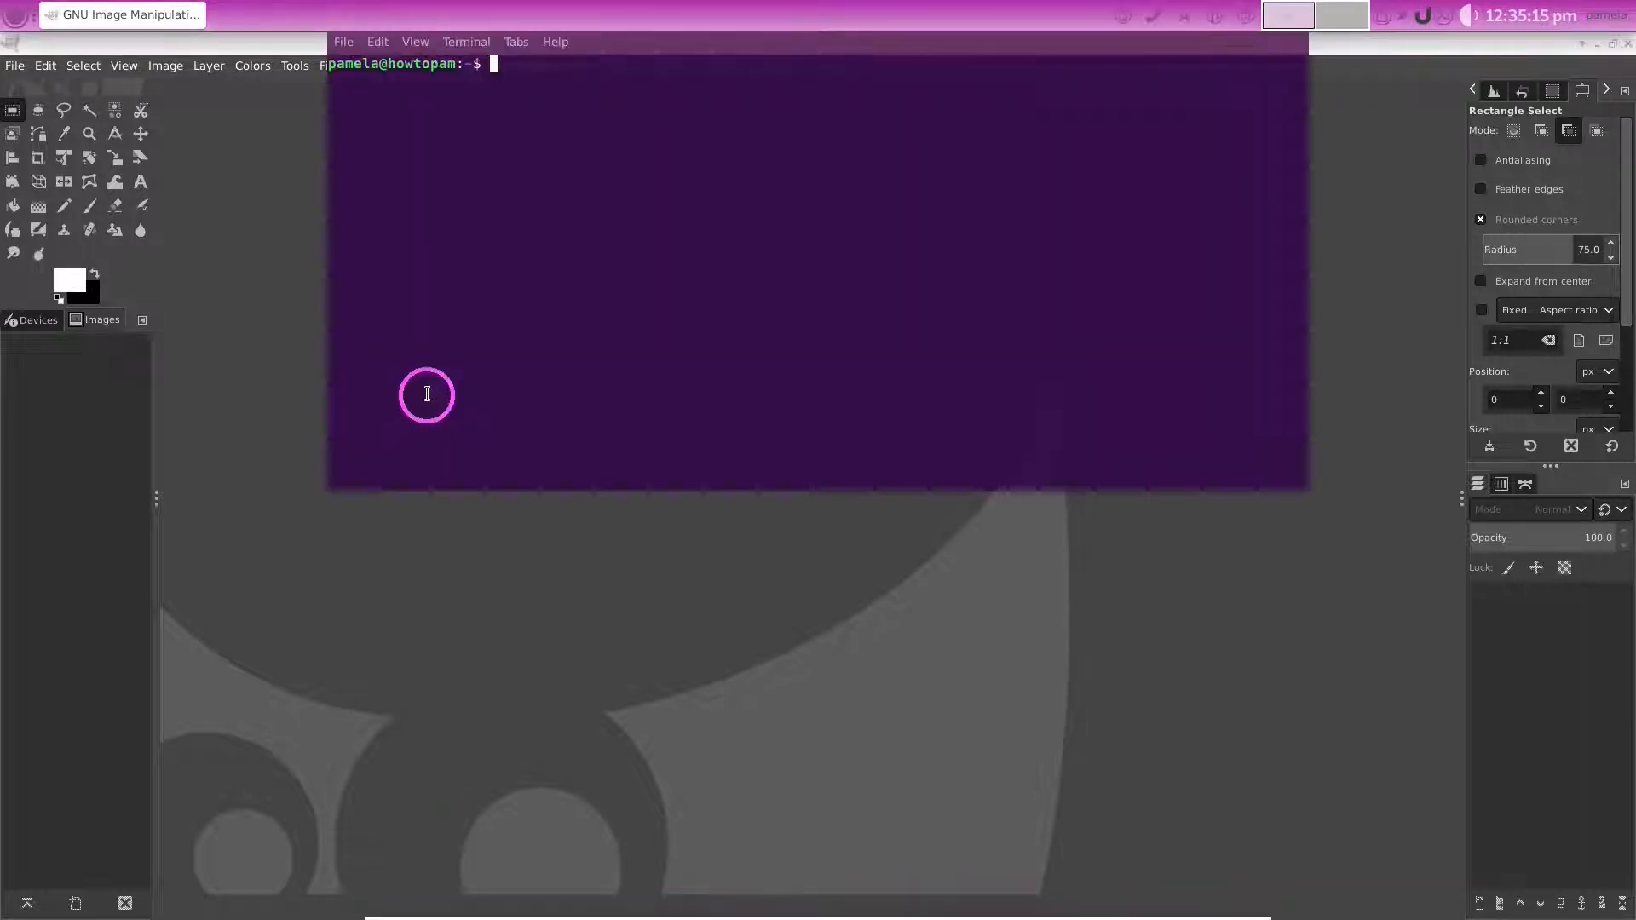
text(xrandr)
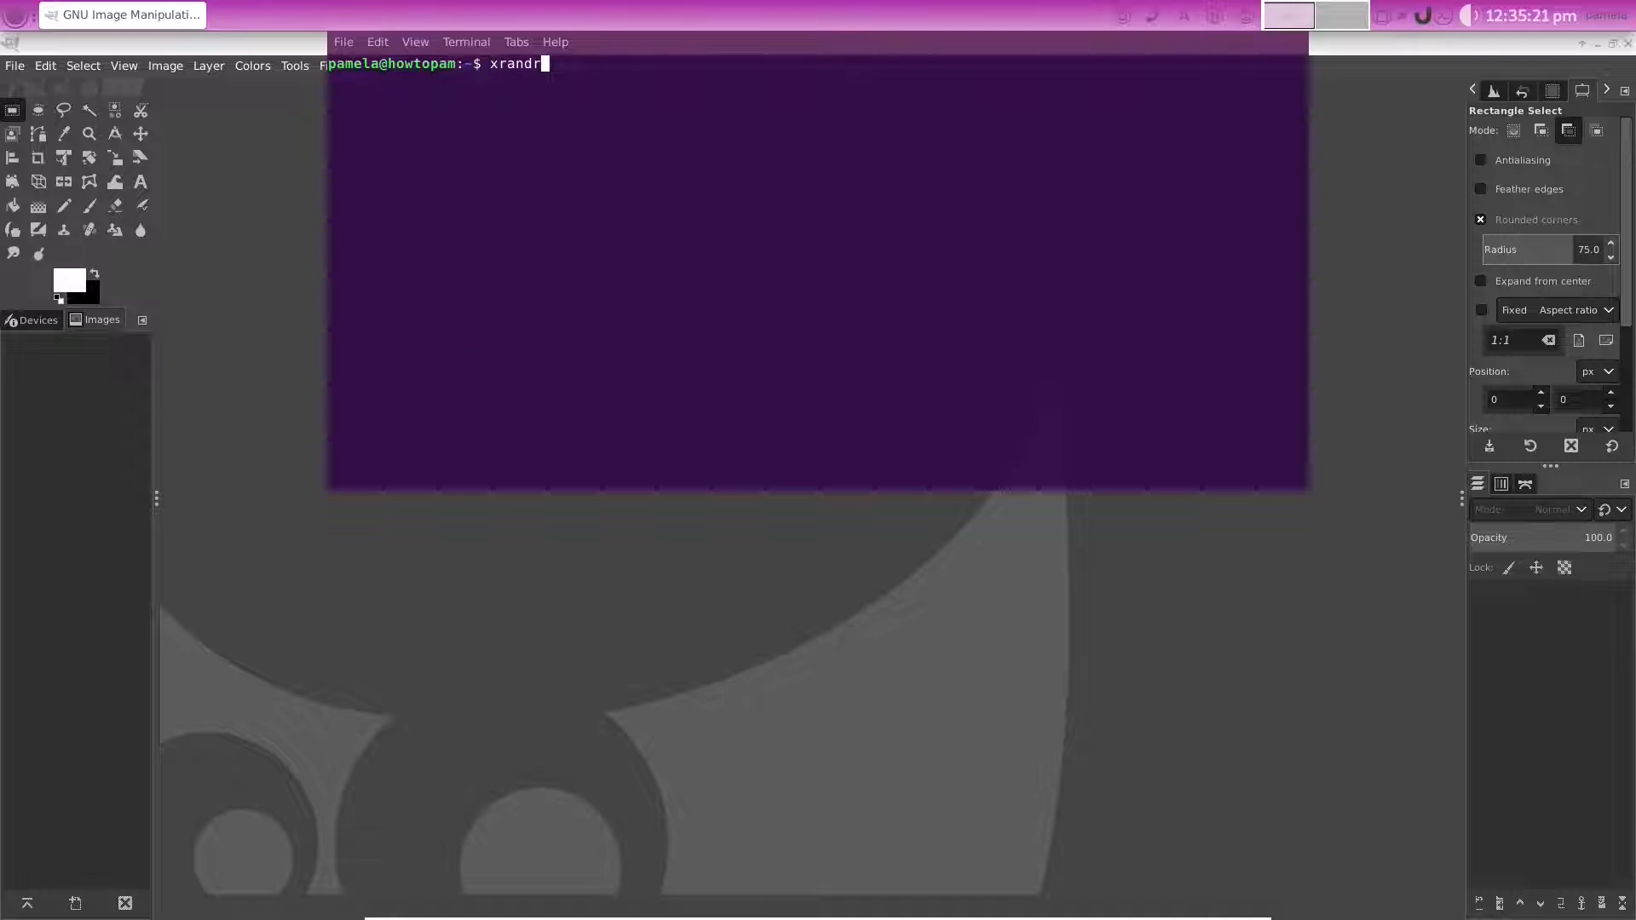
key(Return)
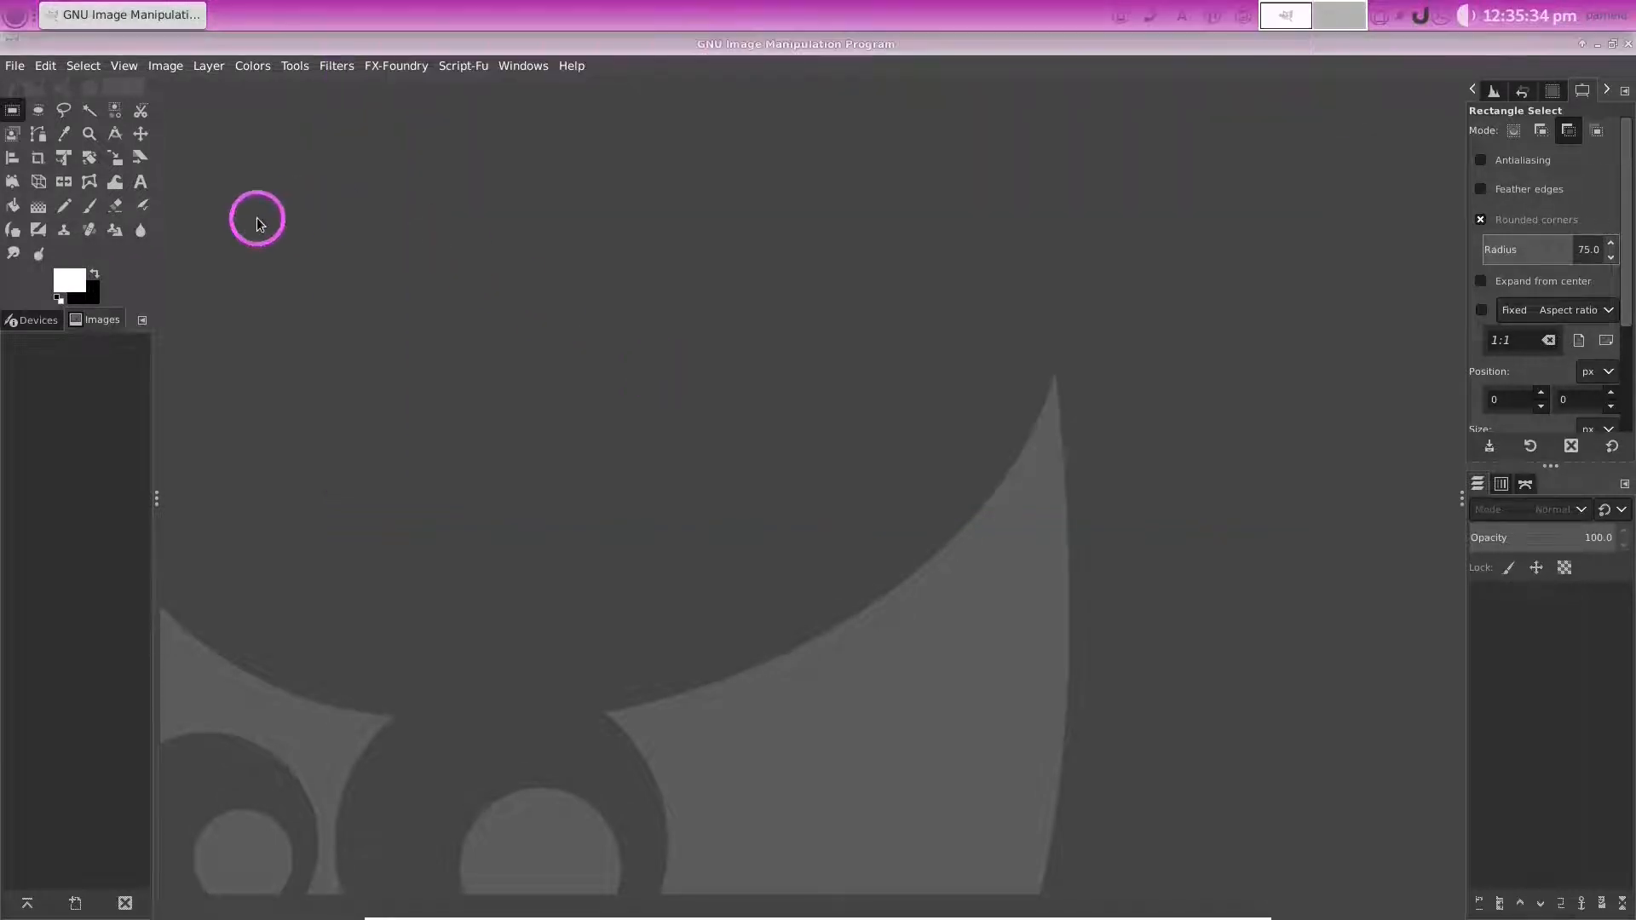
Create a new 1920 × 36 px image in GIMP filled with transparency
key(alt+f)
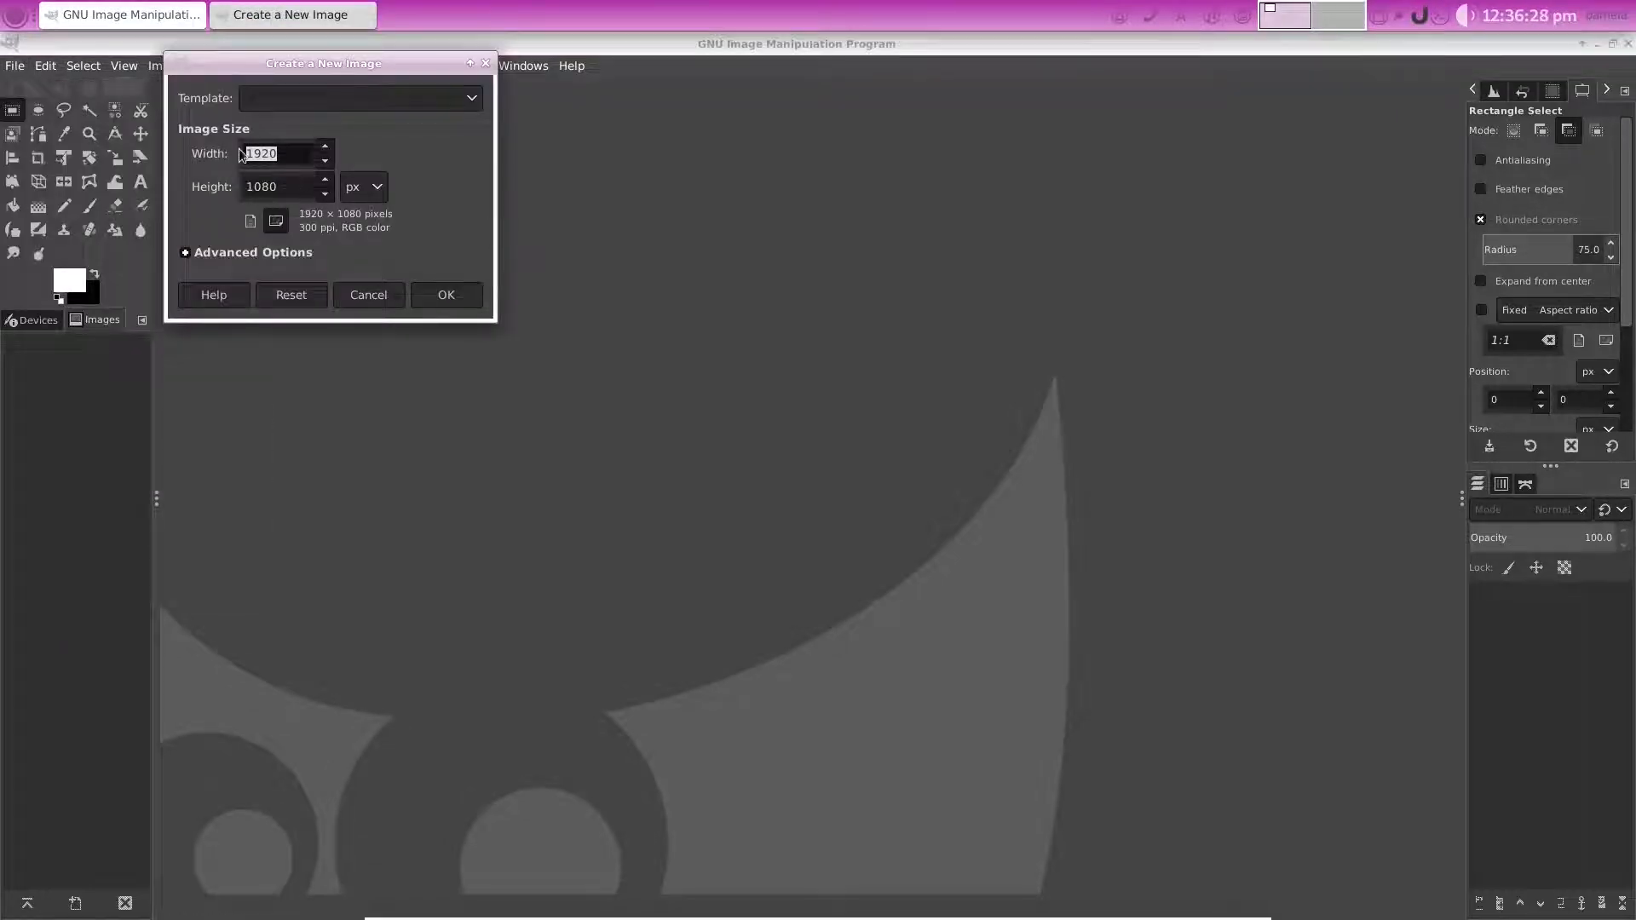
click(325, 181)
click(325, 181)
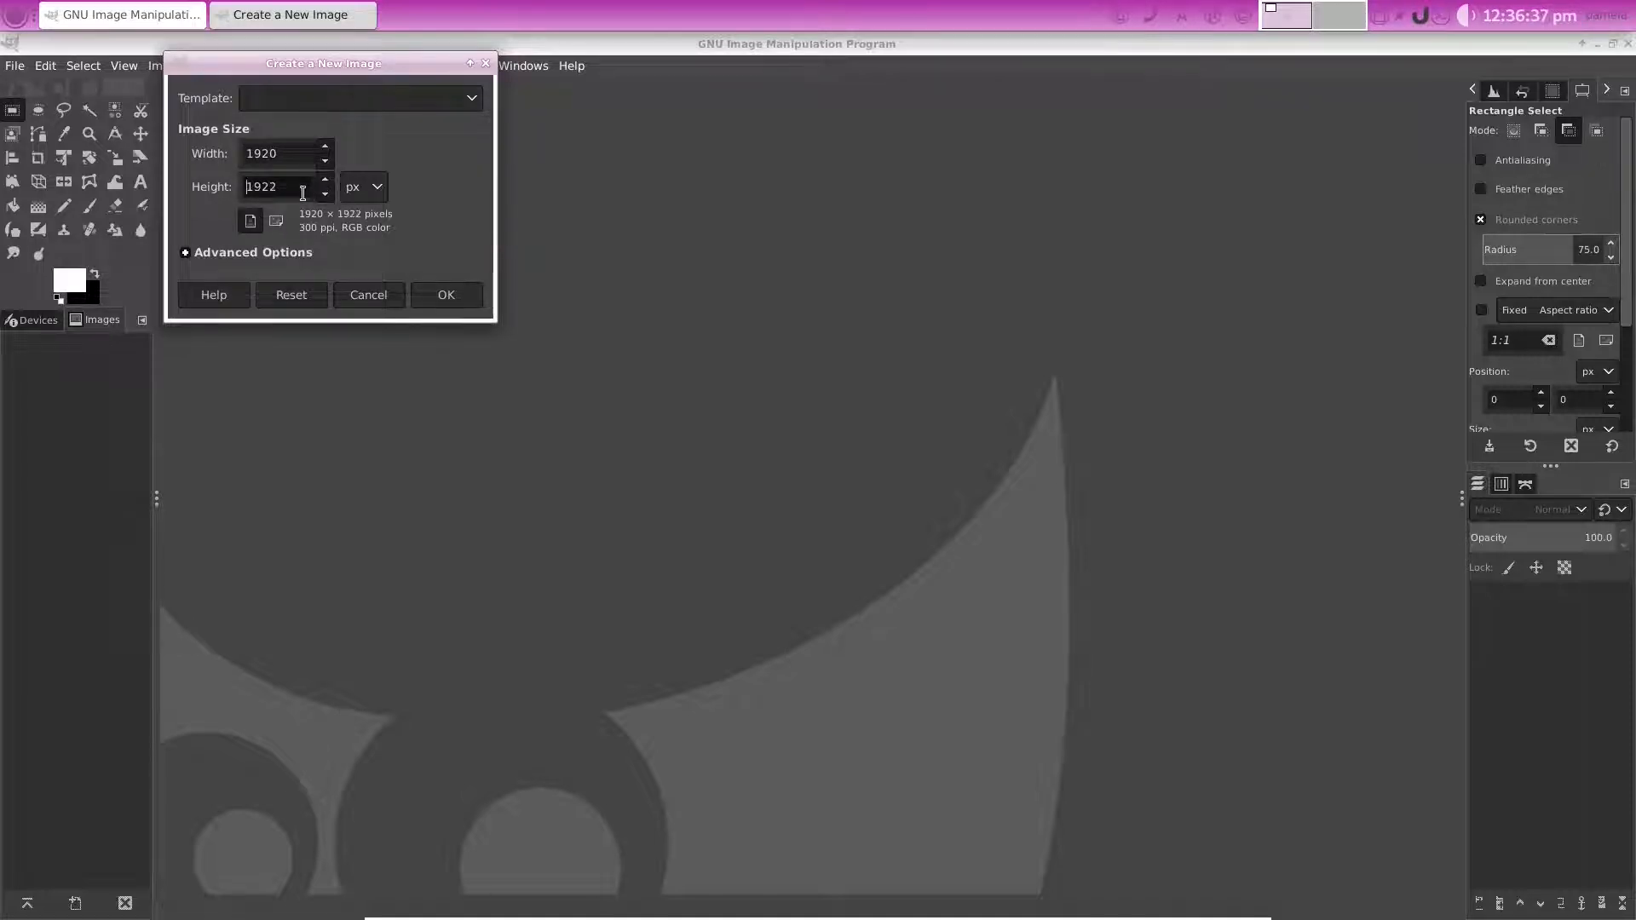
double_click(244, 186)
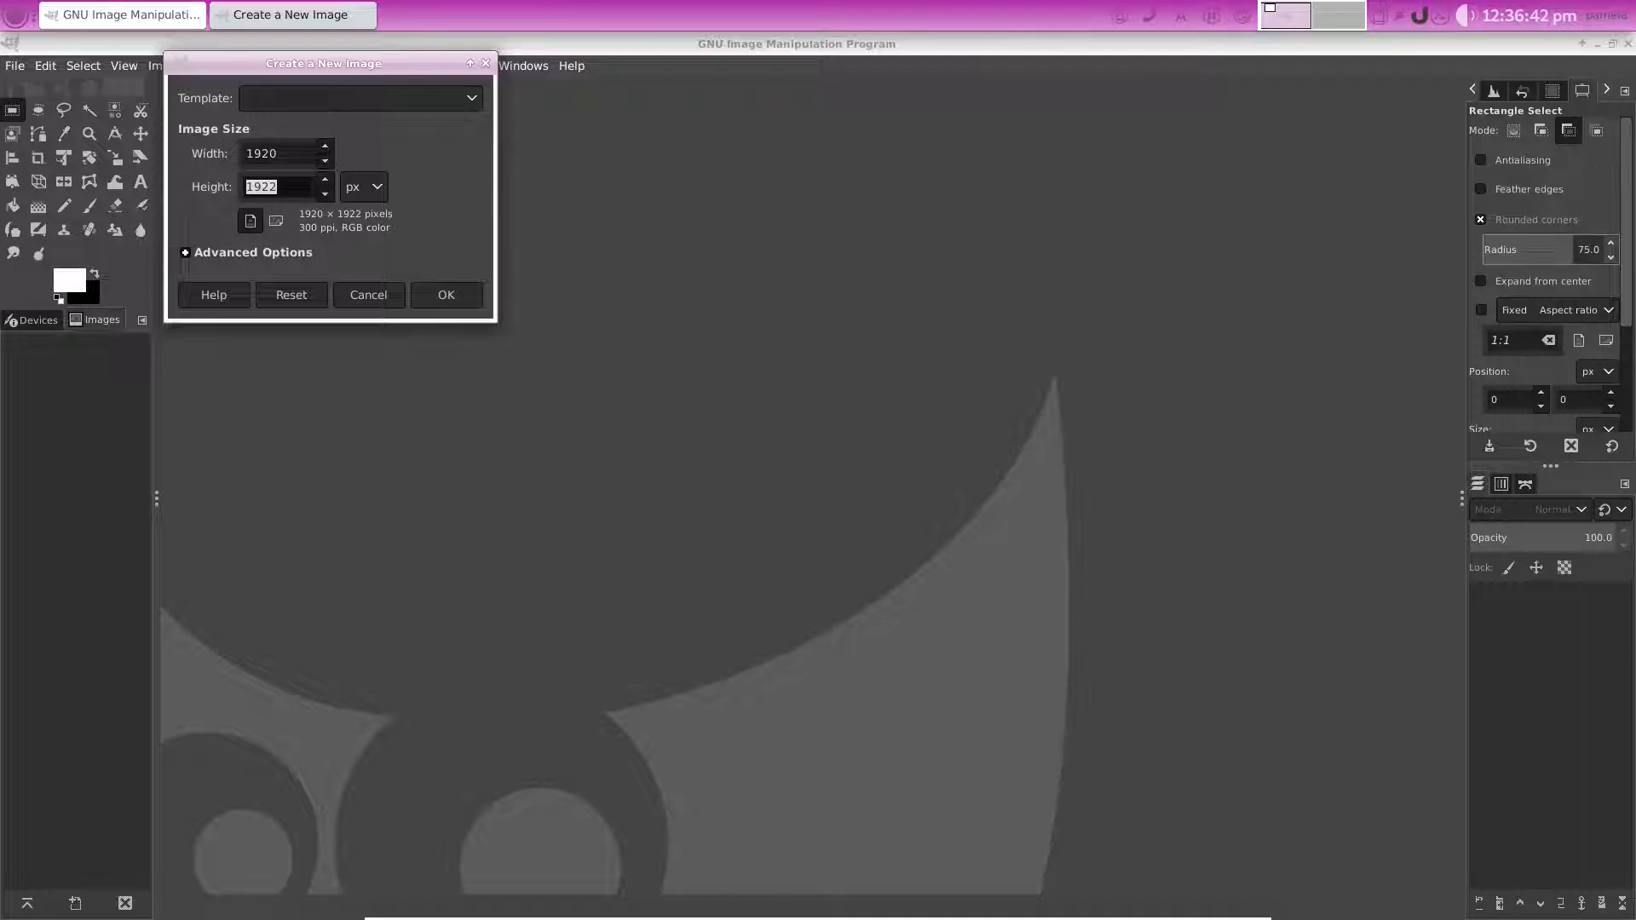
text(36)
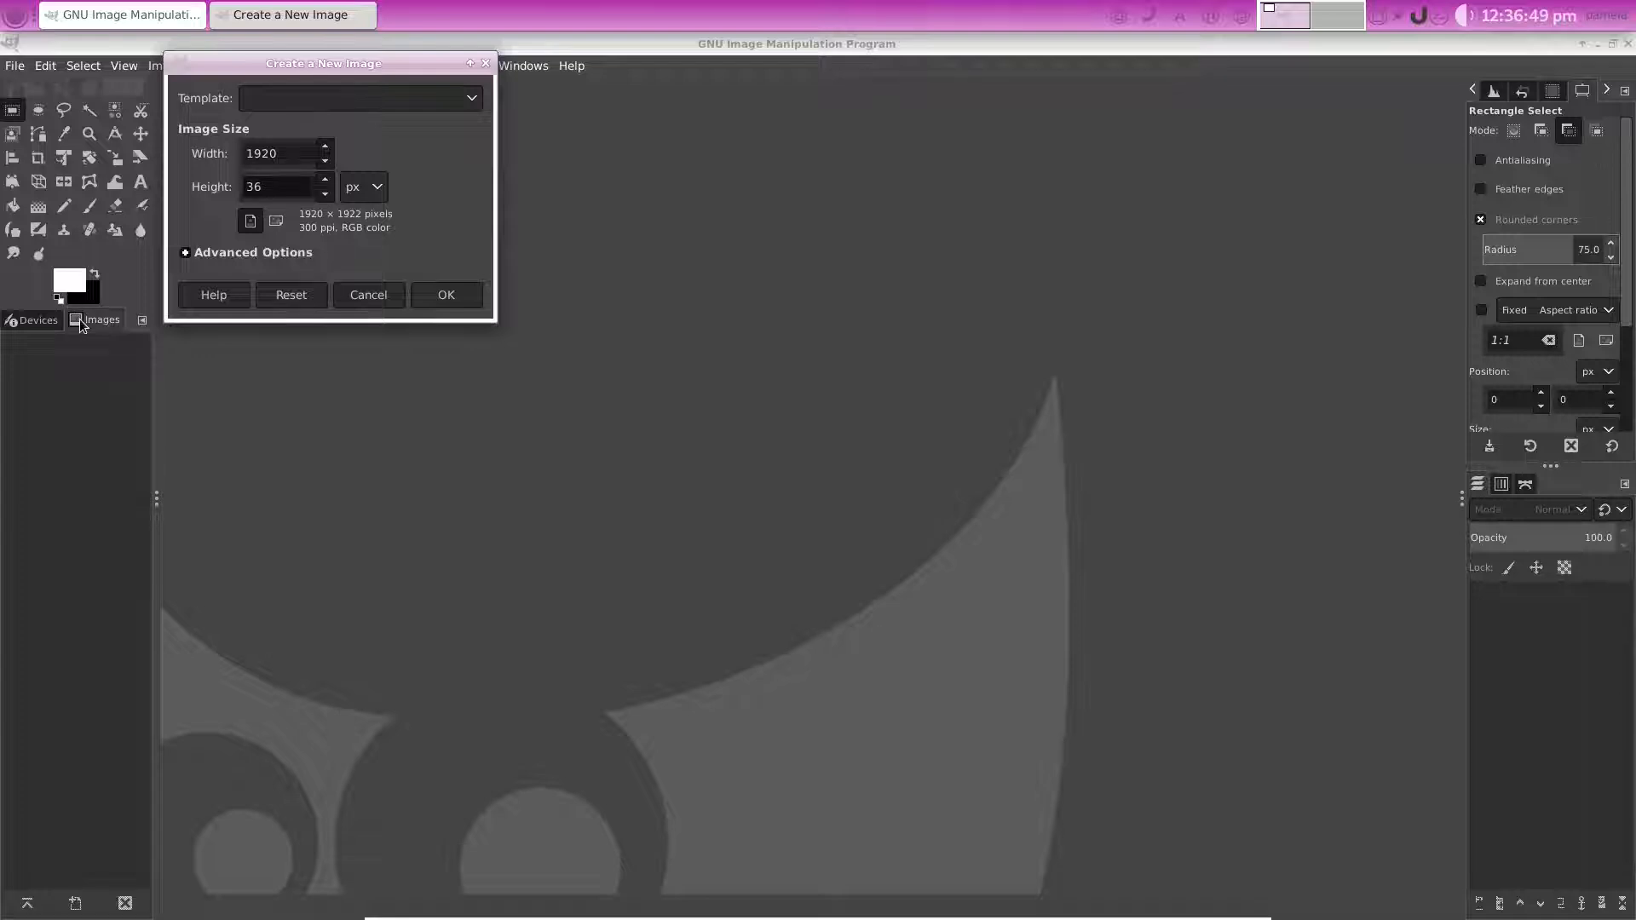
click(222, 252)
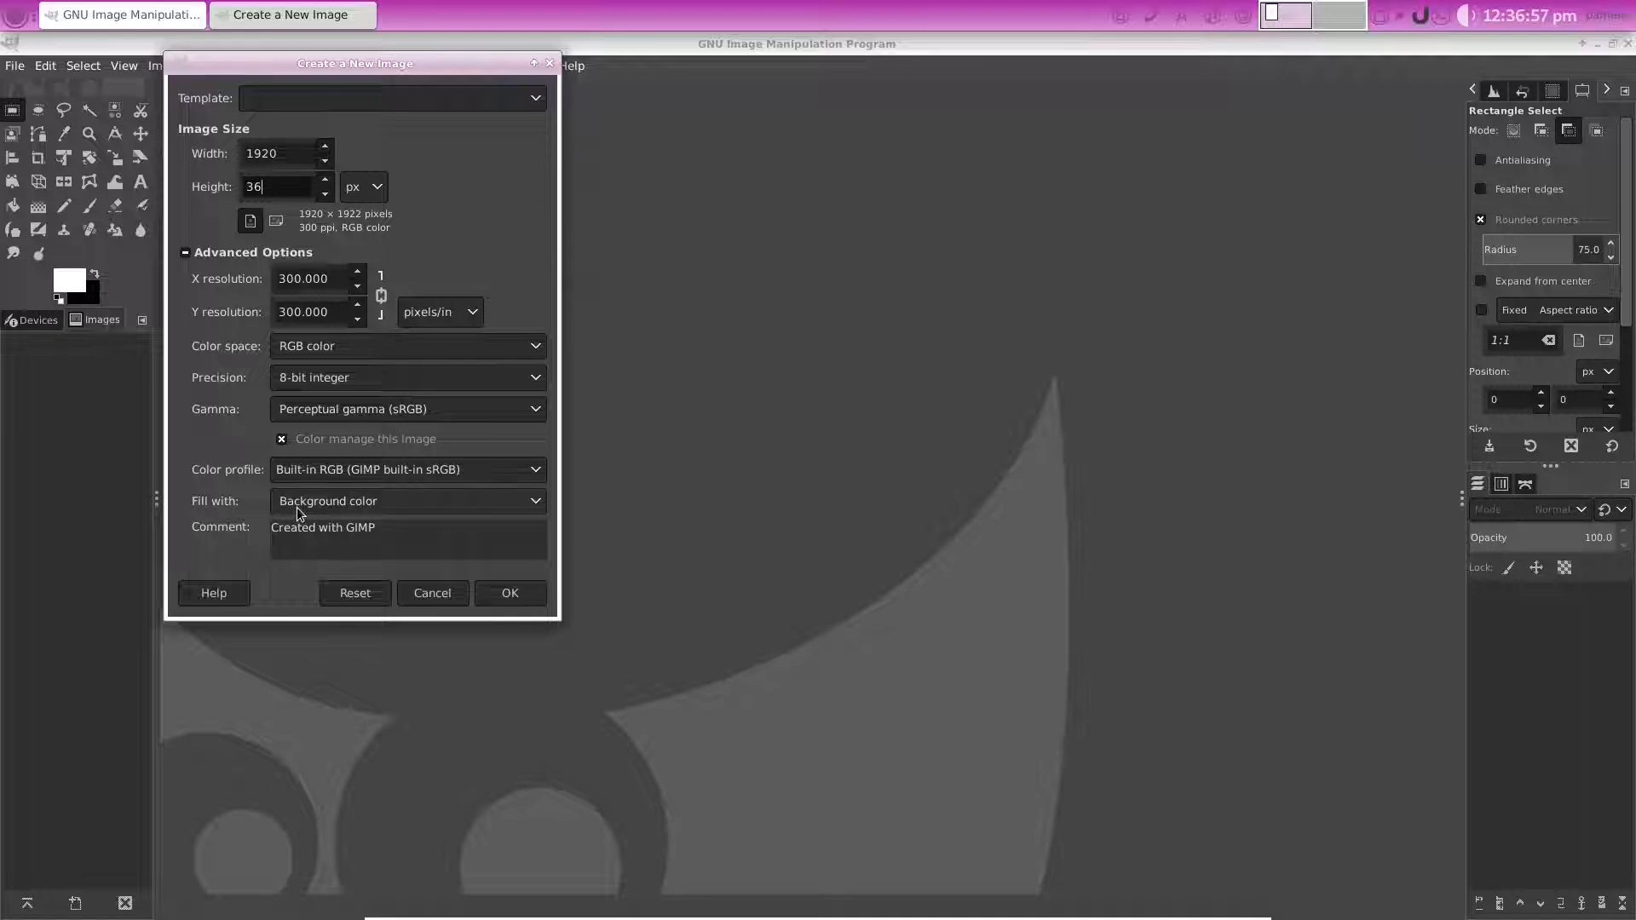
click(529, 505)
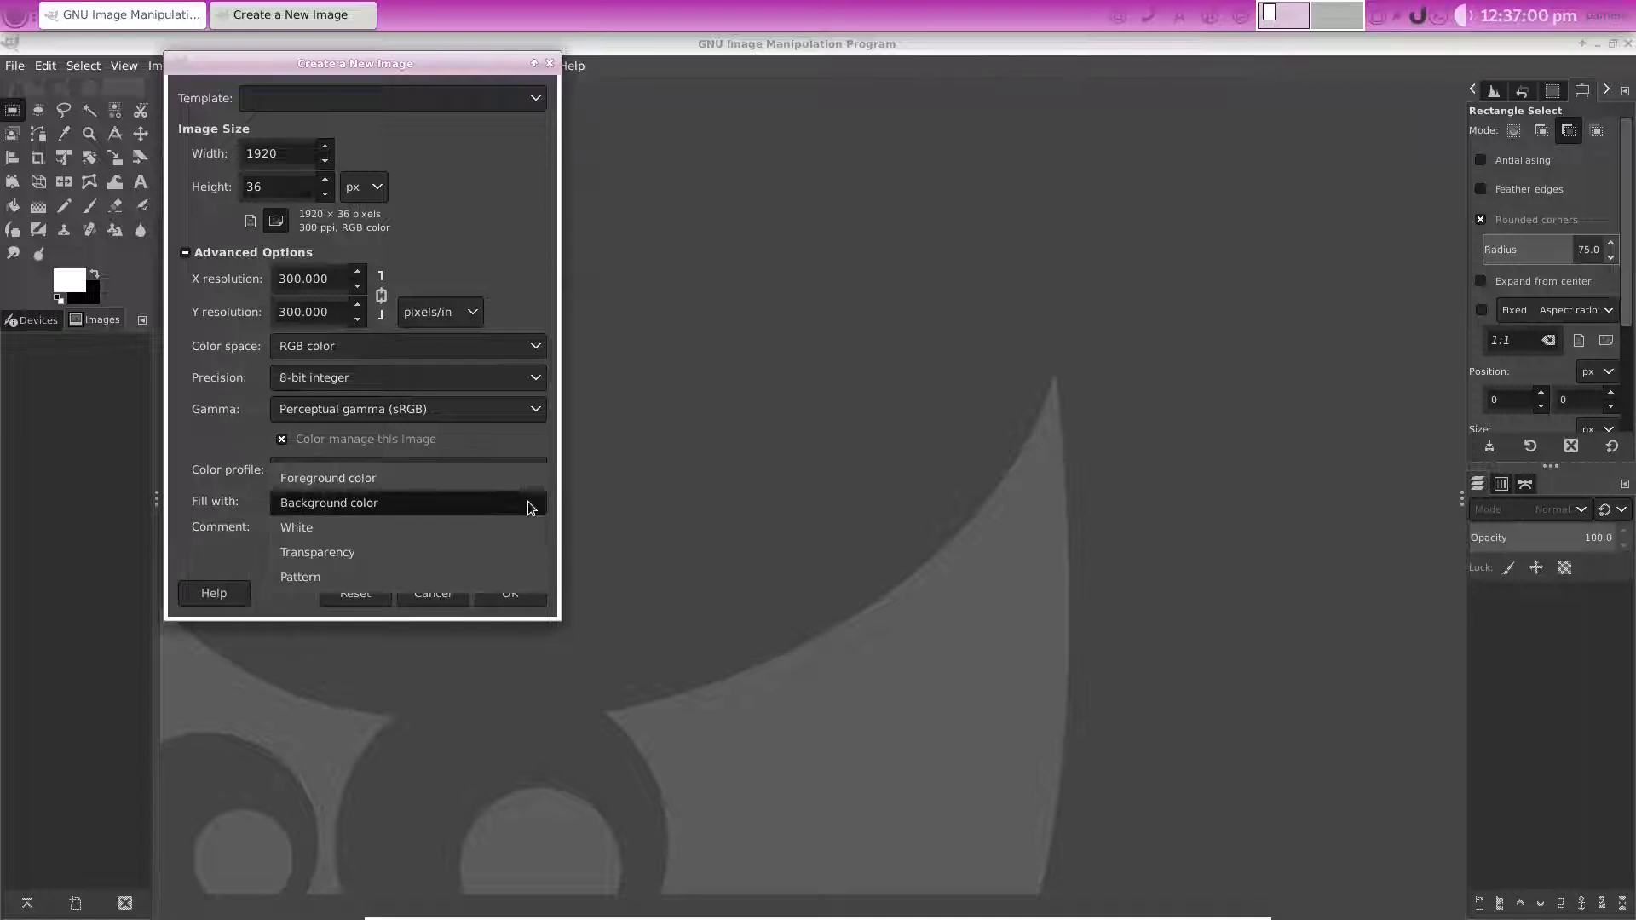
click(520, 552)
click(505, 594)
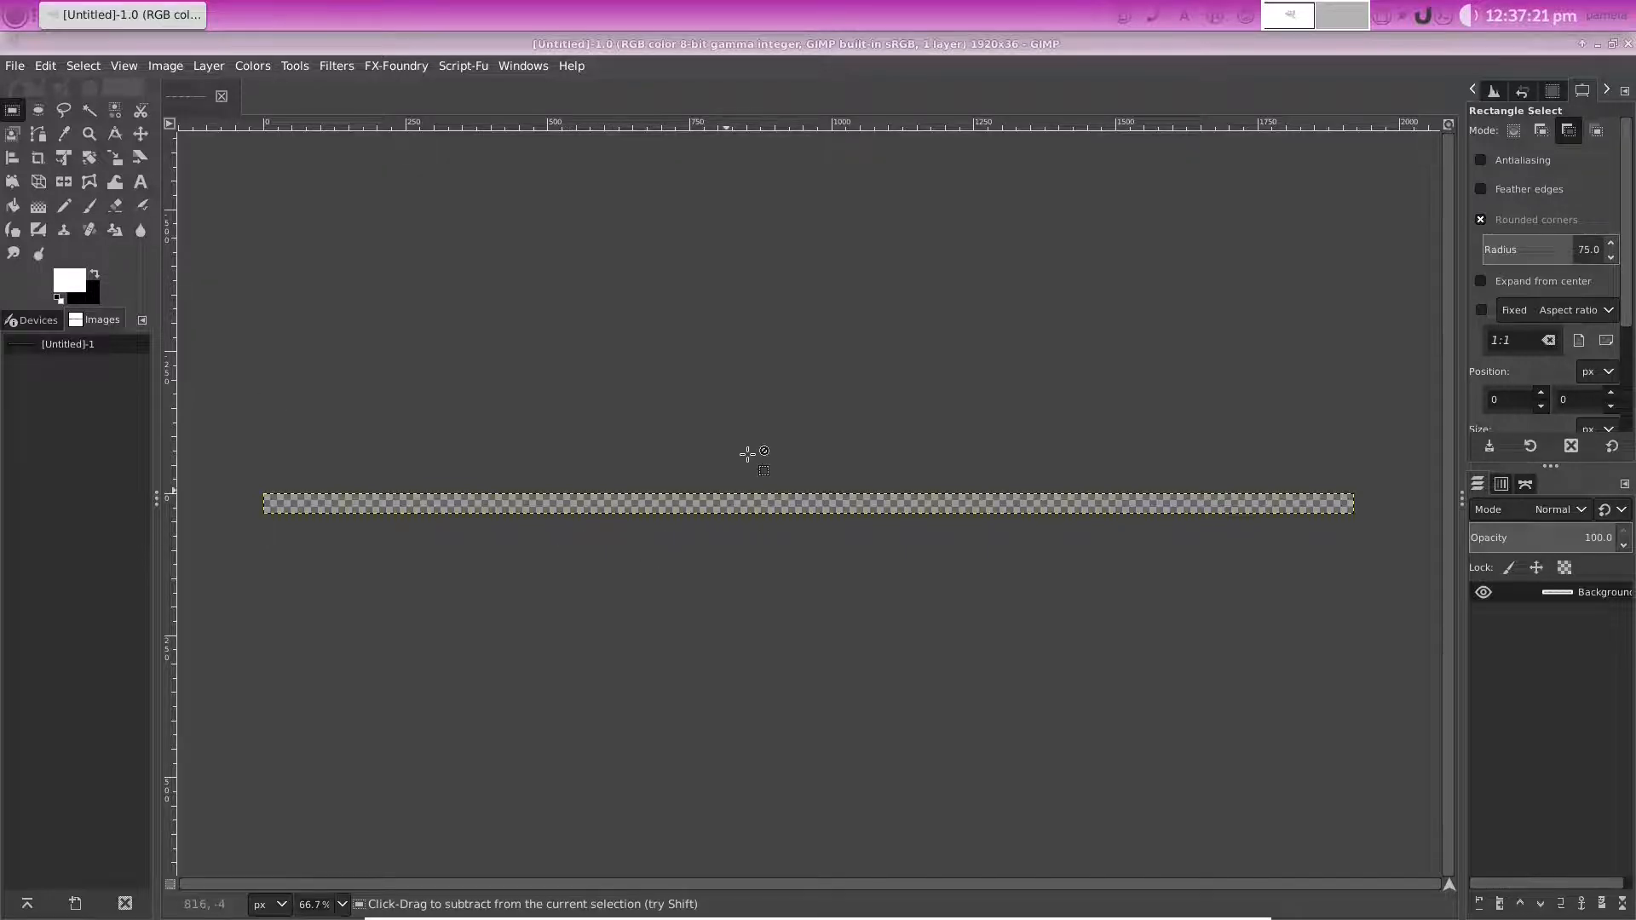
Set the background color to a vivid purple and the foreground color to a pale lilac
click(83, 294)
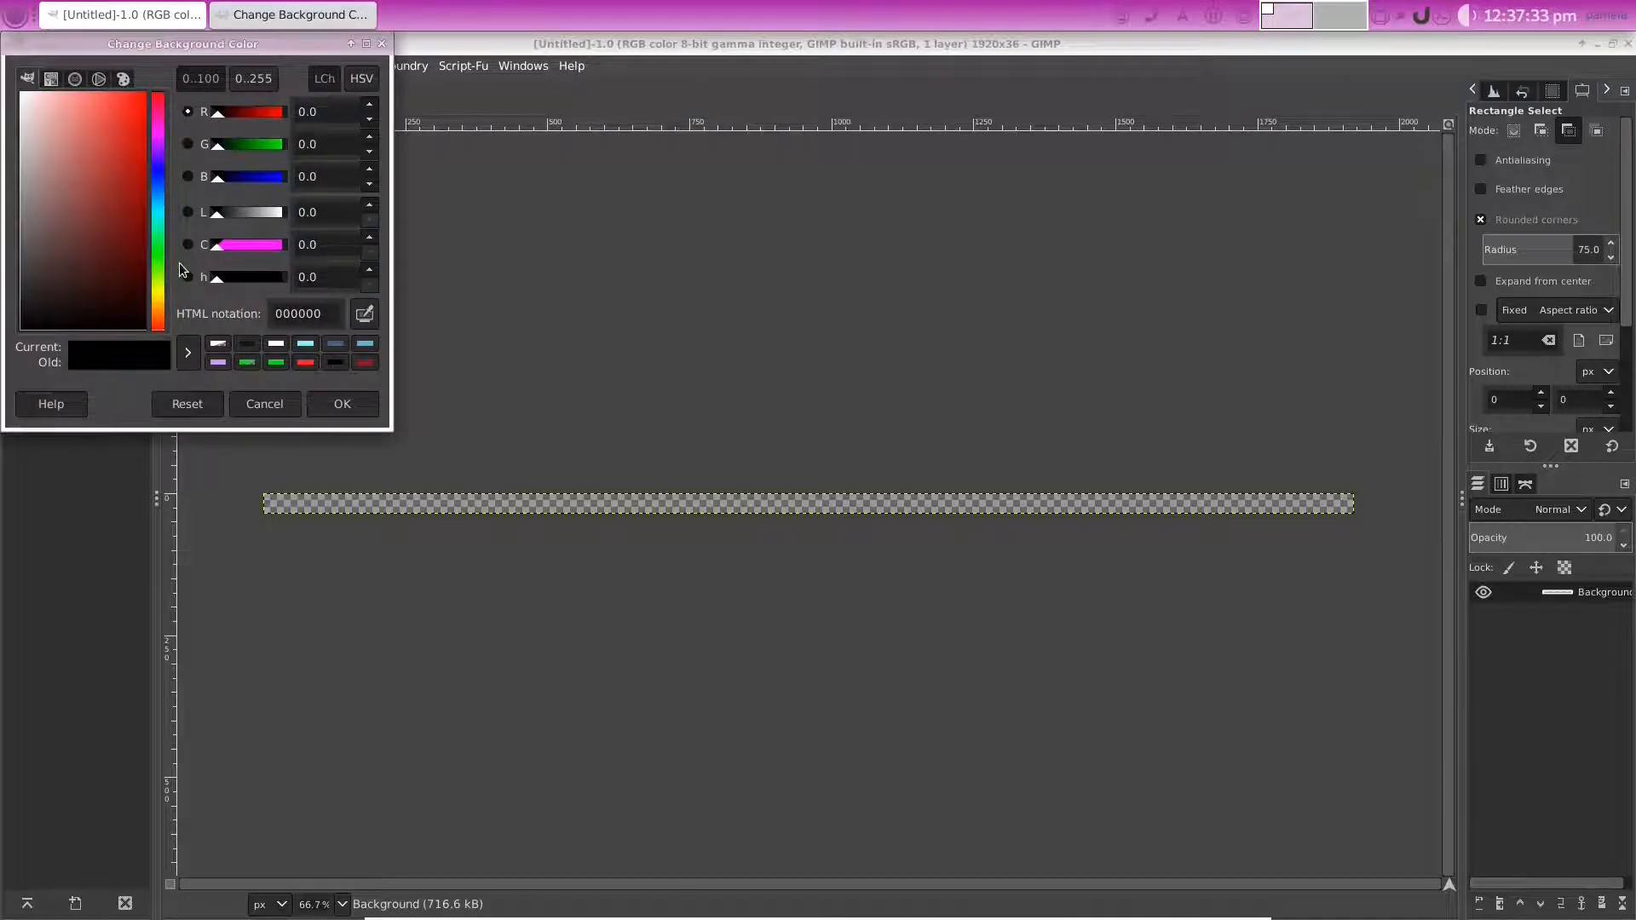
click(160, 150)
click(132, 106)
key(Return)
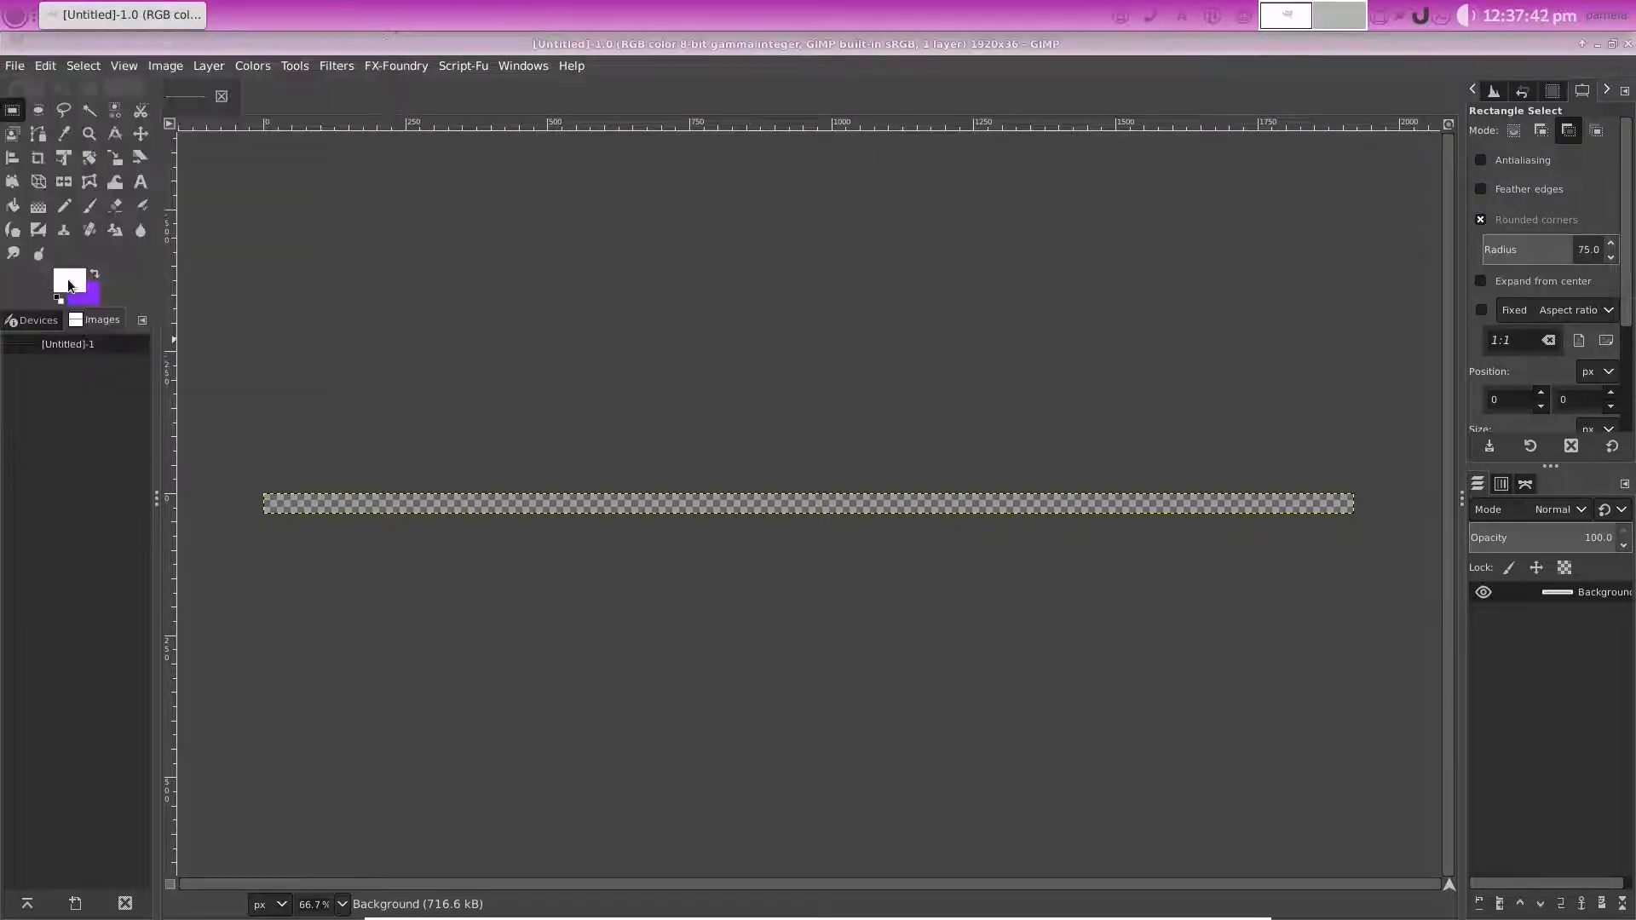
click(68, 281)
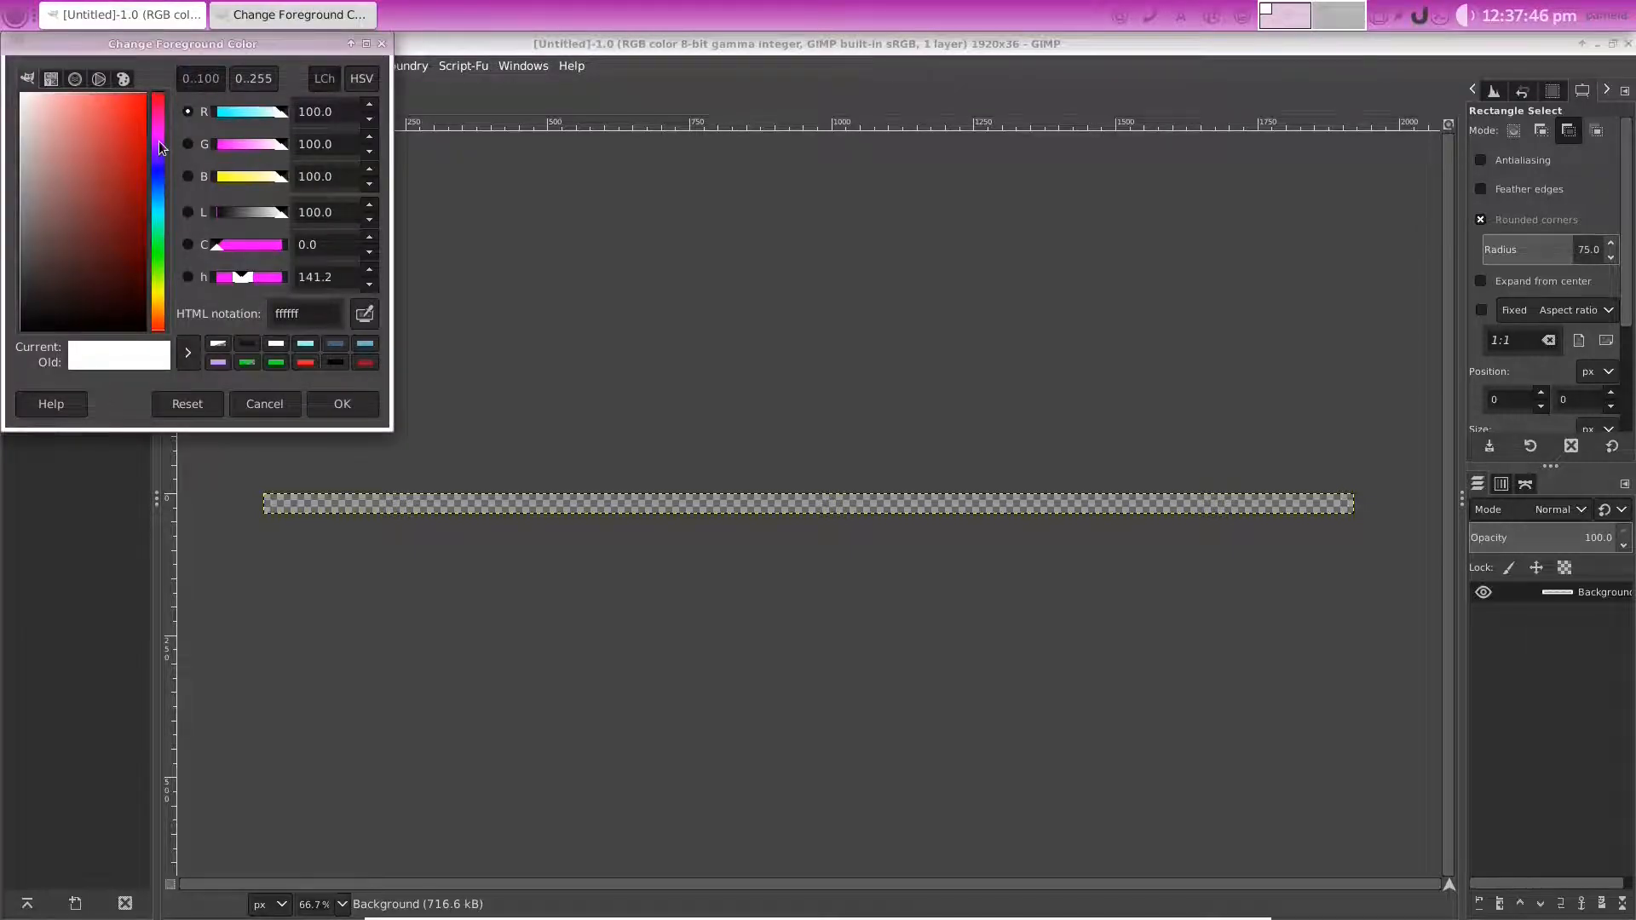
click(80, 186)
click(341, 404)
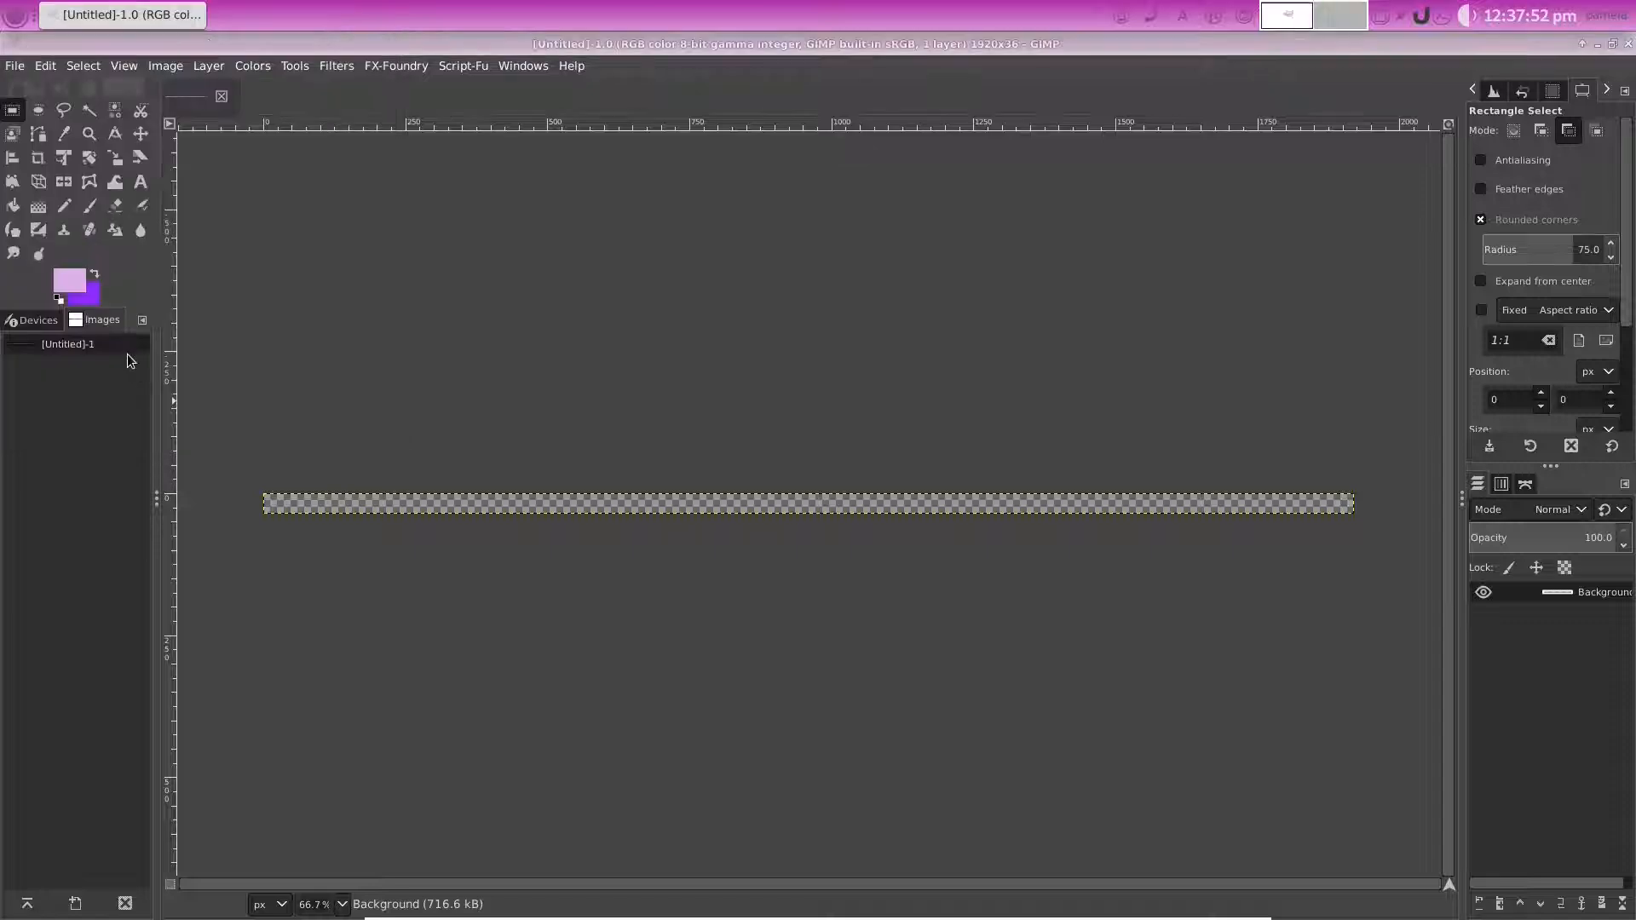
Activate the Gradient tool and choose the FG to BG (RGB) gradient
click(38, 207)
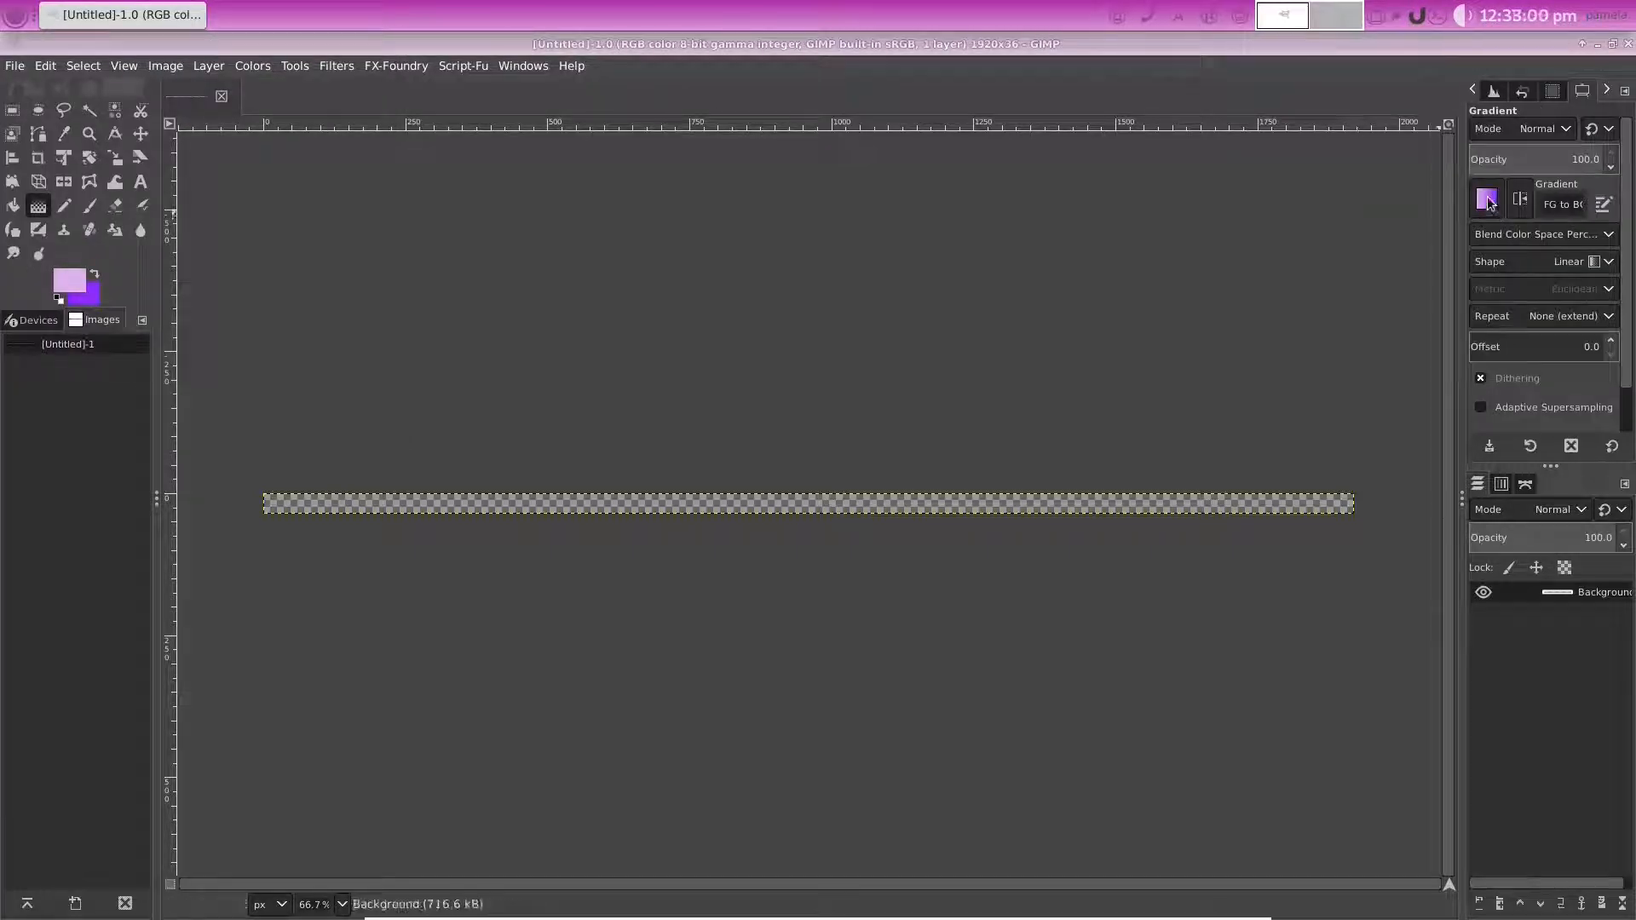
click(1487, 200)
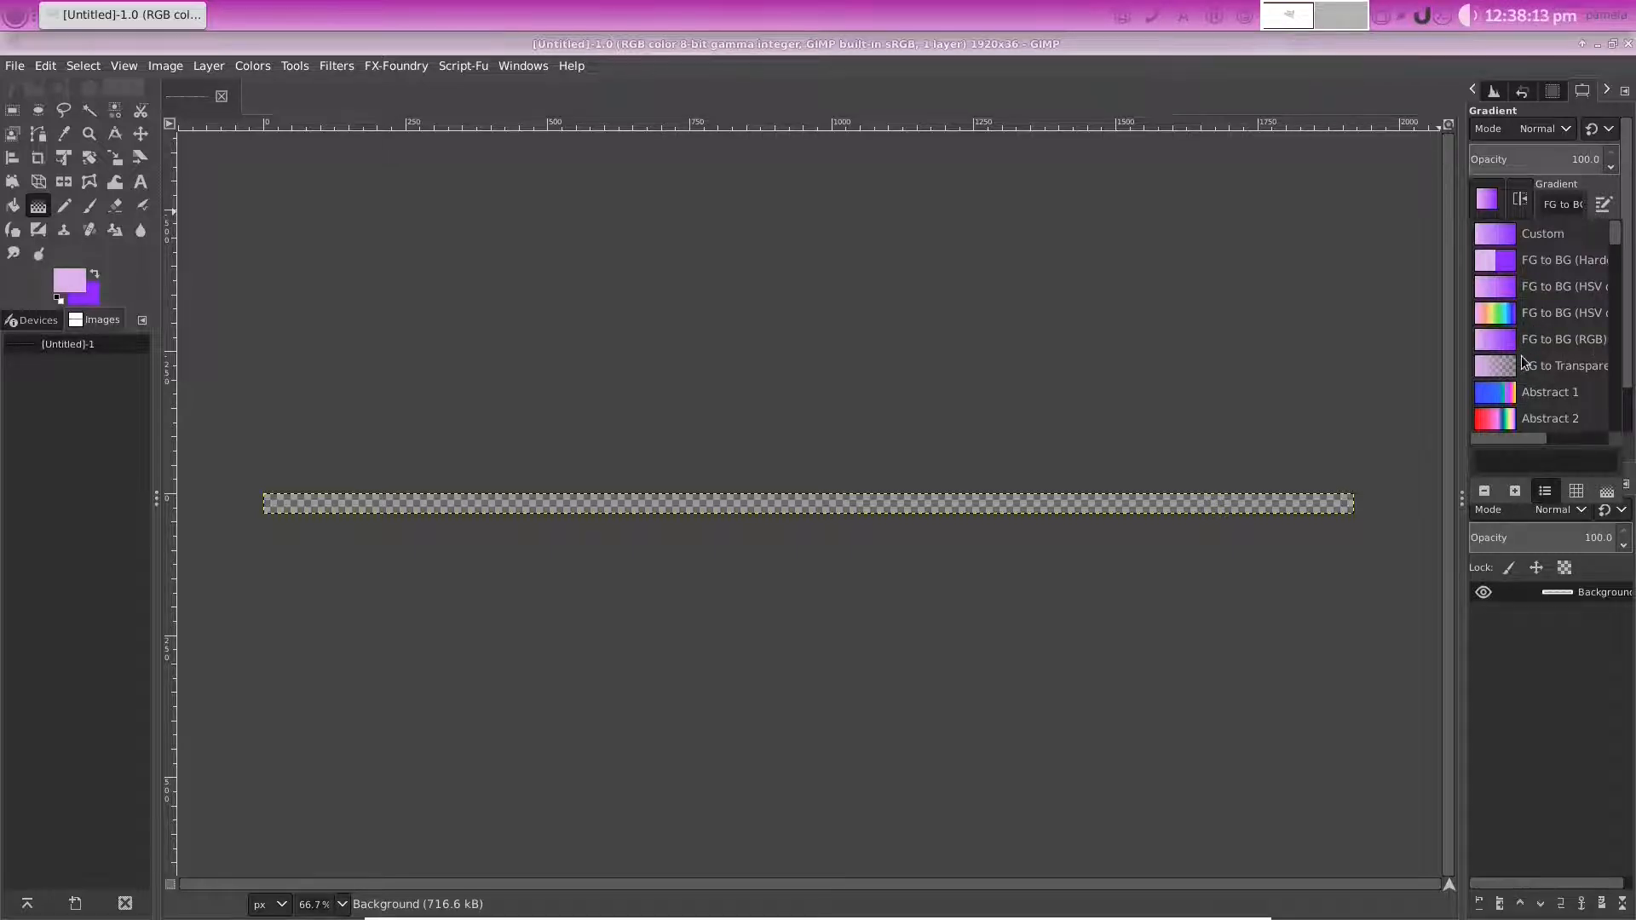
click(1568, 339)
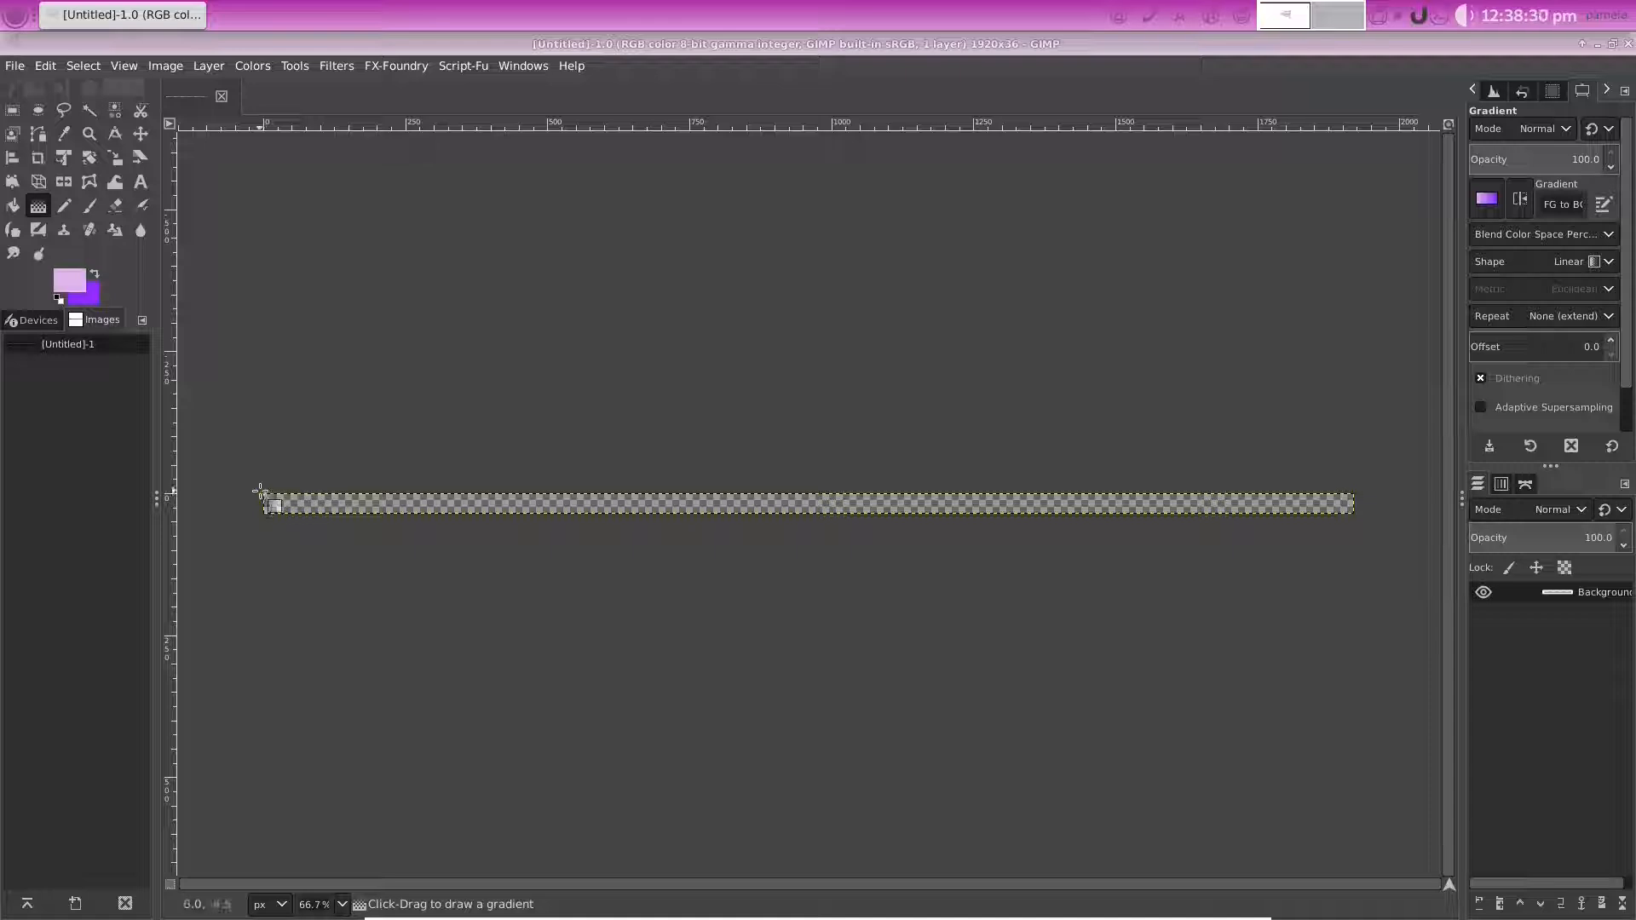
Try an angled gradient from the strip's upper-left corner, moving its endpoint to about X 195, Y -39 px, and undo it
drag(264, 493, 305, 311)
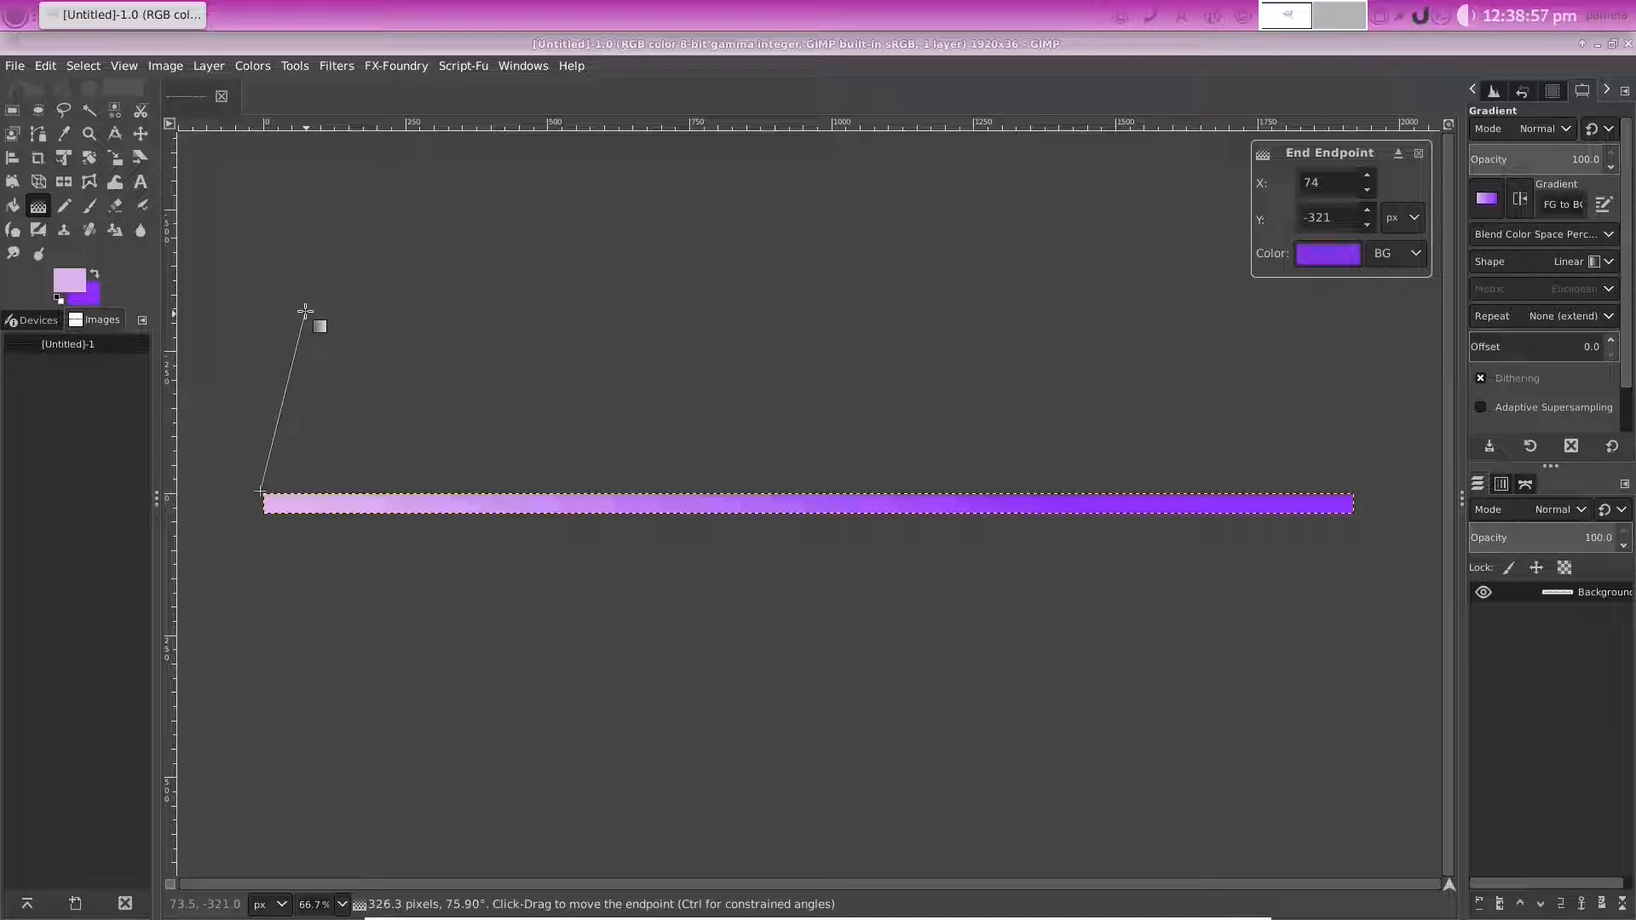
drag(306, 311, 375, 471)
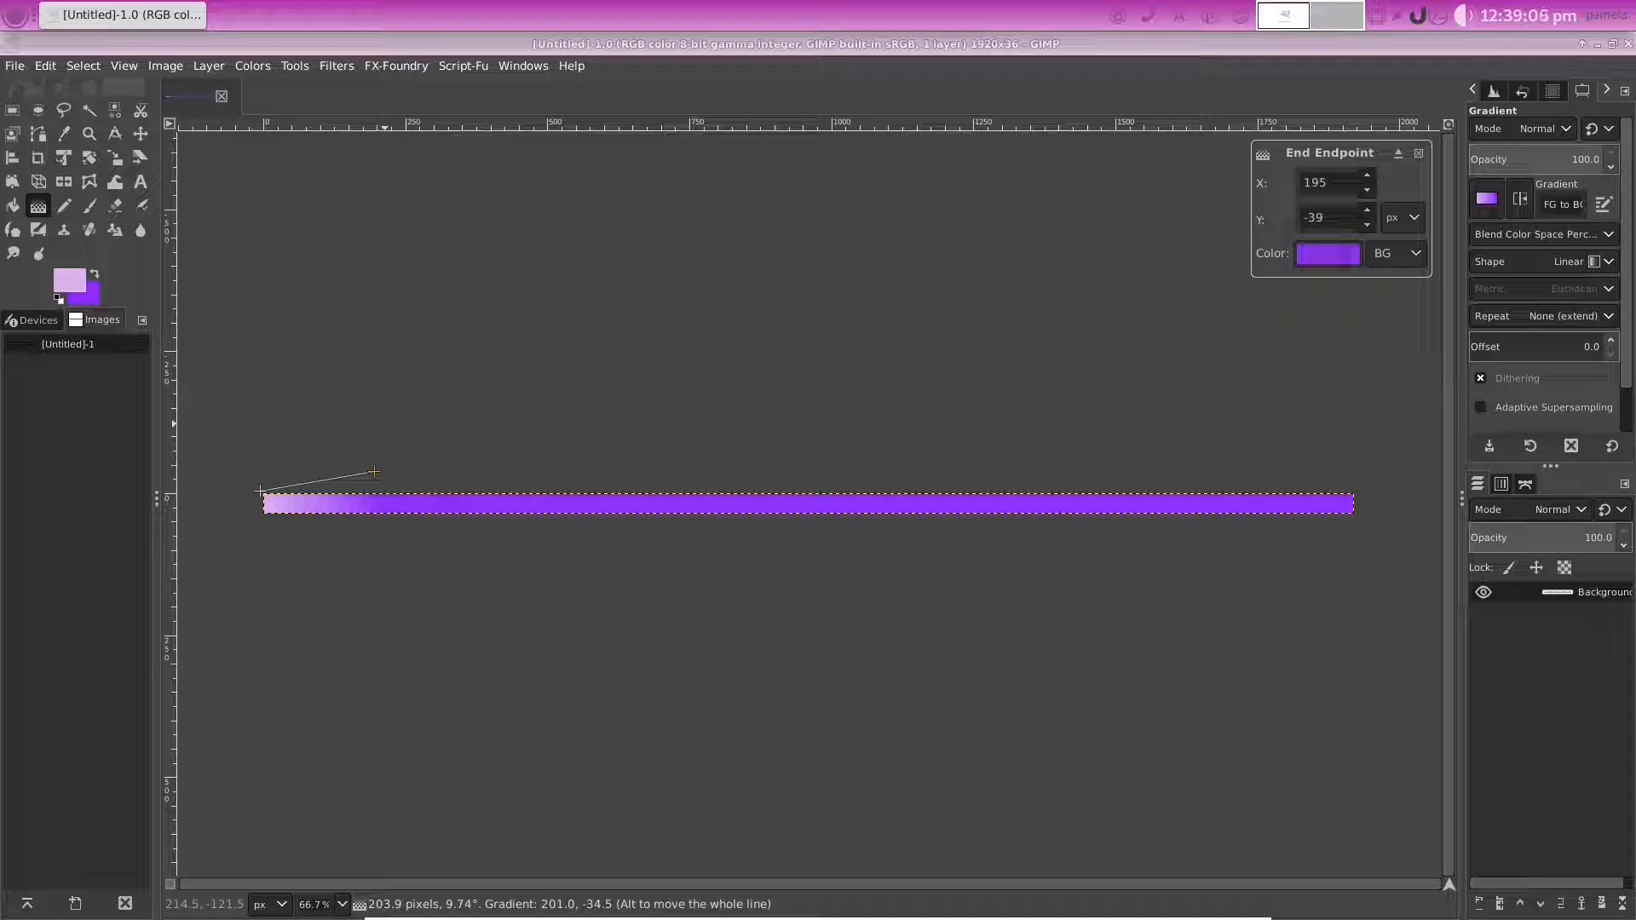
click(46, 66)
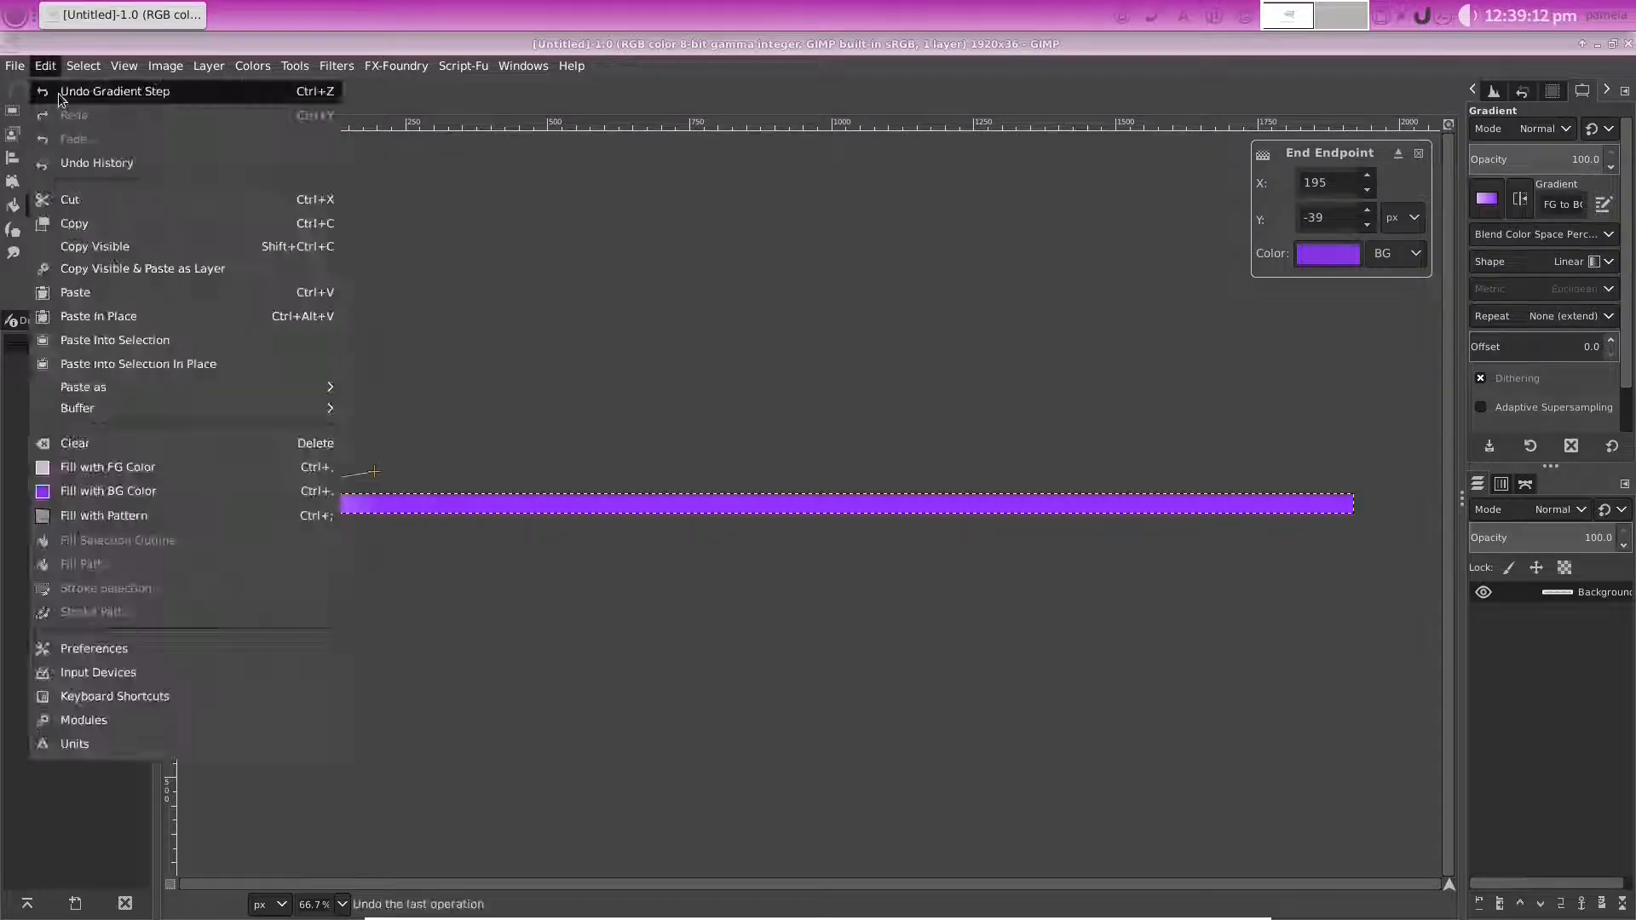
click(62, 97)
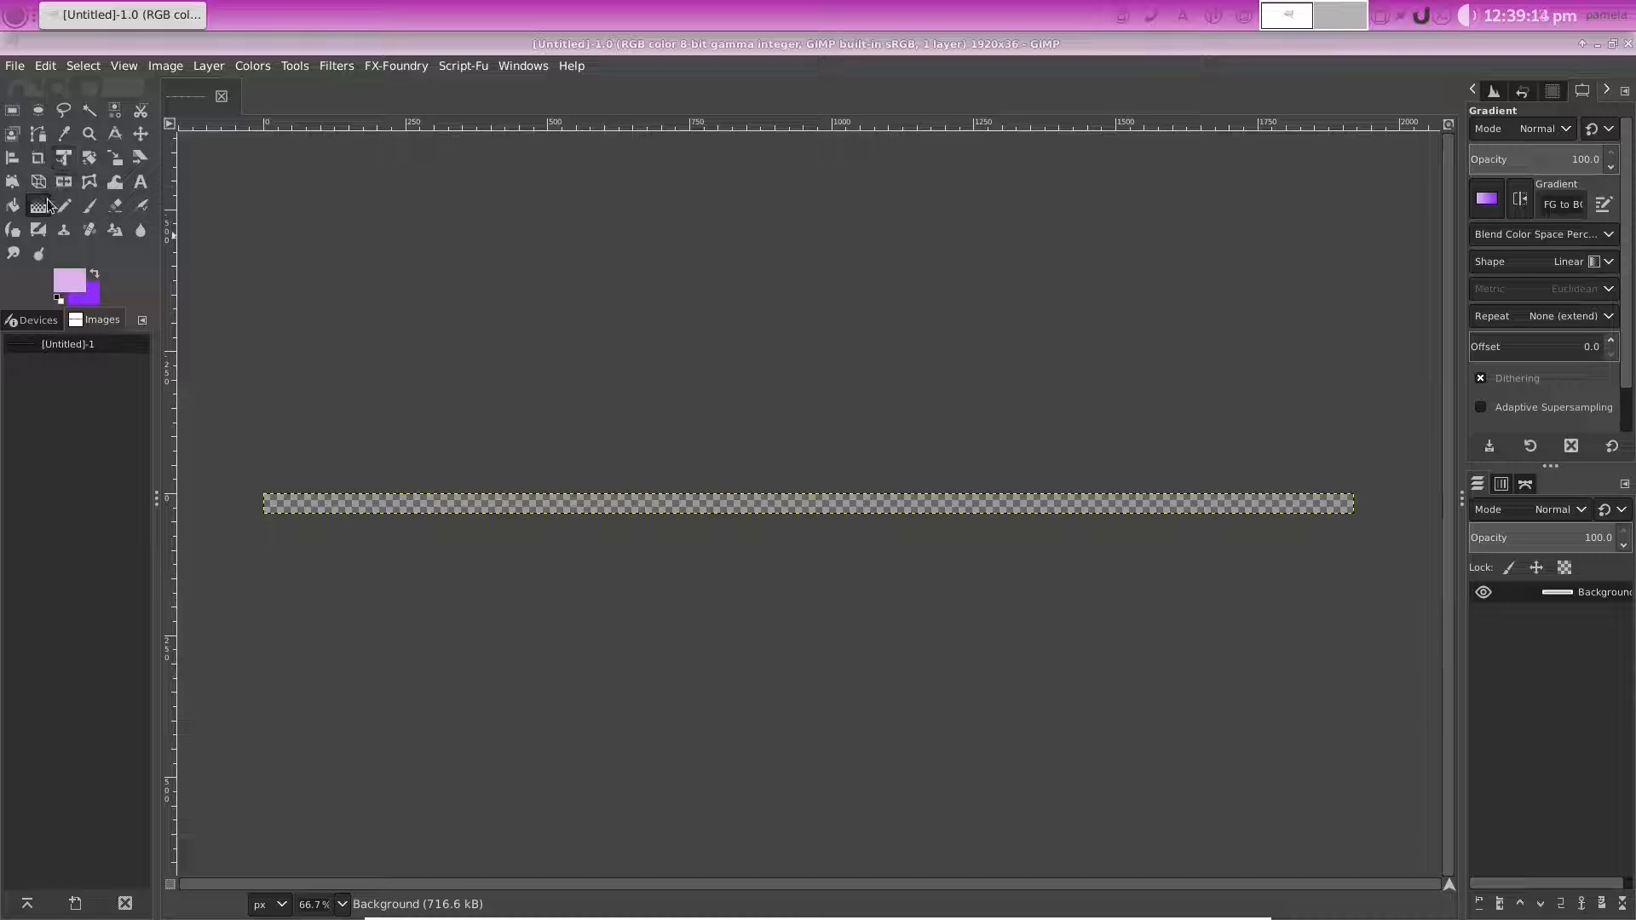
Draw a vertical lilac-to-purple gradient from the strip's upper edge to its lower edge at about X 955 px
click(342, 905)
click(320, 801)
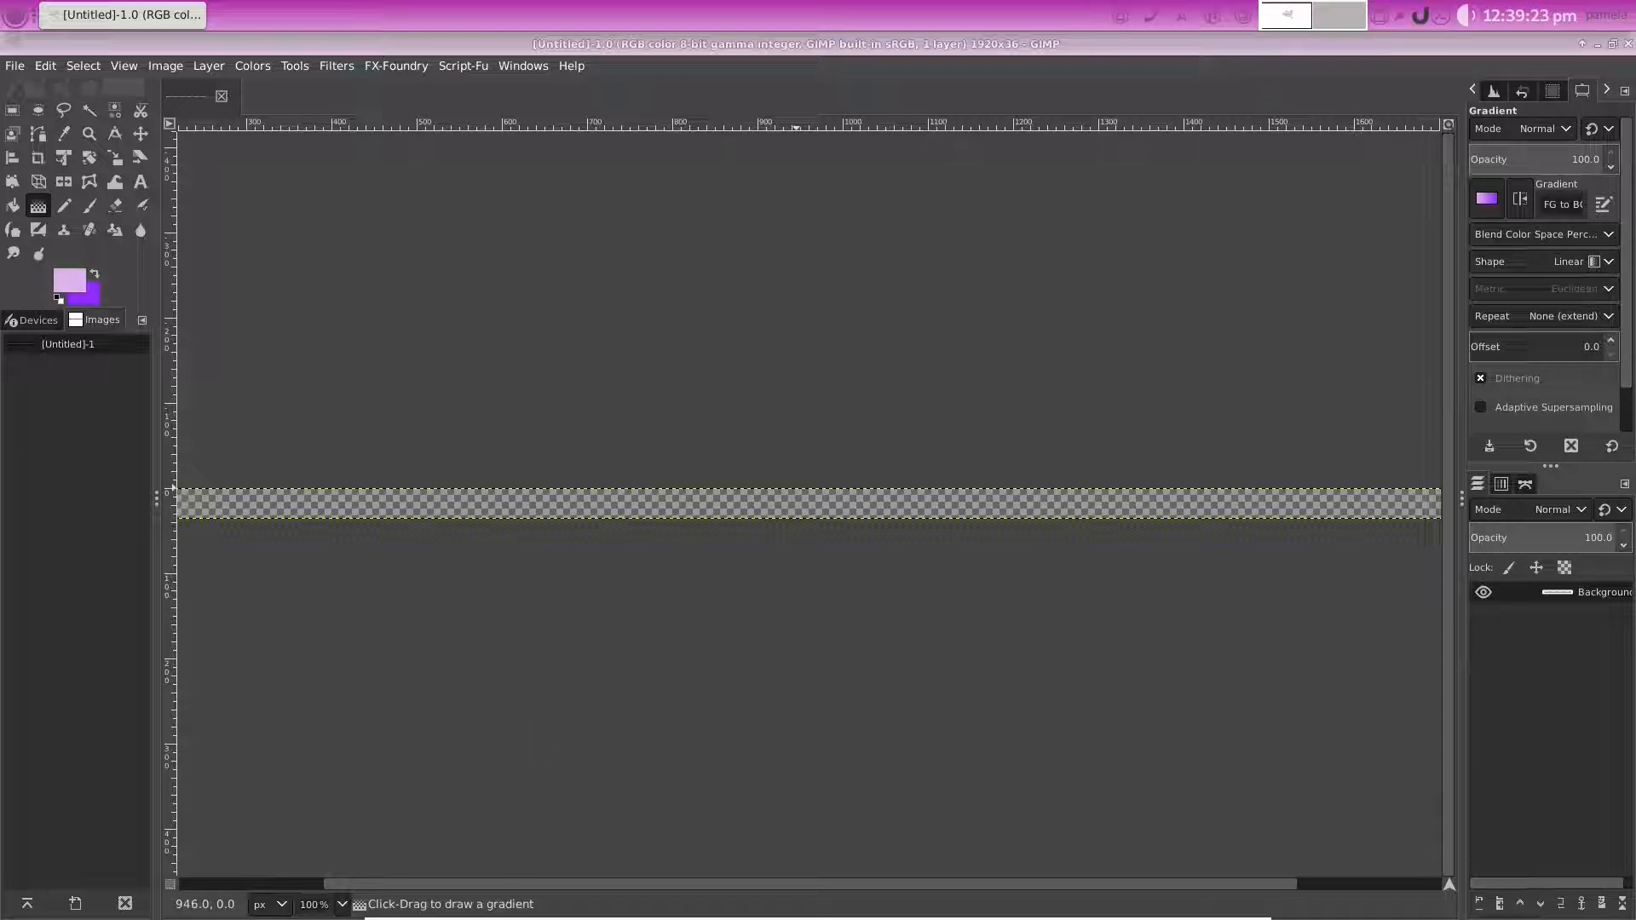
click(804, 485)
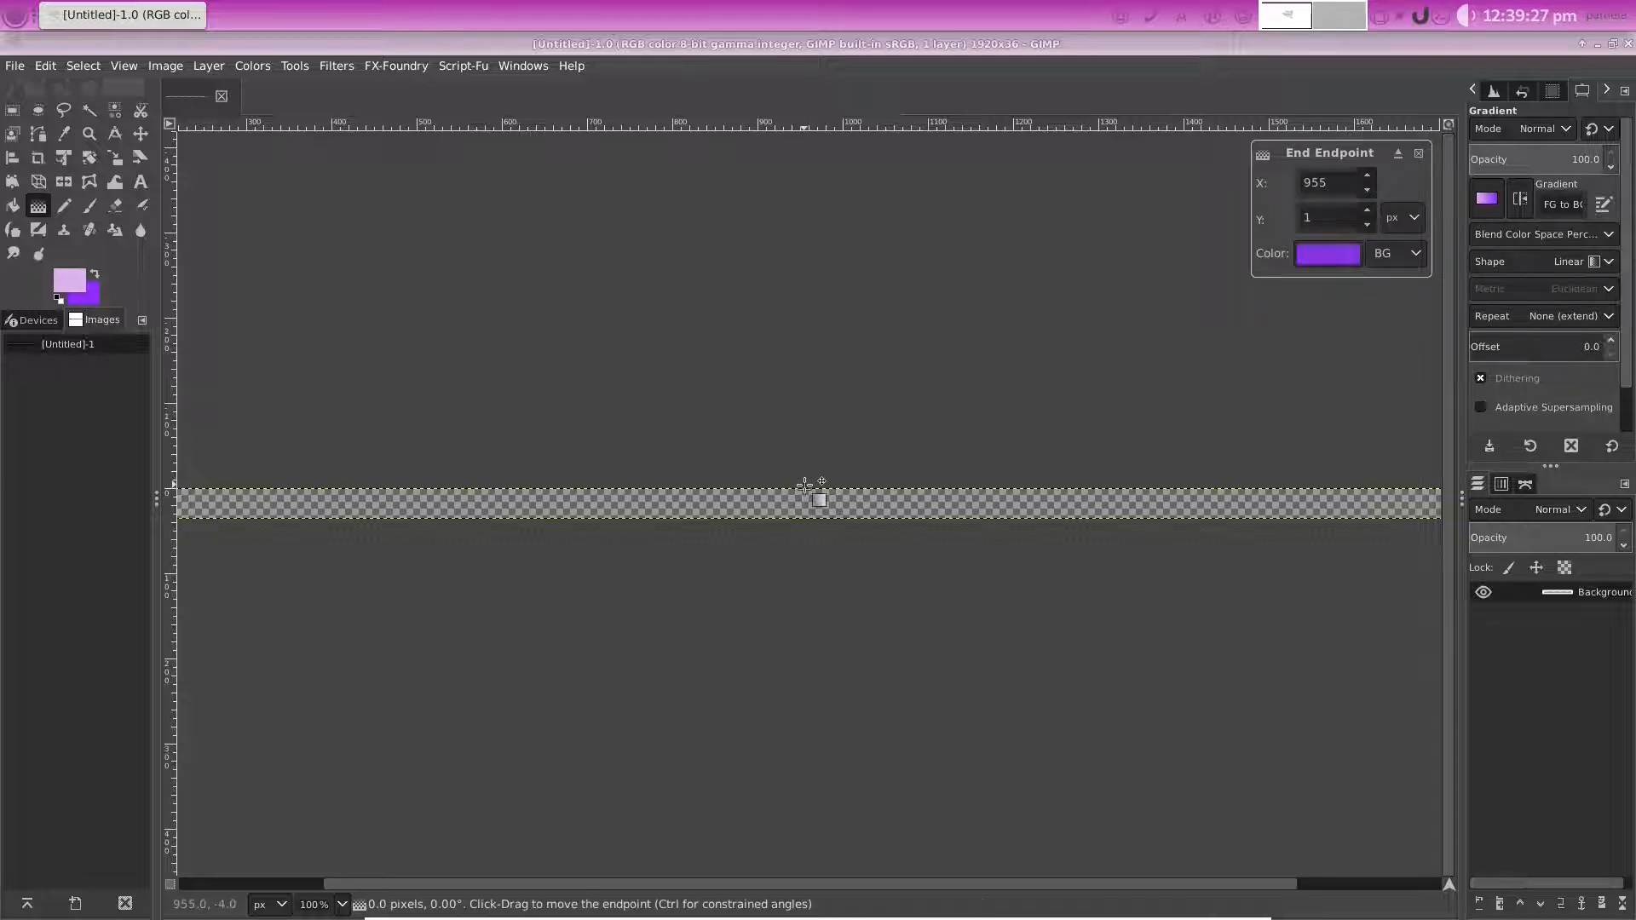
mouse_move(804, 486)
mouse_down()
mouse_move(812, 513)
mouse_move(804, 494)
mouse_move(878, 498)
mouse_move(808, 527)
mouse_move(802, 589)
mouse_move(804, 514)
mouse_up()
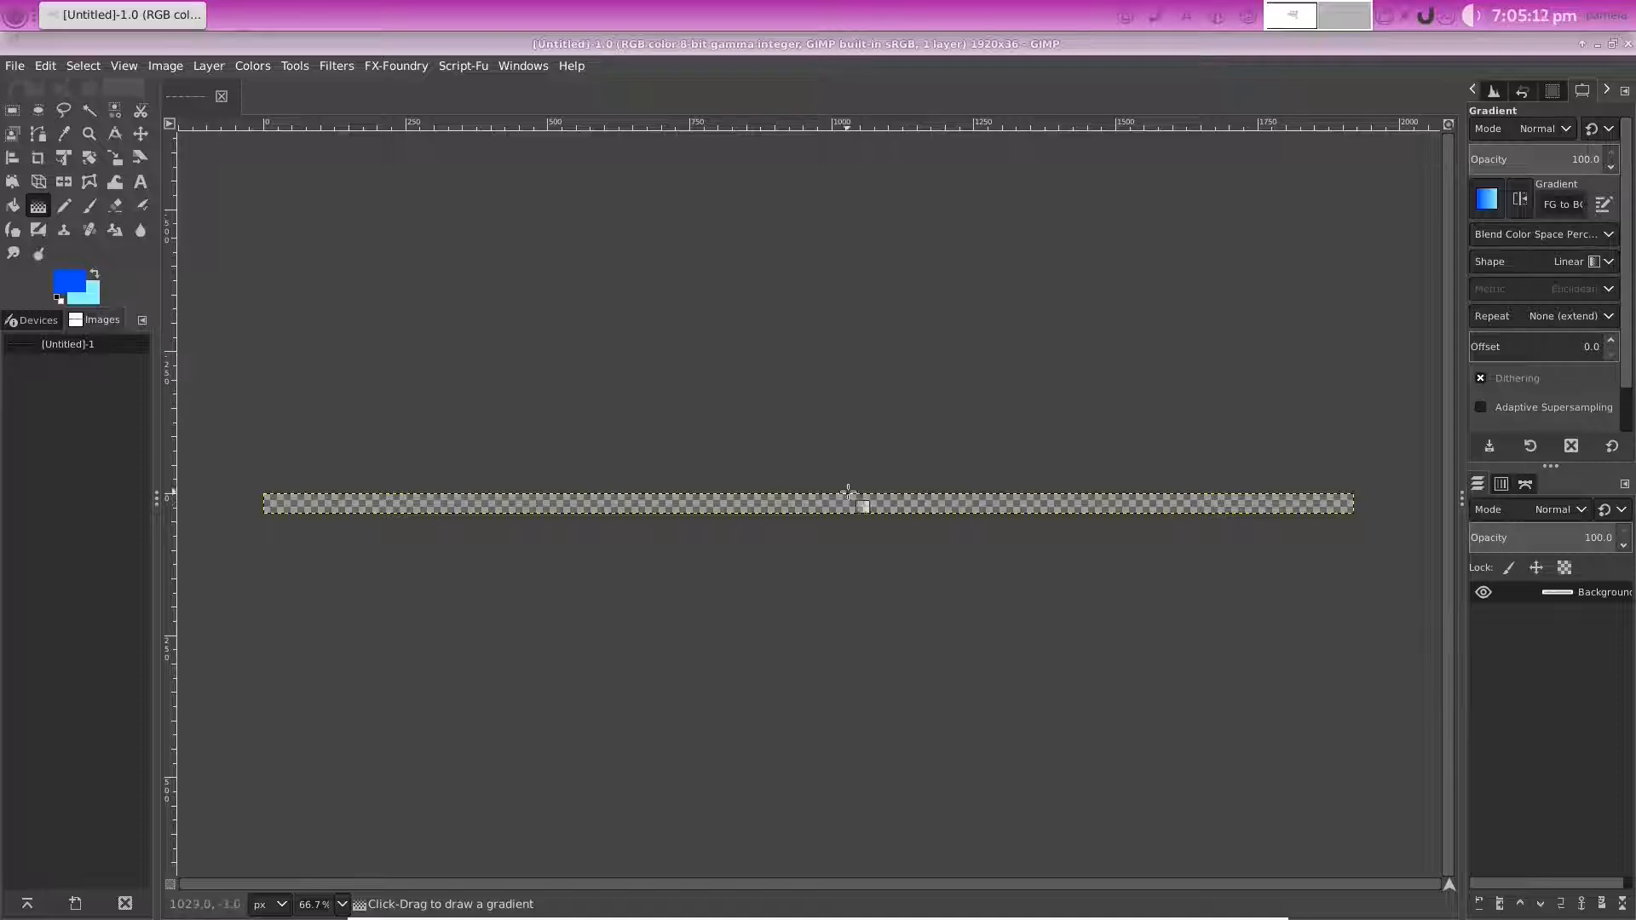
Try a vertical blue-to-cyan gradient on the strip at about X 1028 px, adjusting its endpoint near the lower edge
mouse_move(848, 490)
mouse_down()
mouse_move(847, 569)
mouse_move(832, 566)
mouse_move(874, 576)
mouse_move(841, 576)
mouse_up()
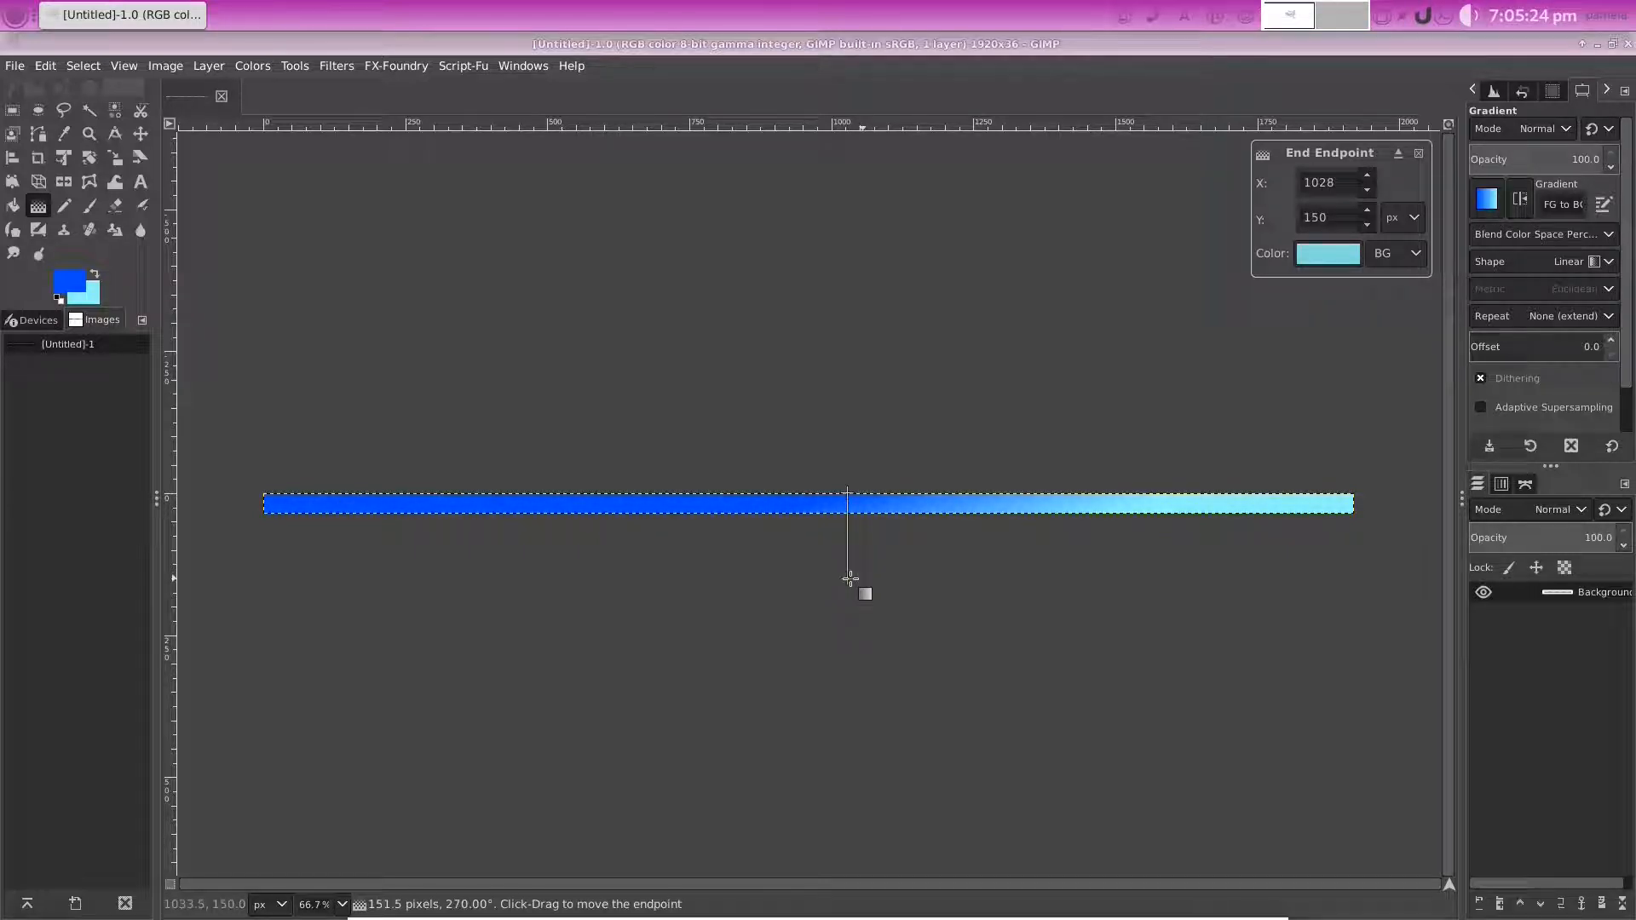
drag(850, 579, 847, 508)
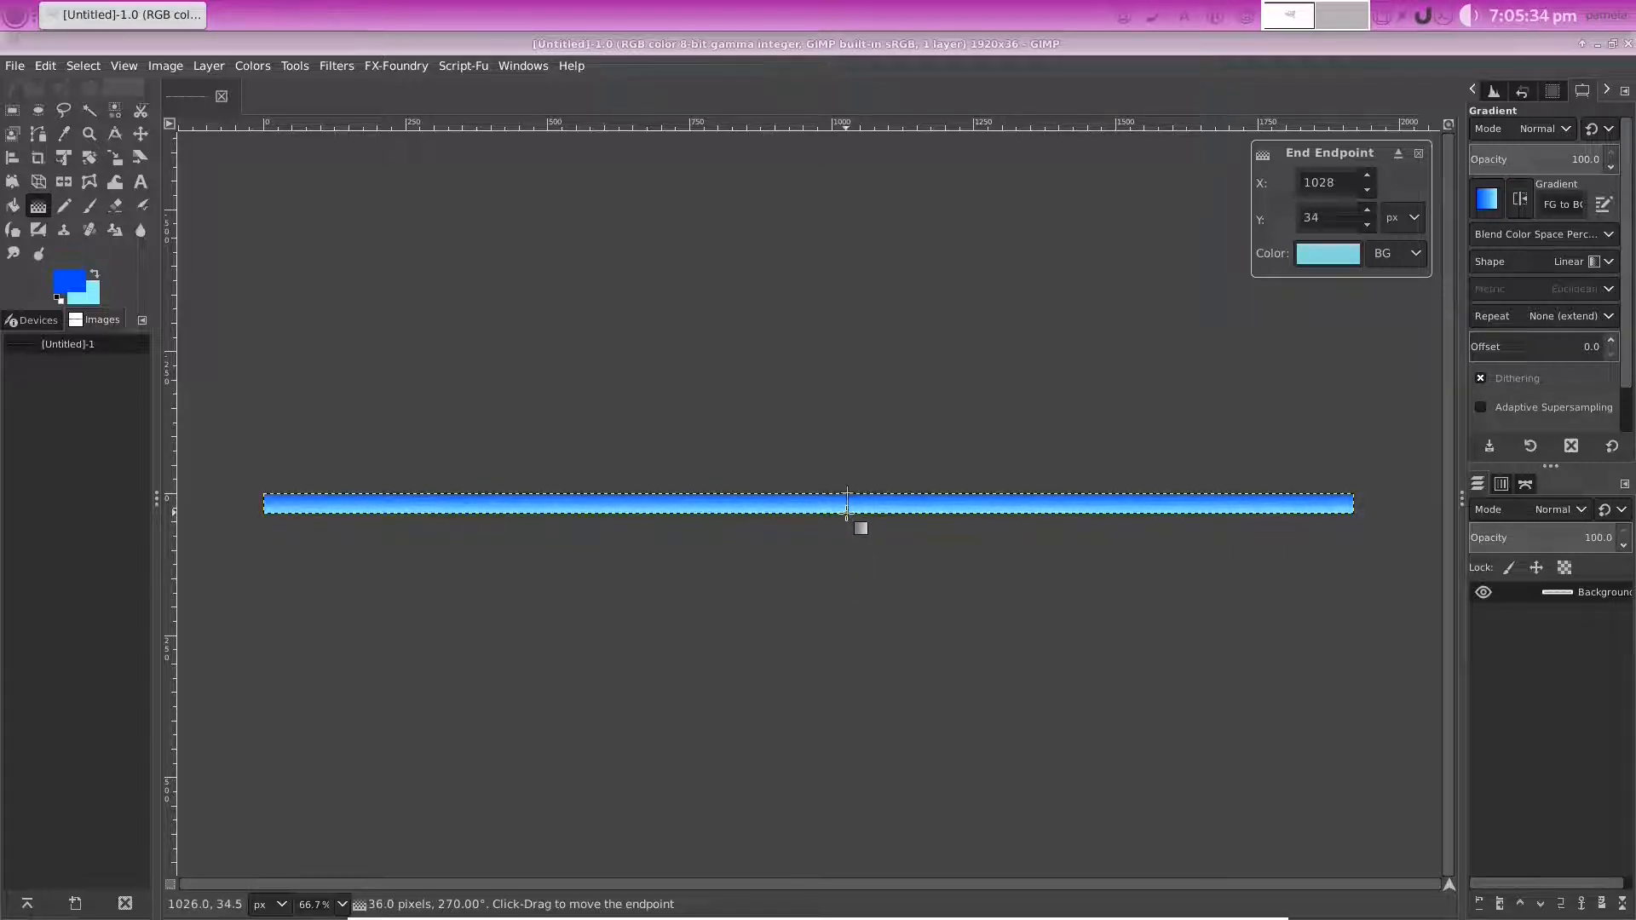
drag(847, 508, 844, 522)
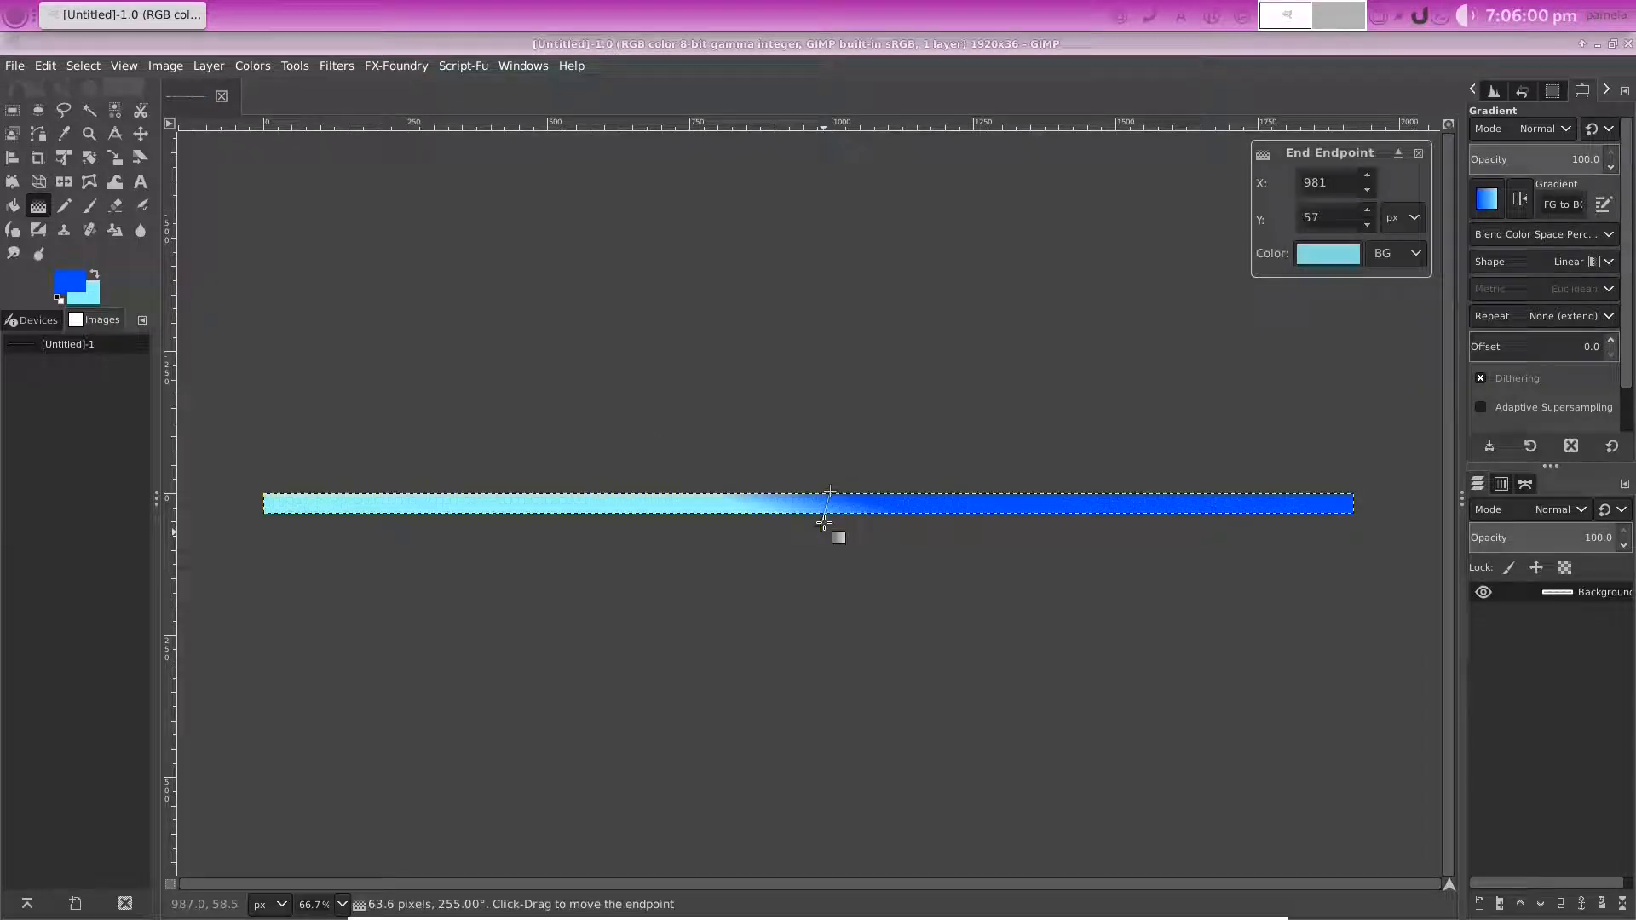
Move the gradient's endpoint to about X 998, Y 32 px so it runs vertically, and cancel the gradient
drag(823, 523, 831, 512)
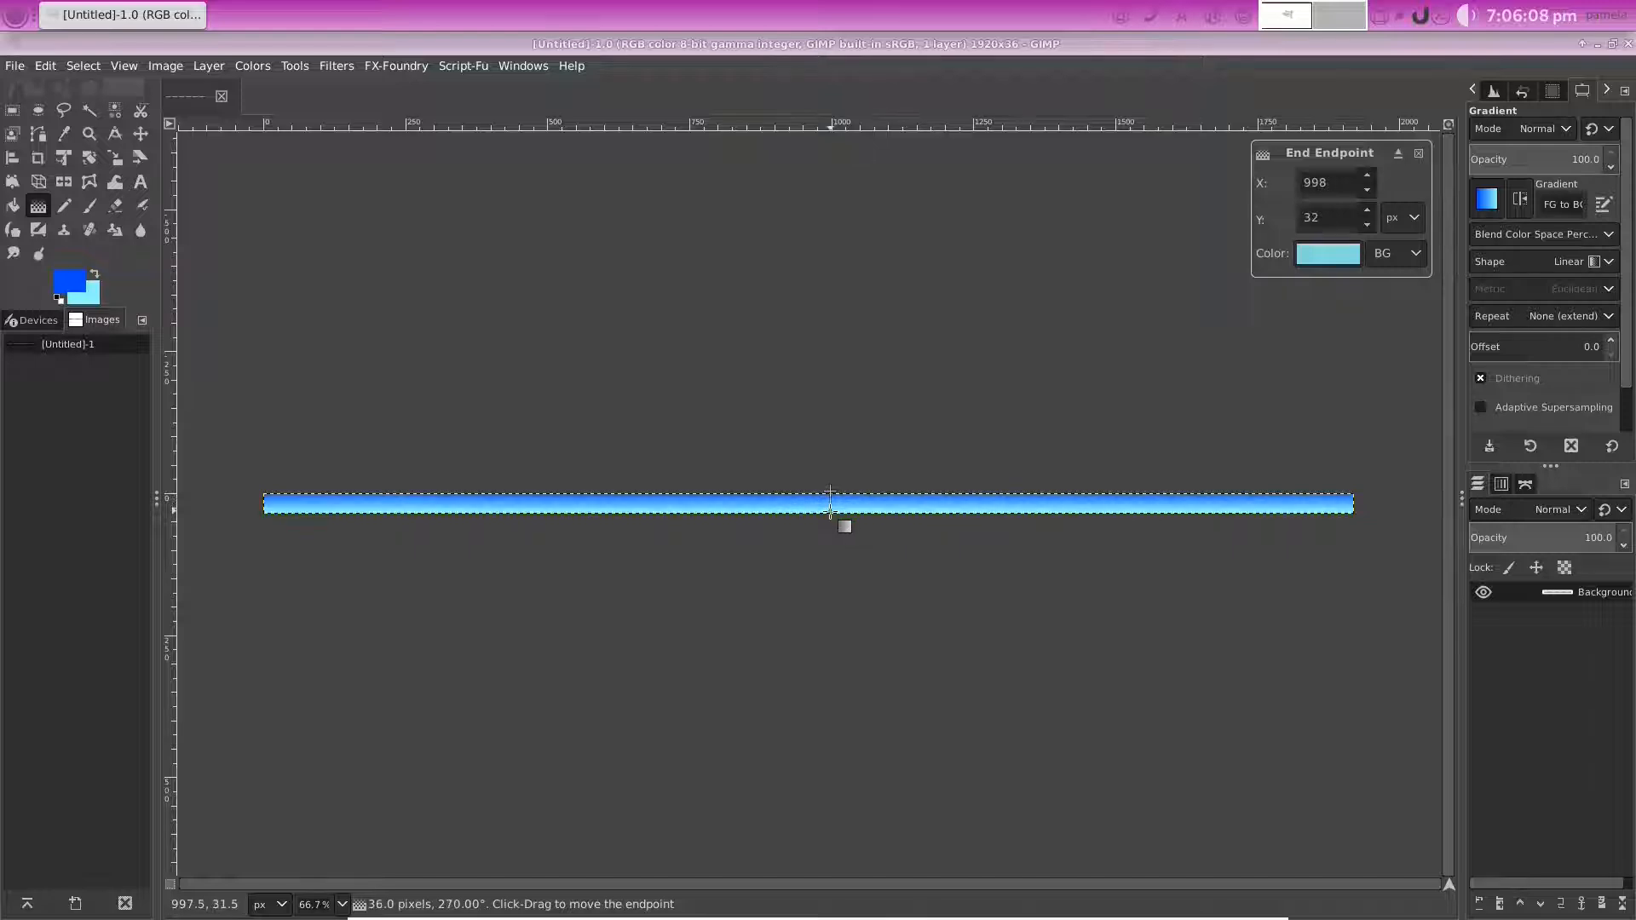
click(343, 911)
click(326, 840)
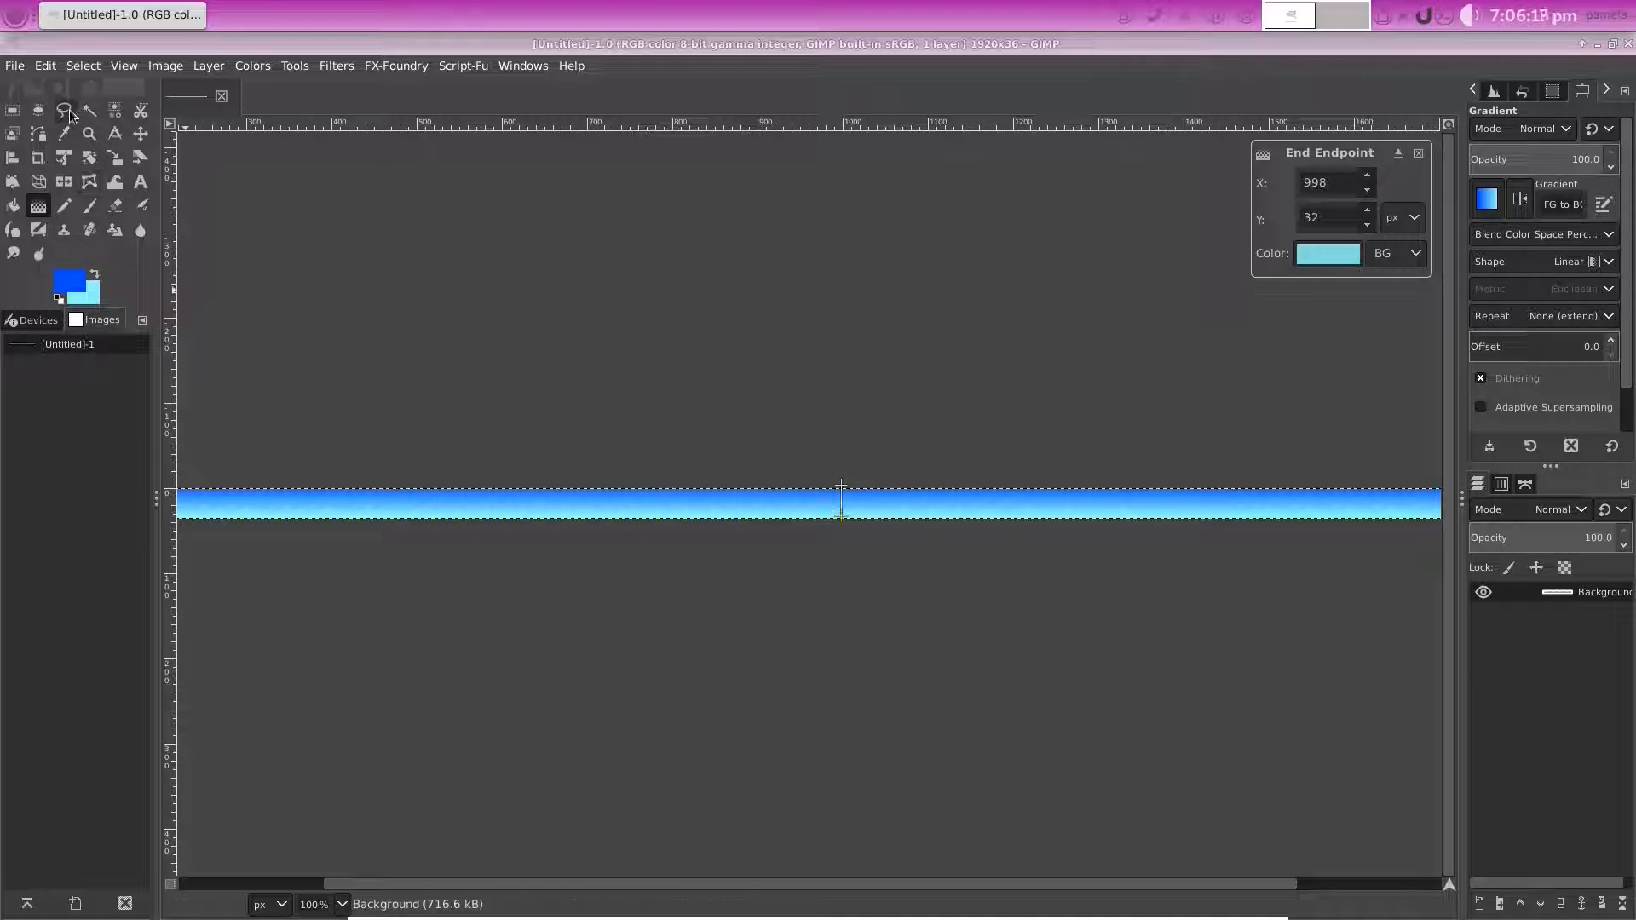
key(Escape)
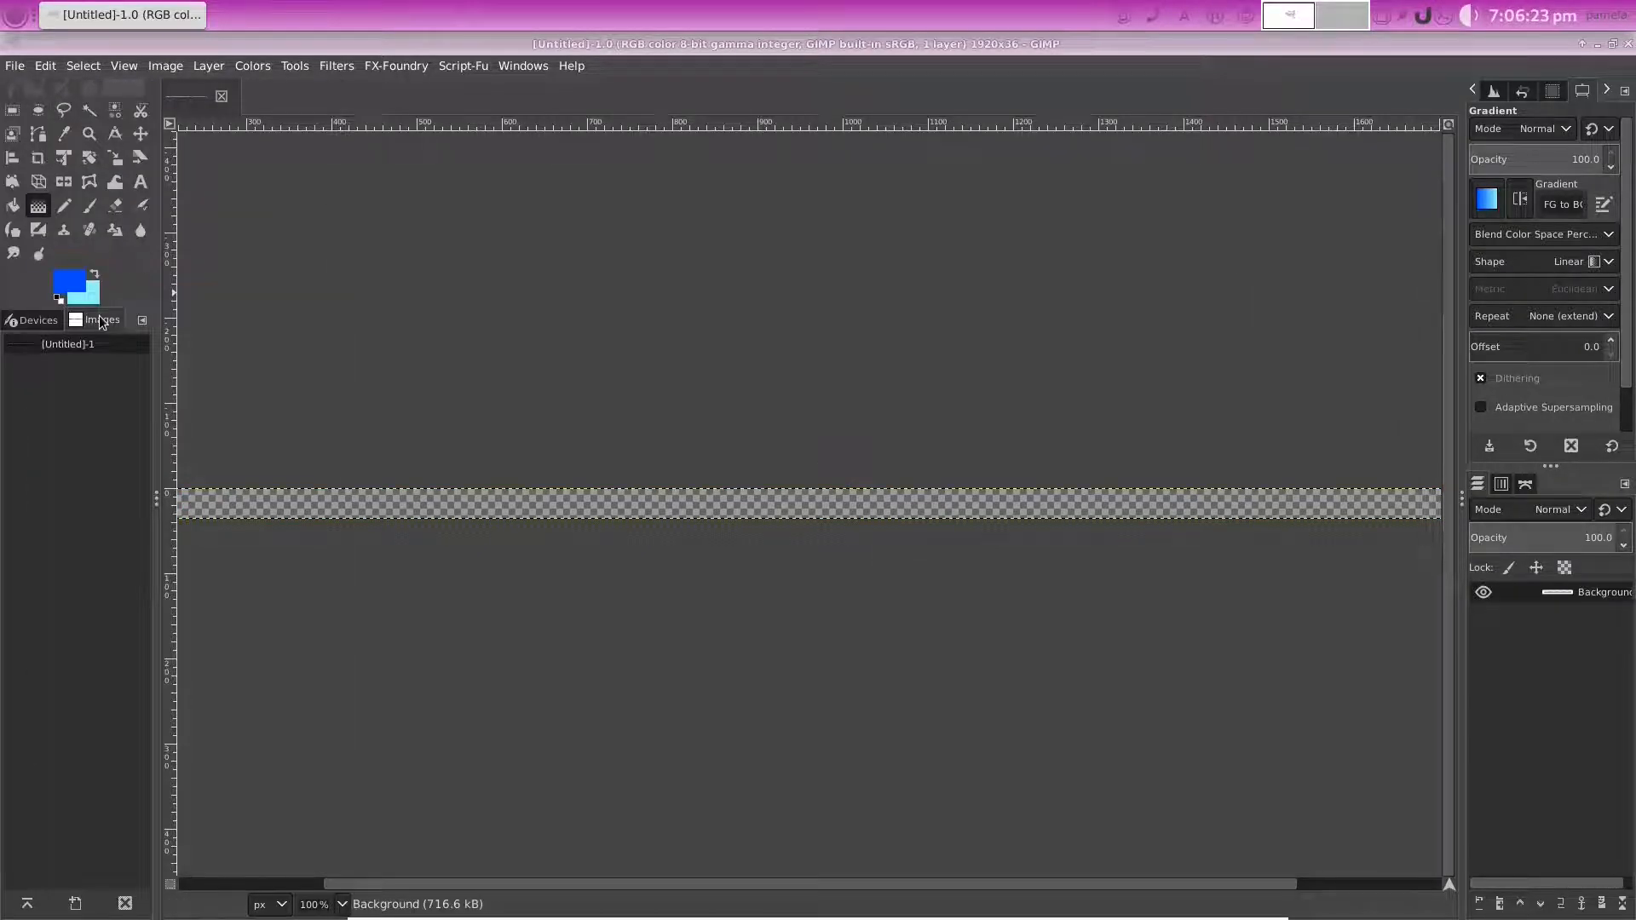
Try a near-vertical red-to-green gradient across the strip's height at about X 930 px, and cancel it
drag(784, 487, 787, 526)
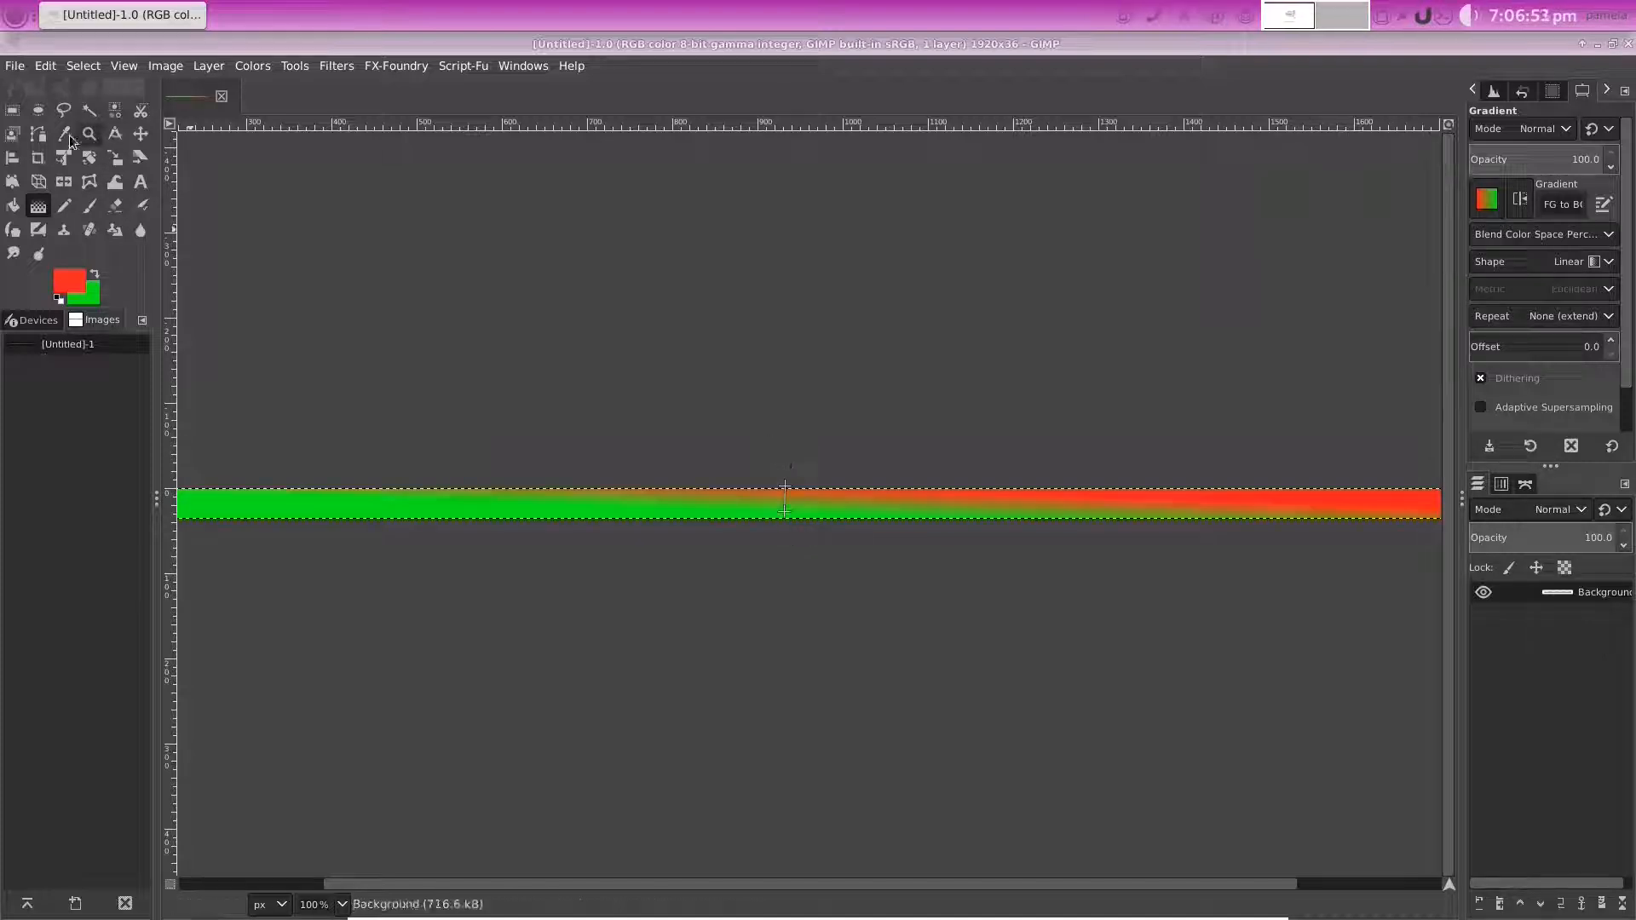
key(Escape)
Try the Crown molding gradient vertically across the strip, ending at about X 994, Y 38 px, and cancel it
click(1486, 199)
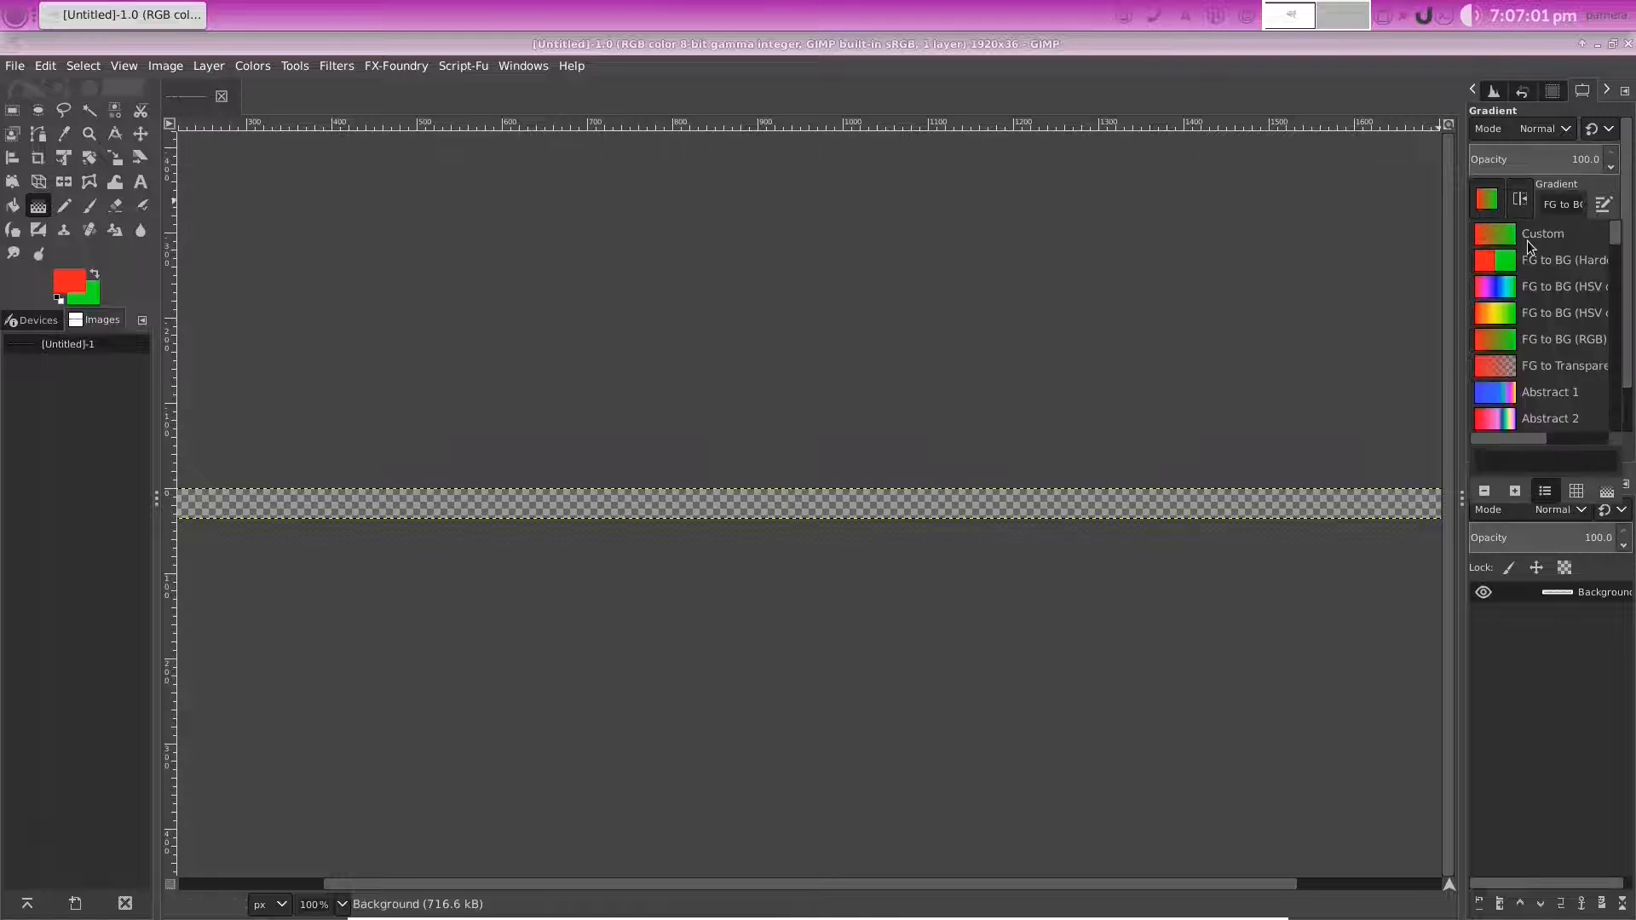
scroll(1529, 359, down, 5)
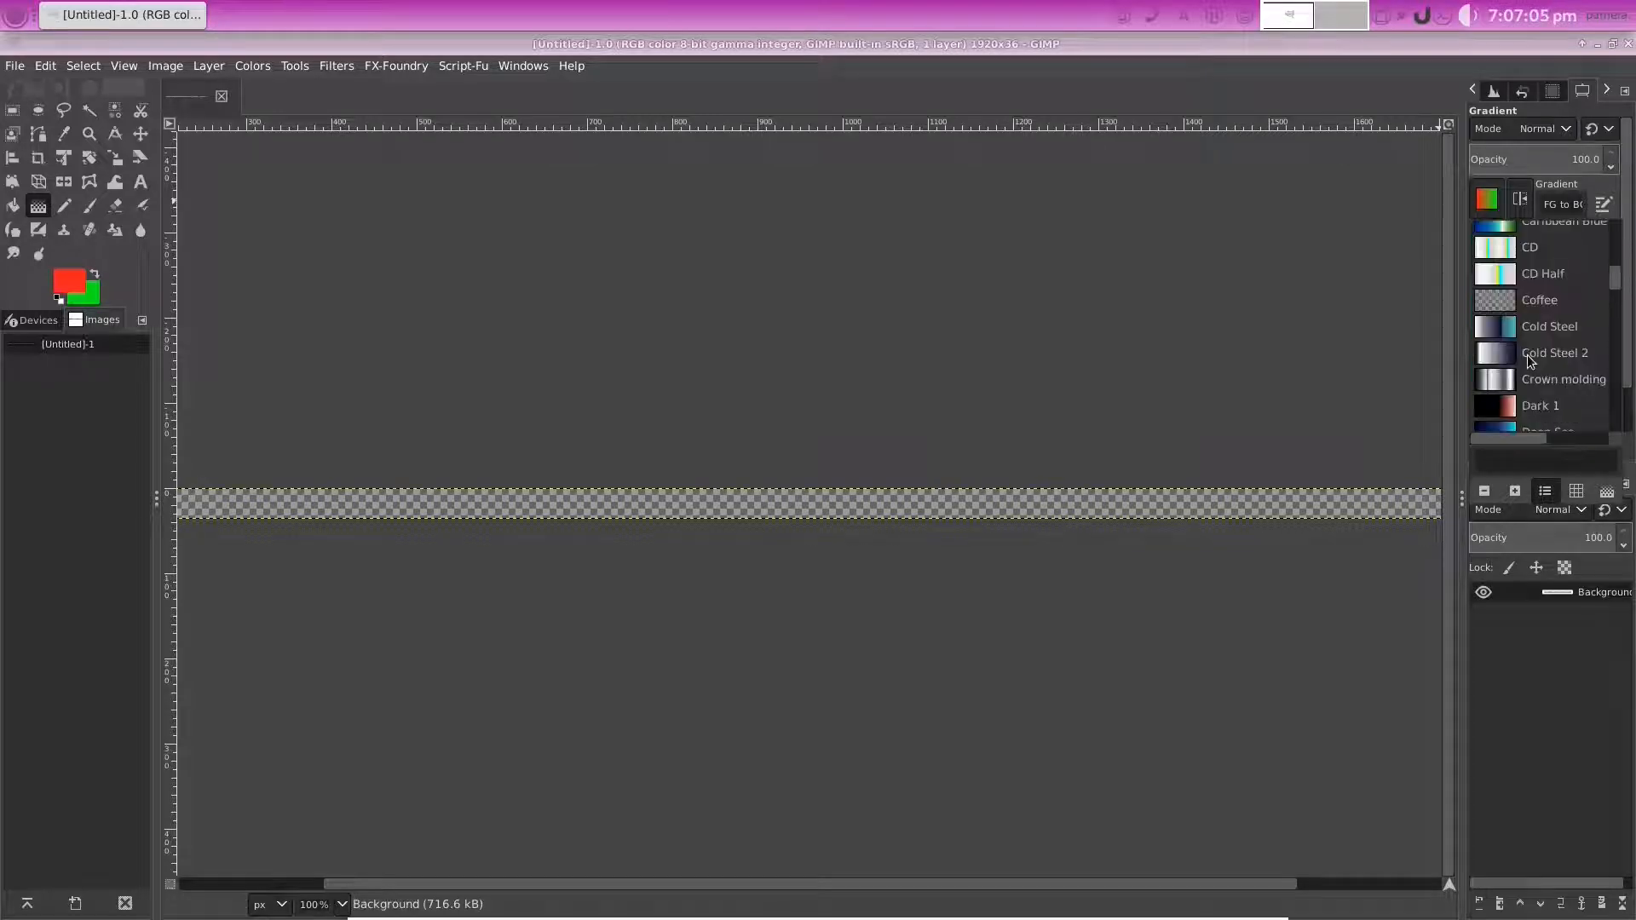
click(1542, 379)
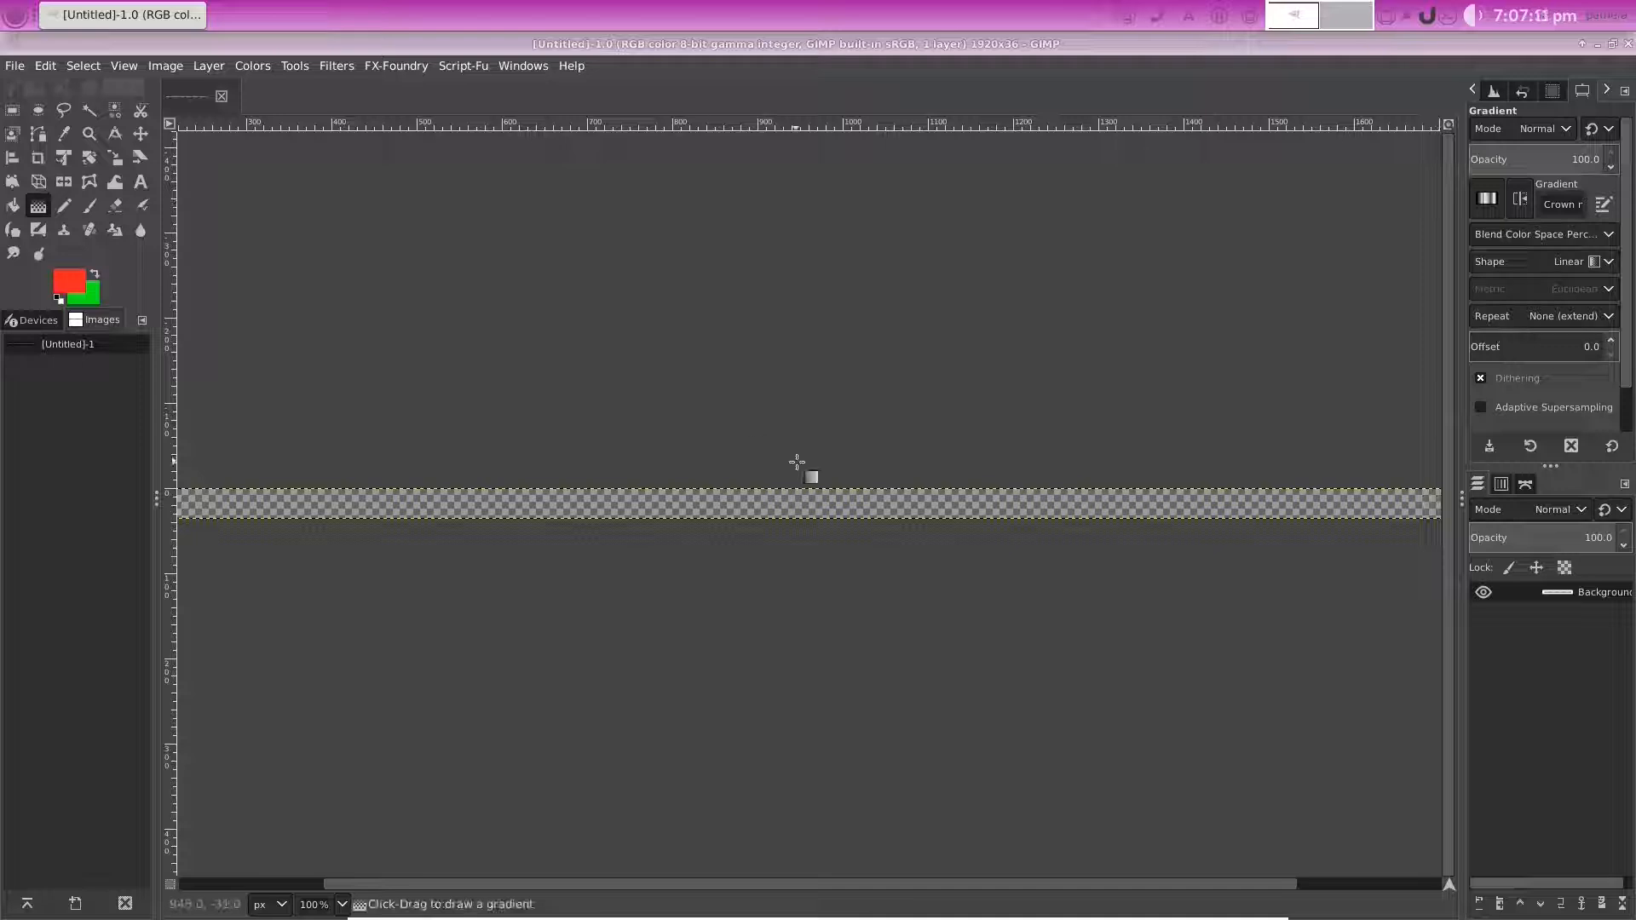
click(839, 488)
drag(839, 488, 839, 518)
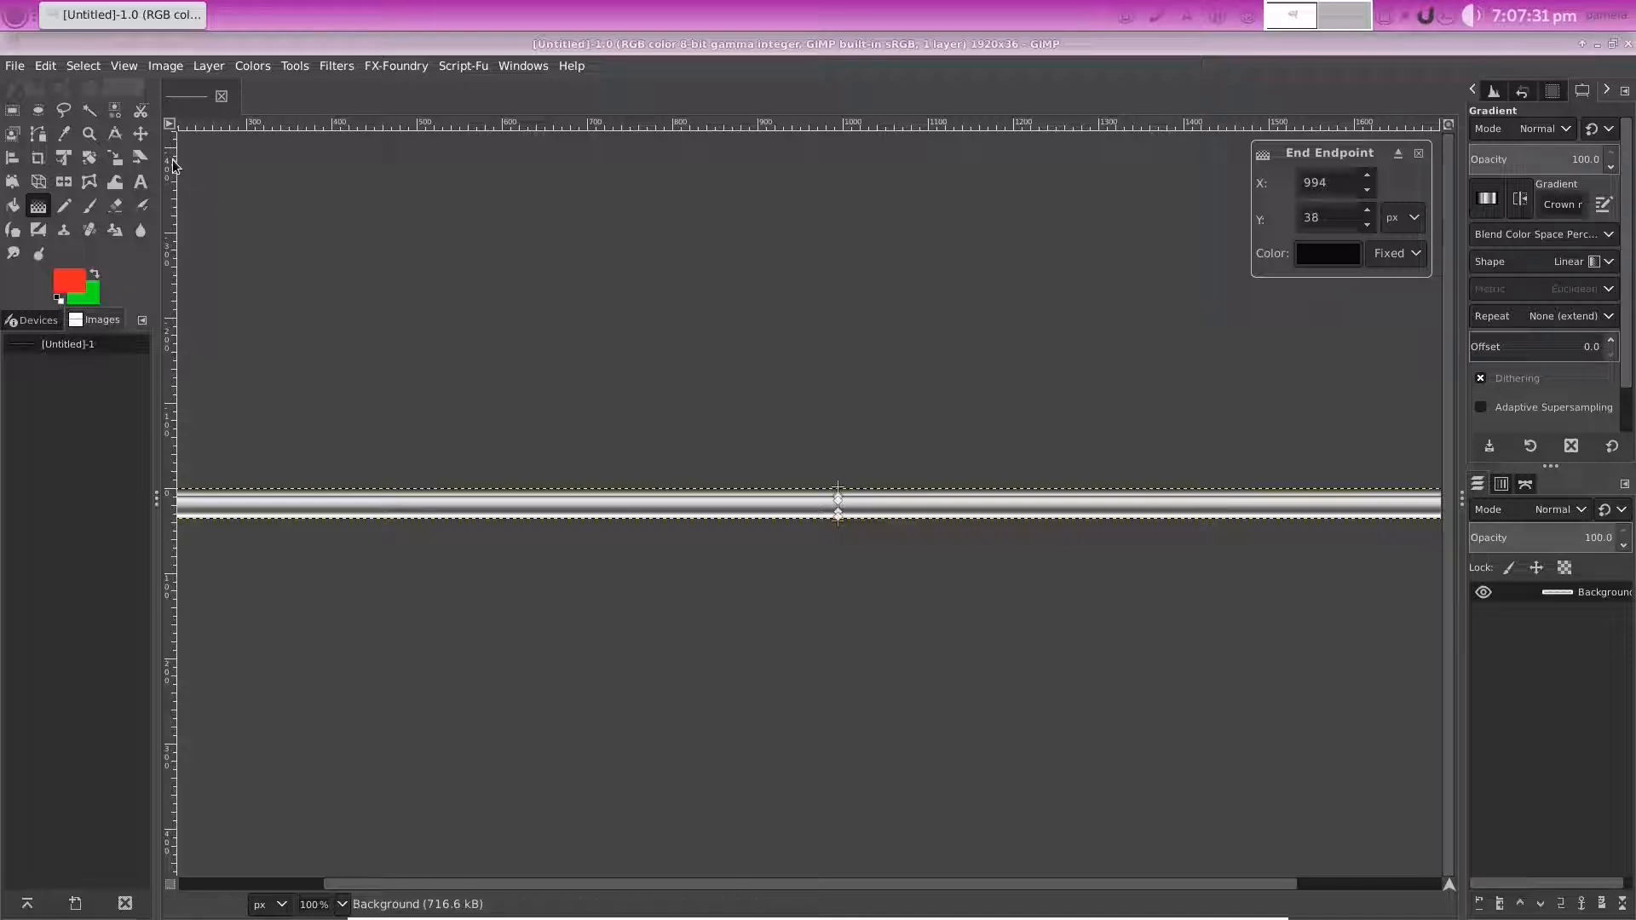
key(Escape)
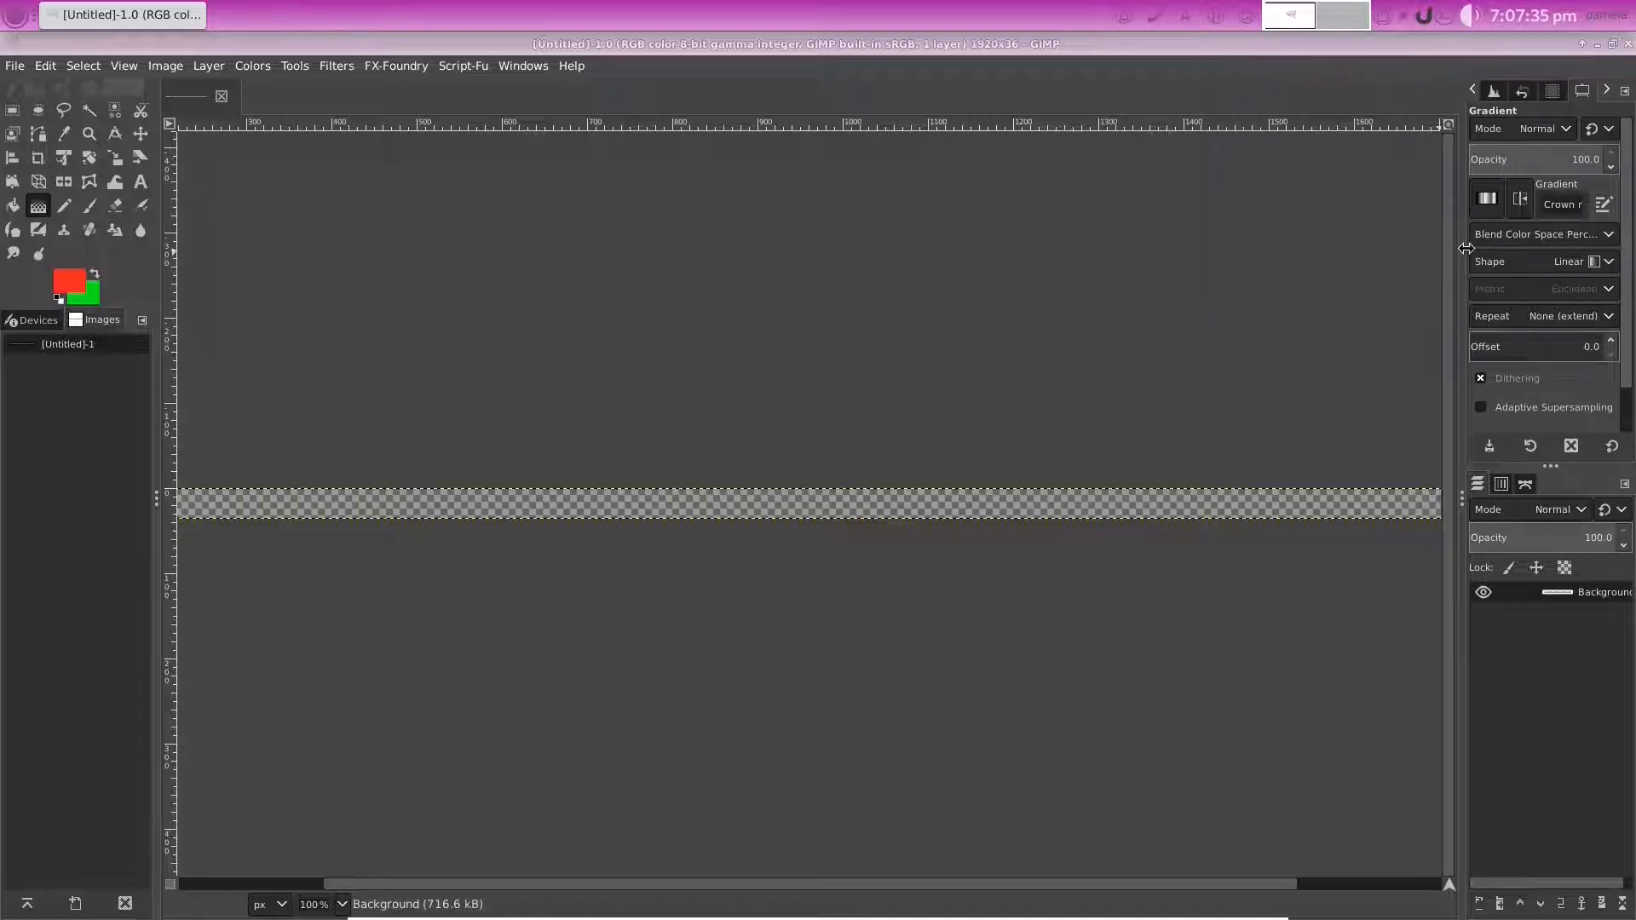
Try the Deep Sea gradient from the strip's upper edge to about X 1045, Y 23 px, and undo it
click(1487, 198)
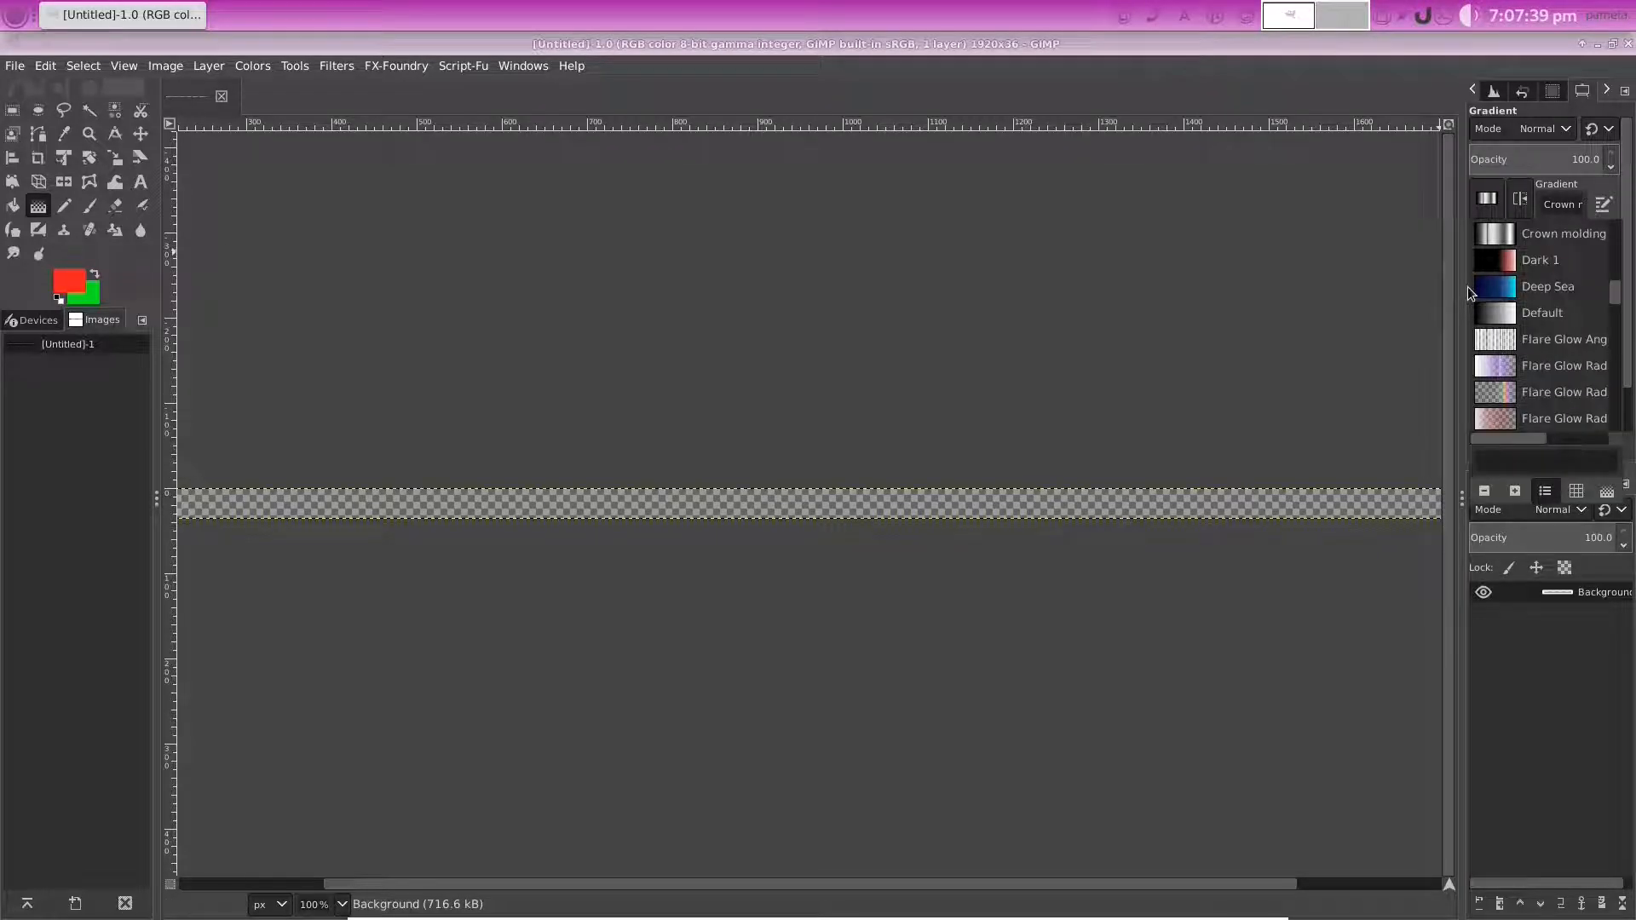
click(1498, 289)
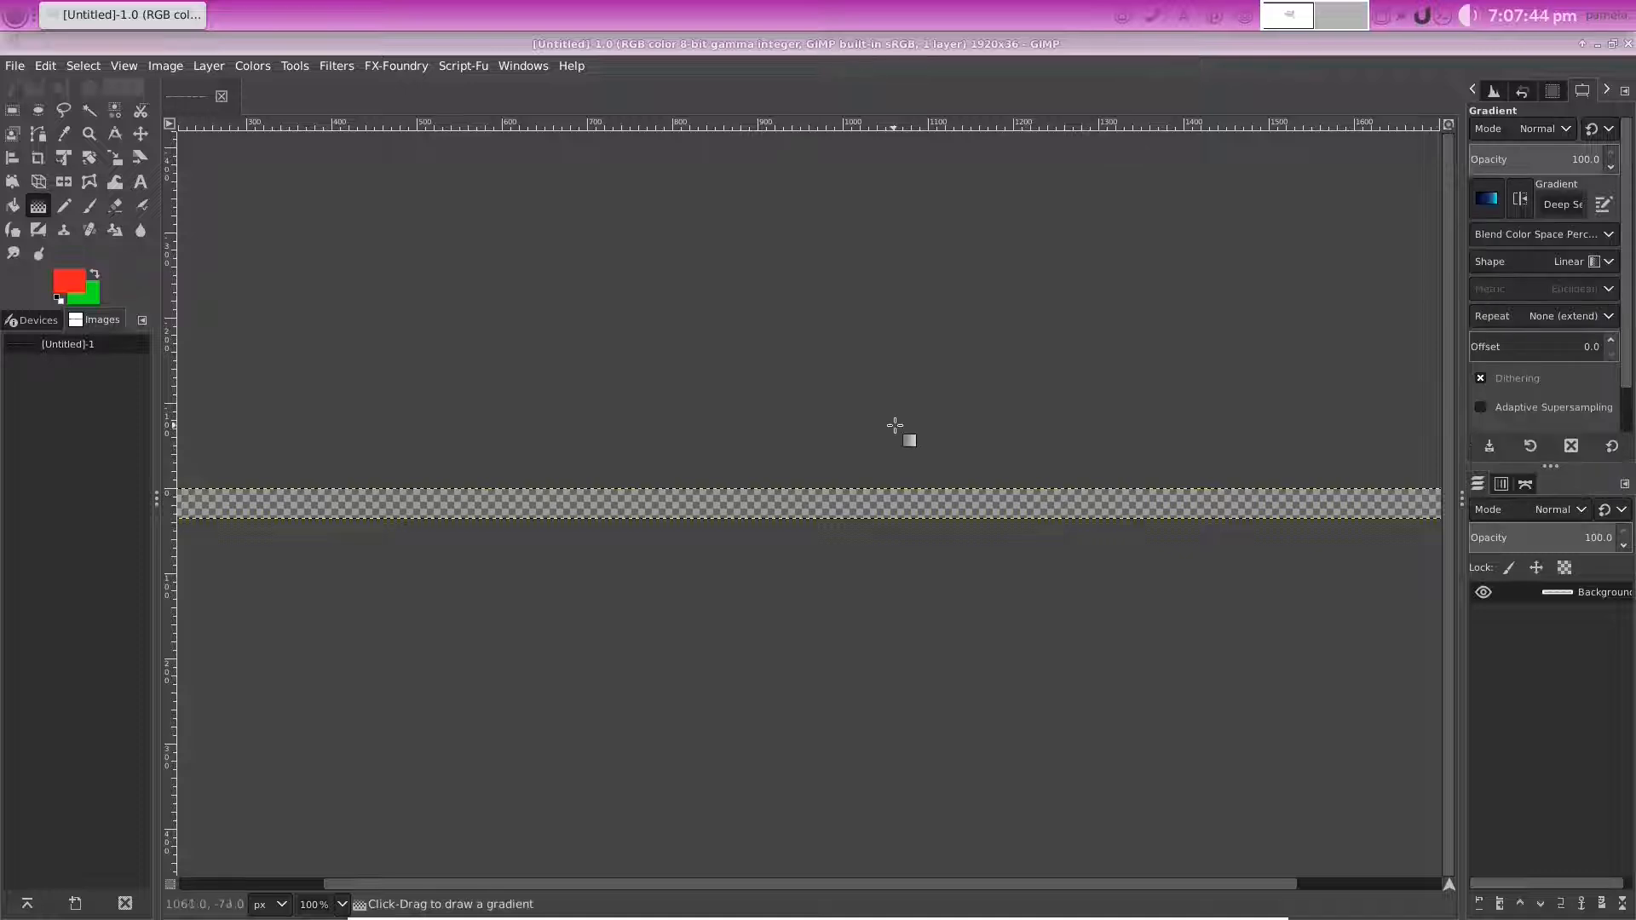
drag(881, 488, 881, 507)
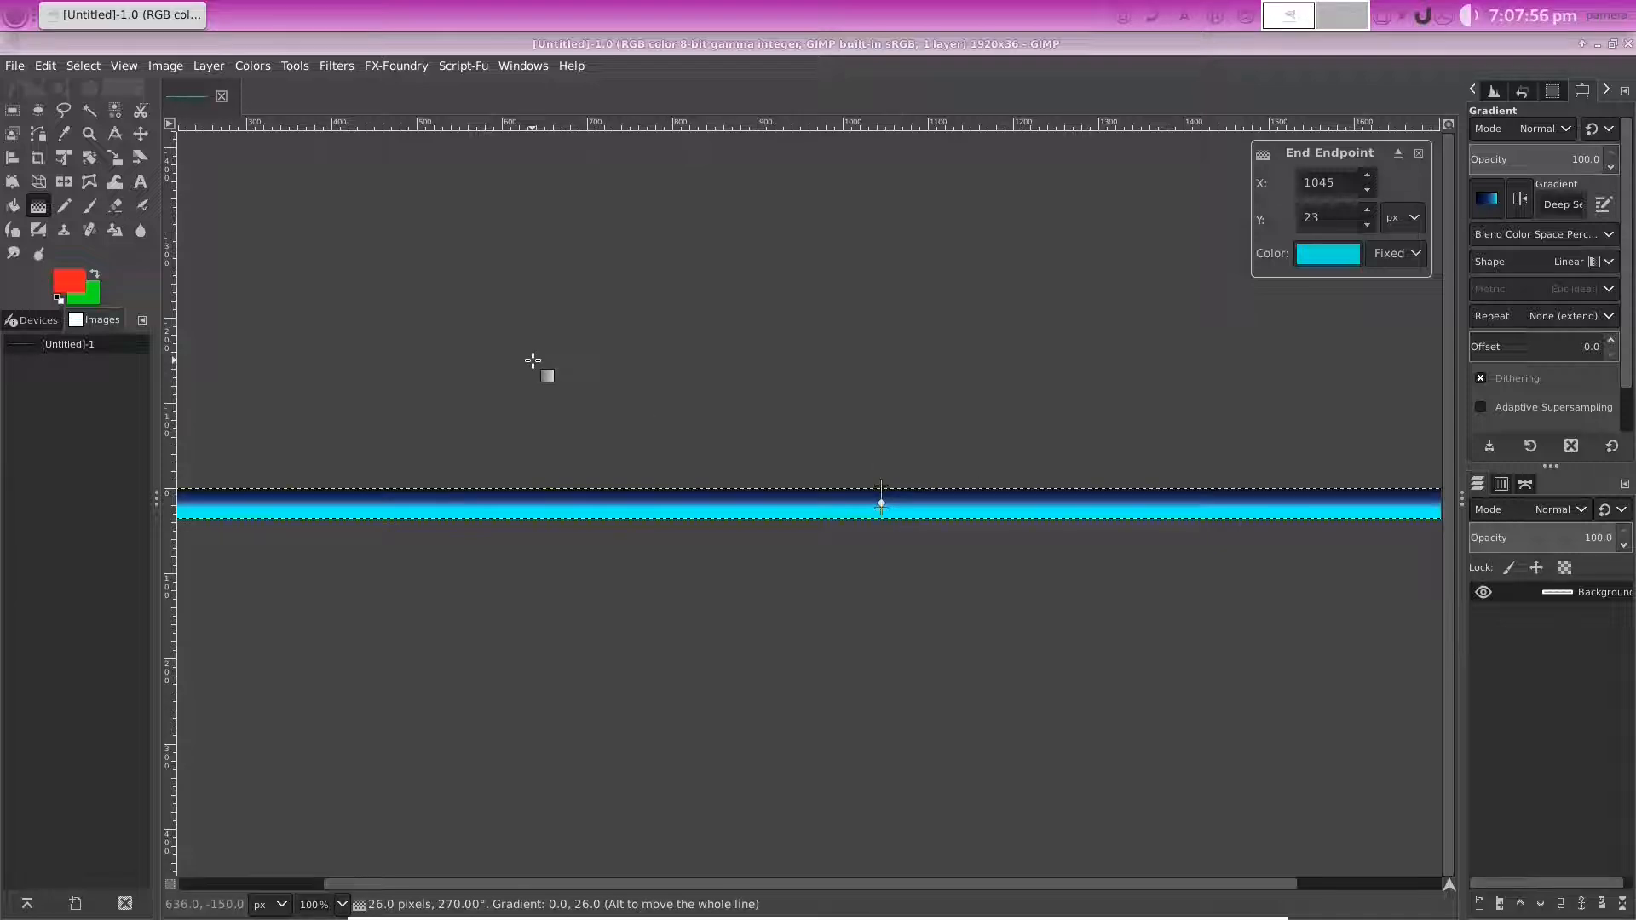
click(45, 68)
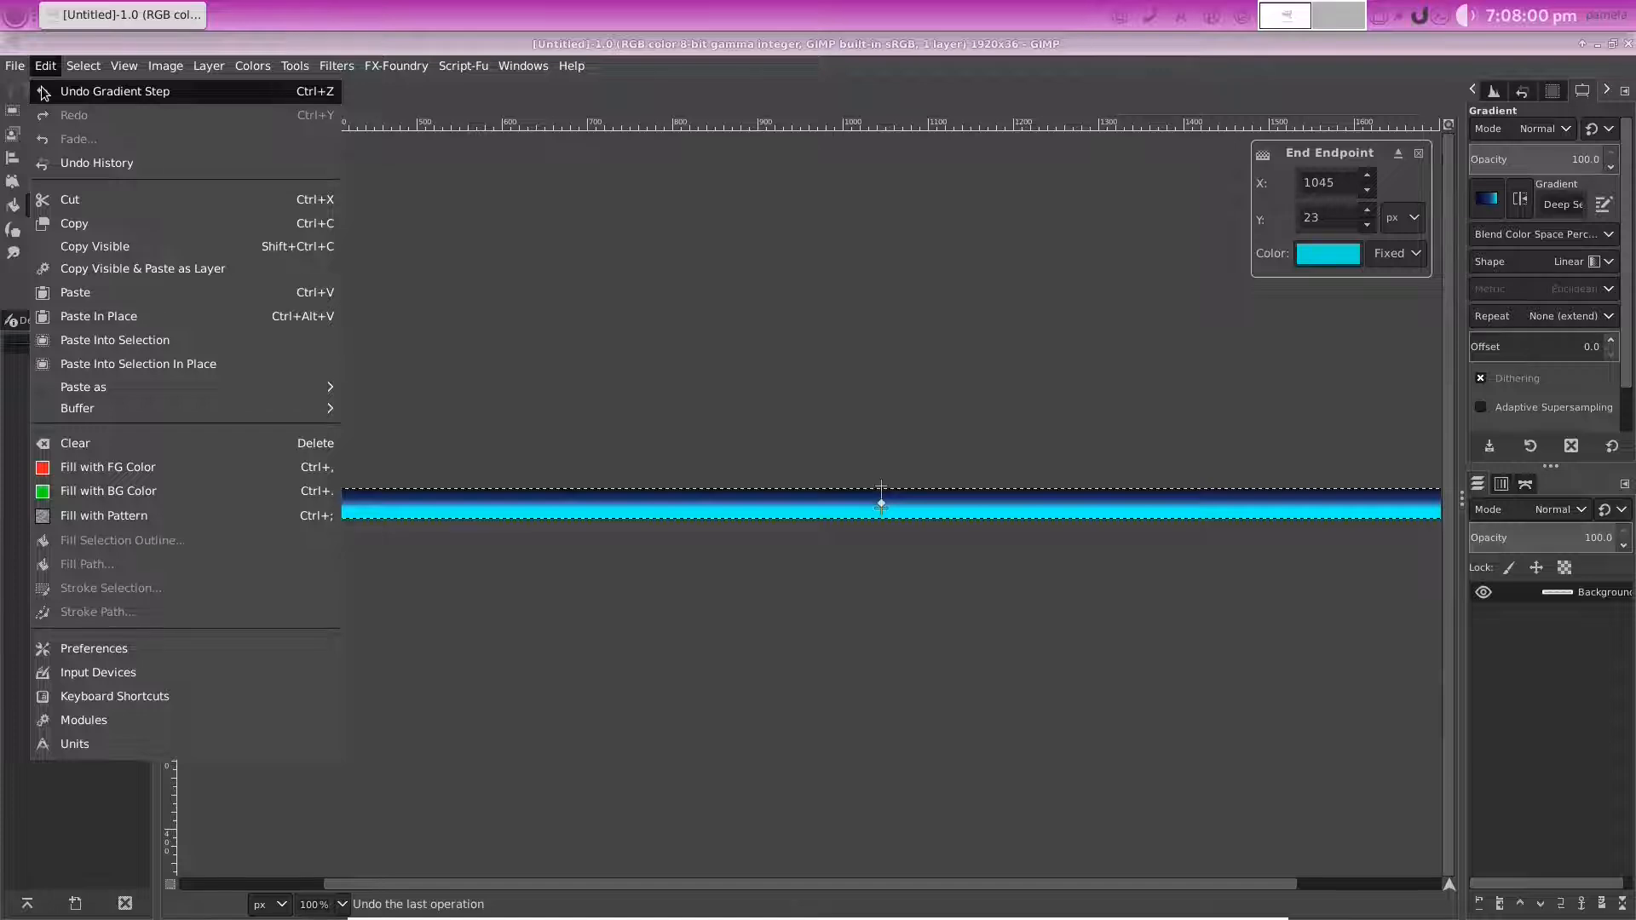
click(43, 92)
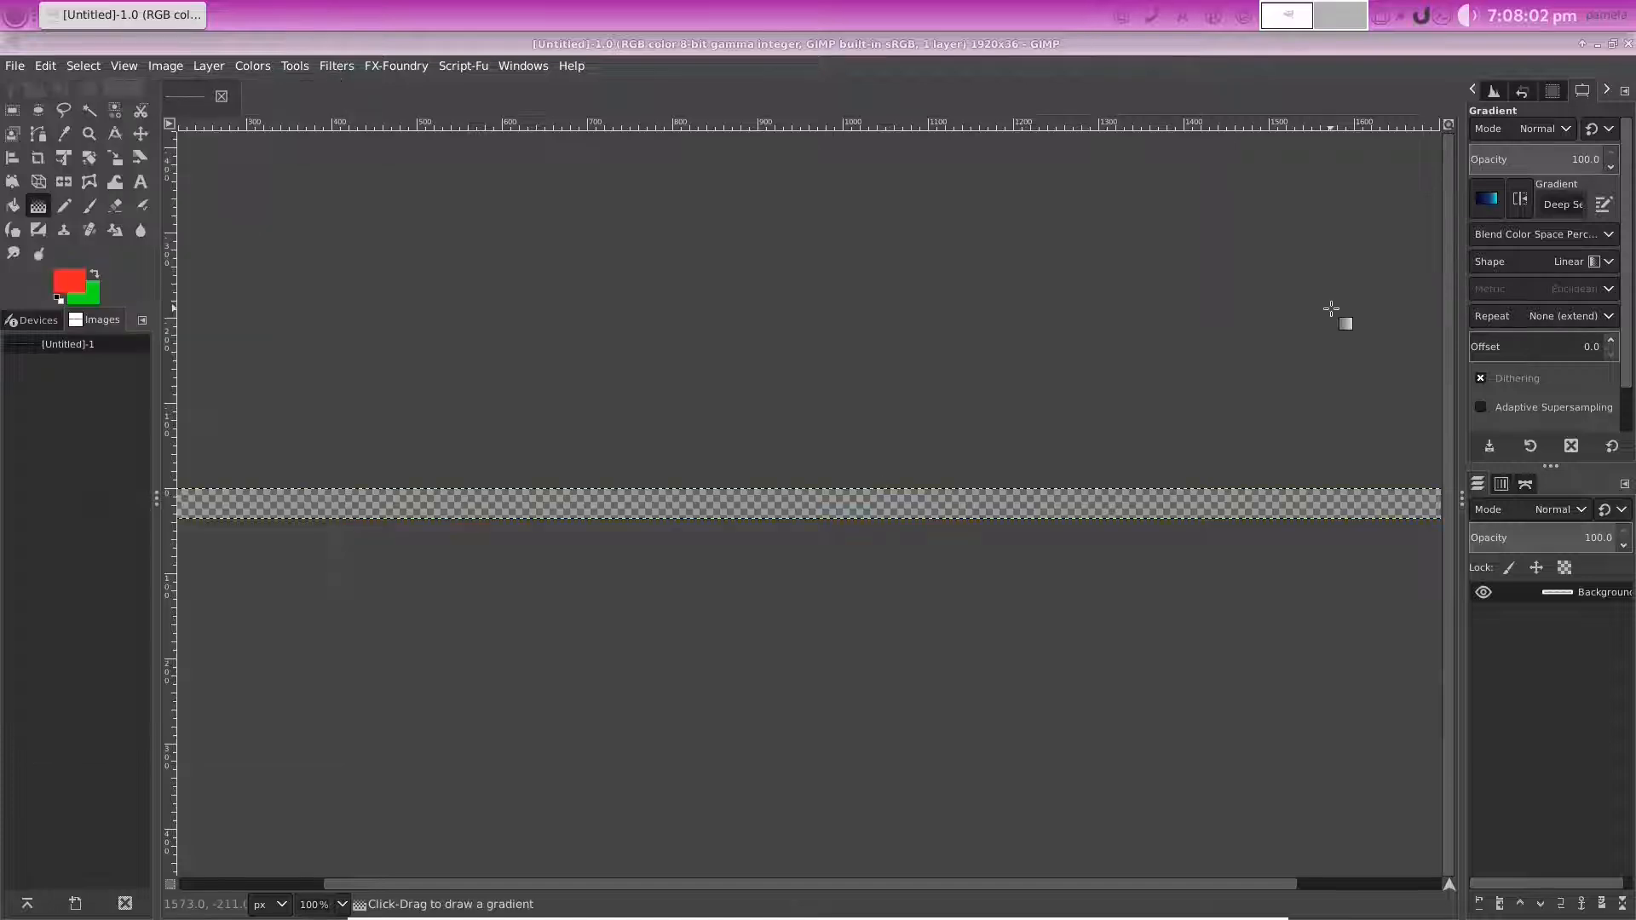
Apply the Rounded edge gradient vertically from about X 1074, Y -1 px to Y 42 px, and inspect the strip at 200% zoom
click(1488, 198)
click(1539, 344)
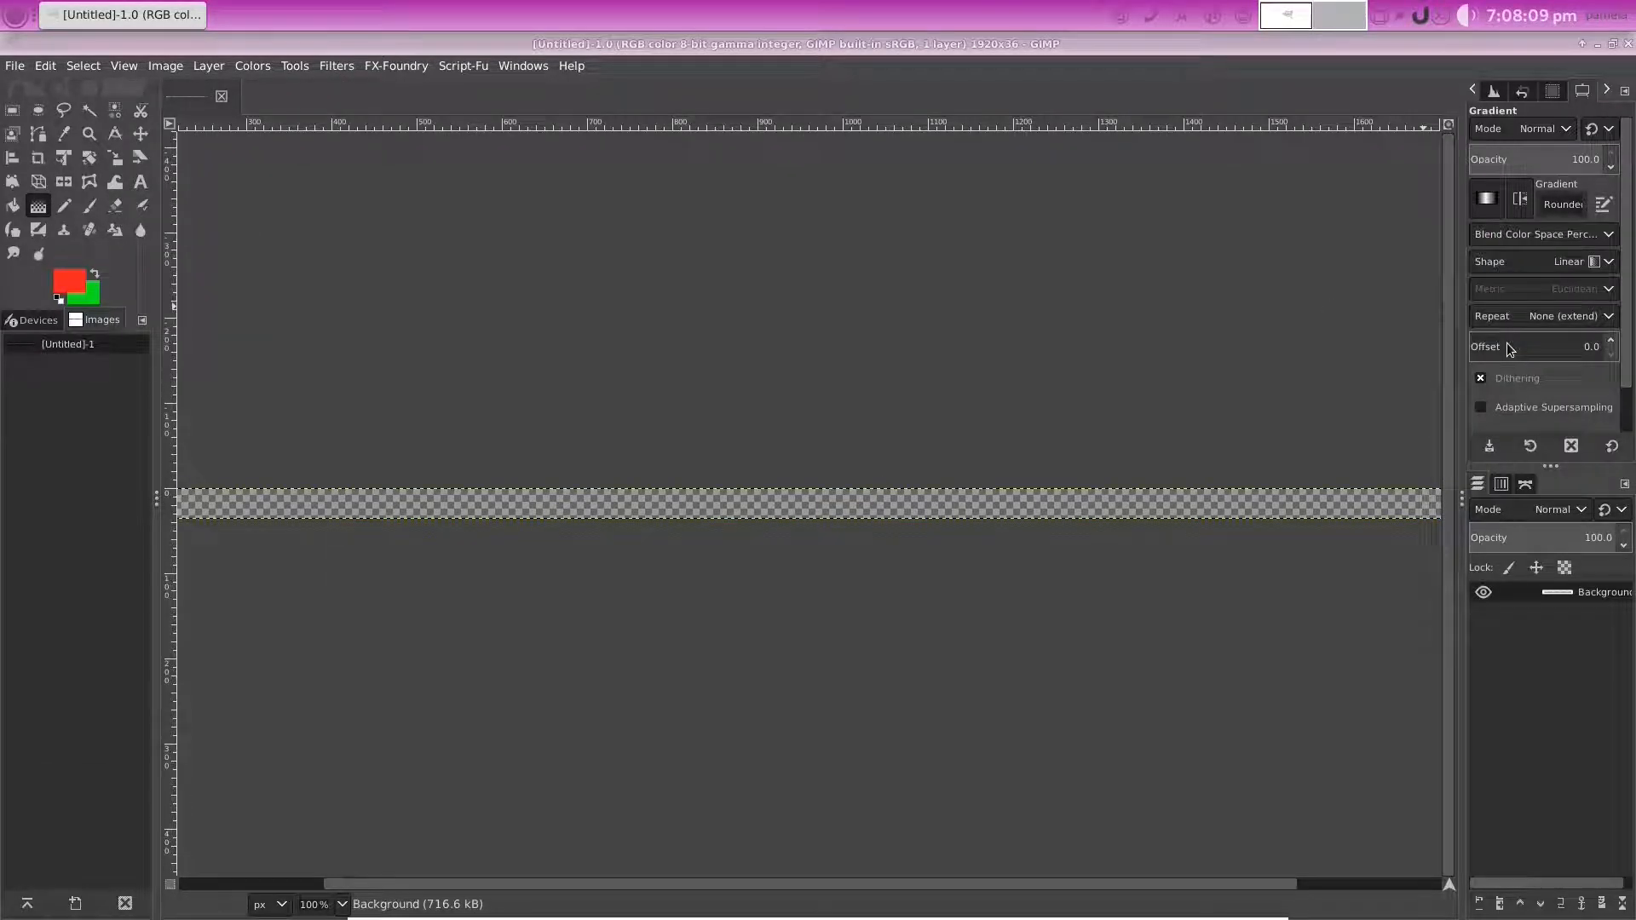
click(906, 487)
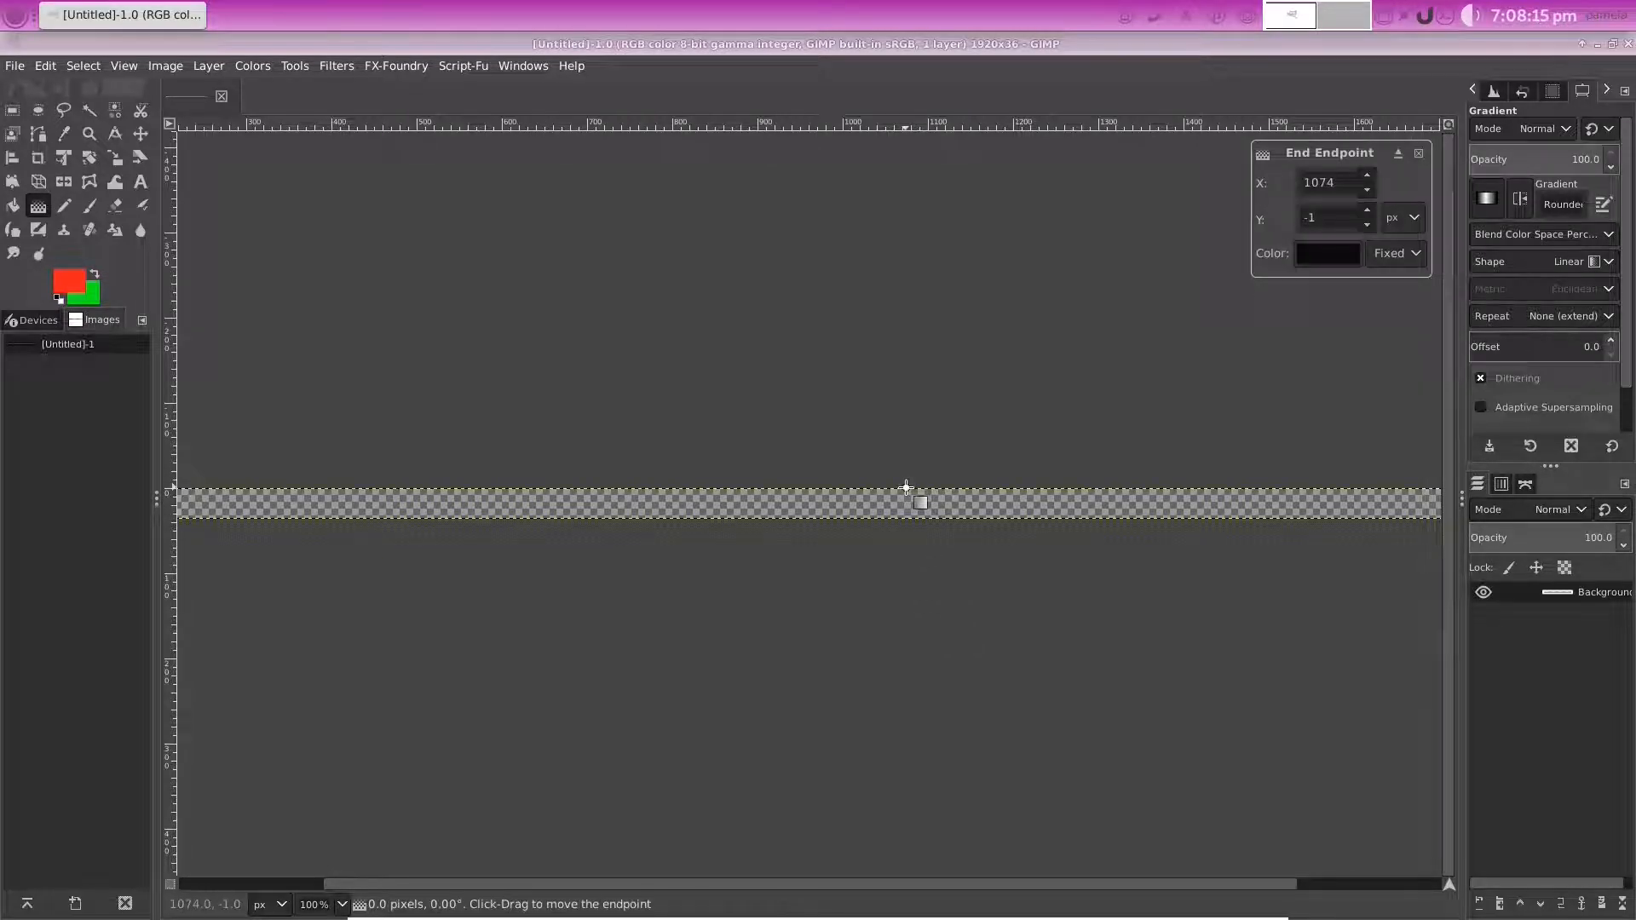
drag(906, 487, 906, 523)
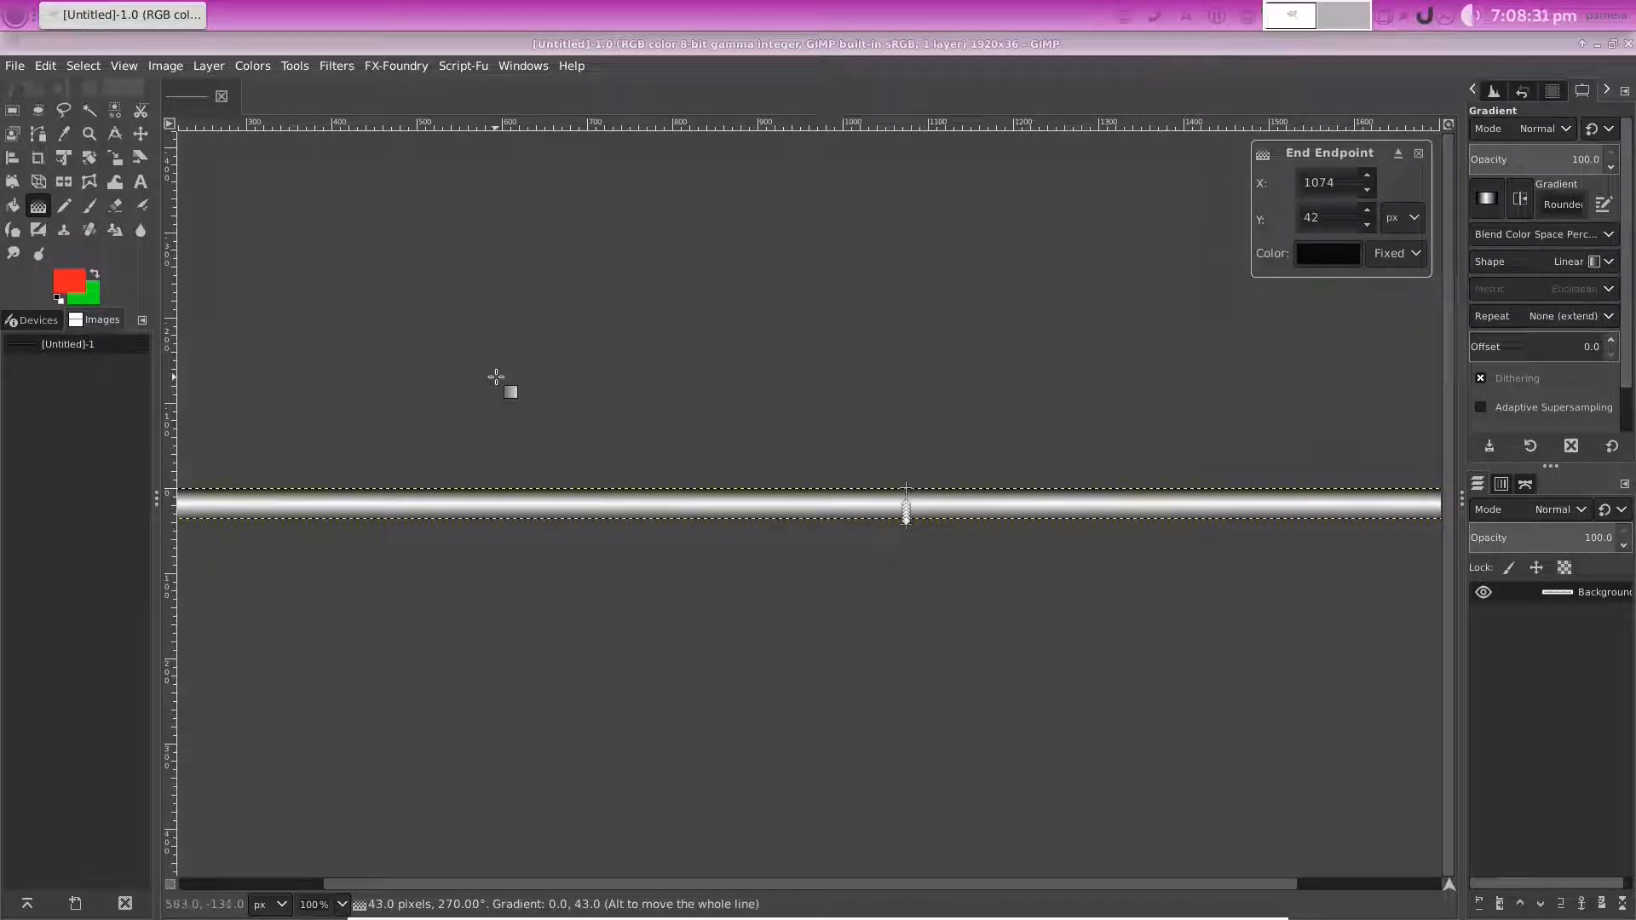
key(Return)
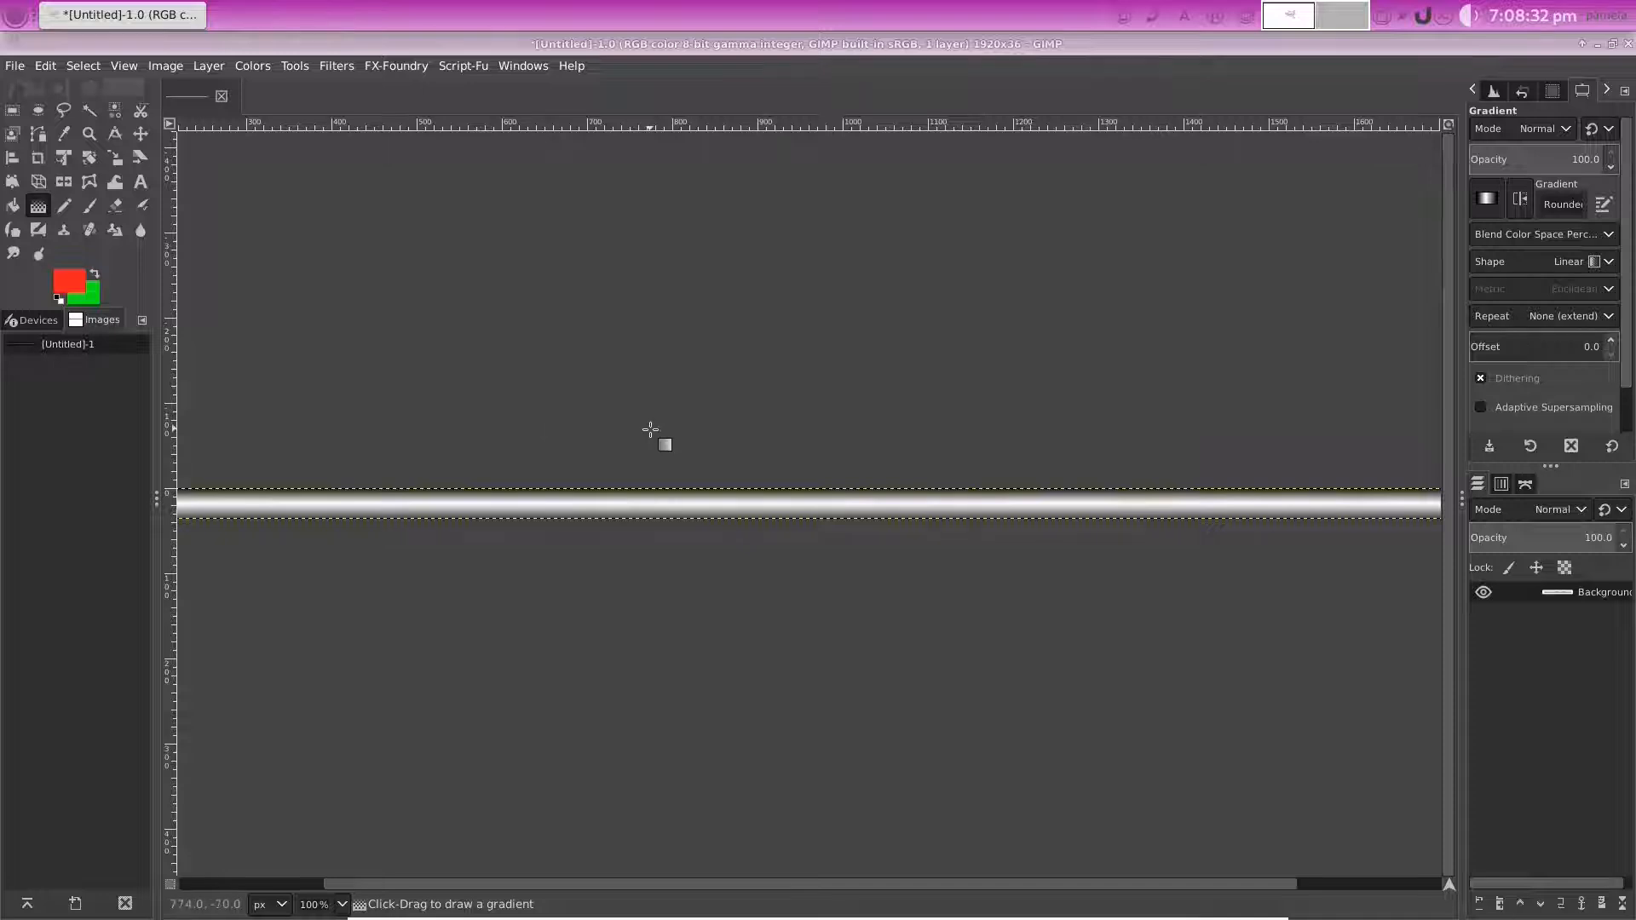
click(340, 905)
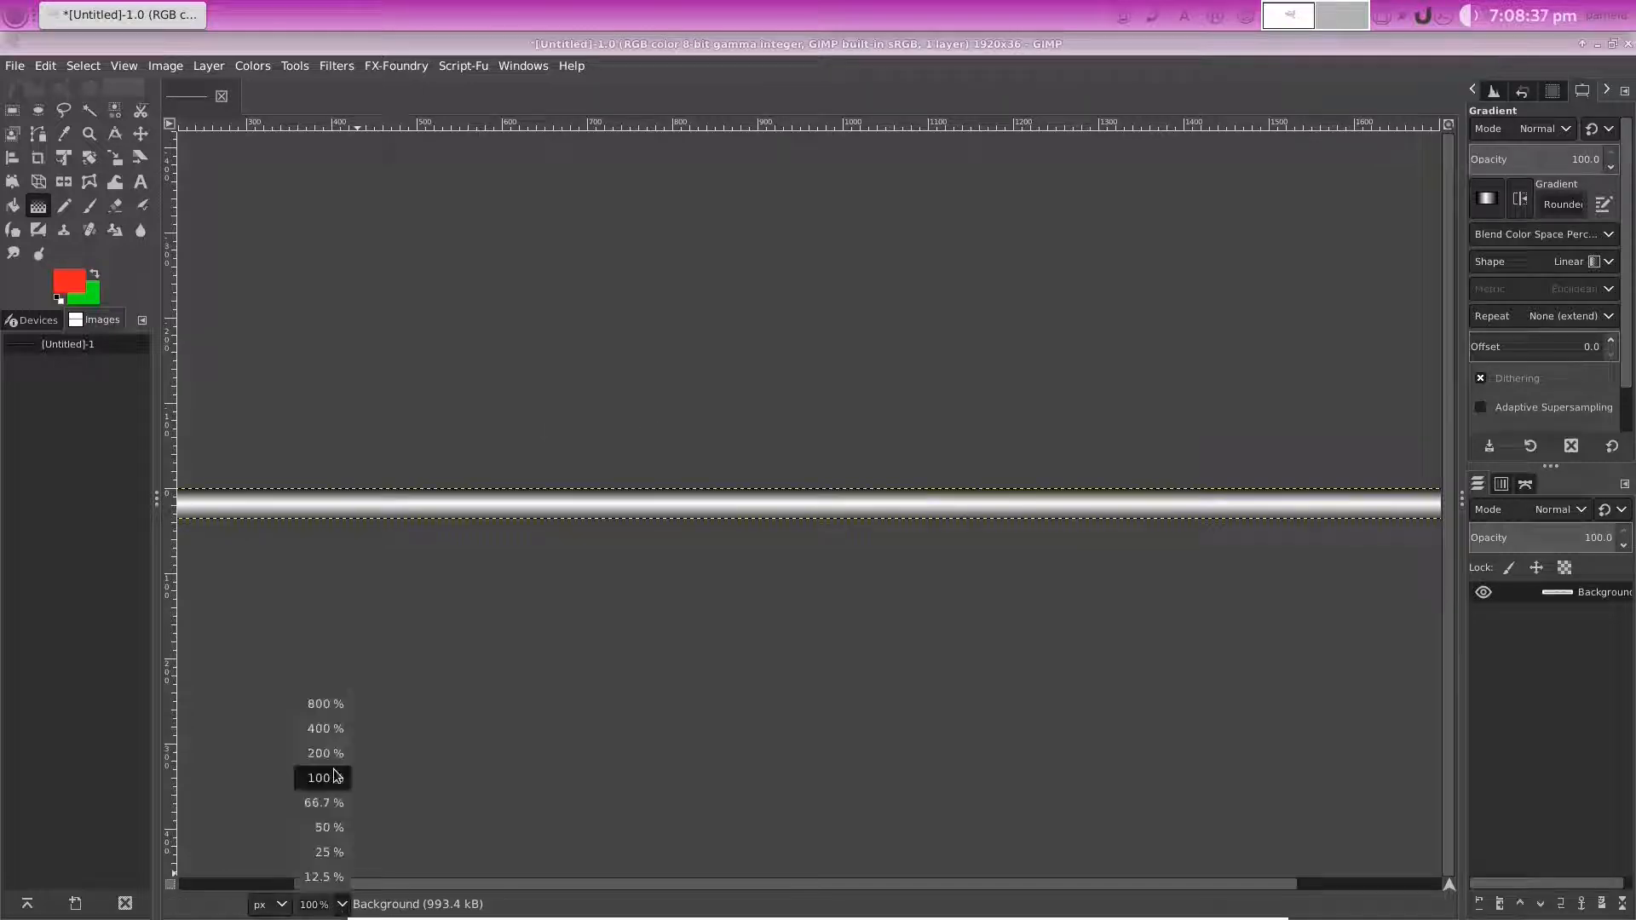
click(325, 753)
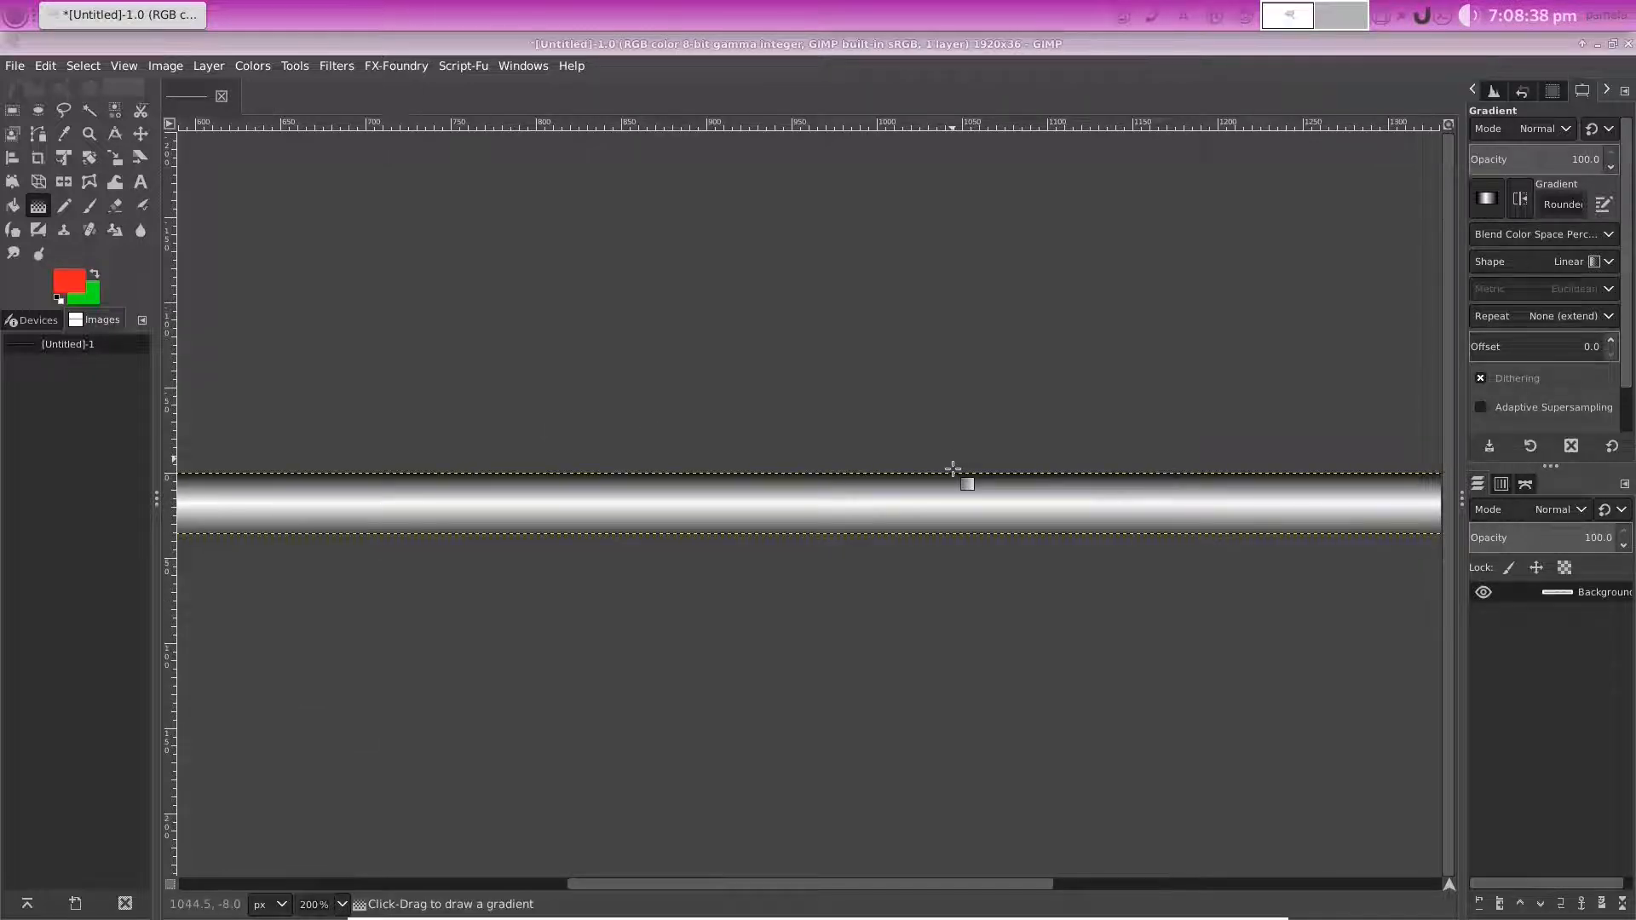
click(340, 905)
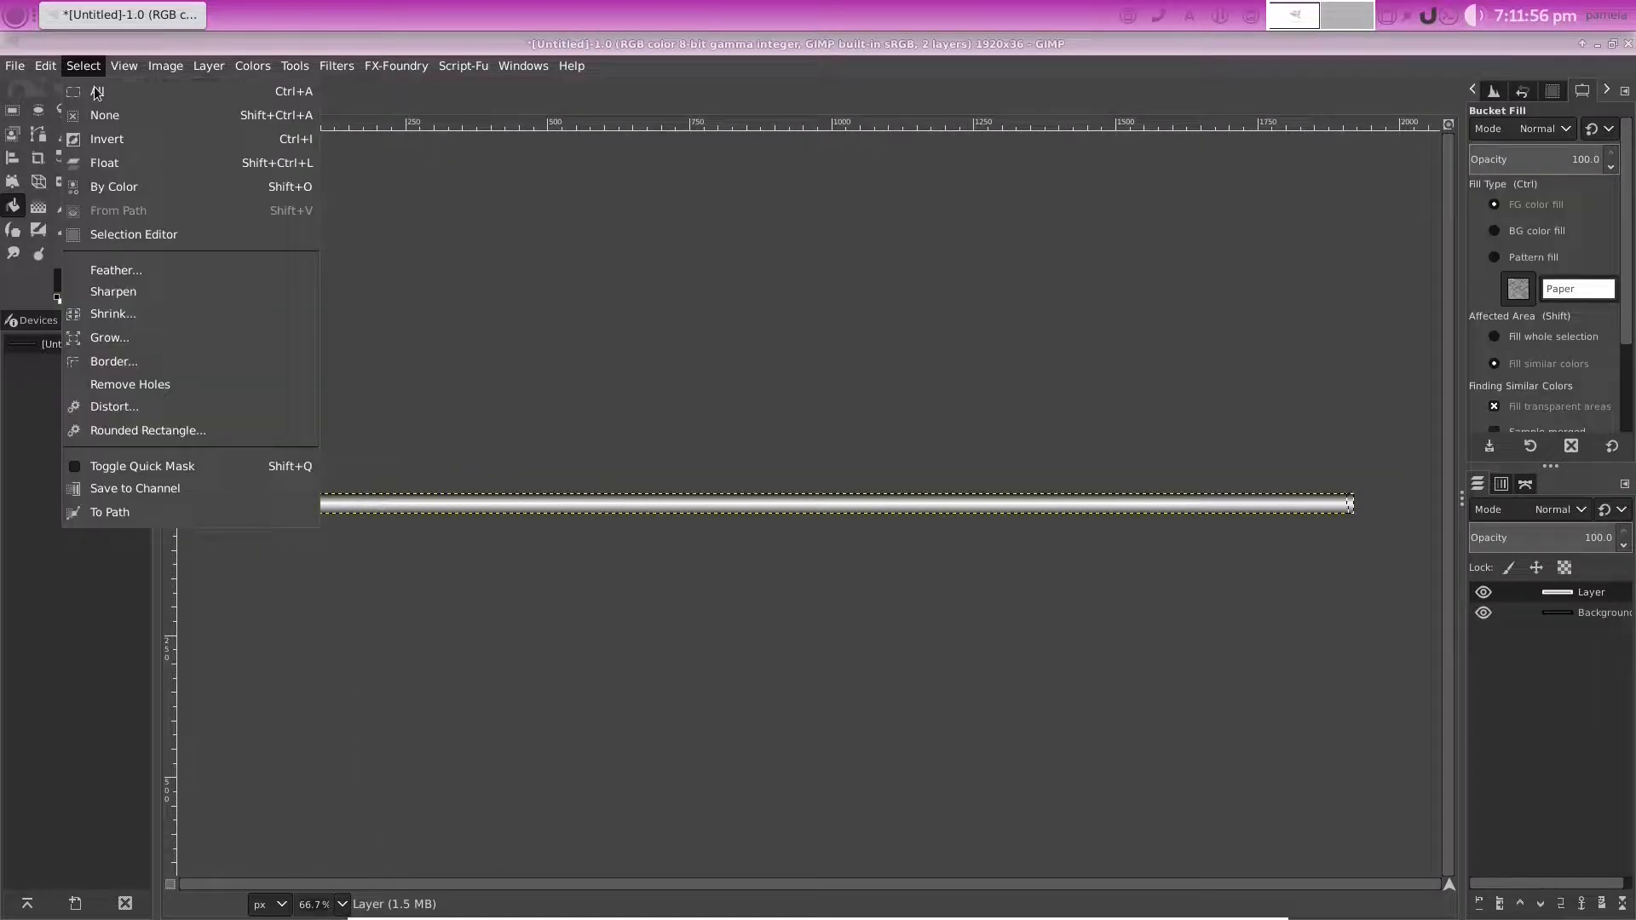
Hide the layer boundary outline around the strip and view the strip at 100% zoom
click(96, 93)
click(124, 66)
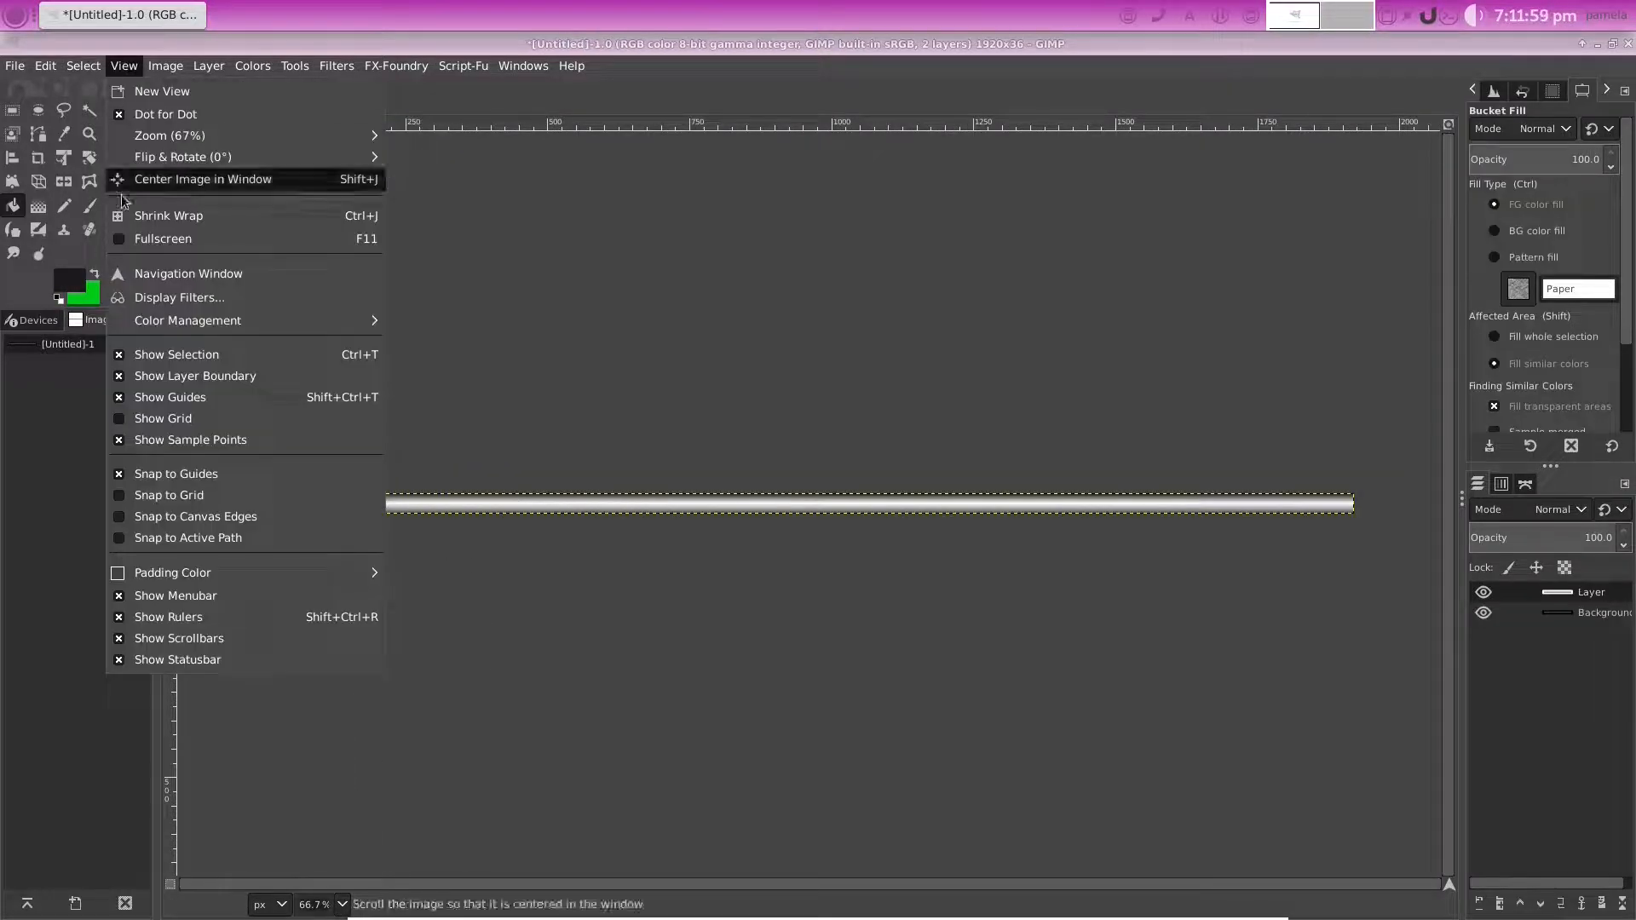
click(171, 376)
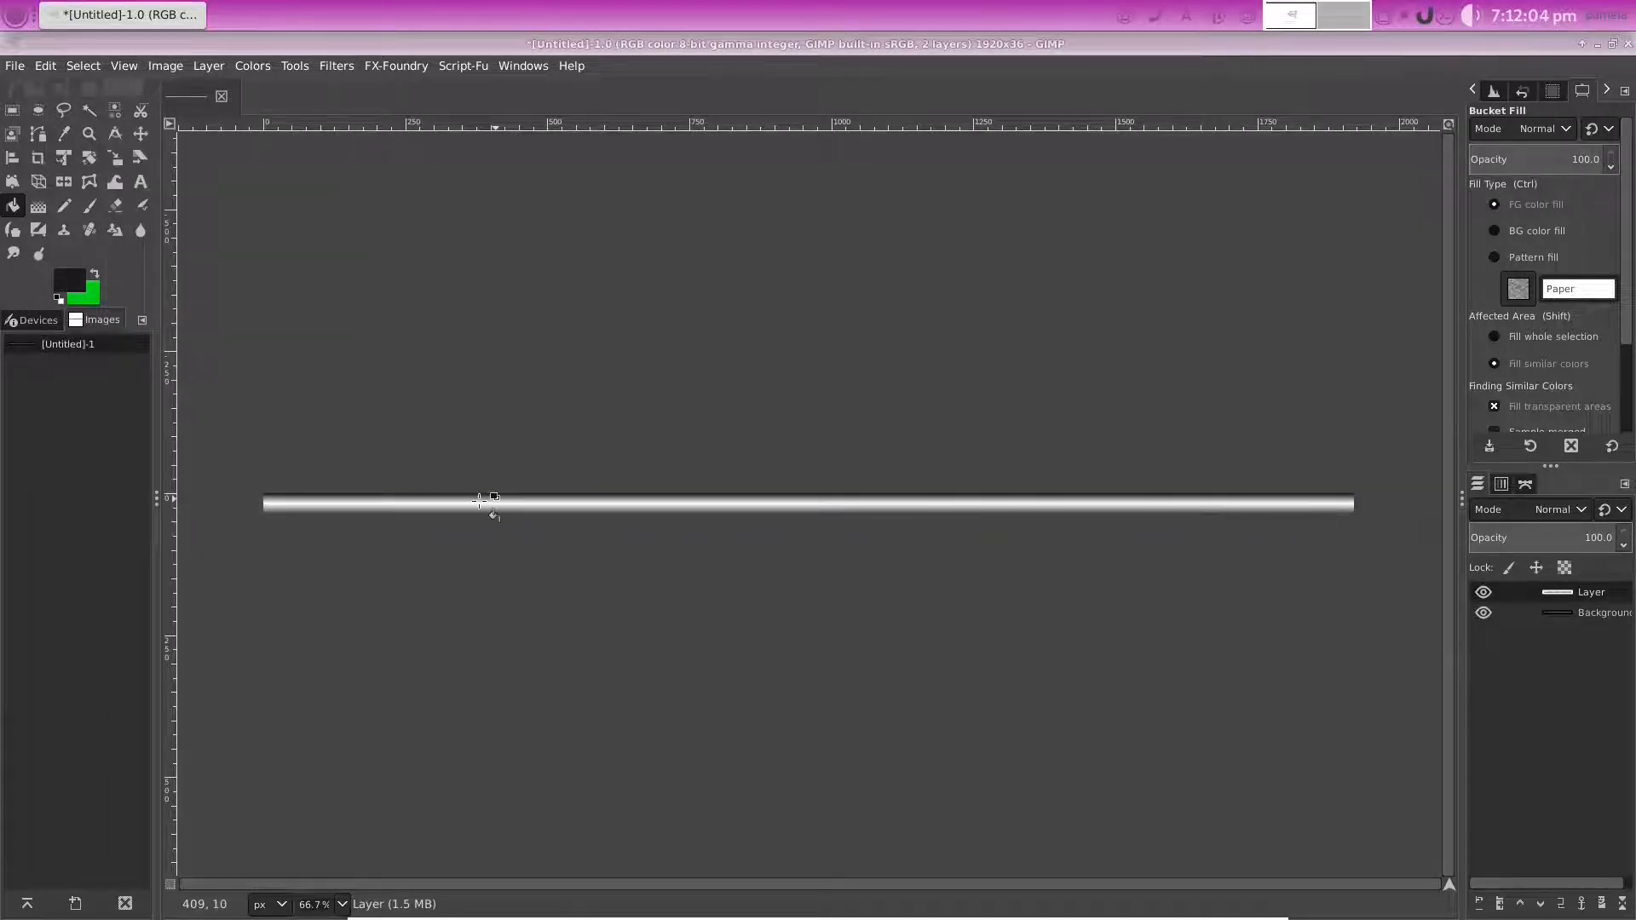
click(341, 905)
click(328, 778)
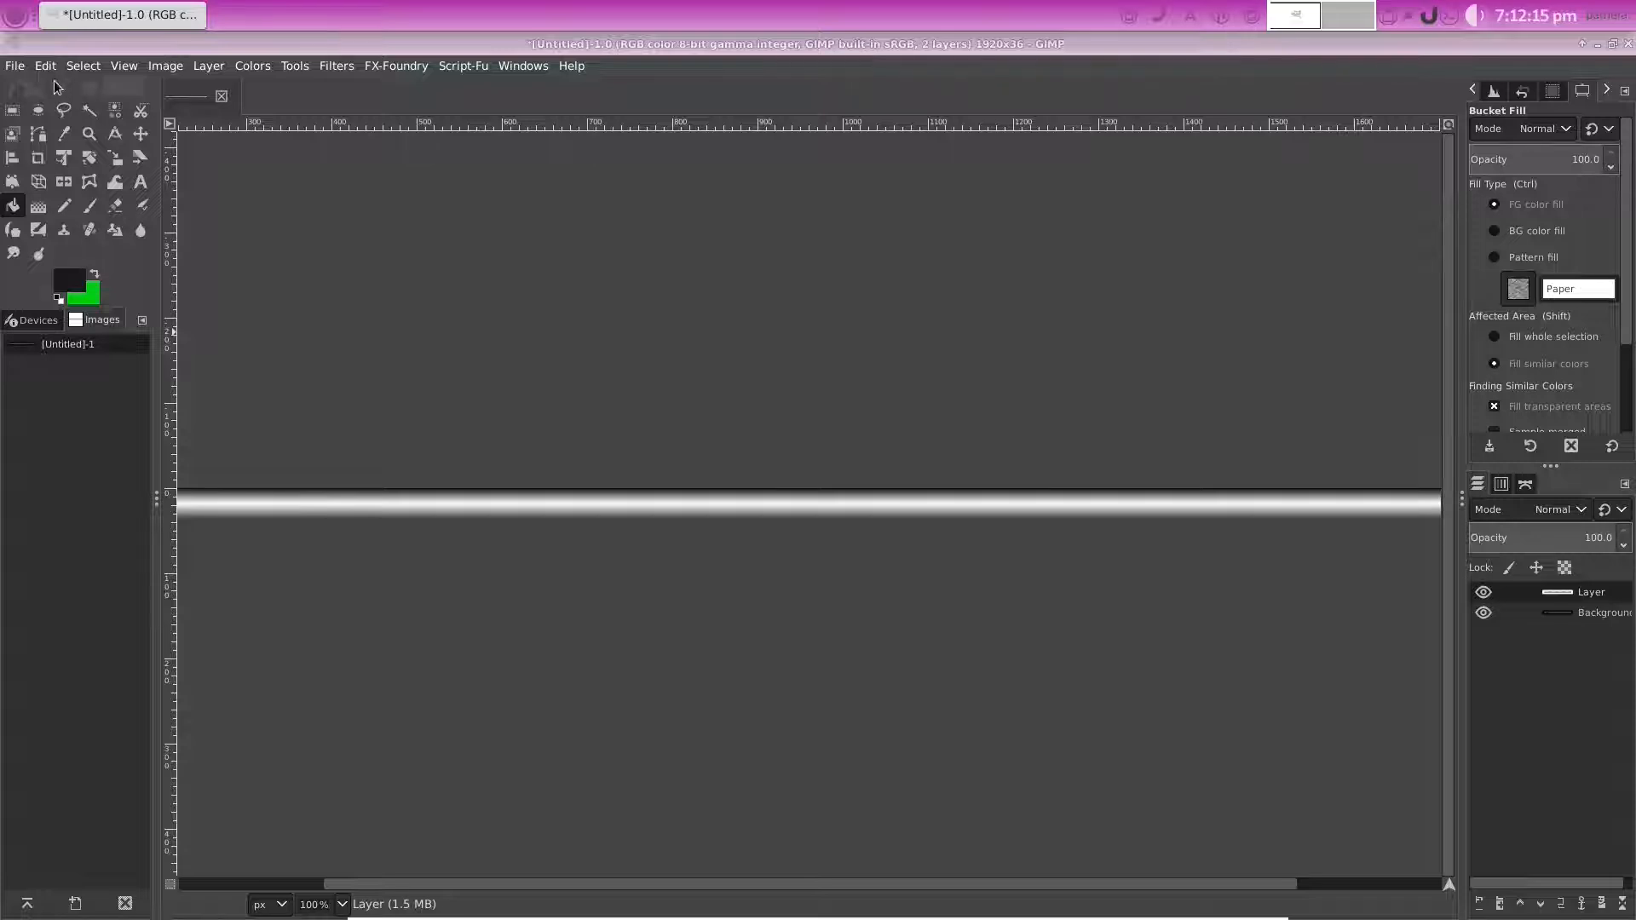
Undo the silver gradient and added layer, try the Yellow Contrast gradient vertically down to about X 997, Y 152 px, and cancel it
key(ctrl+z)
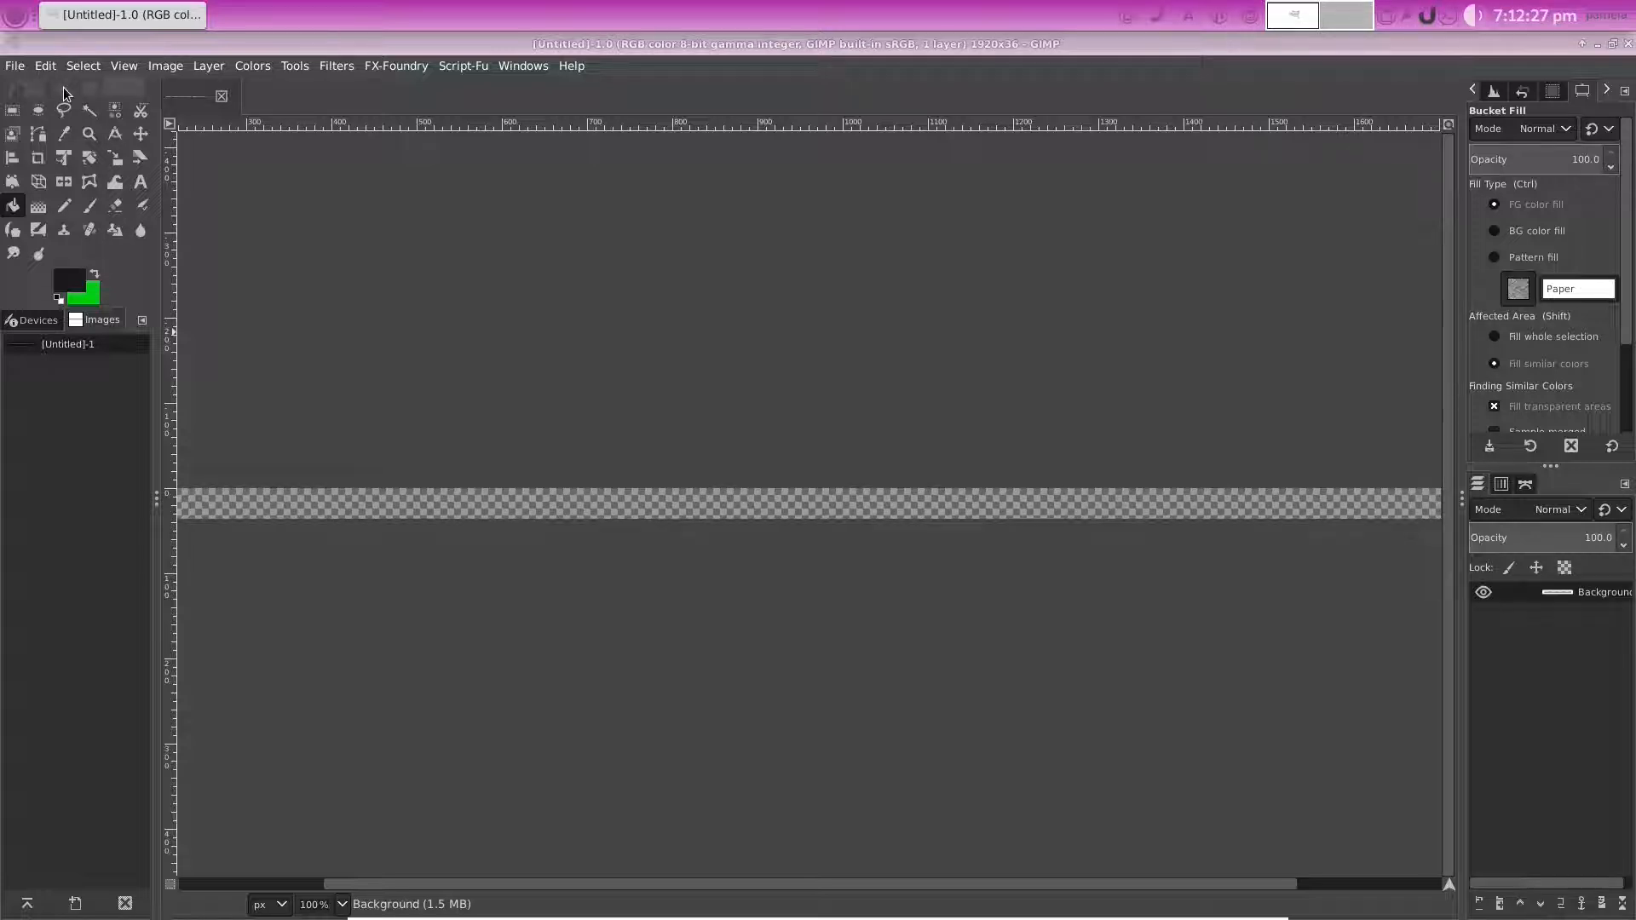
click(39, 206)
click(1487, 198)
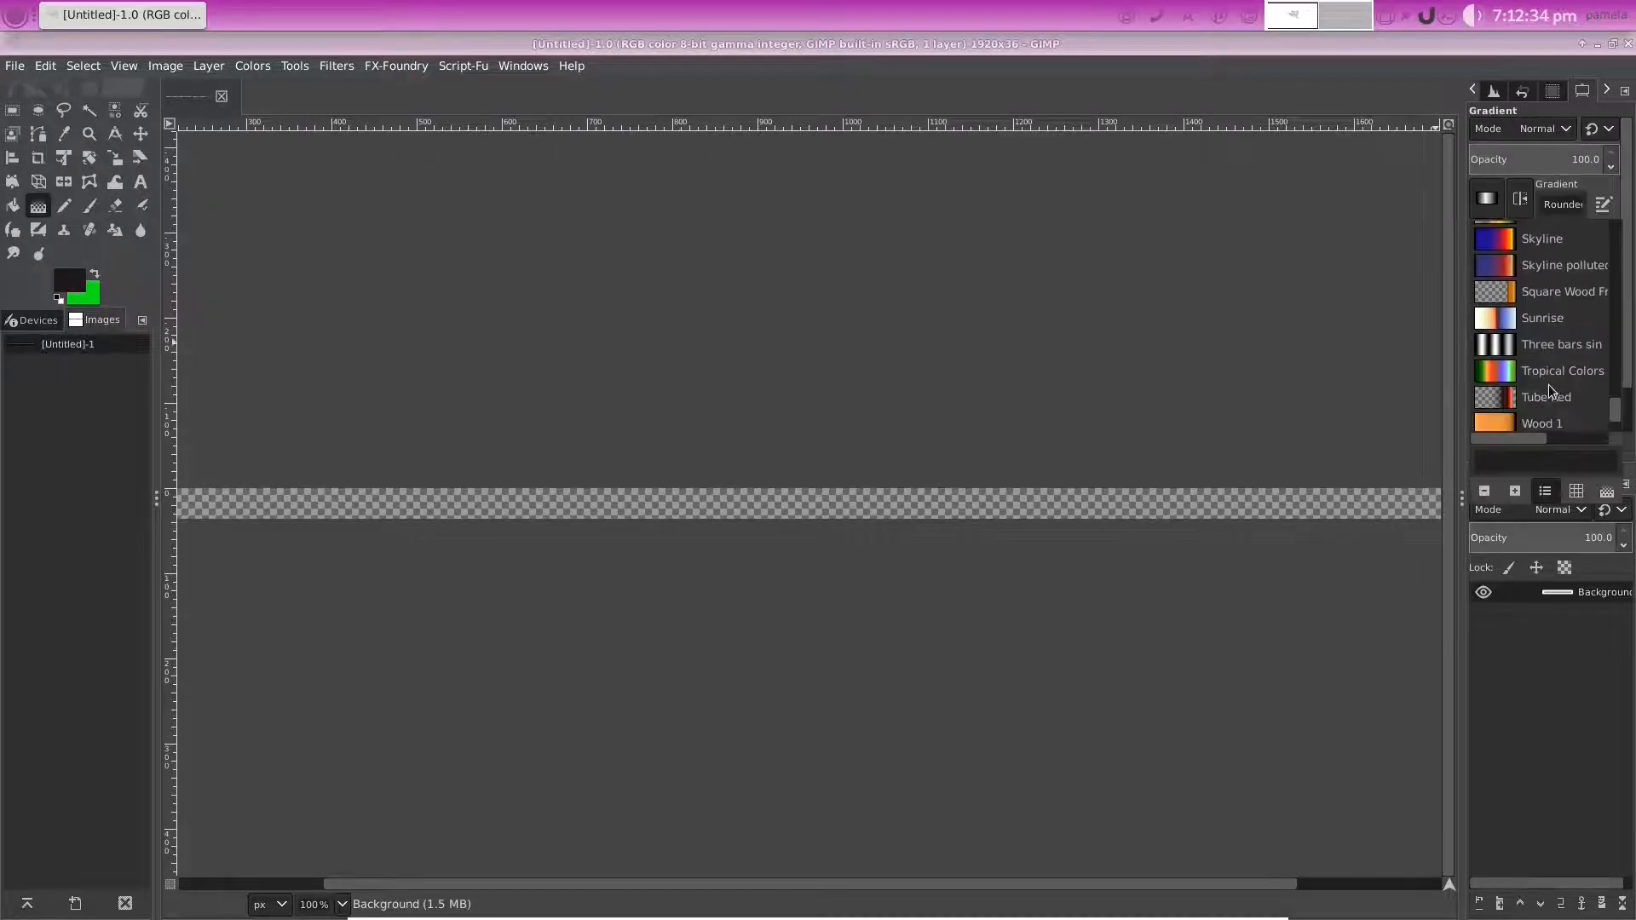
scroll(1547, 385, down, 3)
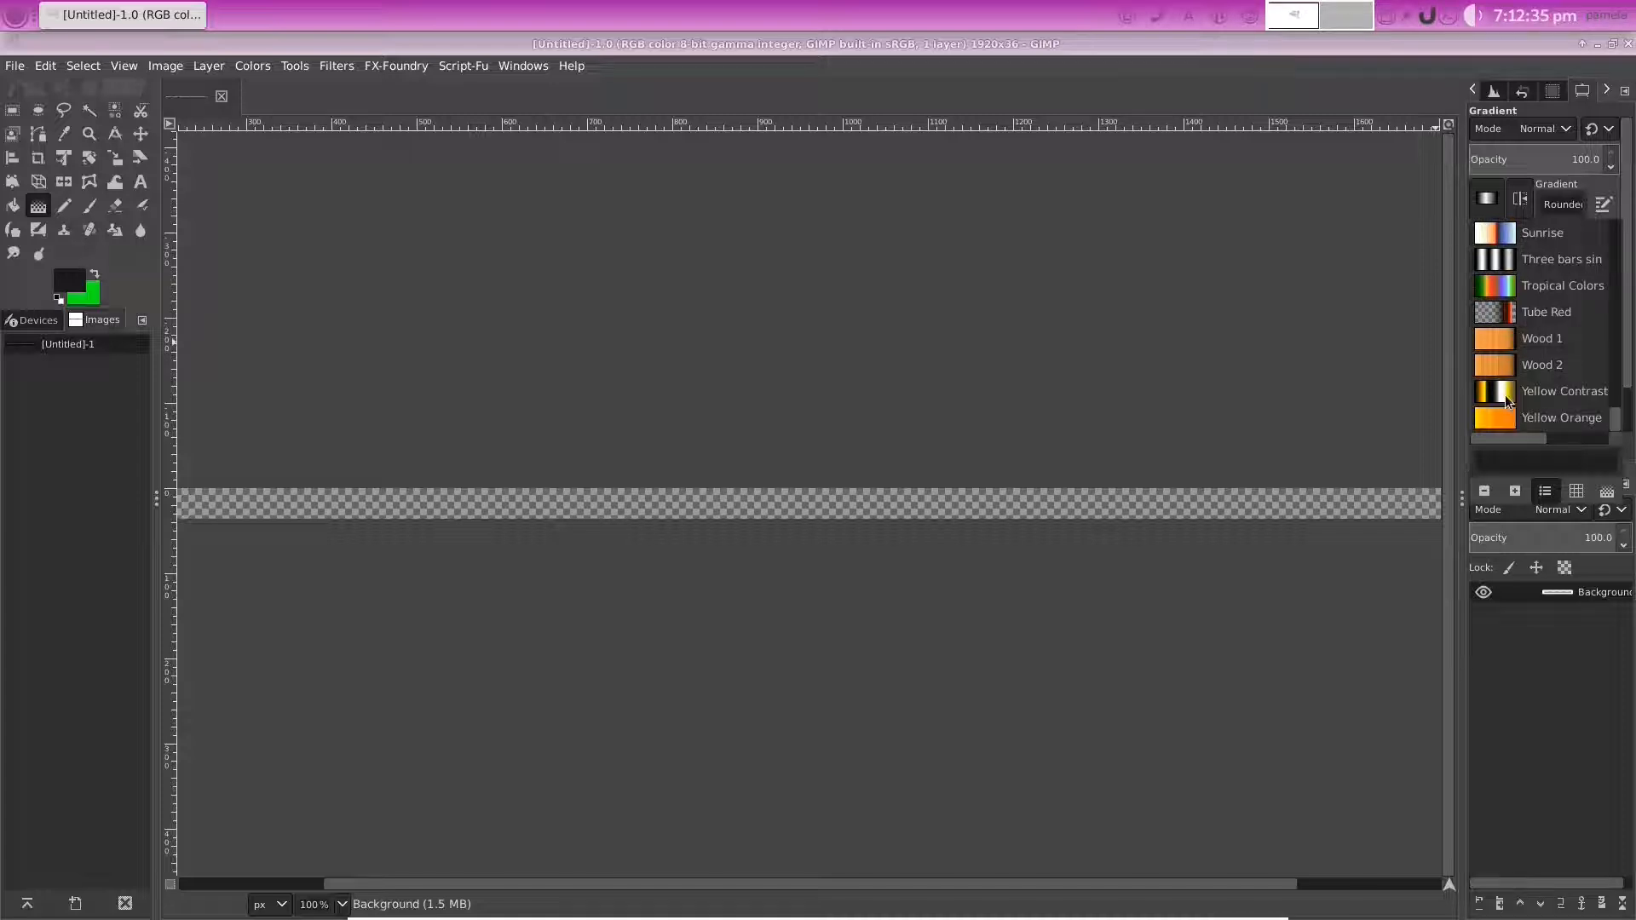
click(1505, 395)
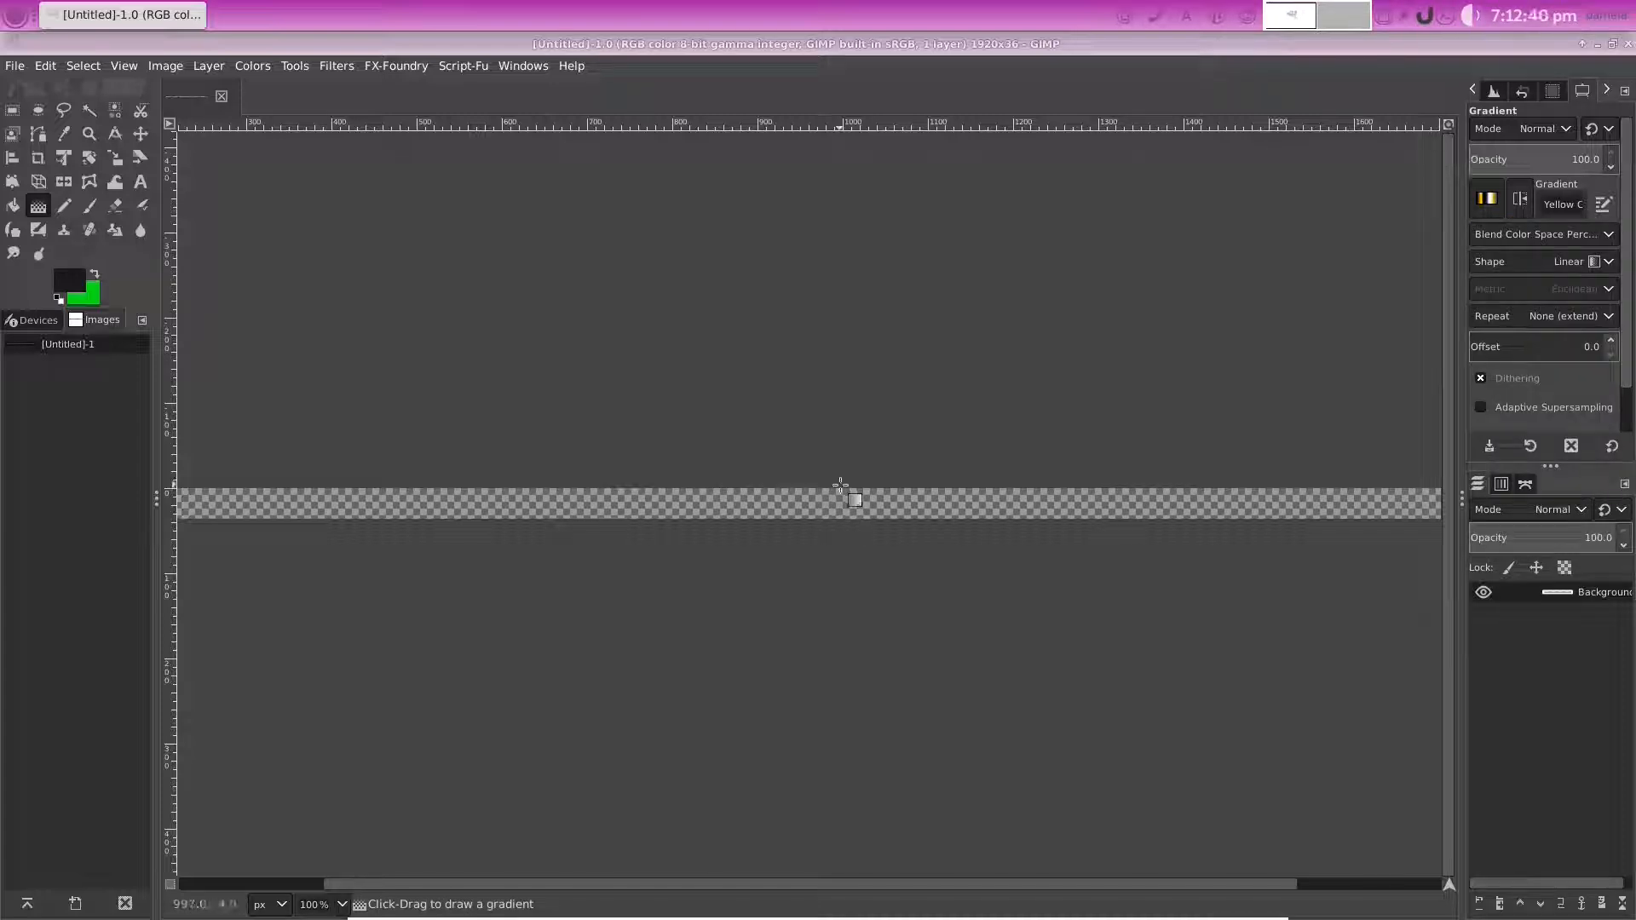
mouse_move(841, 485)
mouse_down()
mouse_move(834, 561)
mouse_move(865, 621)
mouse_move(844, 639)
mouse_move(835, 847)
mouse_move(839, 619)
mouse_up()
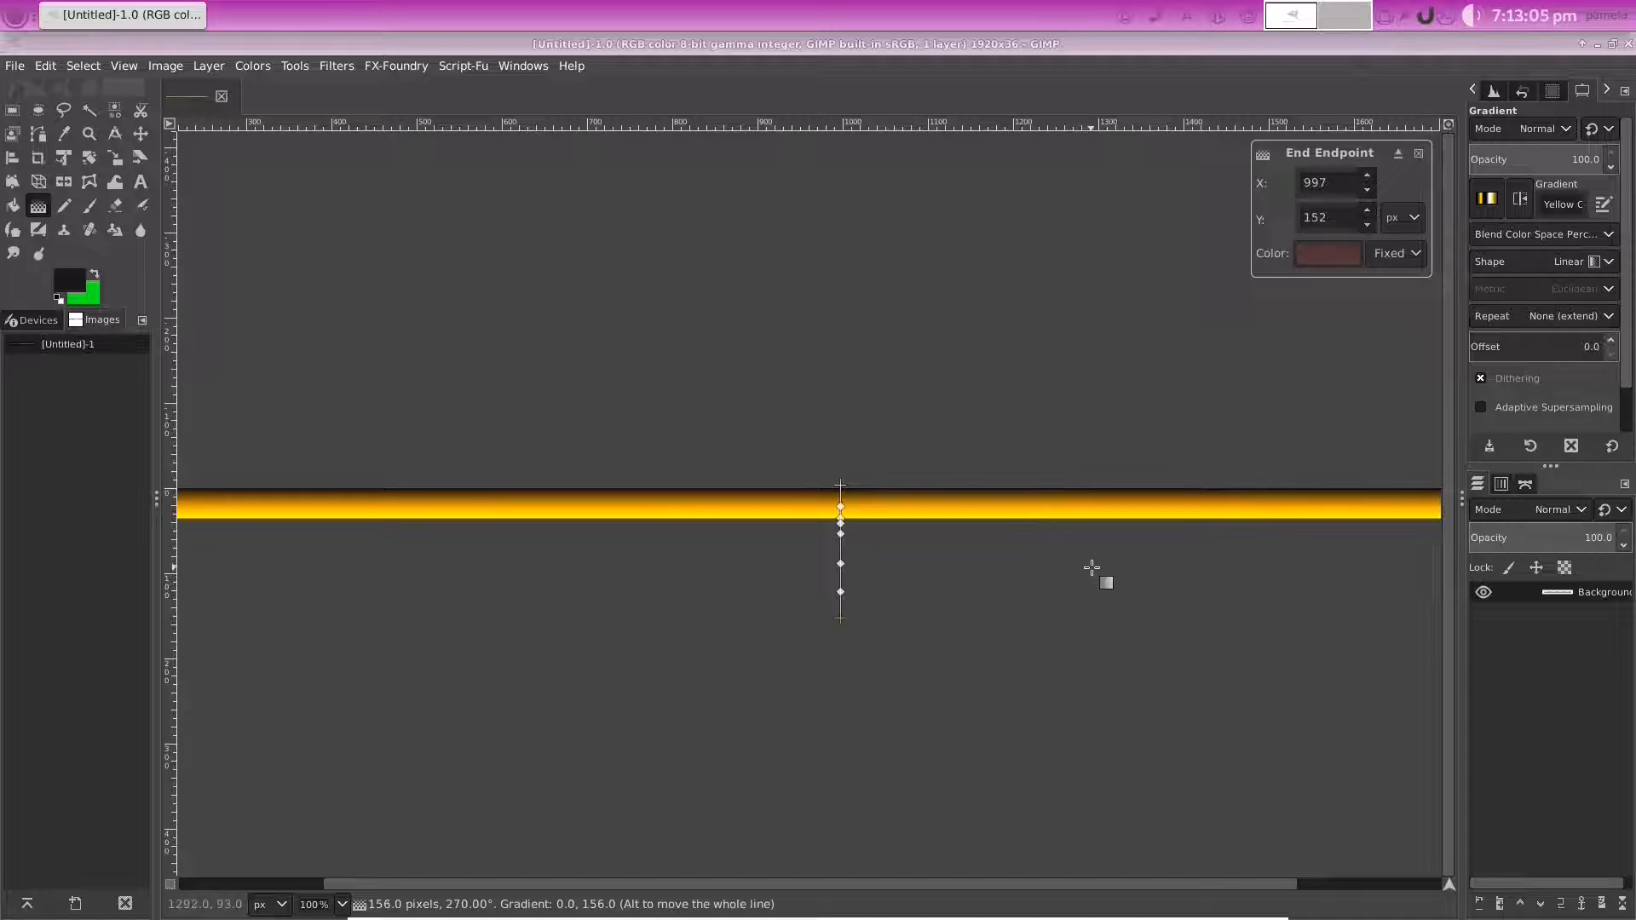
key(Escape)
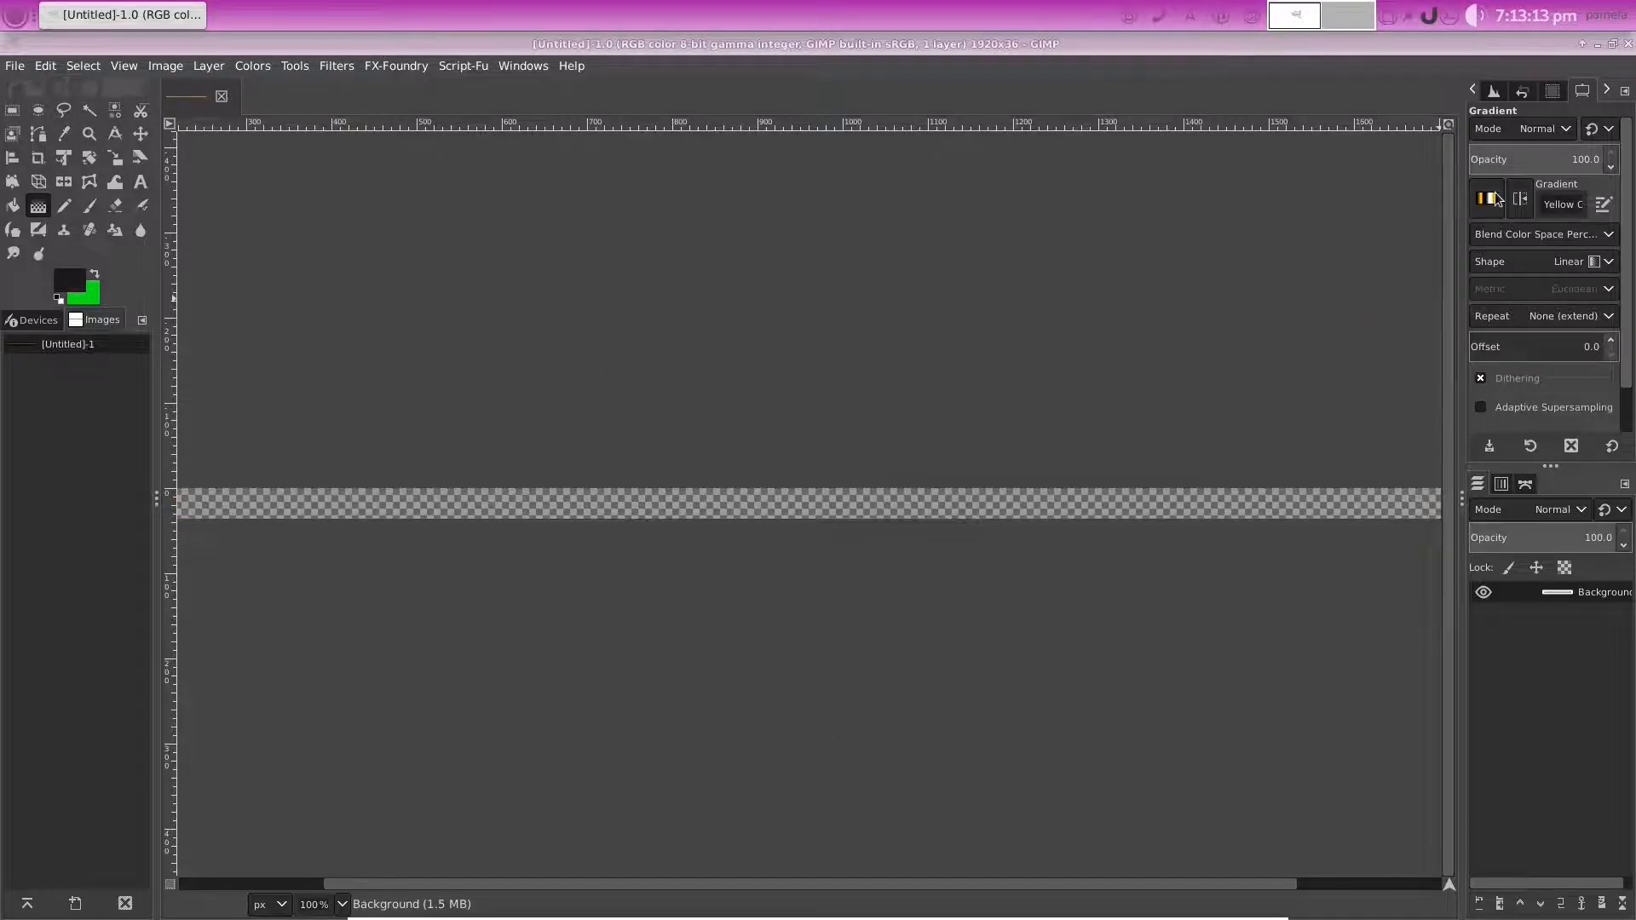
Try the Three bars sin gradient vertically across the strip, ending at about X 985, Y 41 px, and undo it
click(1486, 198)
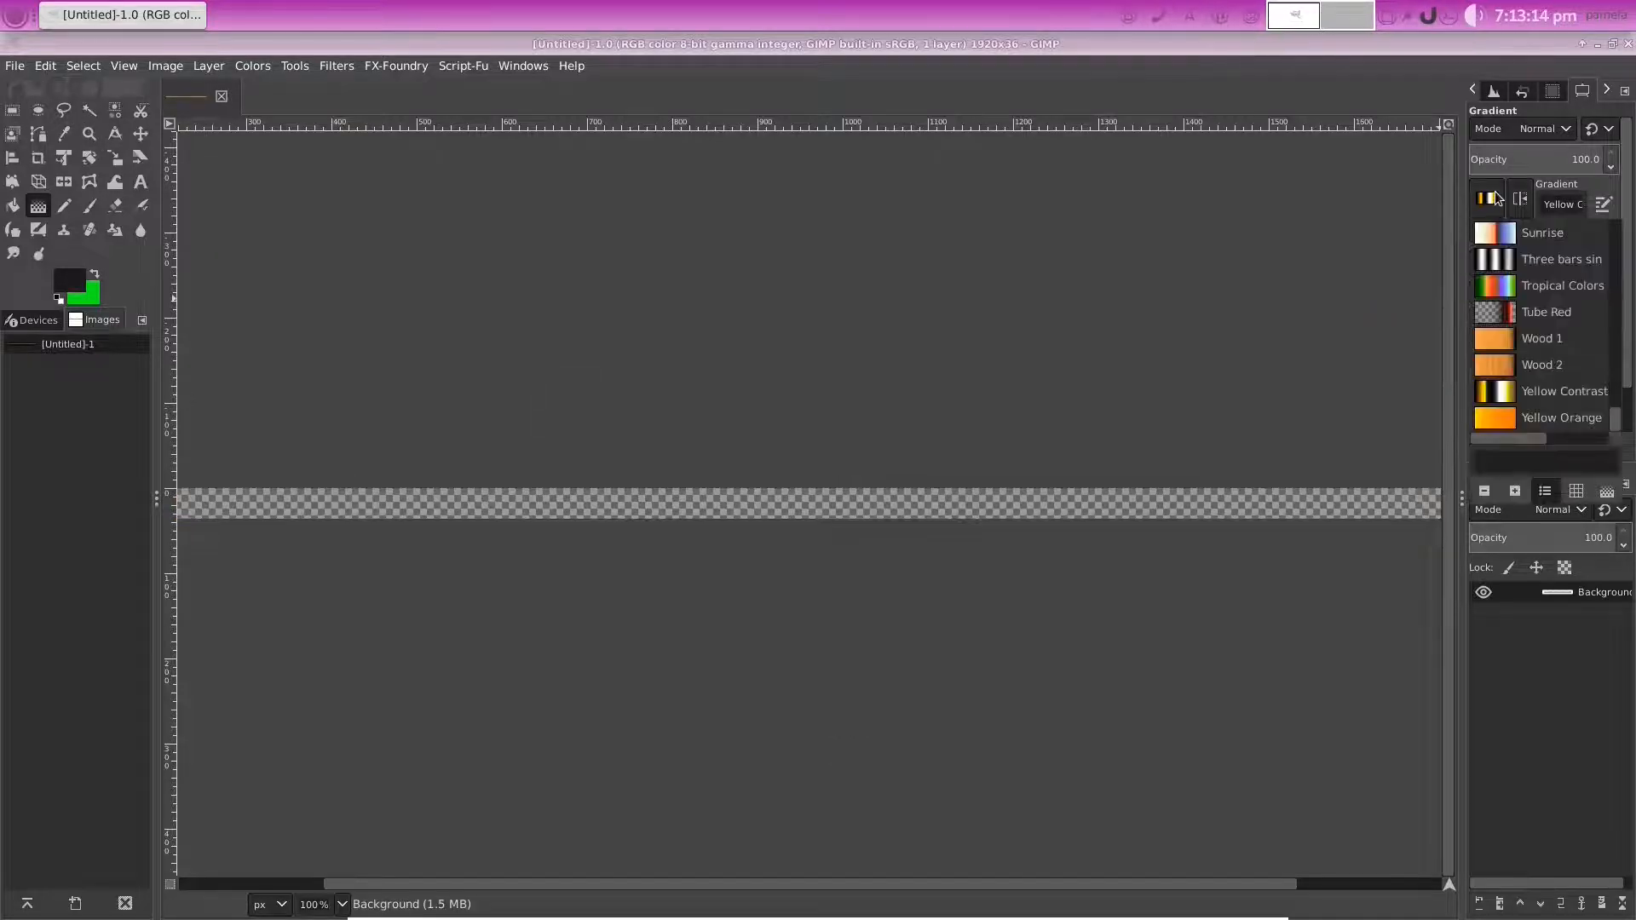
scroll(1493, 396, up, 3)
click(1500, 396)
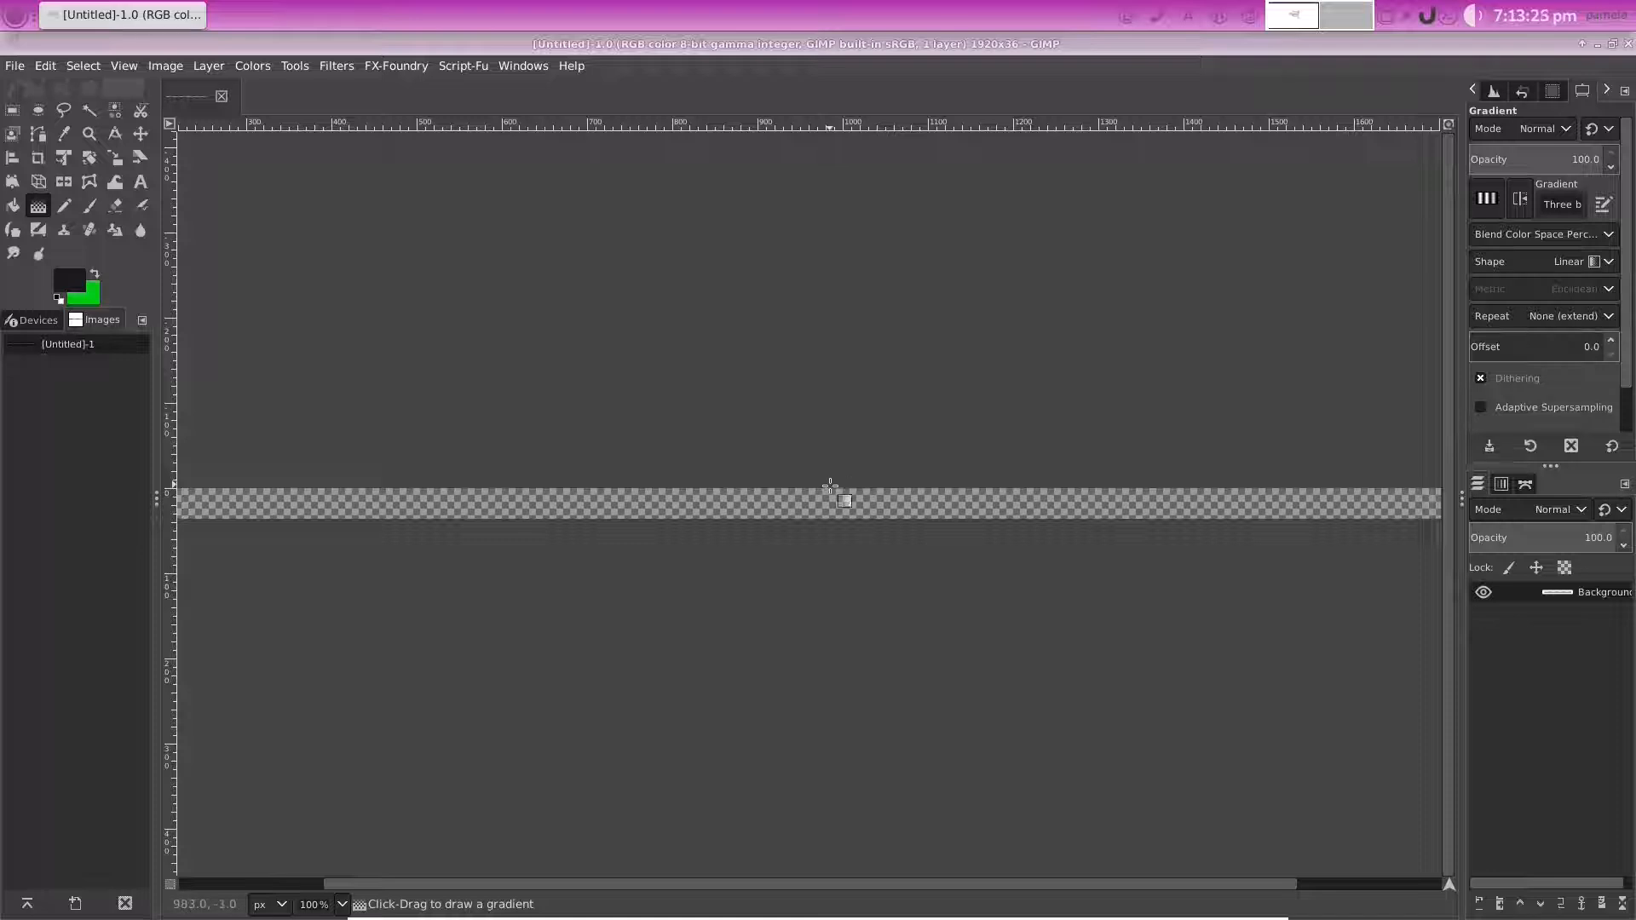
drag(830, 486, 829, 522)
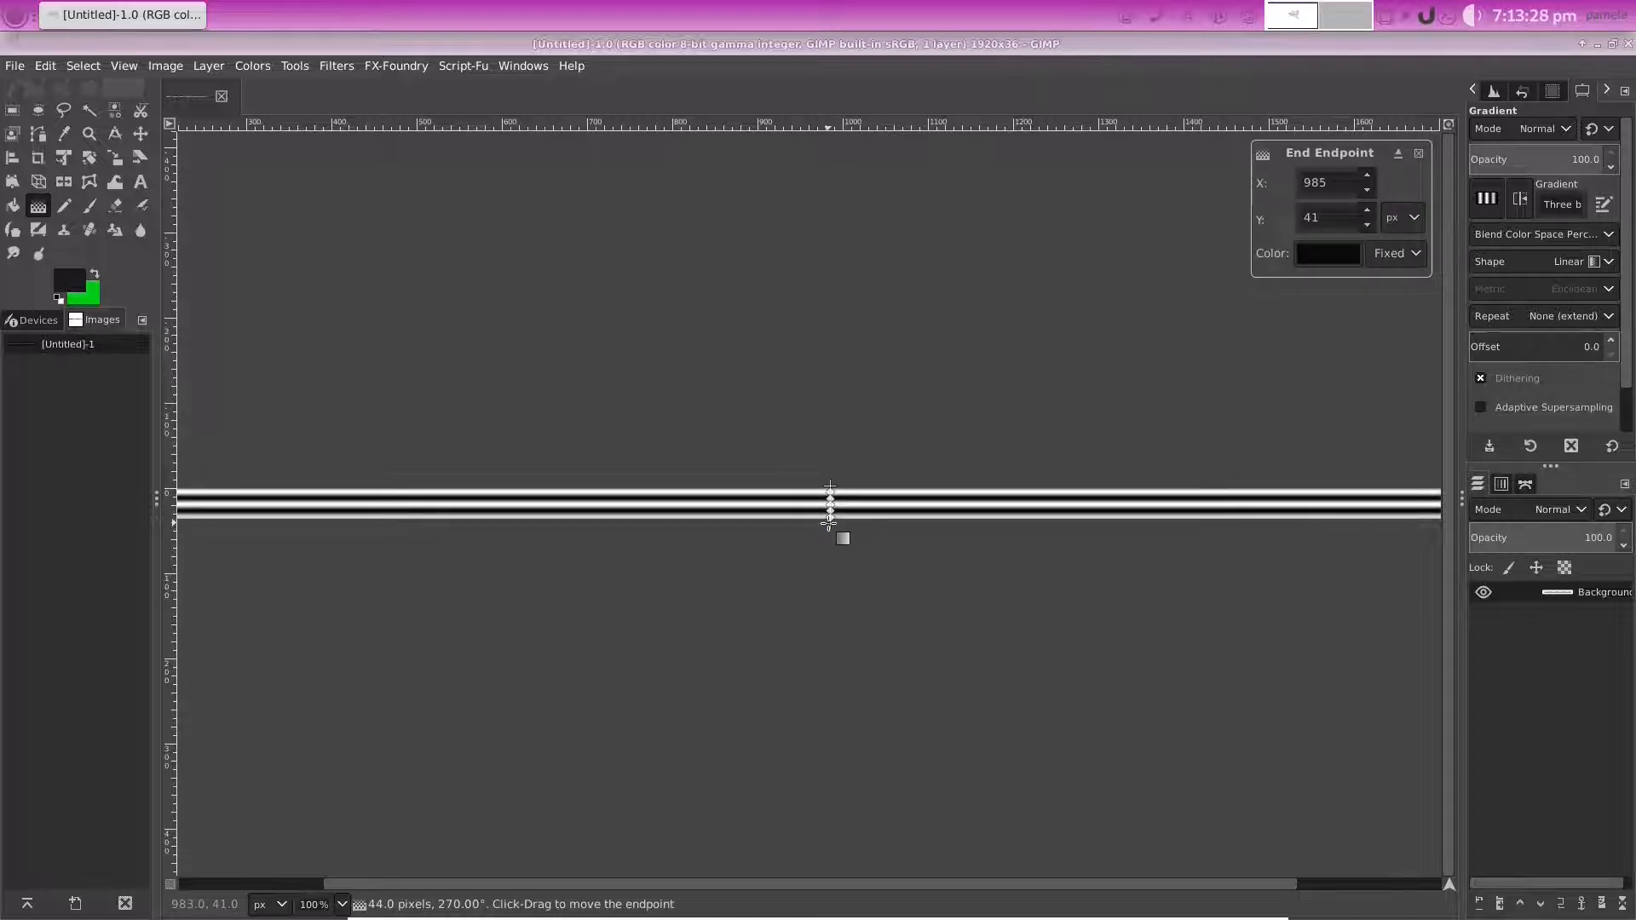
click(45, 66)
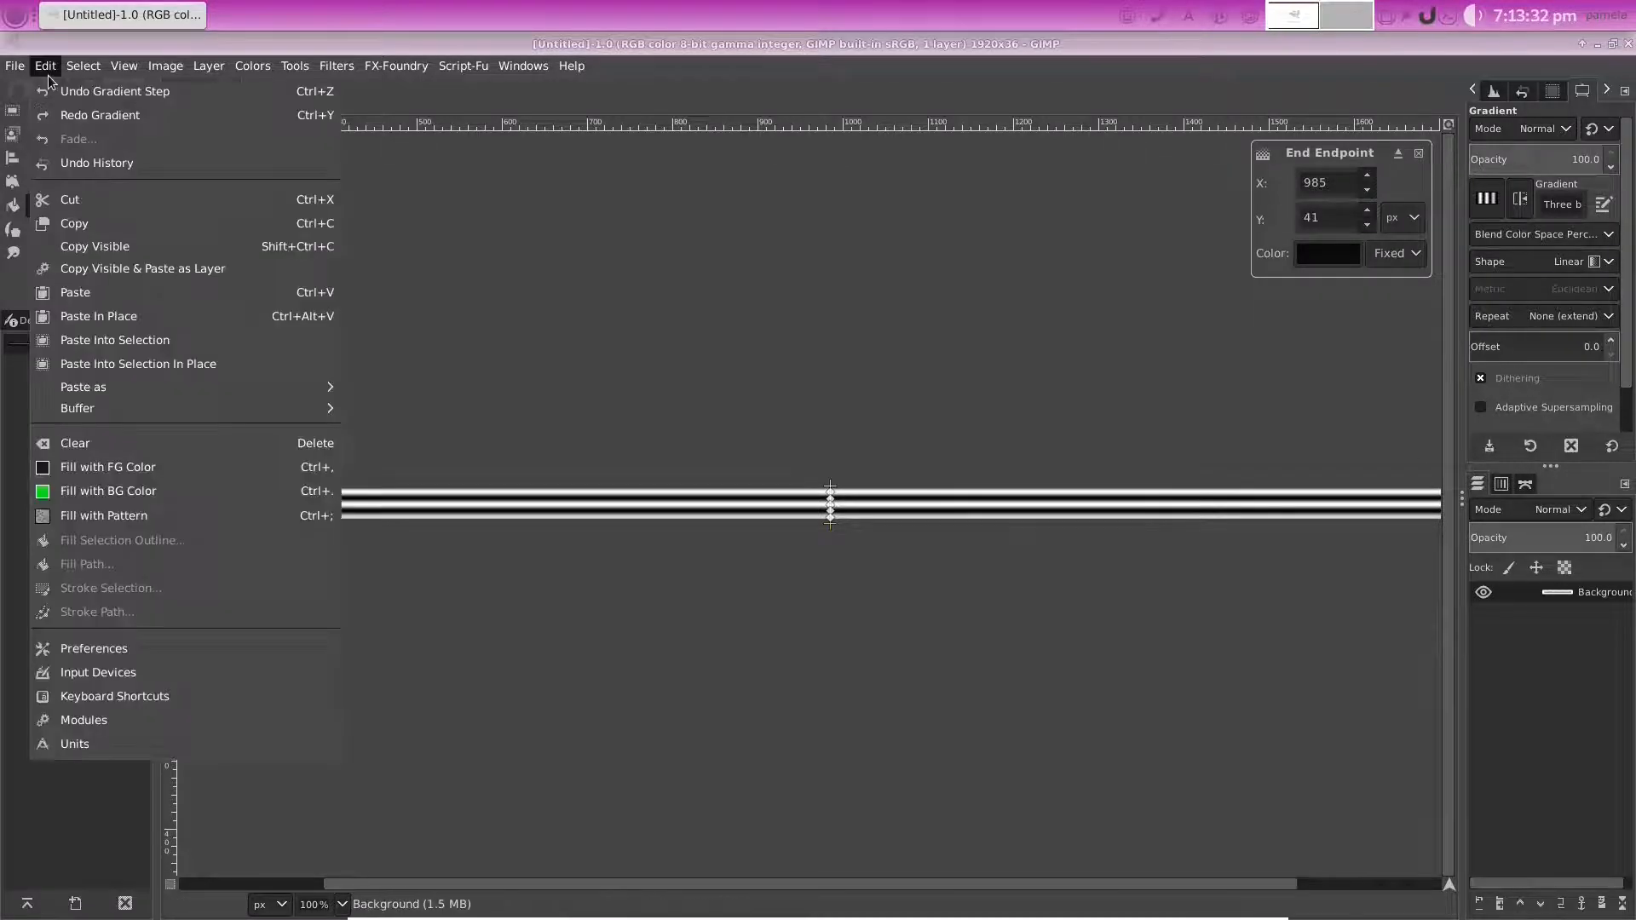
click(51, 80)
Set the foreground to the dark magenta and the background to the lighter pink sampled from the desktop panel
click(79, 274)
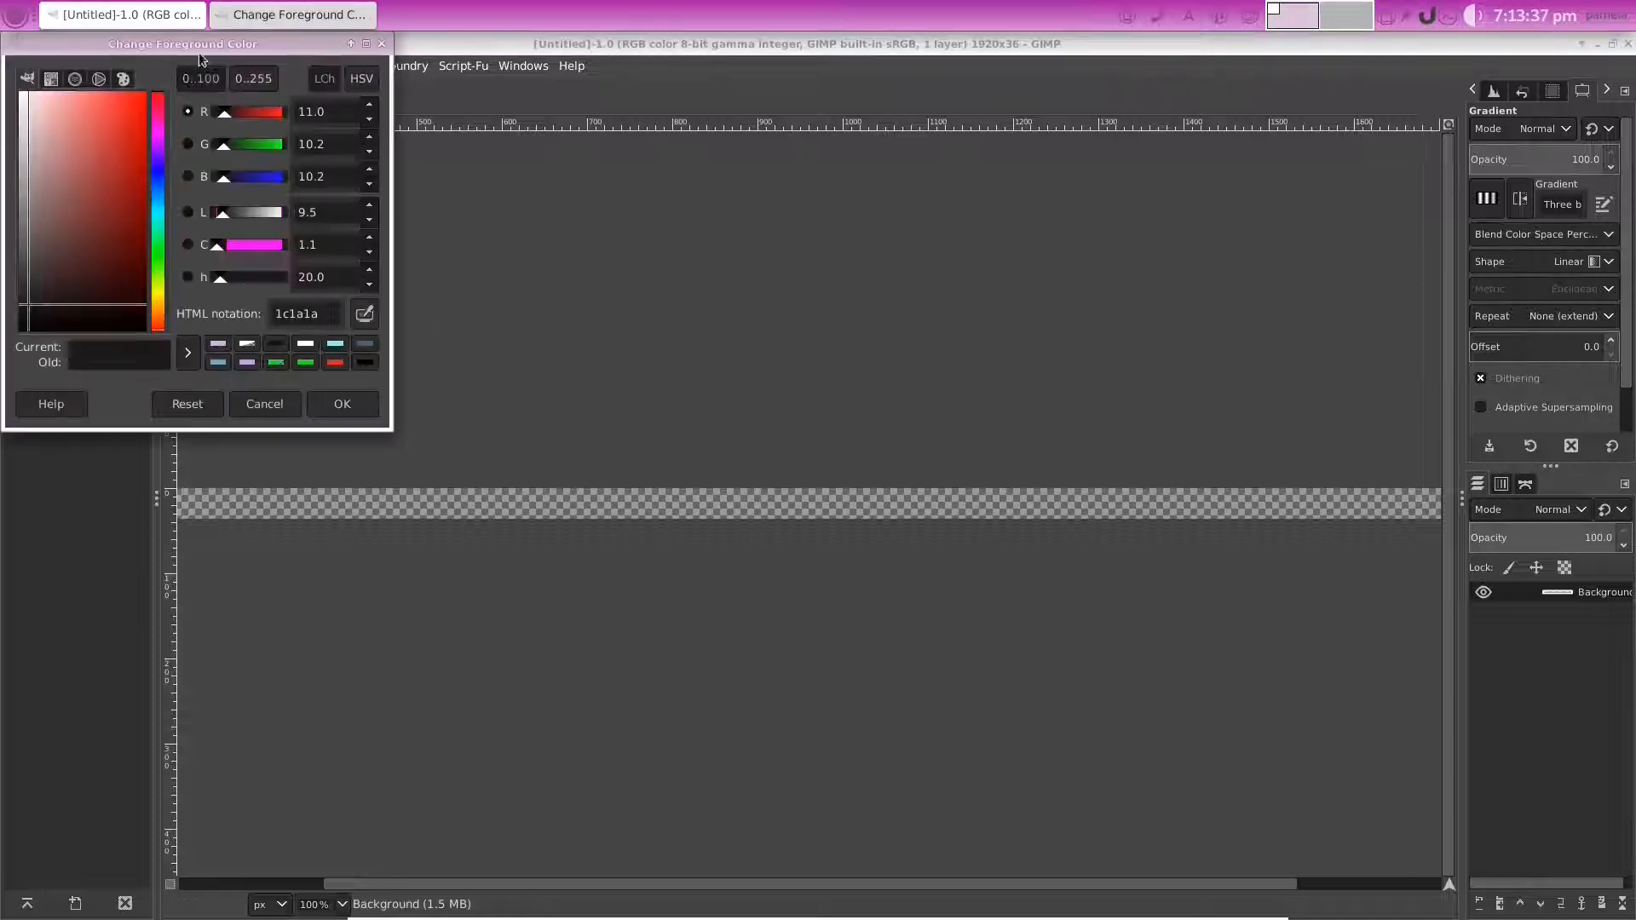
click(364, 322)
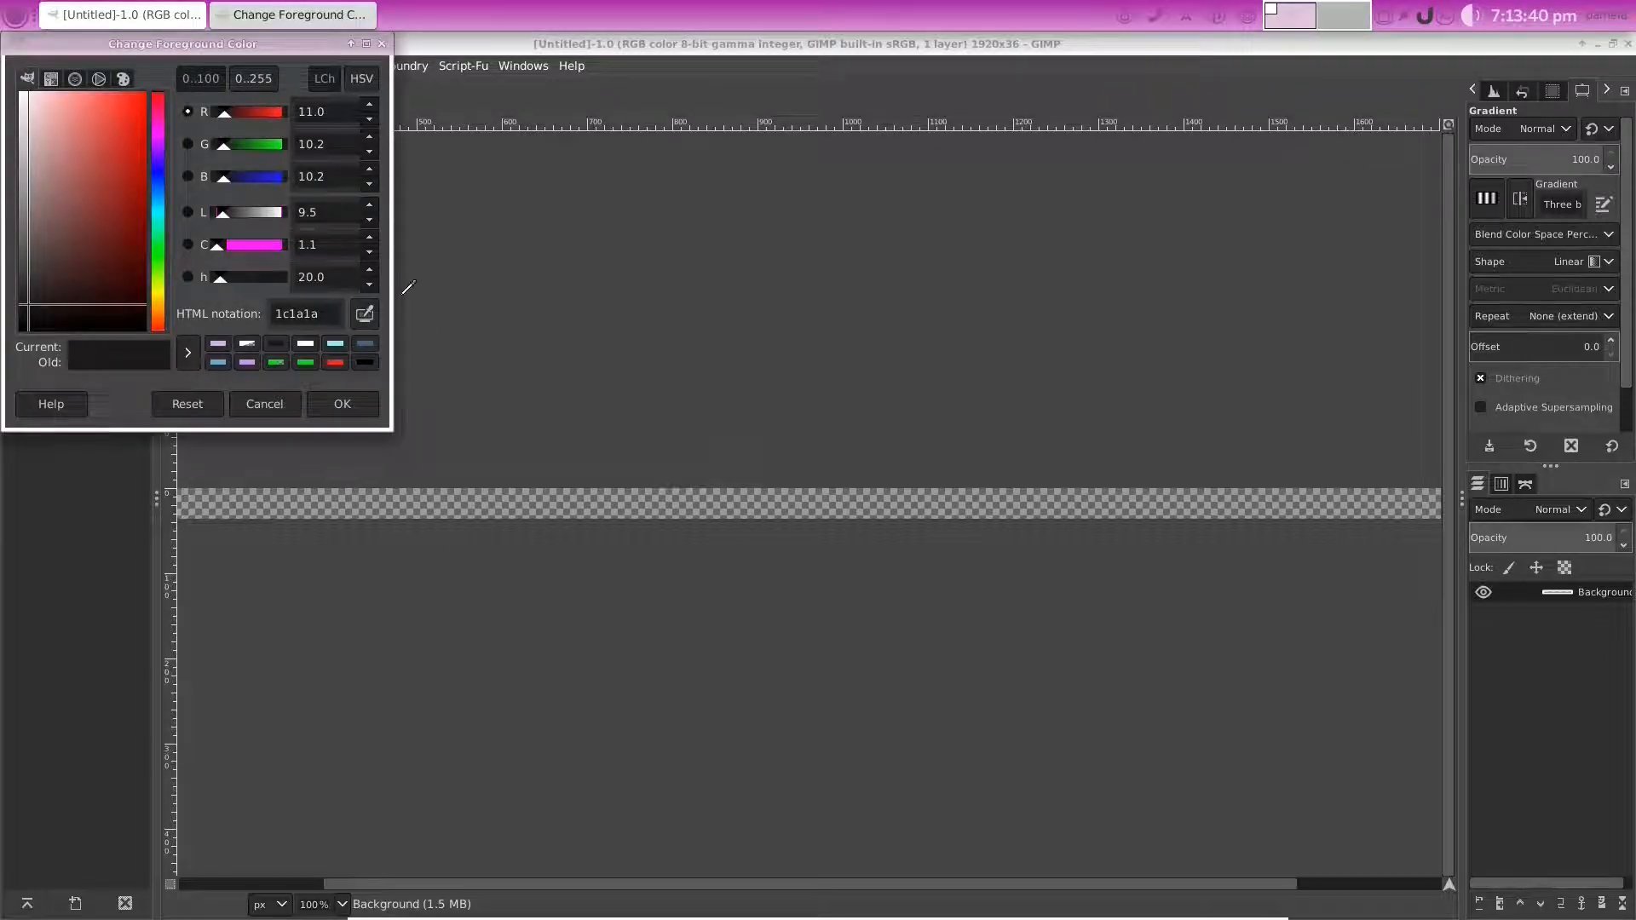
click(512, 17)
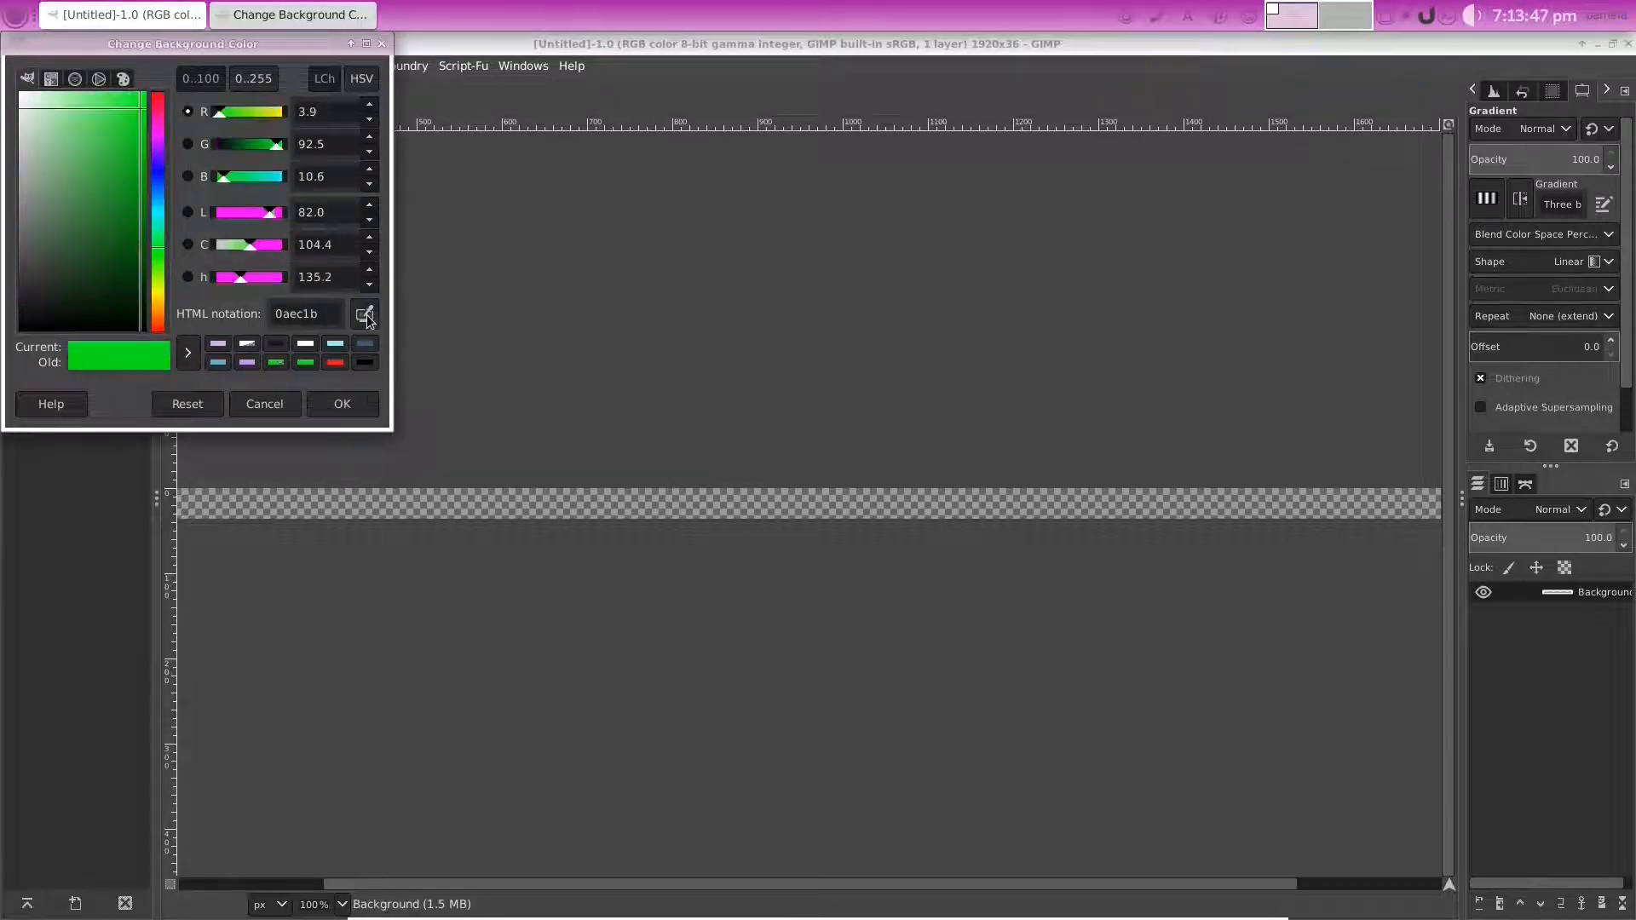
click(365, 315)
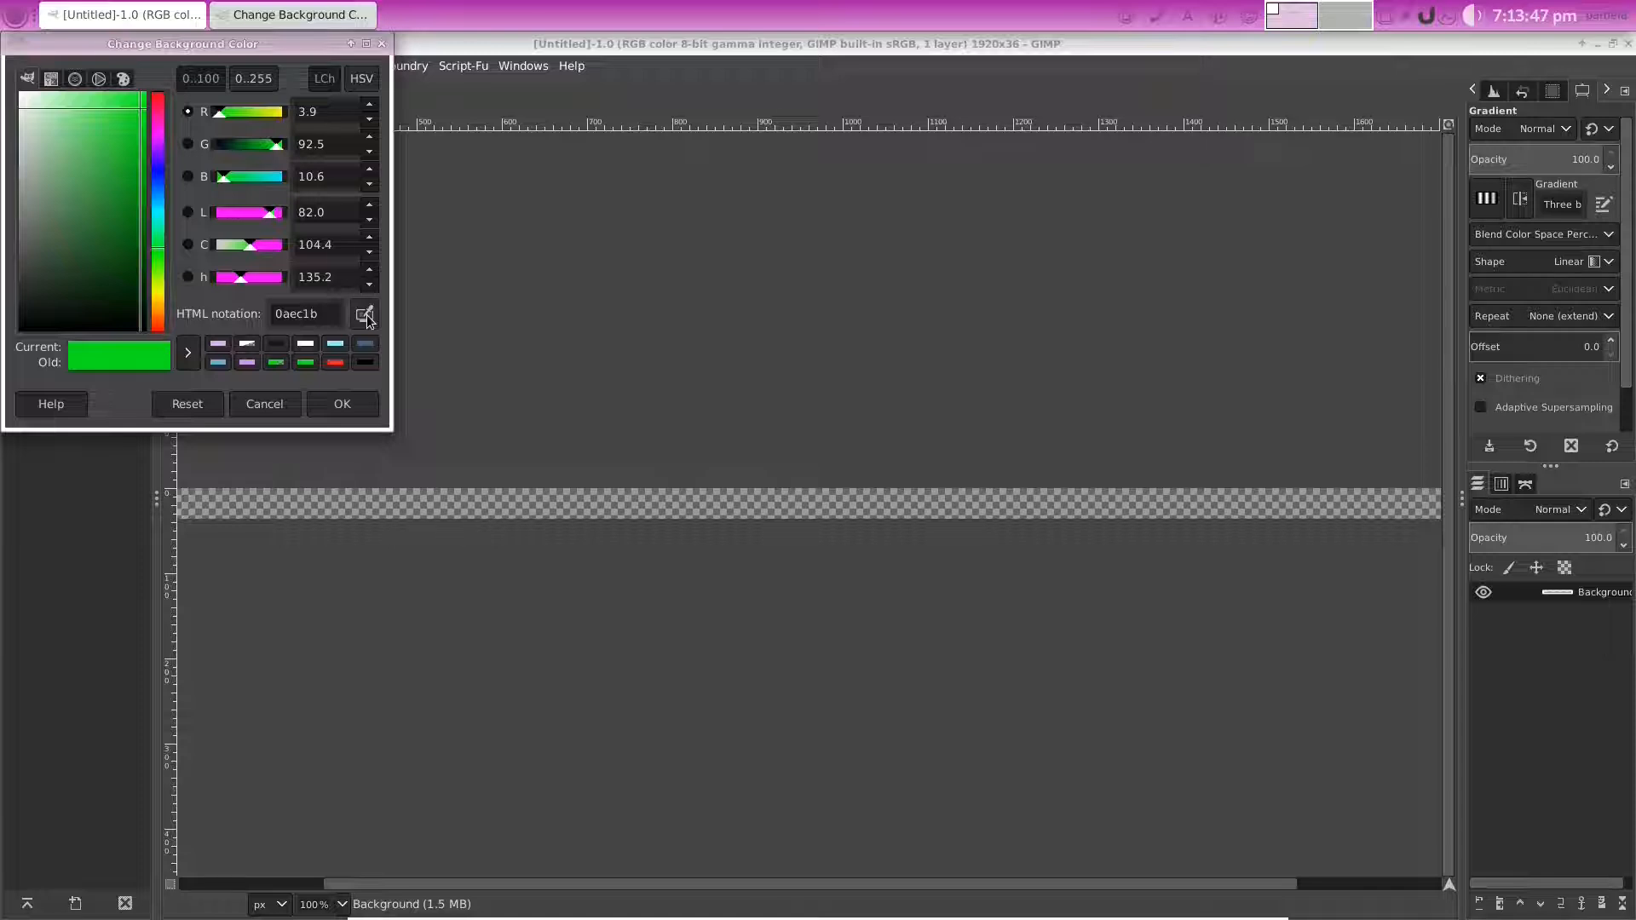
click(552, 17)
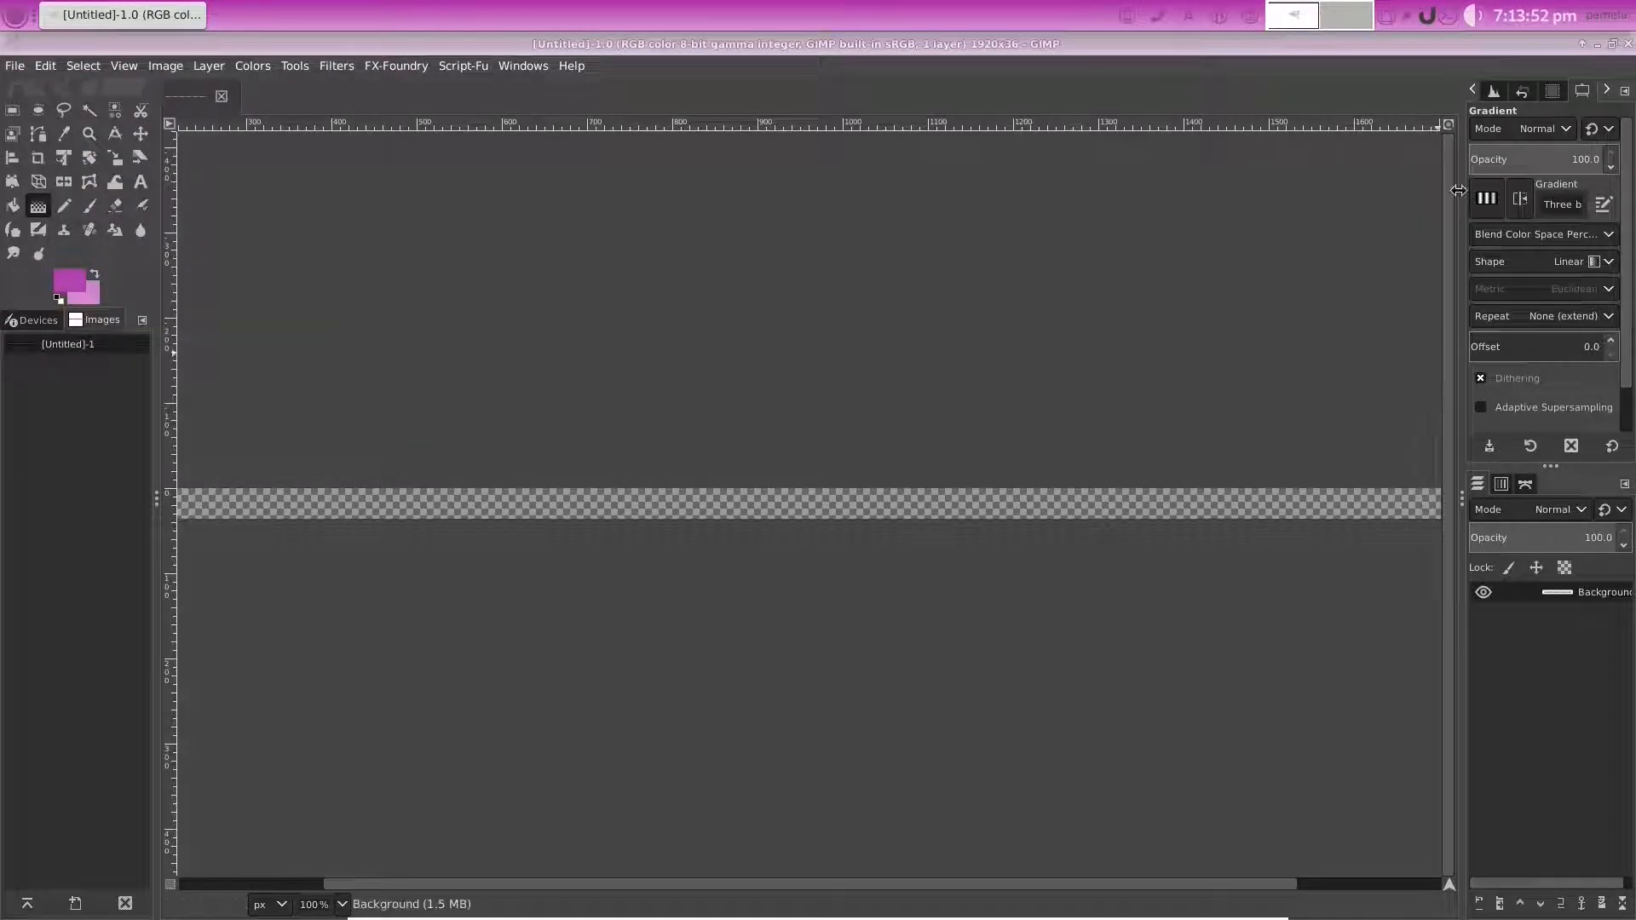
Apply the FG to BG (RGB) gradient vertically across the strip from about X 1000, Y -4 px to Y 26 px
click(1475, 209)
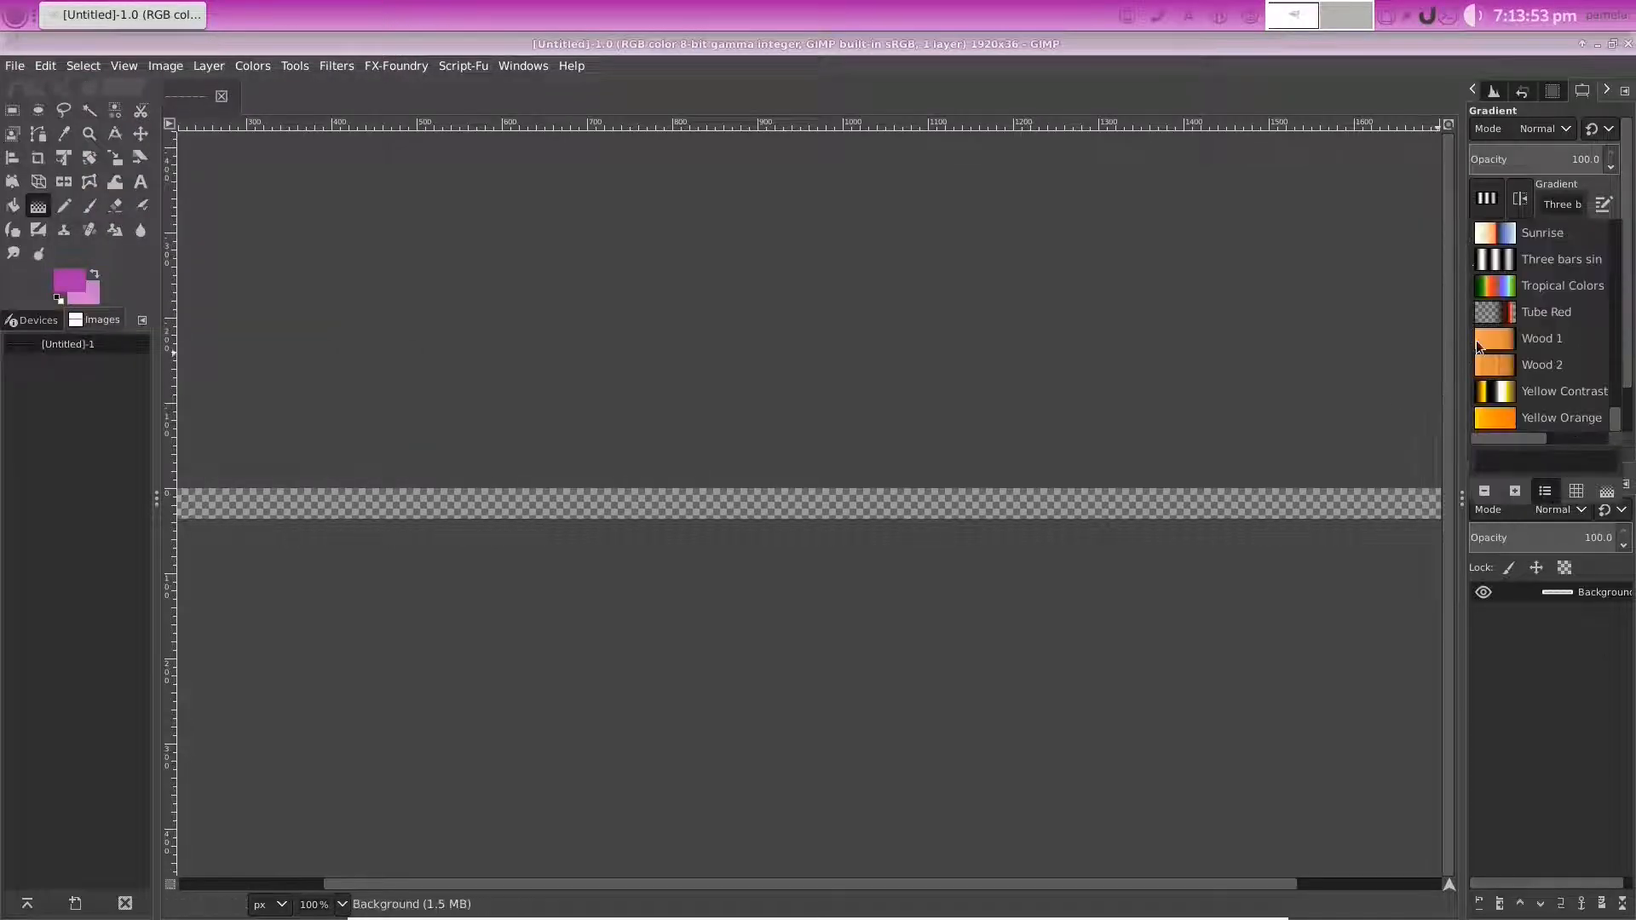
scroll(1476, 340, up, 10)
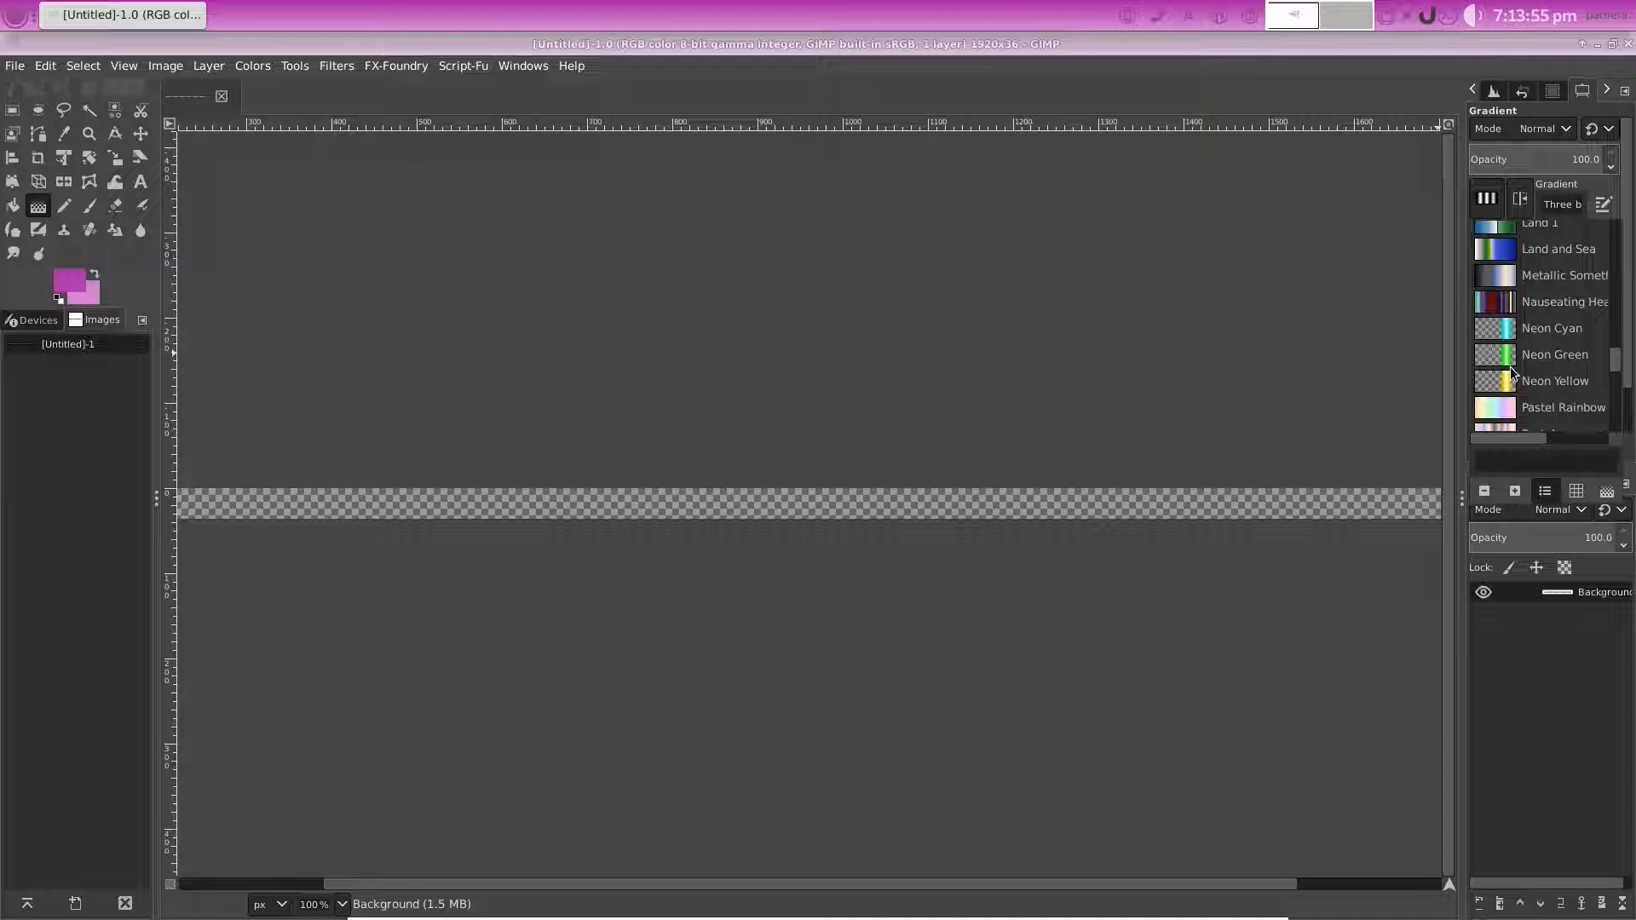
scroll(1510, 366, up, 5)
scroll(1515, 361, up, 10)
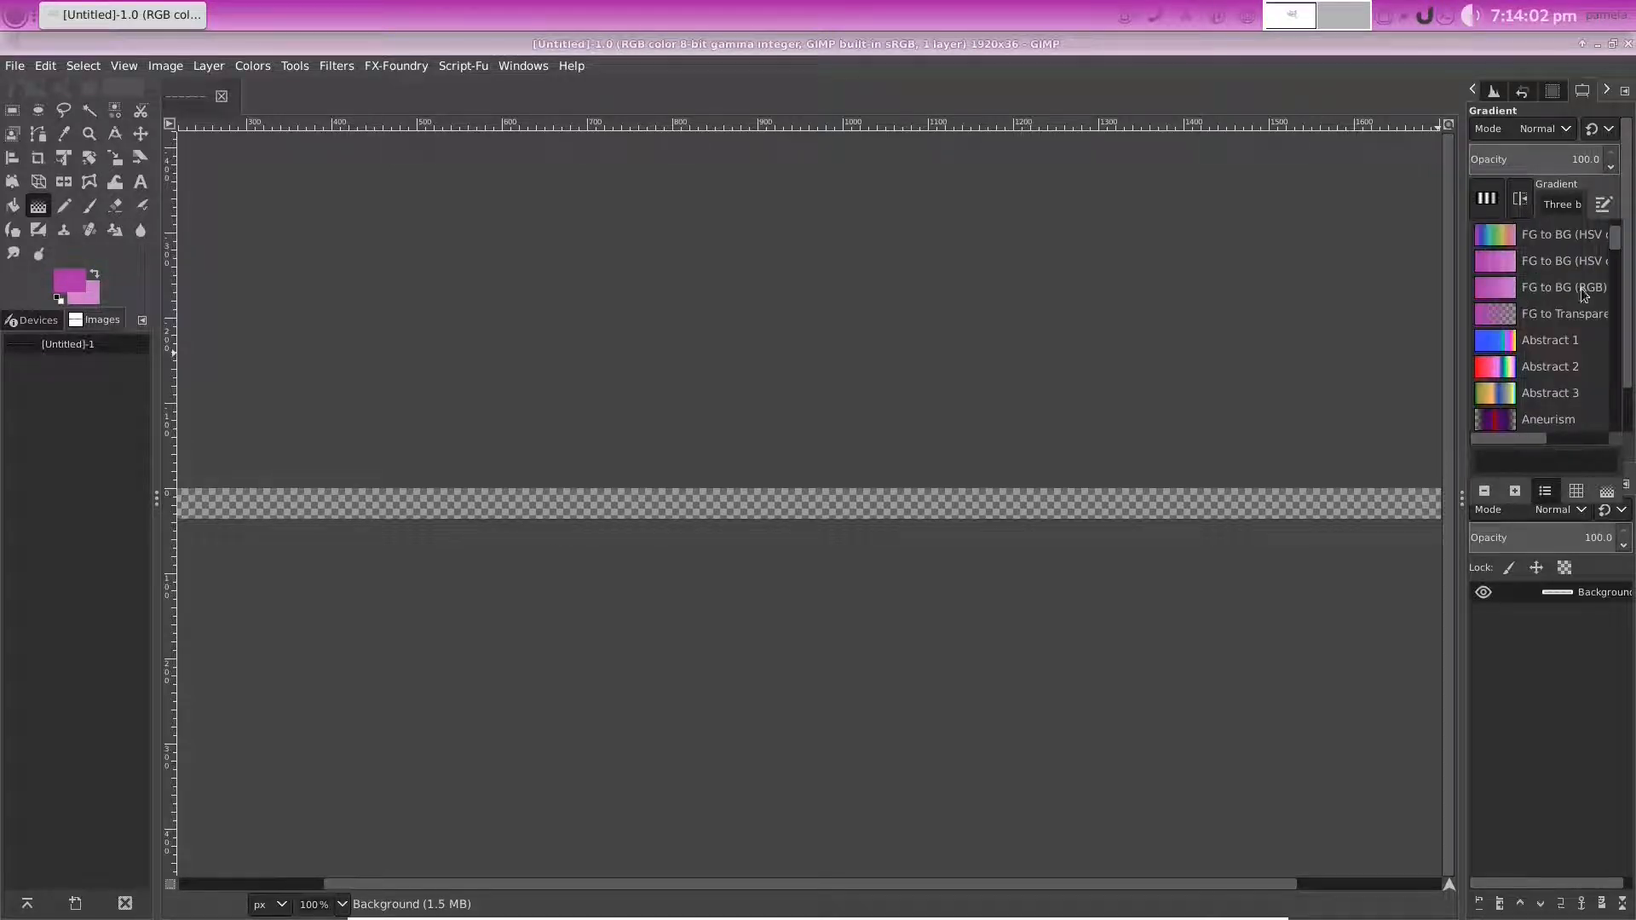
click(1501, 292)
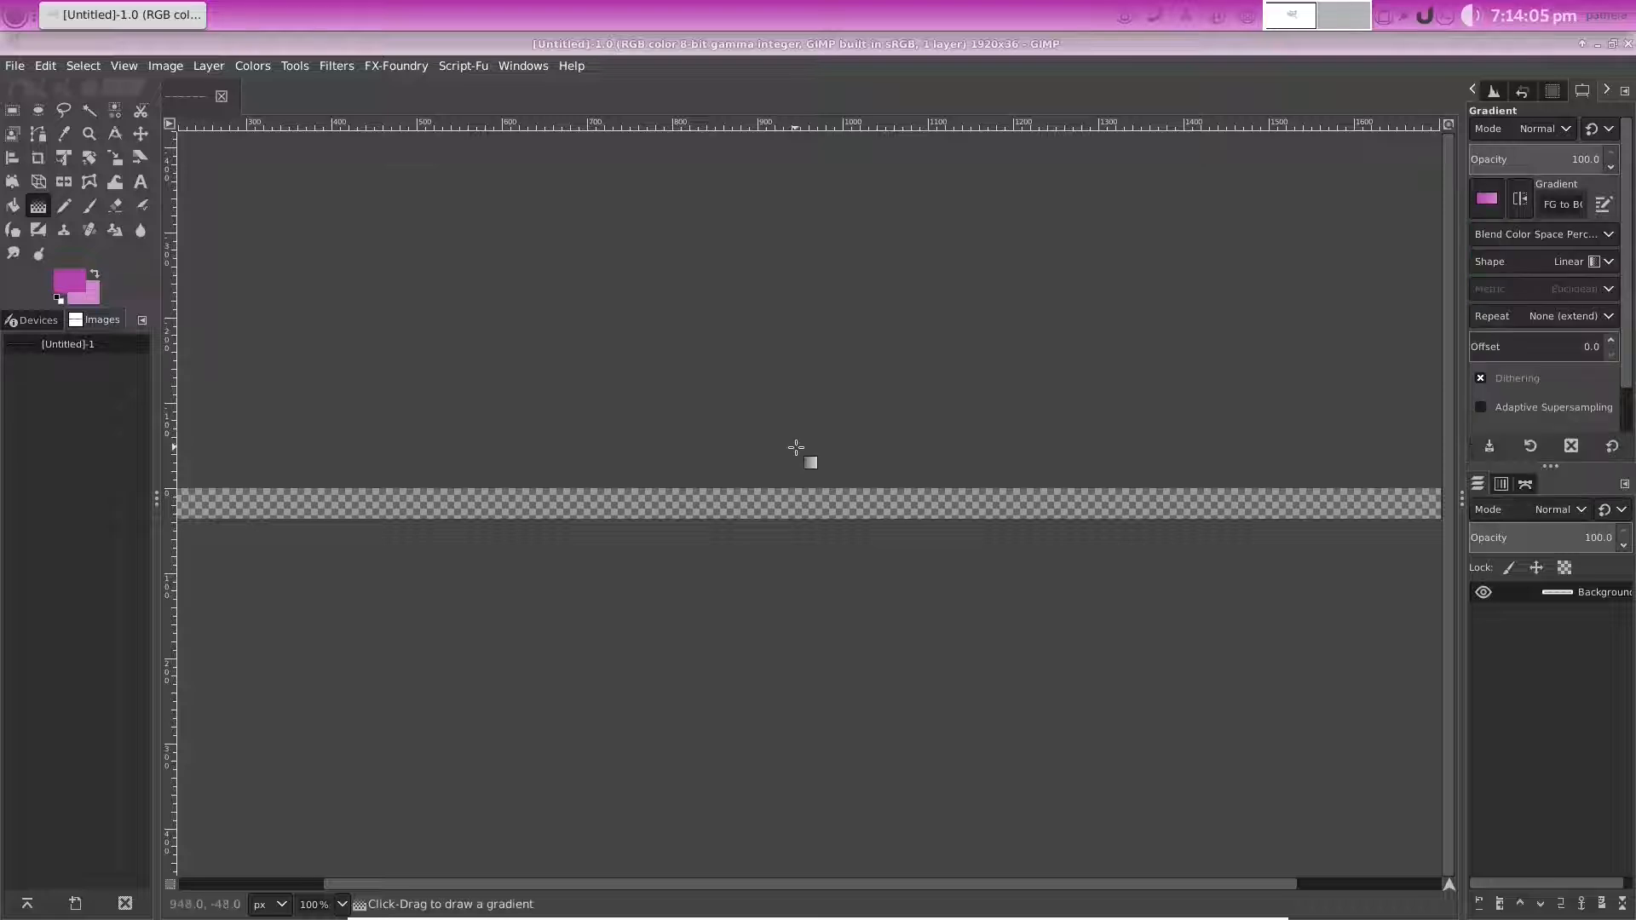
click(842, 485)
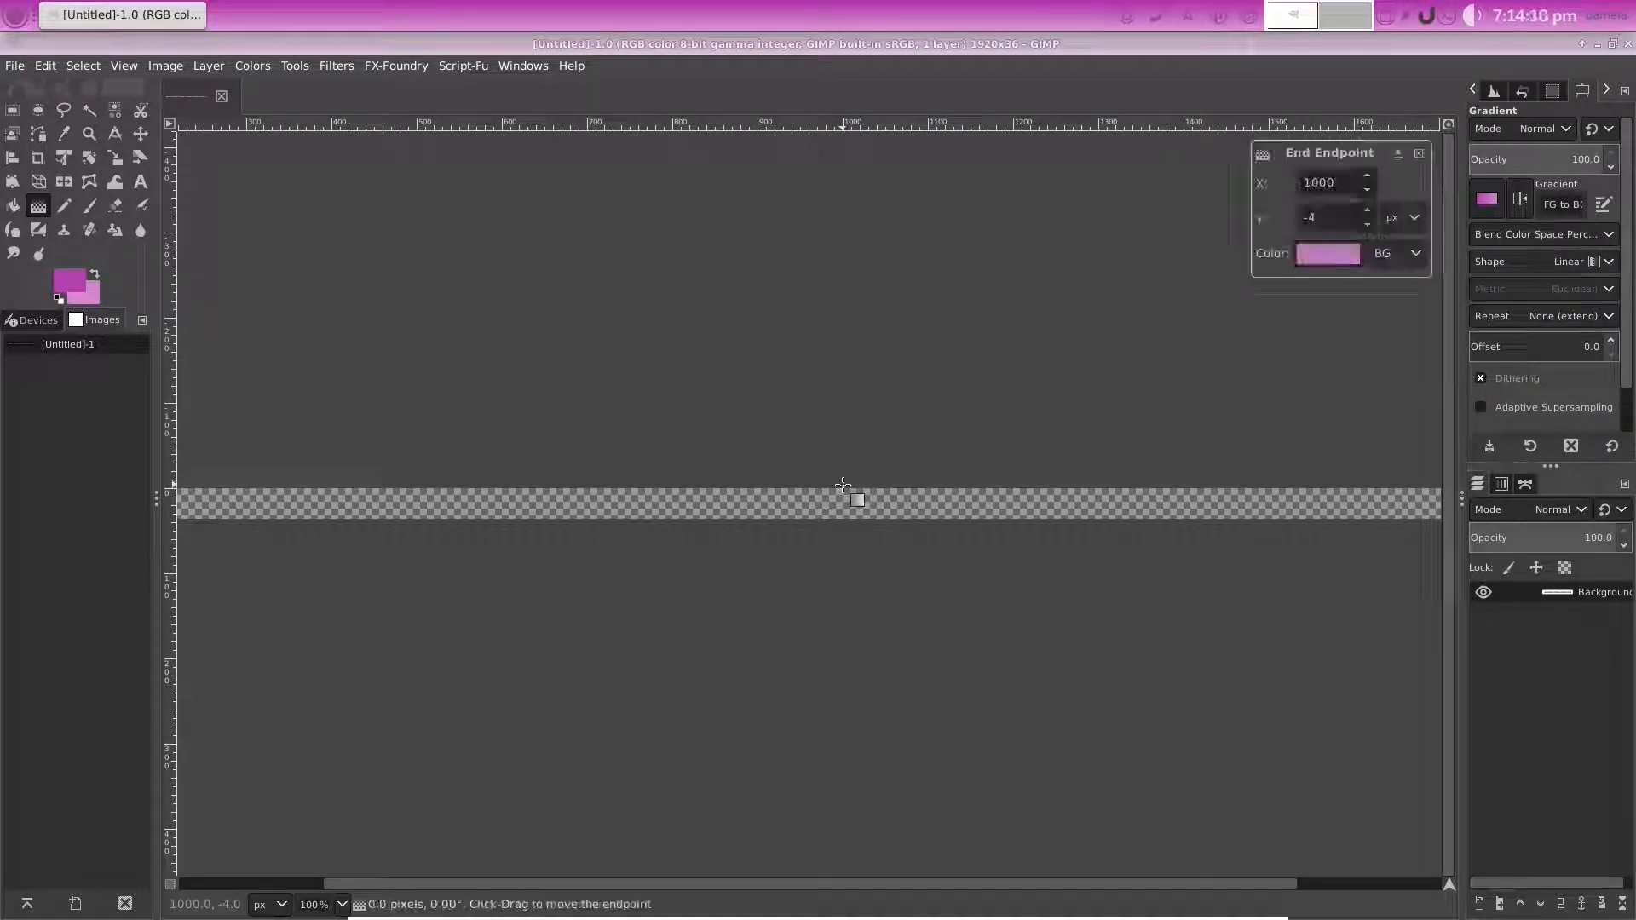
drag(843, 486, 843, 510)
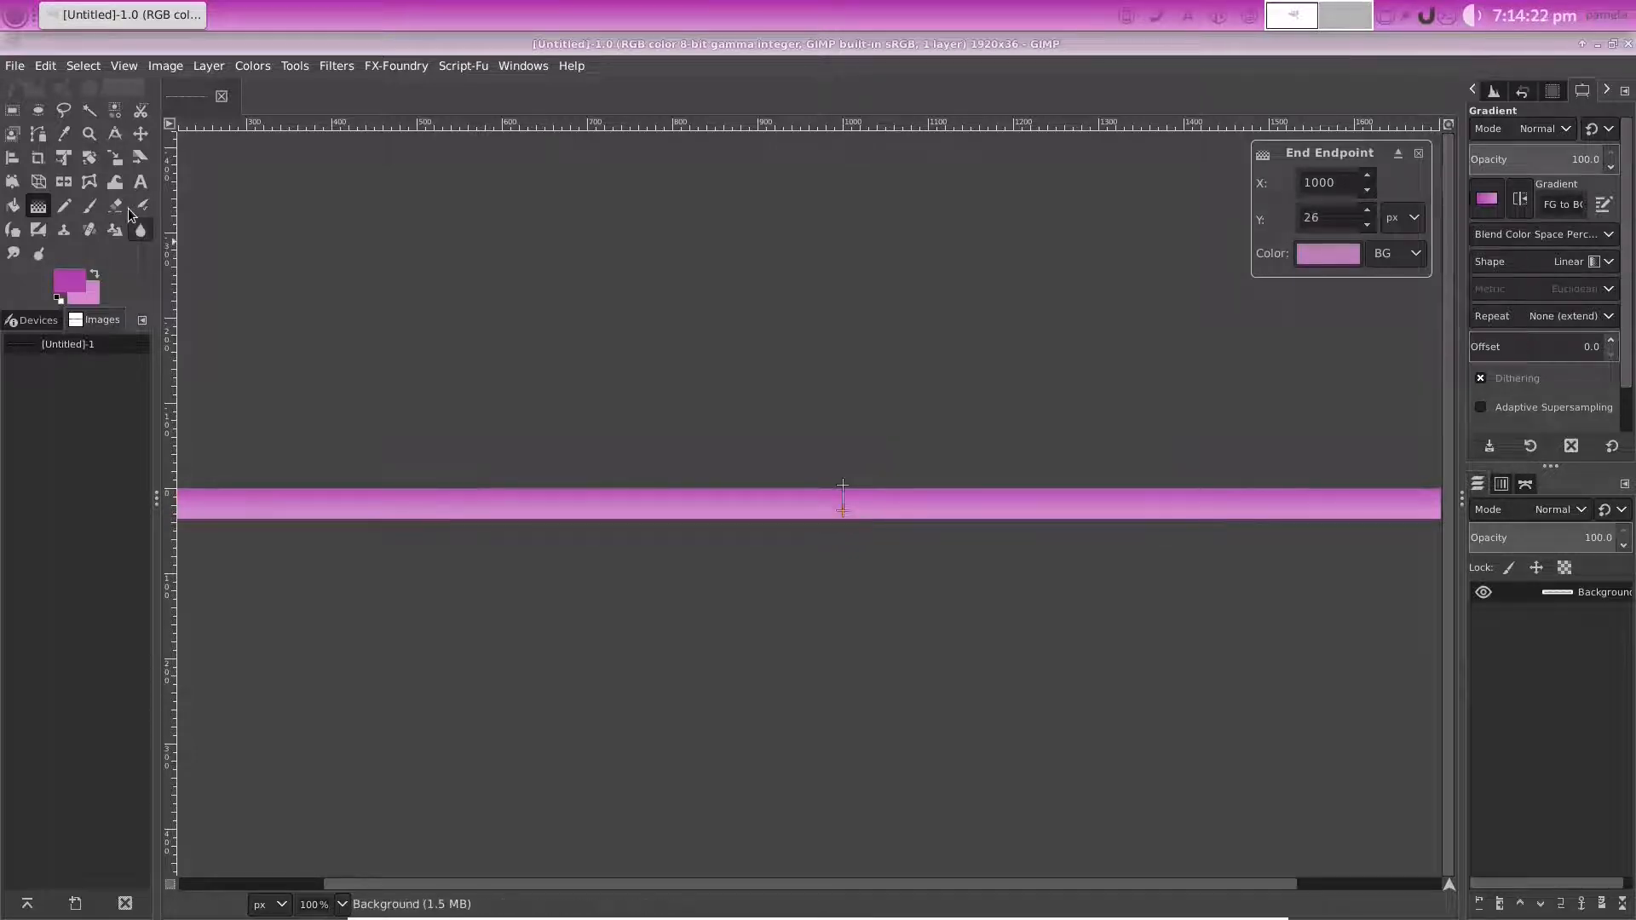
click(141, 134)
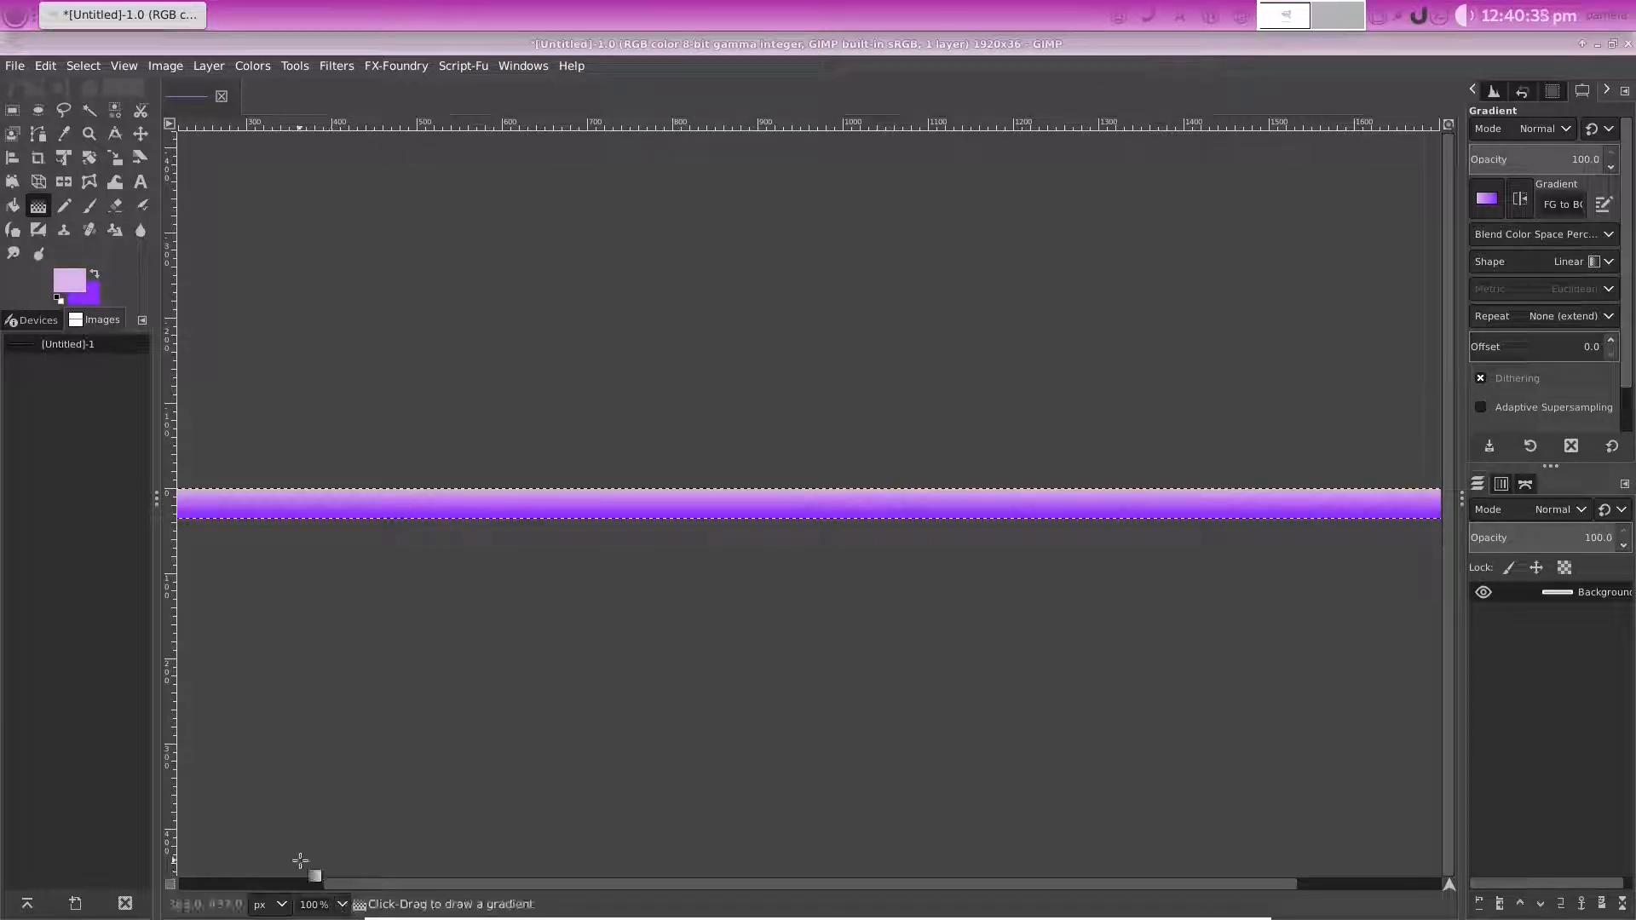
View the whole strip at 66.7% zoom and add a new layer above the background
click(341, 904)
click(322, 803)
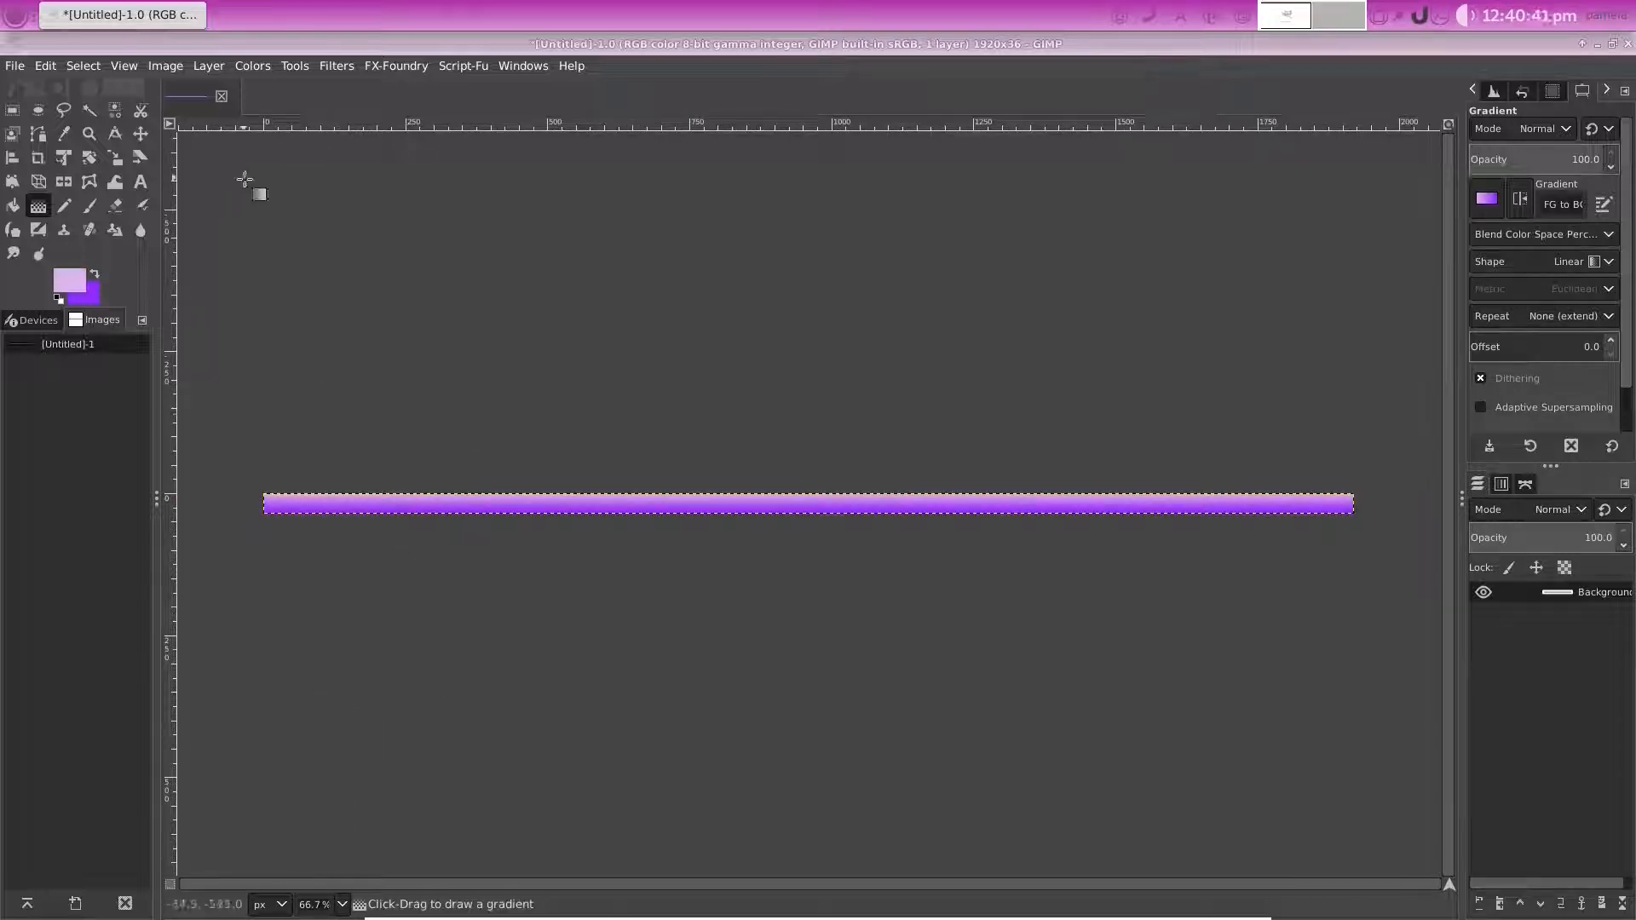
key(r)
click(209, 66)
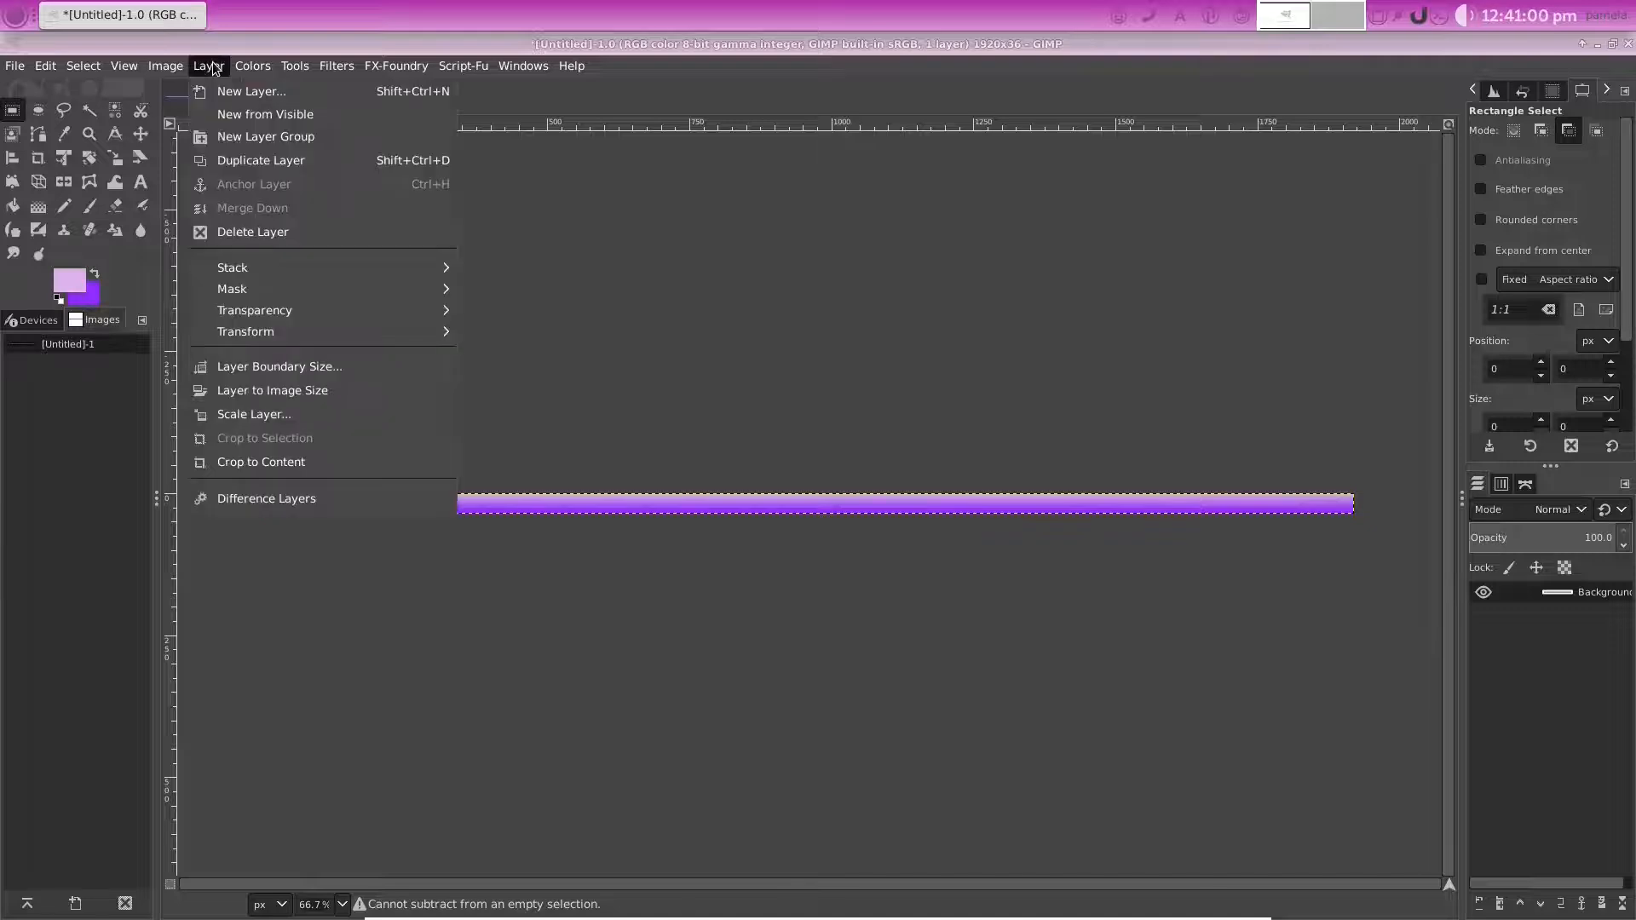
click(243, 88)
click(1048, 738)
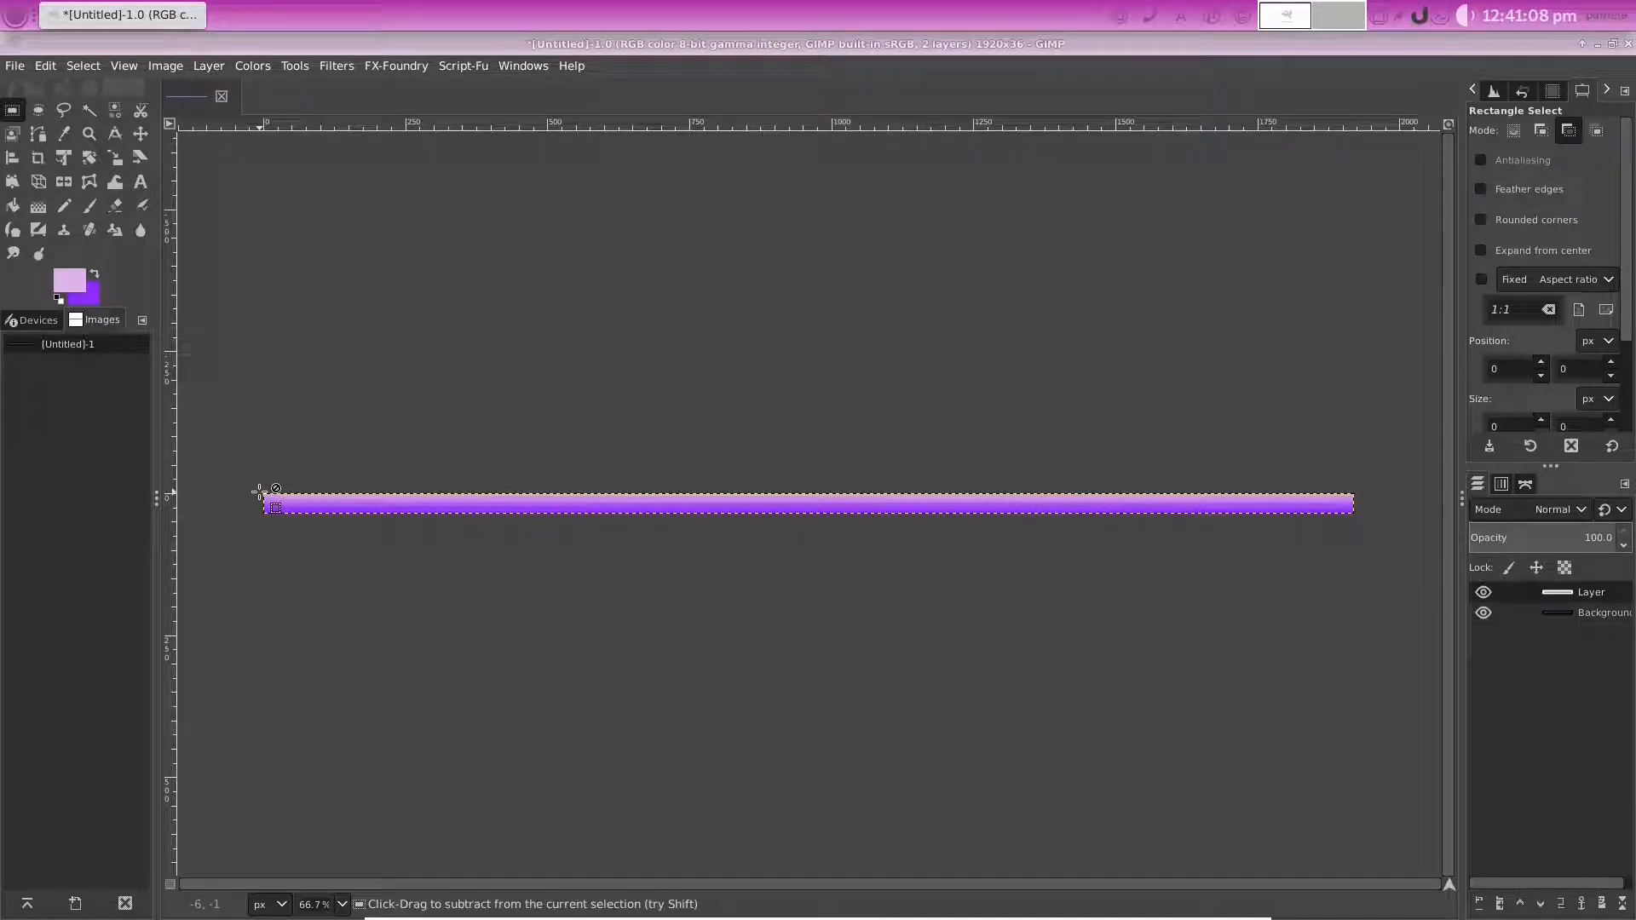
Draw a rectangular selection around the whole strip, about 1923 × 35 px from X -2, Y 0
click(258, 492)
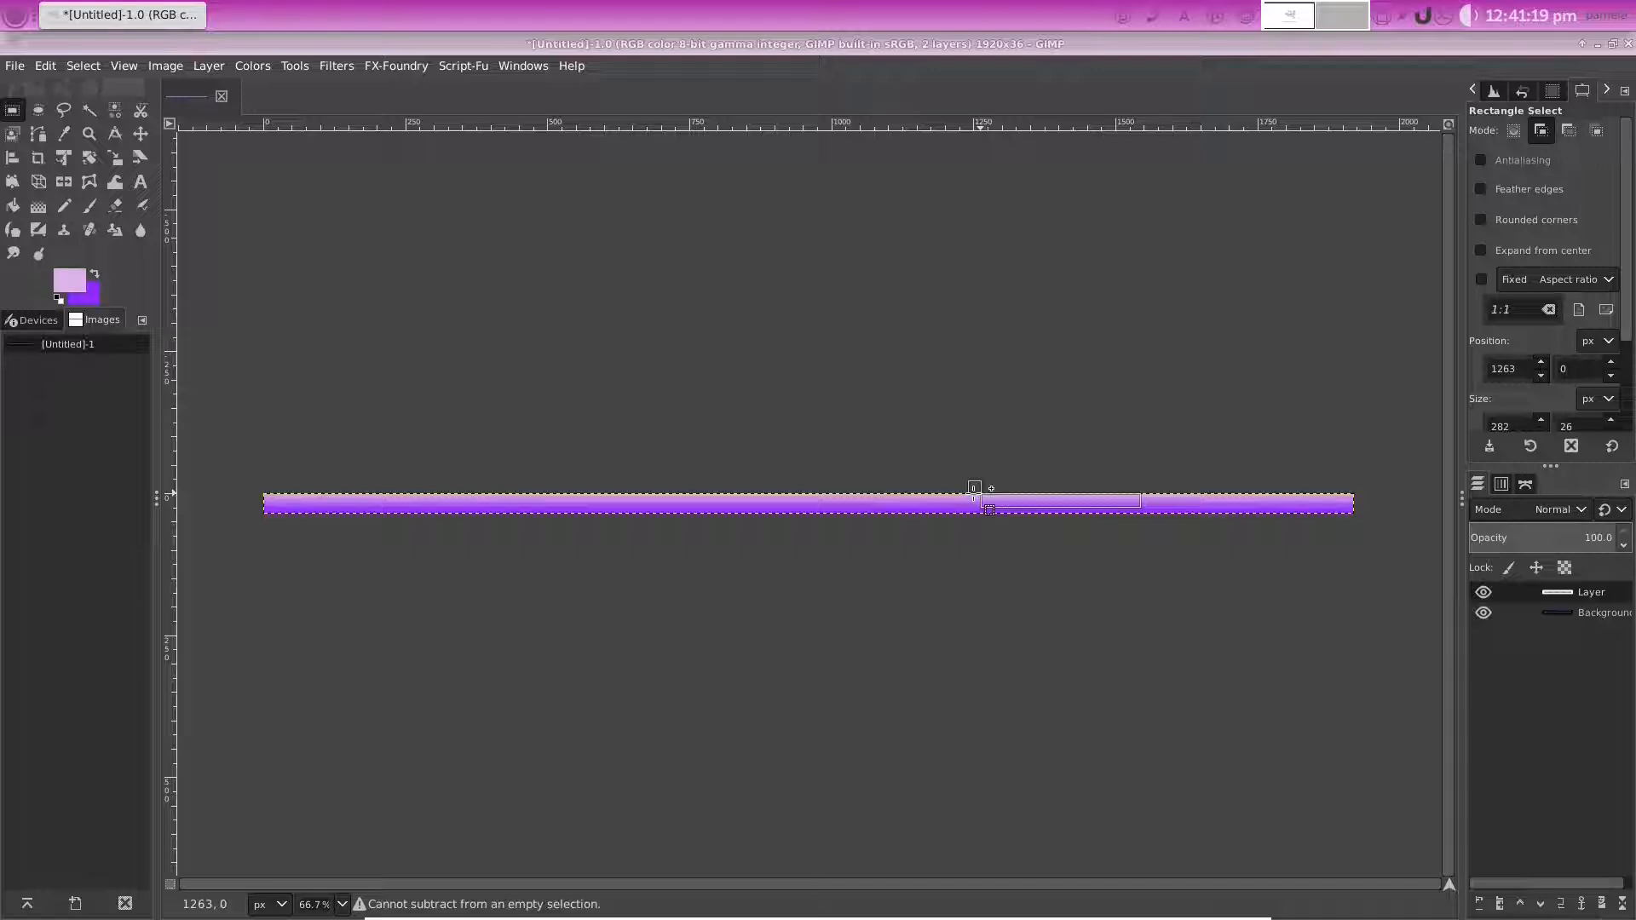
drag(981, 494, 261, 493)
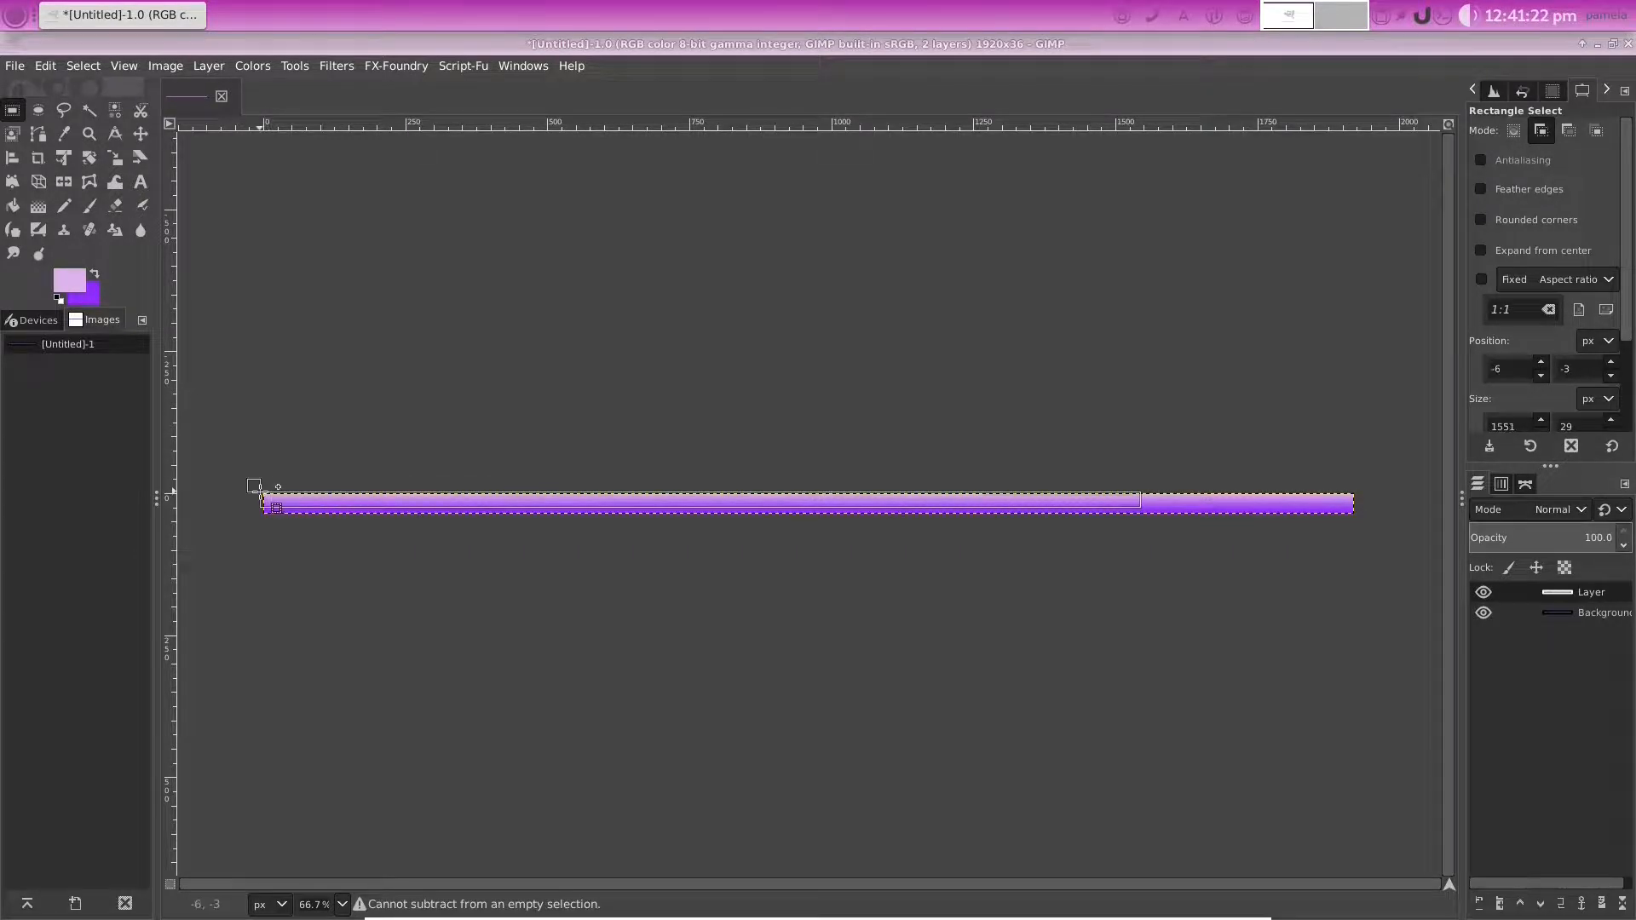
drag(1154, 501, 1348, 515)
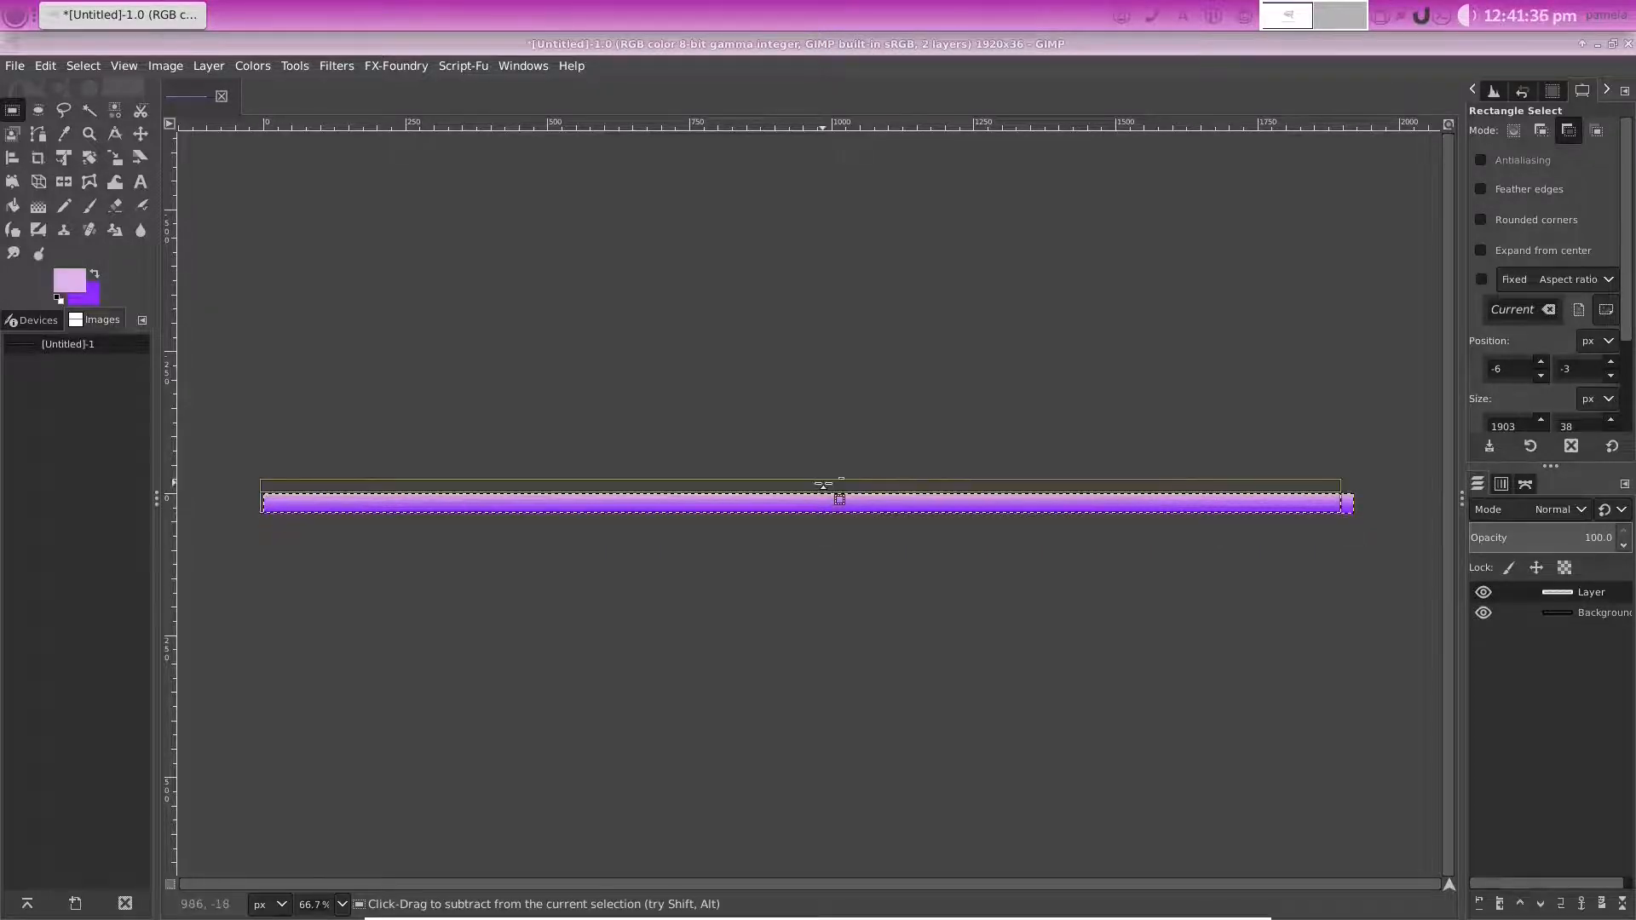
drag(823, 484, 818, 488)
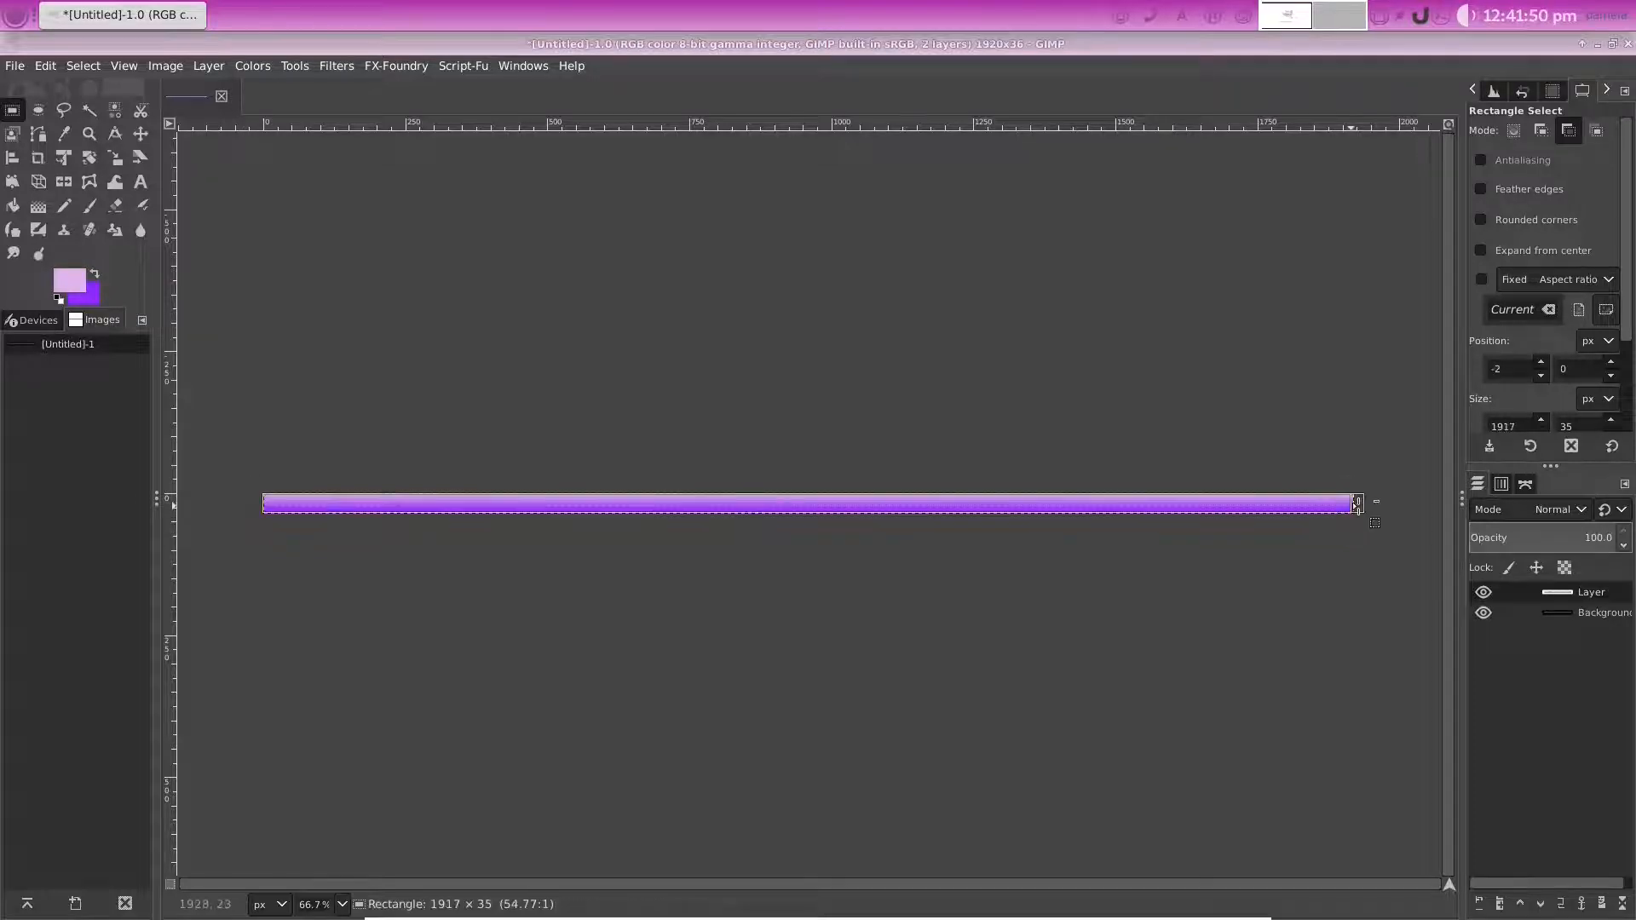
drag(1357, 505, 1360, 504)
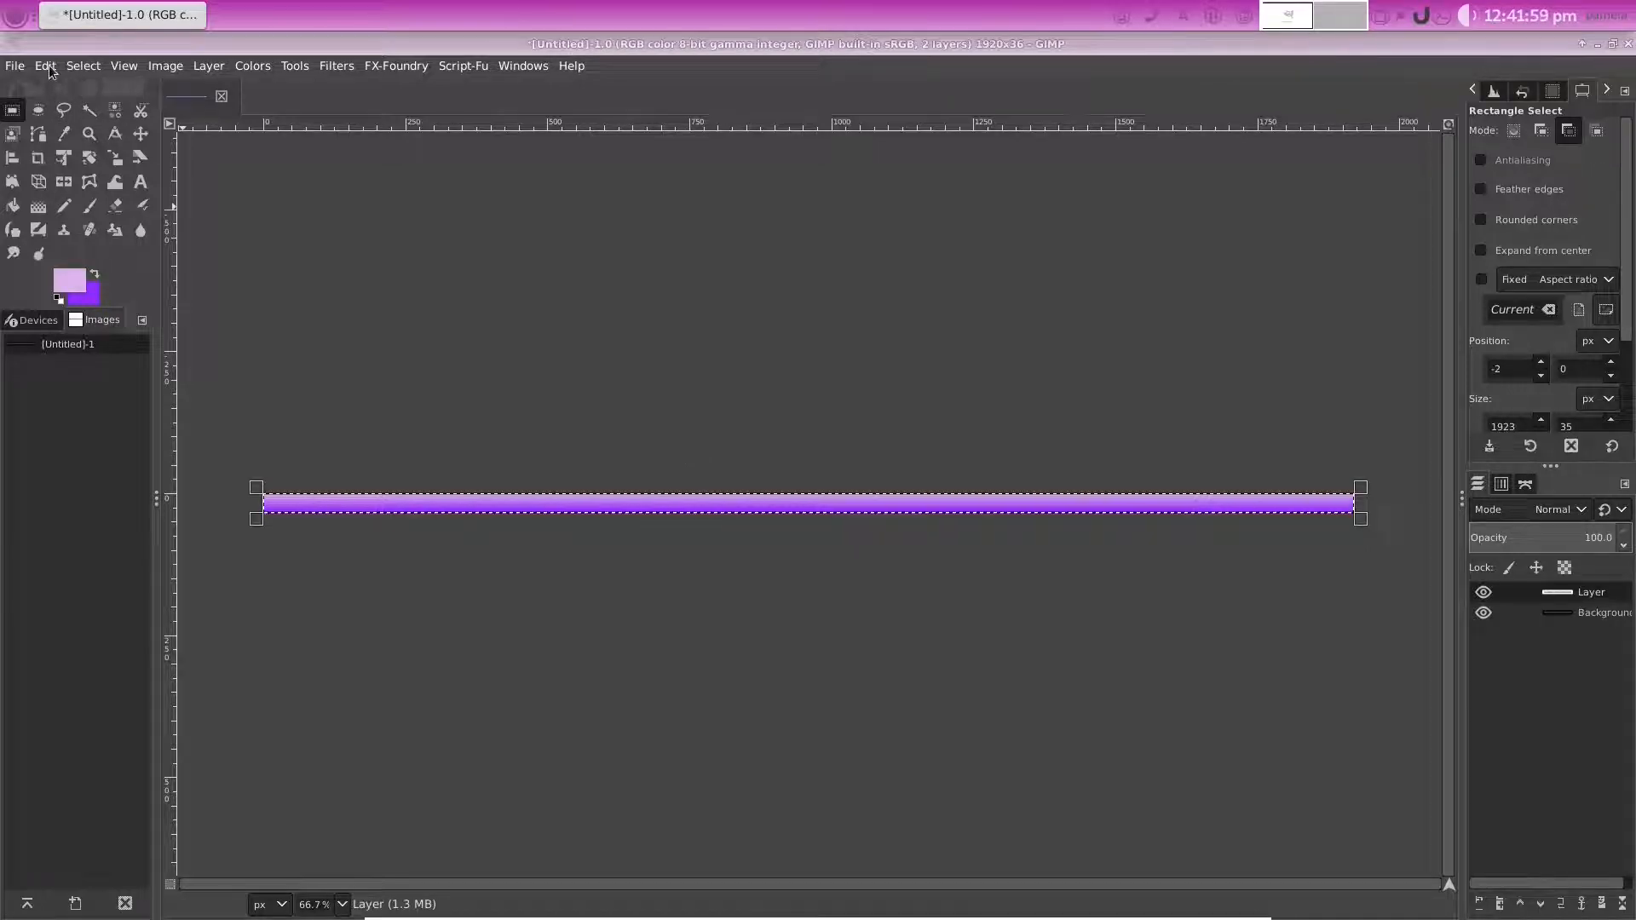
Shrink the selection around the strip
click(84, 68)
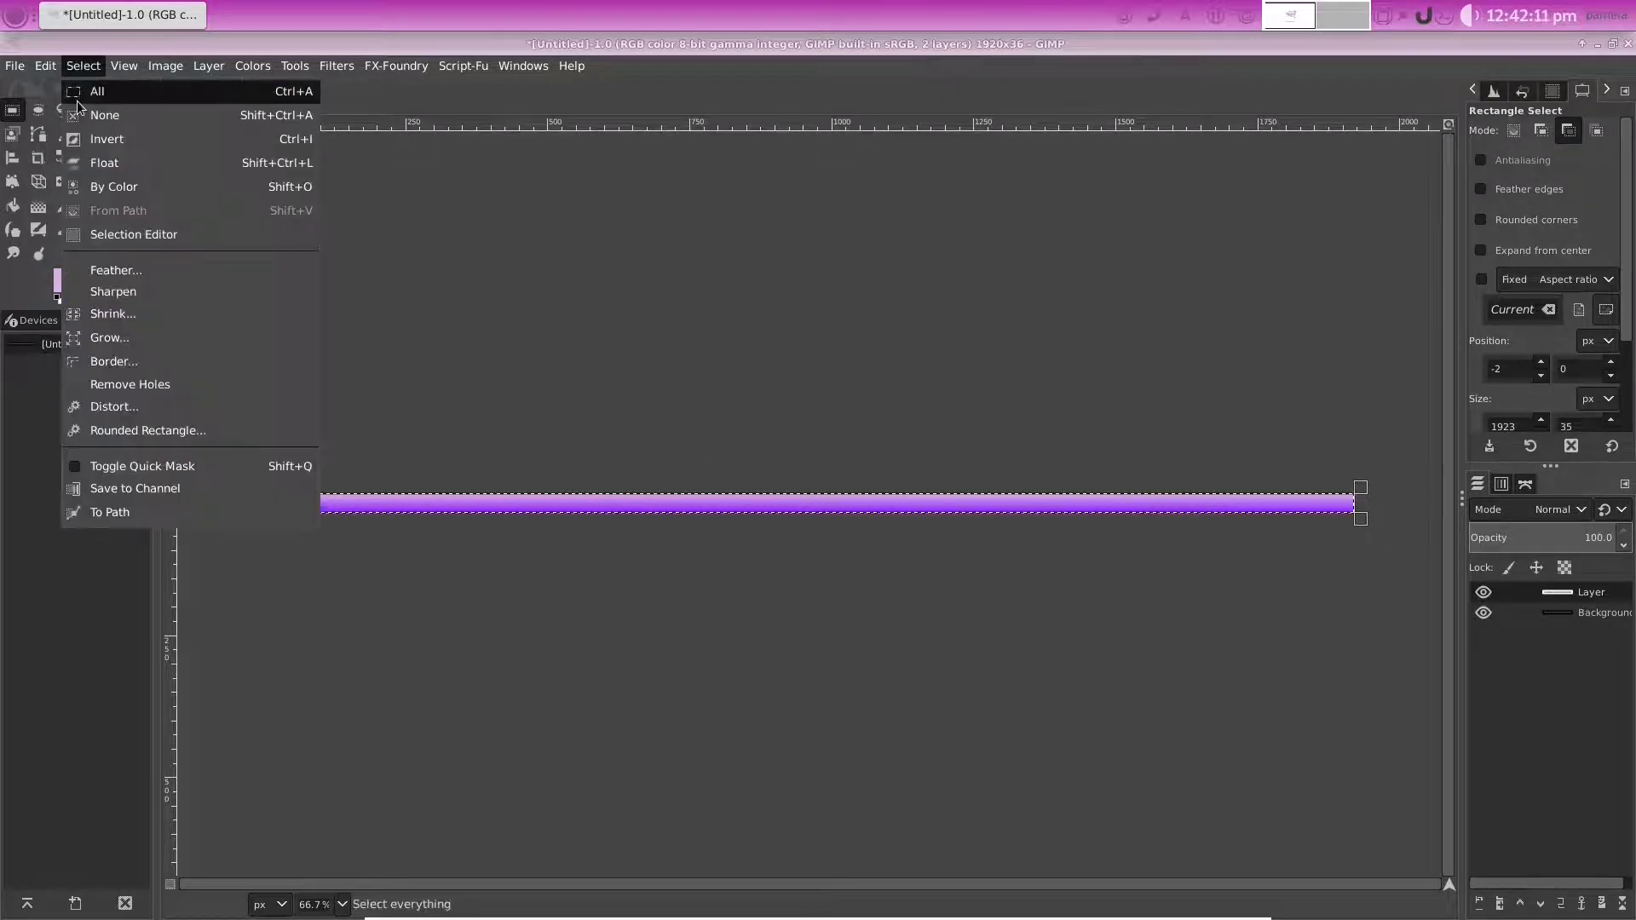
click(78, 314)
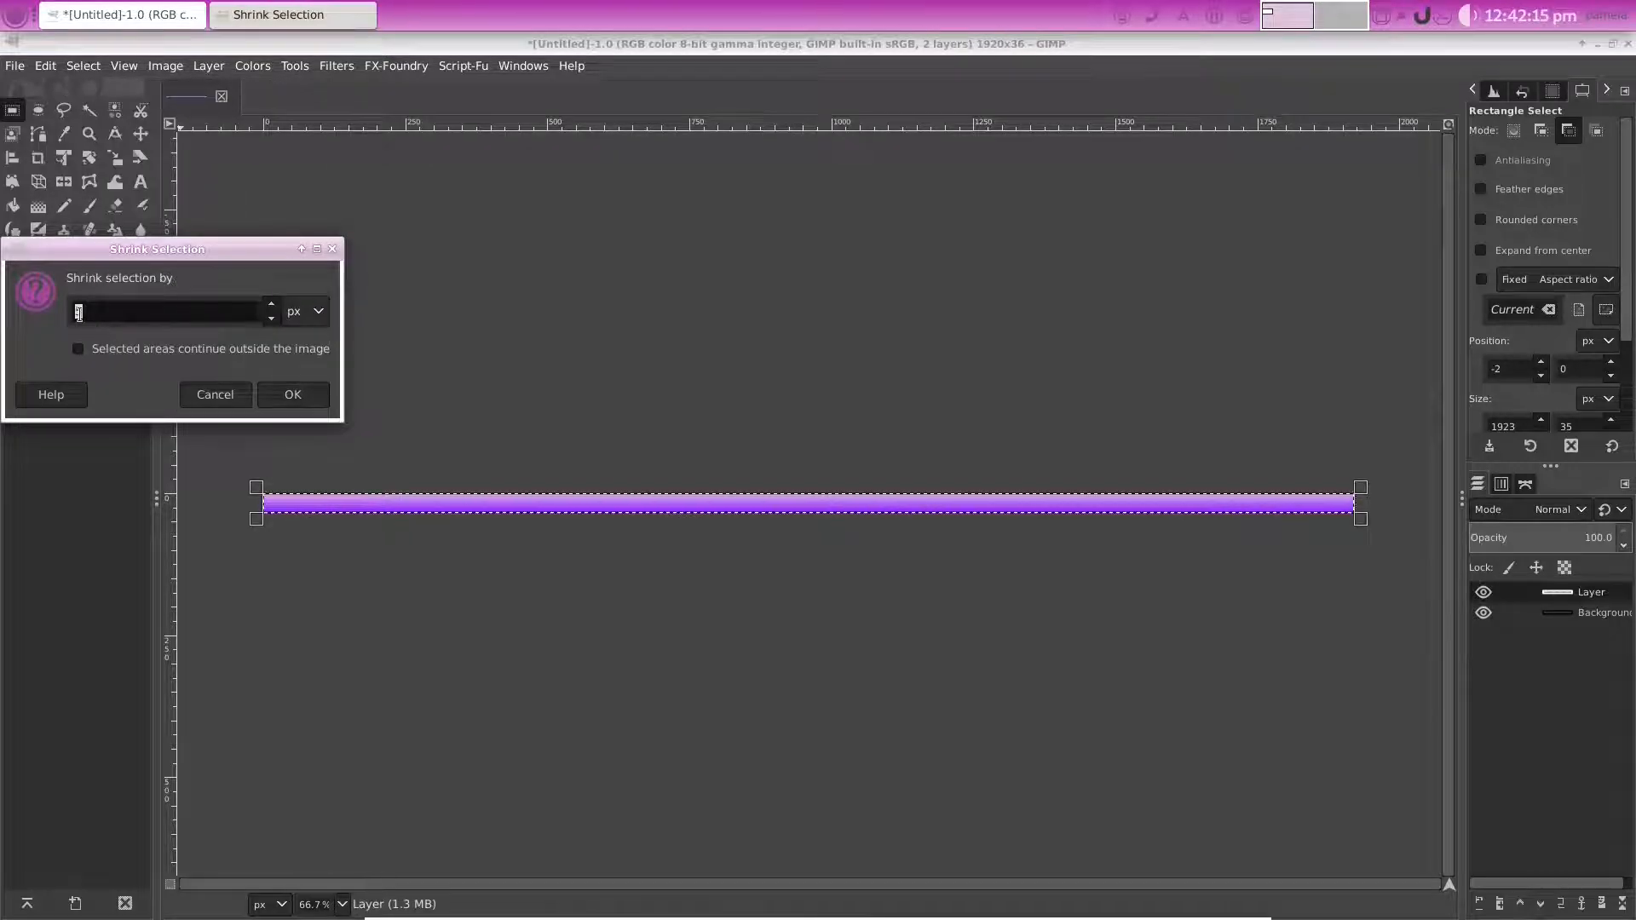
click(281, 399)
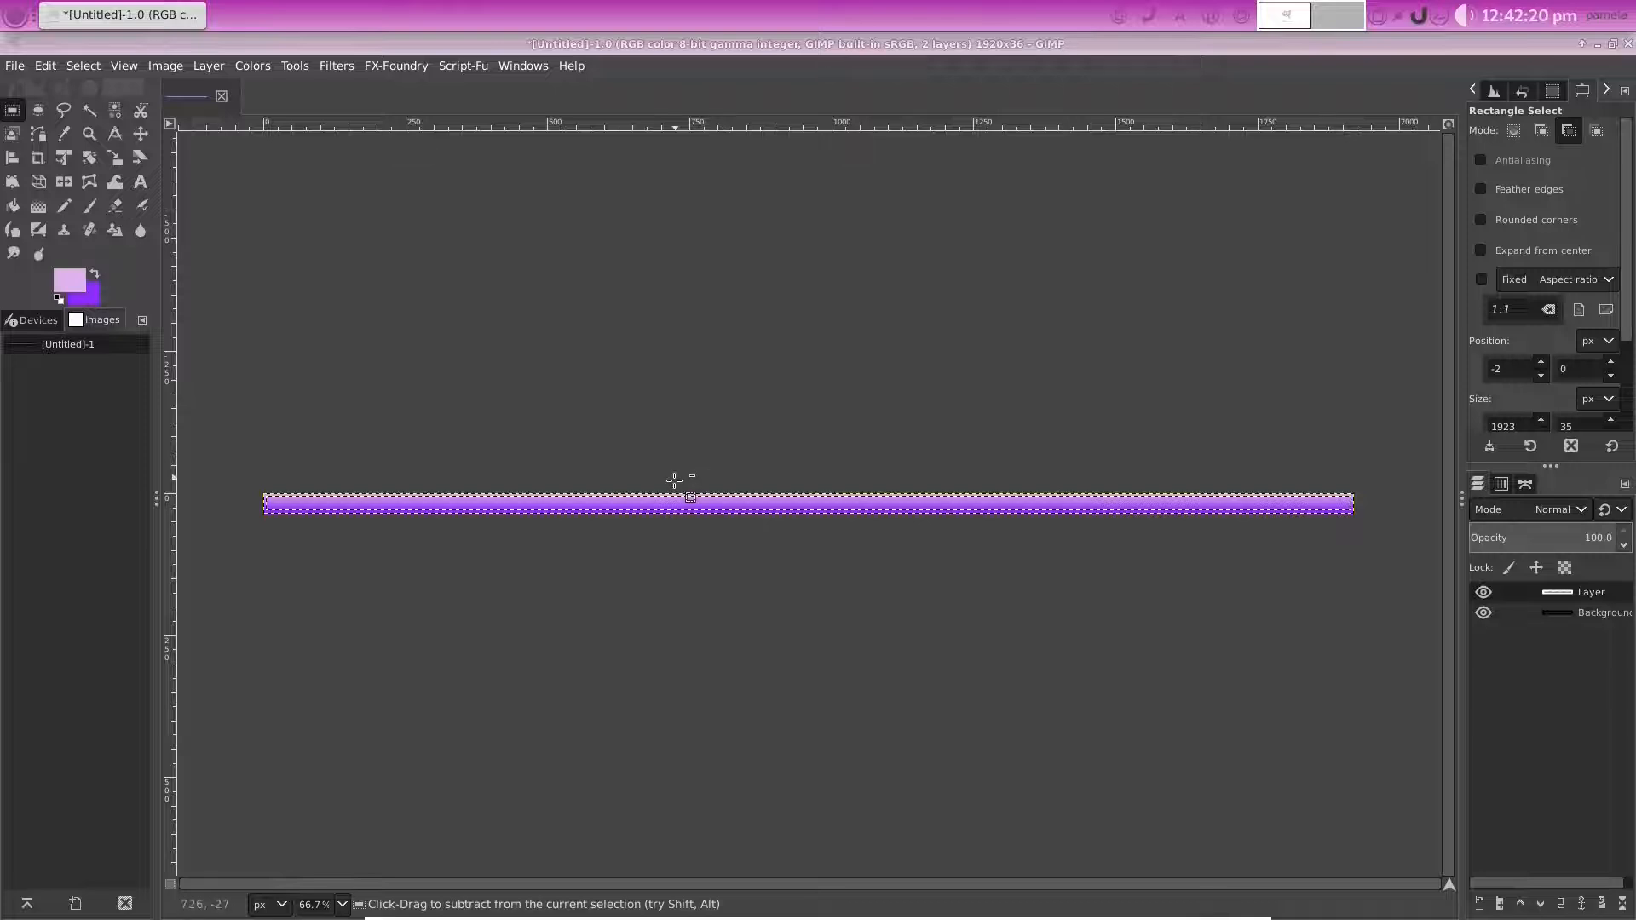
Convert the strip's selection into a 3 px feathered border, working at 100% zoom
click(342, 904)
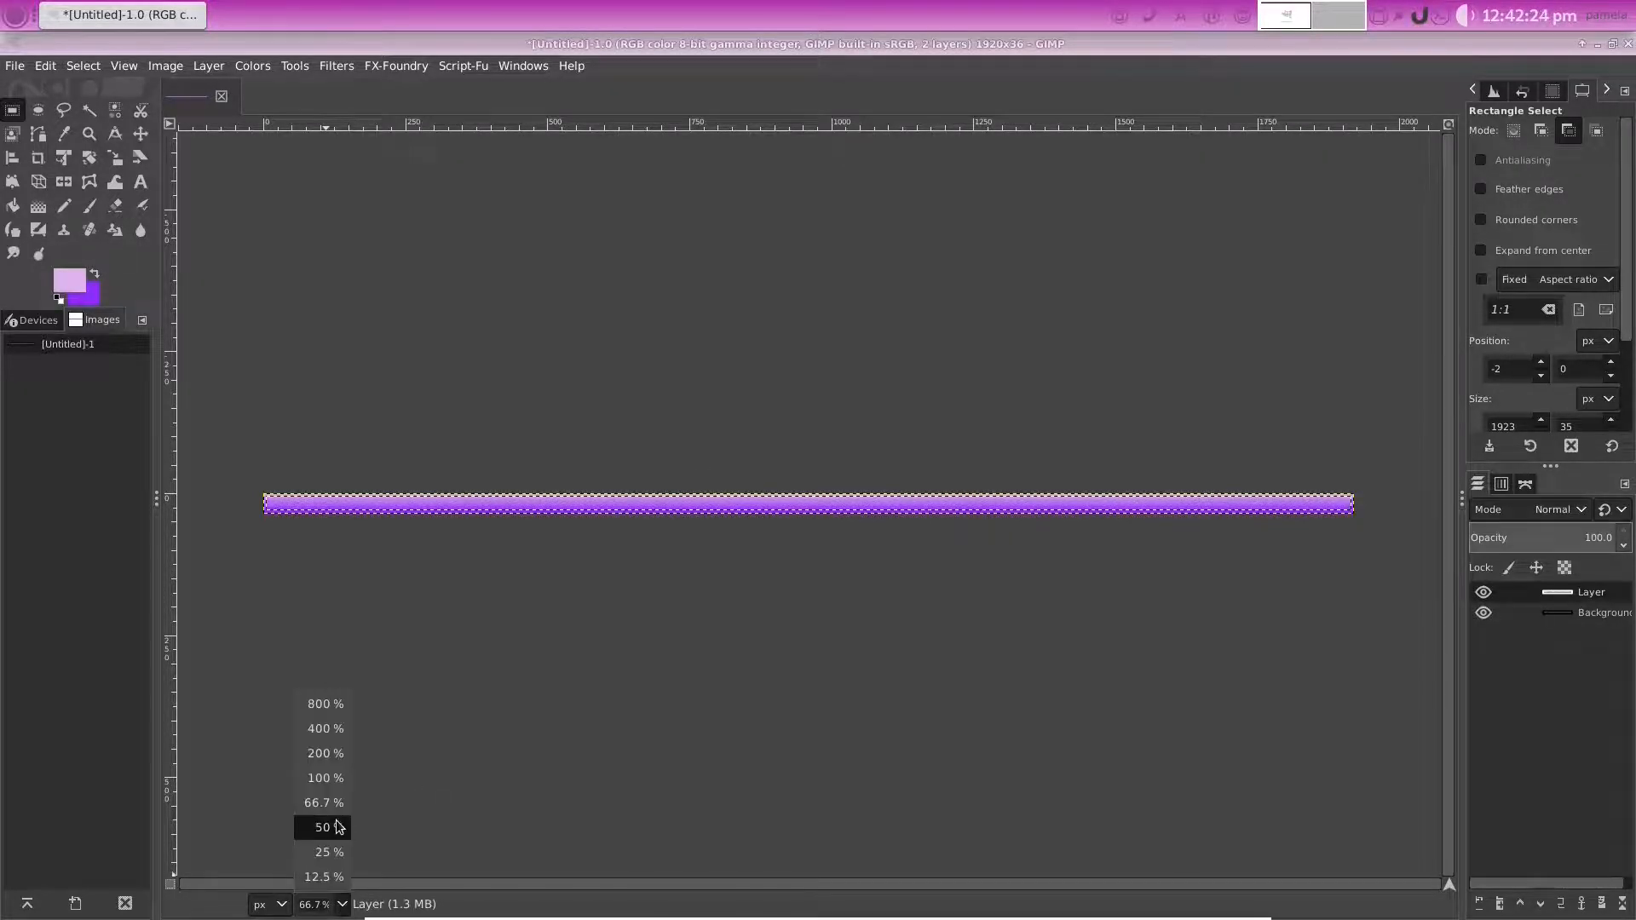
click(328, 778)
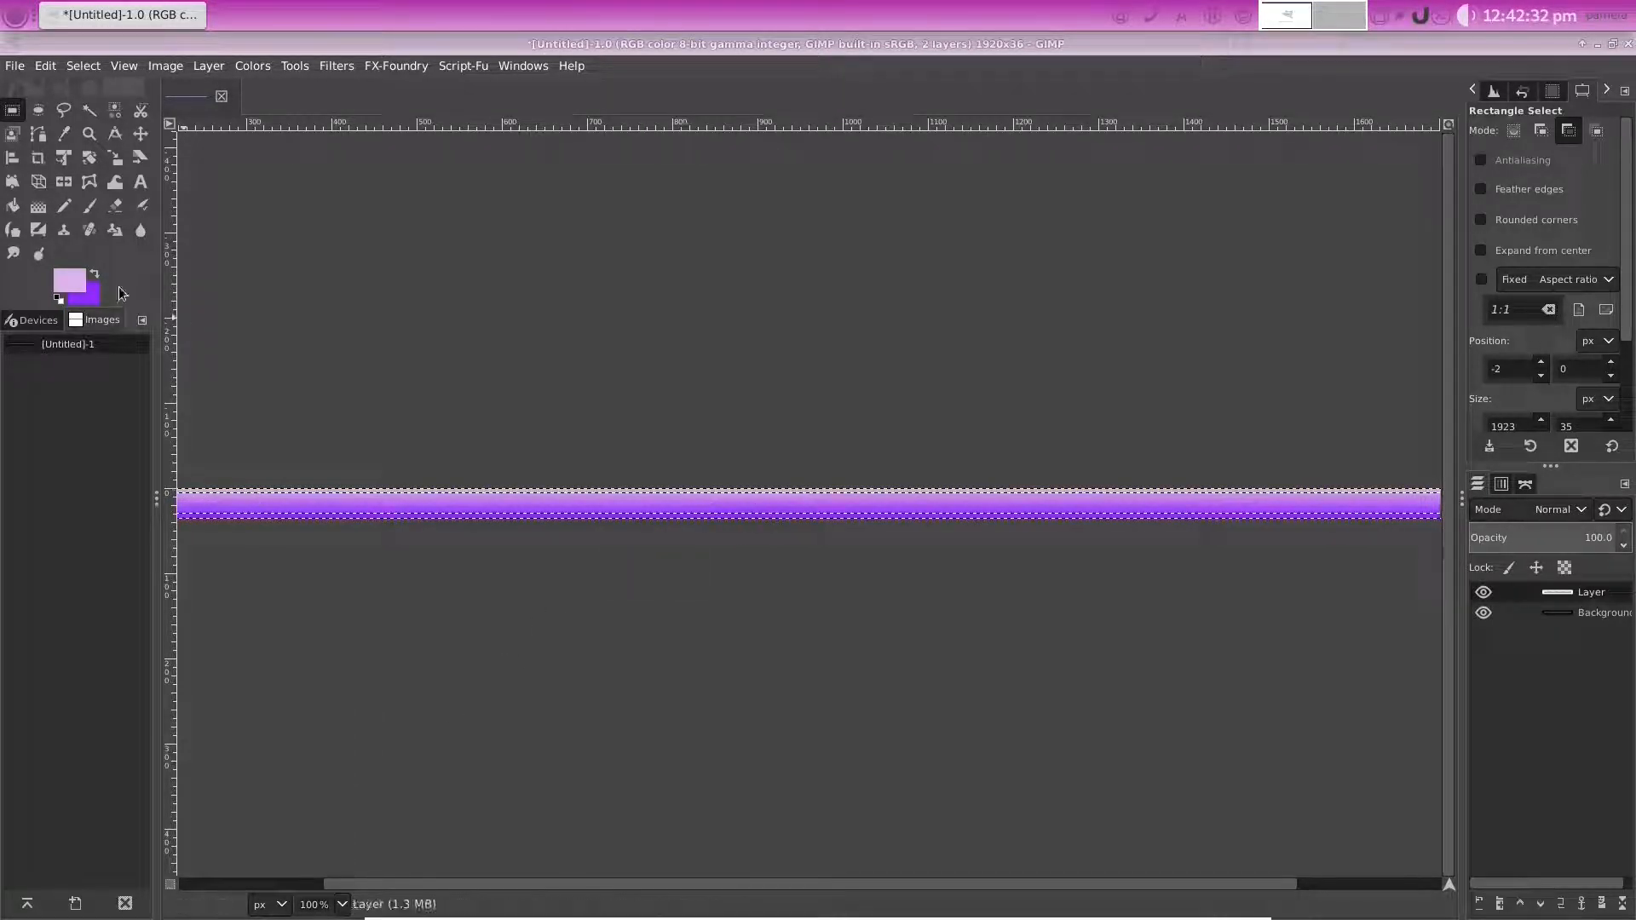
click(84, 65)
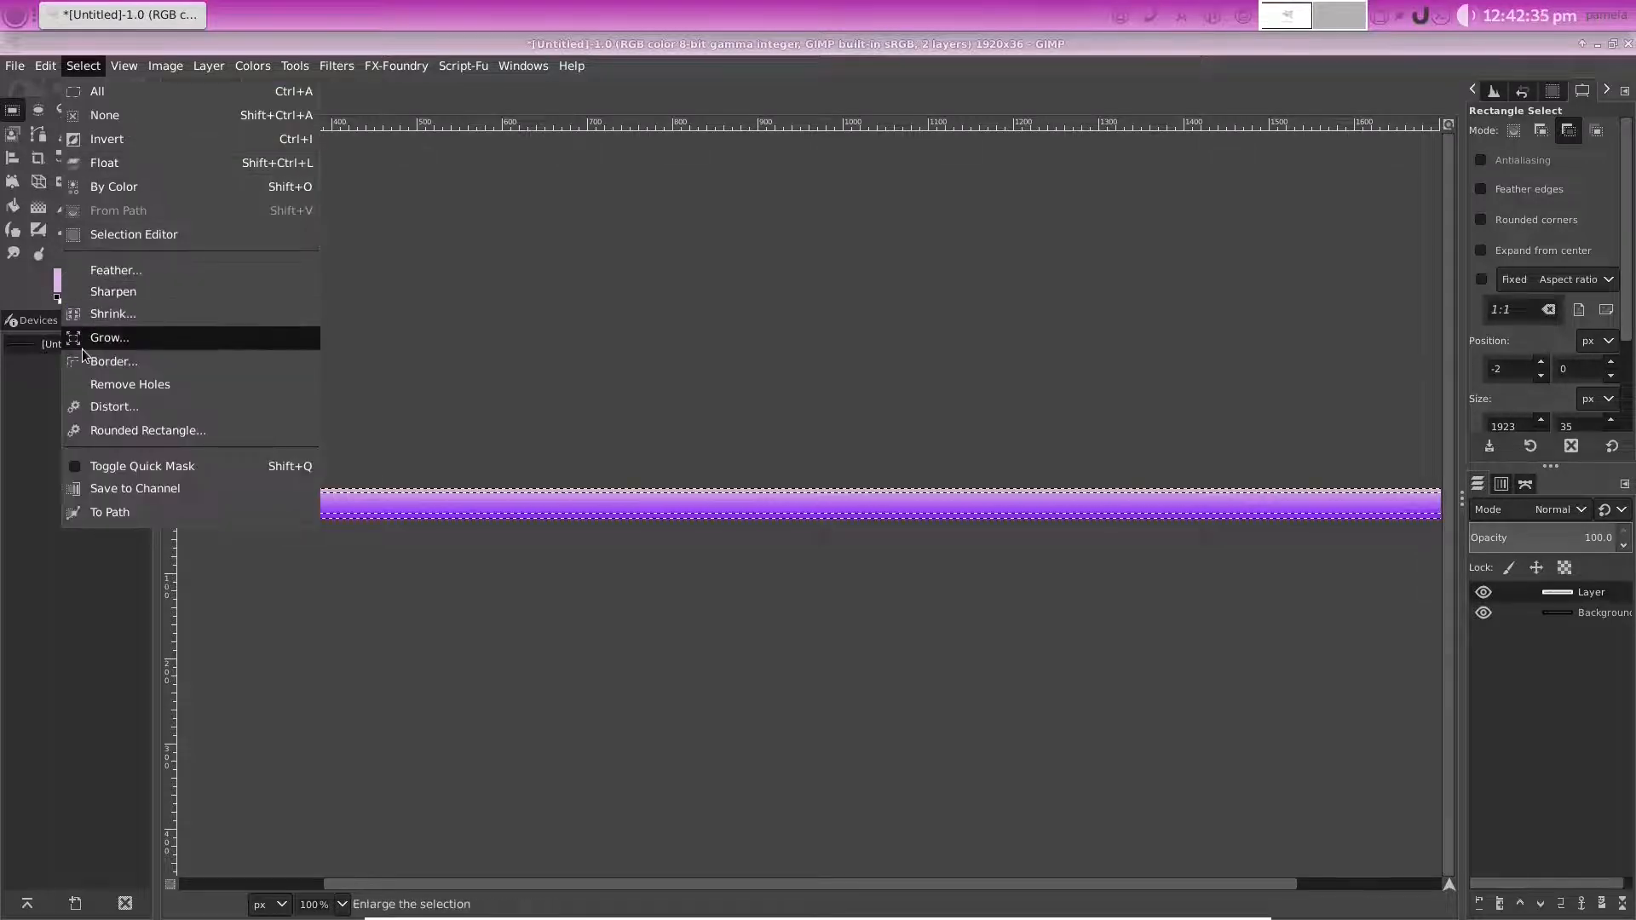
click(85, 361)
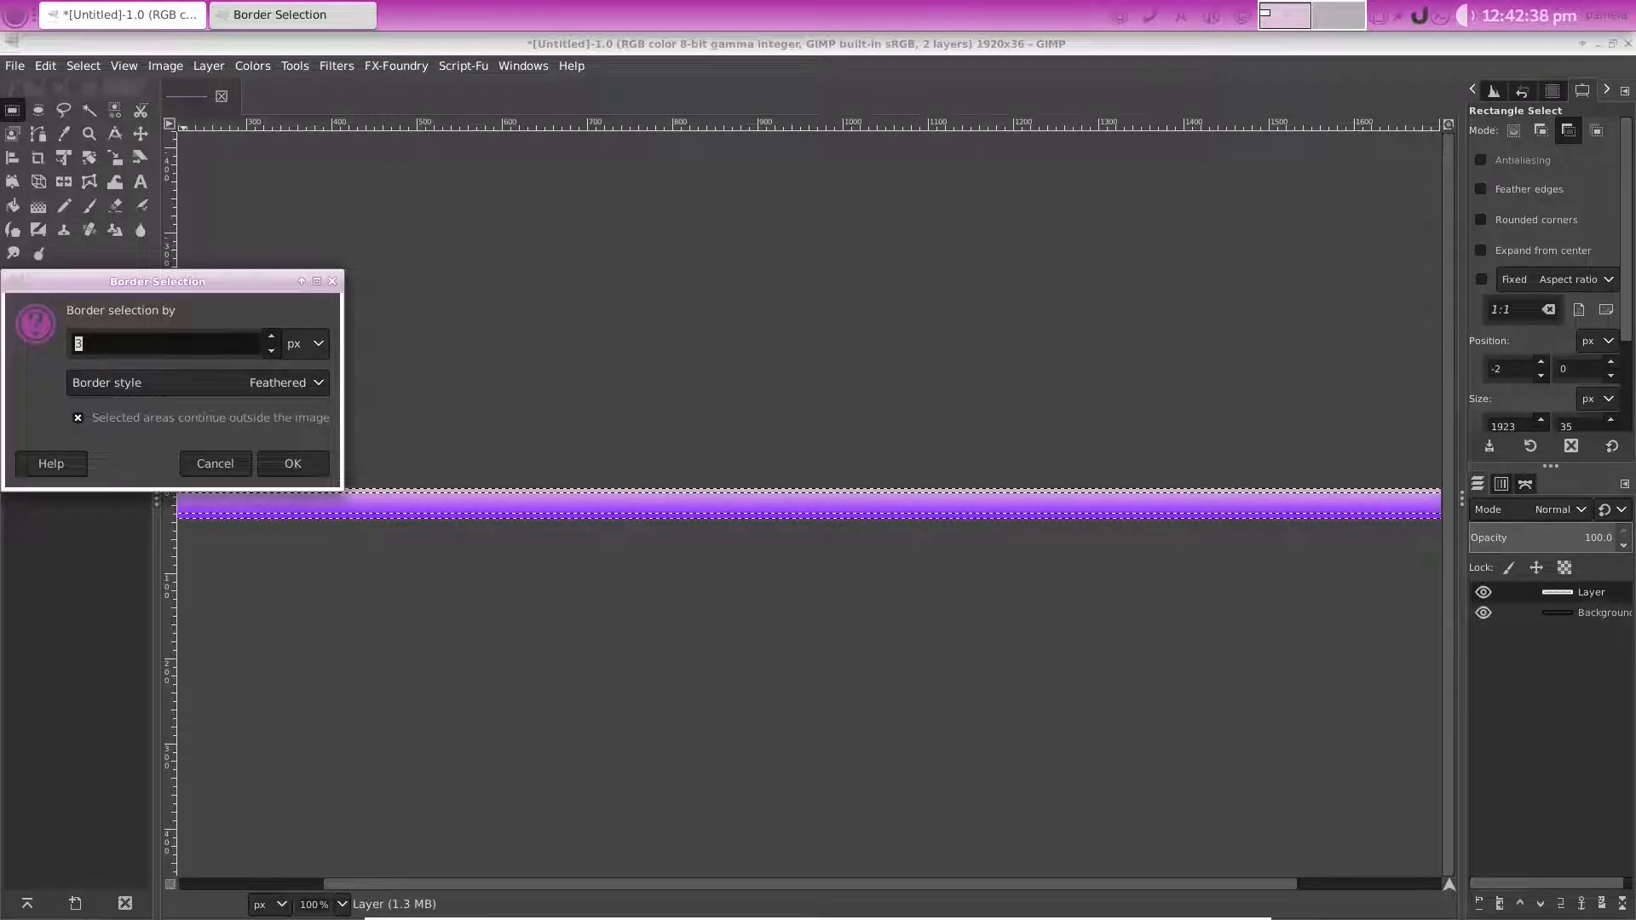
key(Return)
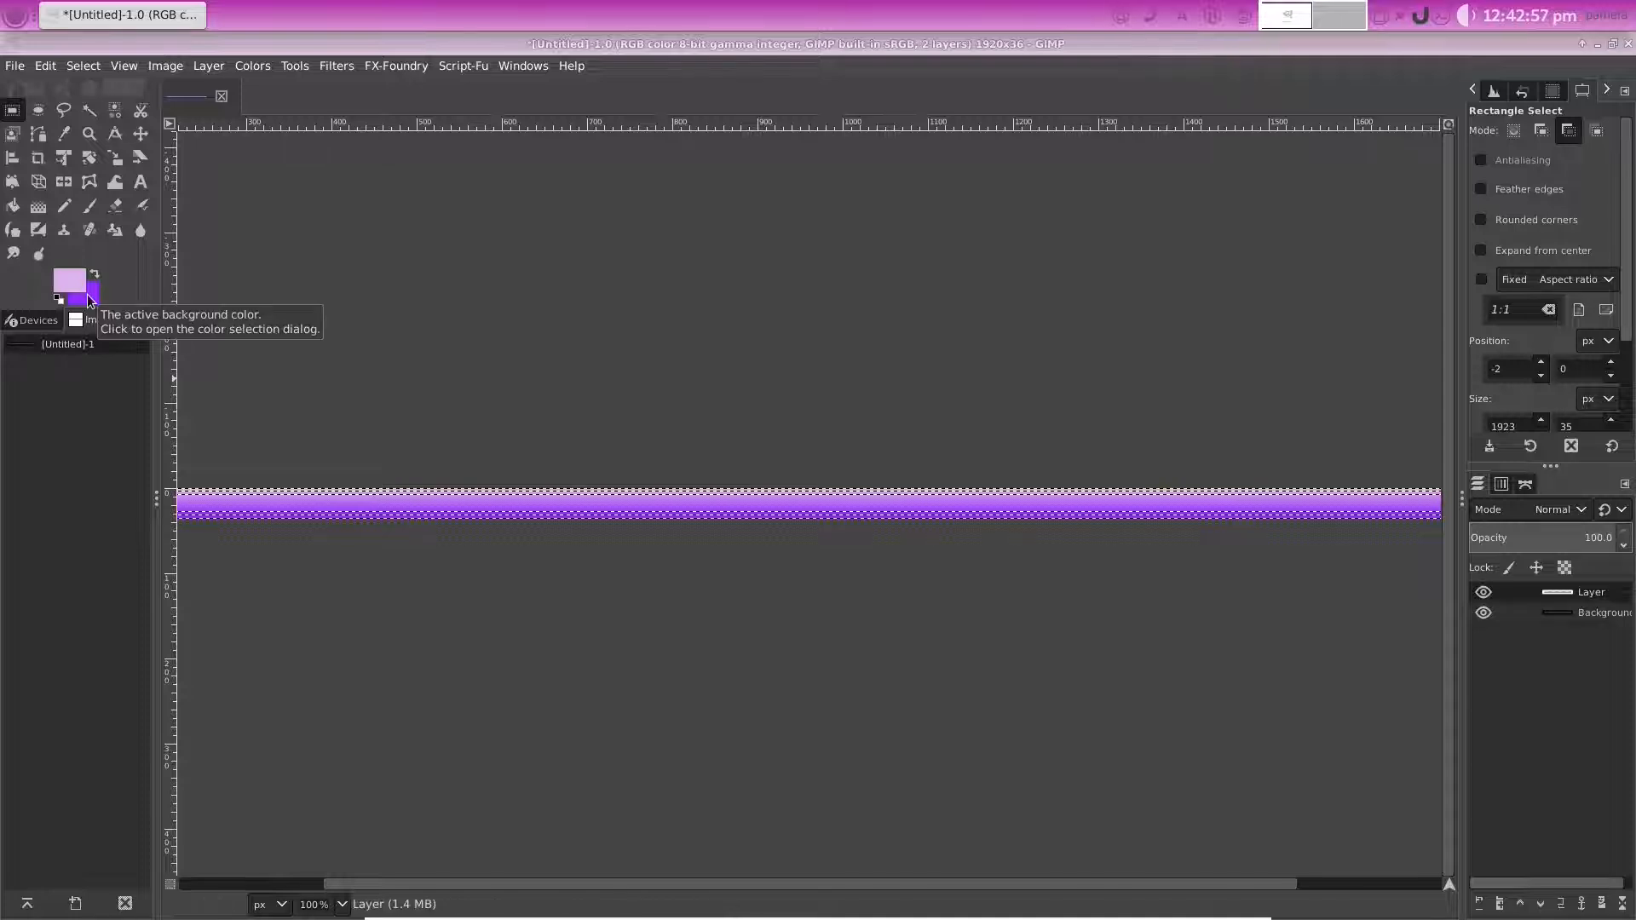
Set the background color to yellow and bucket-fill the border selection on the new layer with the light lilac foreground color
click(95, 300)
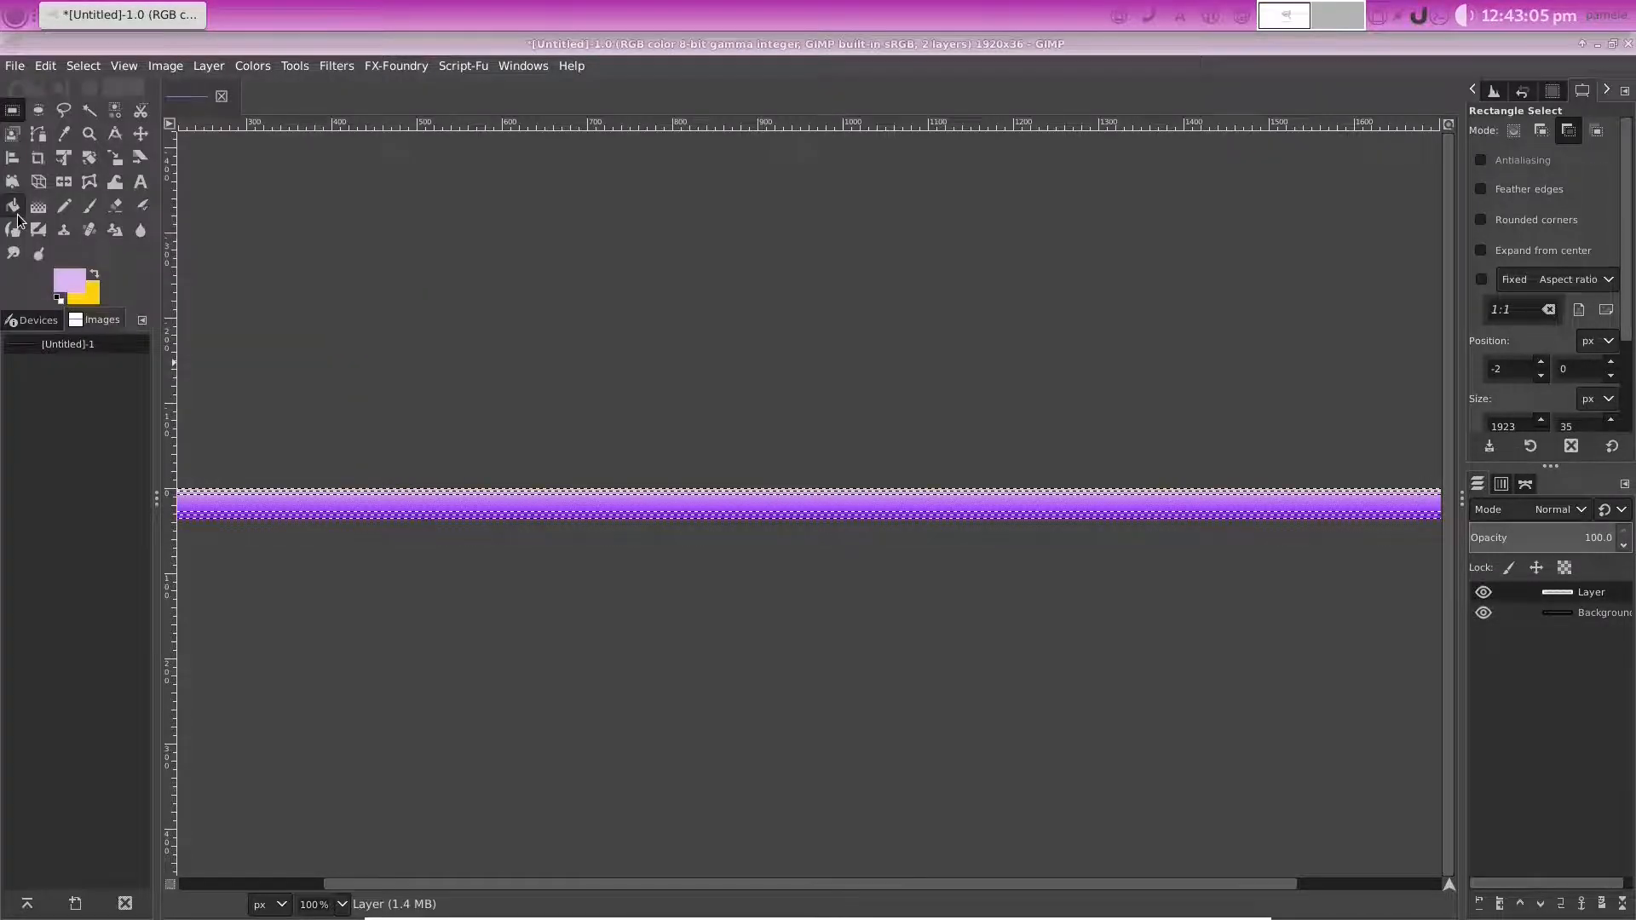
click(13, 207)
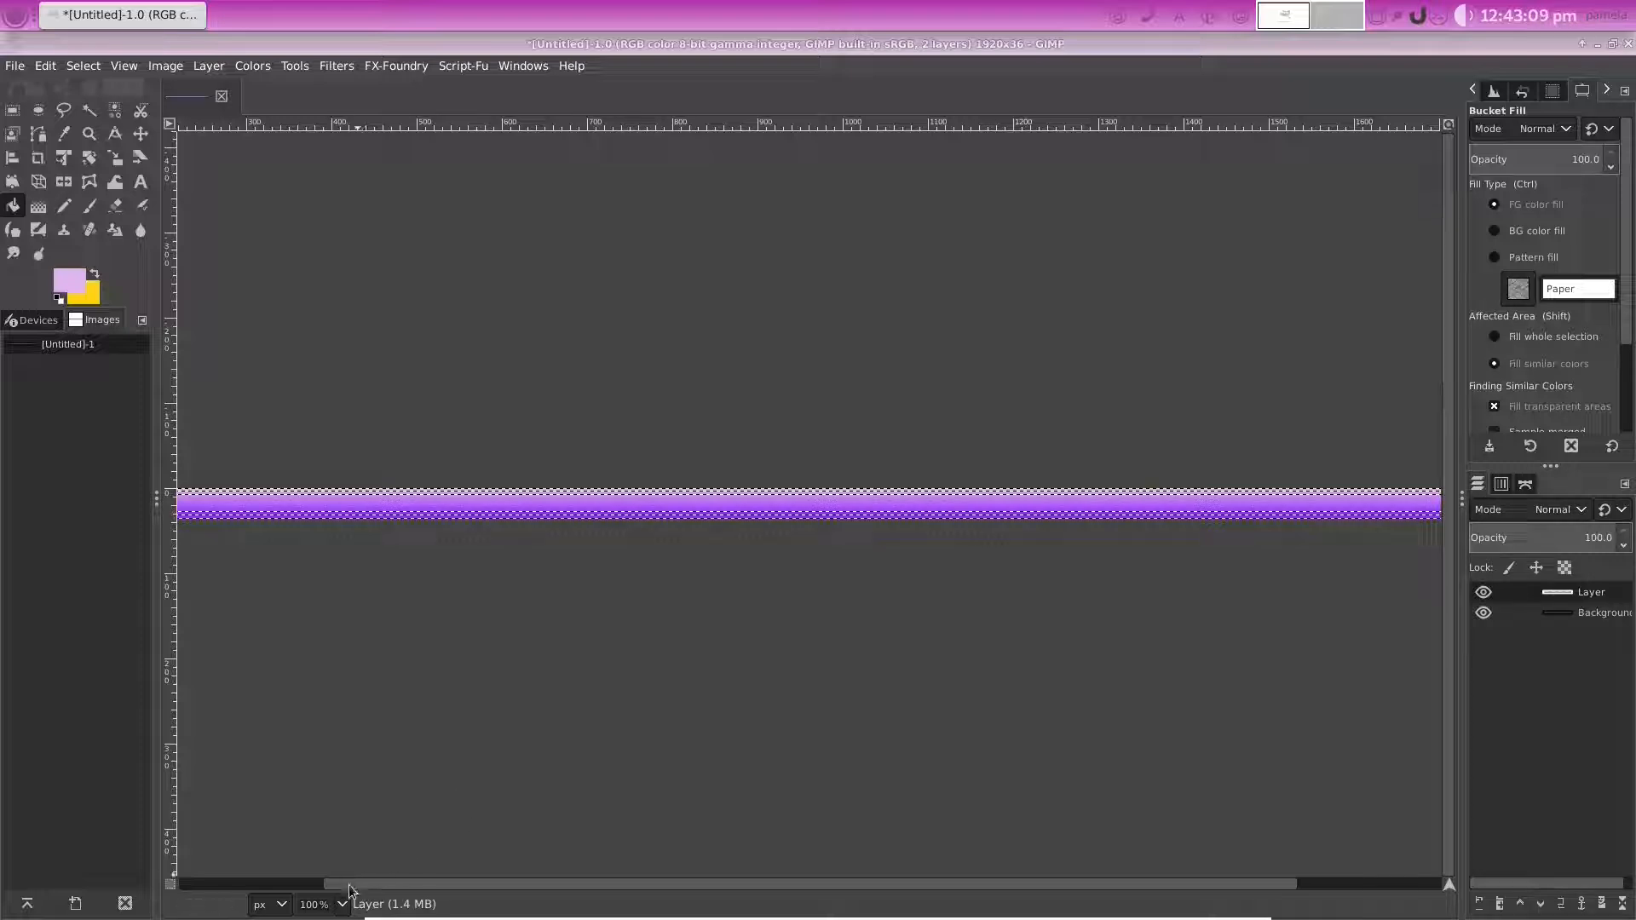
key(2)
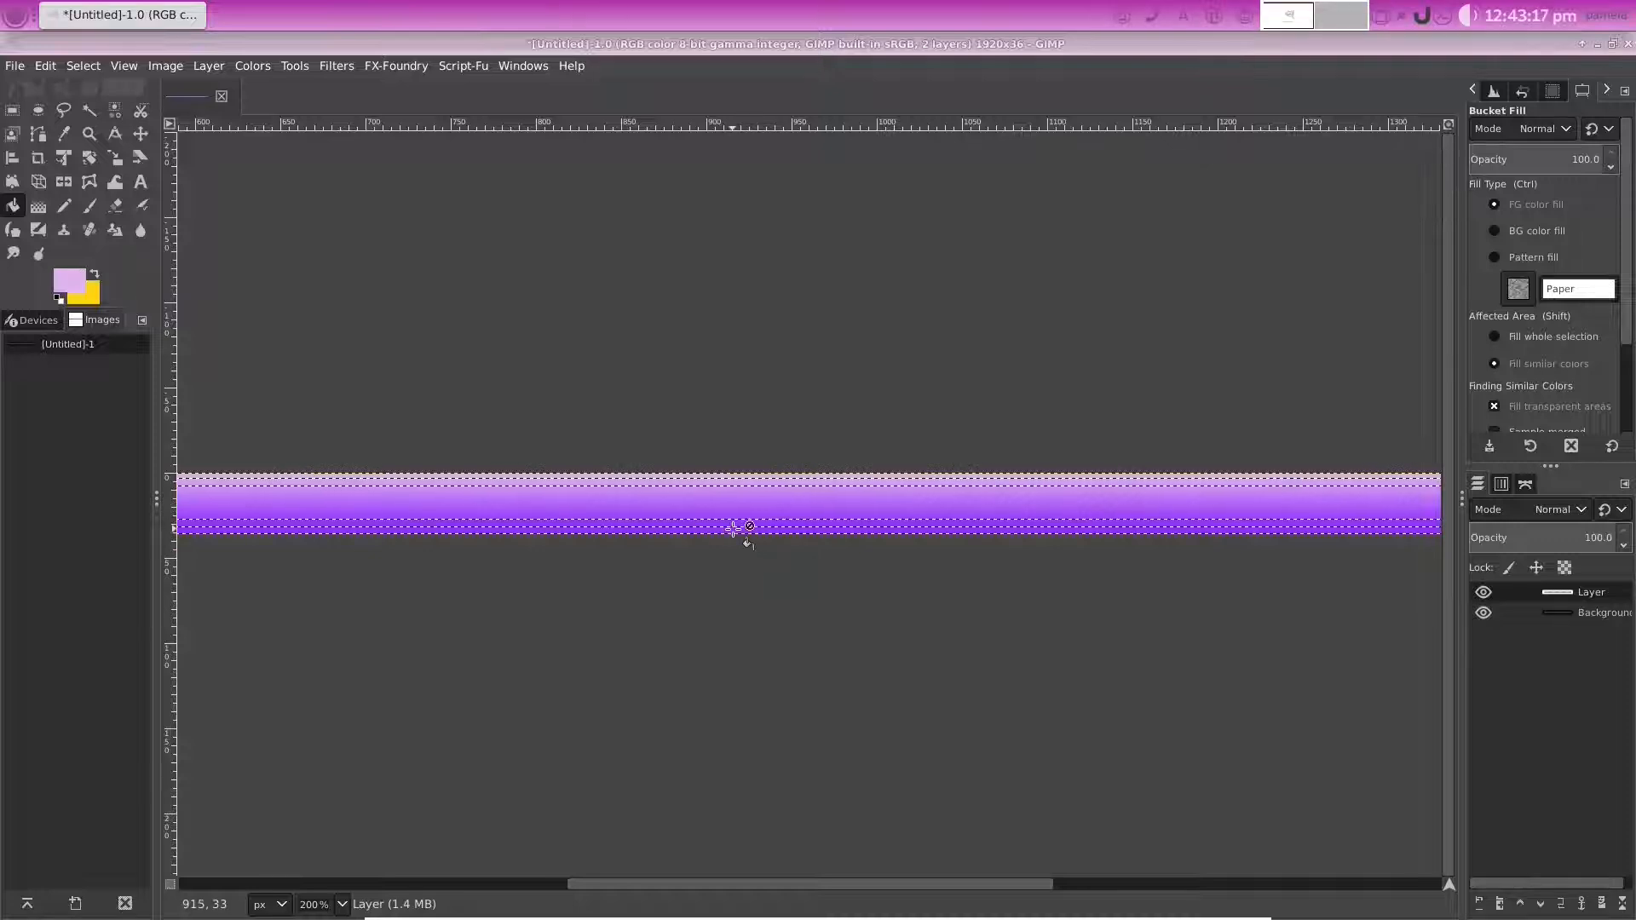
click(332, 904)
click(325, 801)
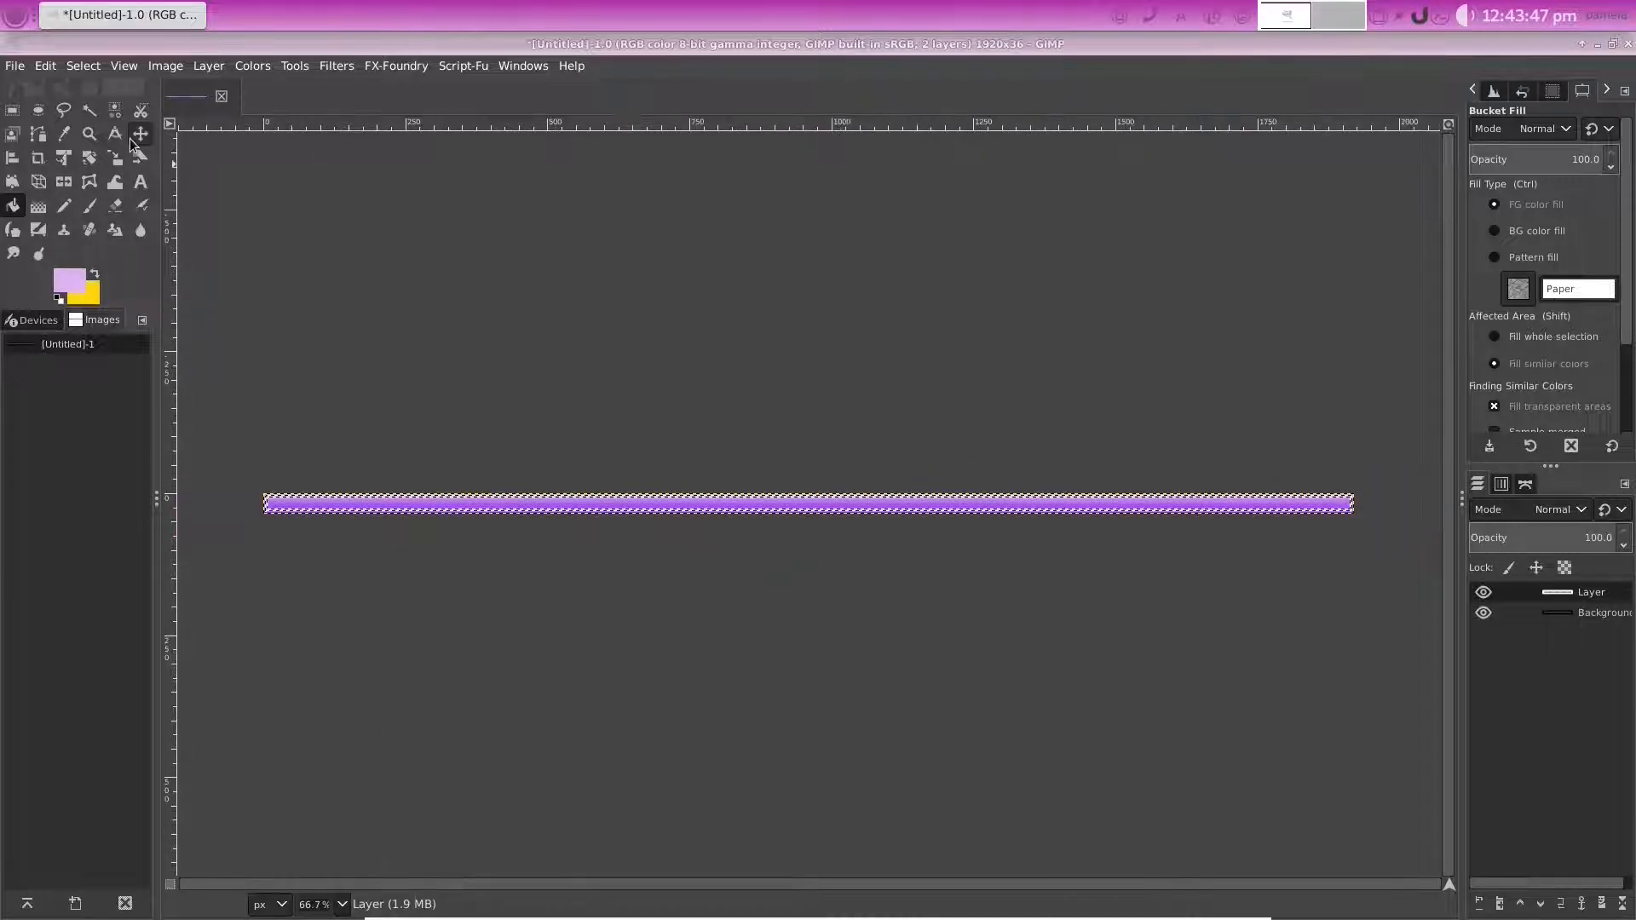
Select the entire image and activate the Move tool
click(84, 66)
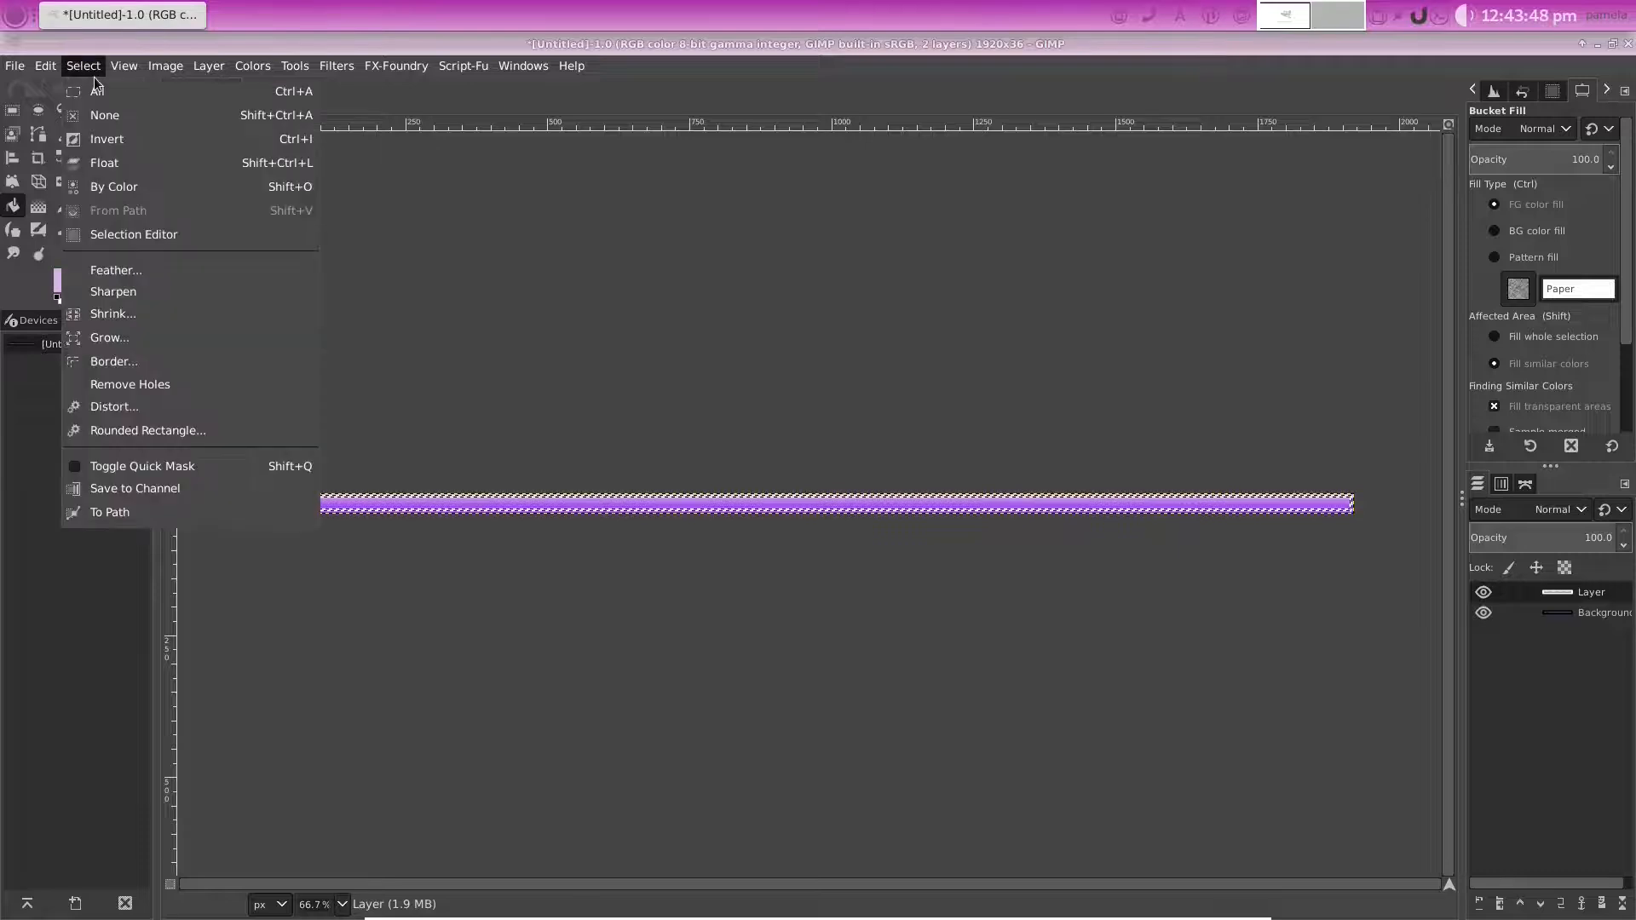
click(97, 90)
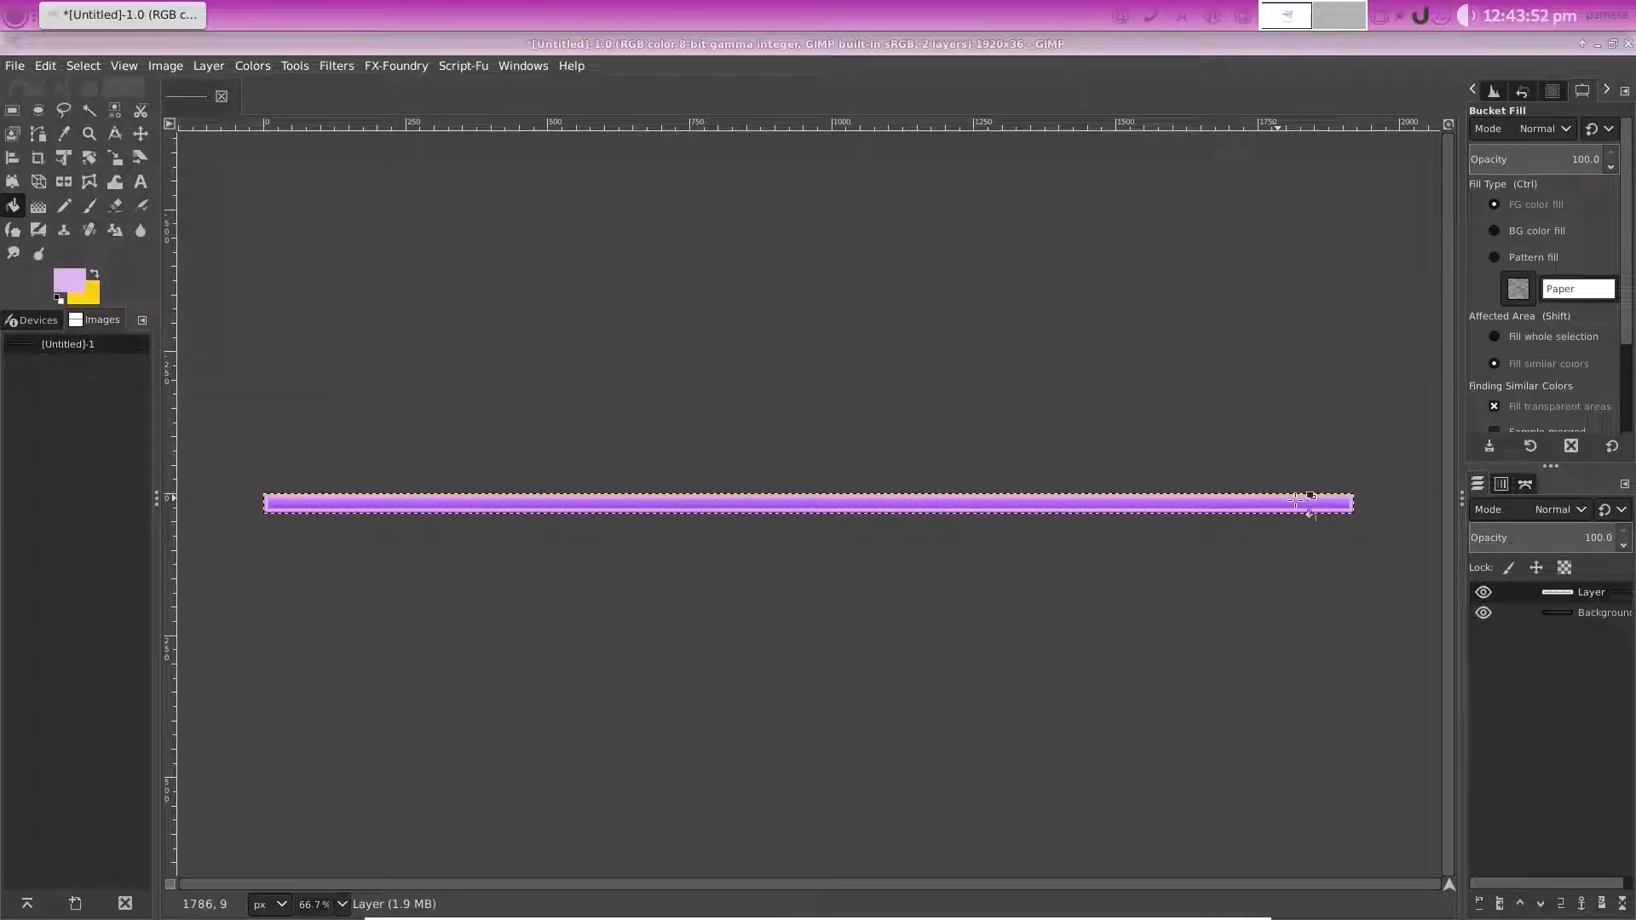
key(m)
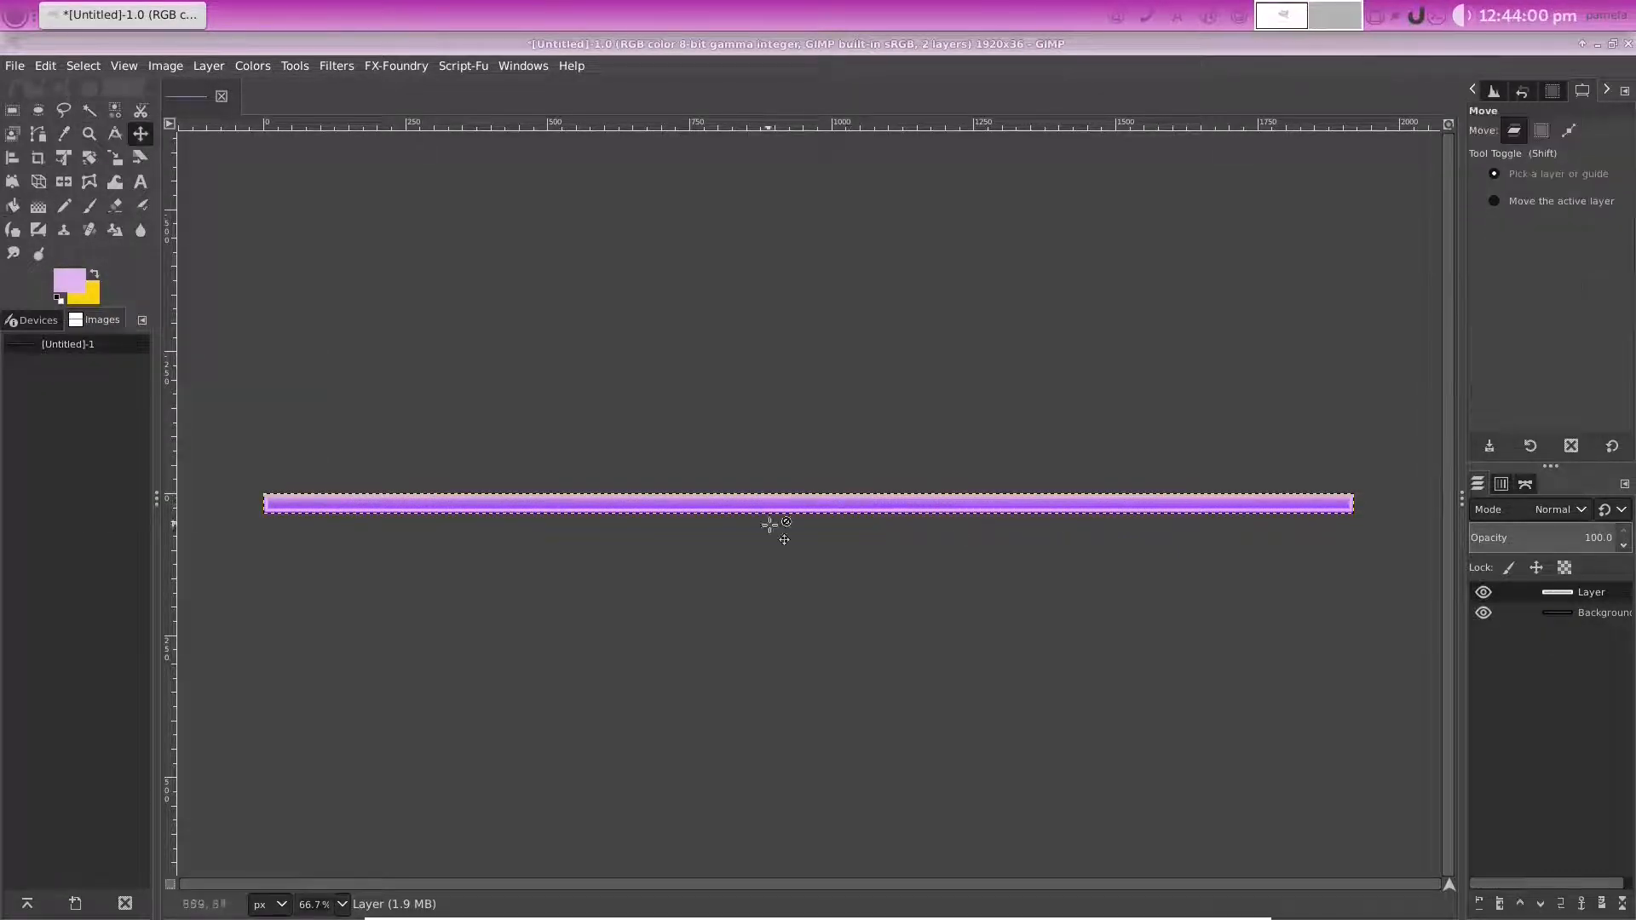
Hide the layer boundary and export the strip to the Desktop folder as My_Panel.png
click(122, 66)
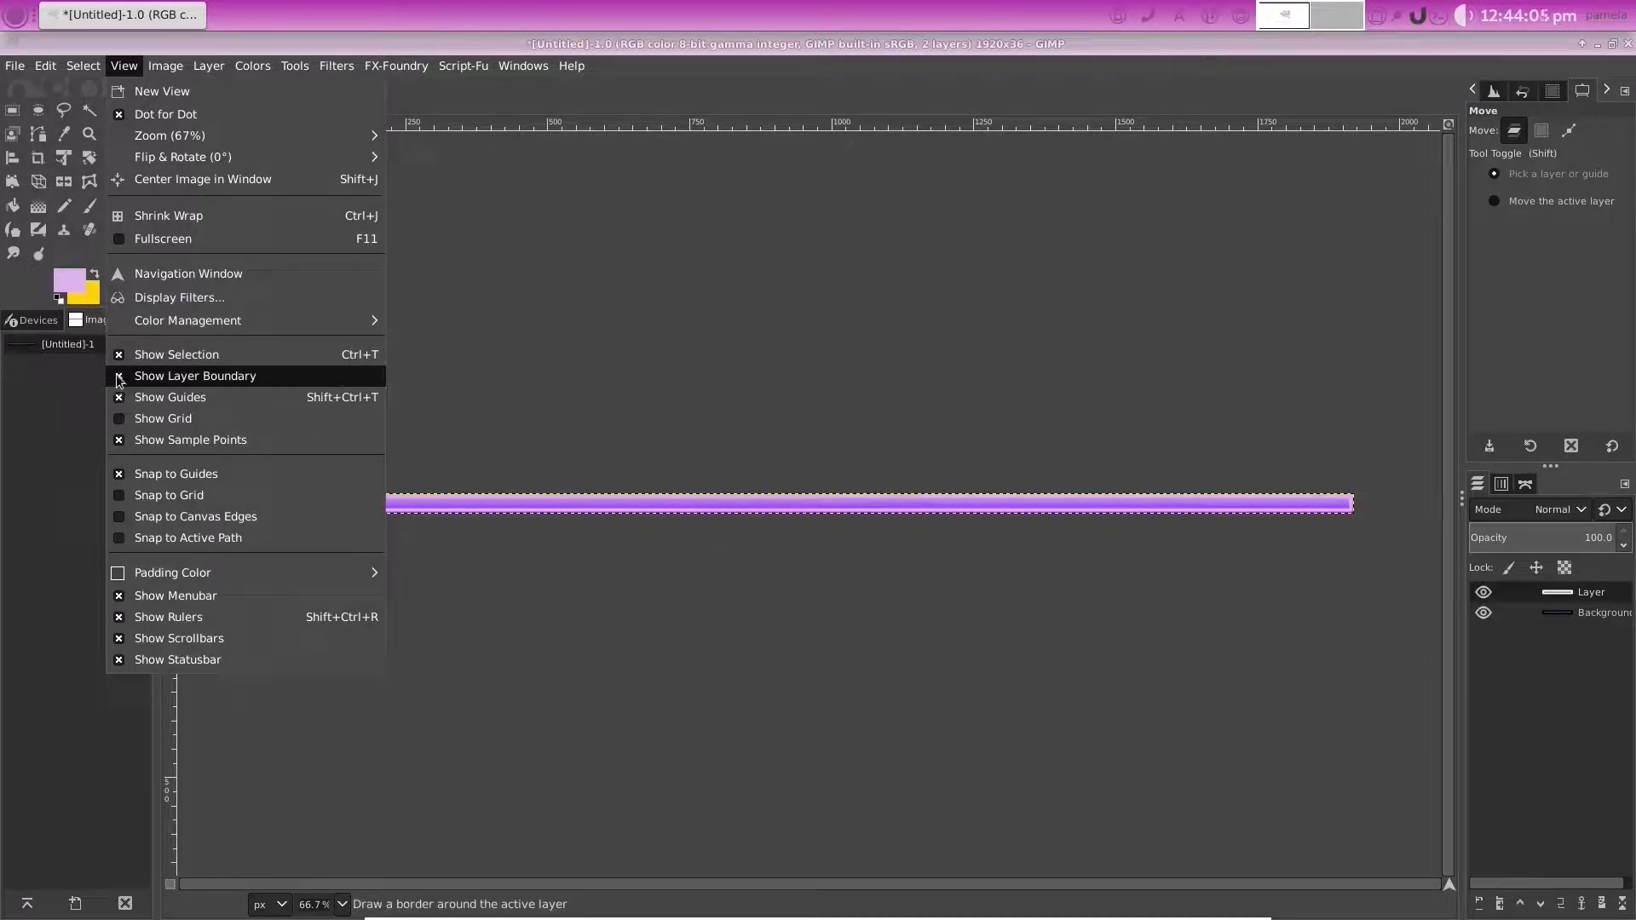
click(120, 378)
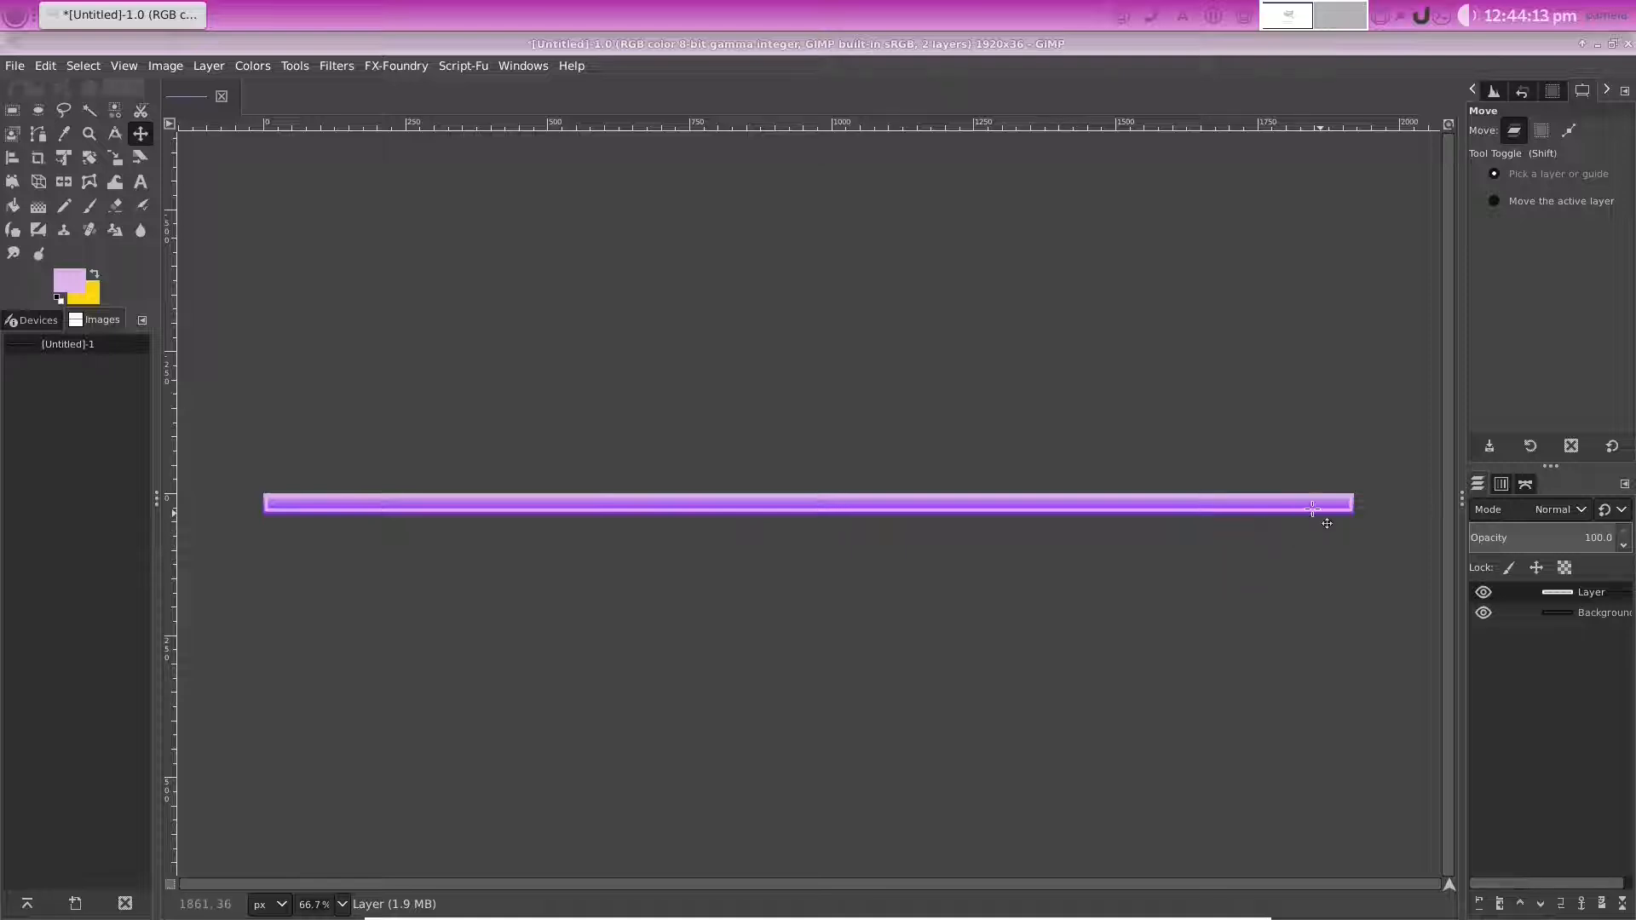
click(13, 66)
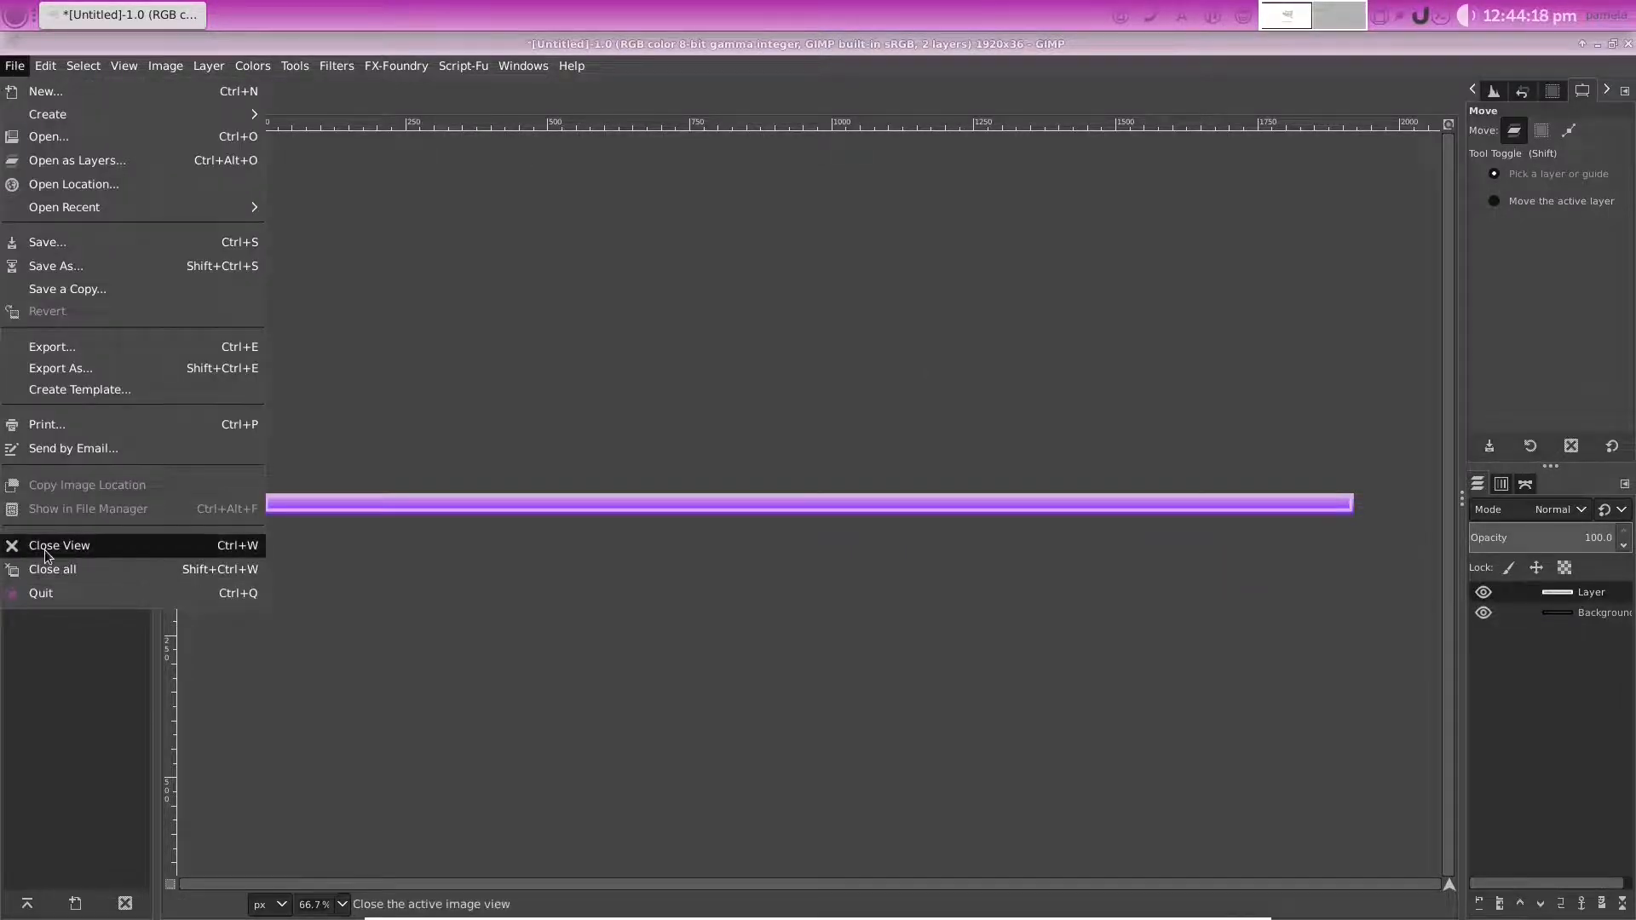
click(70, 370)
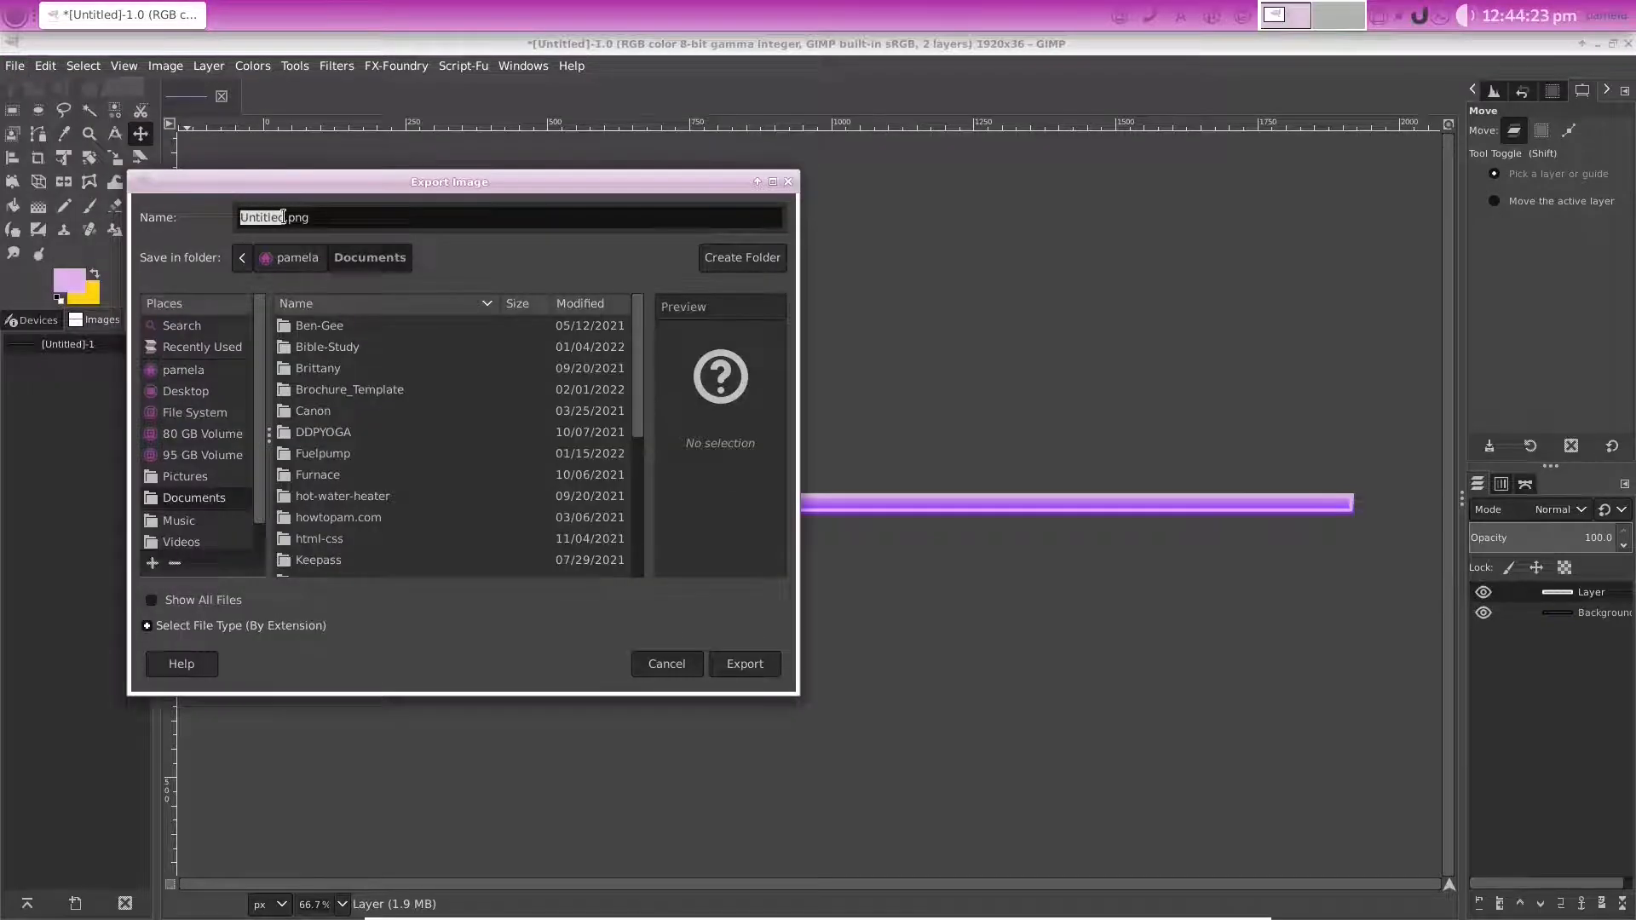
text(My)
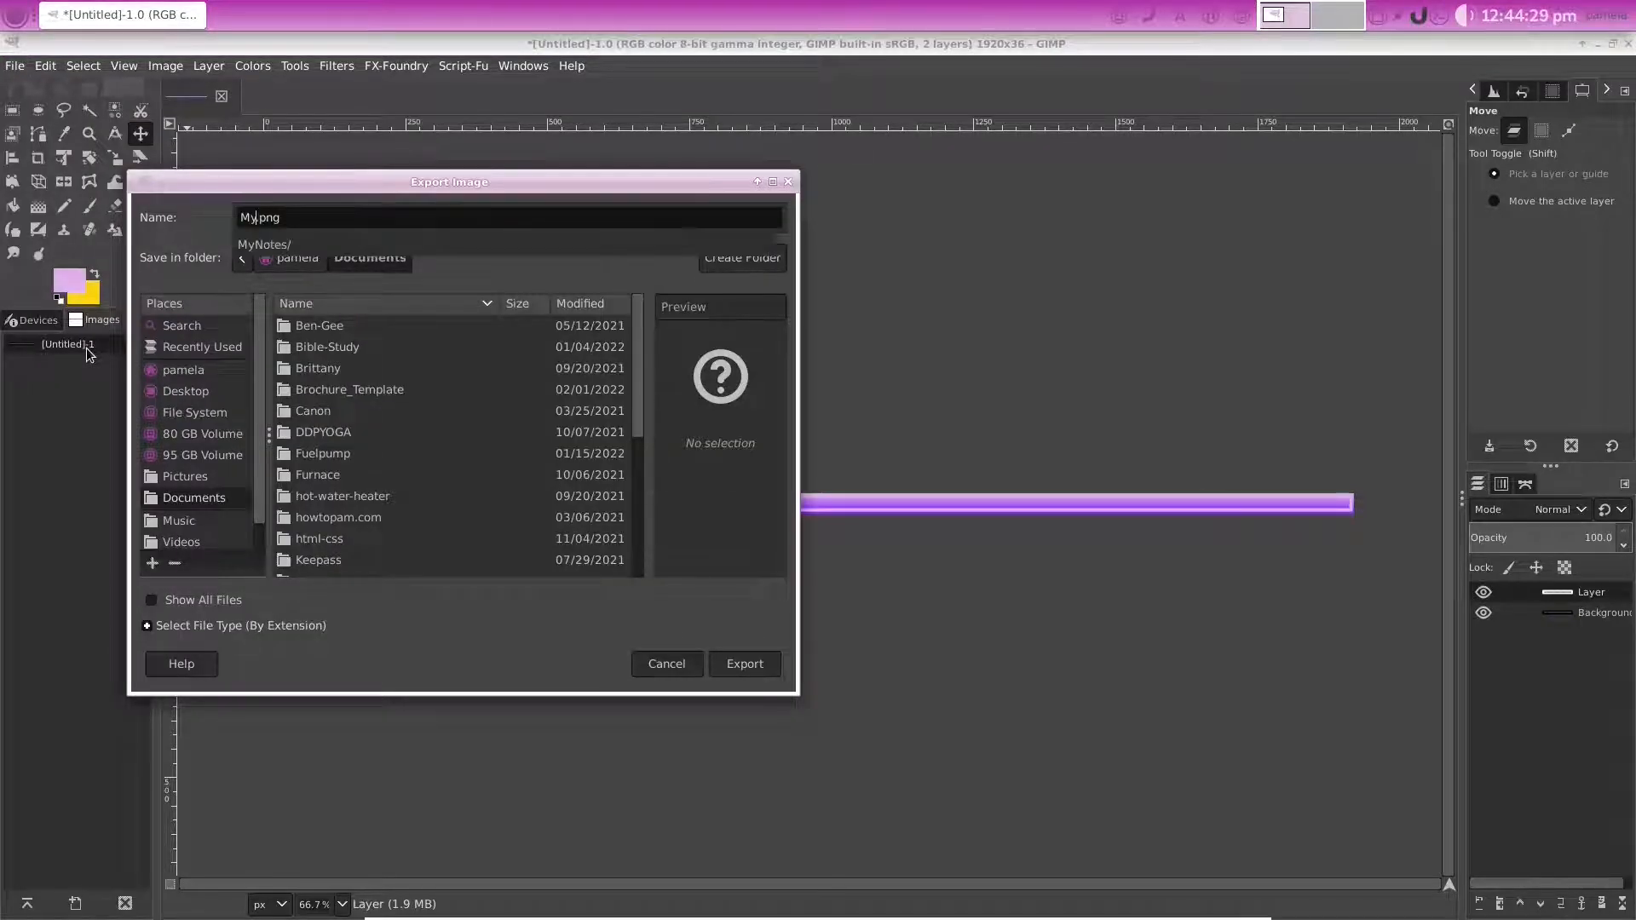
text(_Panel)
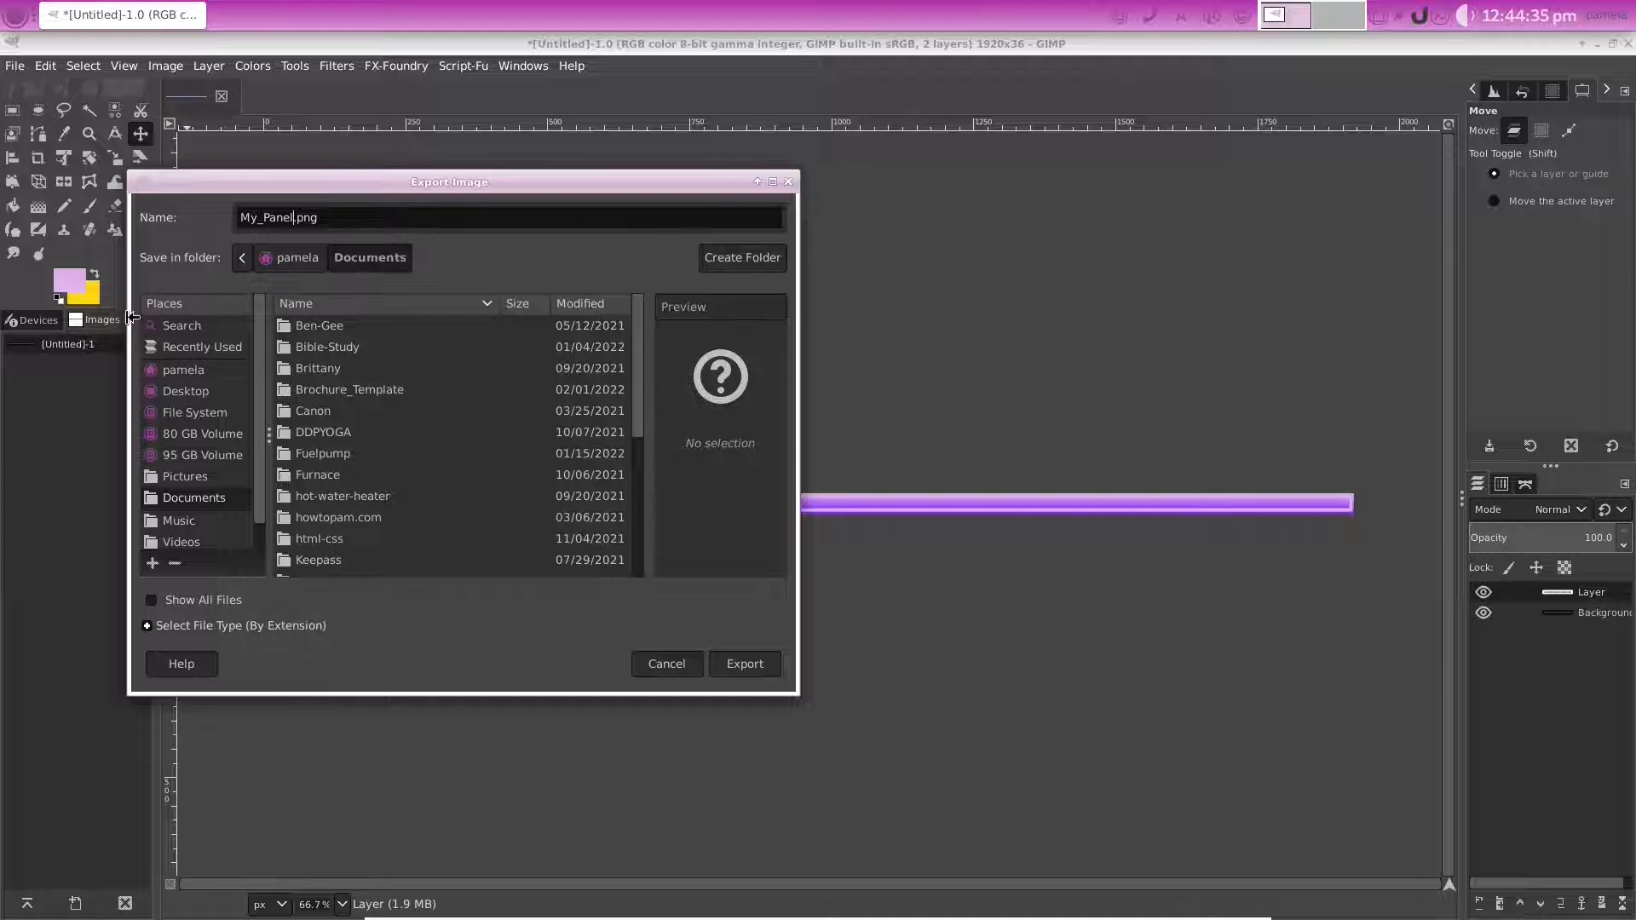
click(192, 391)
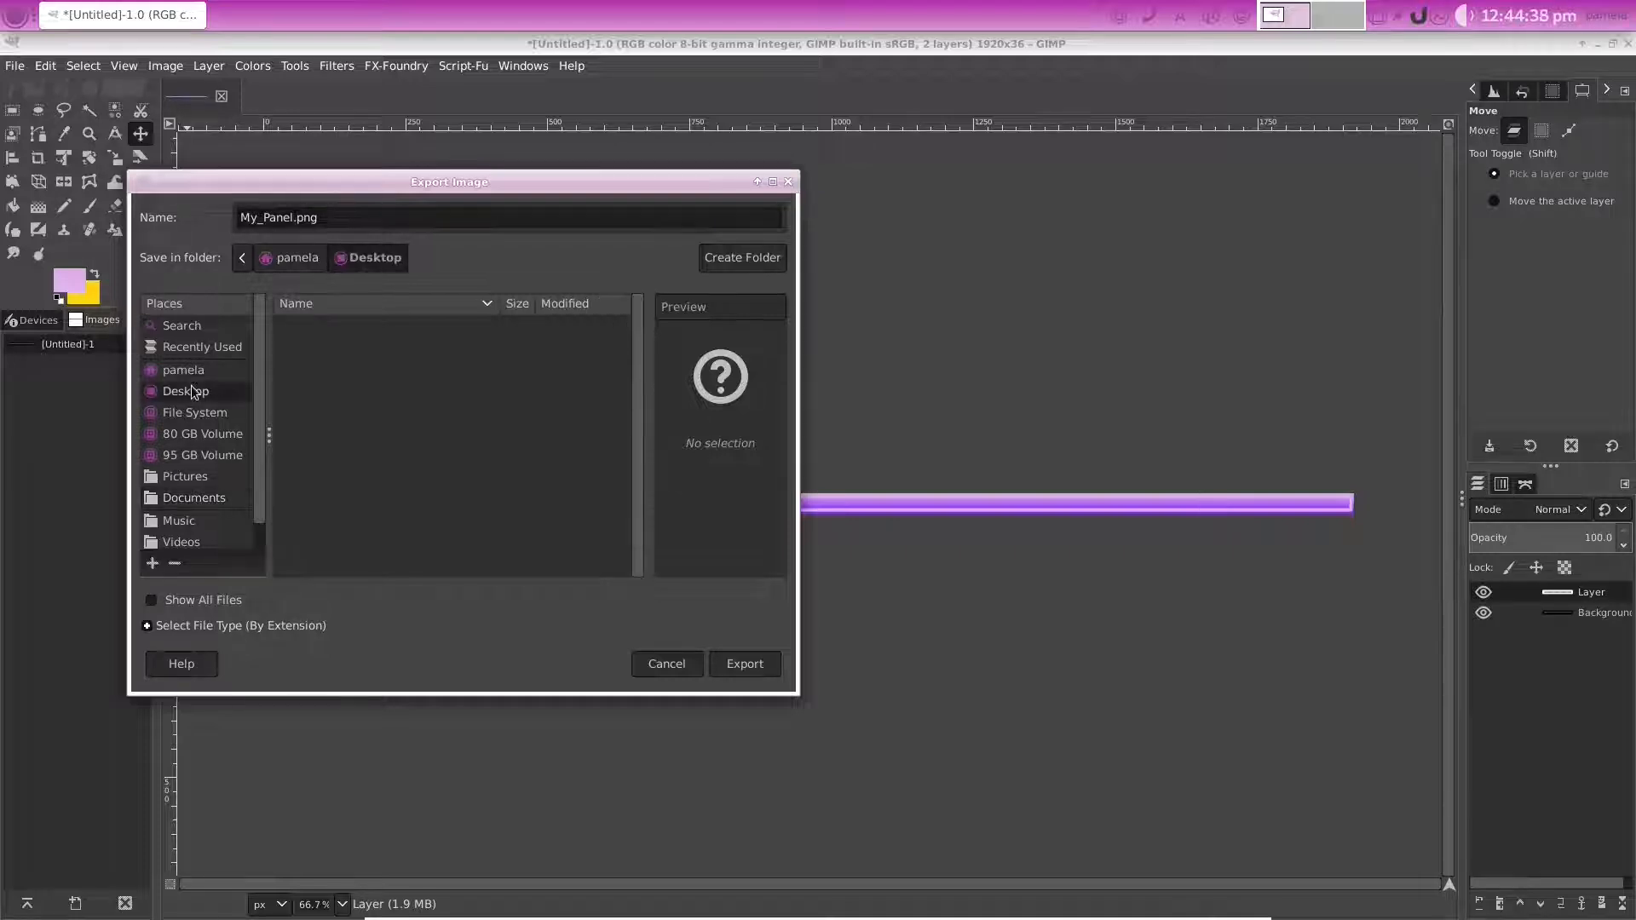
click(741, 668)
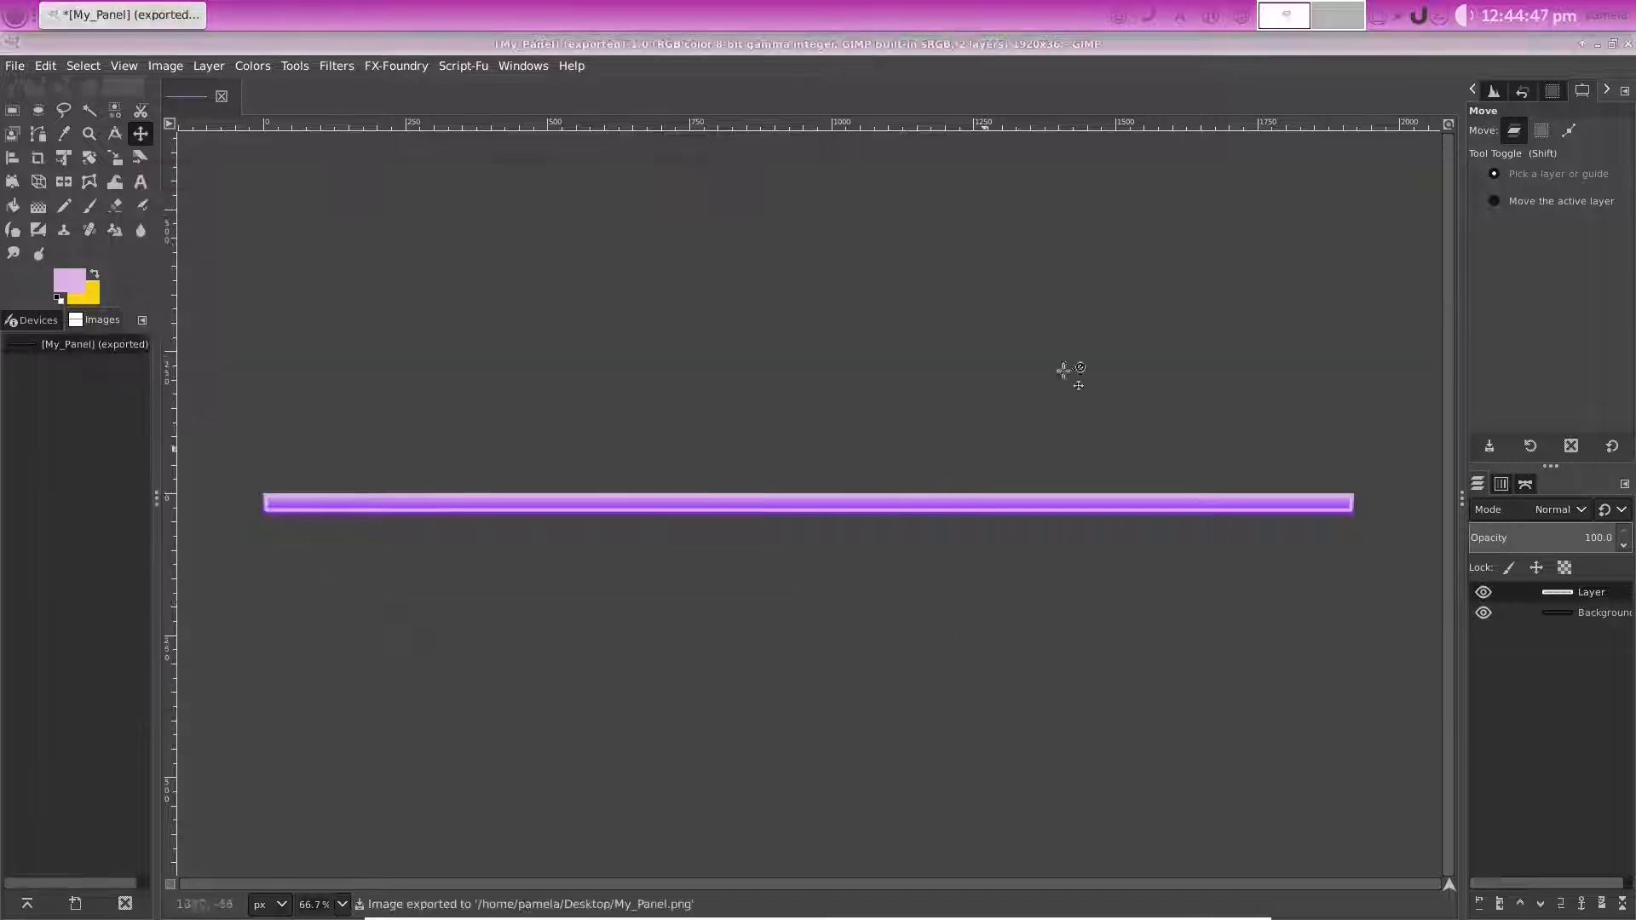
Roll up the image window and open the preferences of the desktop's top panel, with Background image as the background style
double_click(1365, 47)
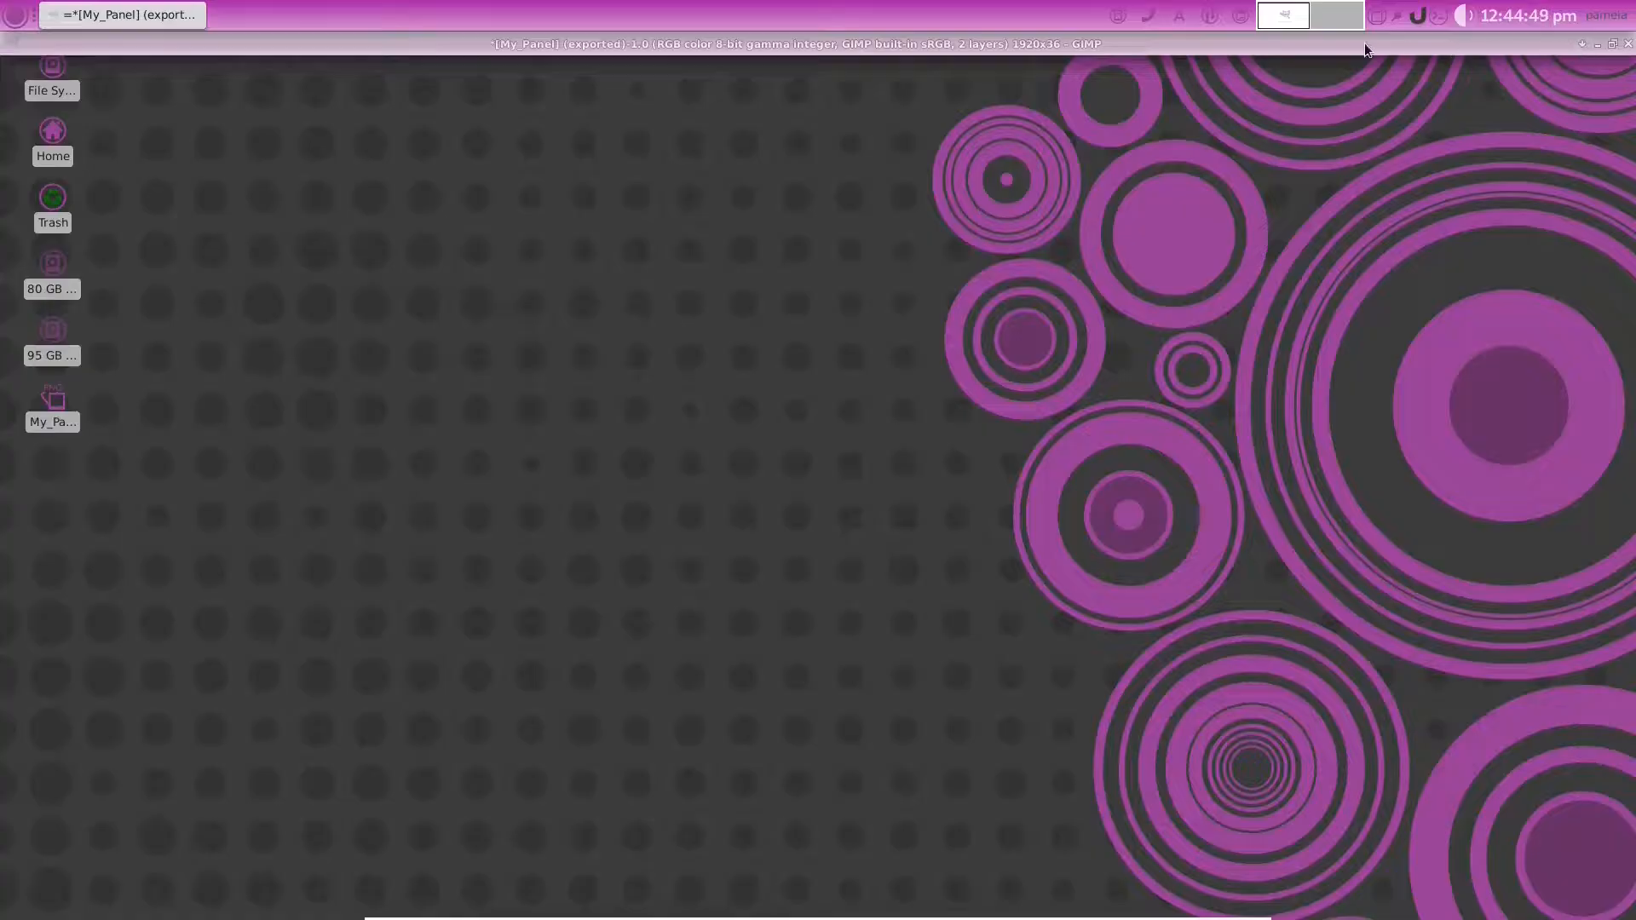
right_click(947, 20)
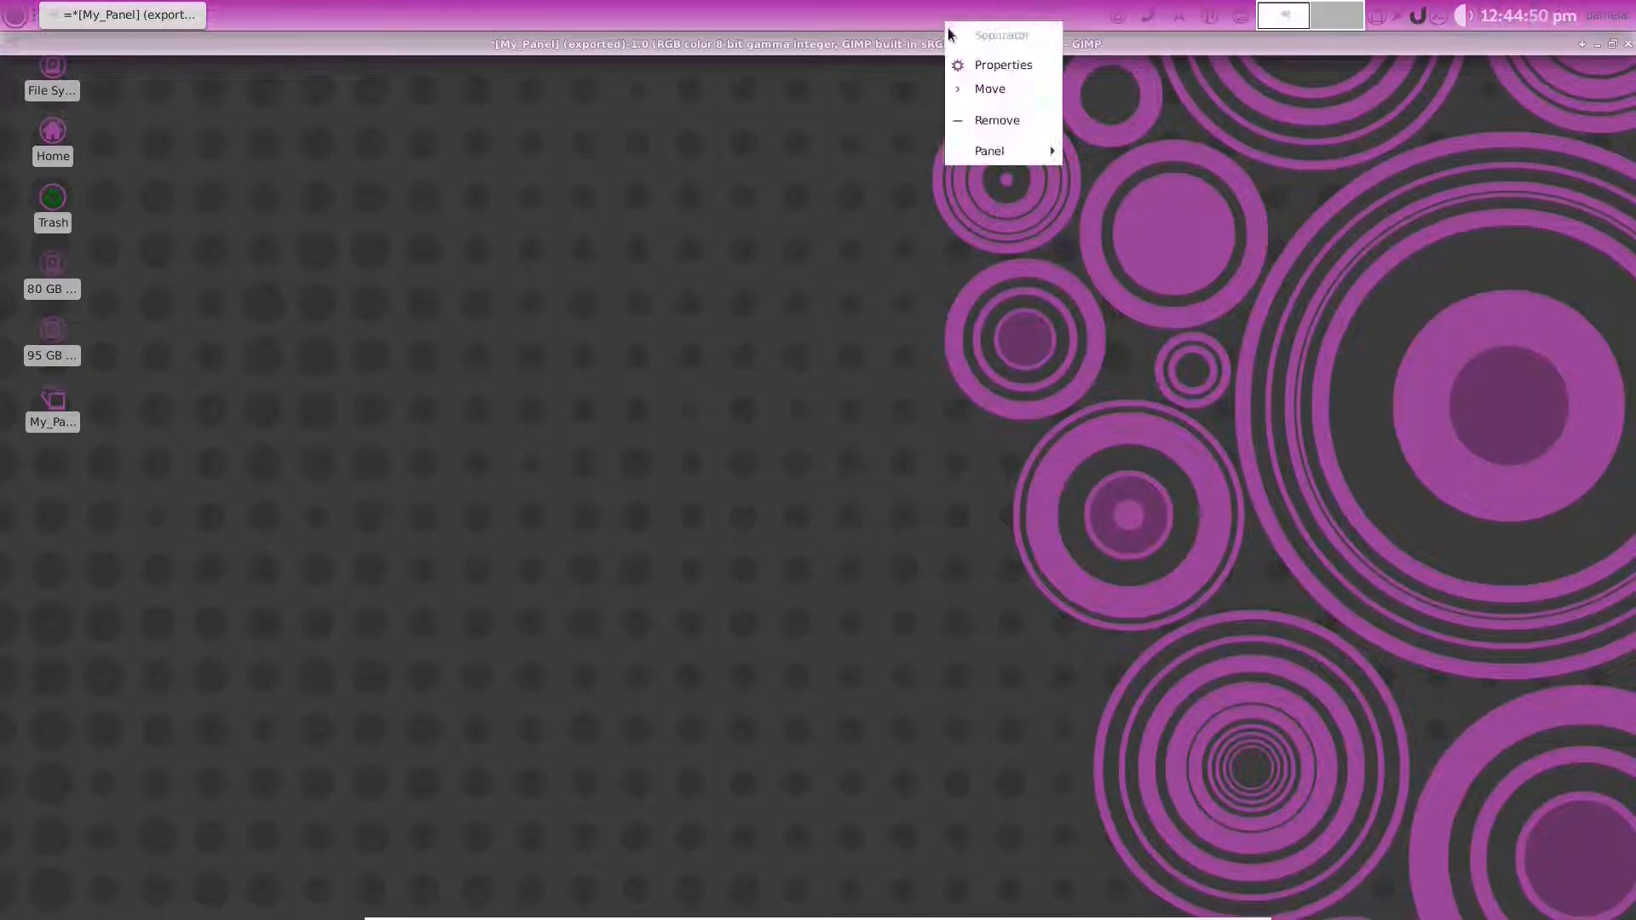
mouse_move(1010, 160)
click(1126, 175)
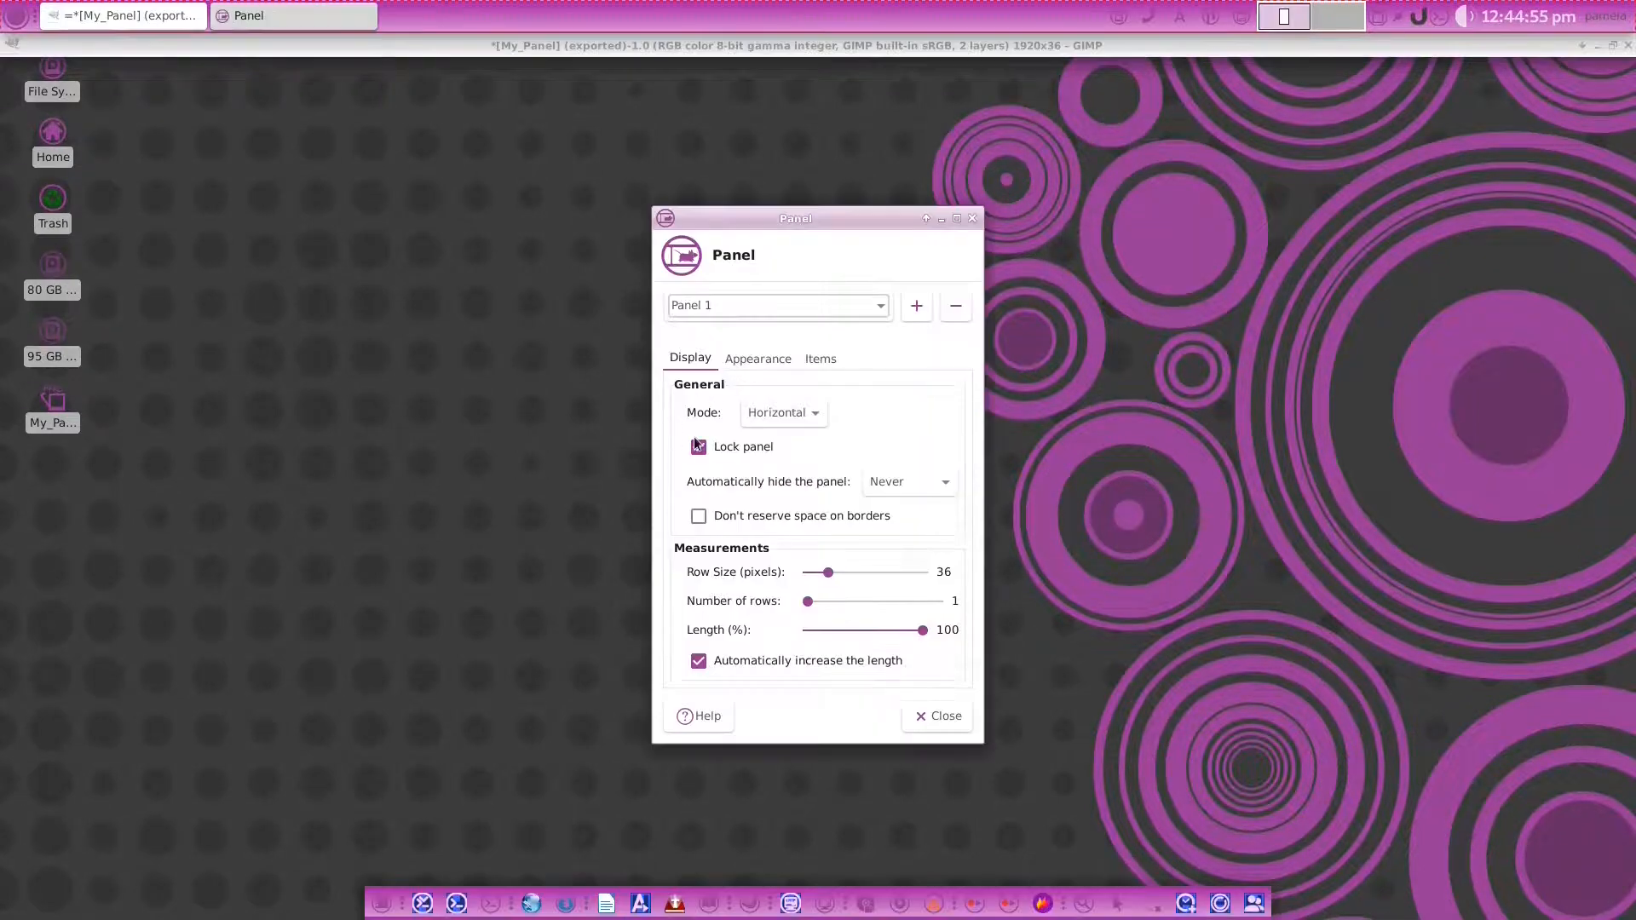
click(756, 360)
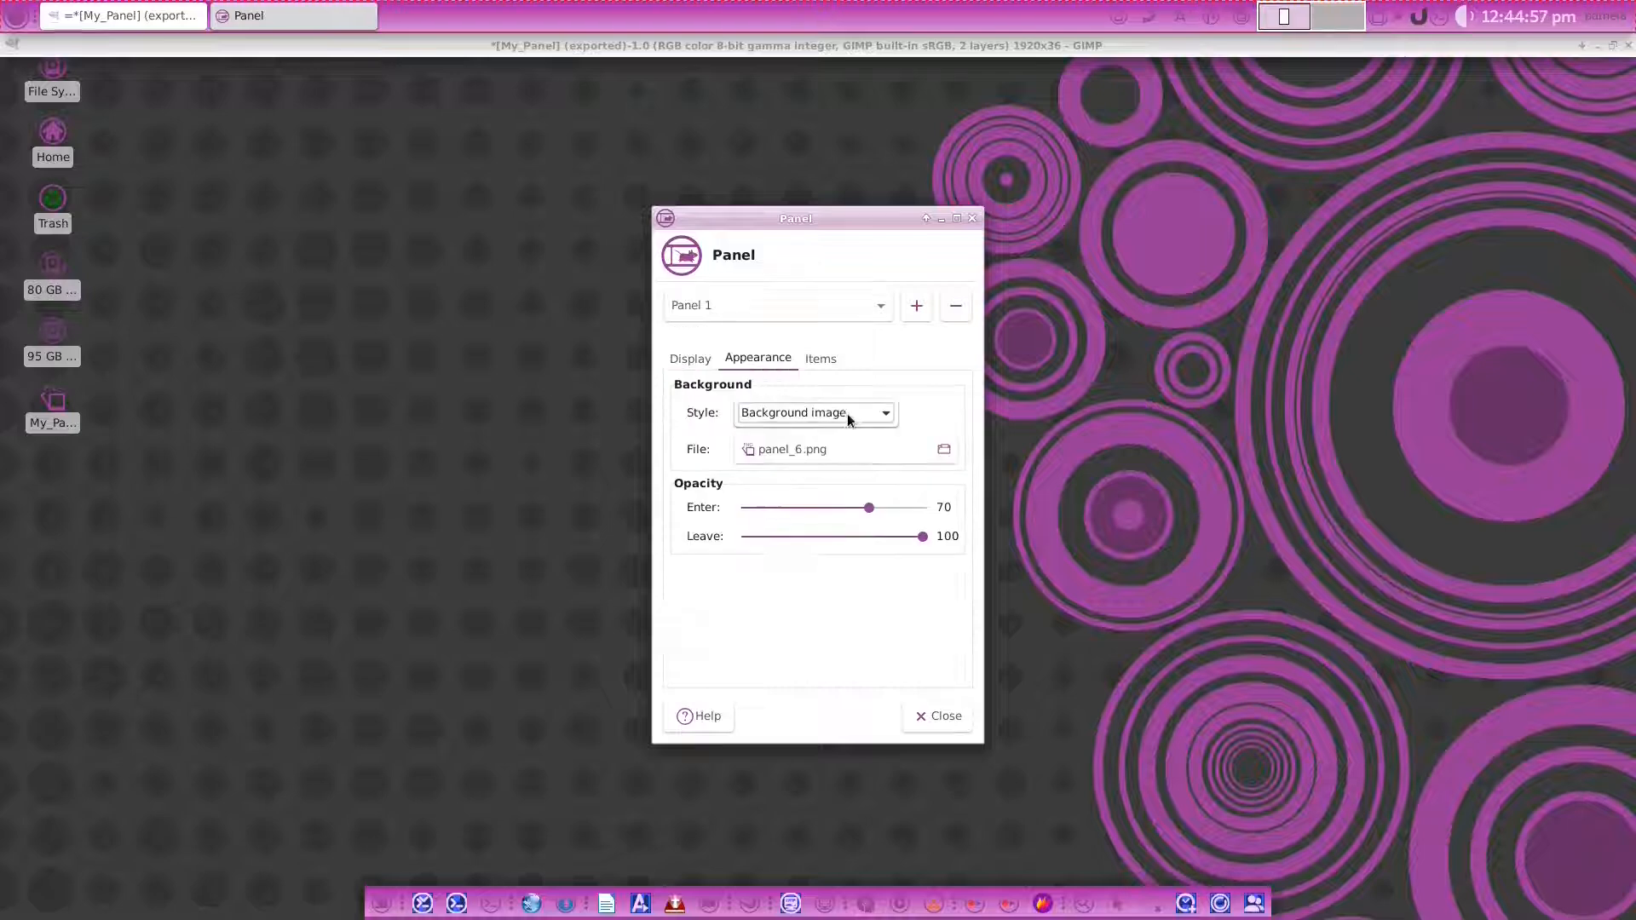
click(847, 416)
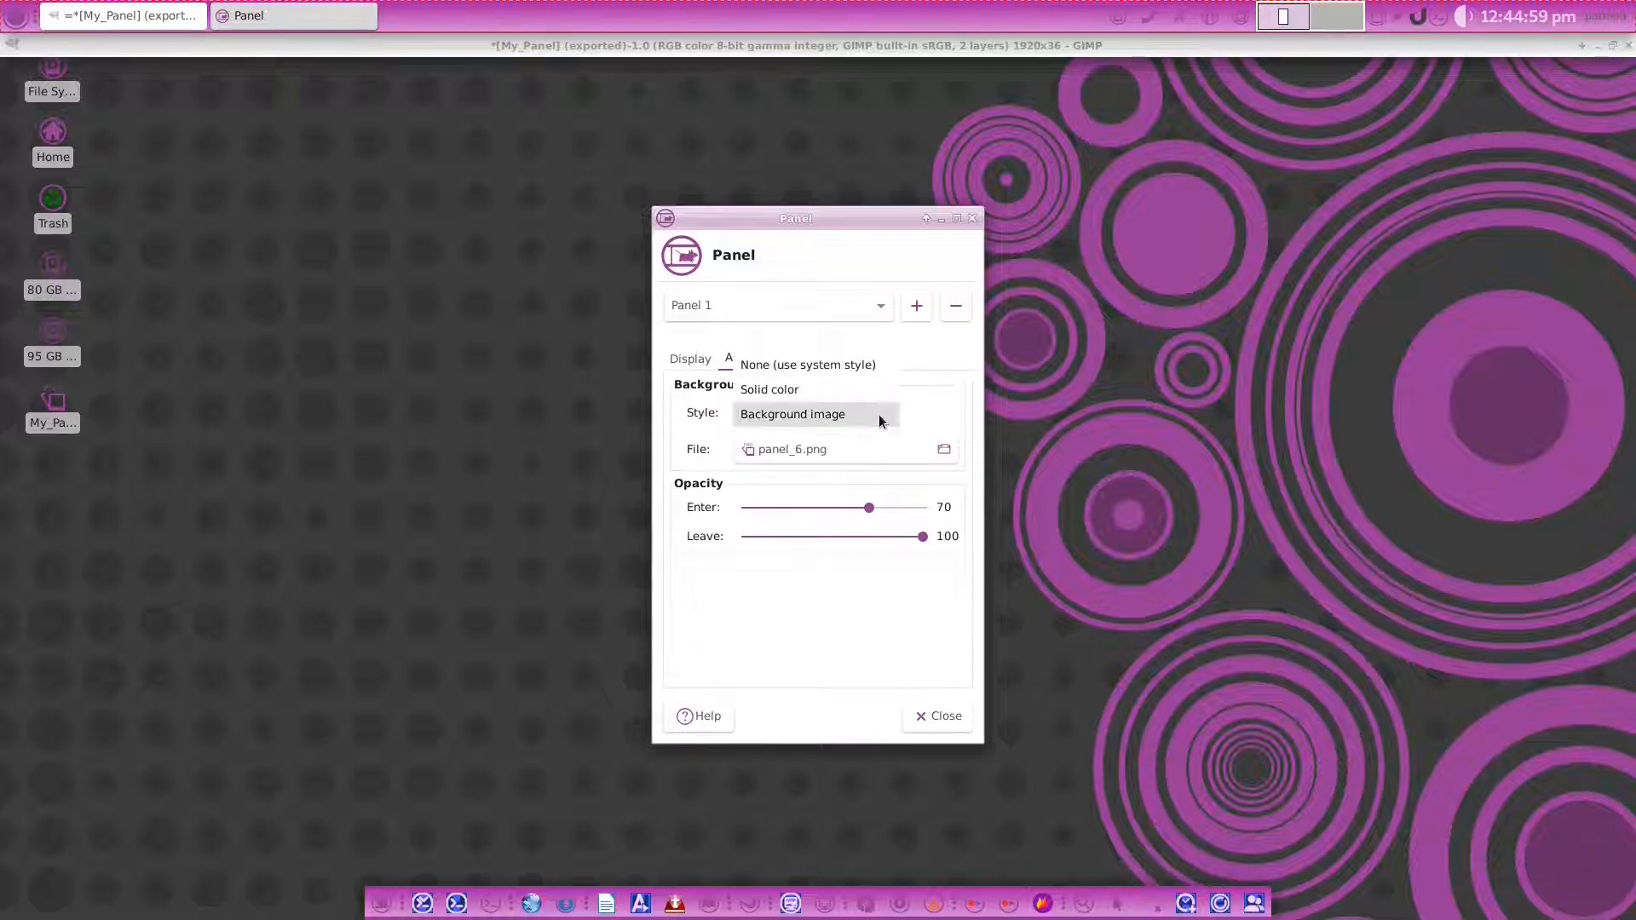
click(878, 414)
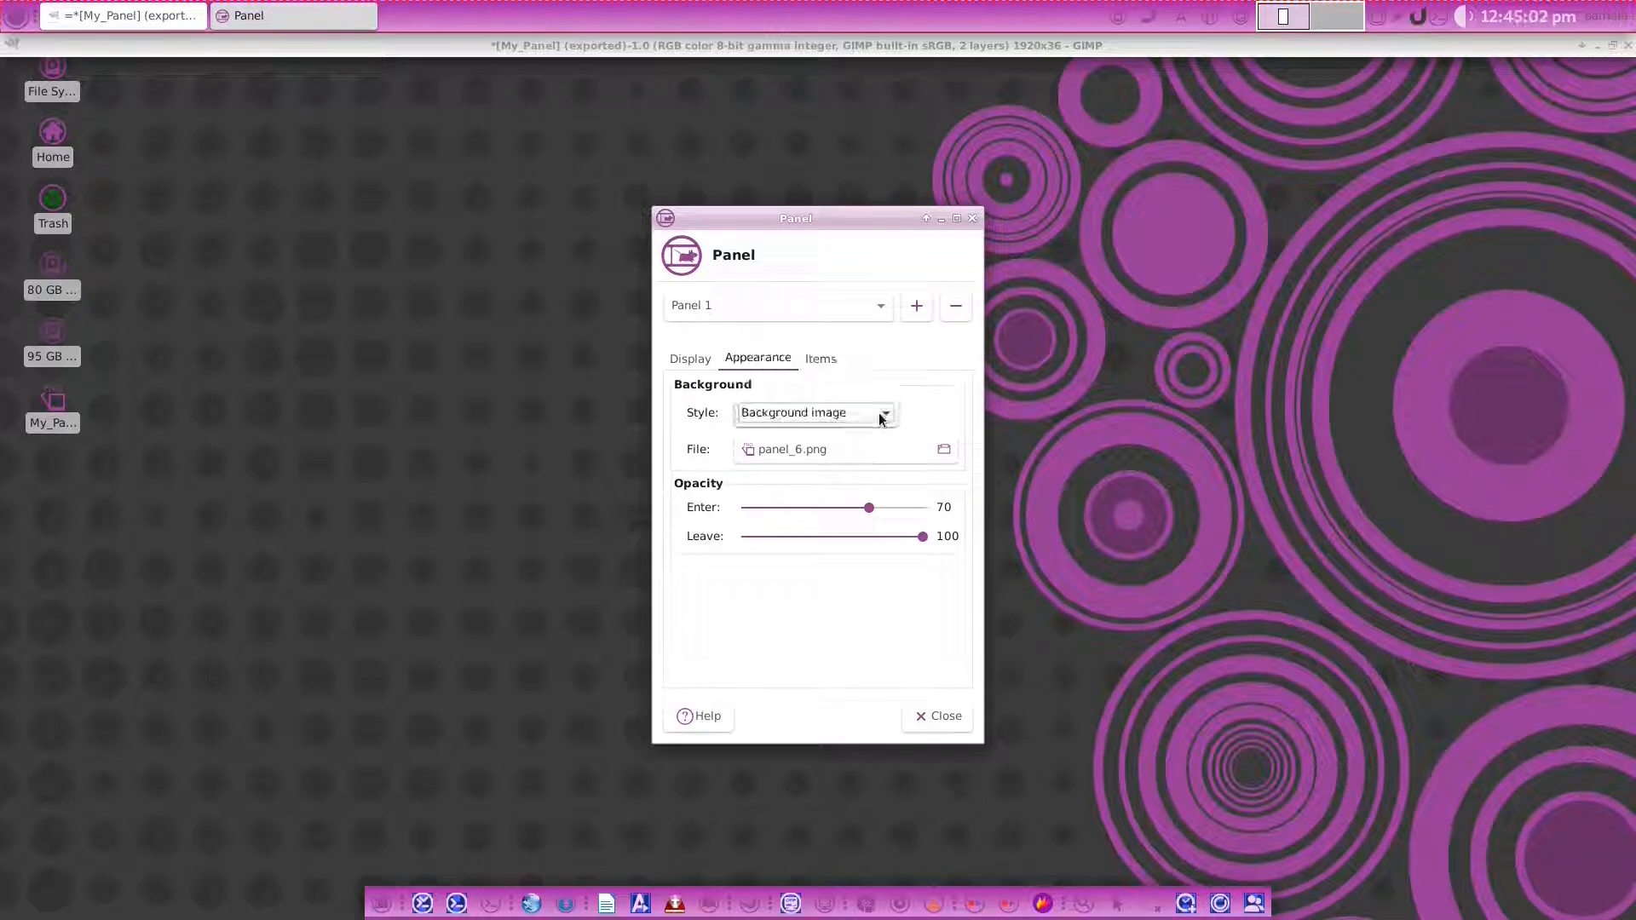
Use My_Panel.png from the Desktop folder as Panel 1's background image and close the panel preferences
click(943, 451)
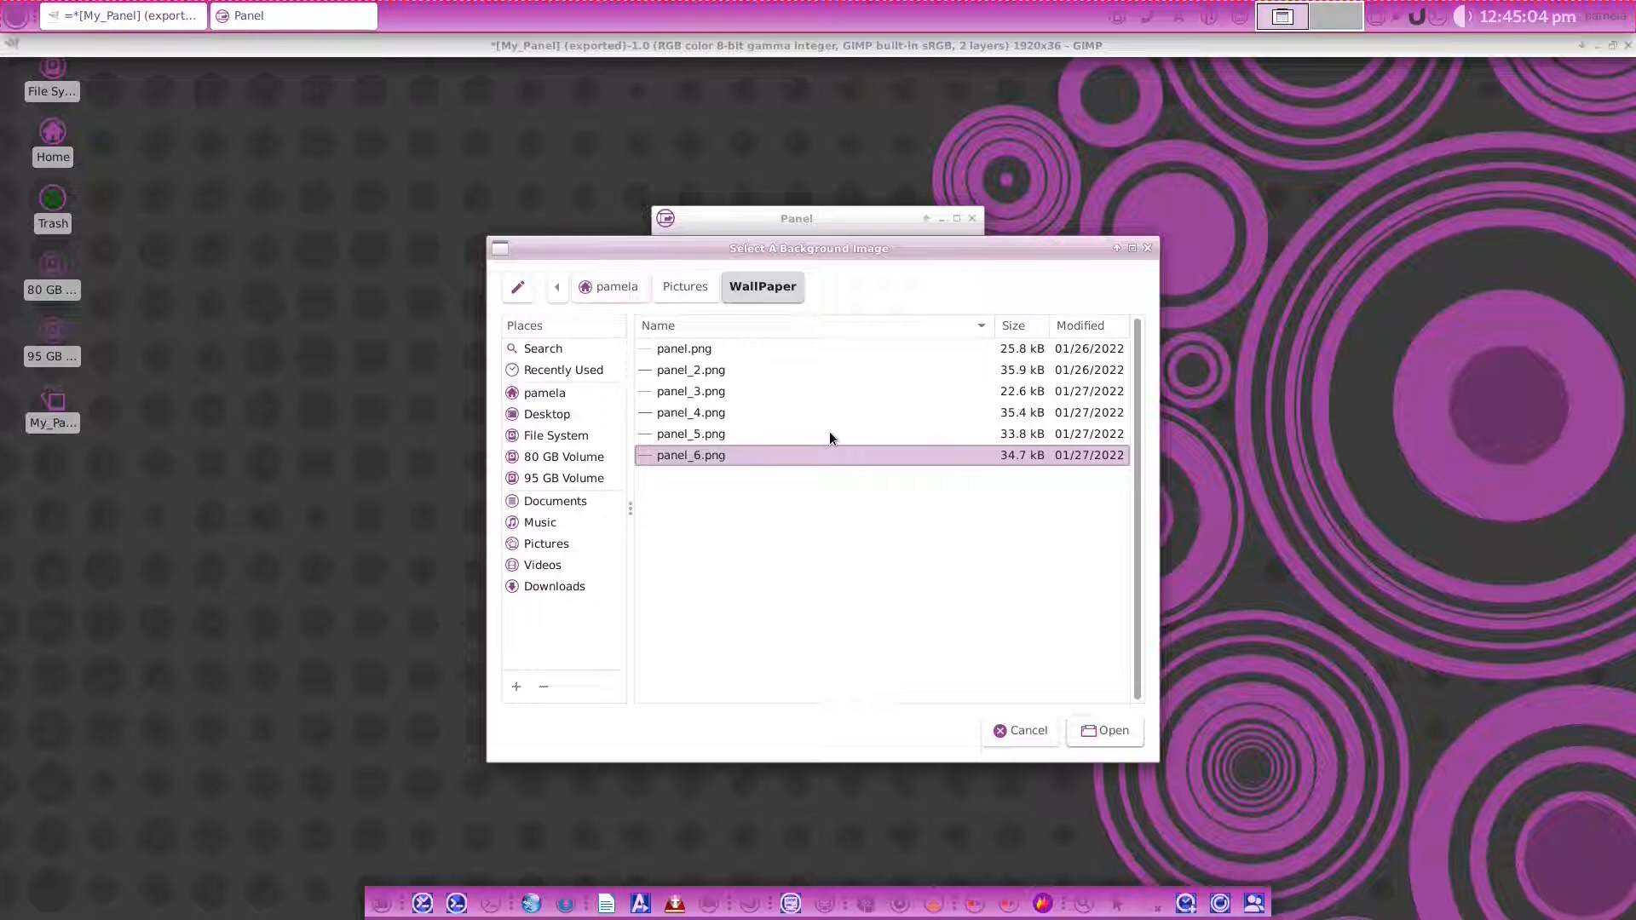
click(639, 287)
double_click(694, 350)
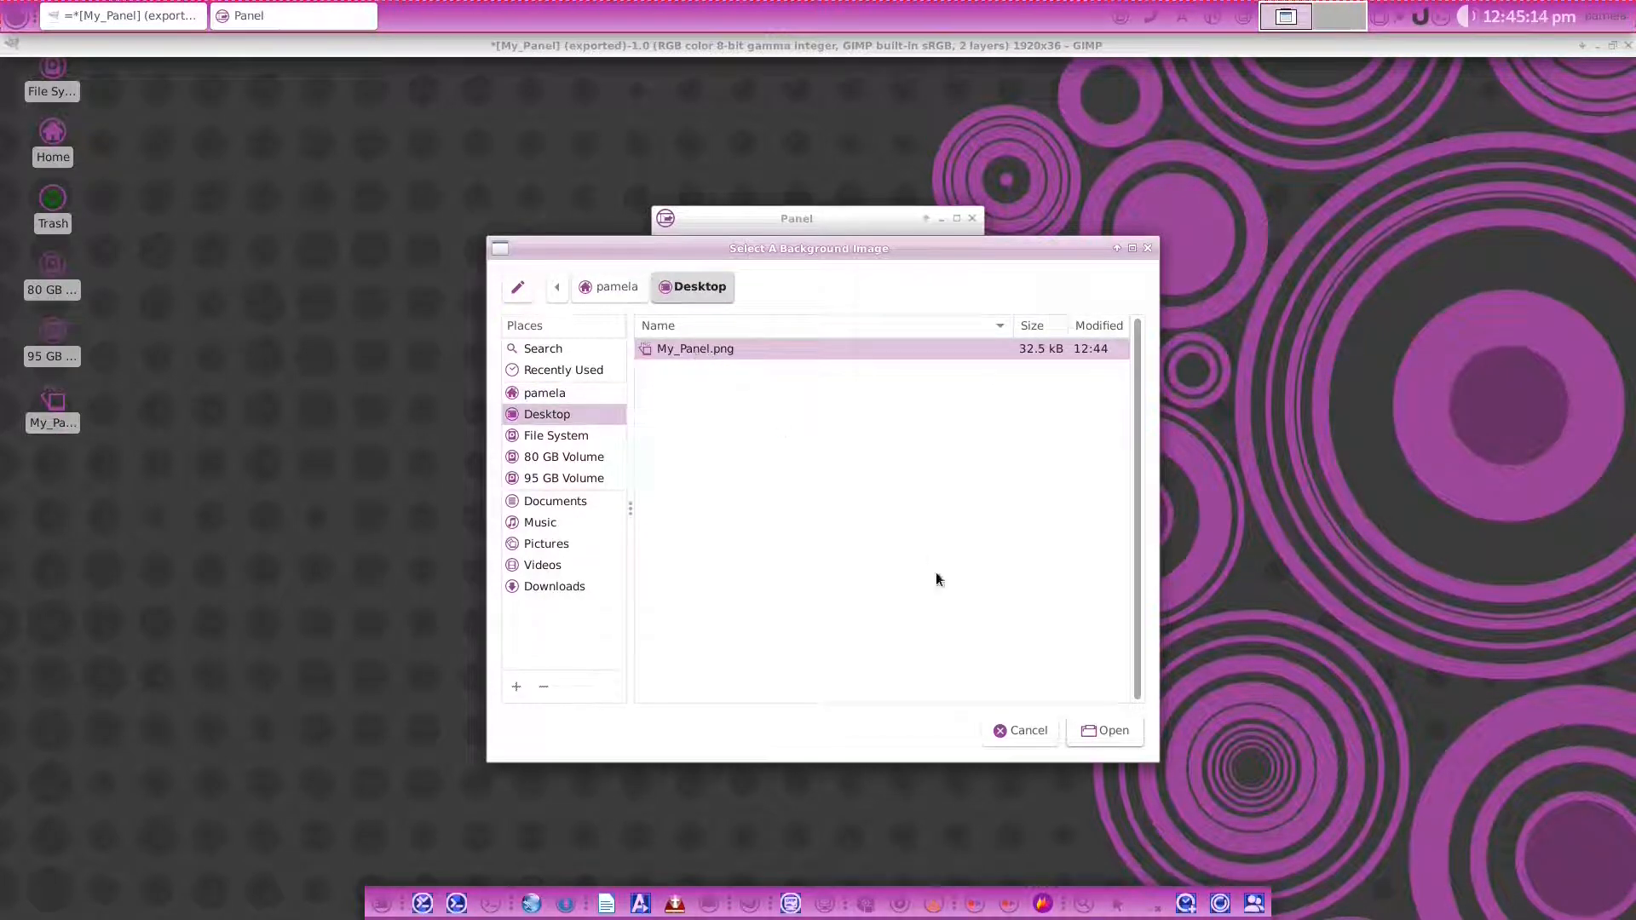
click(1105, 729)
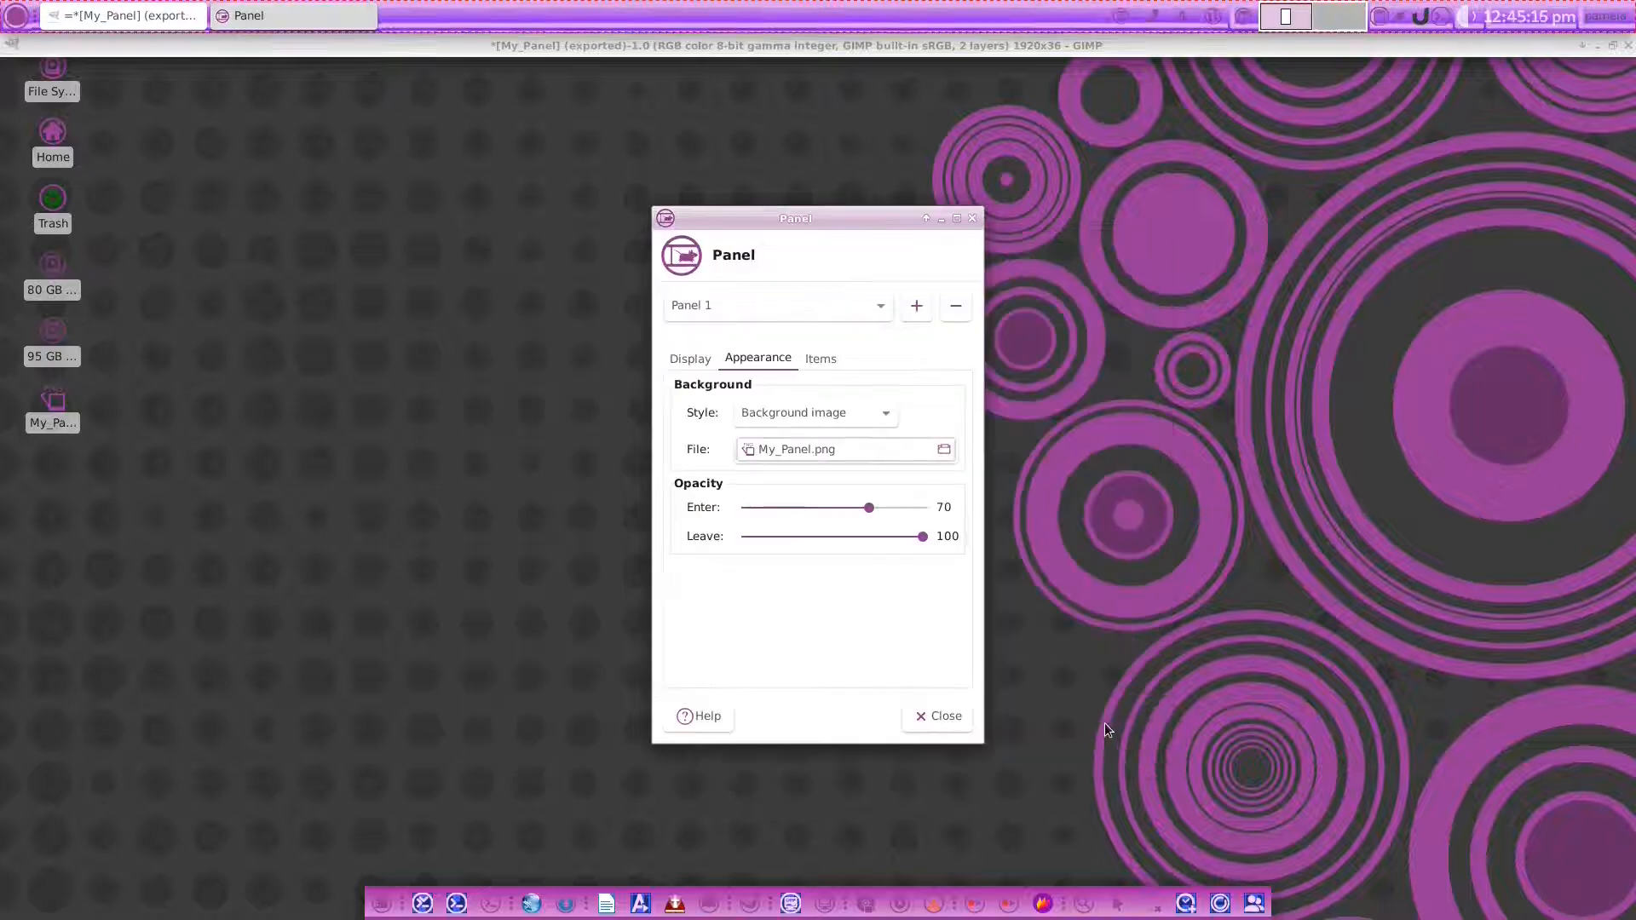
click(946, 715)
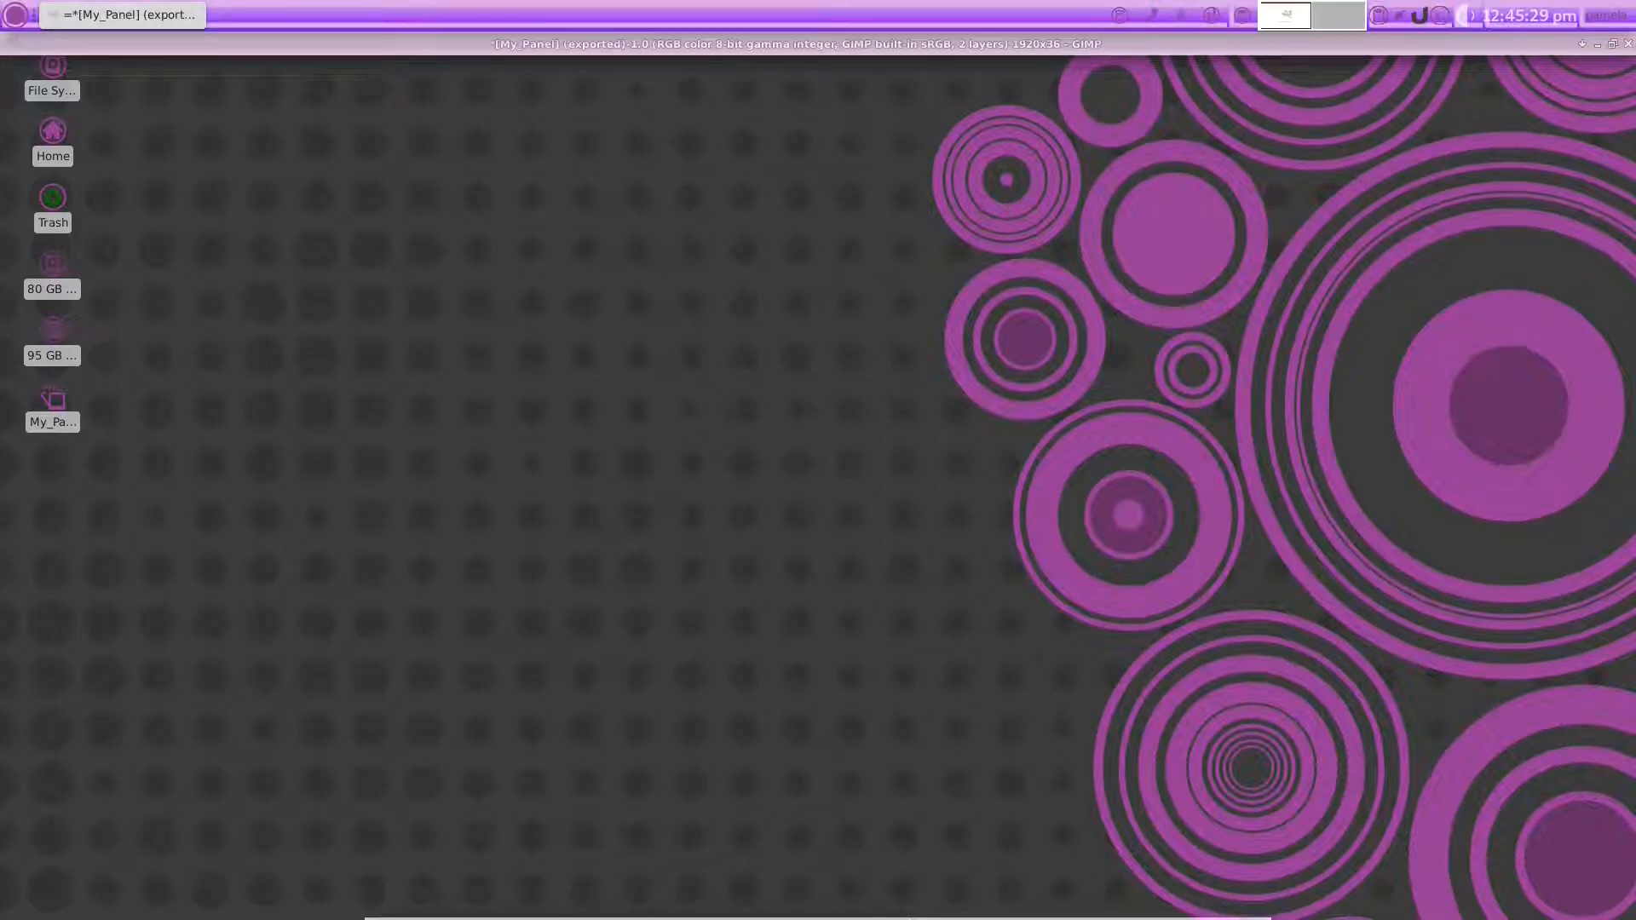
Open the file manager and browse the htp folder inside Pictures
mouse_move(992, 910)
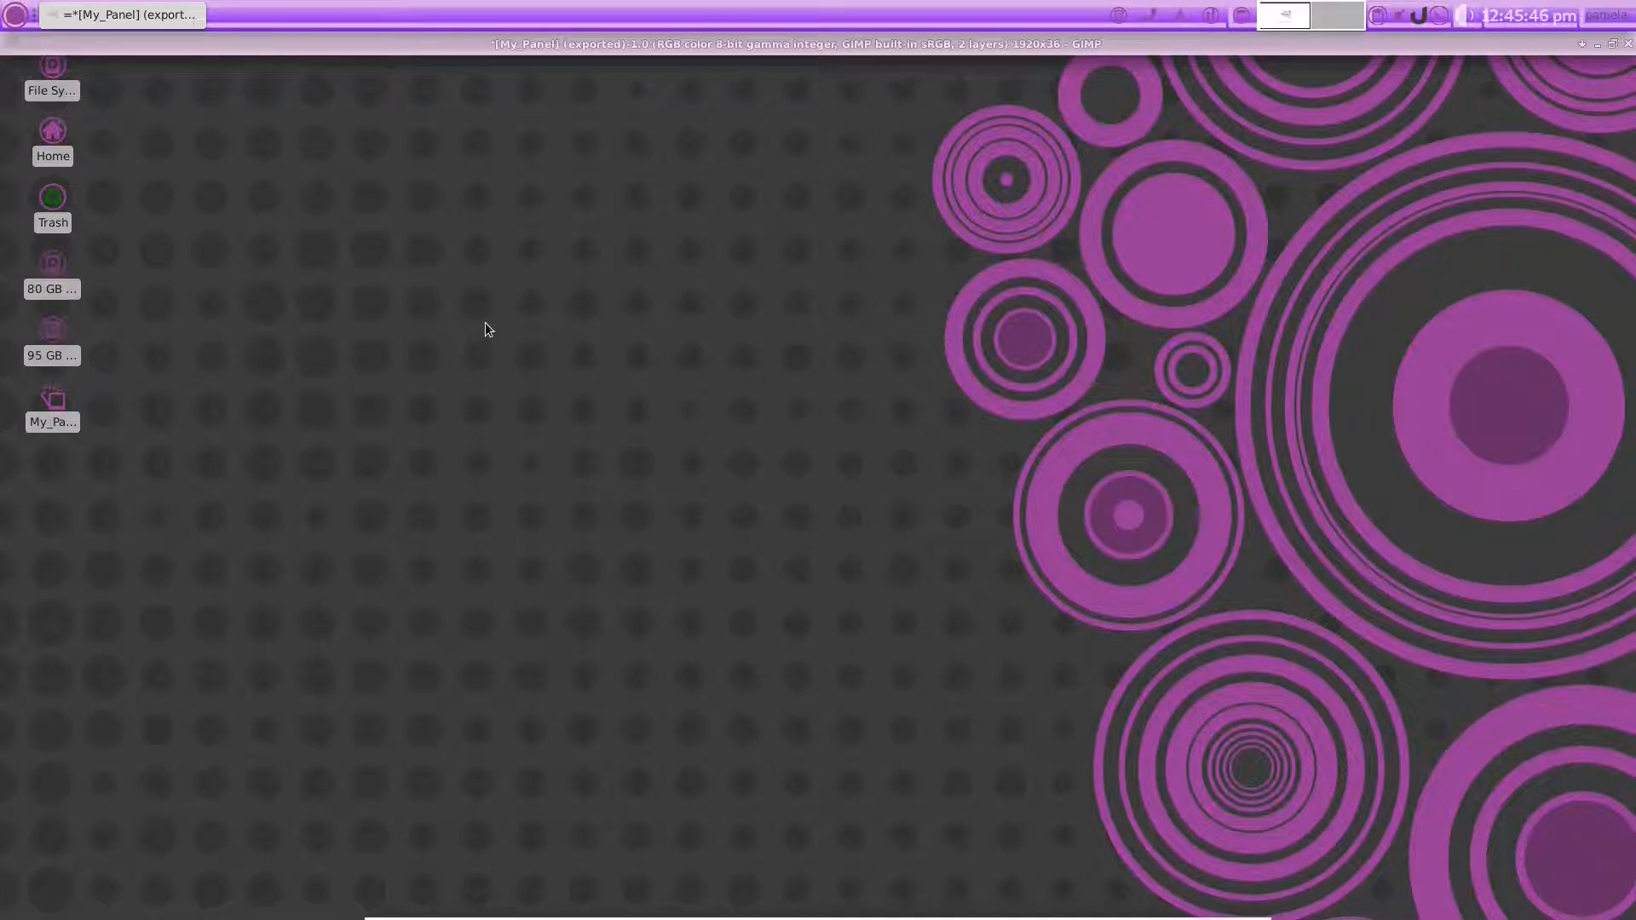
key(super+e)
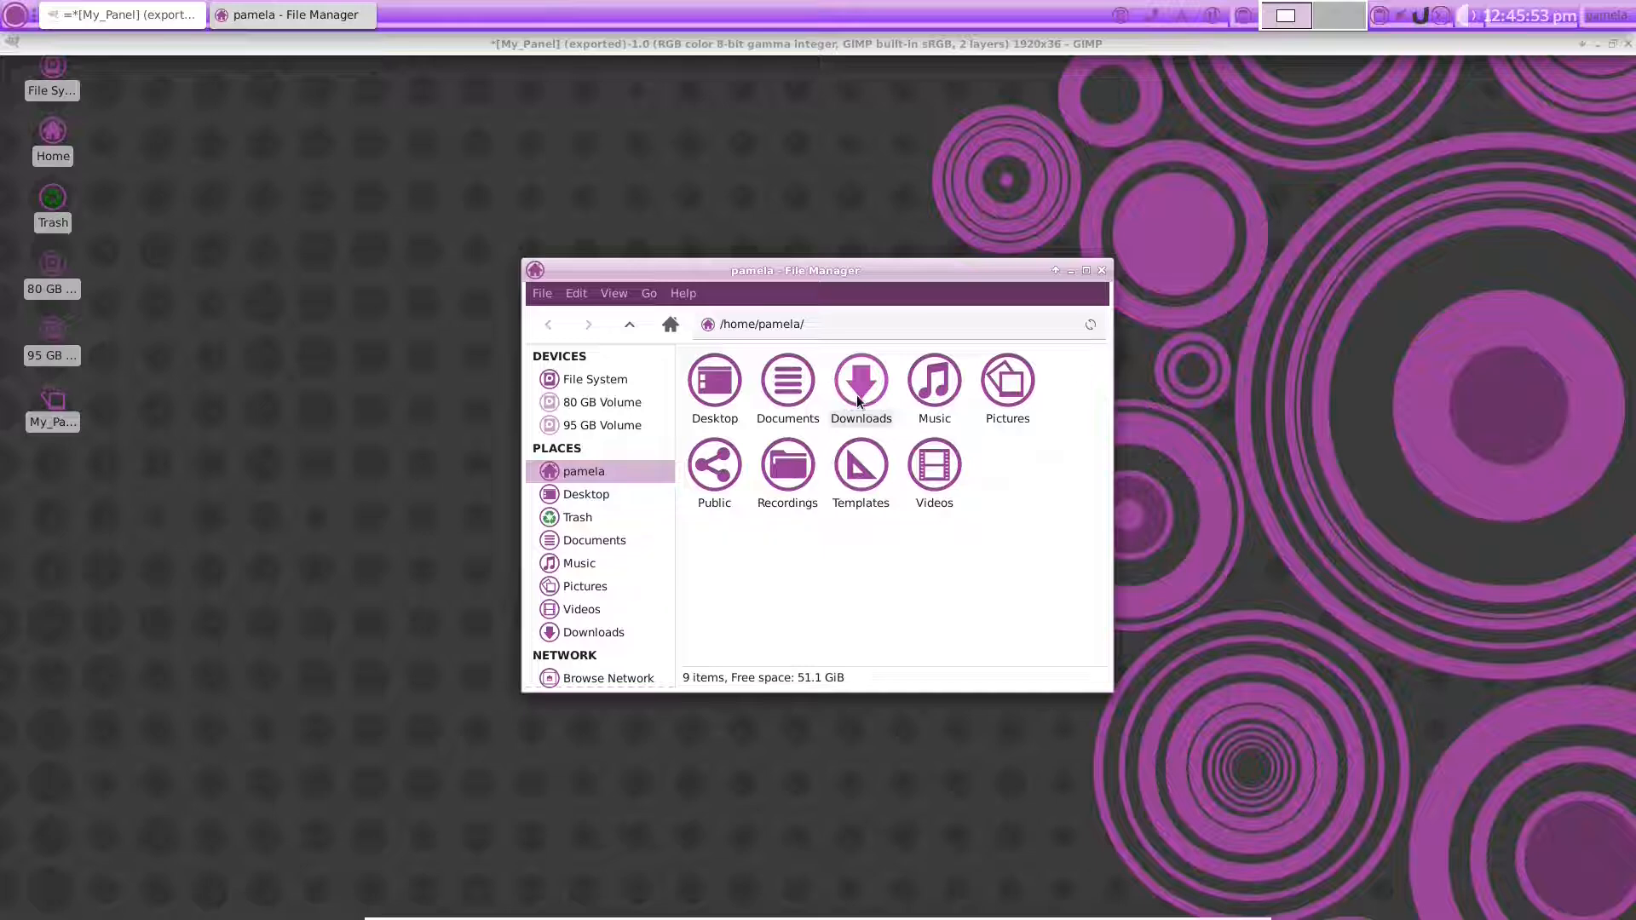
double_click(1007, 384)
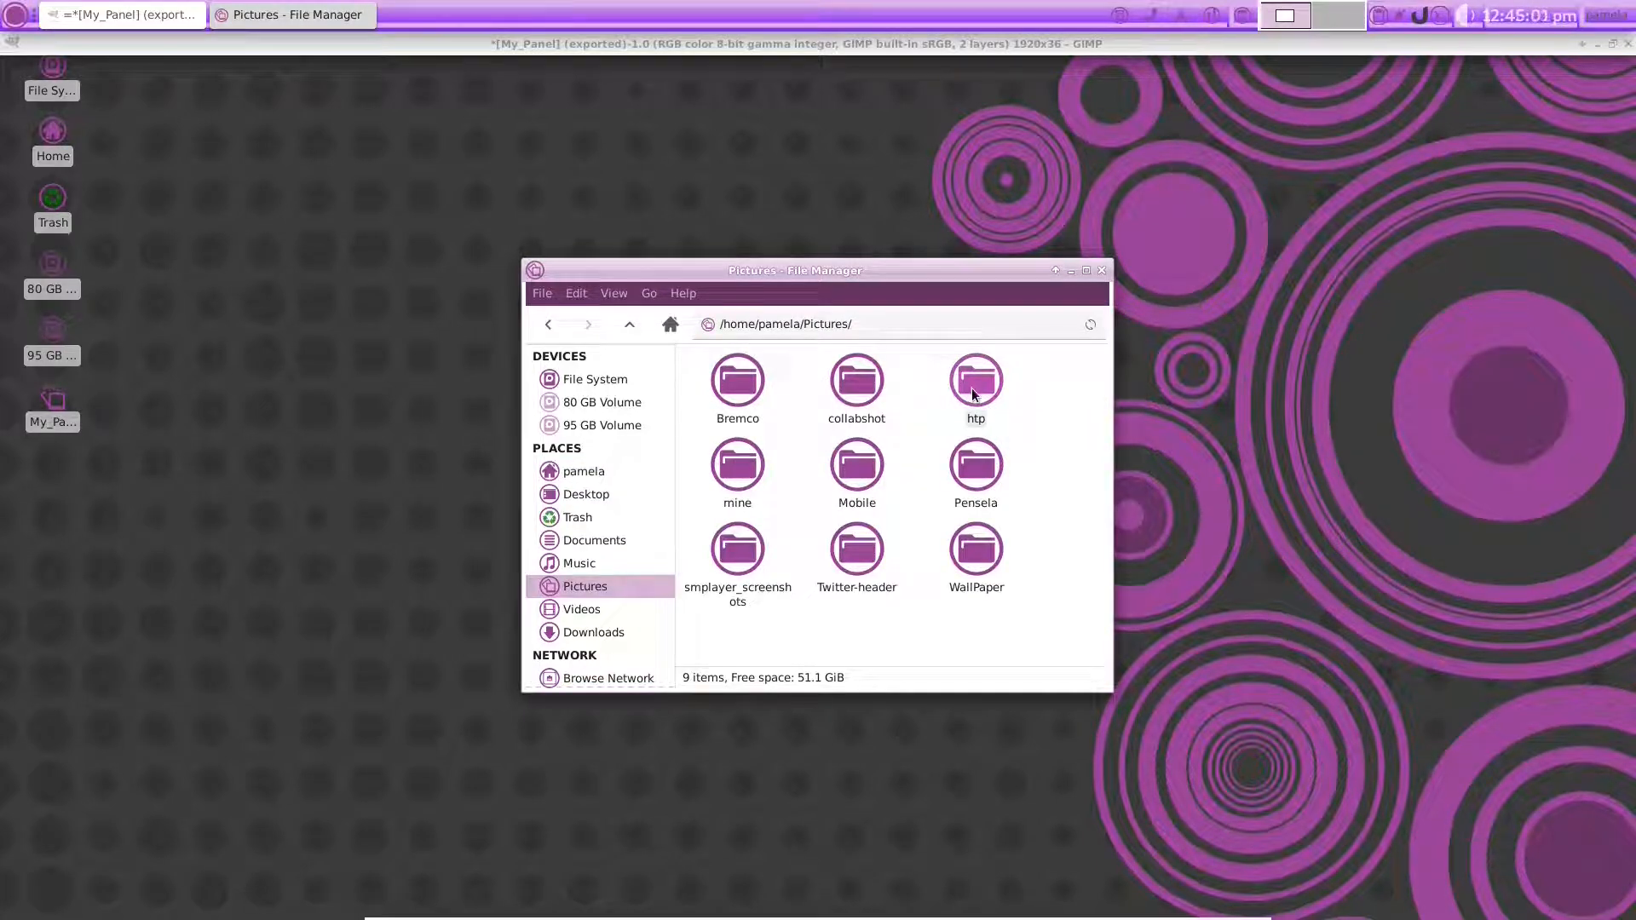
double_click(973, 387)
scroll(910, 516, down, 3)
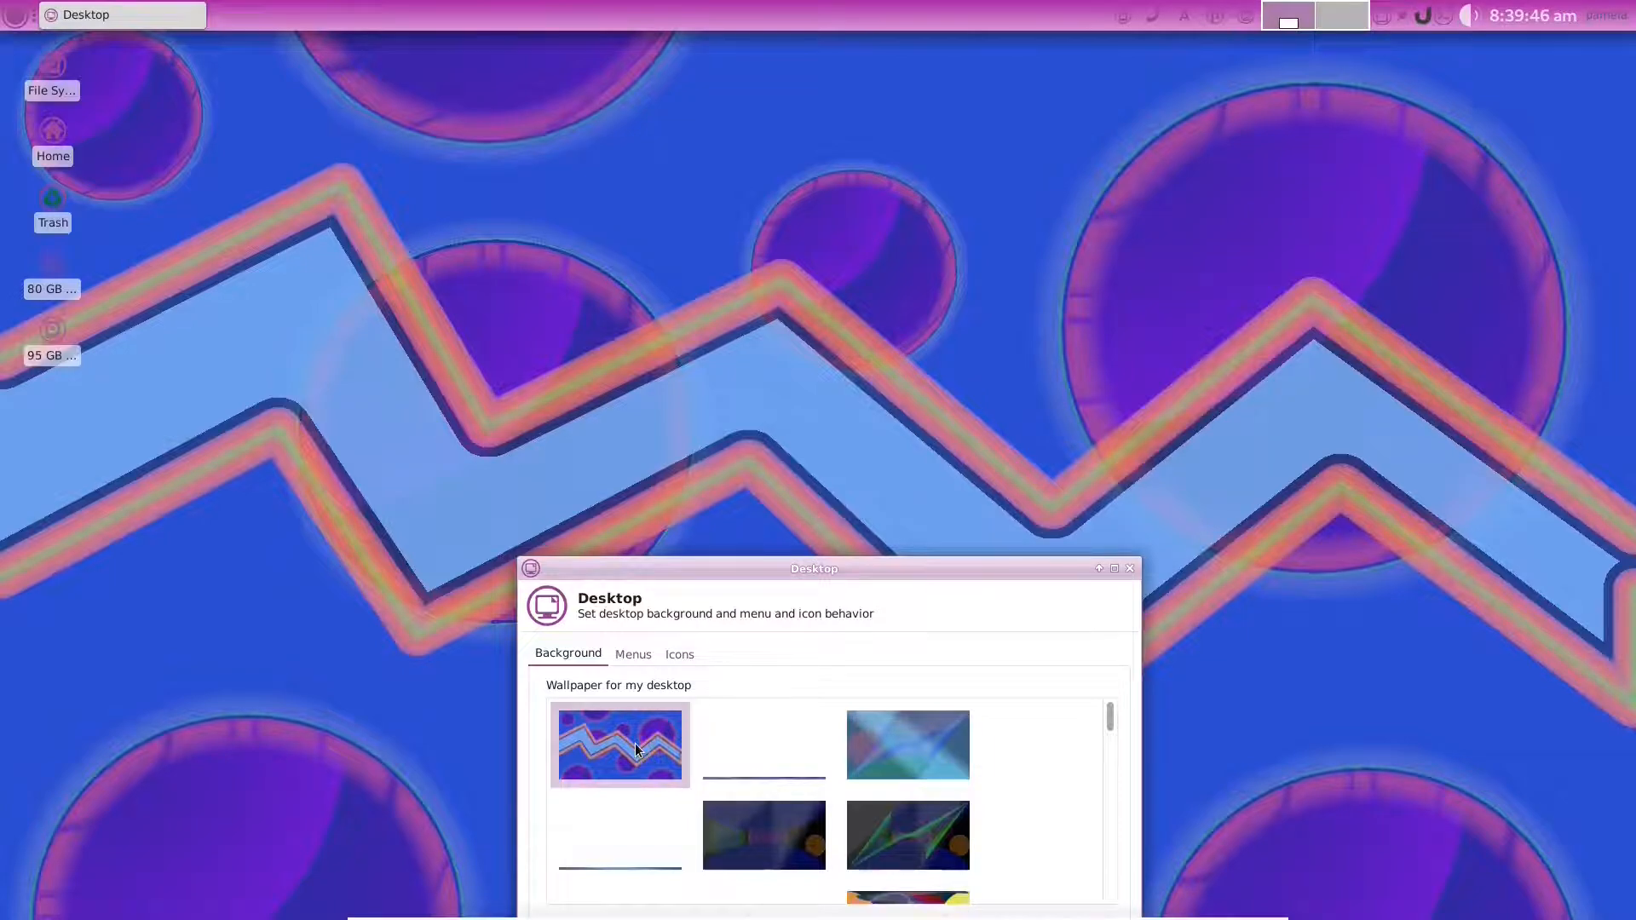
Try several abstract images from the WallPaper folder as the desktop background, moving the settings window up to reach more of them
click(774, 821)
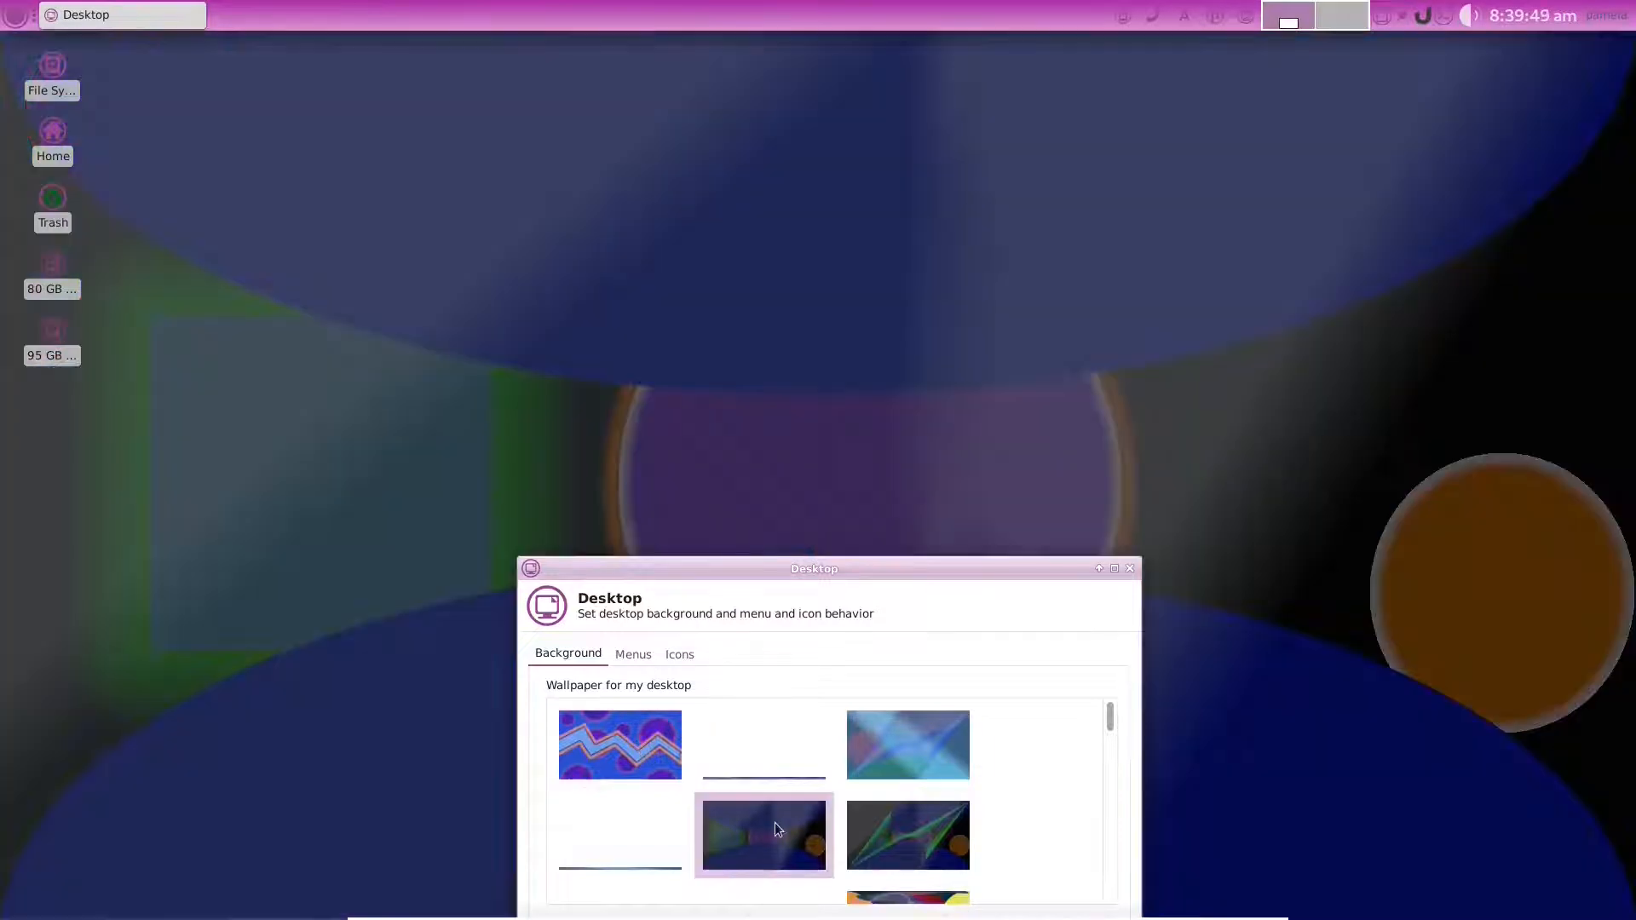
click(898, 731)
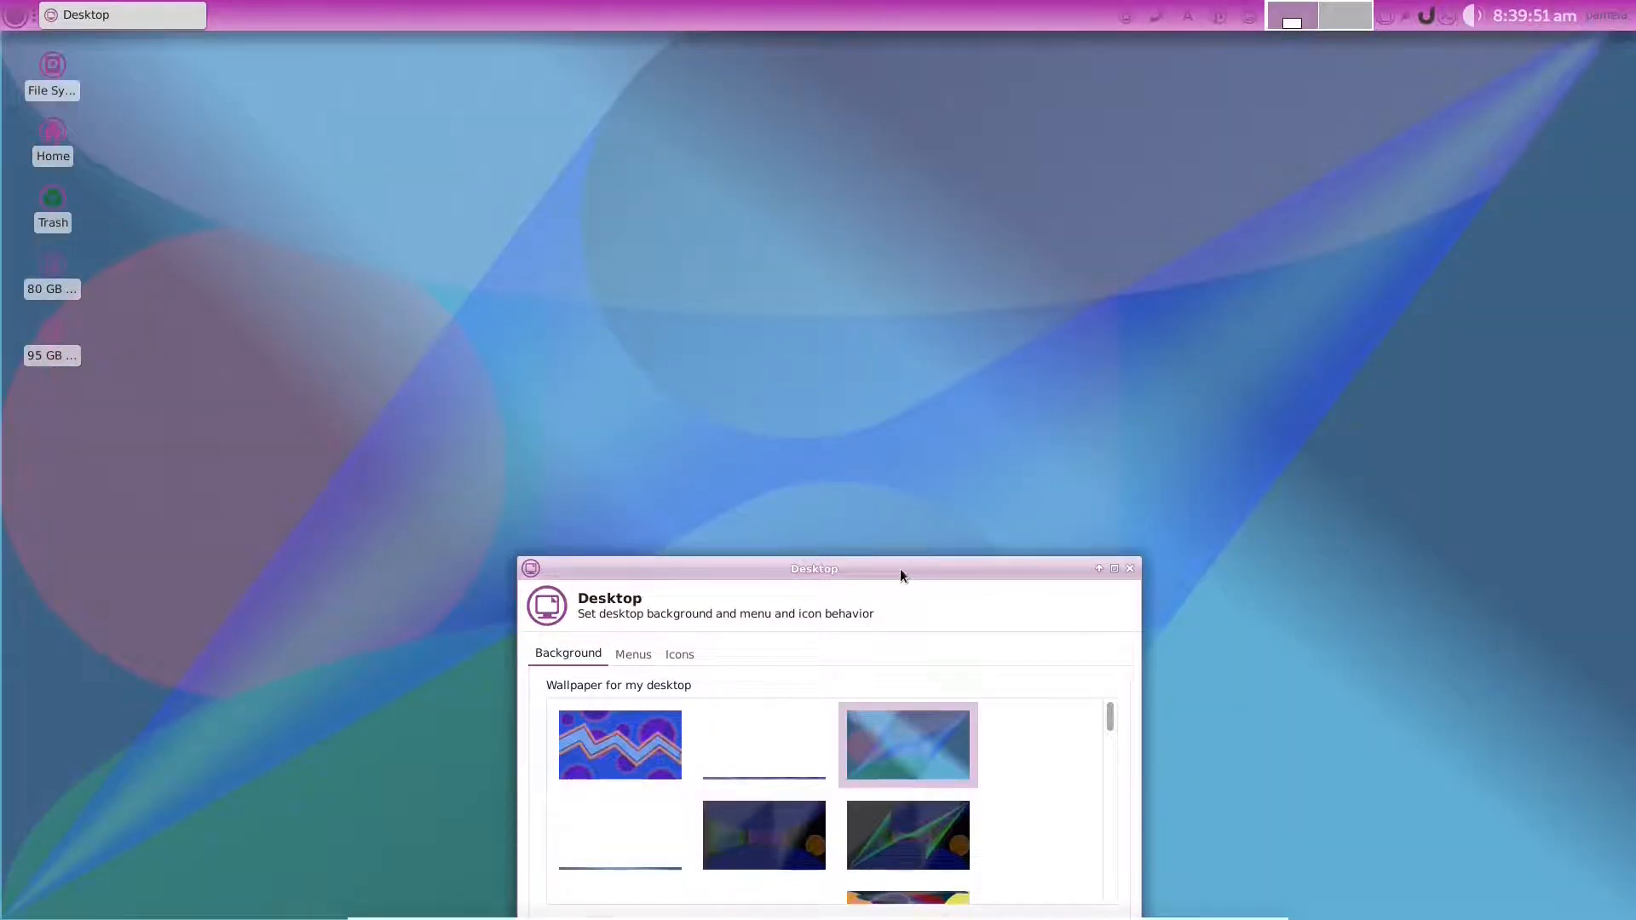
drag(900, 570, 826, 350)
click(849, 570)
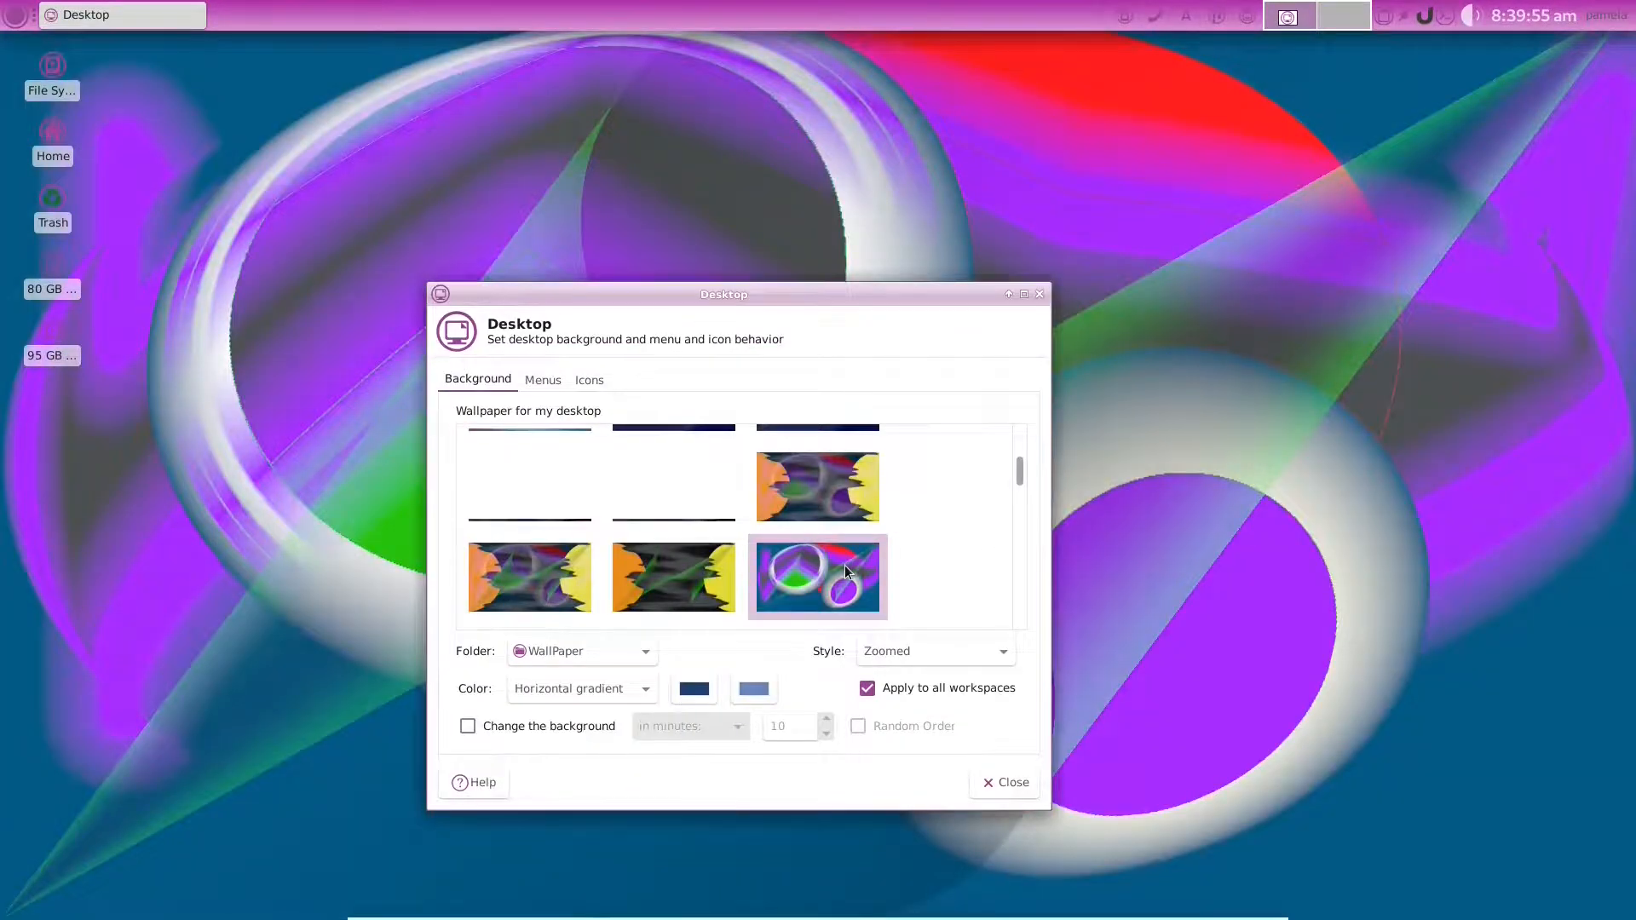
click(697, 588)
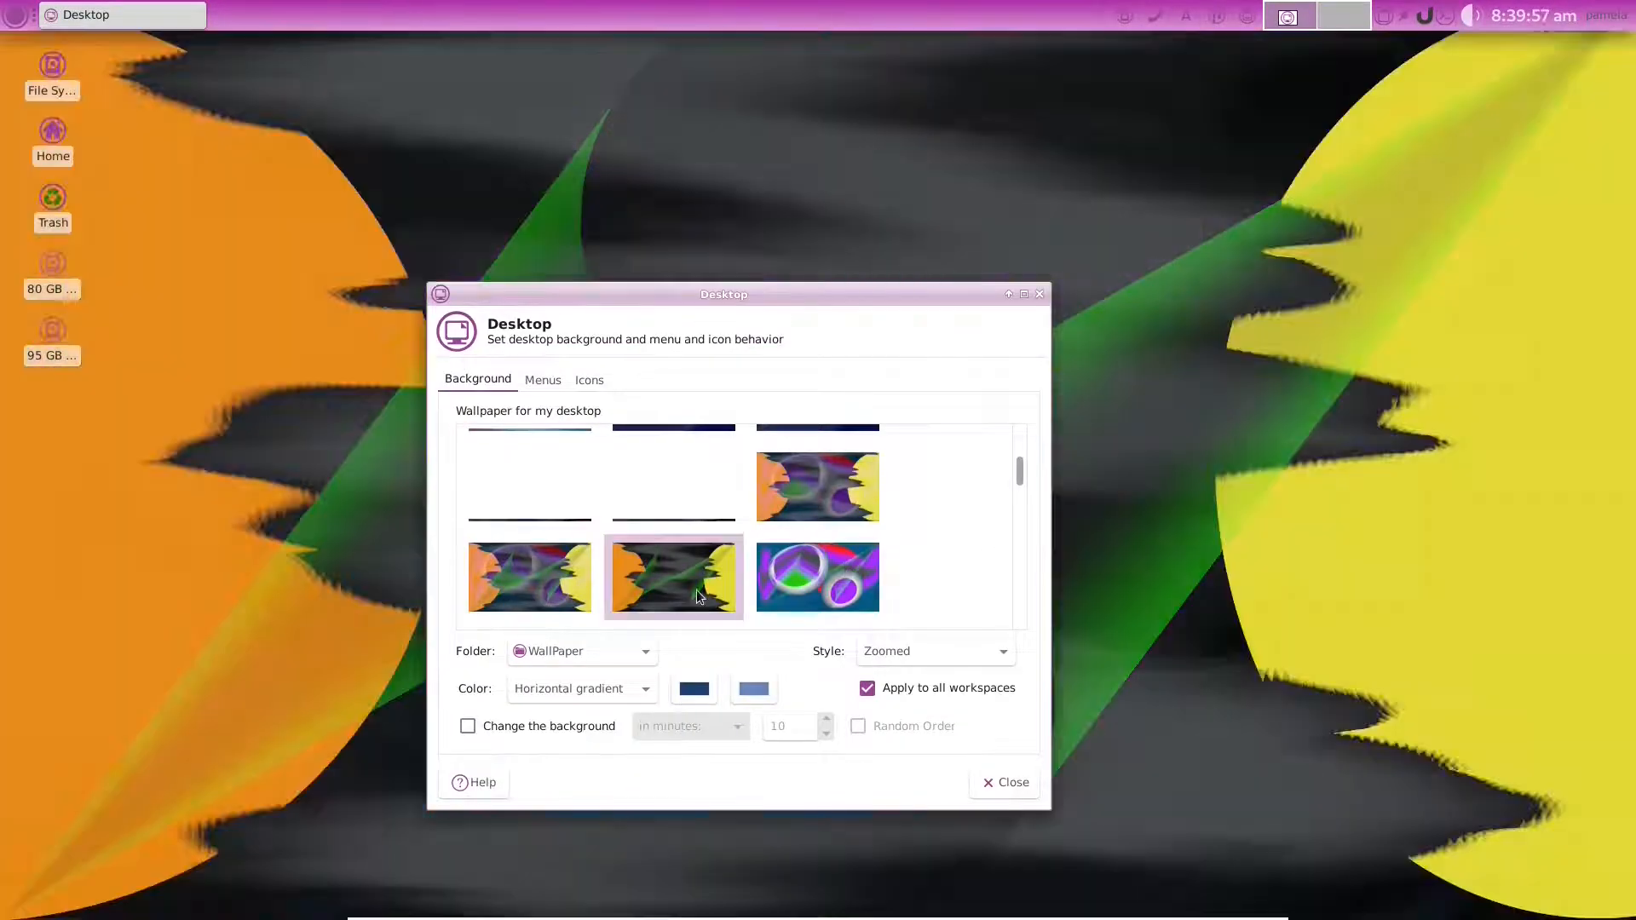
scroll(733, 590, down, 2)
click(538, 484)
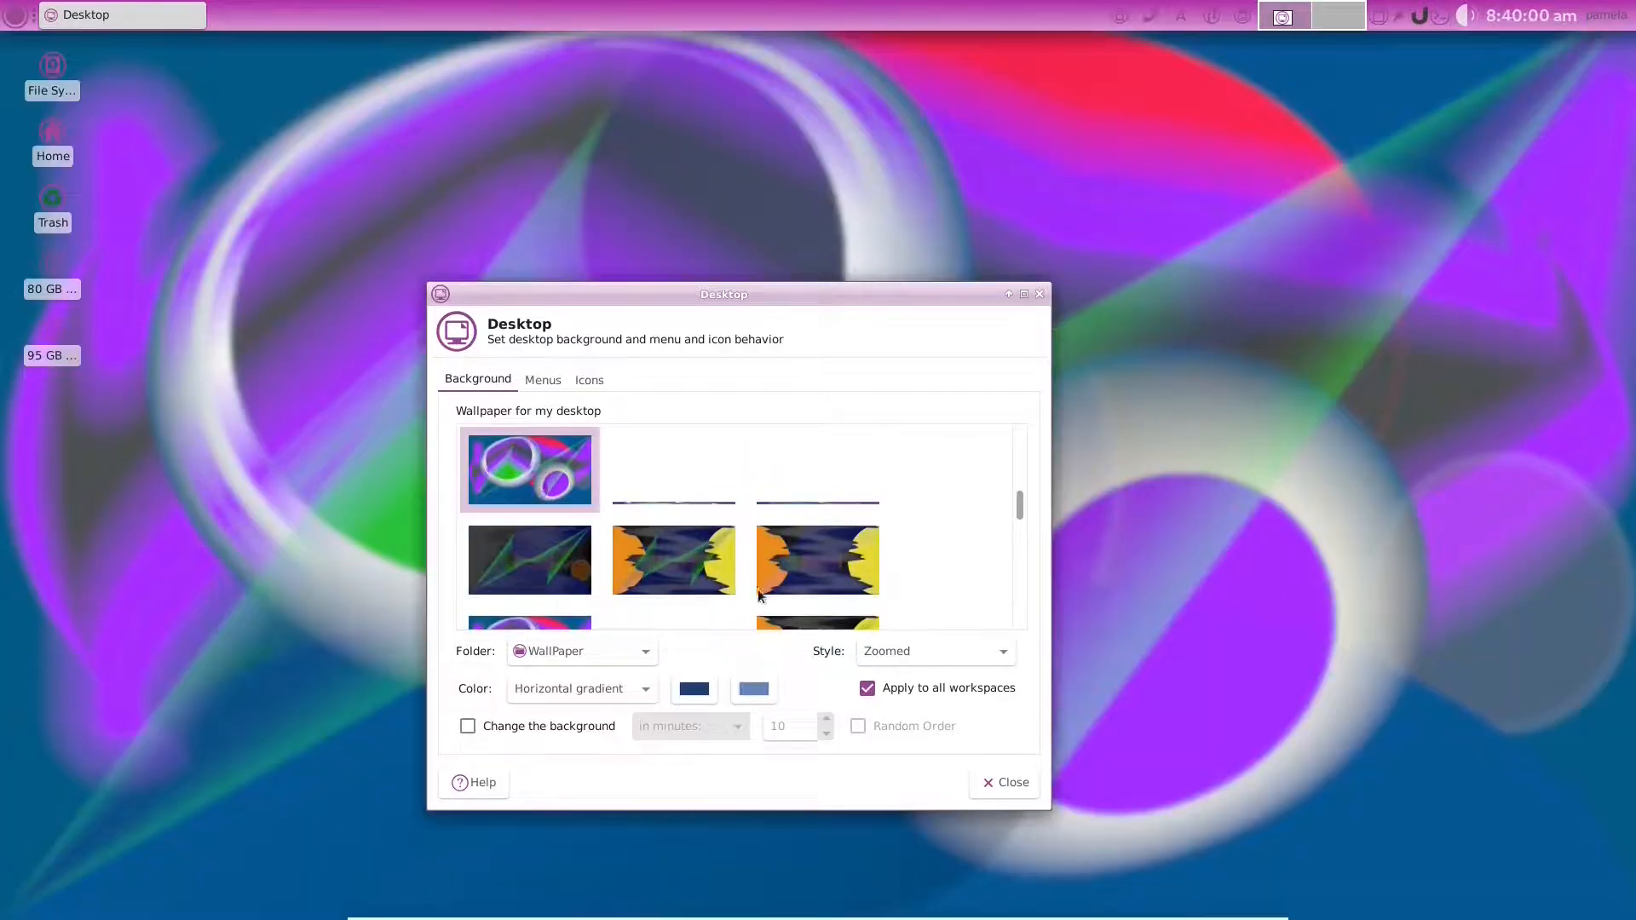
Apply the rainbow-lettered "Pimp Xfce4 Desktop" image as the wallpaper and reposition the Desktop settings window
scroll(803, 597, down, 3)
click(685, 515)
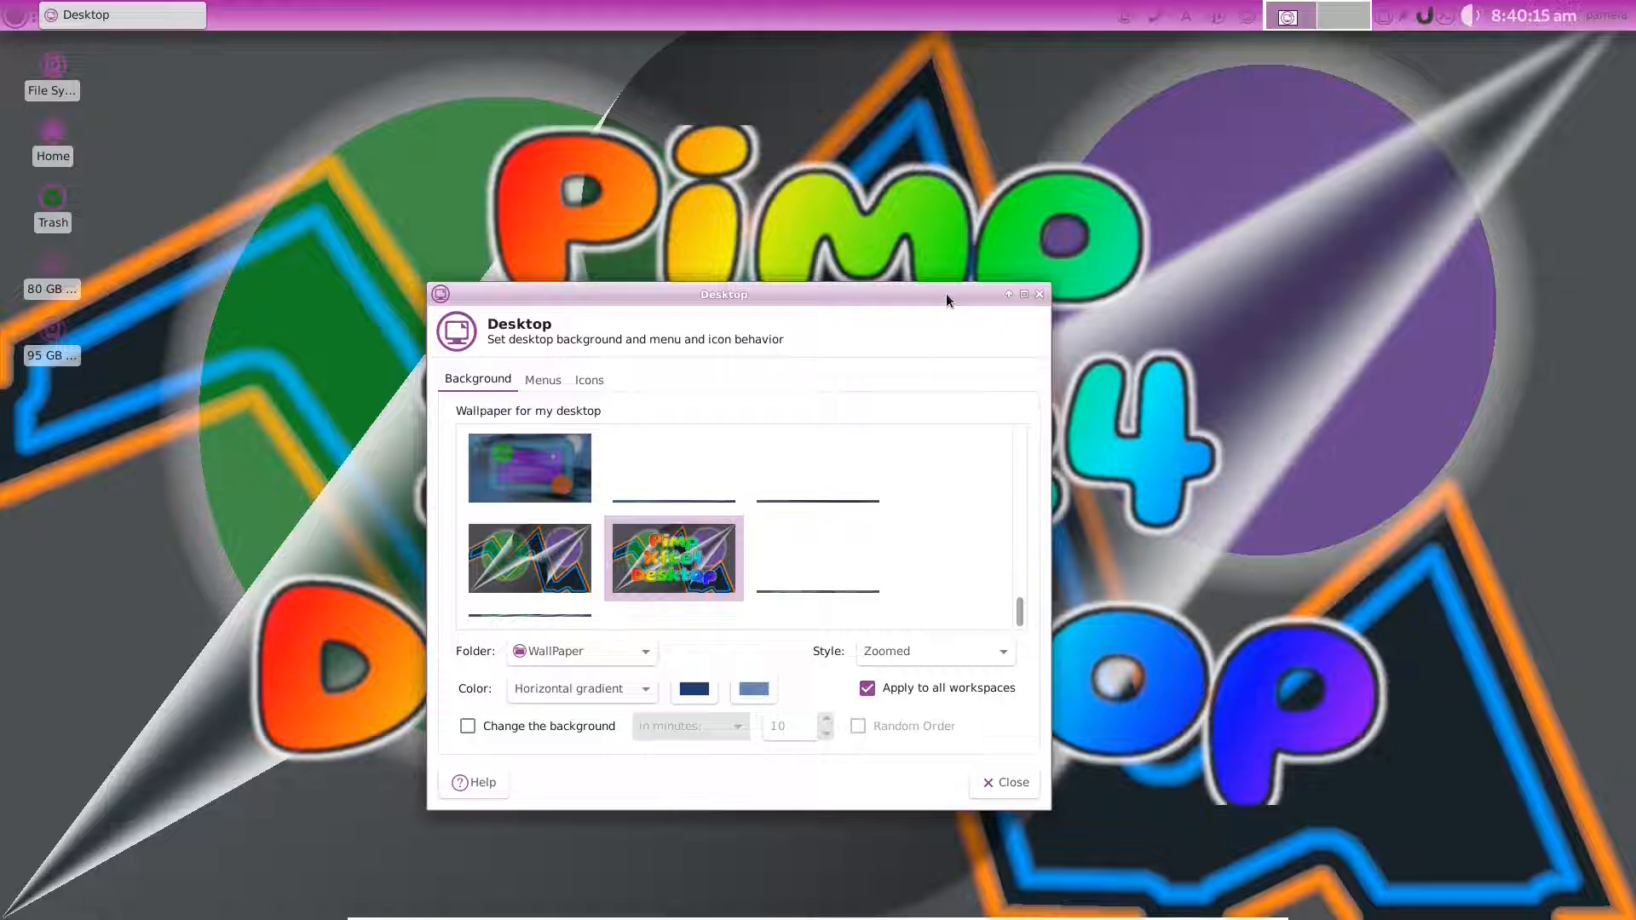
mouse_move(945, 300)
mouse_down()
mouse_move(946, 867)
mouse_move(936, 280)
mouse_up()
drag(938, 281, 910, 260)
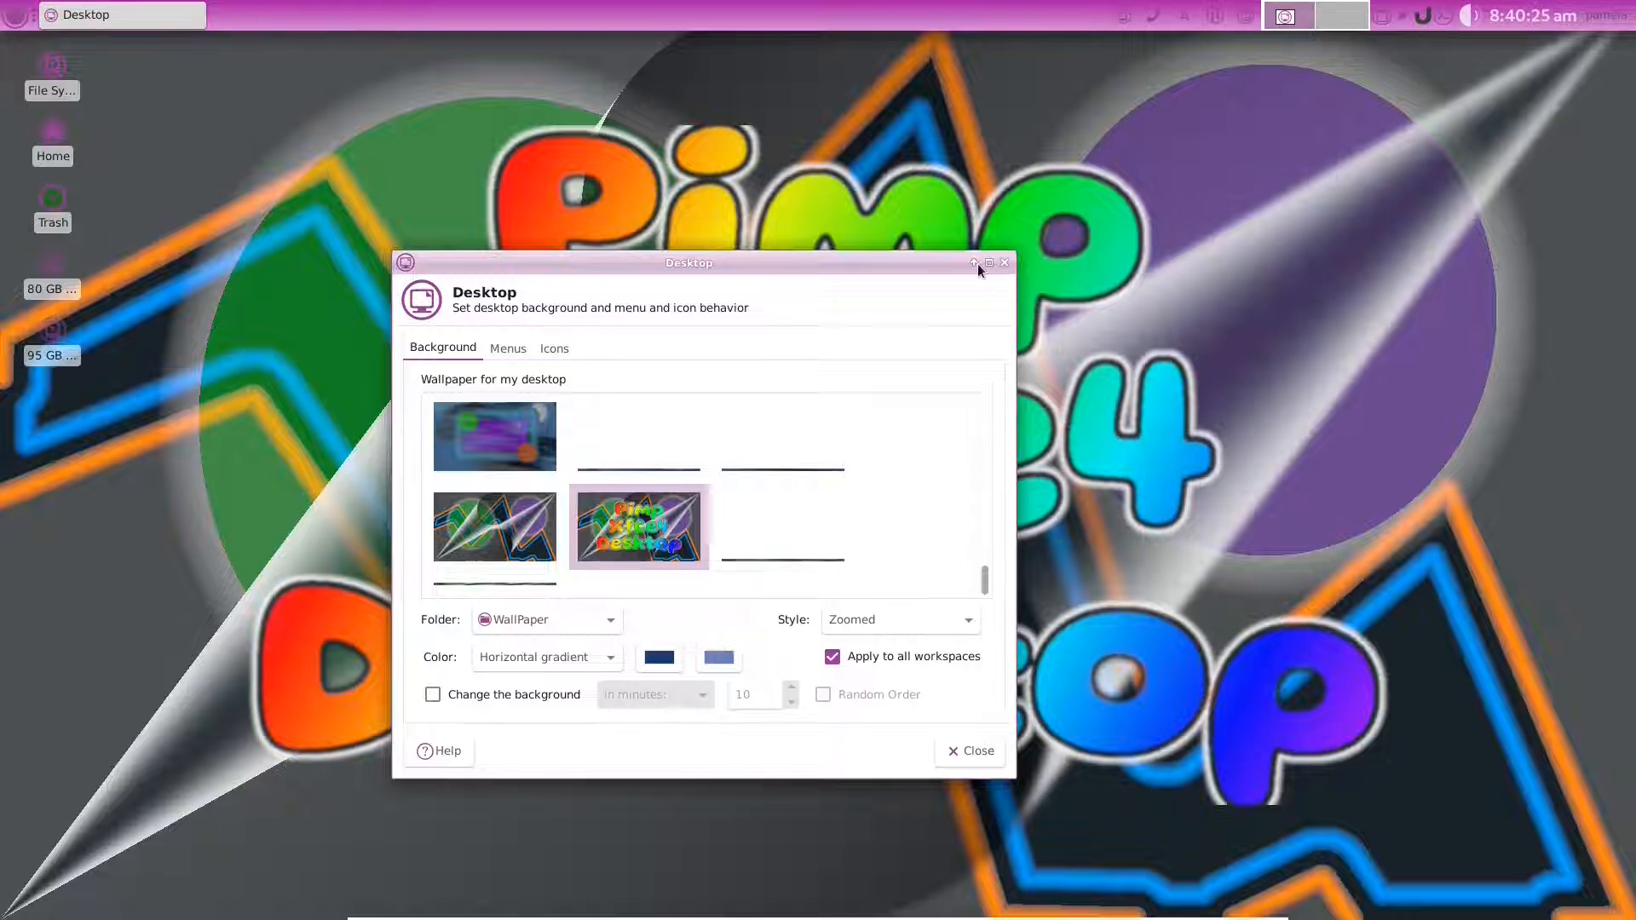
scroll(898, 459, up, 10)
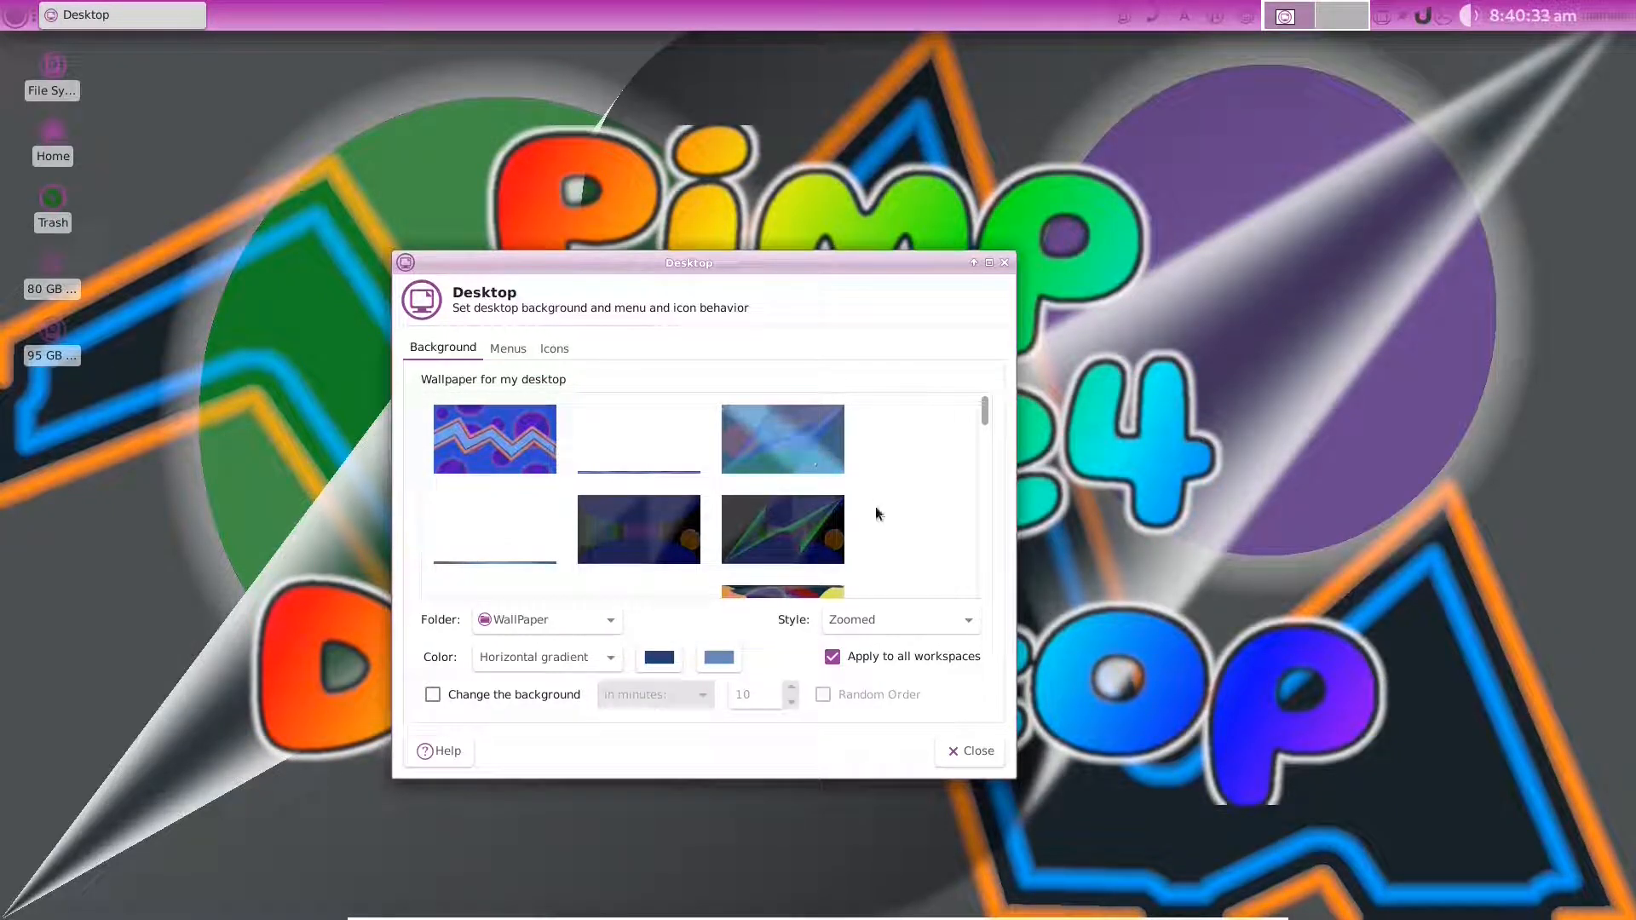
scroll(876, 507, down, 5)
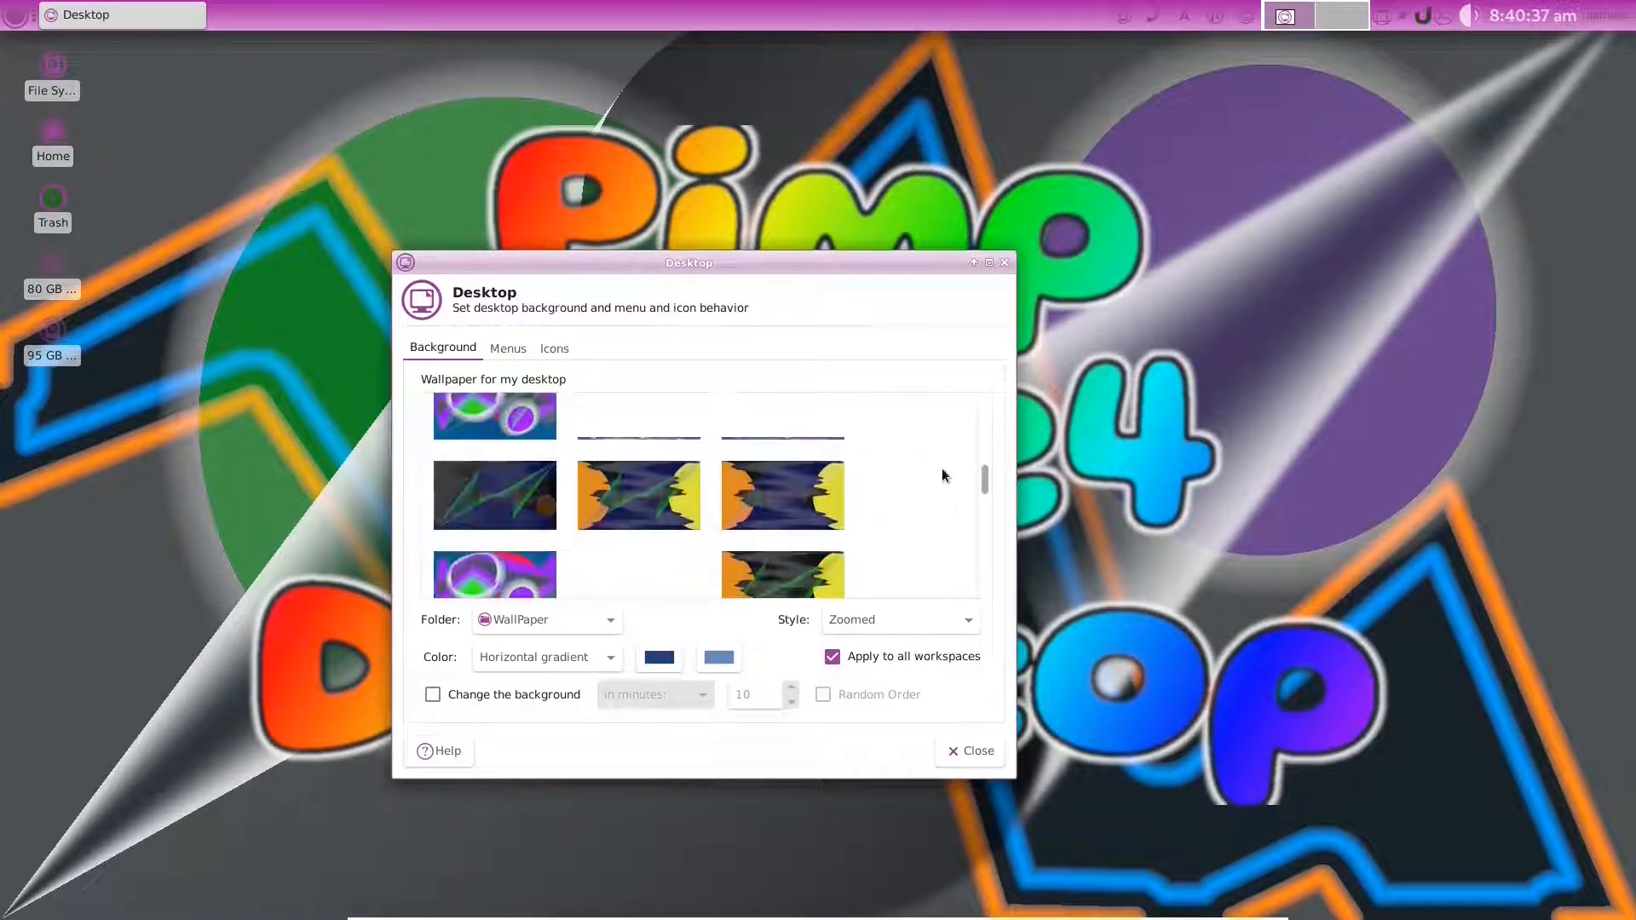
scroll(942, 475, down, 5)
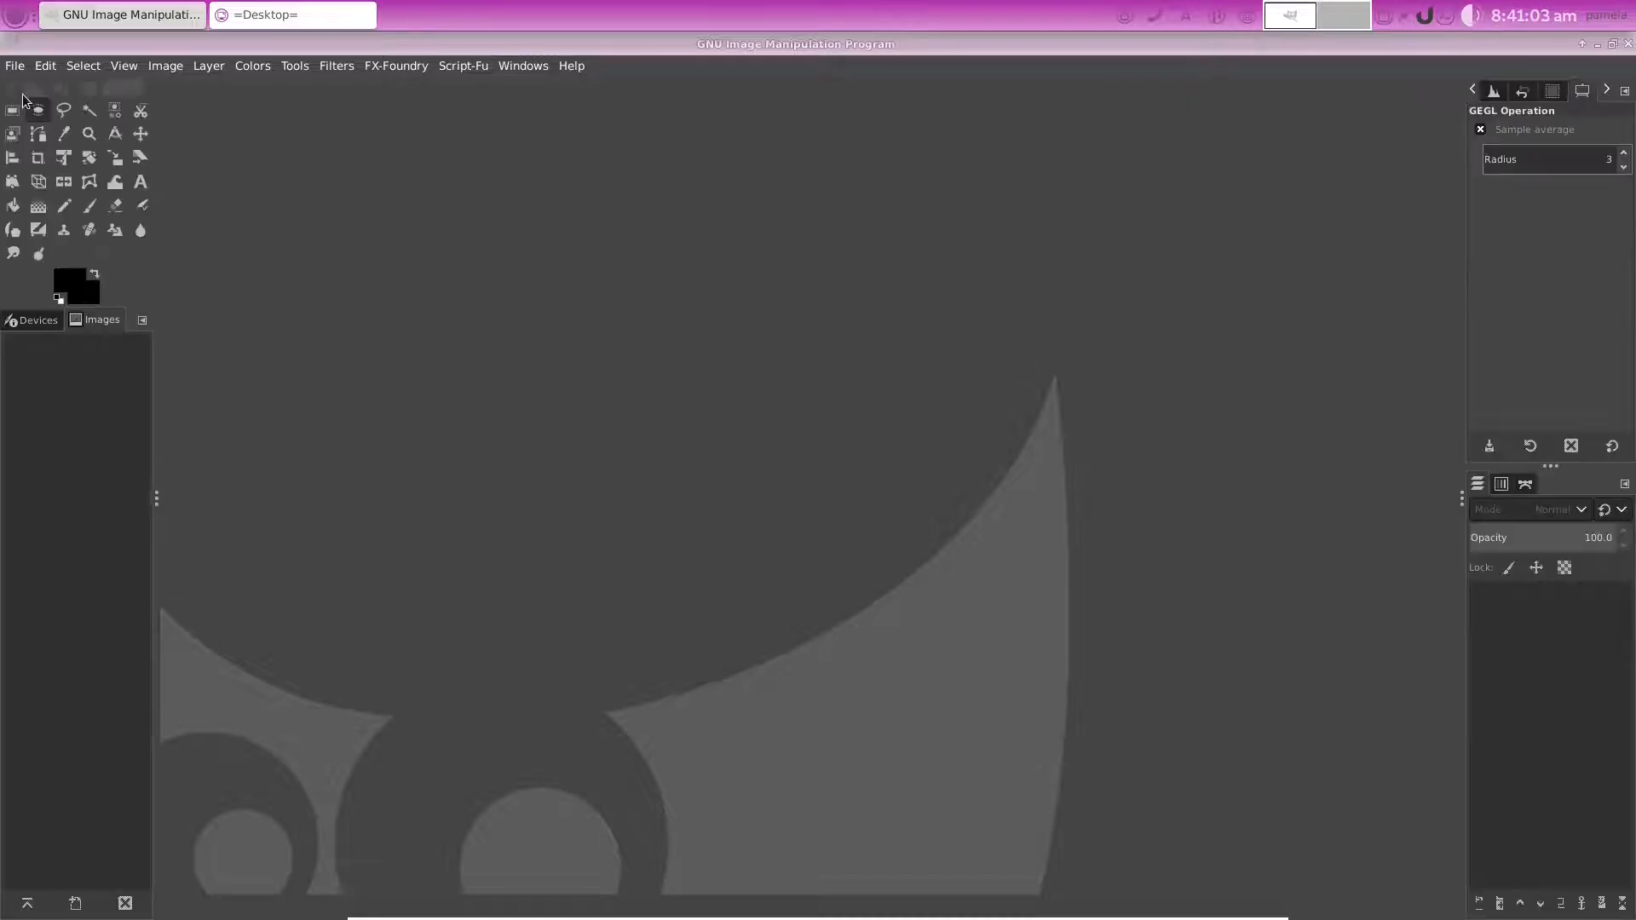
Start a new image in GIMP and check the monitor's resolution in the Display settings
key(ctrl+n)
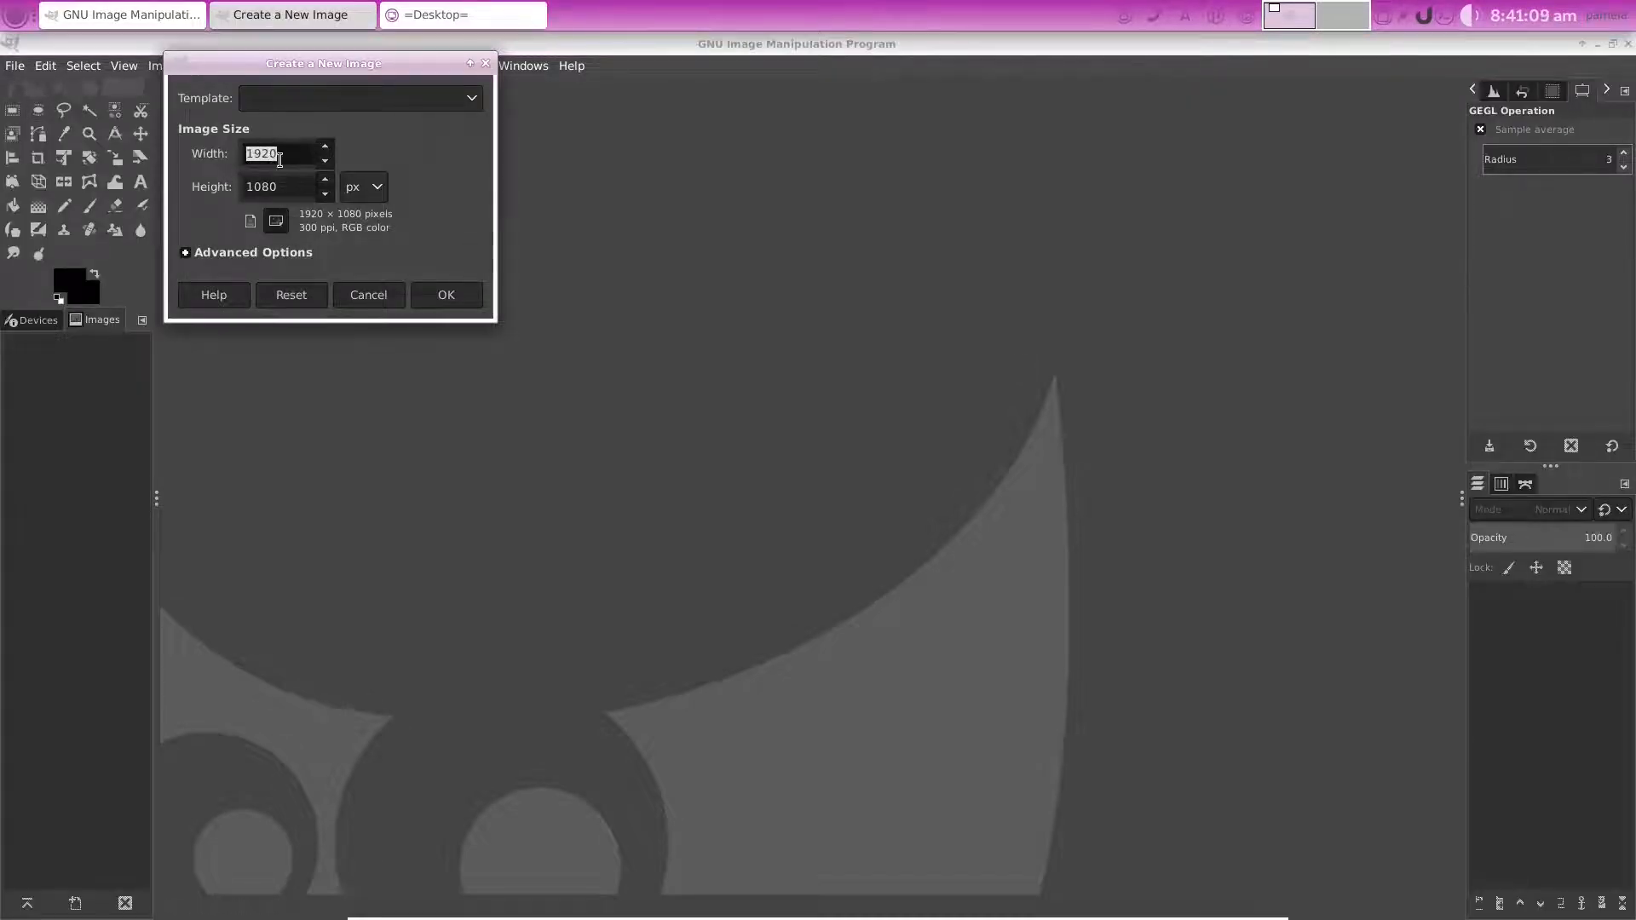
click(13, 15)
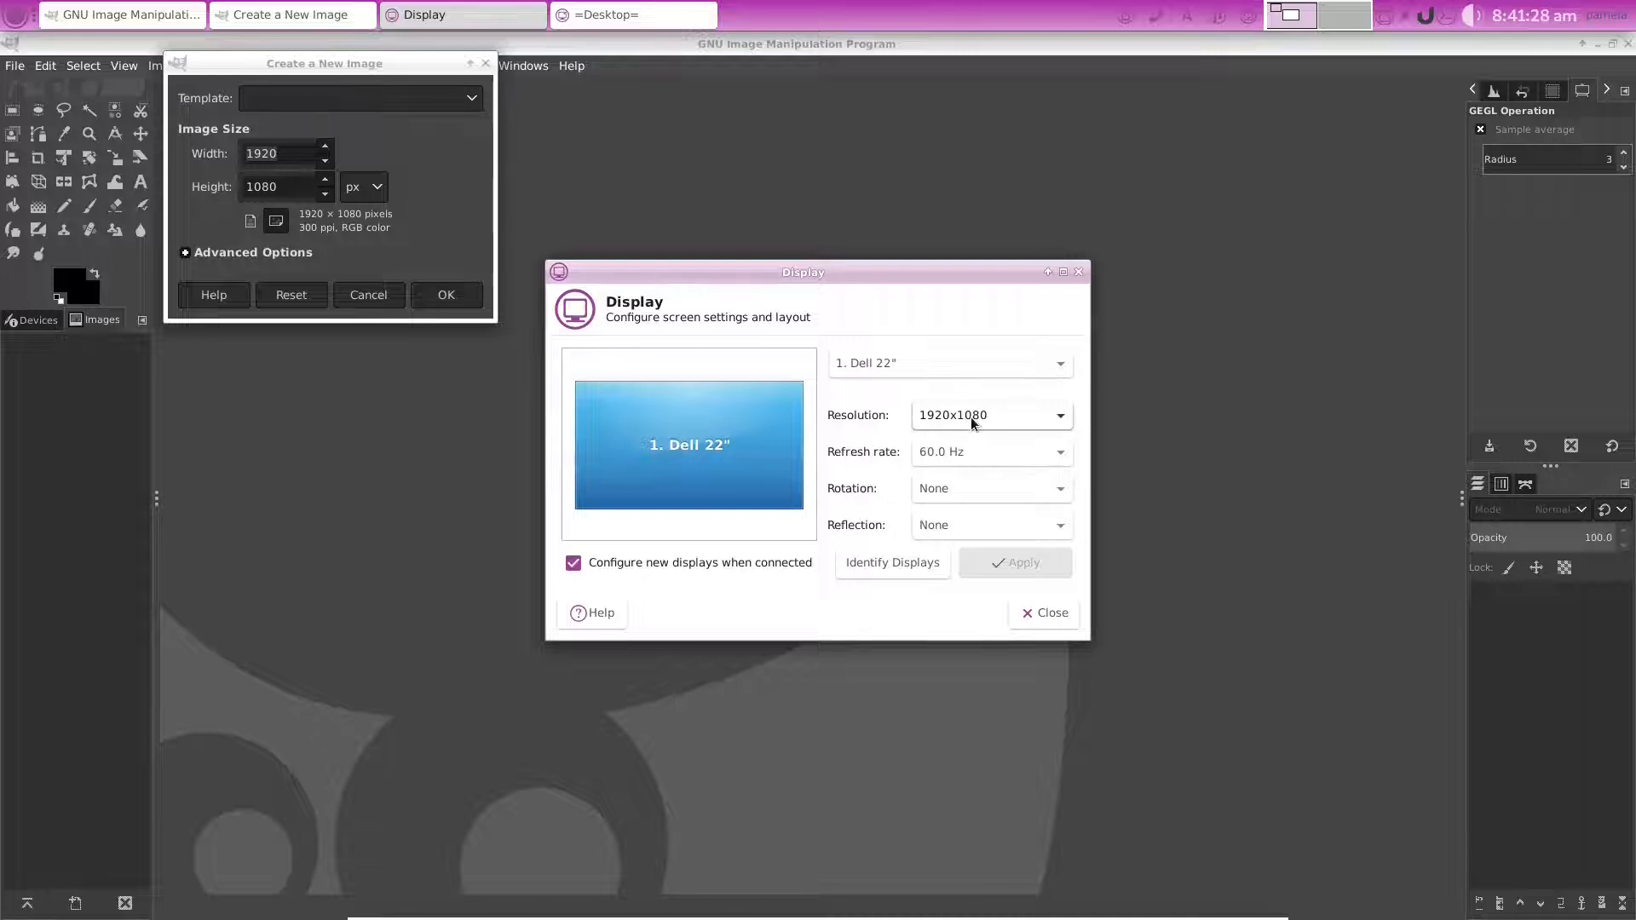
click(1041, 611)
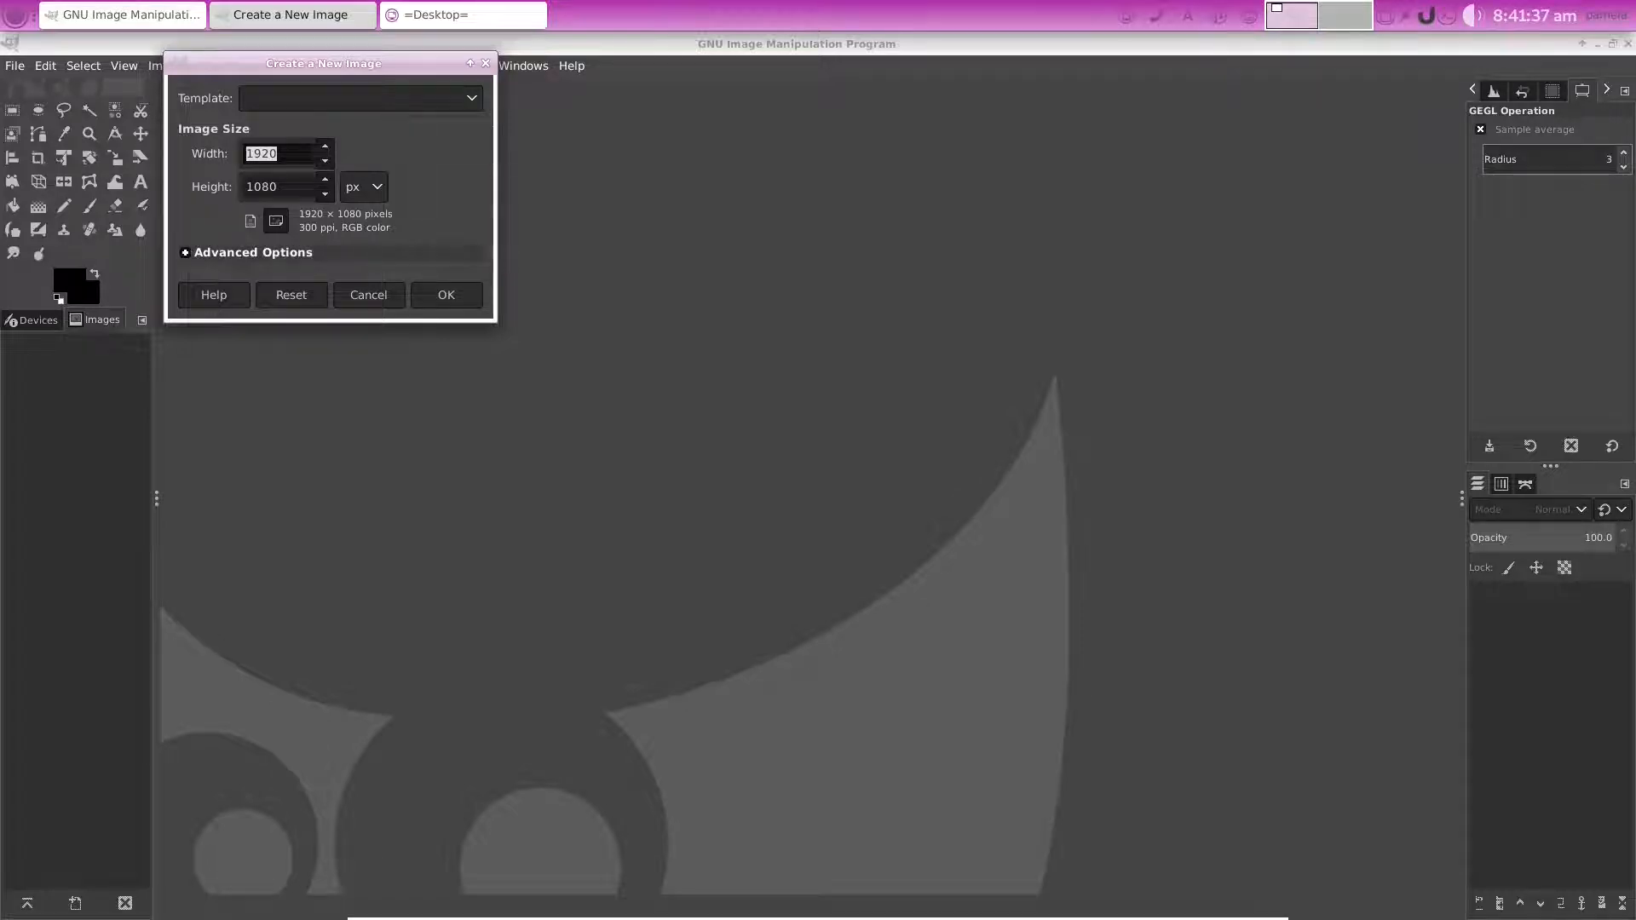
Create the 1920 × 1080 px image with its fill set to Transparency
click(193, 254)
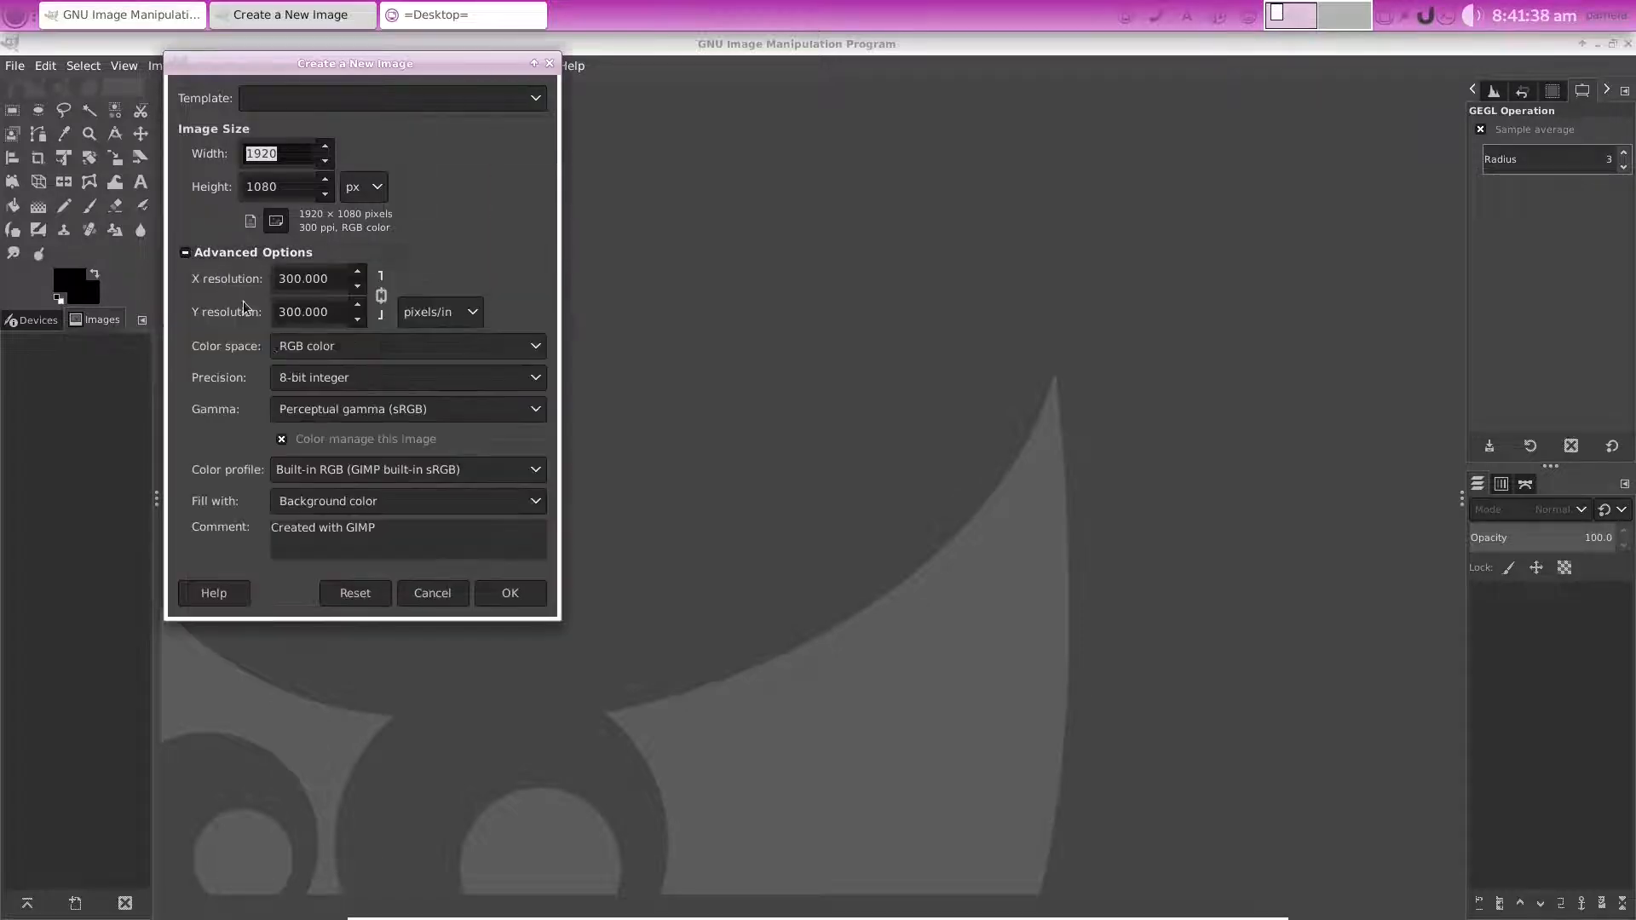
click(534, 509)
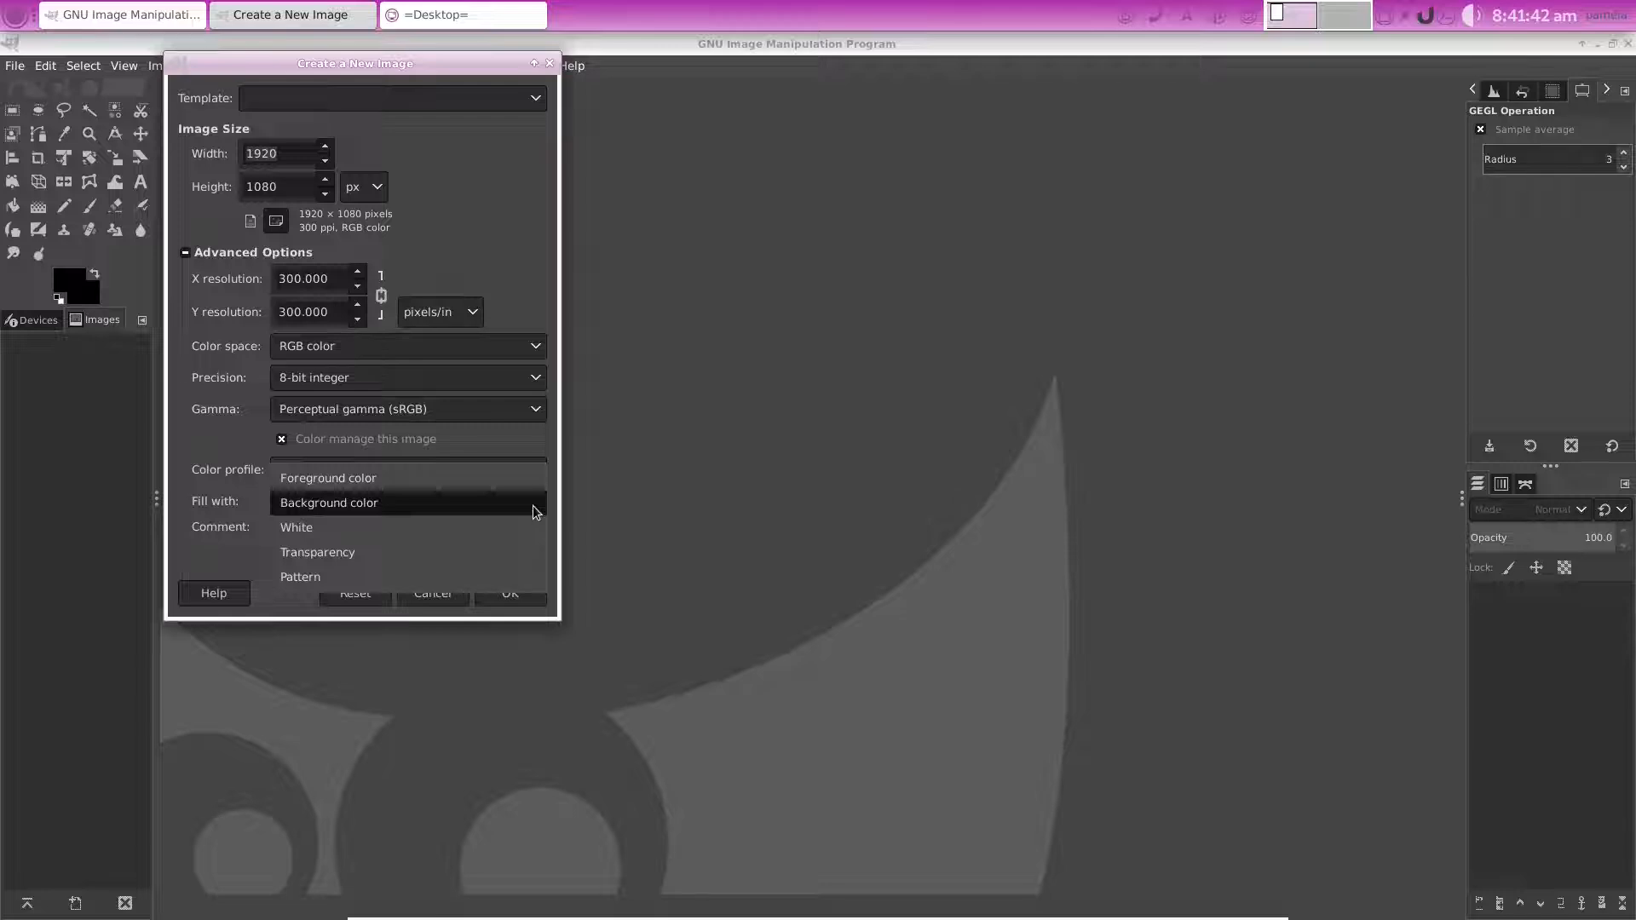
click(531, 552)
click(511, 593)
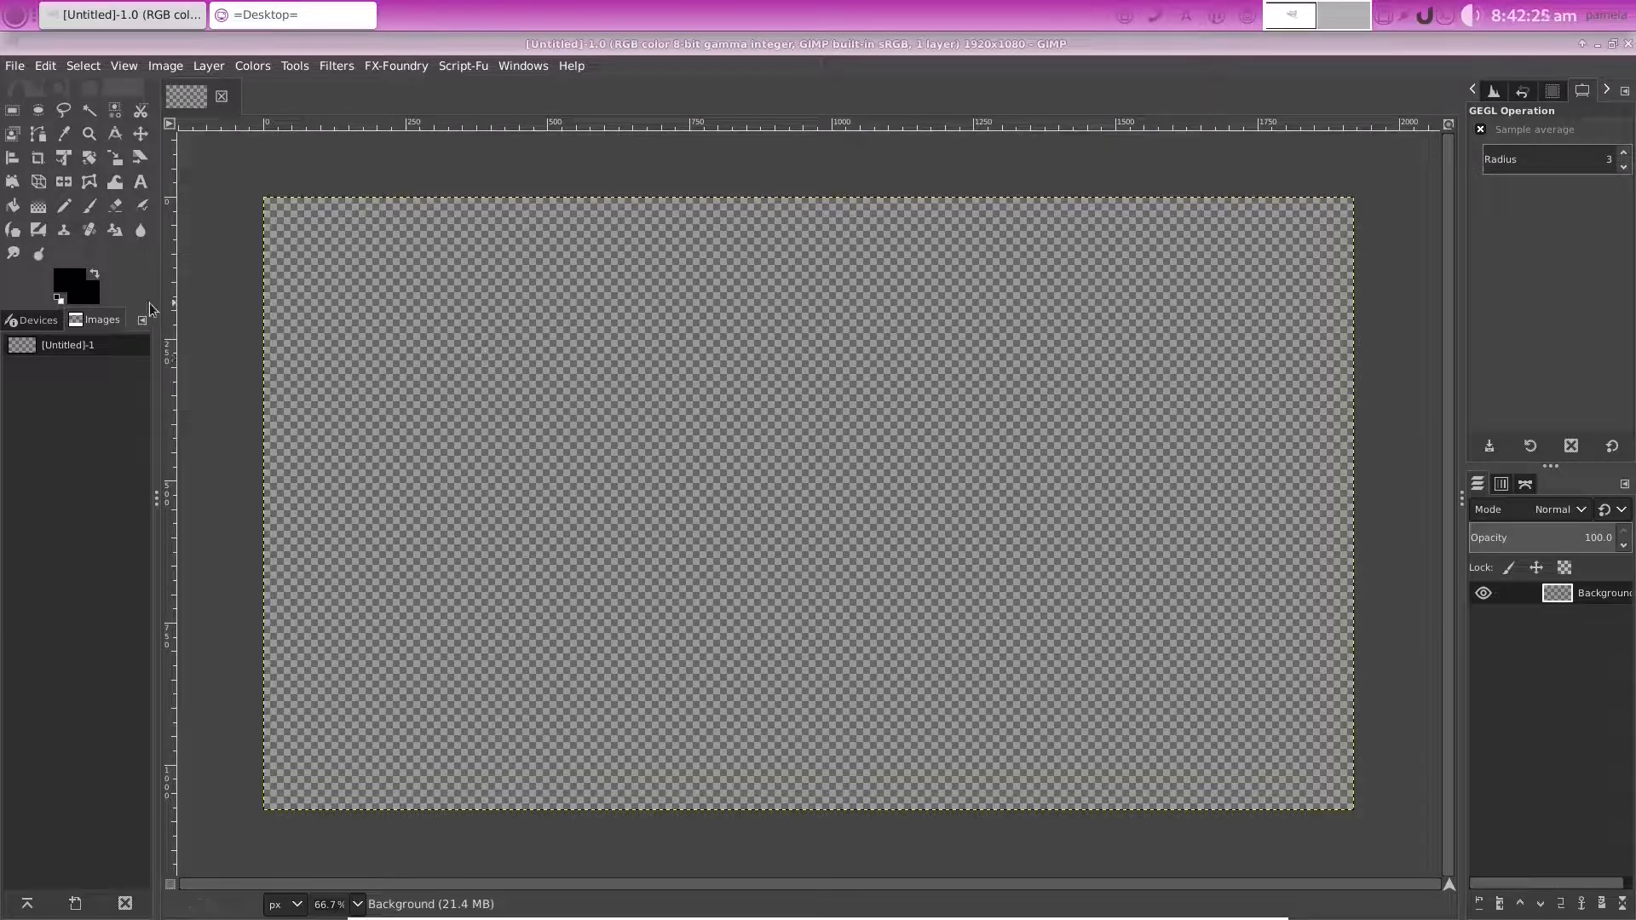
Fill the Background layer with black using Bucket Fill and add a new full-size transparent layer above it
click(14, 207)
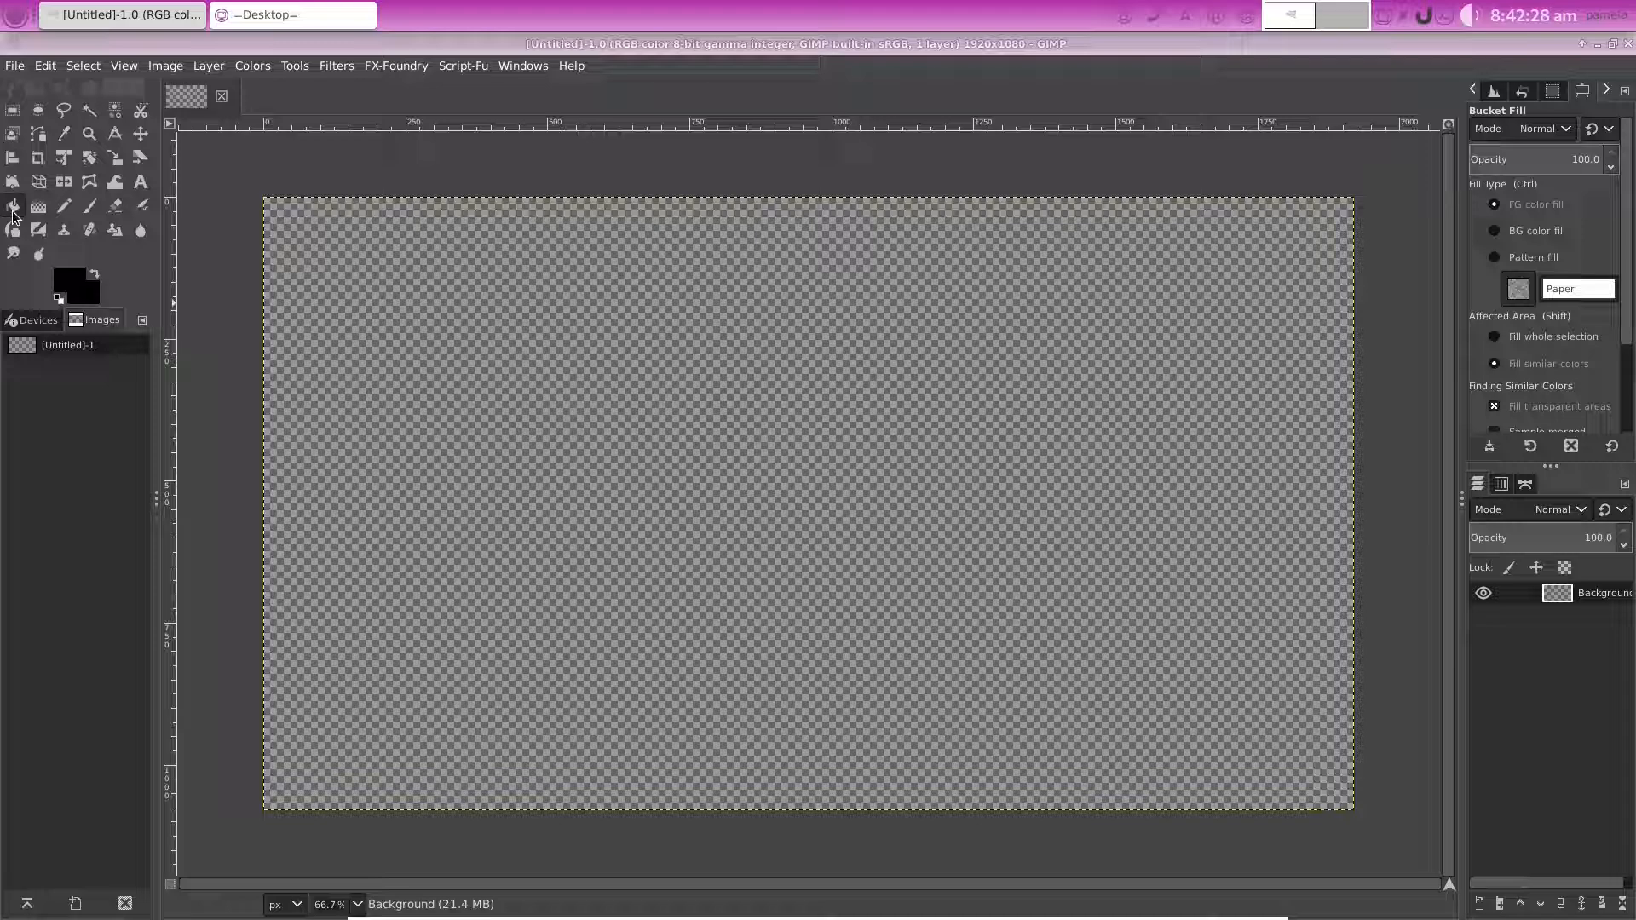
click(496, 417)
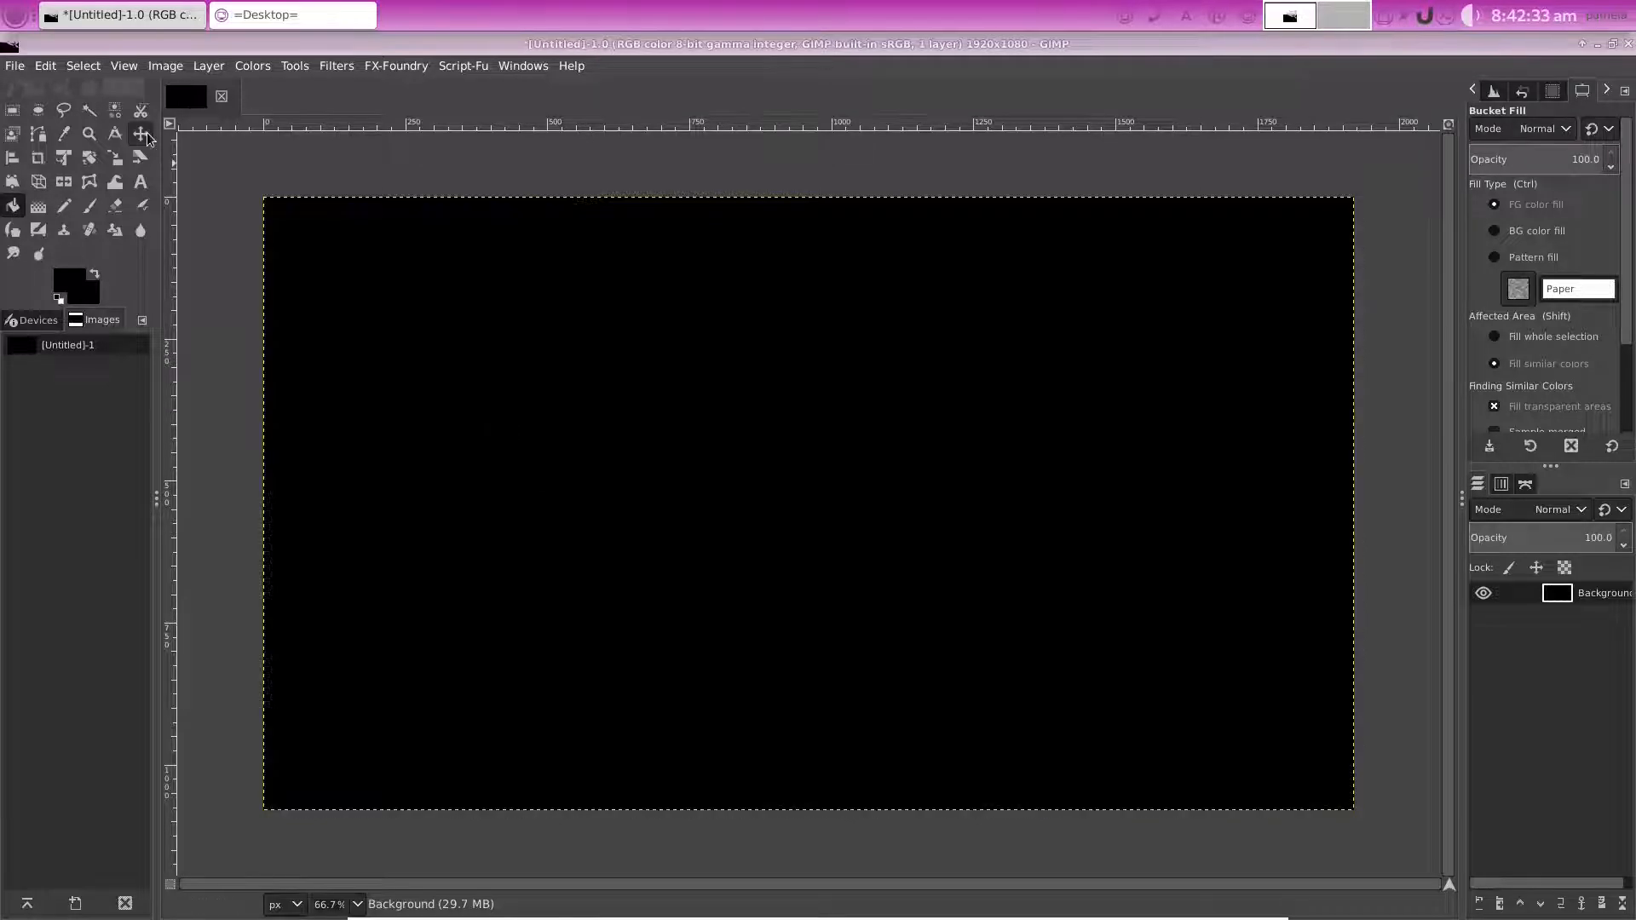
click(141, 134)
click(209, 66)
click(247, 88)
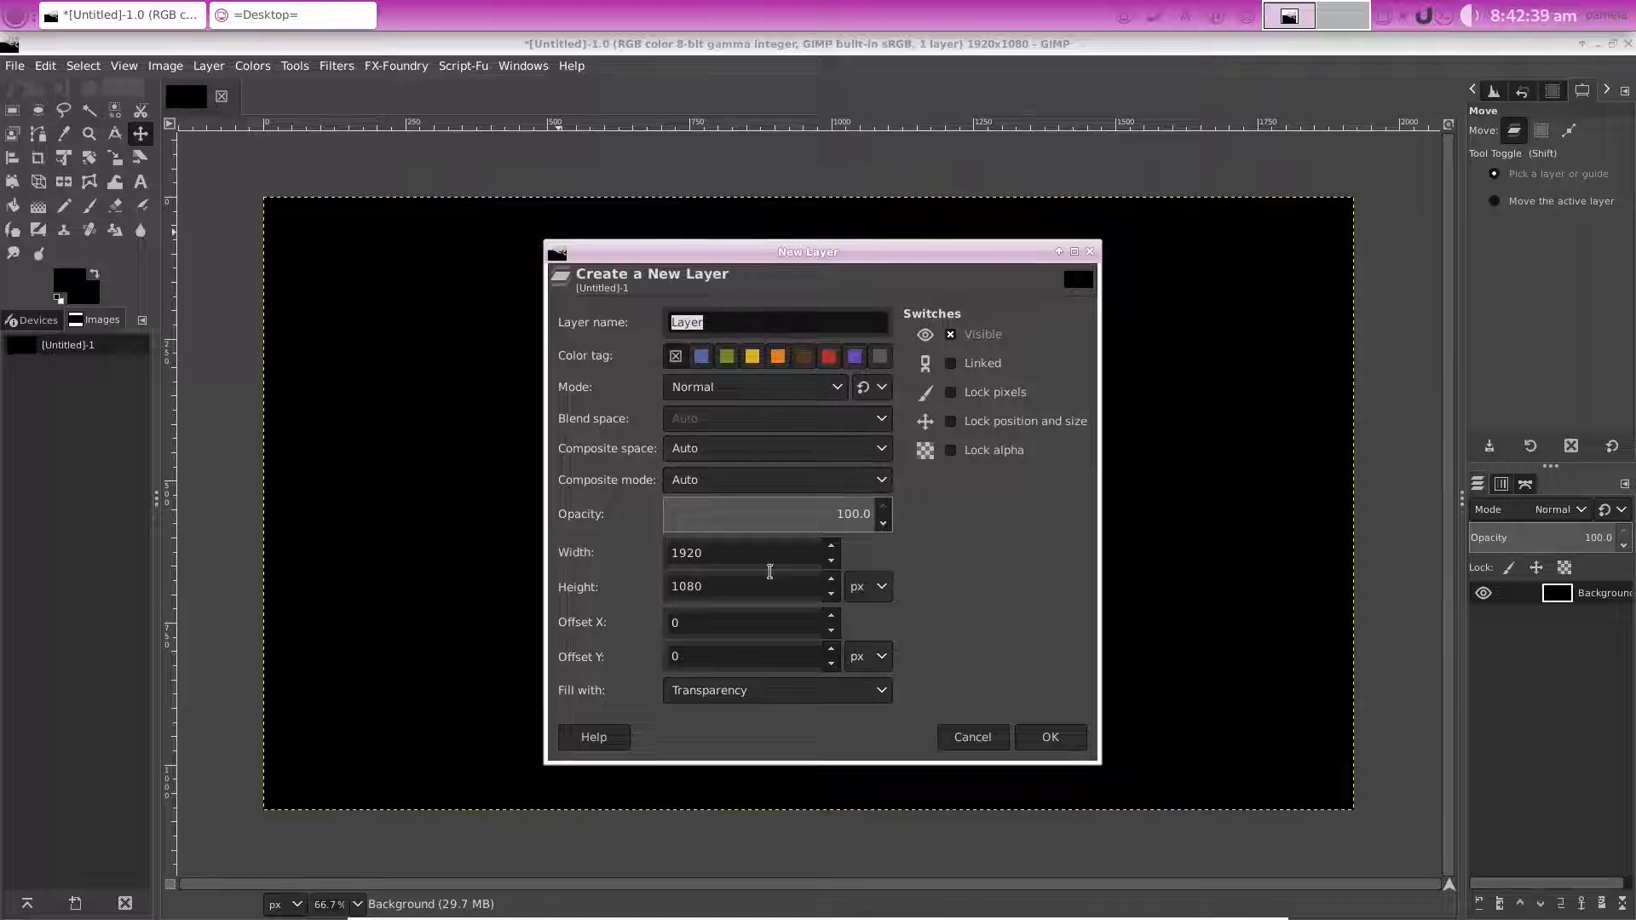
key(Return)
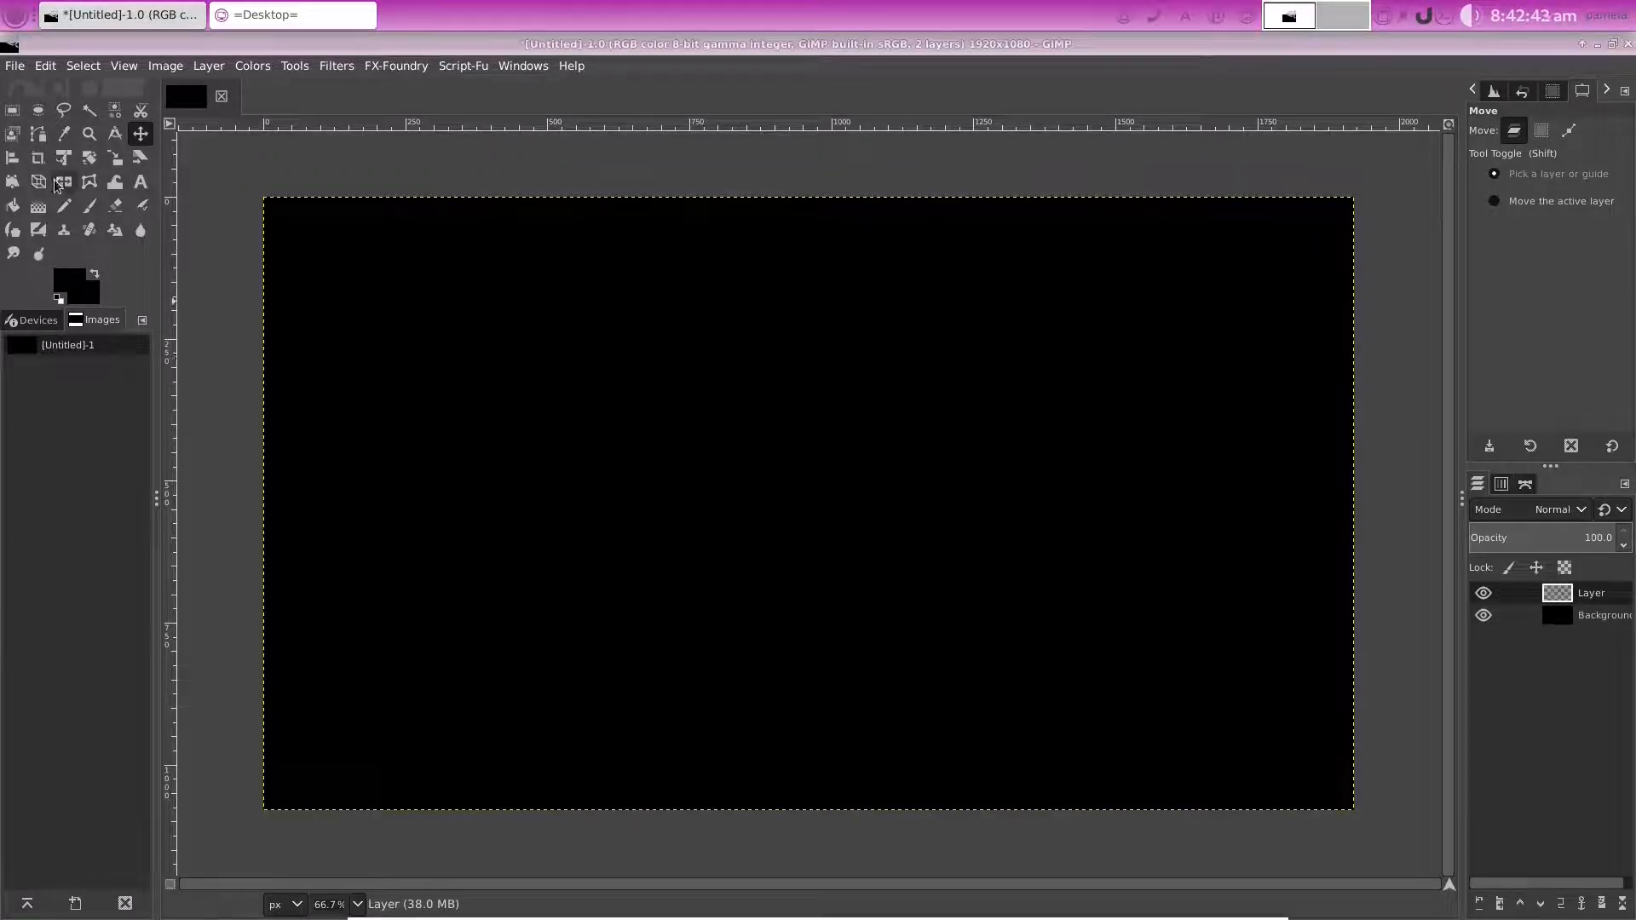
Draw an elliptical selection about 1916 × 696 px spanning the canvas width, with its lower part overlapping the canvas's upper edge
click(38, 110)
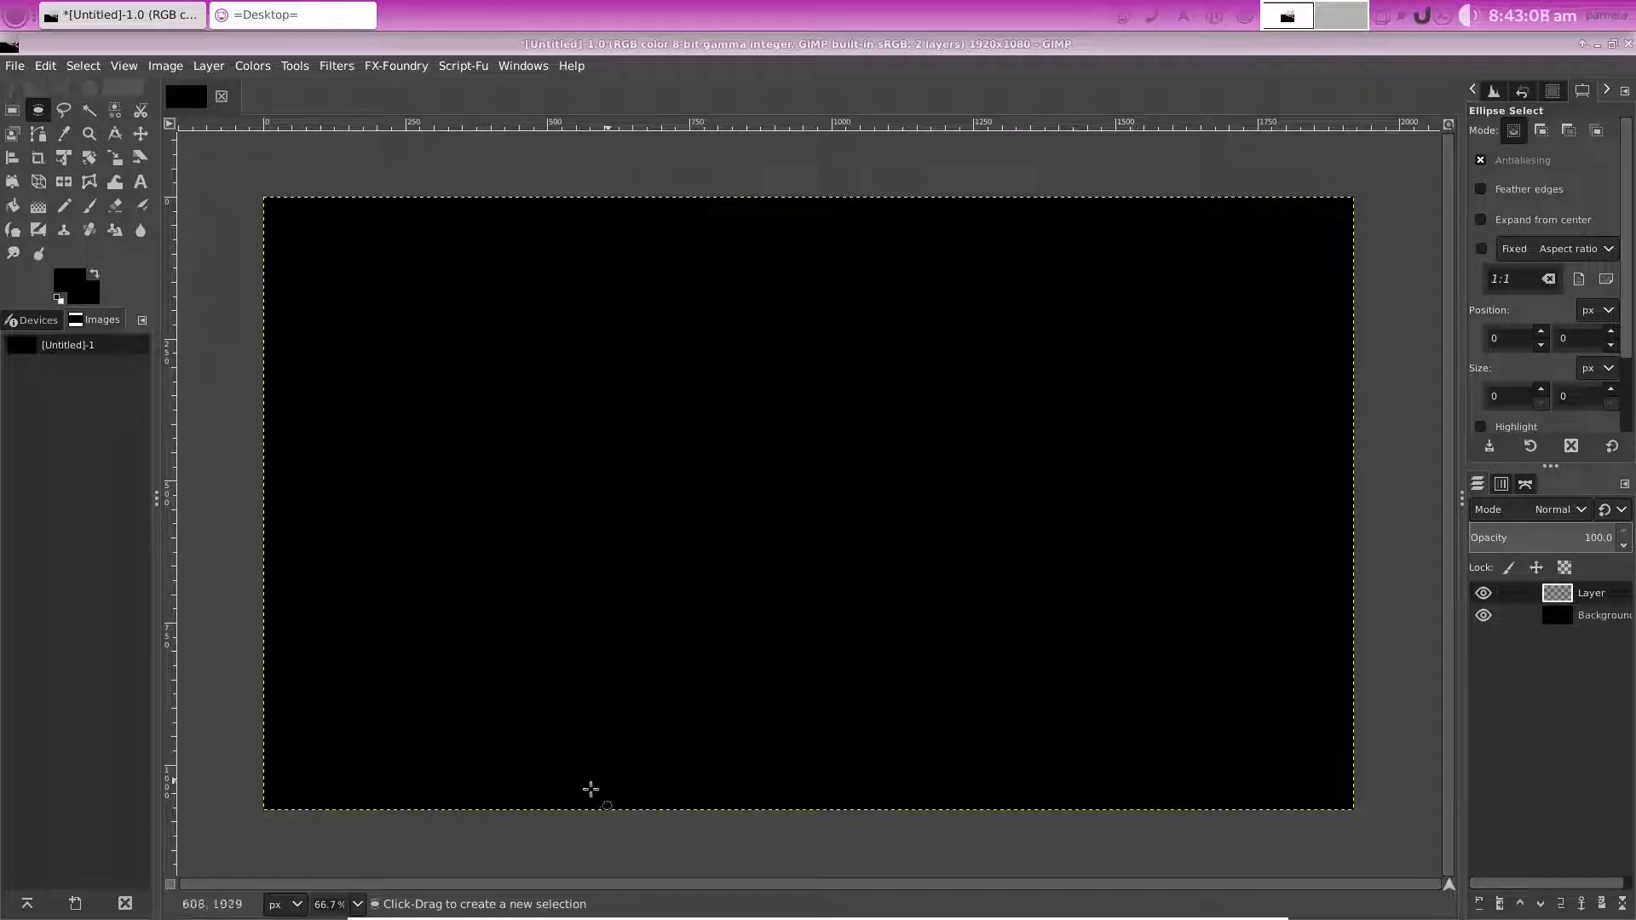
click(357, 905)
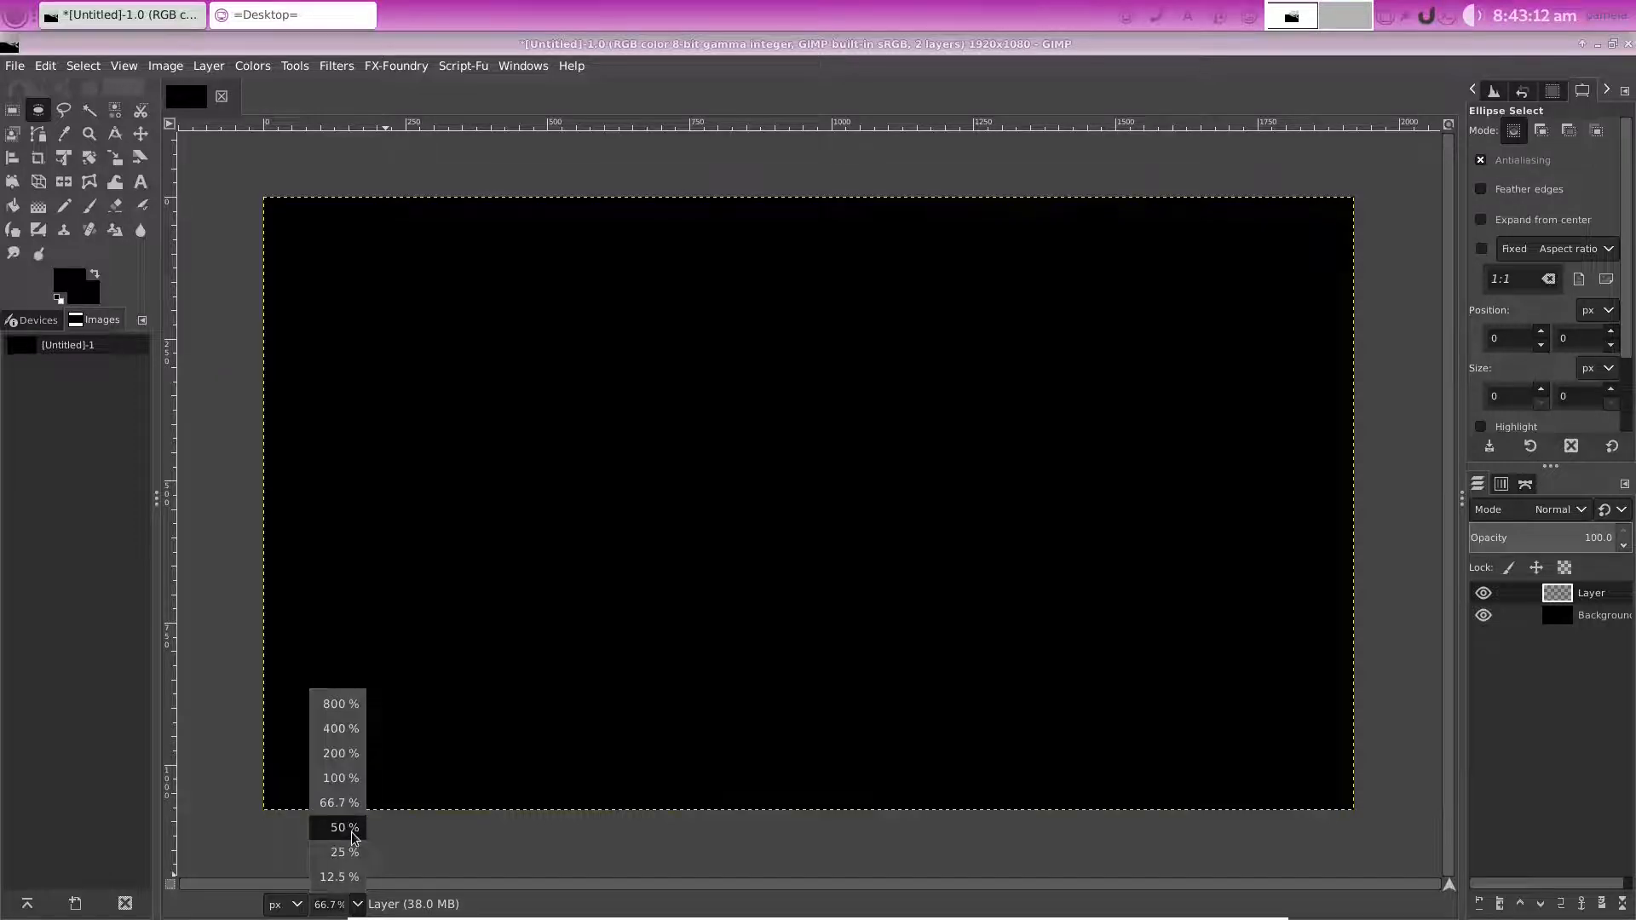
click(355, 833)
click(357, 905)
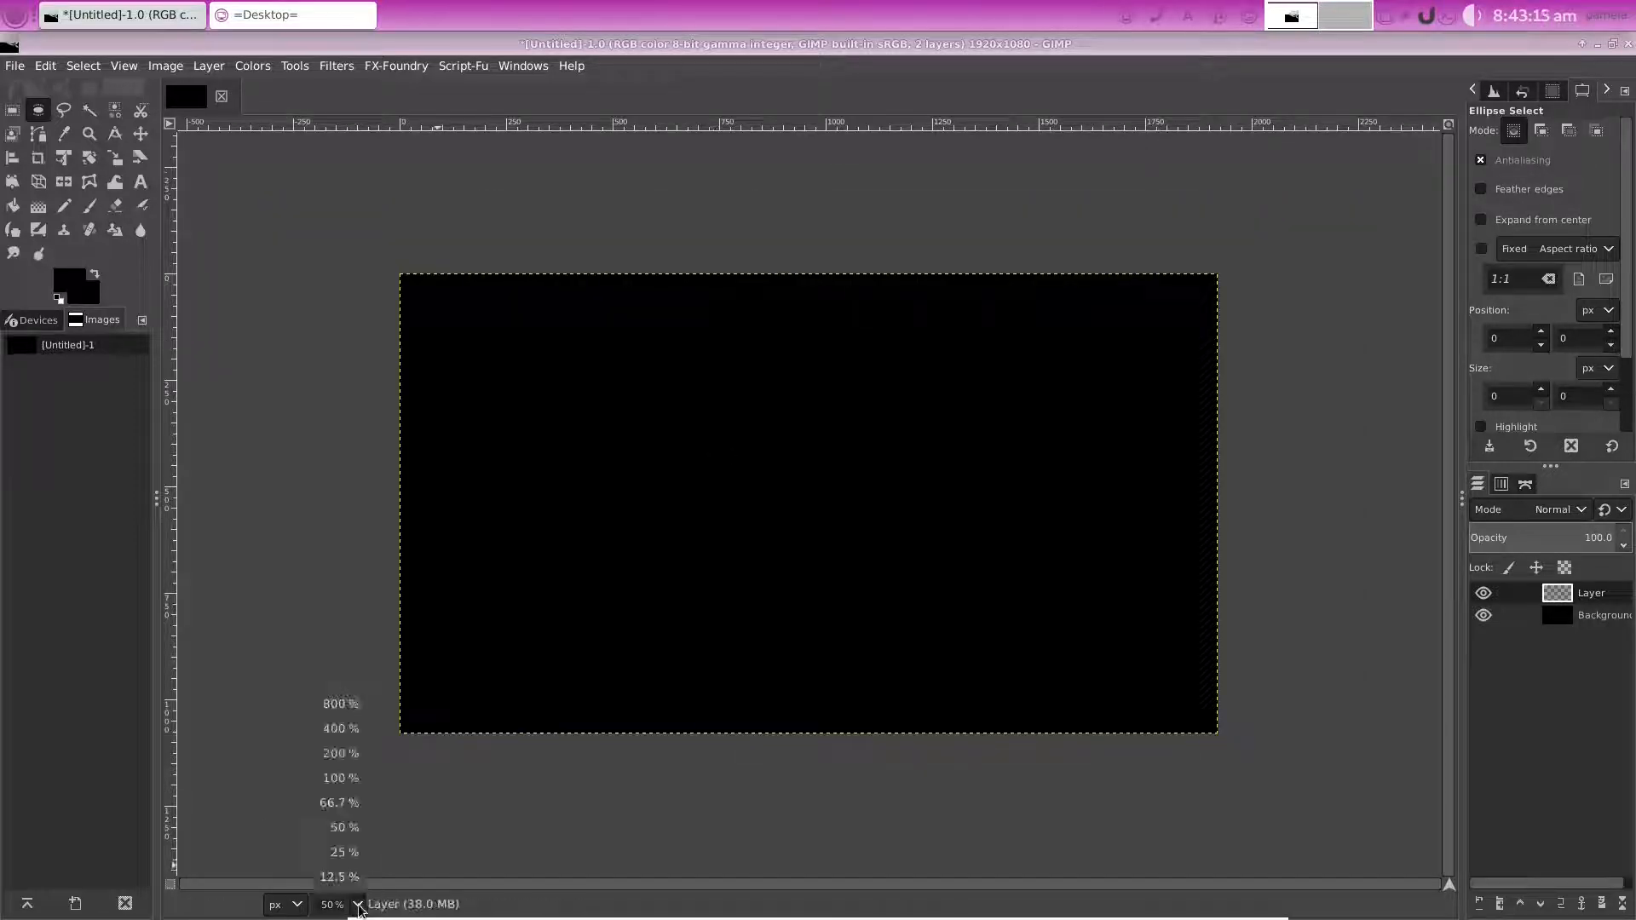
click(345, 852)
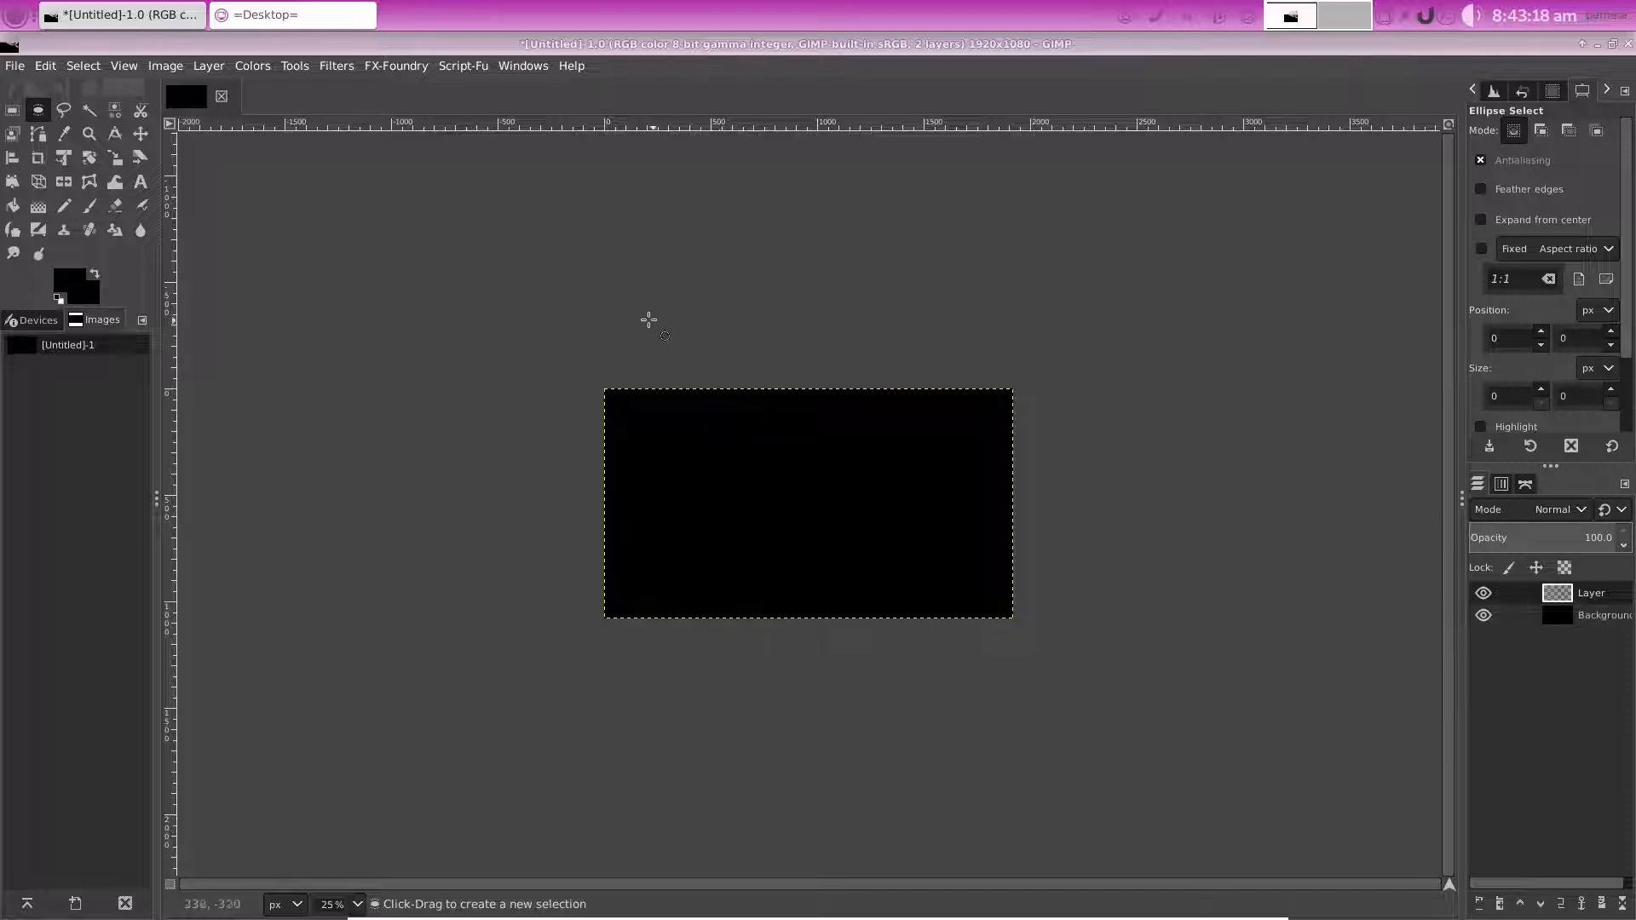
drag(648, 298, 1014, 491)
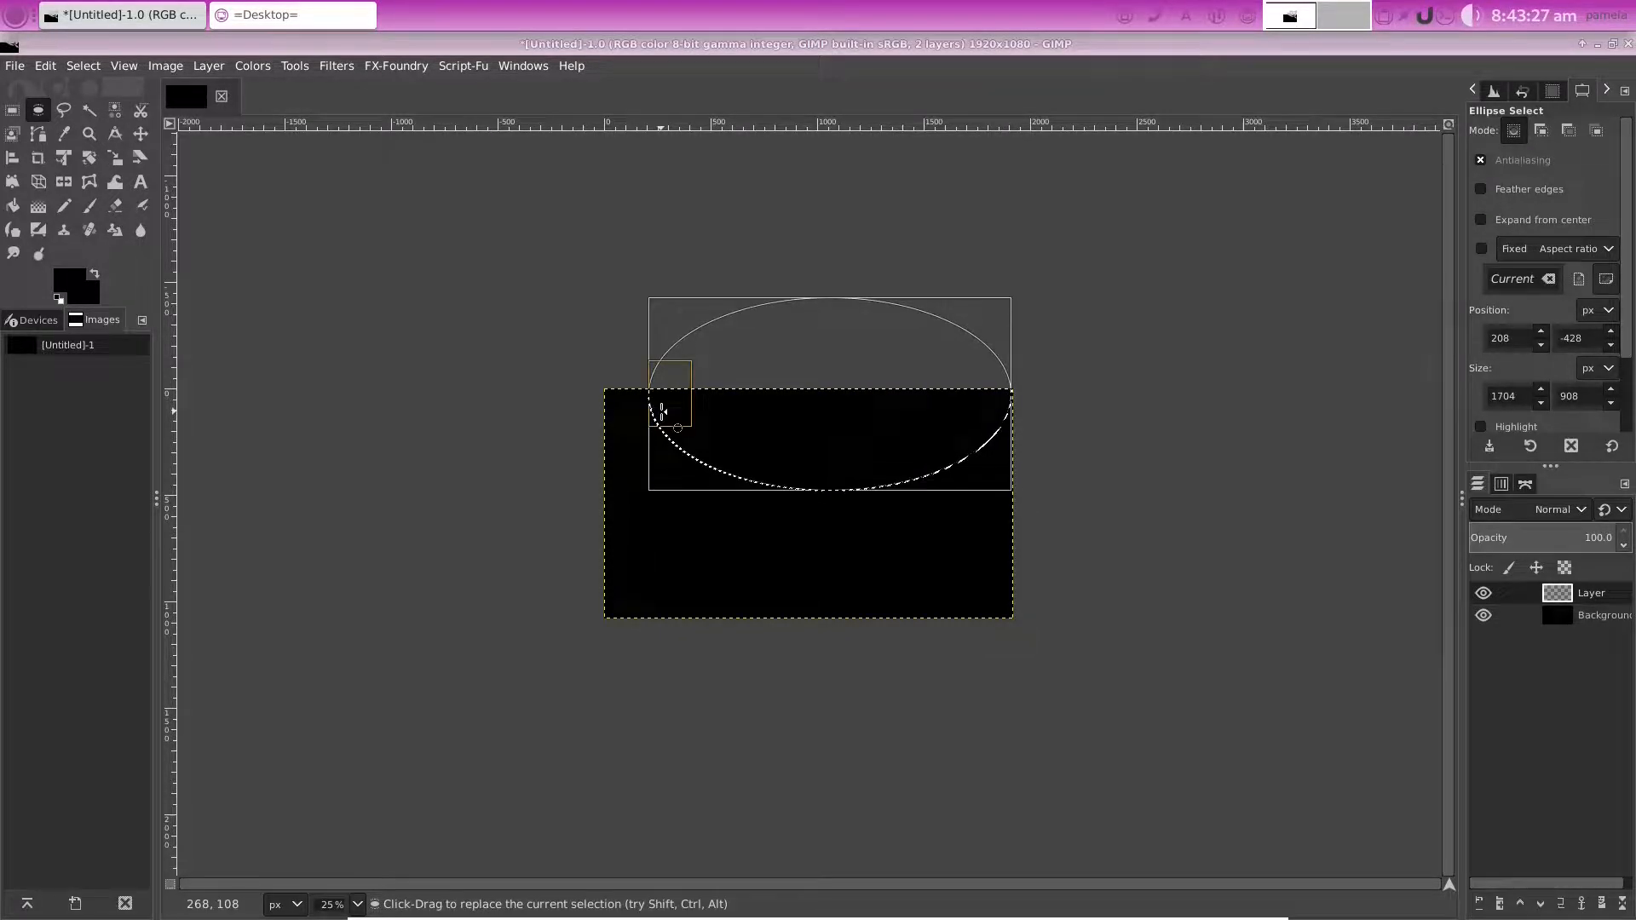
drag(662, 412, 617, 426)
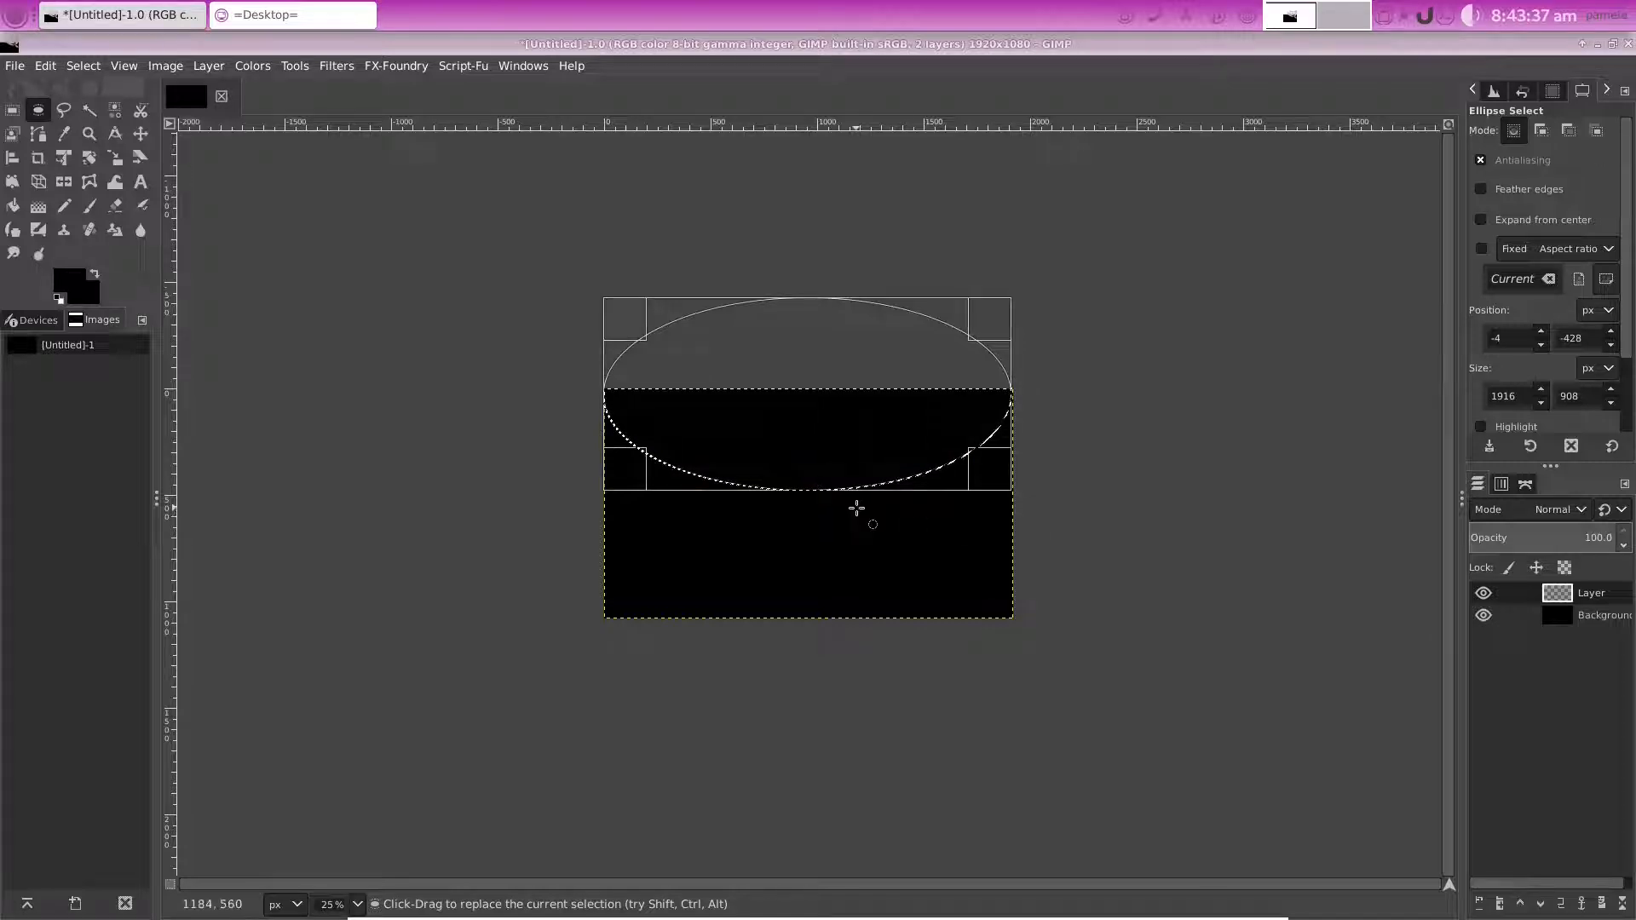
drag(830, 475, 828, 428)
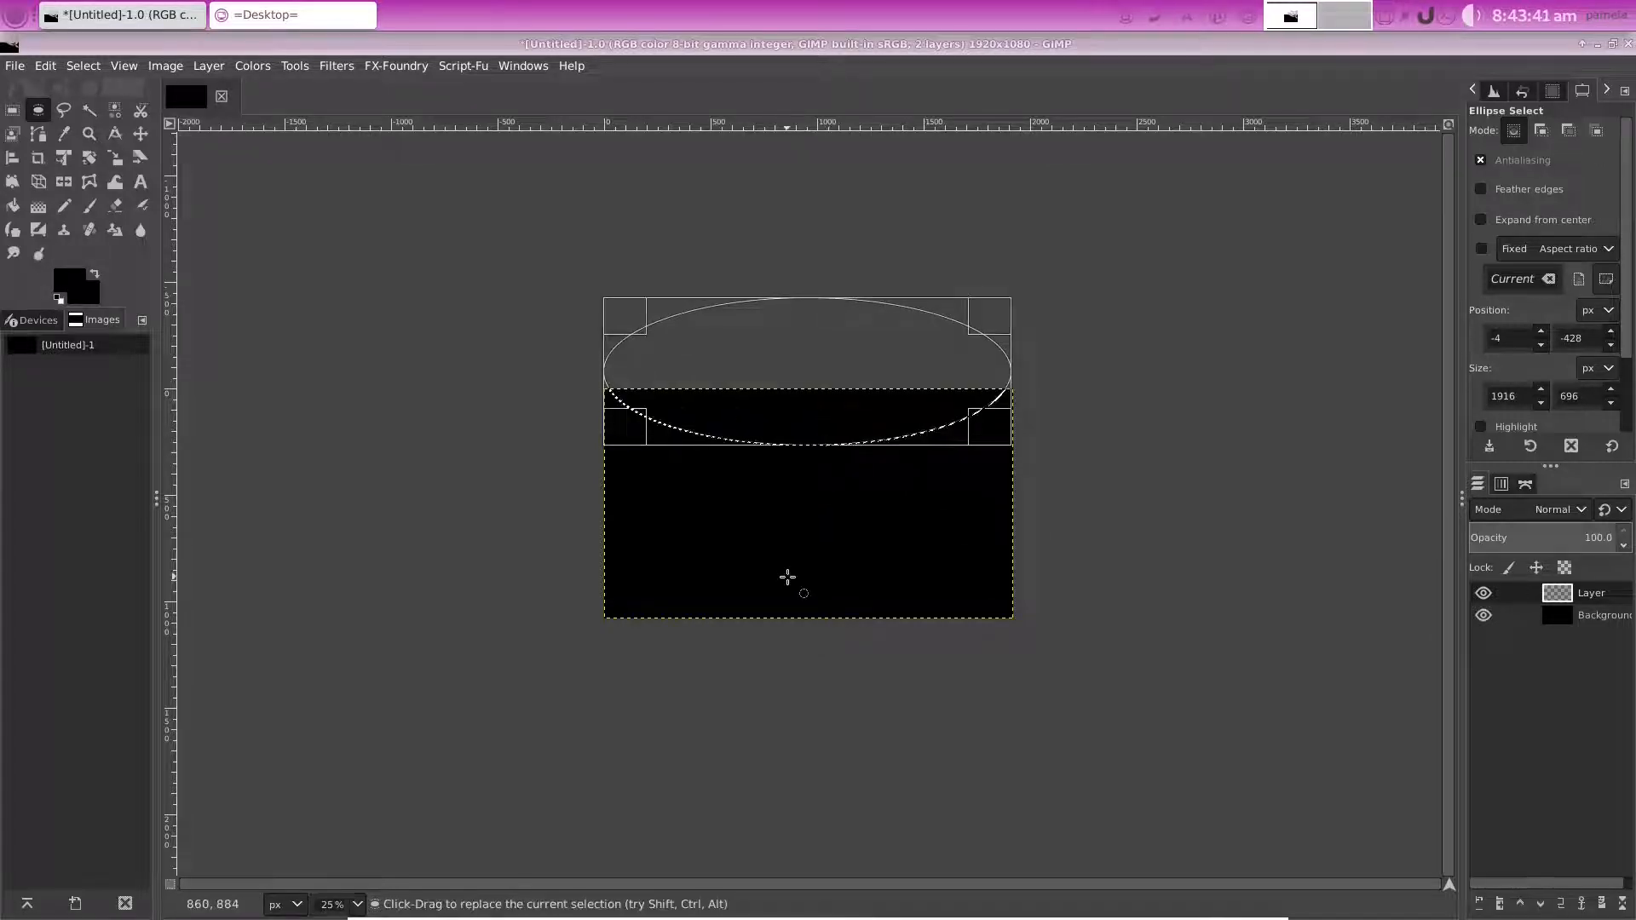
Set the foreground color to orange (f58b12) and bucket-fill the elliptical selection on the new layer
click(71, 288)
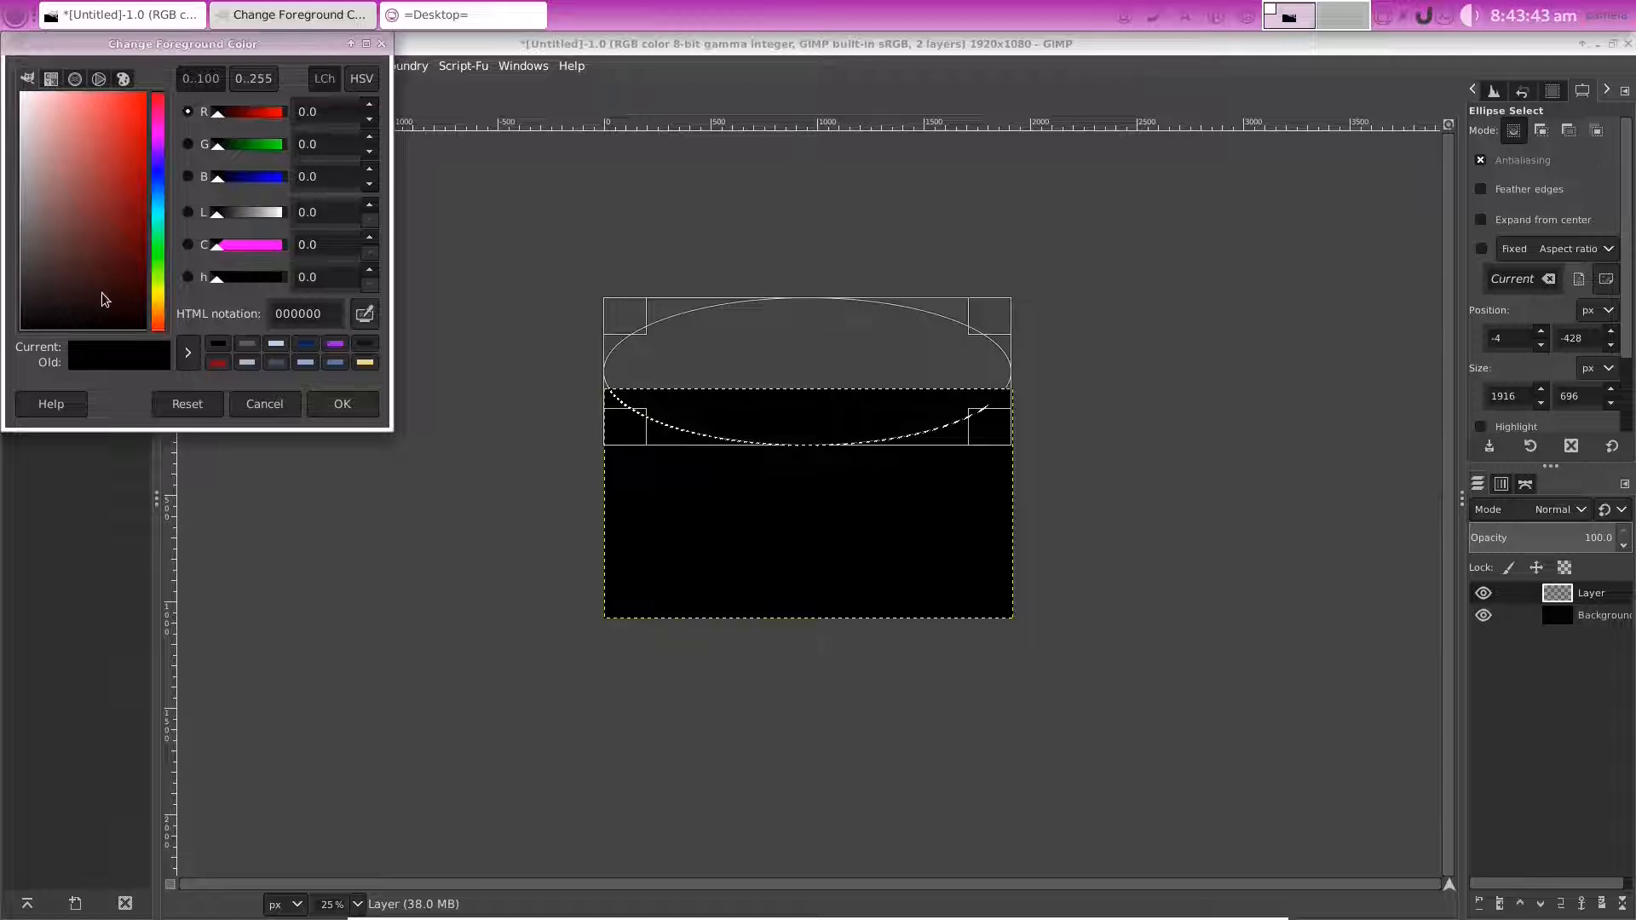
click(159, 321)
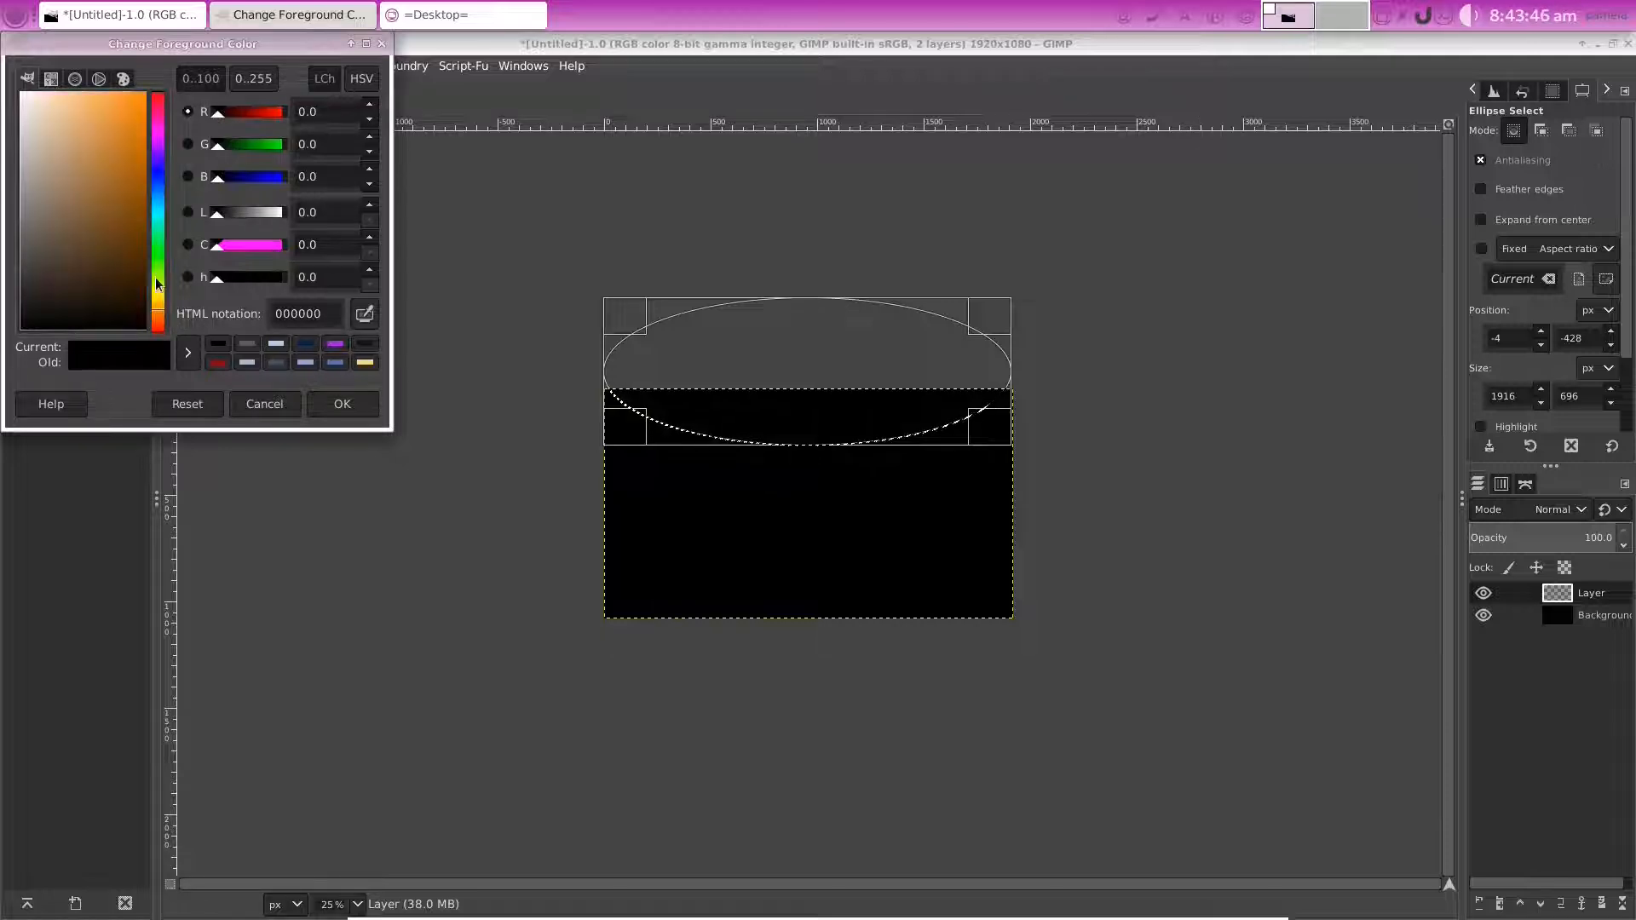
click(135, 99)
click(342, 404)
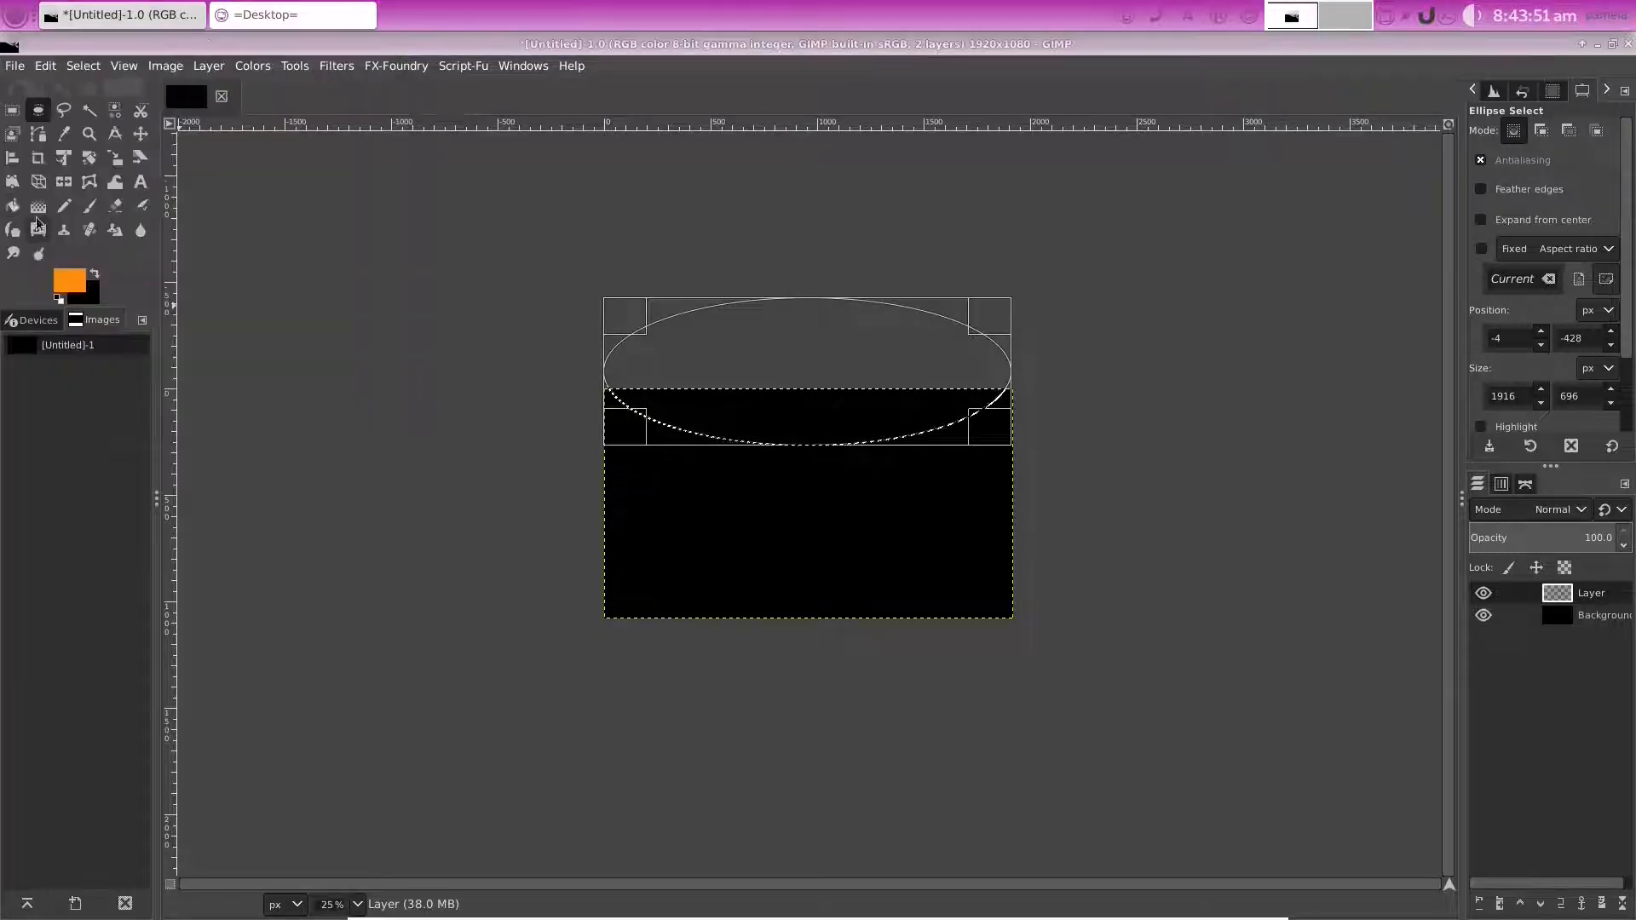
click(13, 207)
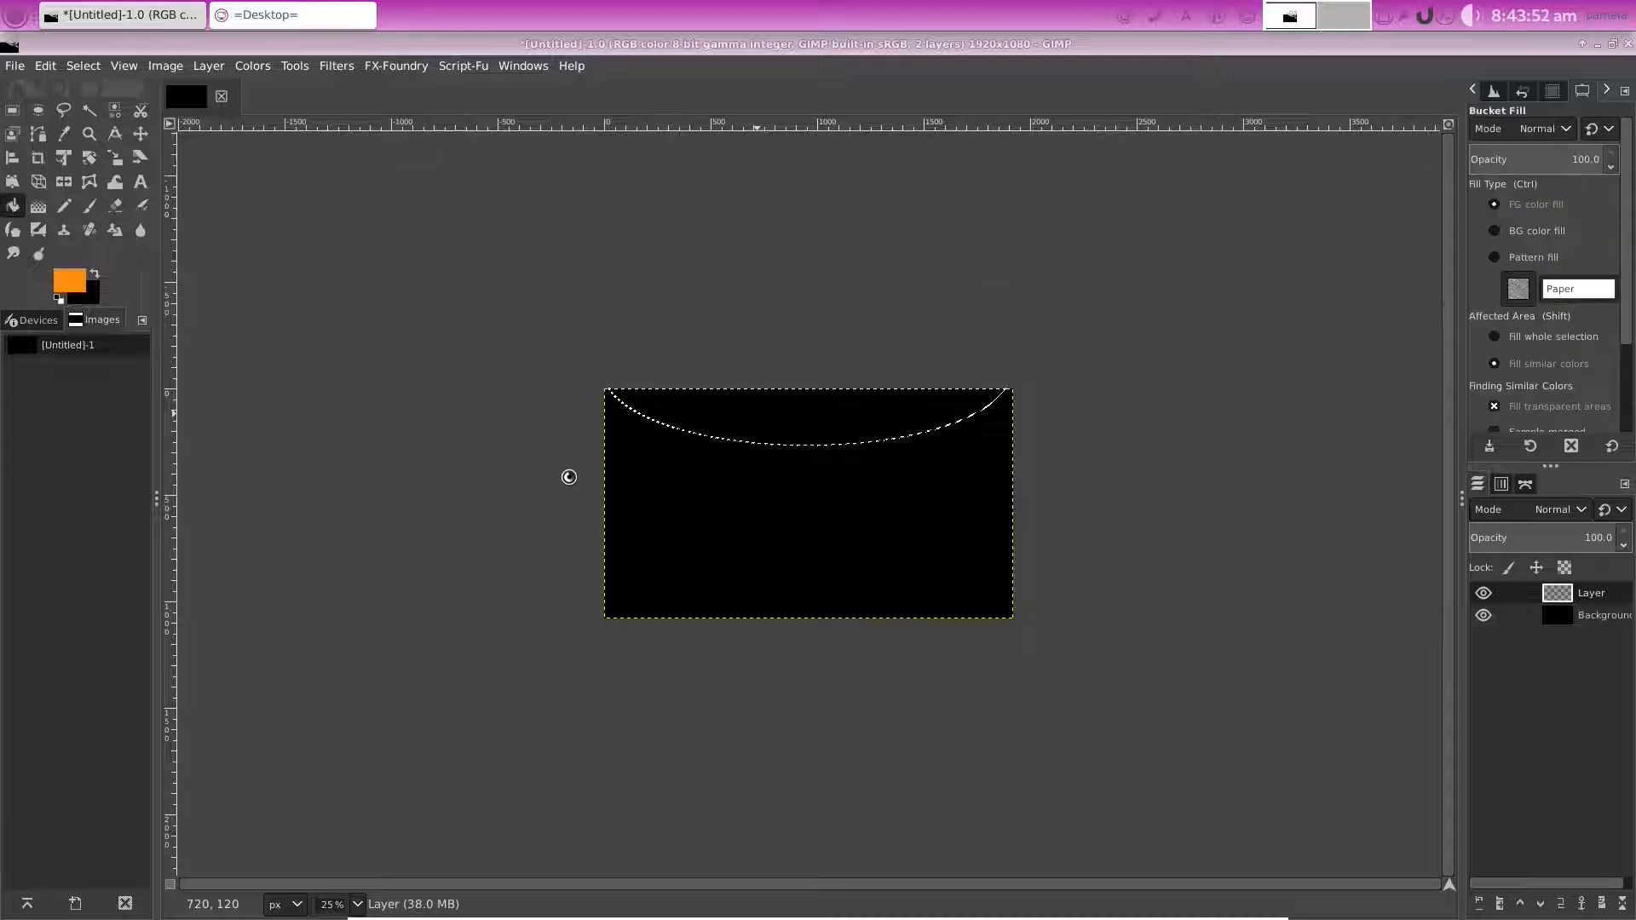
click(475, 464)
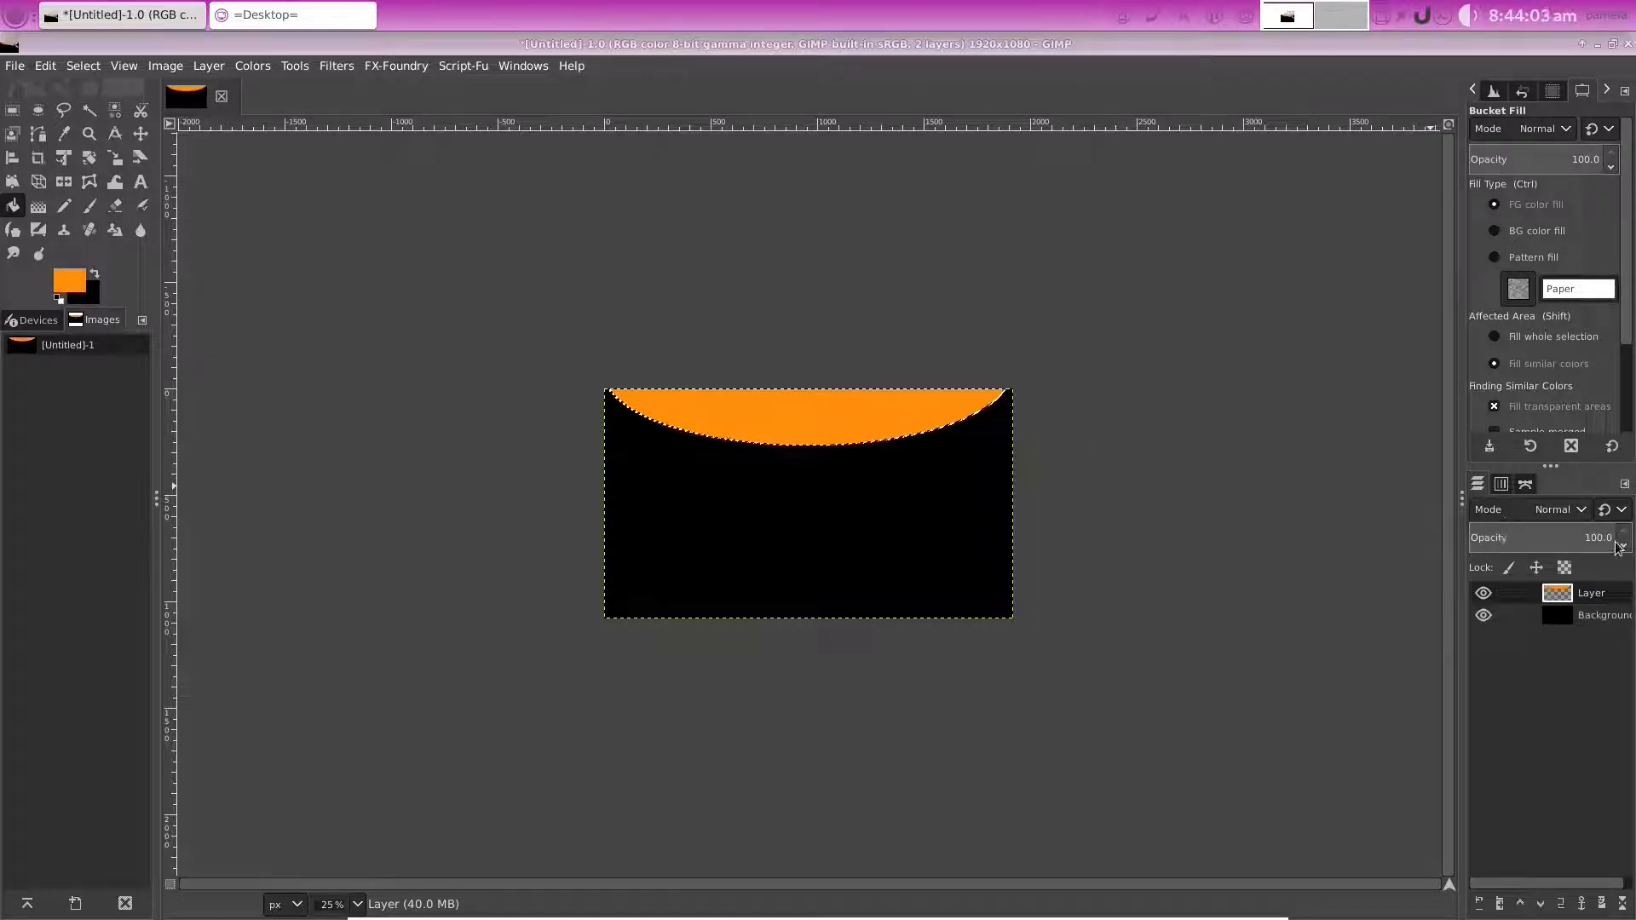
Try several lower opacity values on the orange layer and return it to 100
drag(1619, 546, 1194, 537)
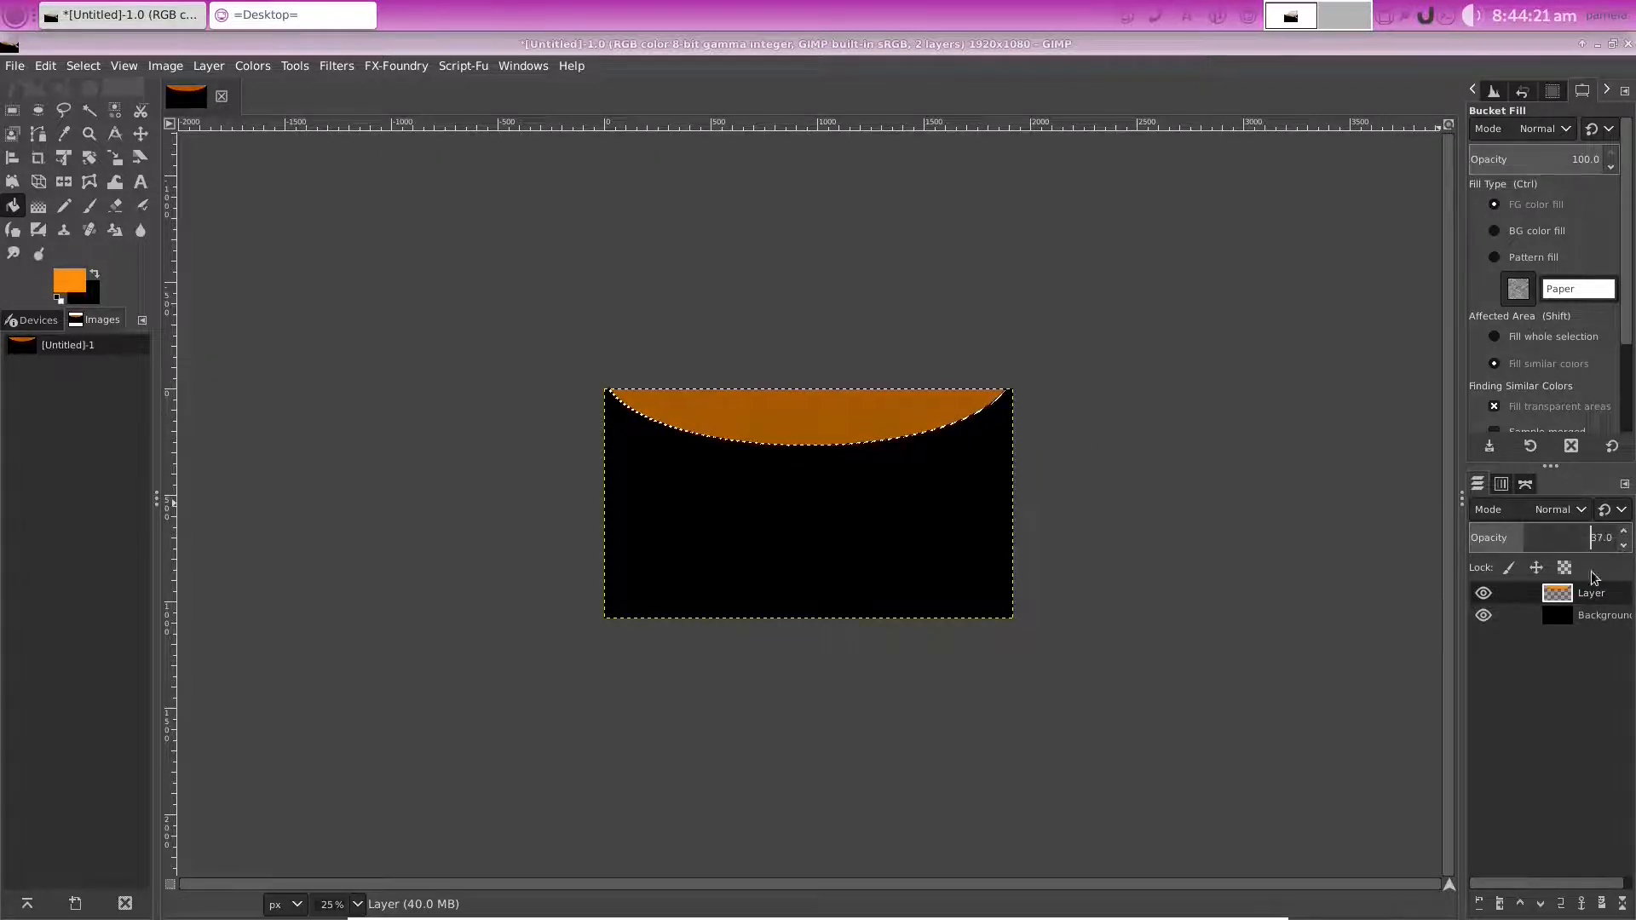
drag(1487, 540, 1406, 544)
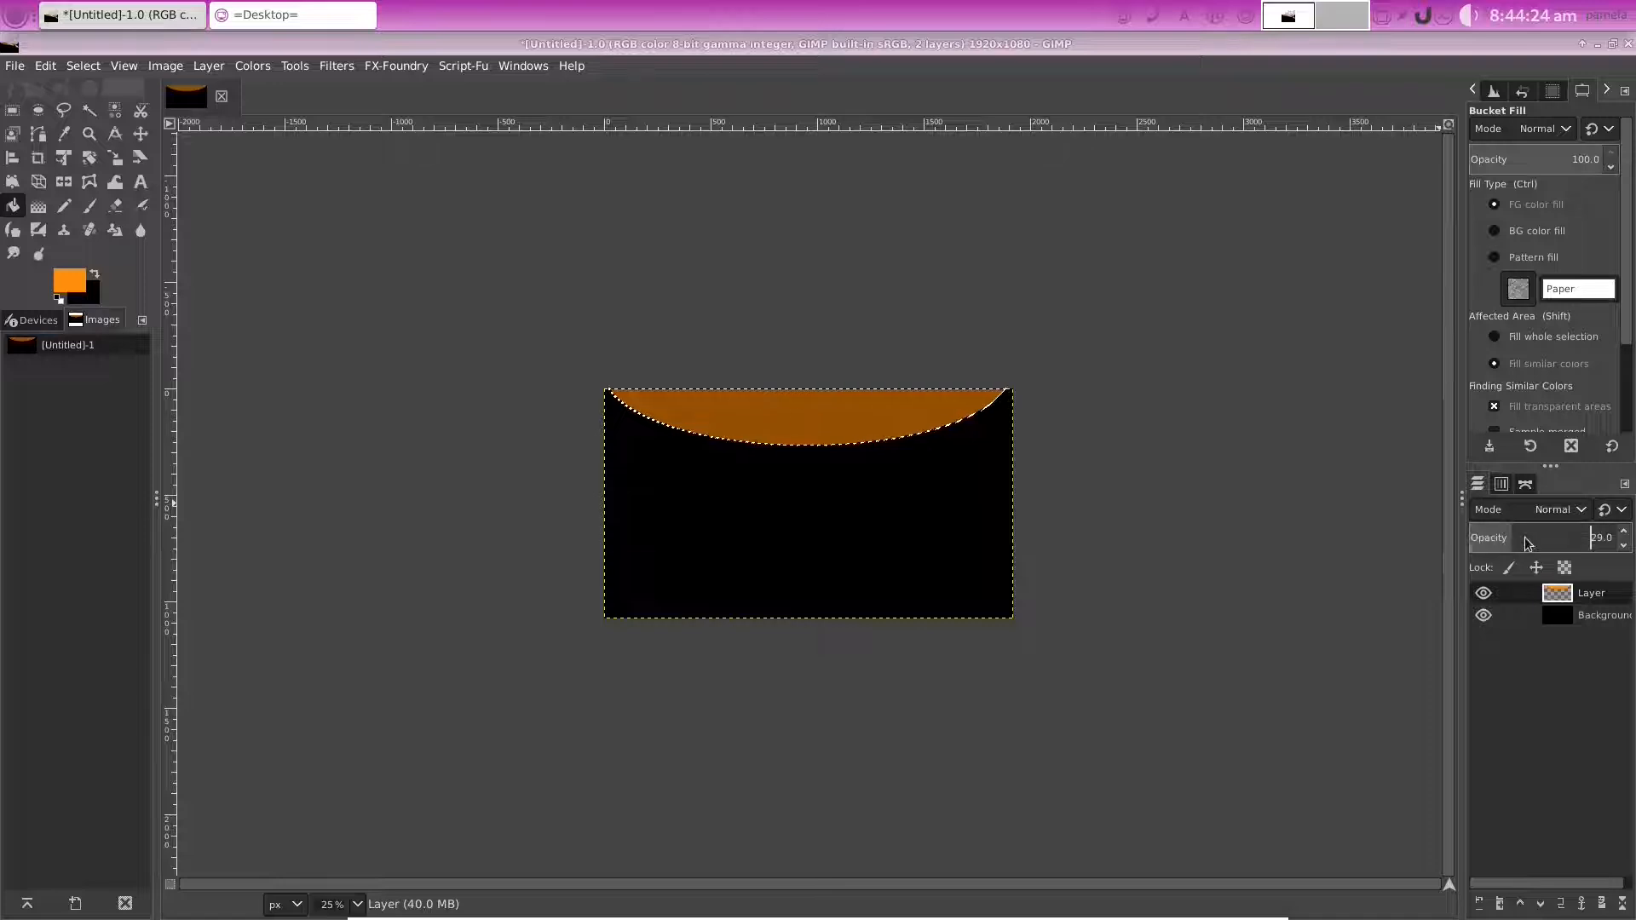
drag(1579, 541, 102, 538)
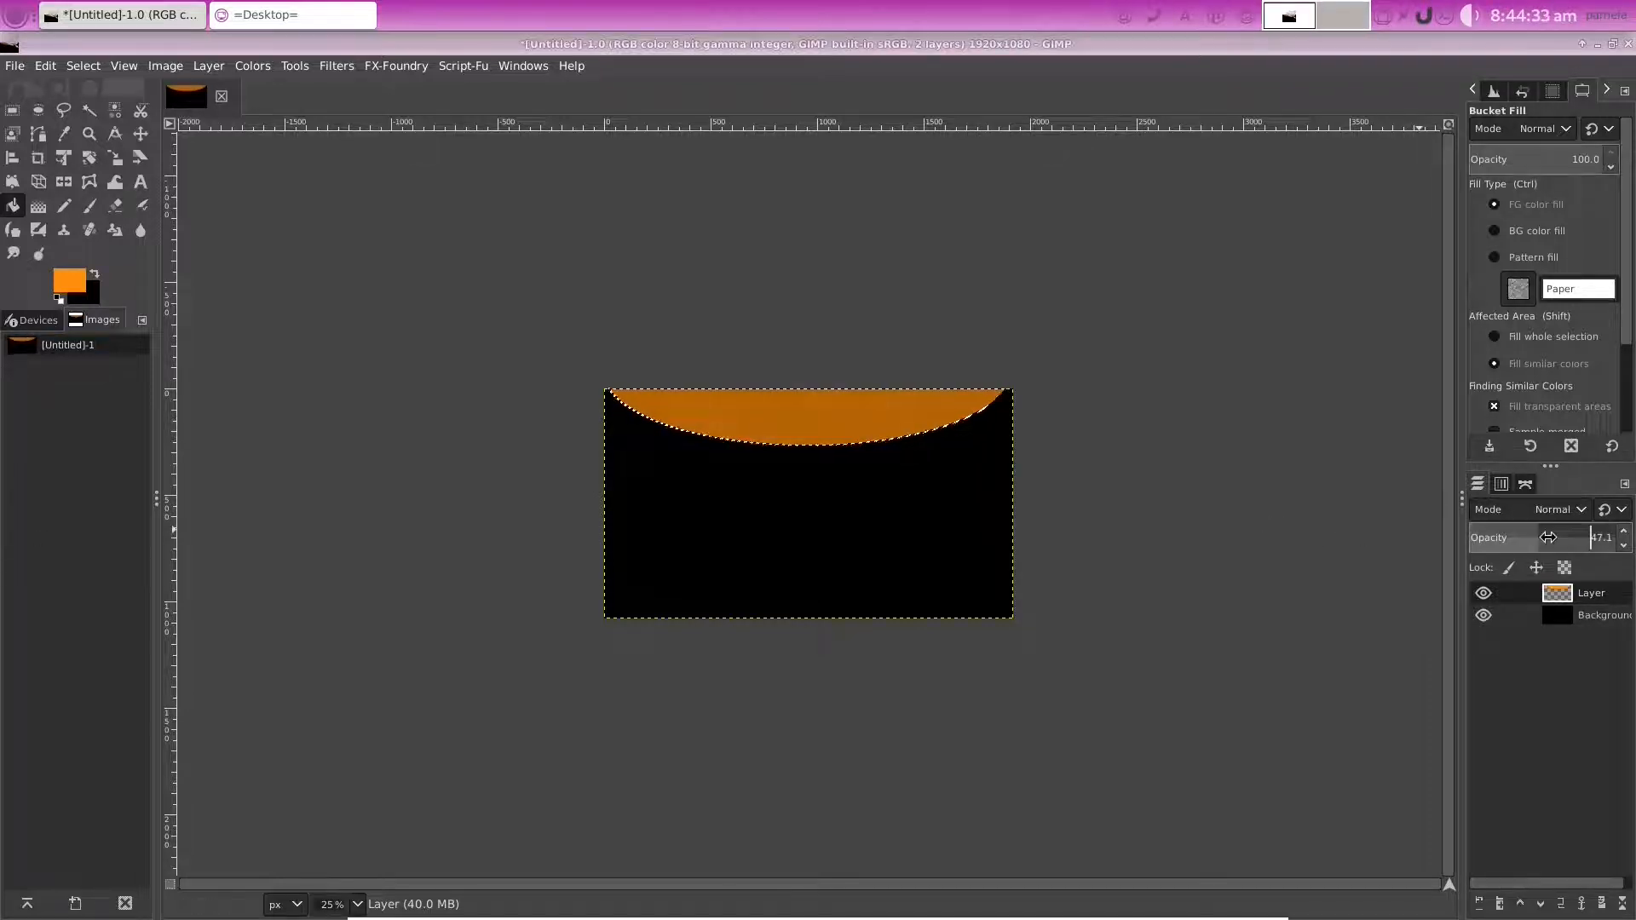
drag(1535, 537, 1610, 538)
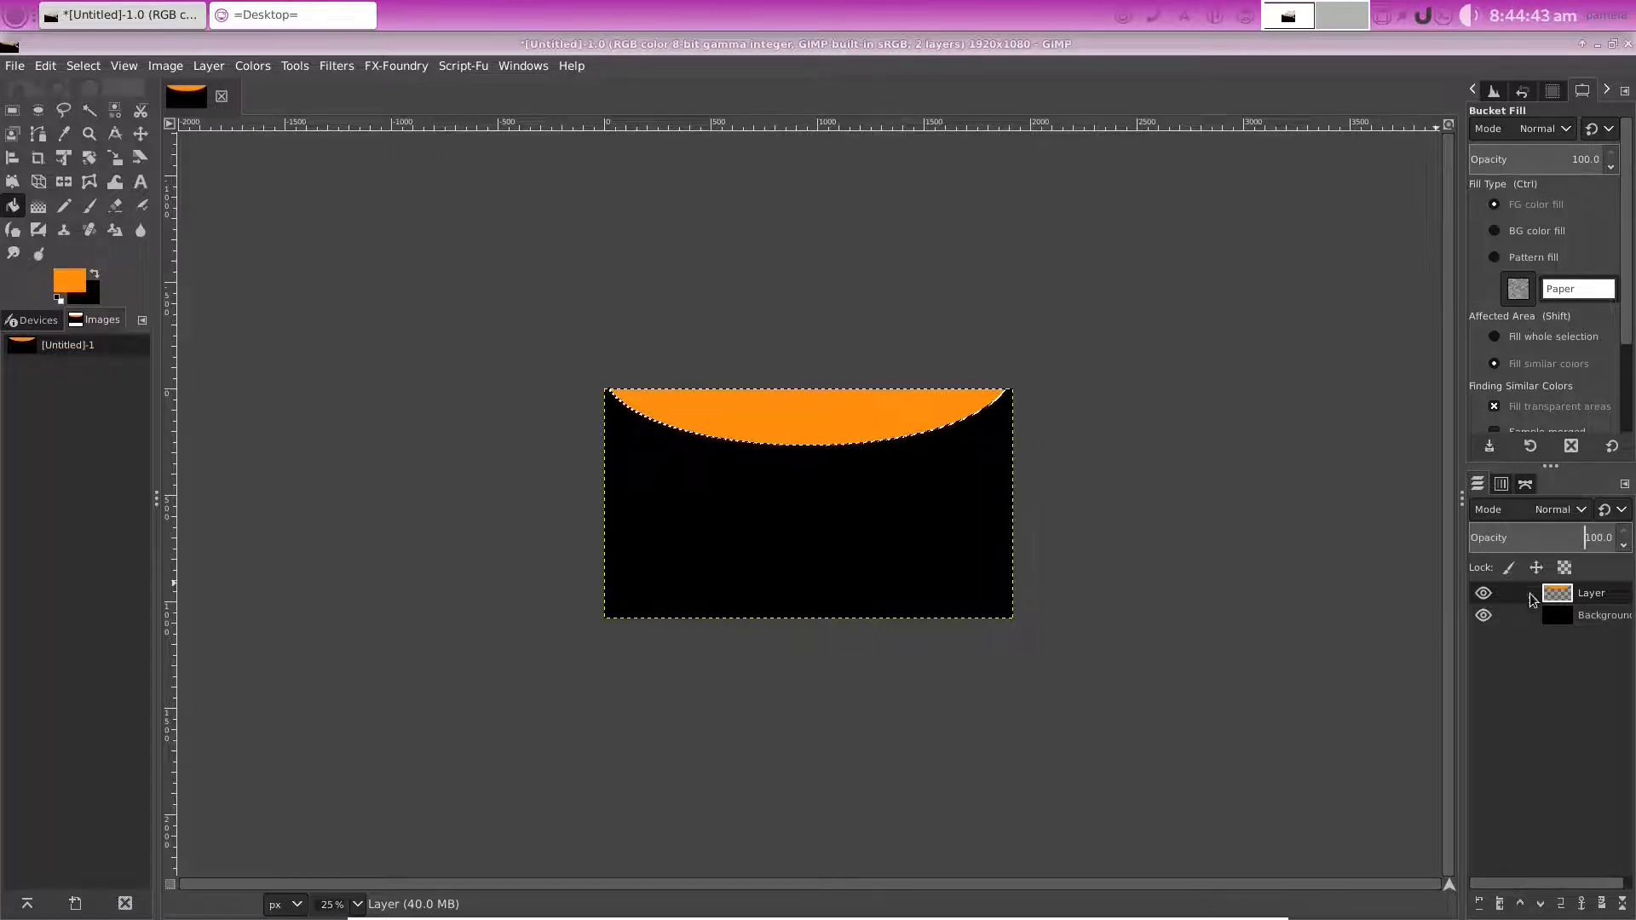
Set the foreground to a grey slightly darker than 585e66, clear the selection and fill the Background layer with it
click(1563, 613)
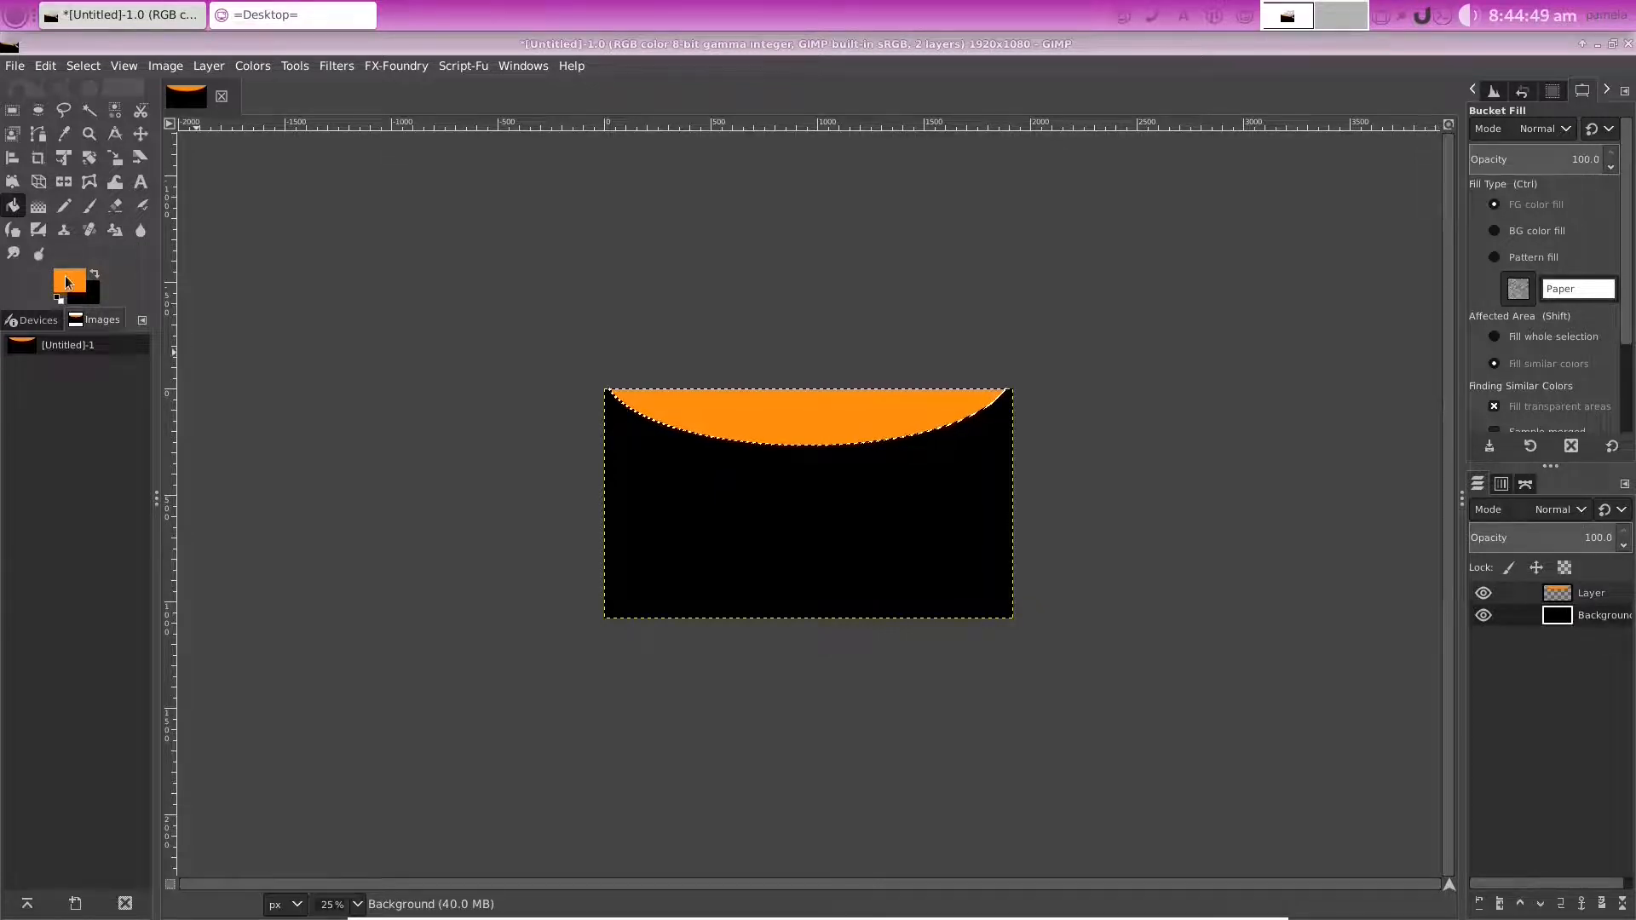
click(66, 282)
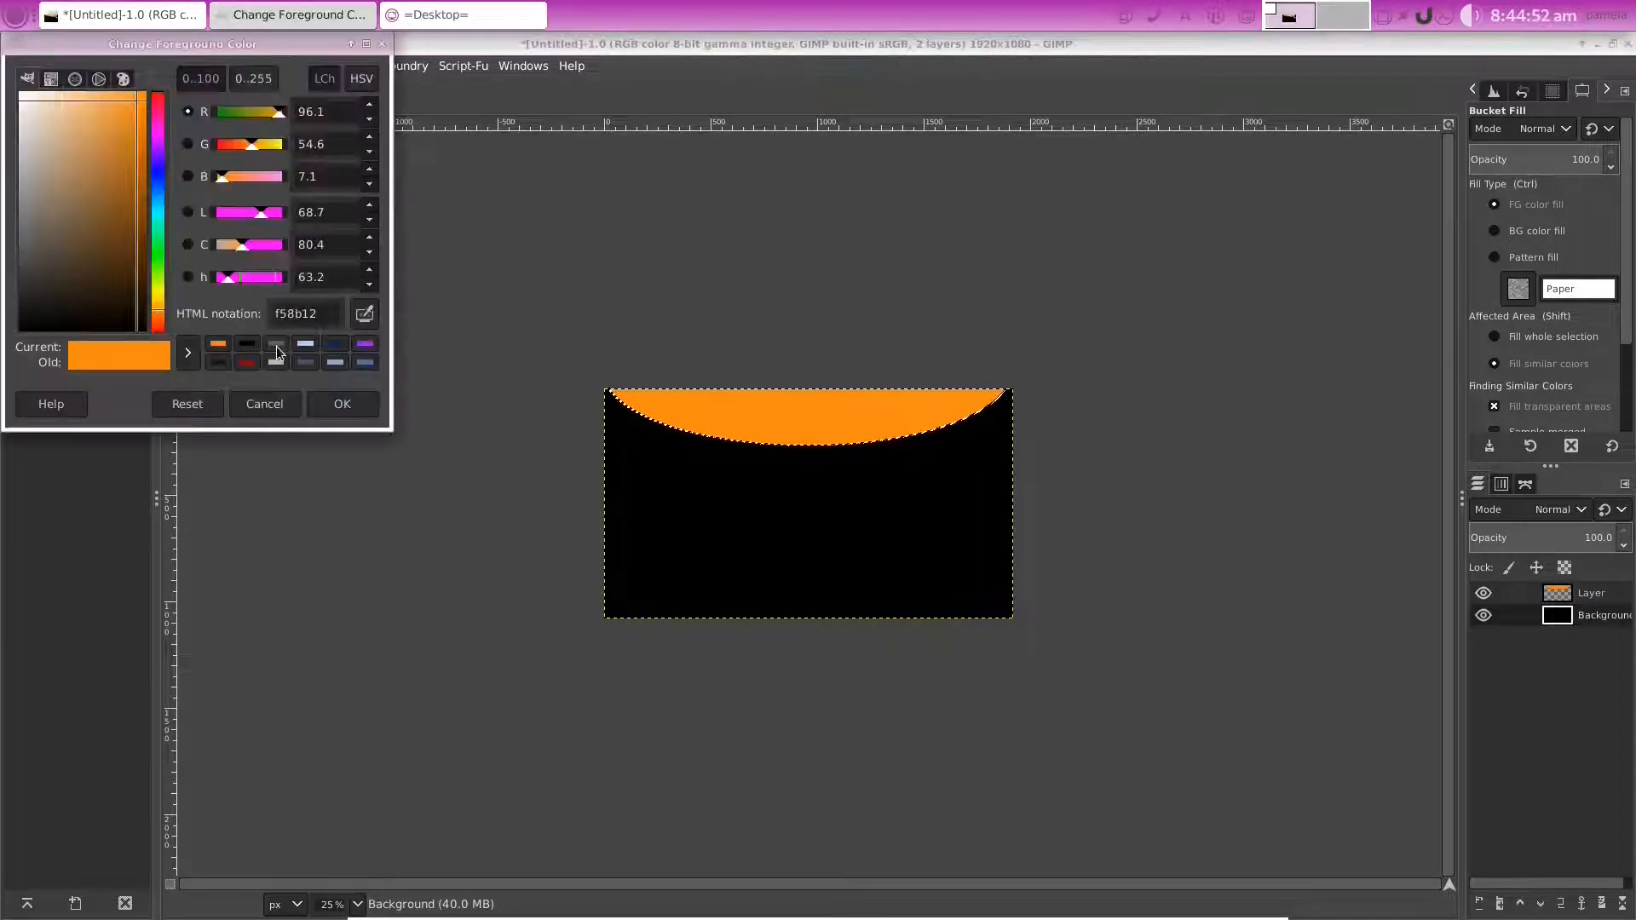
click(274, 344)
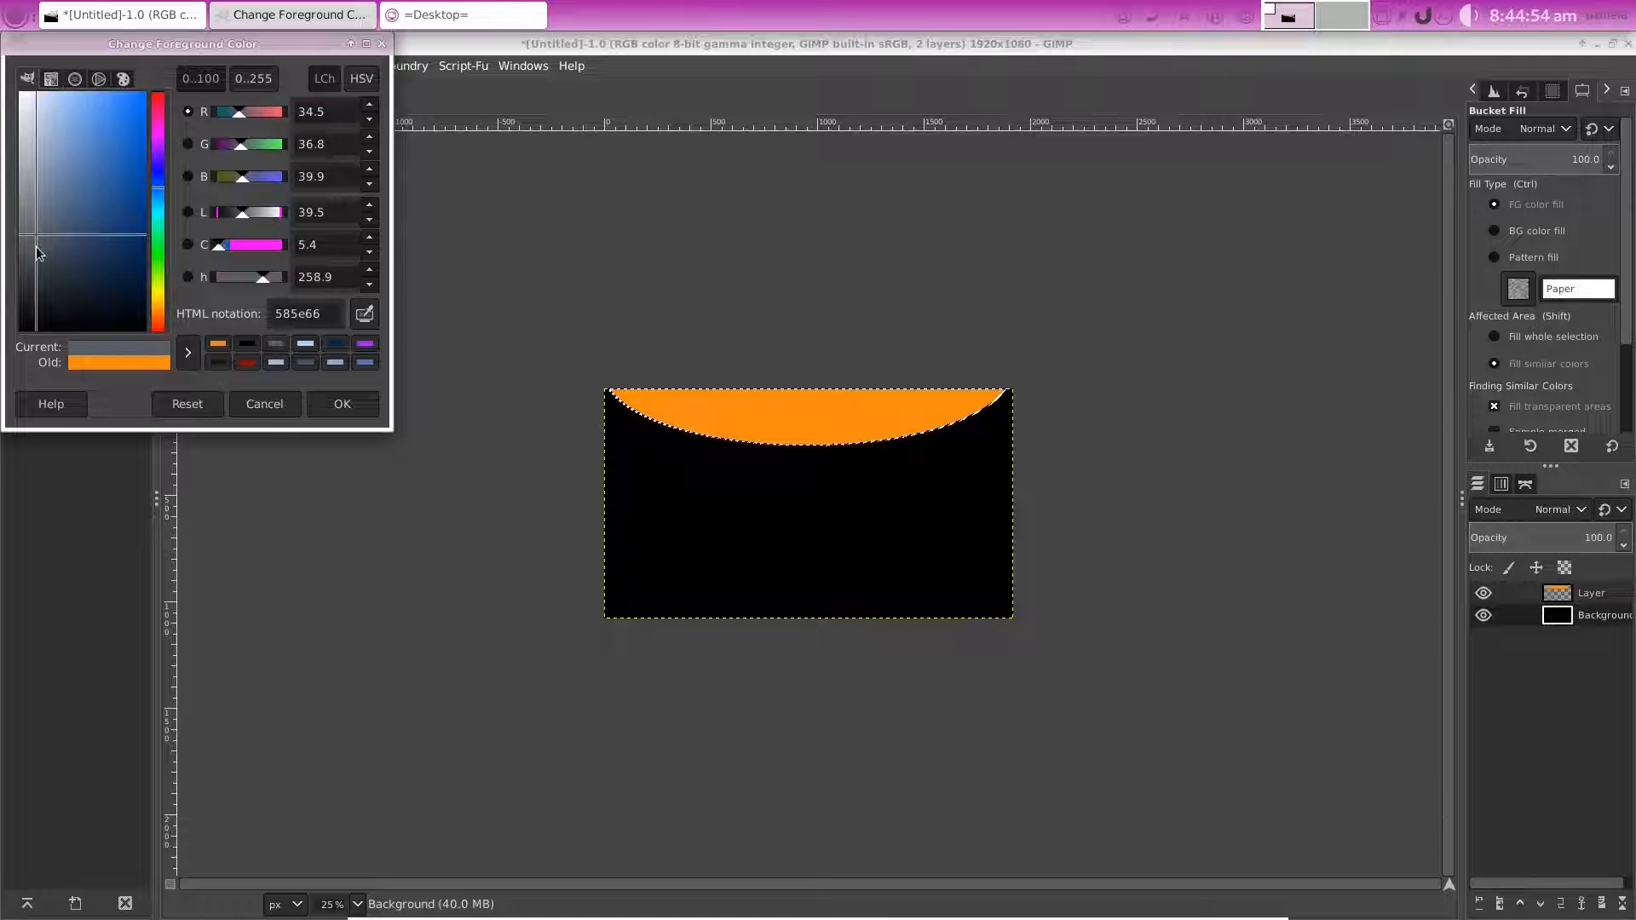
click(37, 253)
click(320, 411)
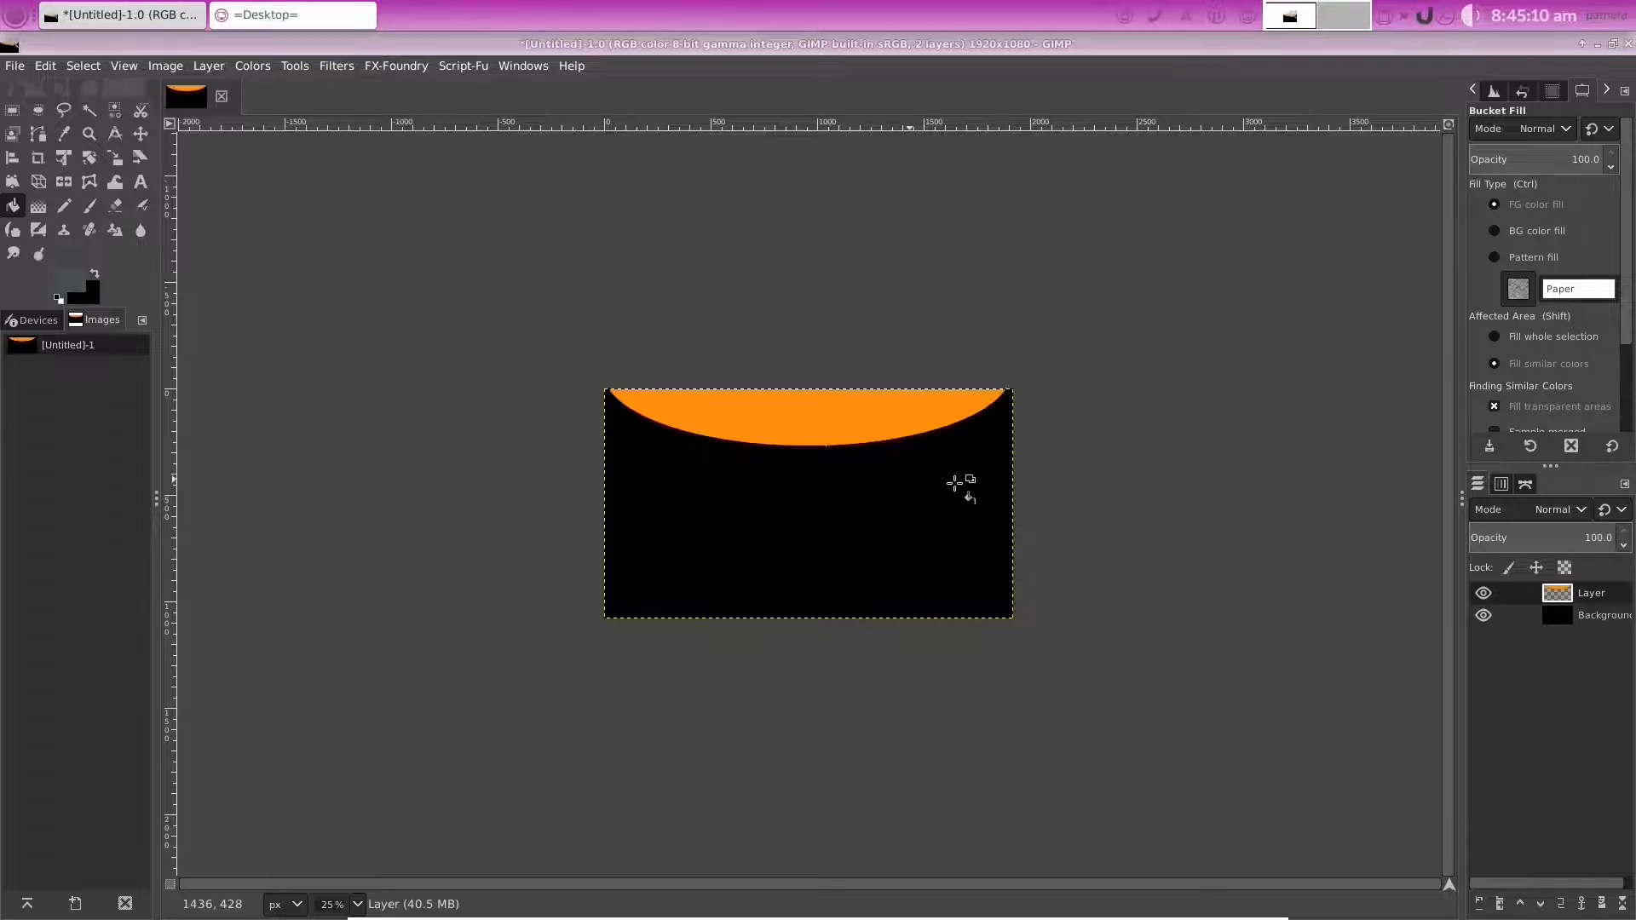
click(1580, 615)
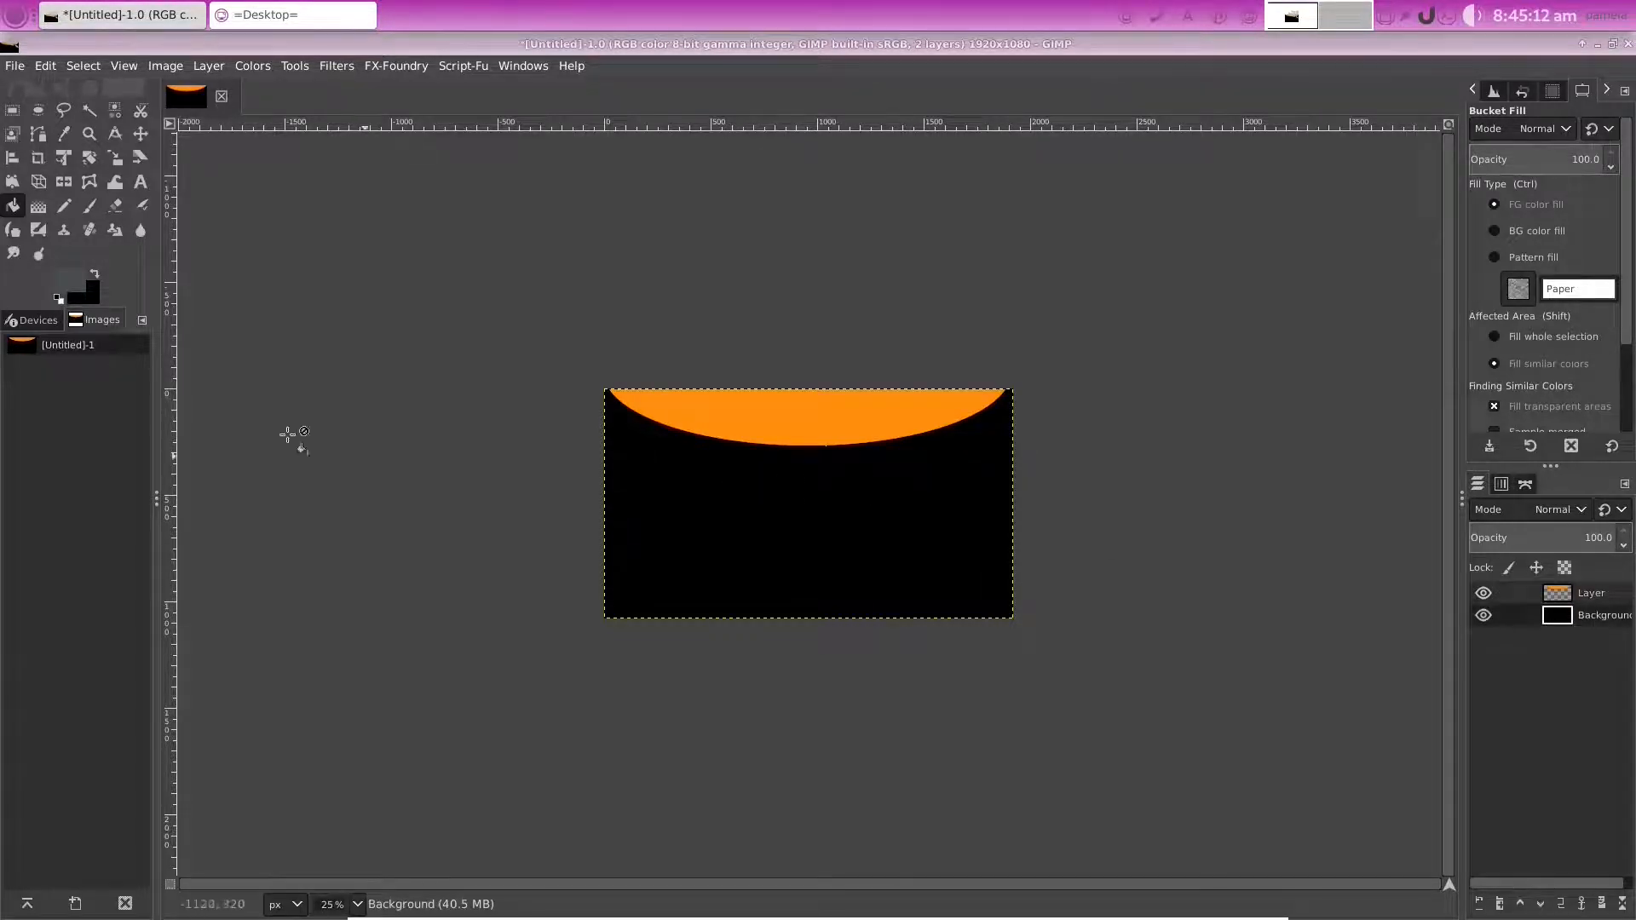
click(699, 473)
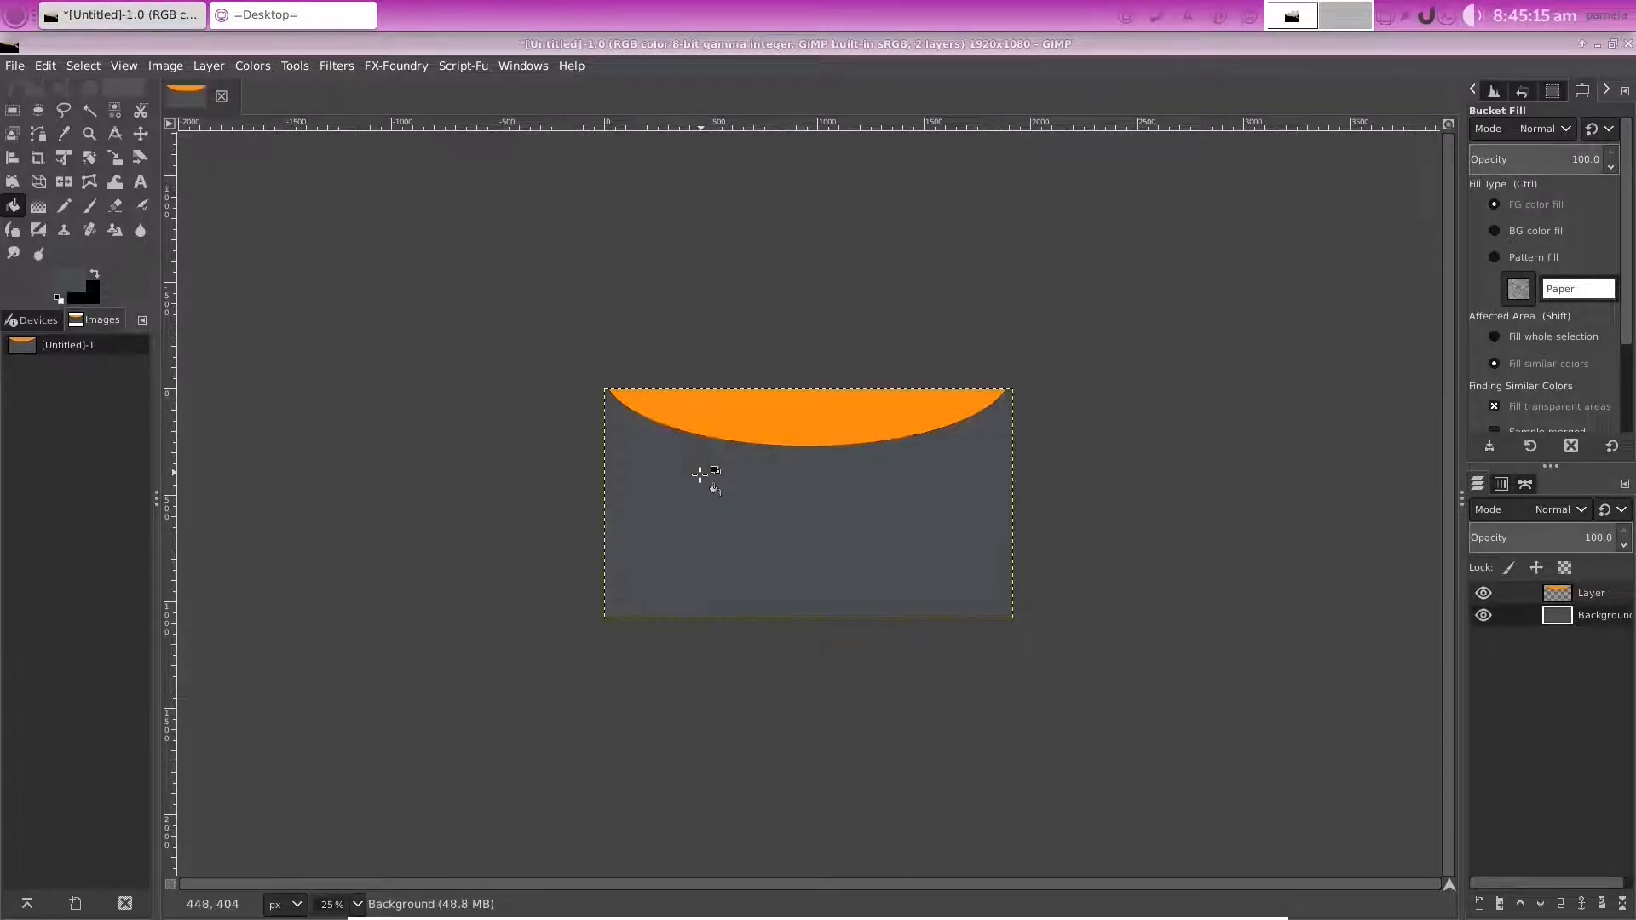
Select the orange shape on the upper layer with Fuzzy Select, try lower layer opacities and return to 100
click(1615, 598)
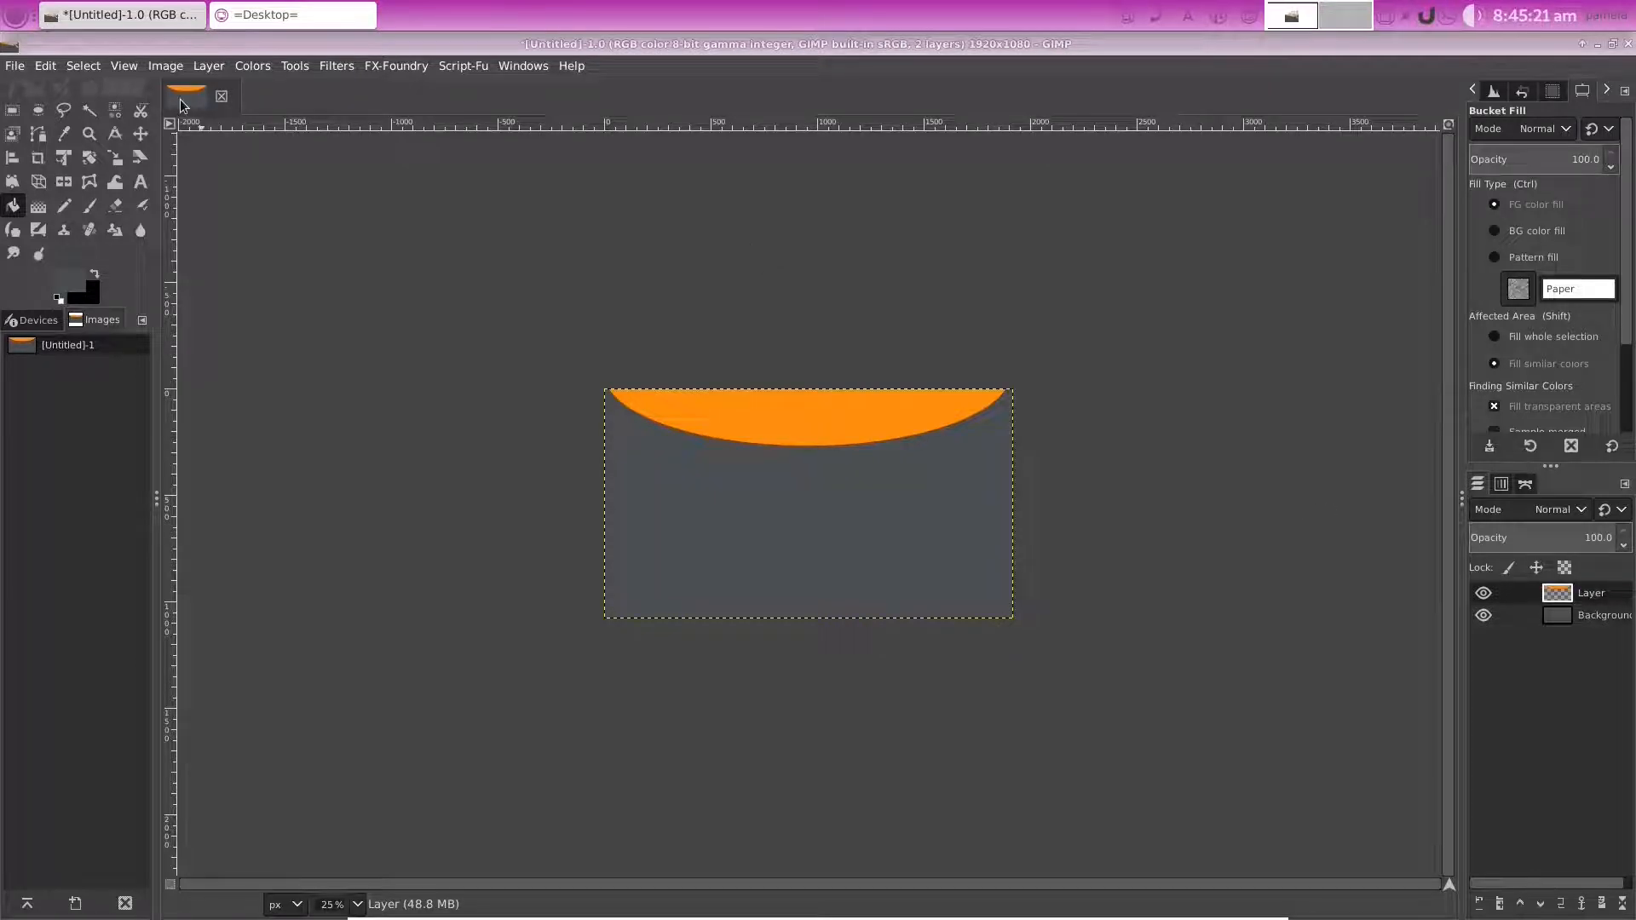
click(89, 110)
click(896, 405)
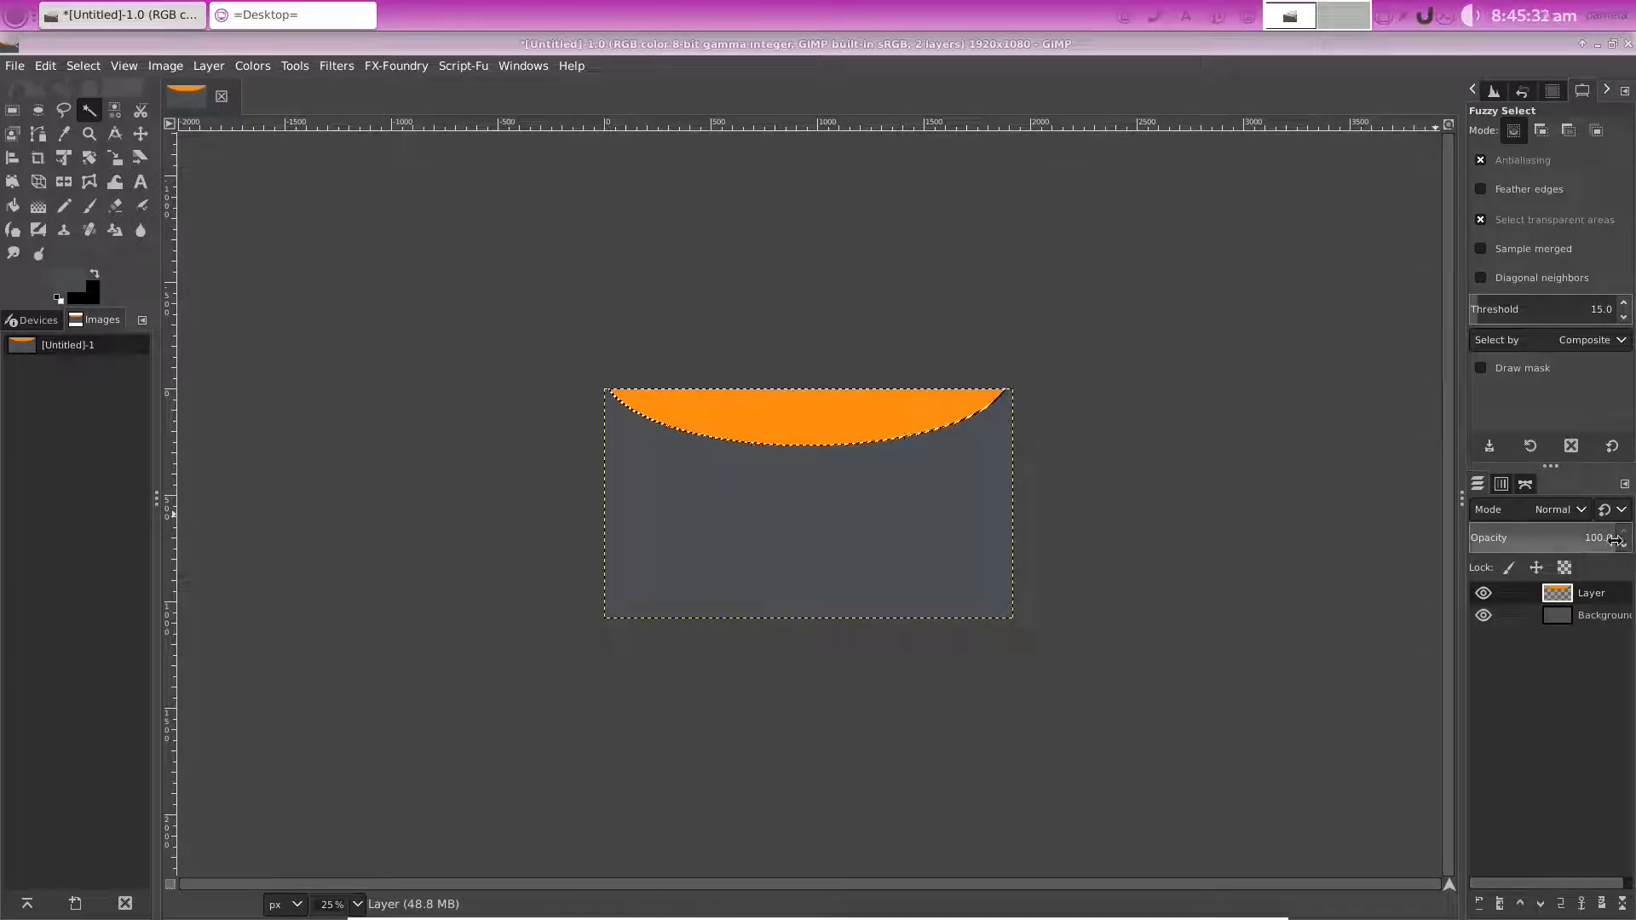
drag(1616, 540, 577, 533)
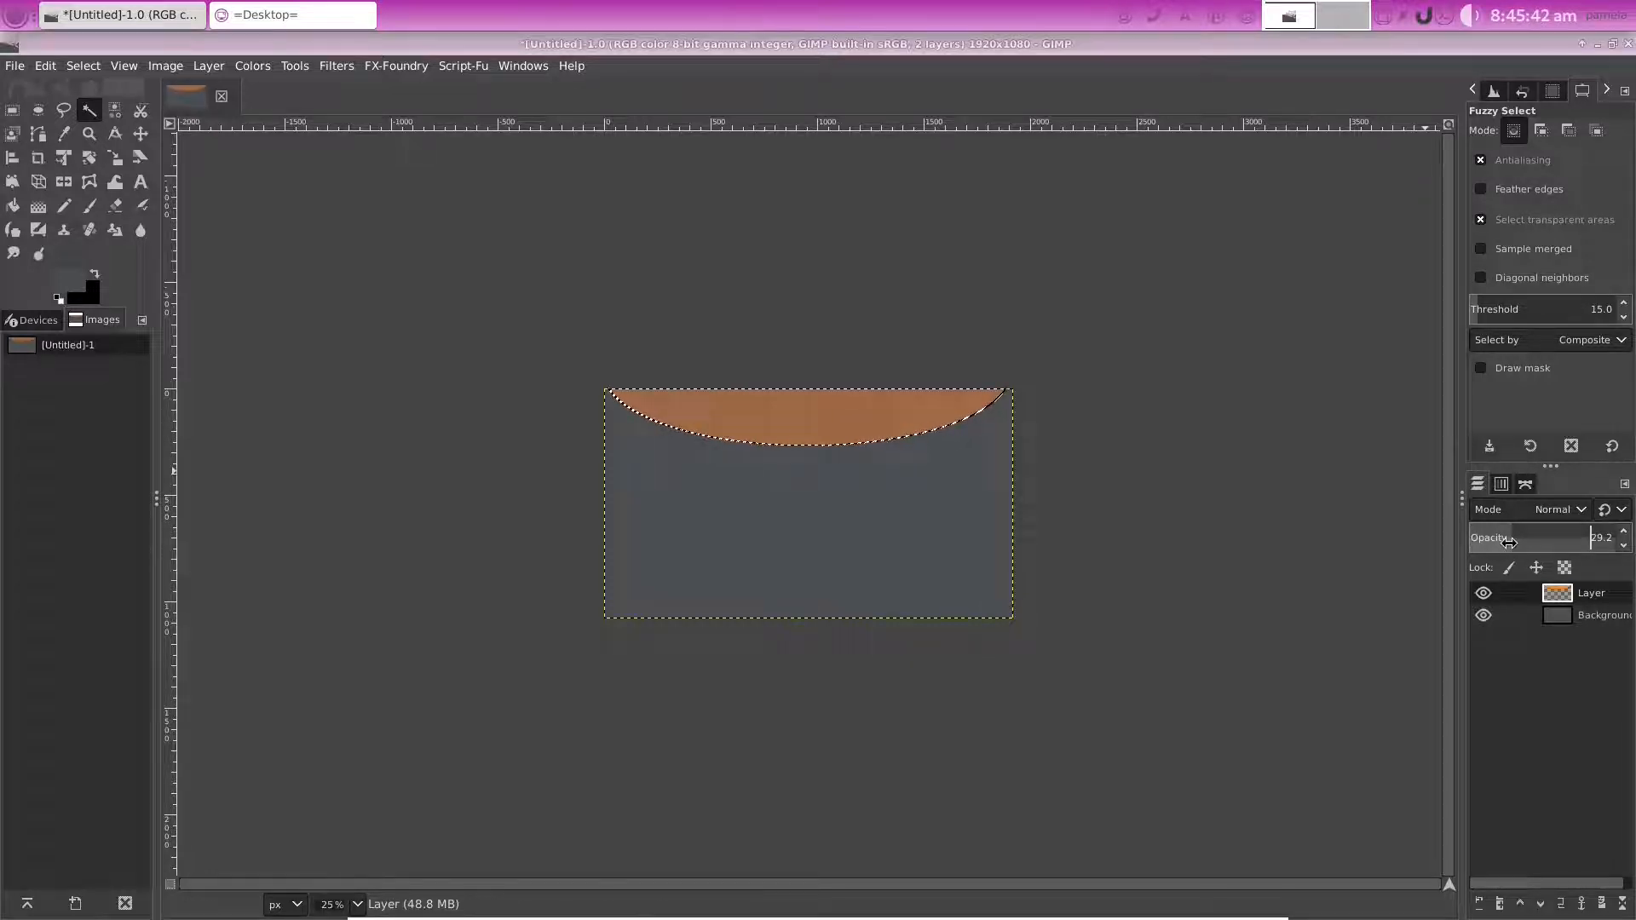
drag(1509, 542, 1619, 540)
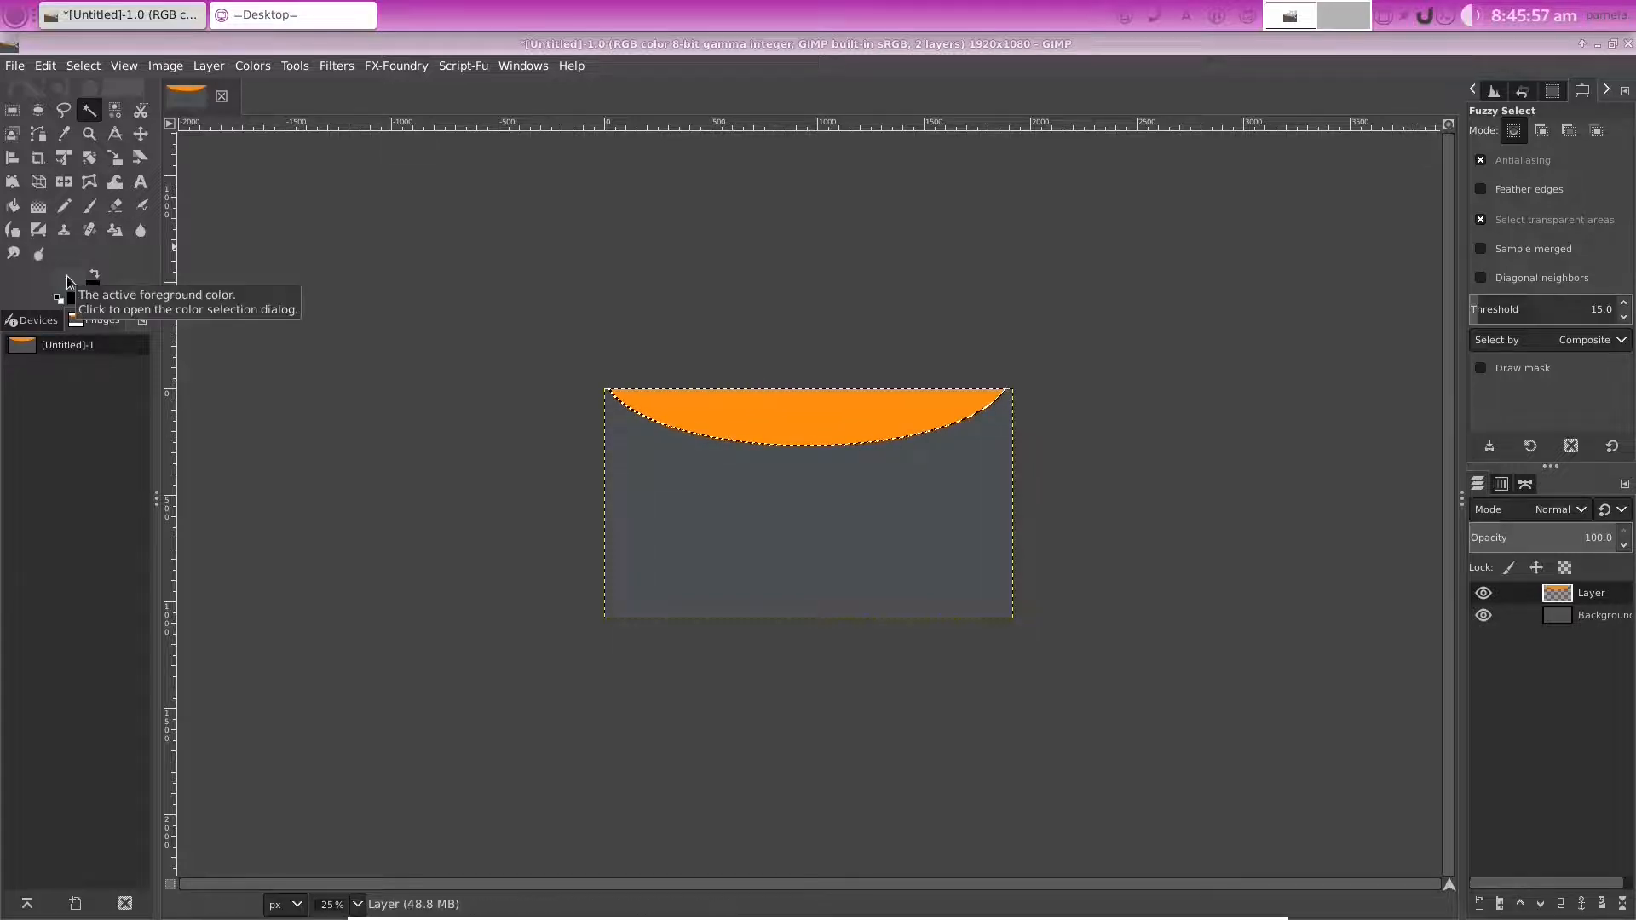
Set the foreground color to orange f58b12 and the background color to a darker brownish orange
click(69, 282)
click(254, 345)
click(342, 403)
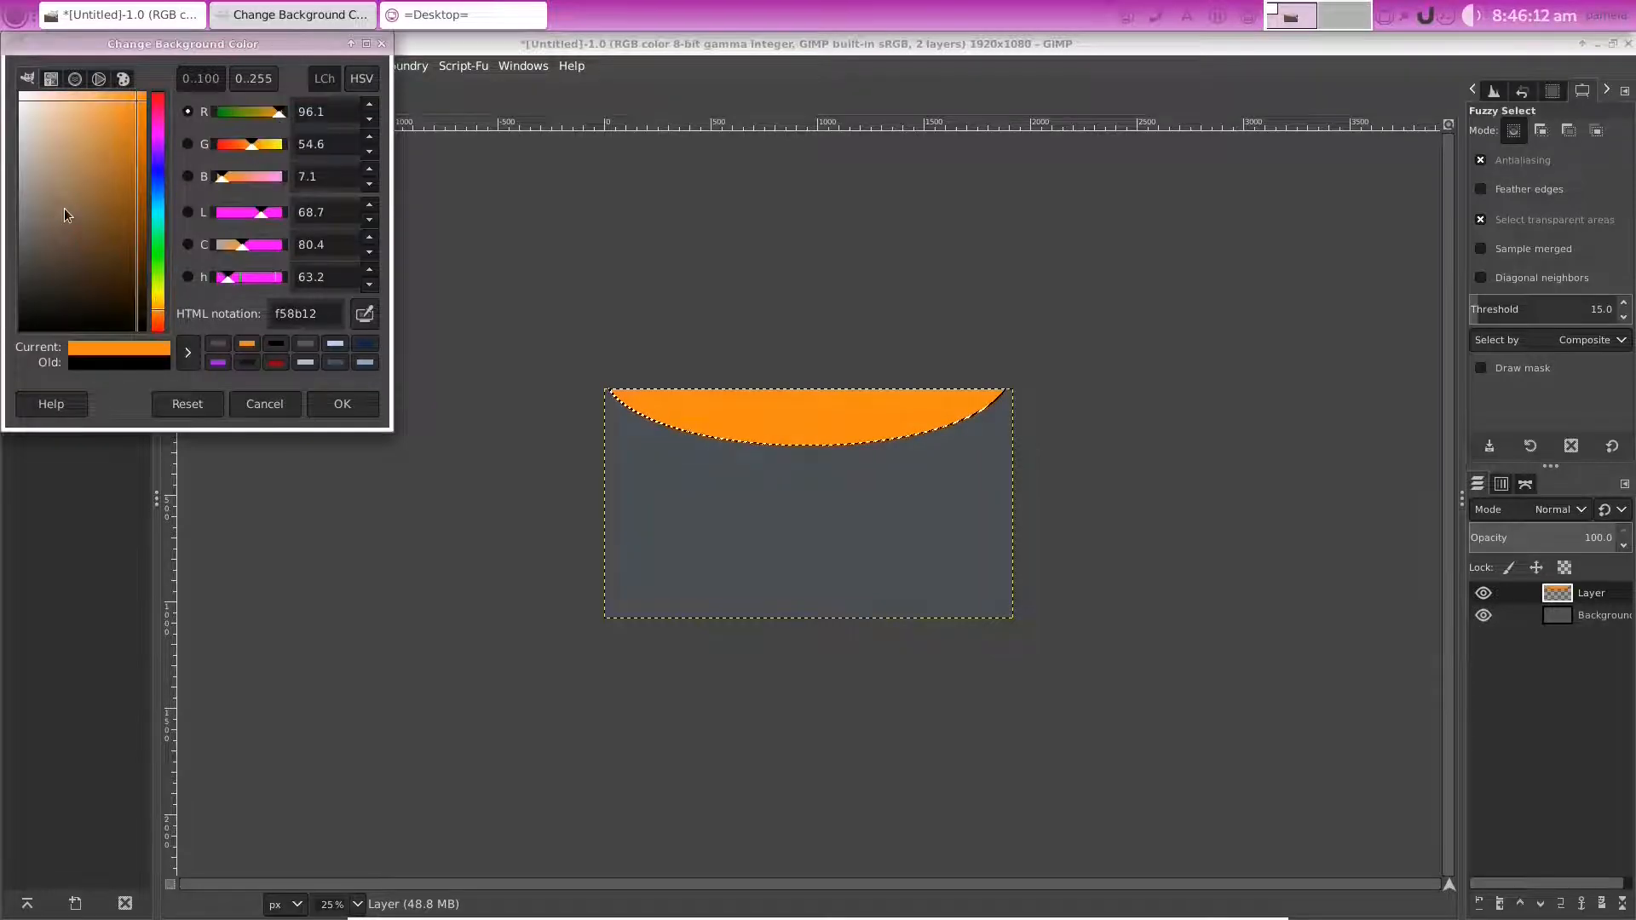
click(48, 231)
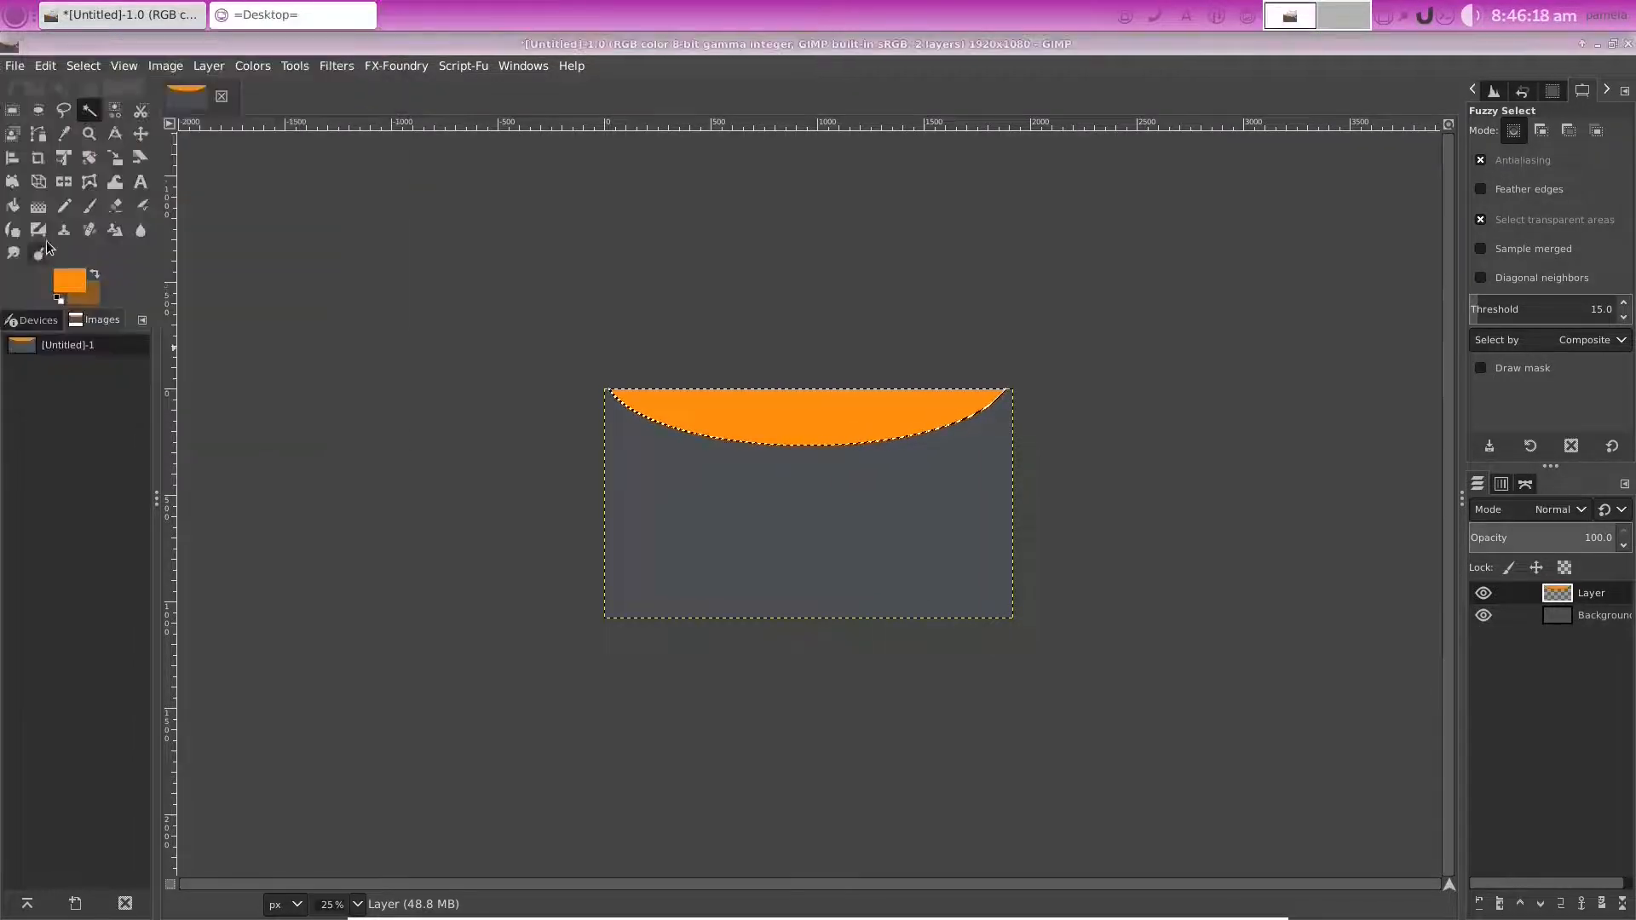
Try a linear FG to BG (RGB) gradient across the selected orange shape and undo it
click(38, 206)
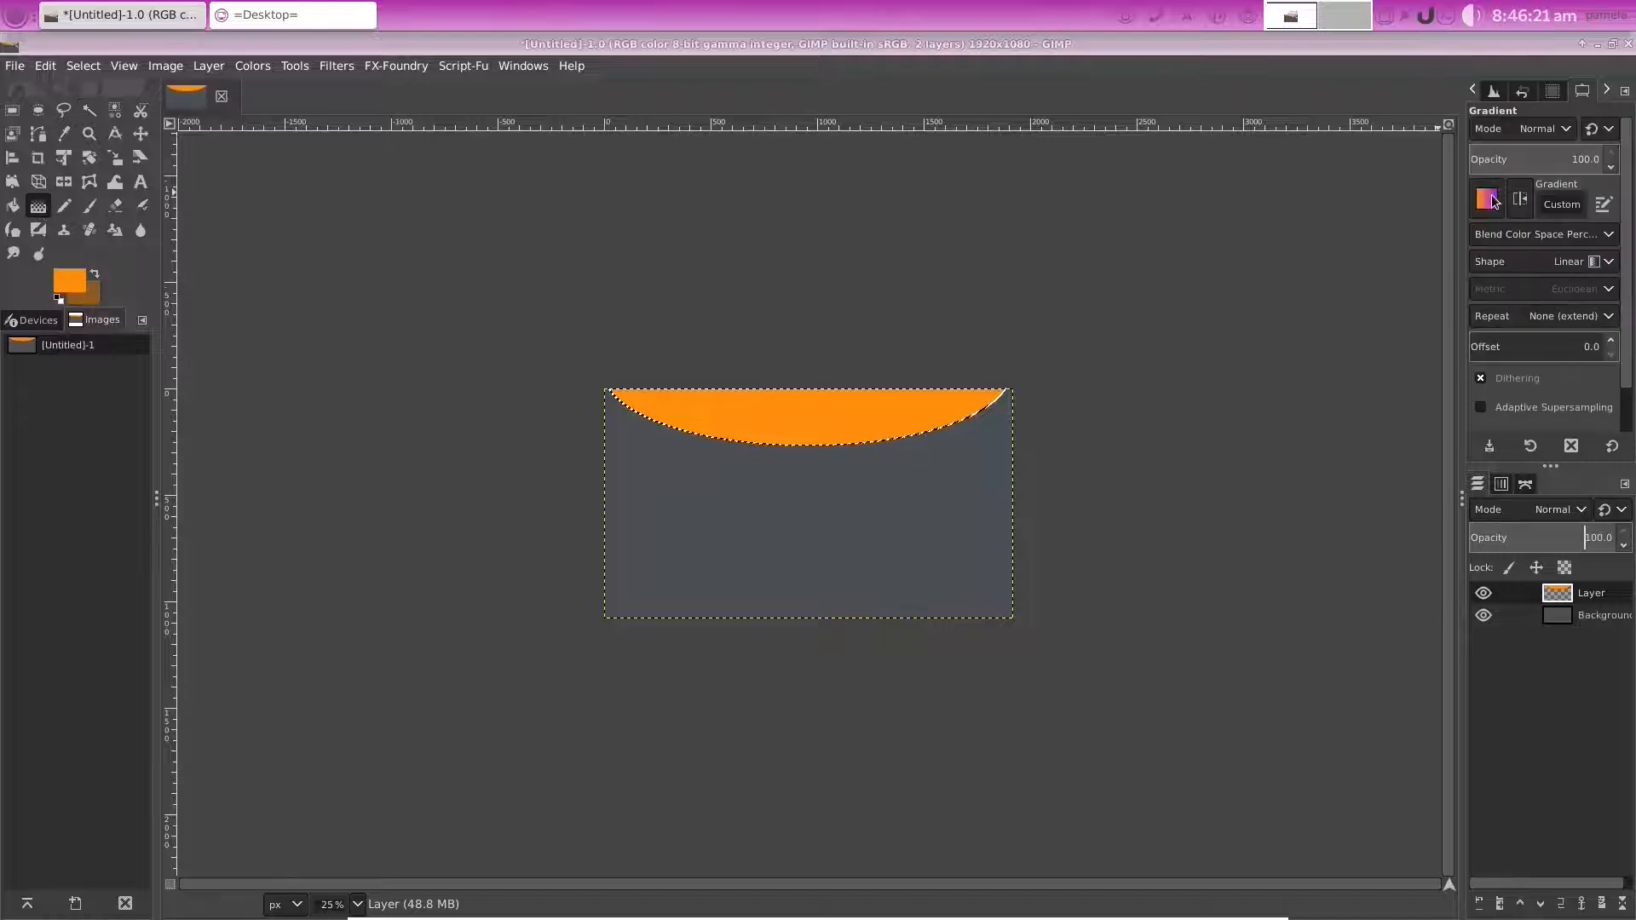
click(1491, 203)
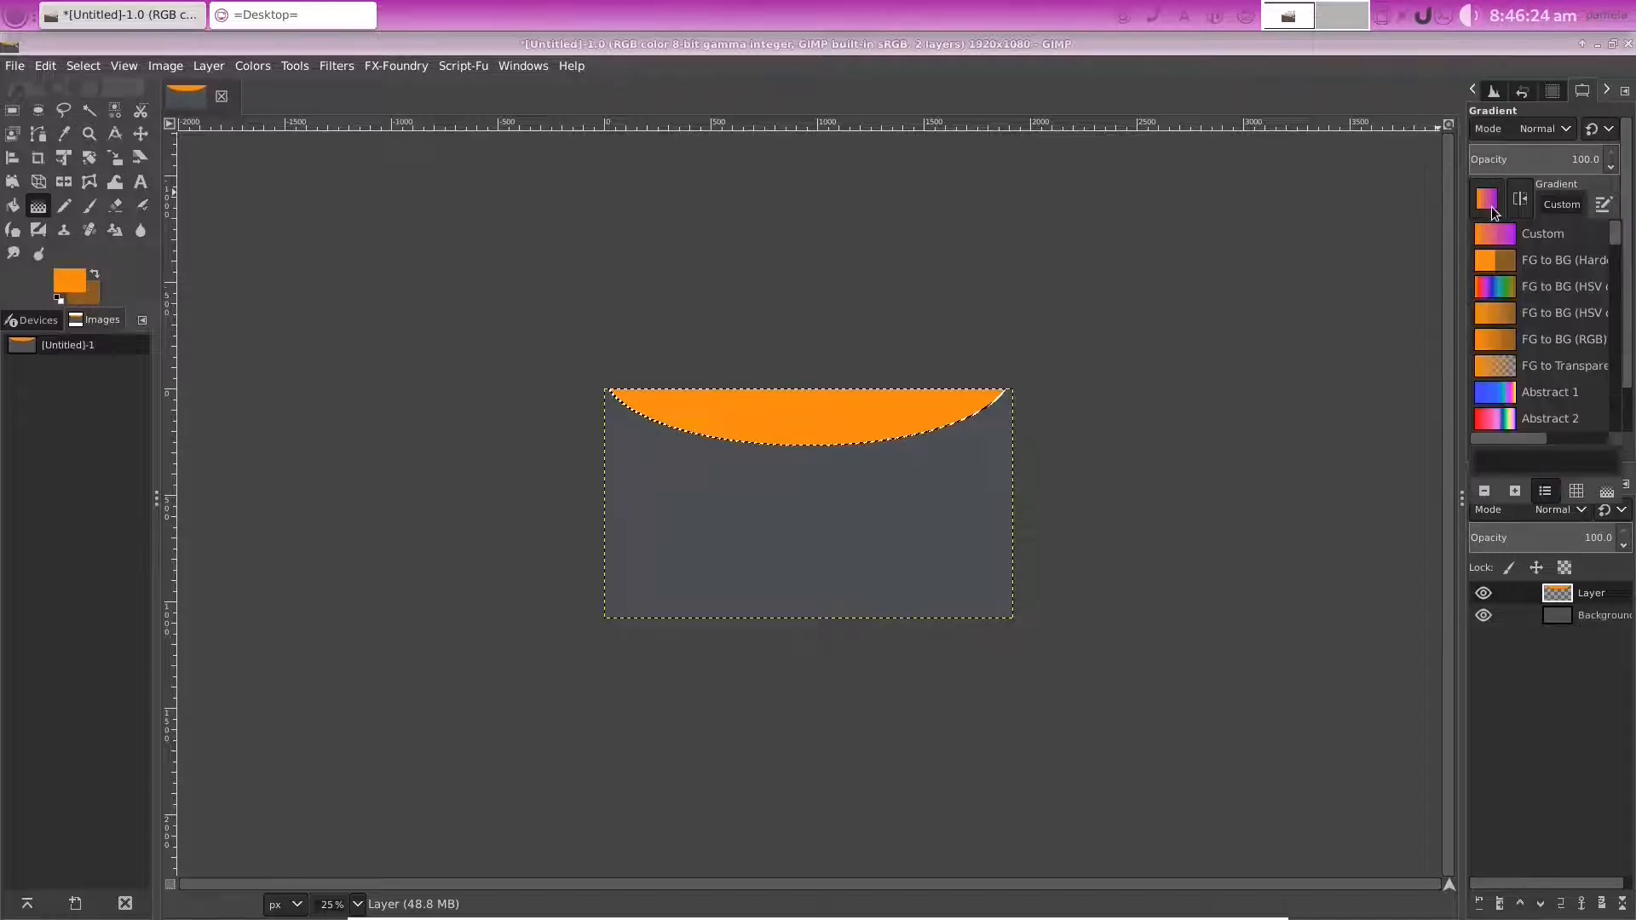
click(1507, 263)
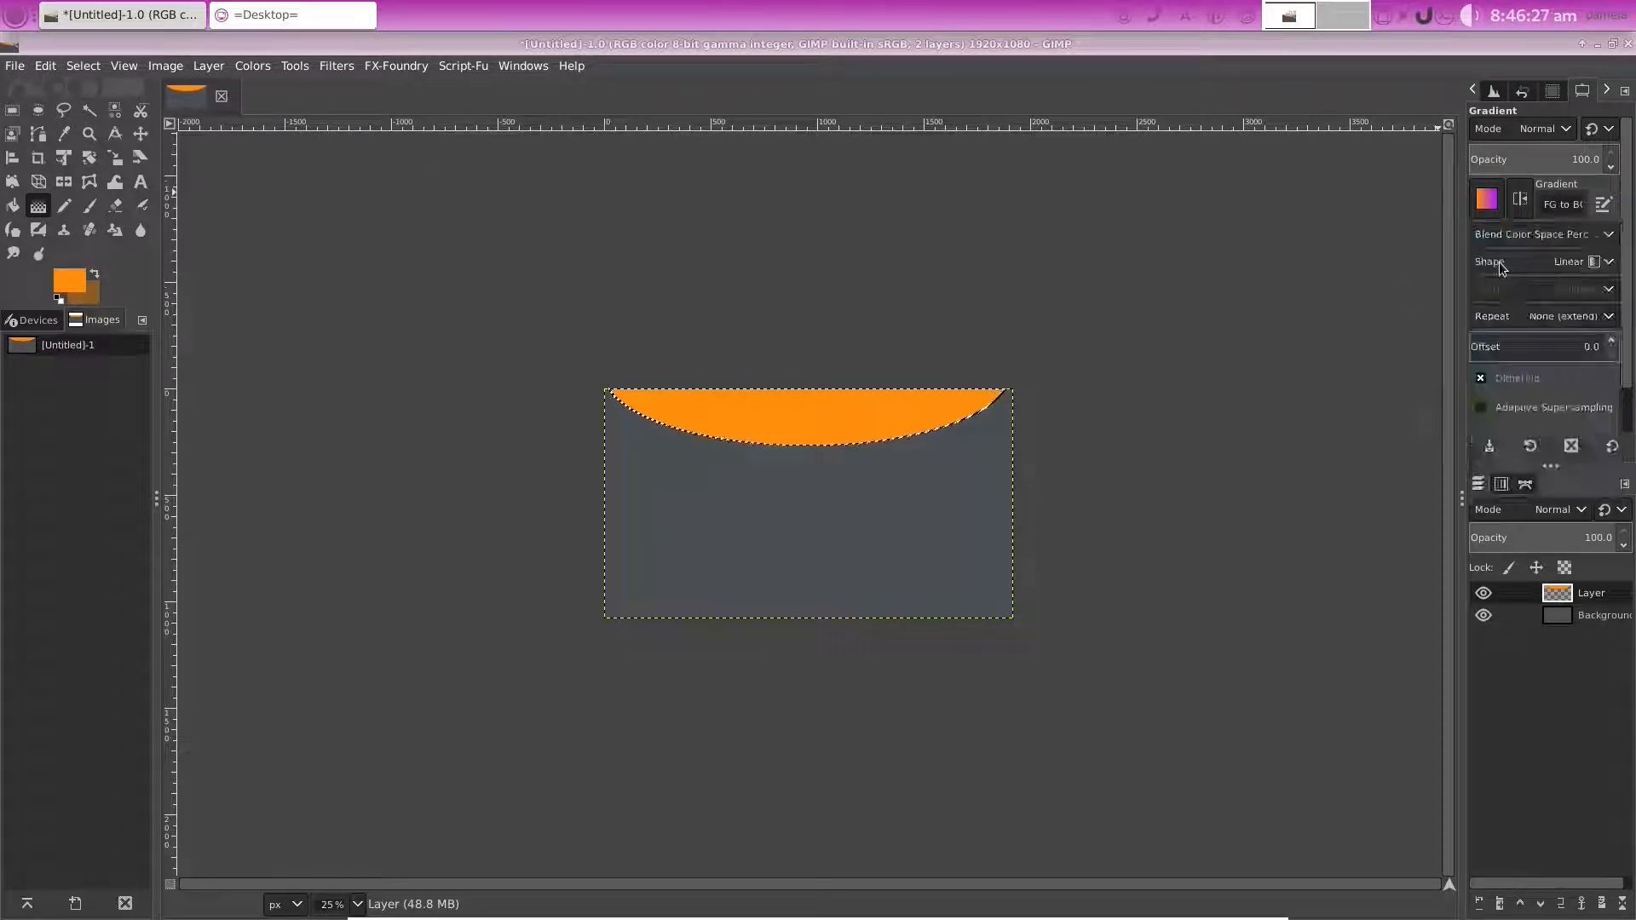
click(1487, 198)
click(1505, 340)
mouse_move(795, 389)
mouse_down()
mouse_move(806, 423)
mouse_move(974, 423)
mouse_move(882, 431)
mouse_move(951, 409)
mouse_move(836, 432)
mouse_move(821, 418)
mouse_up()
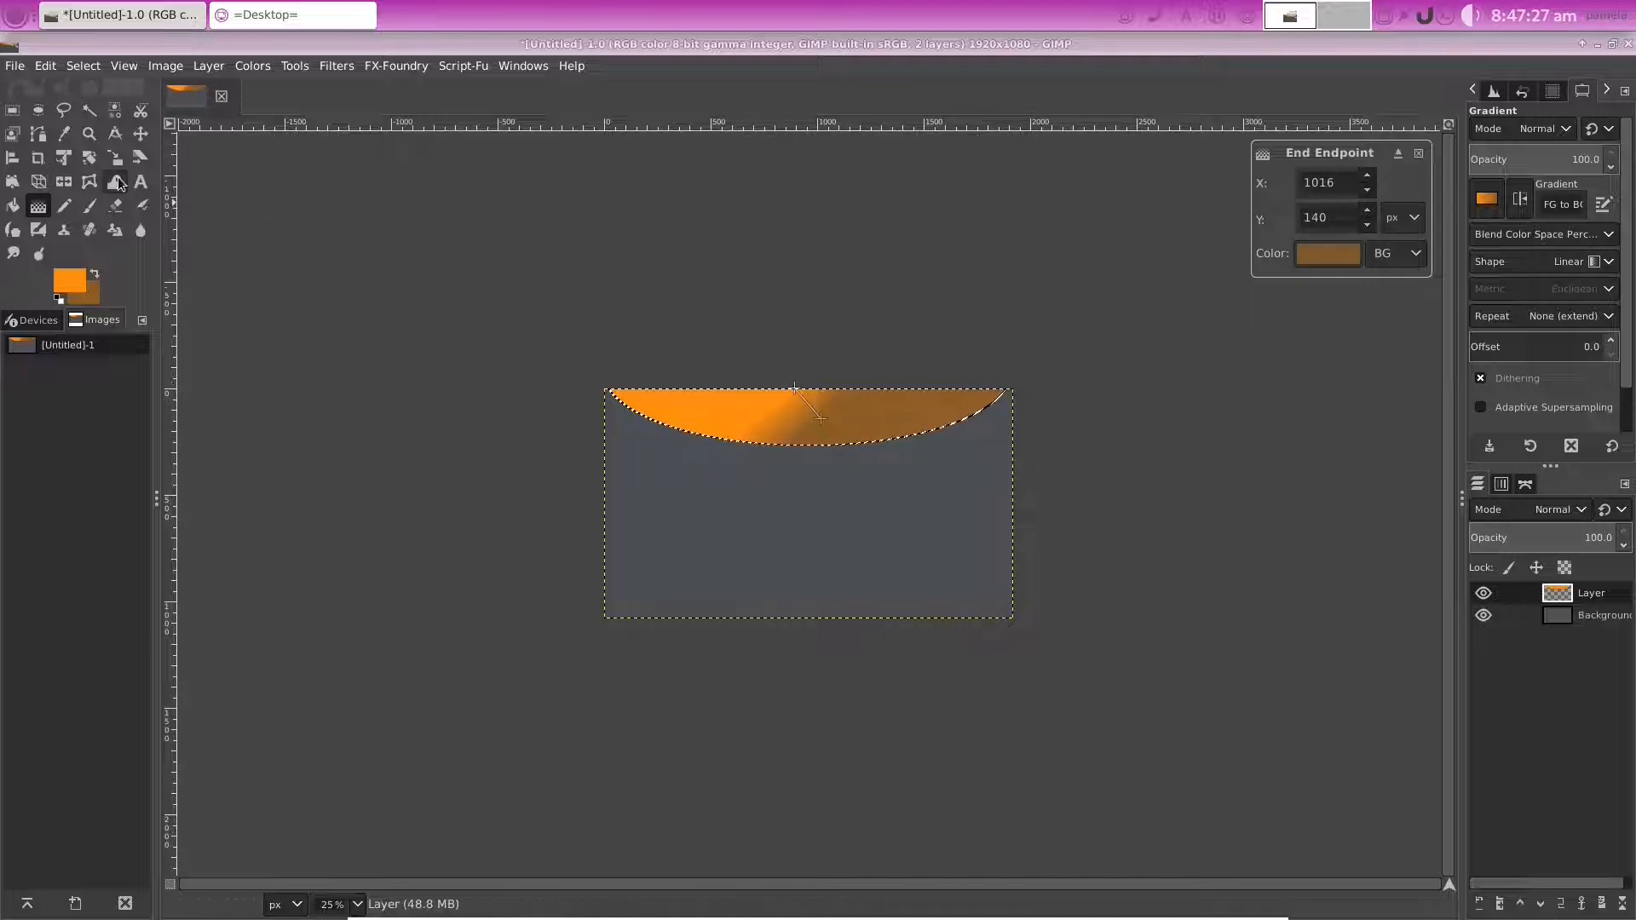
click(43, 65)
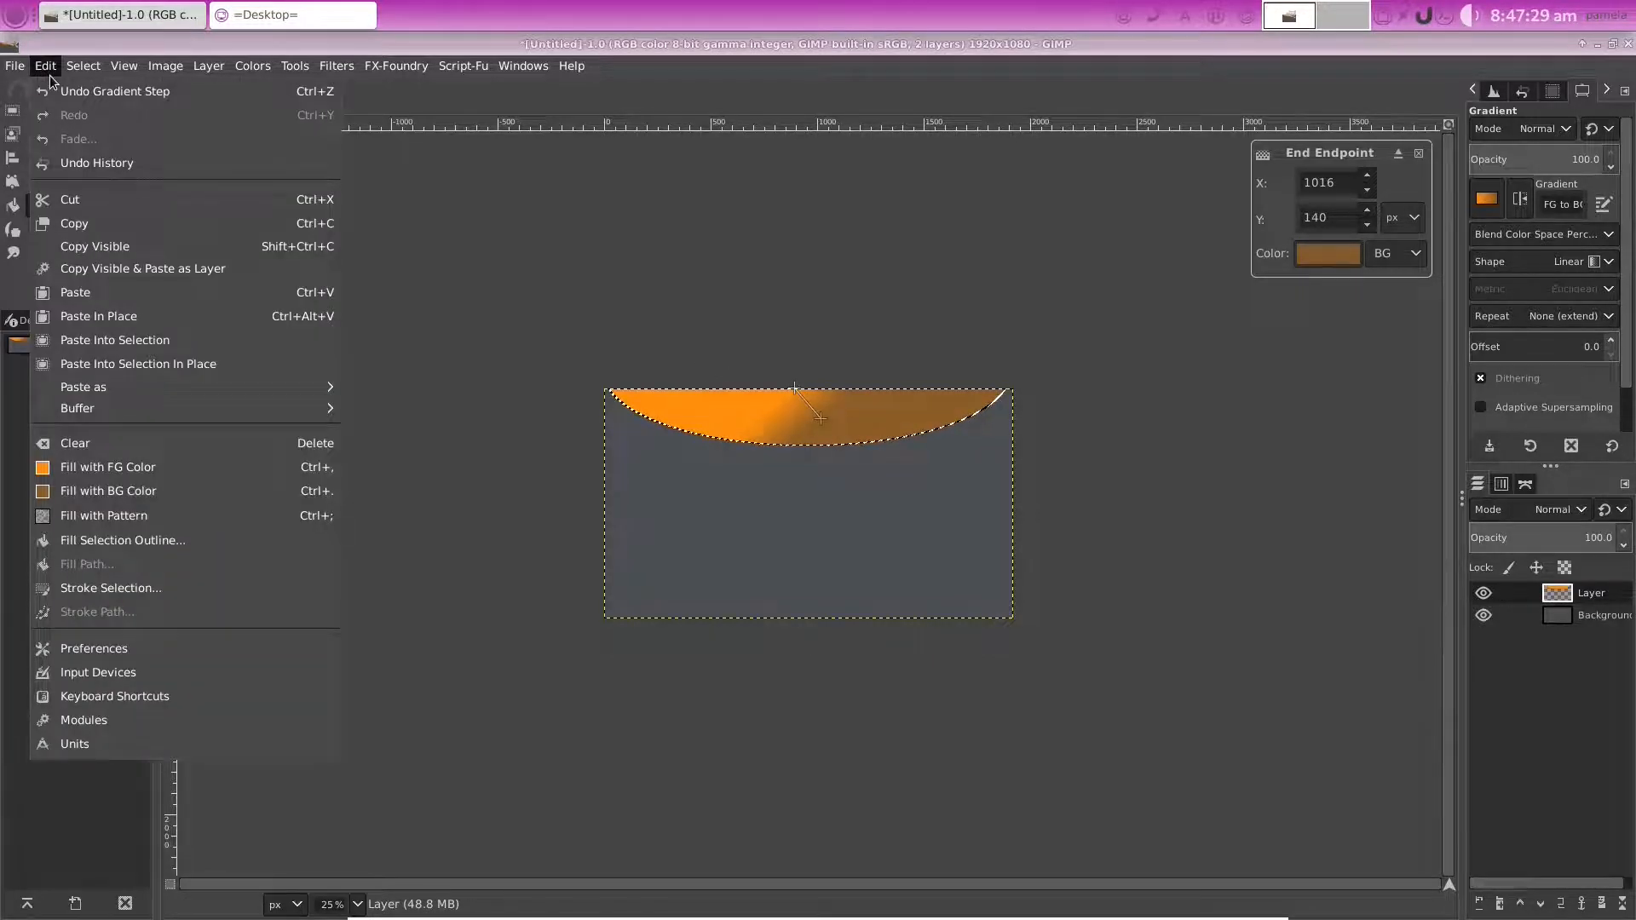
click(56, 88)
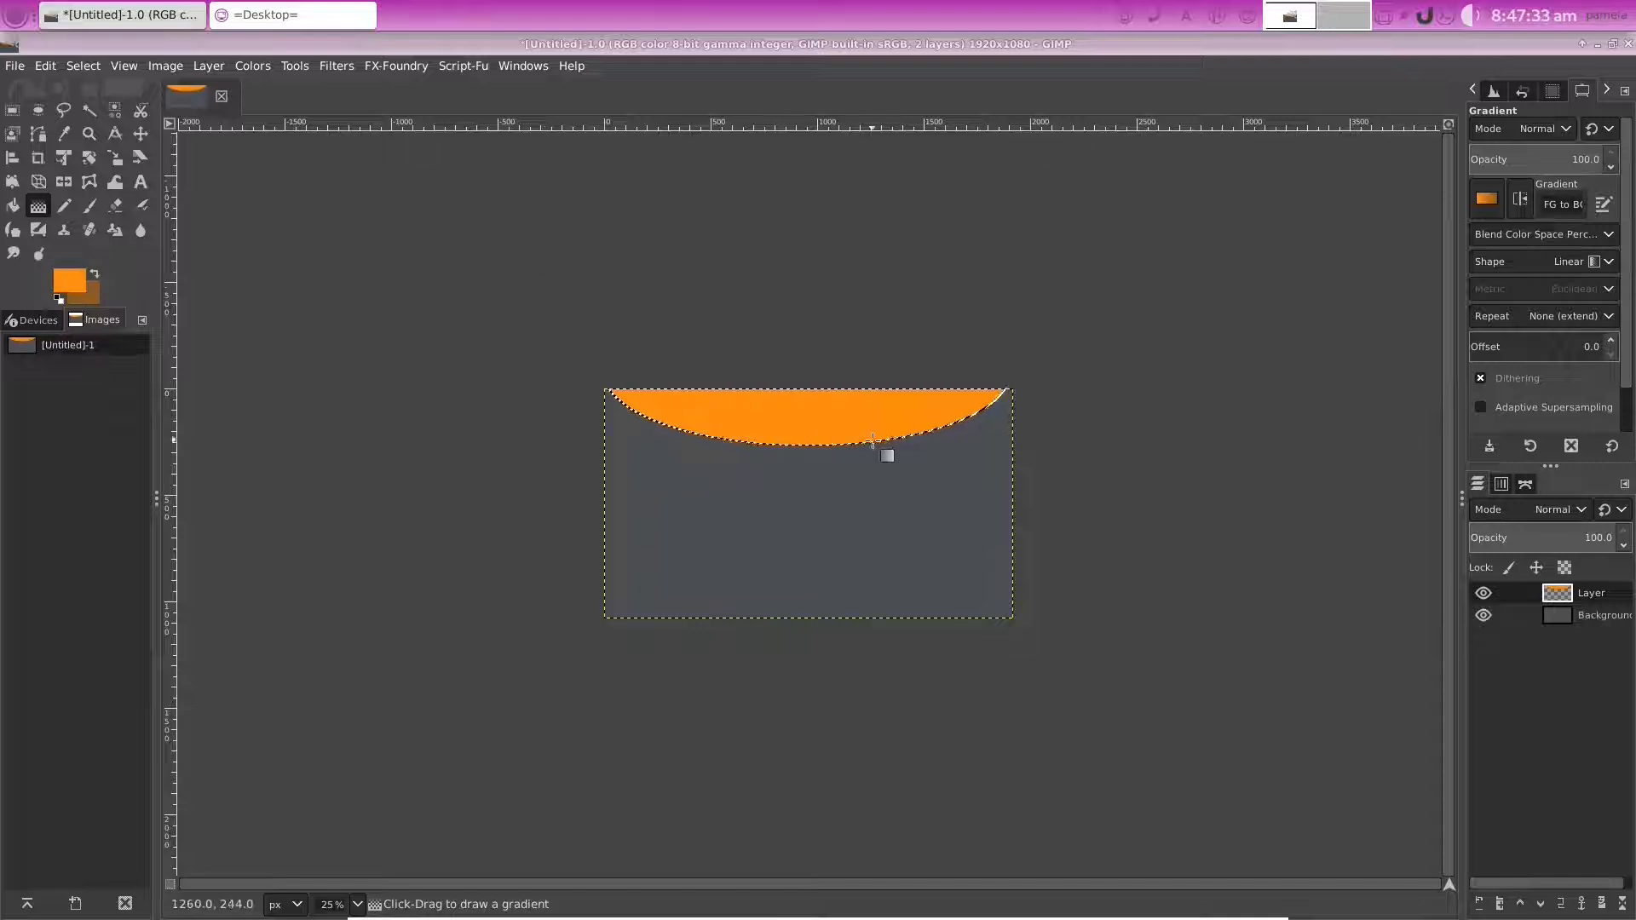
Clear the selection and add a new transparent full-size layer above the orange curve's layer
click(83, 67)
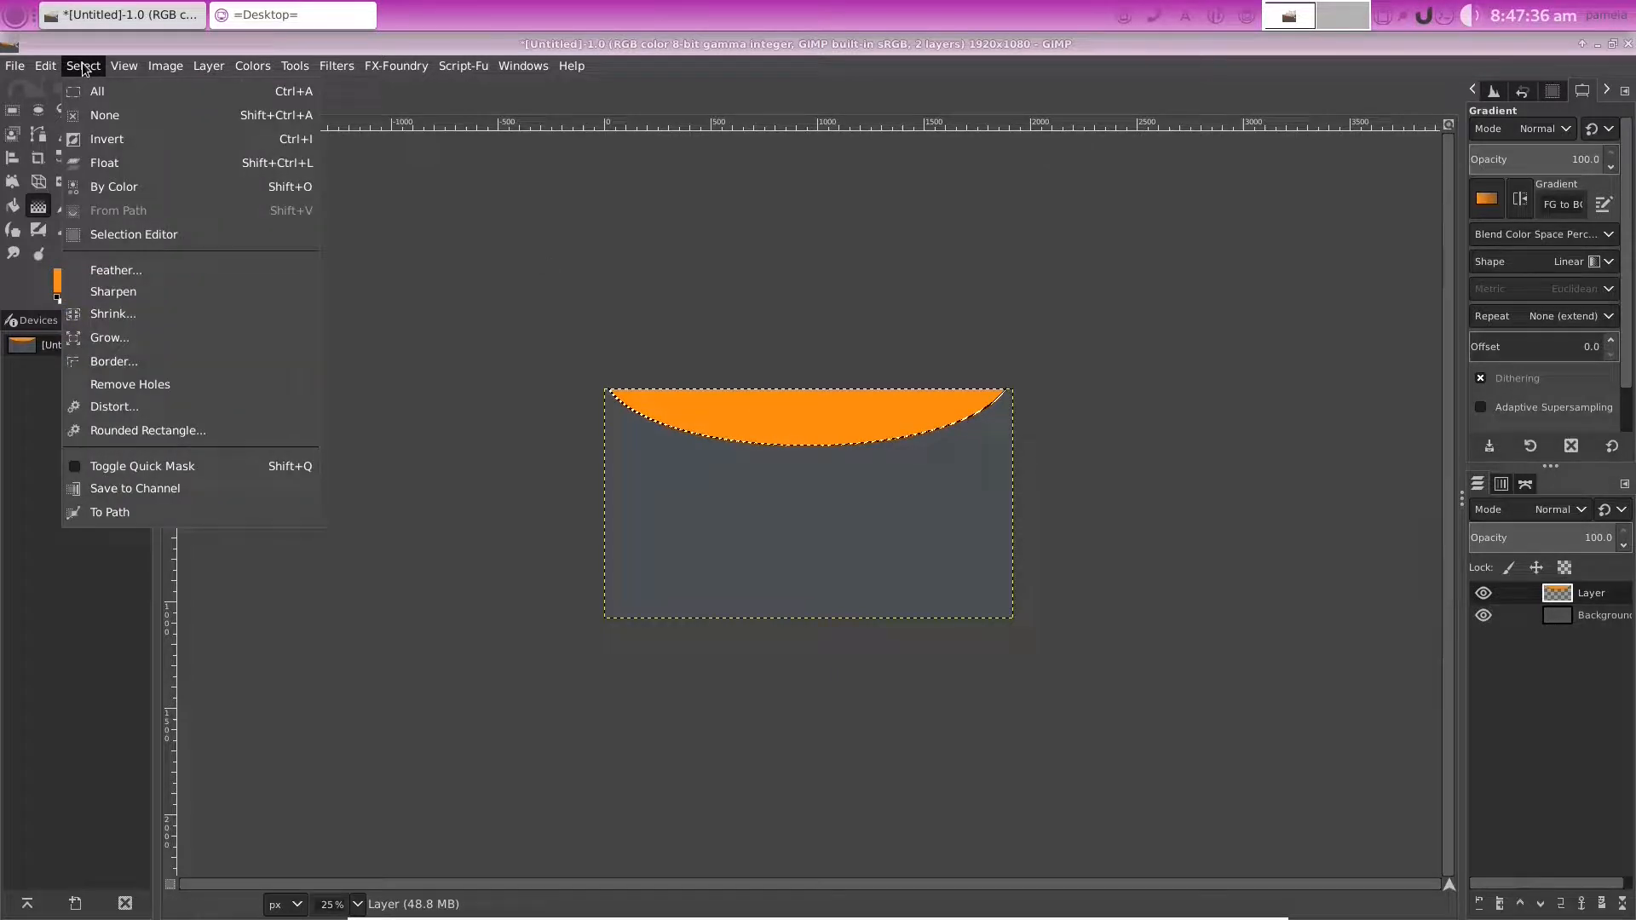
click(95, 114)
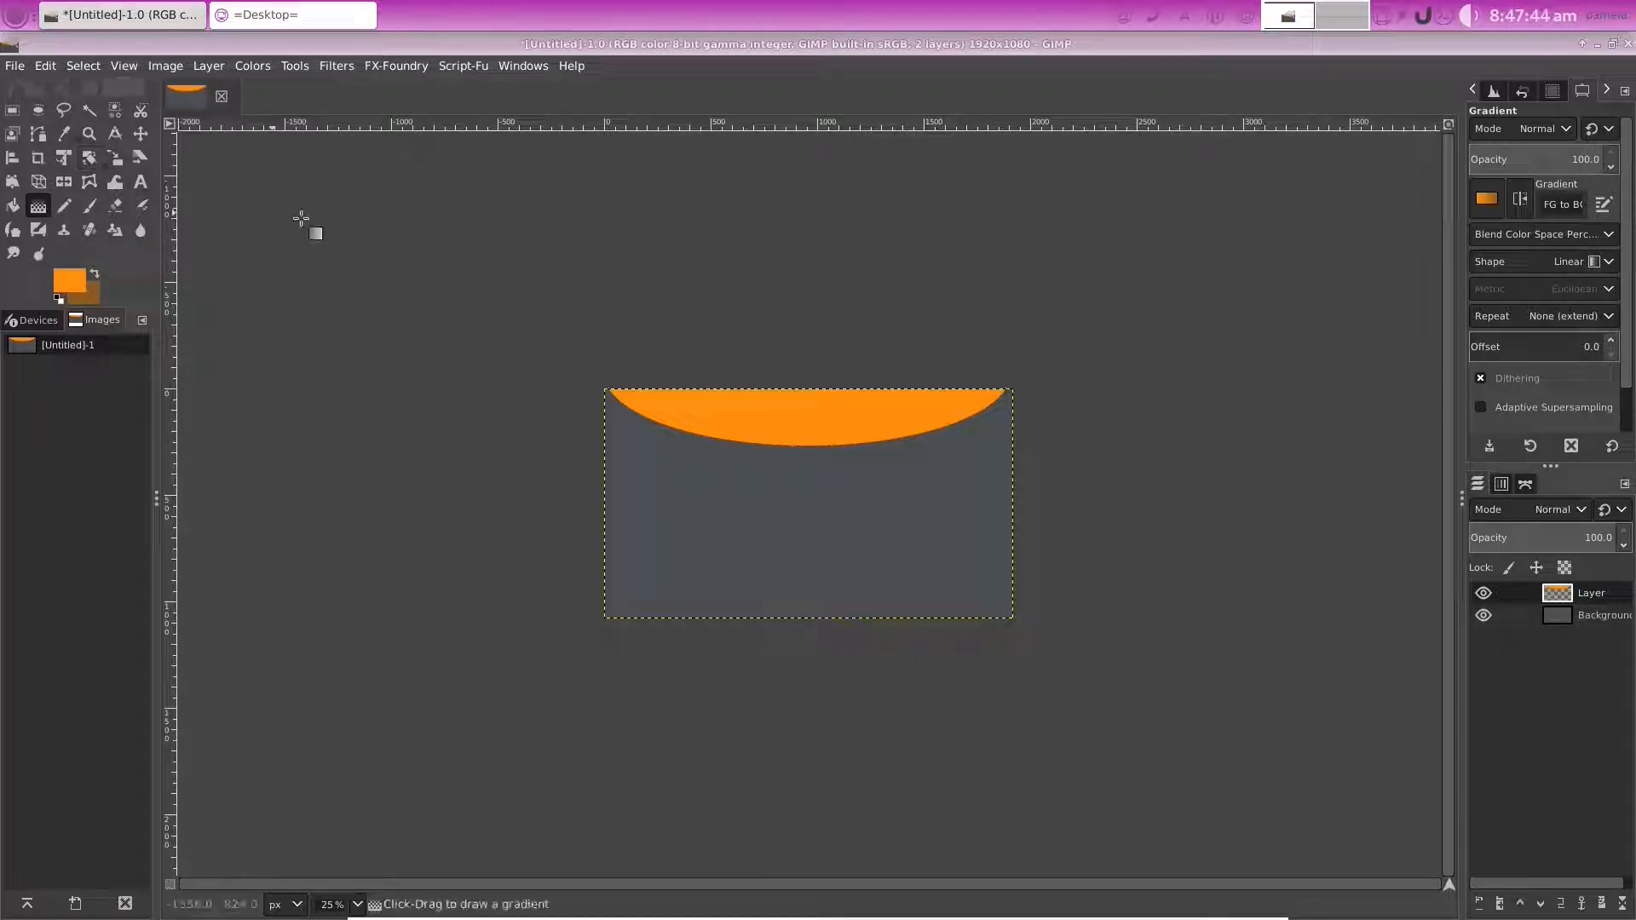
click(207, 68)
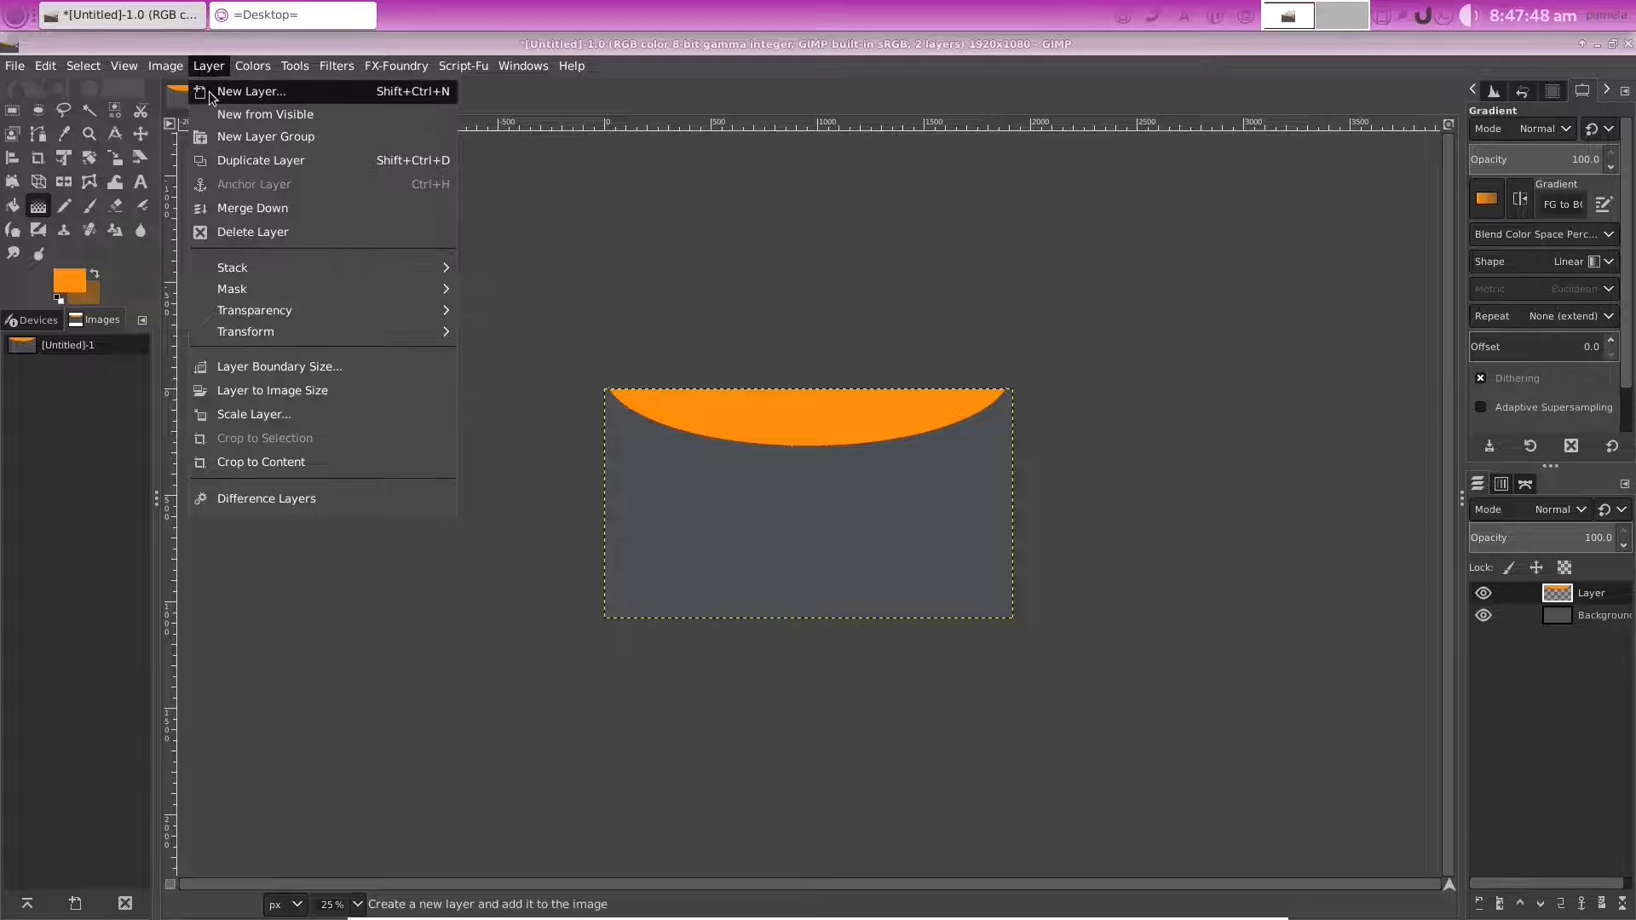
click(226, 91)
click(1048, 738)
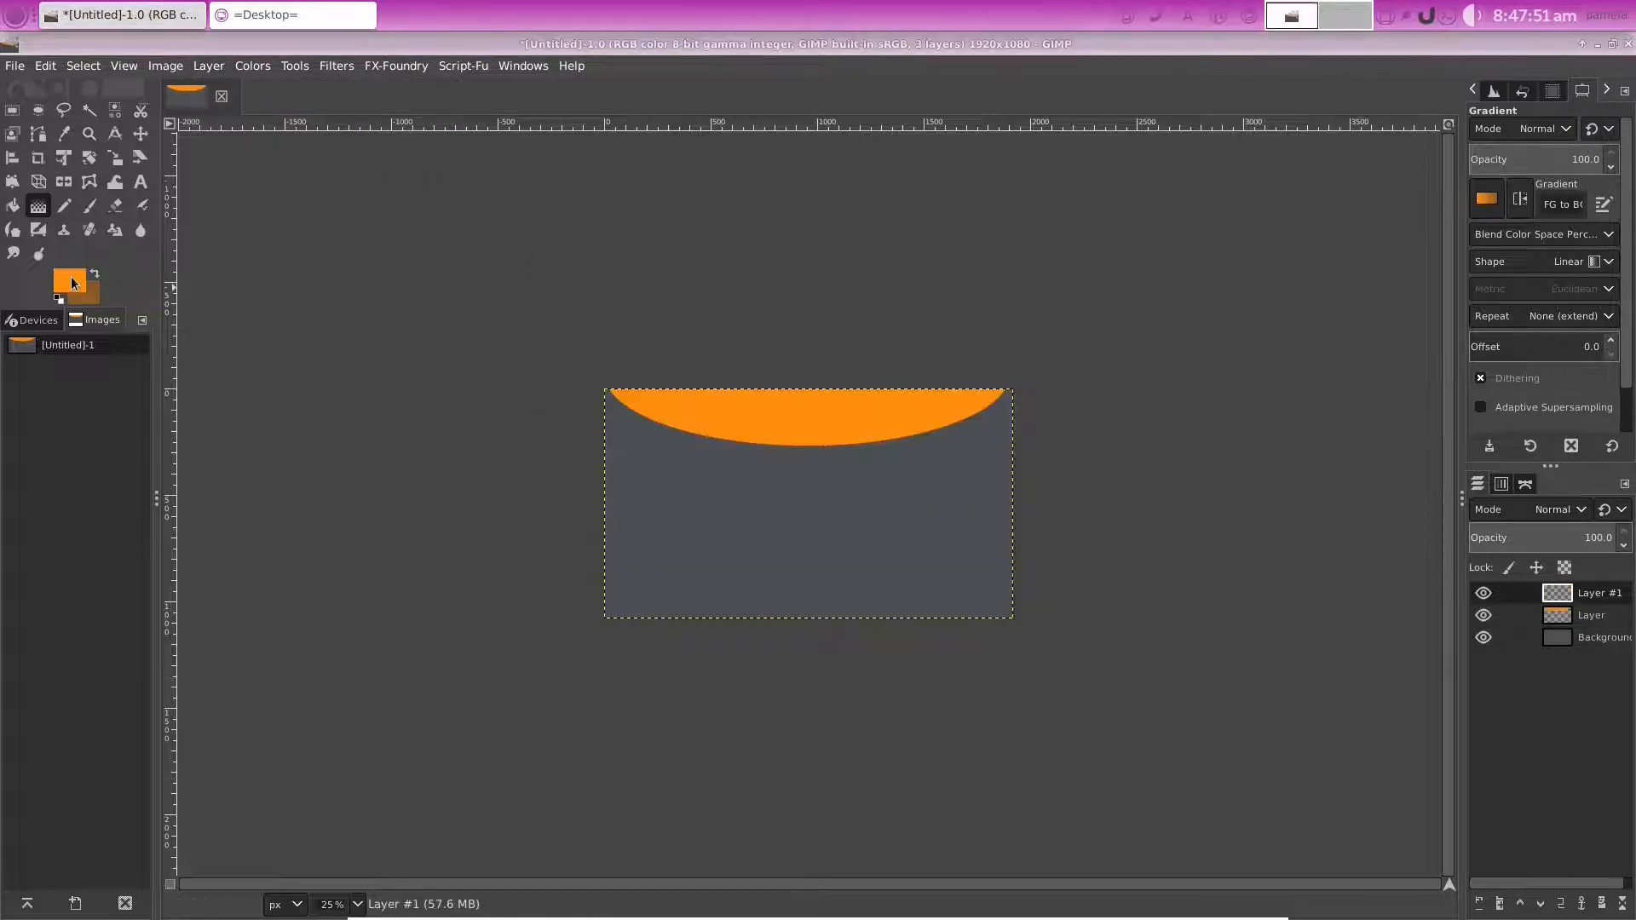
Set the foreground color to a bright purple by changing the orange's hue
click(70, 276)
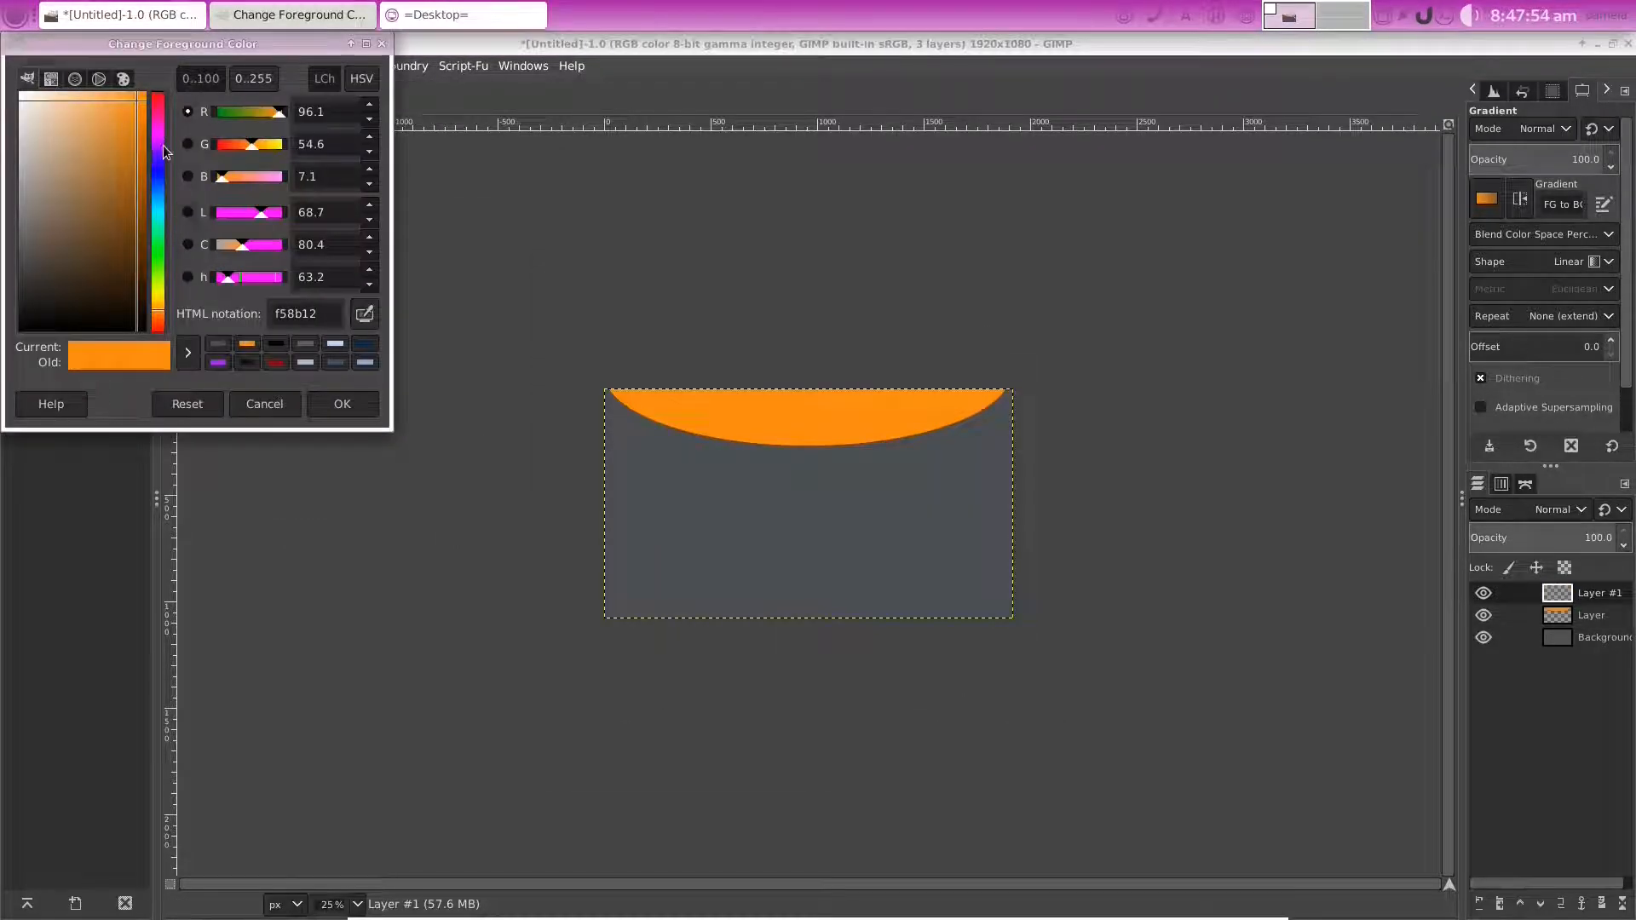
click(158, 218)
key(Return)
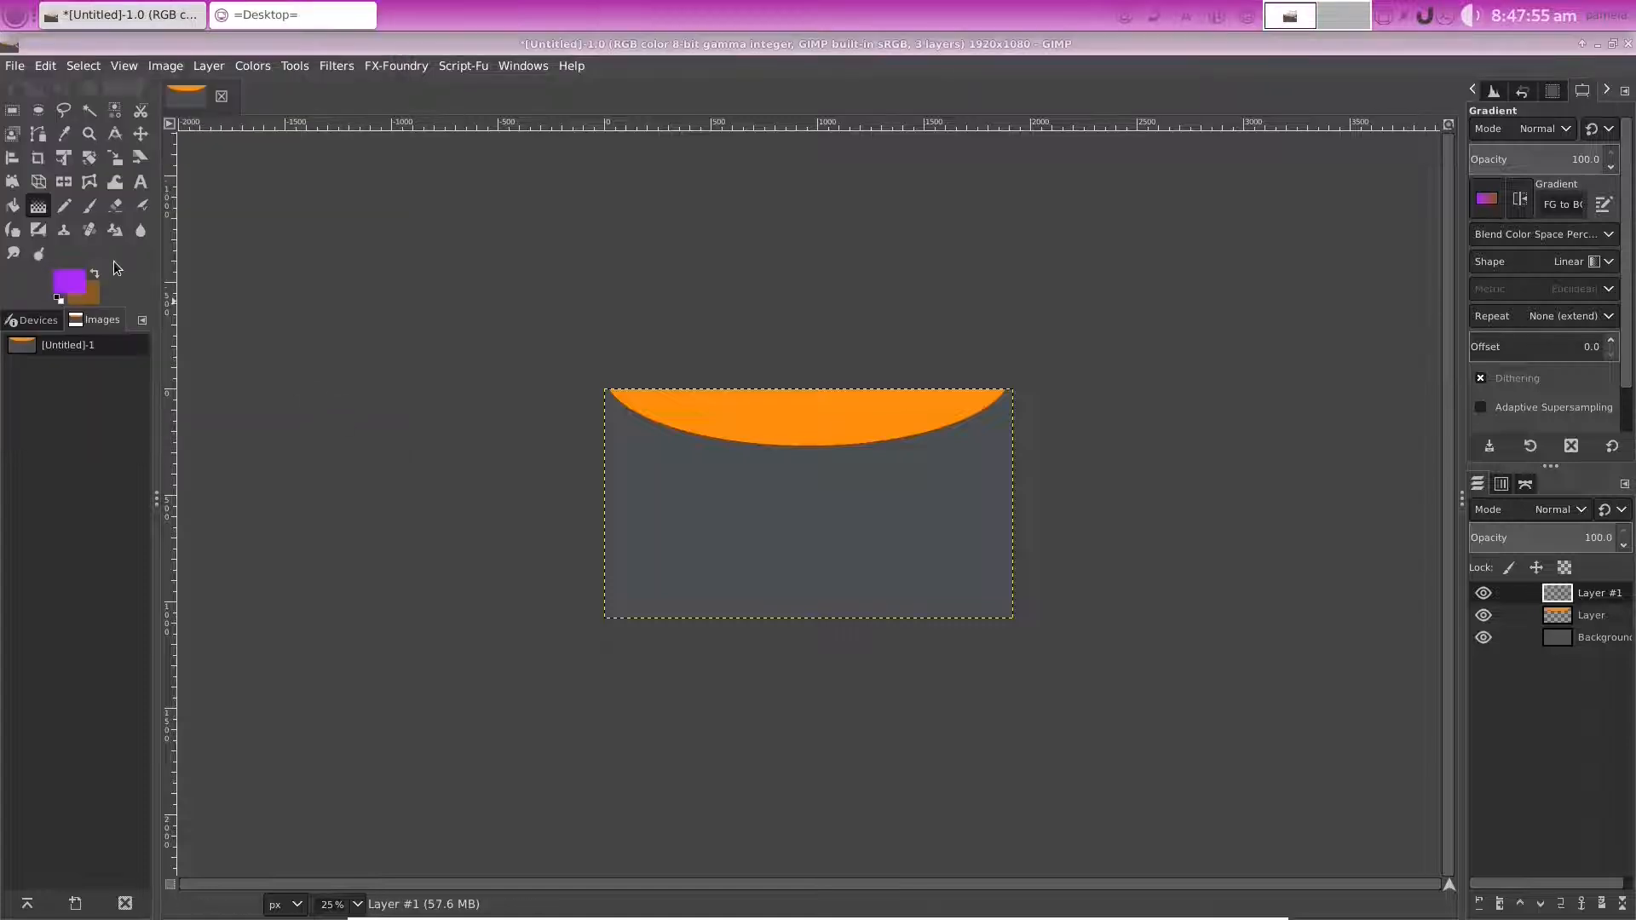
Select a wide ellipse extending past the canvas's lower edge, fill it with purple on the new layer and clear the selection
click(39, 110)
drag(664, 529, 1013, 773)
key(shift+b)
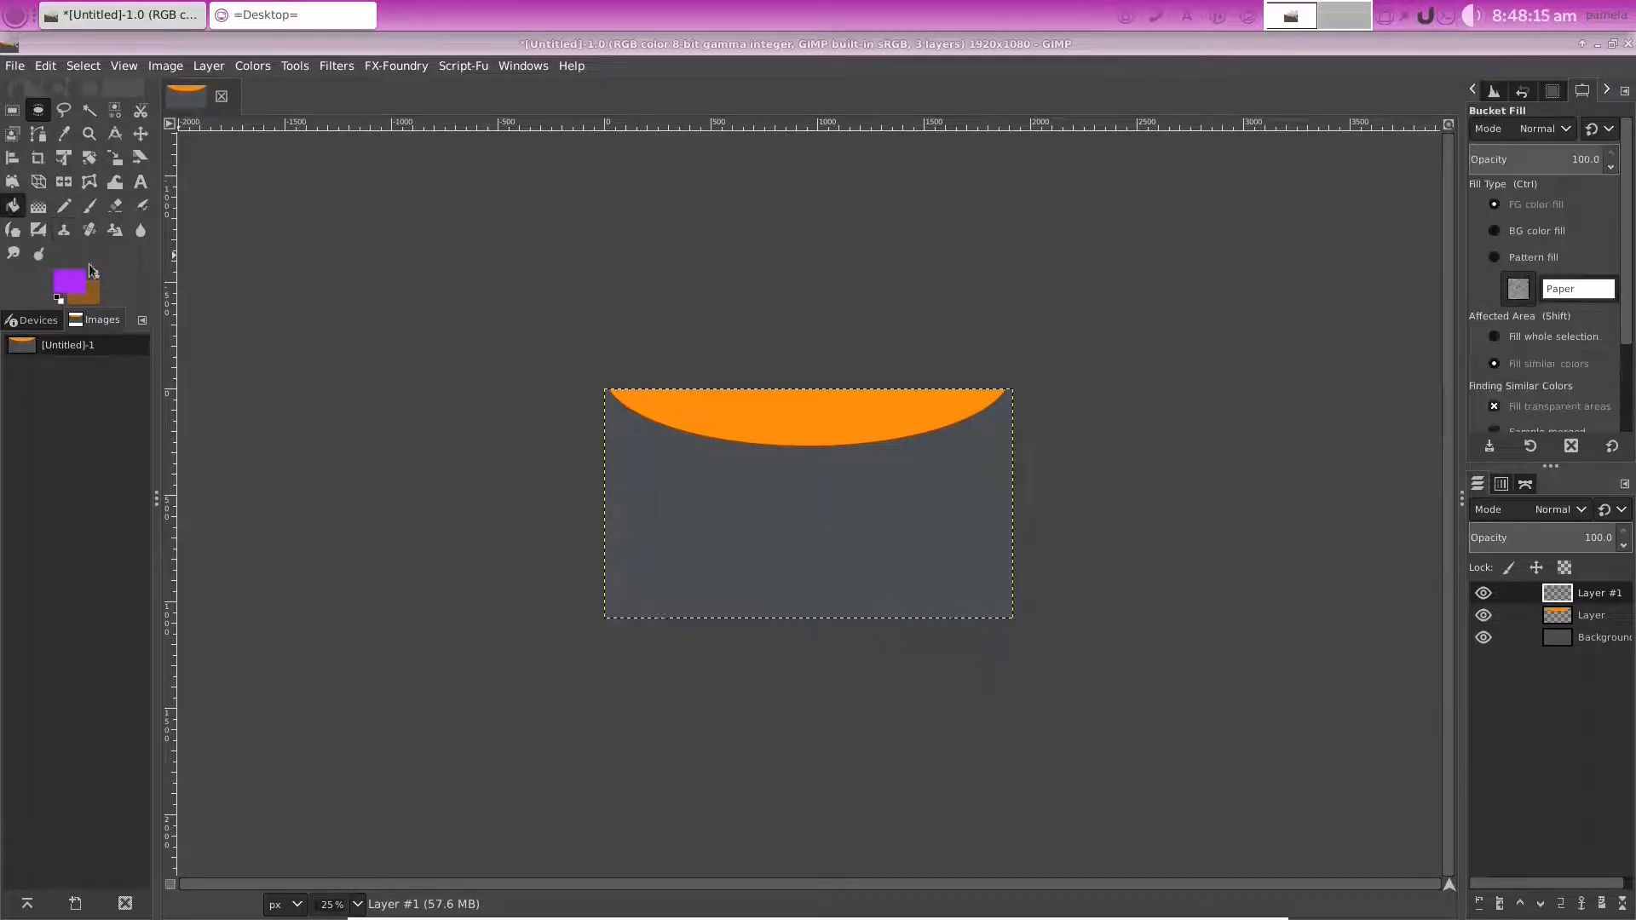
click(703, 551)
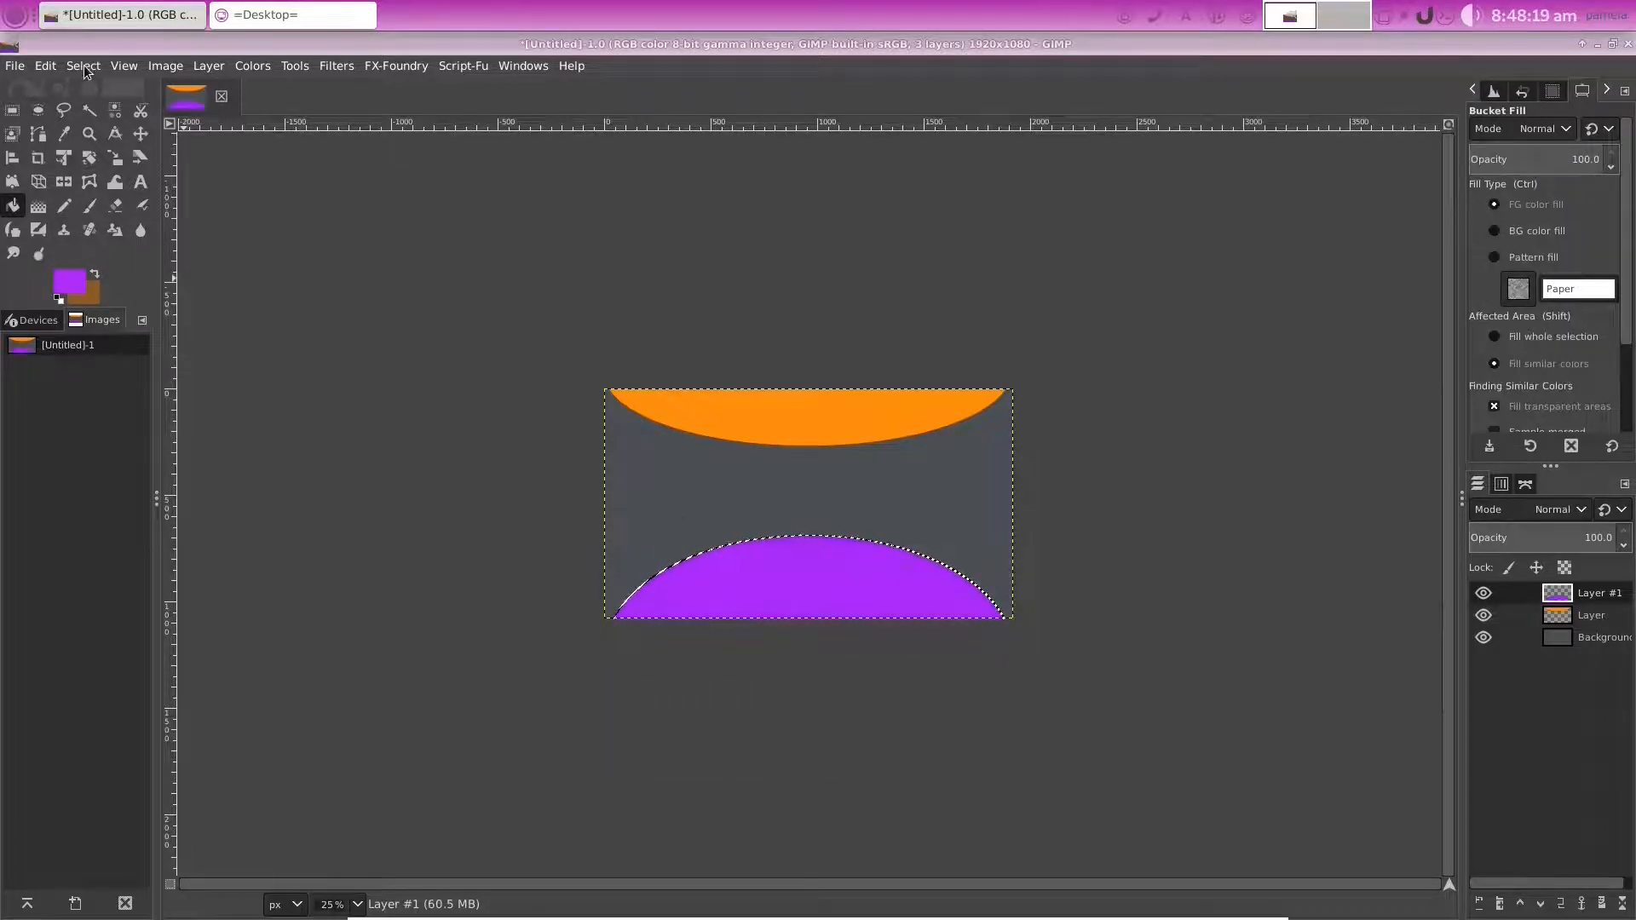
click(83, 65)
click(95, 116)
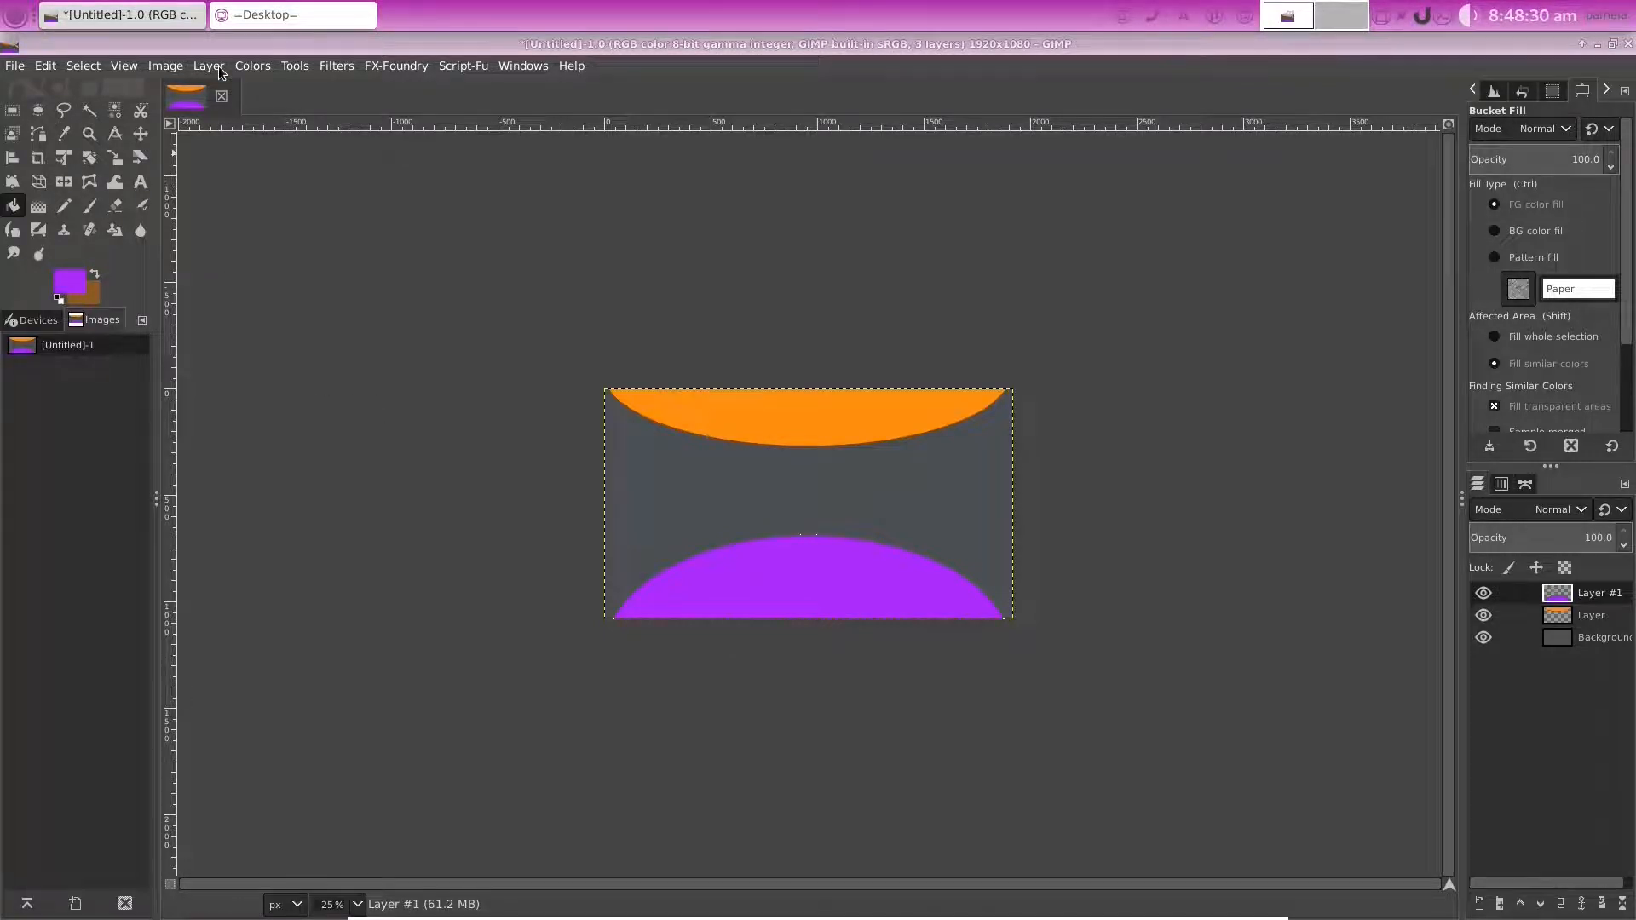
Add another new layer on top, set the foreground to blue 36b0fa and fill the whole layer with it
key(shift+ctrl+n)
click(1044, 840)
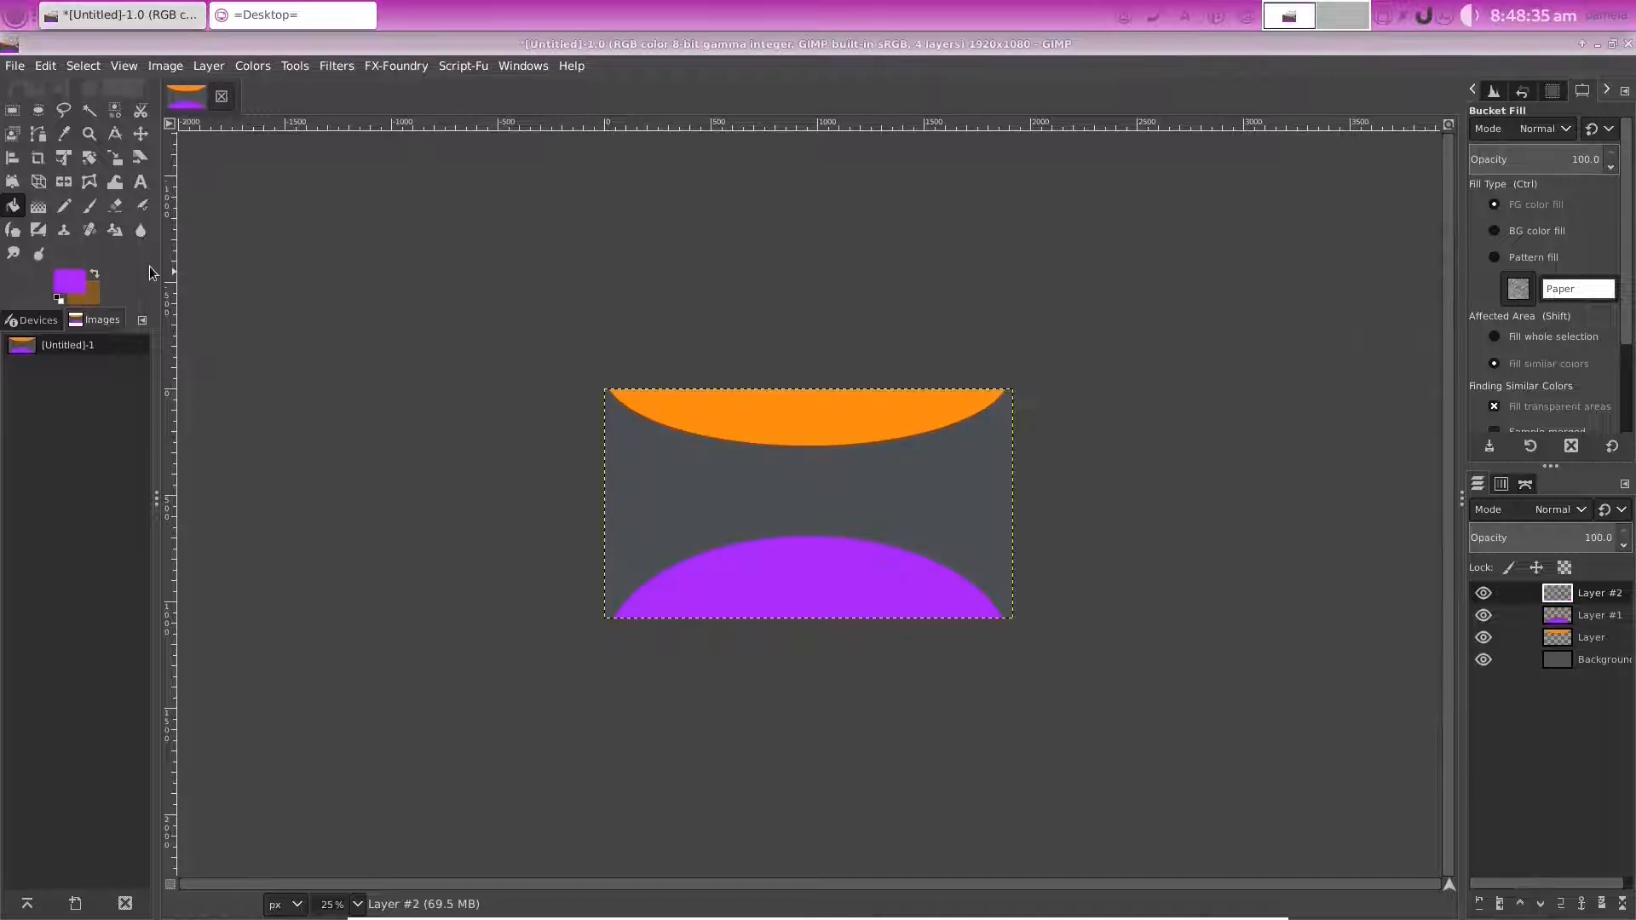
click(59, 278)
drag(156, 224, 156, 197)
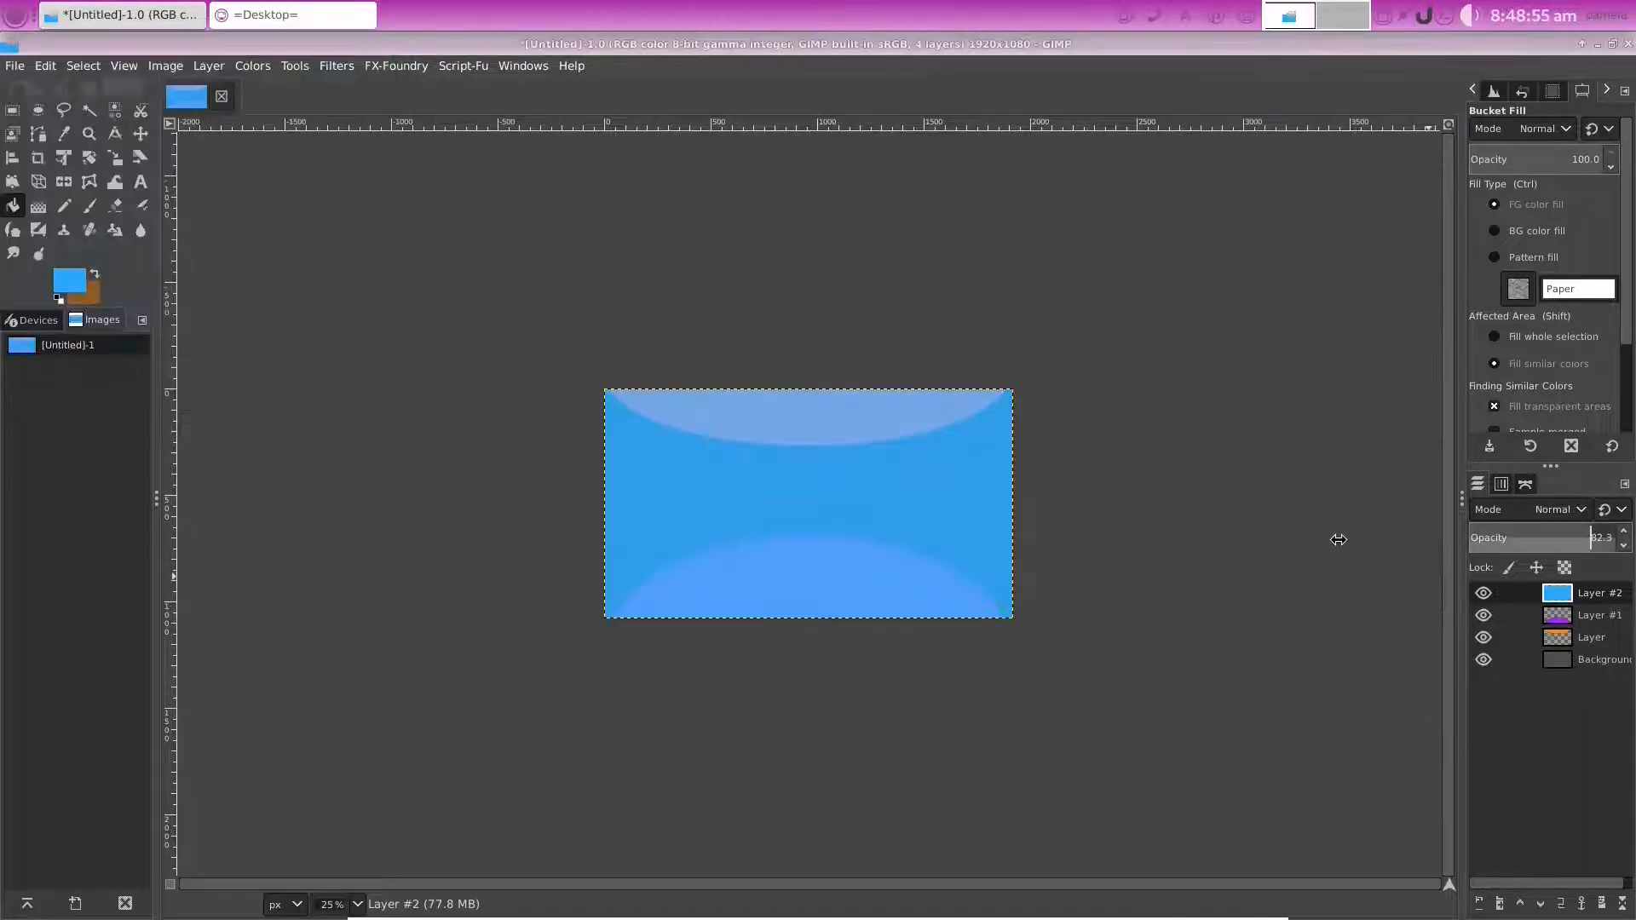
Lower the blue layer's opacity to 32.7 so the curves beneath show through
drag(1339, 540, 900, 554)
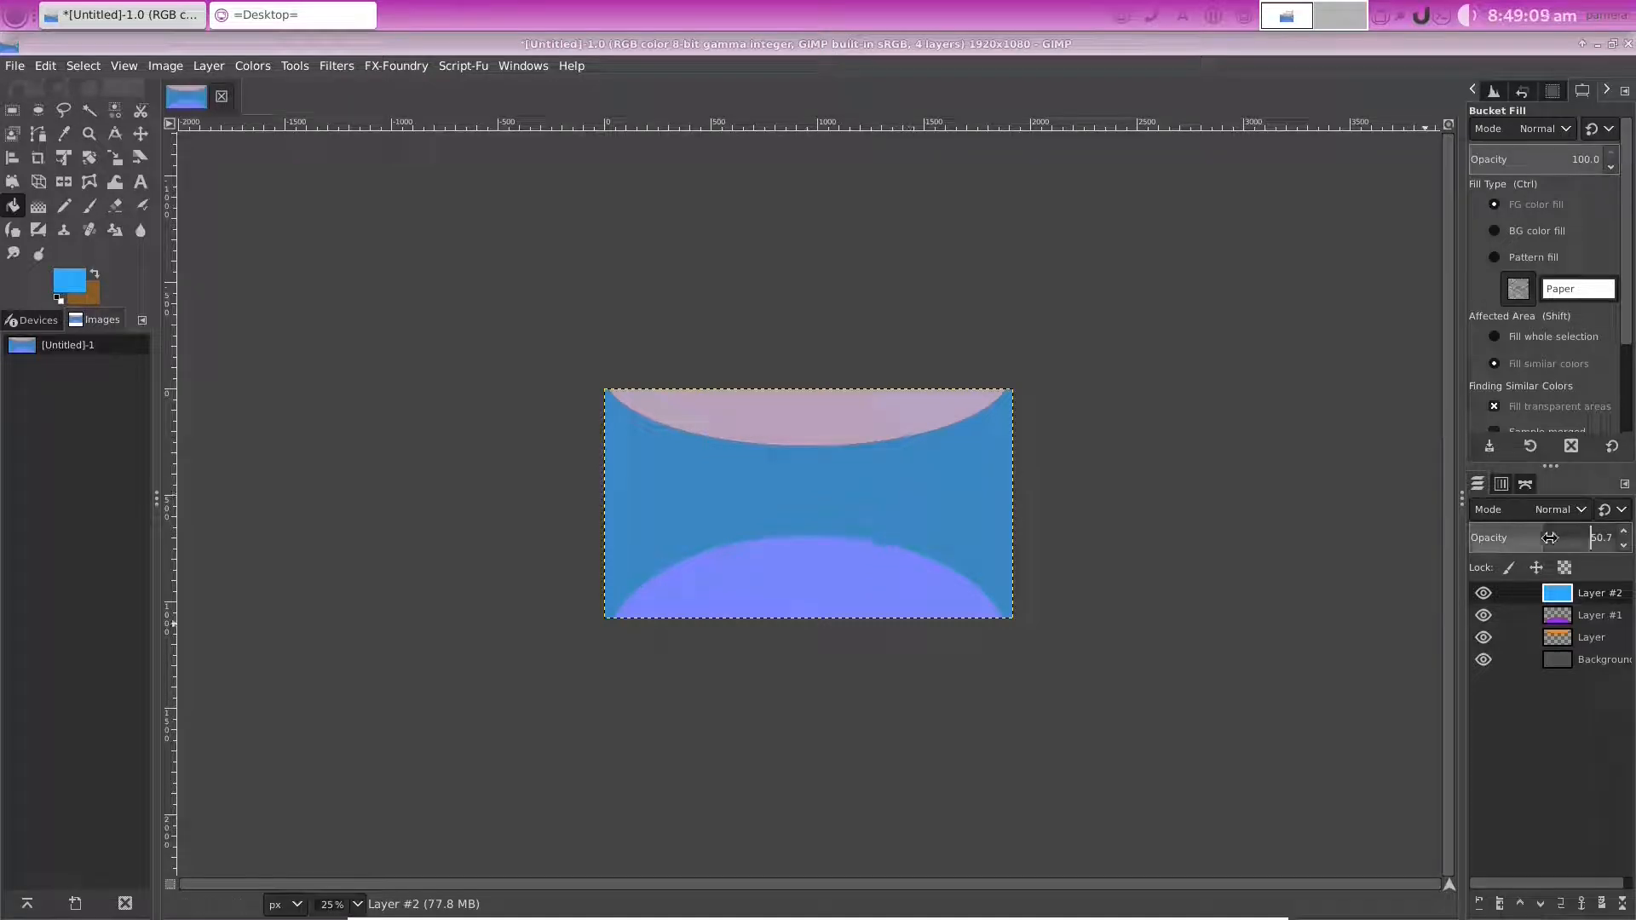
click(1625, 547)
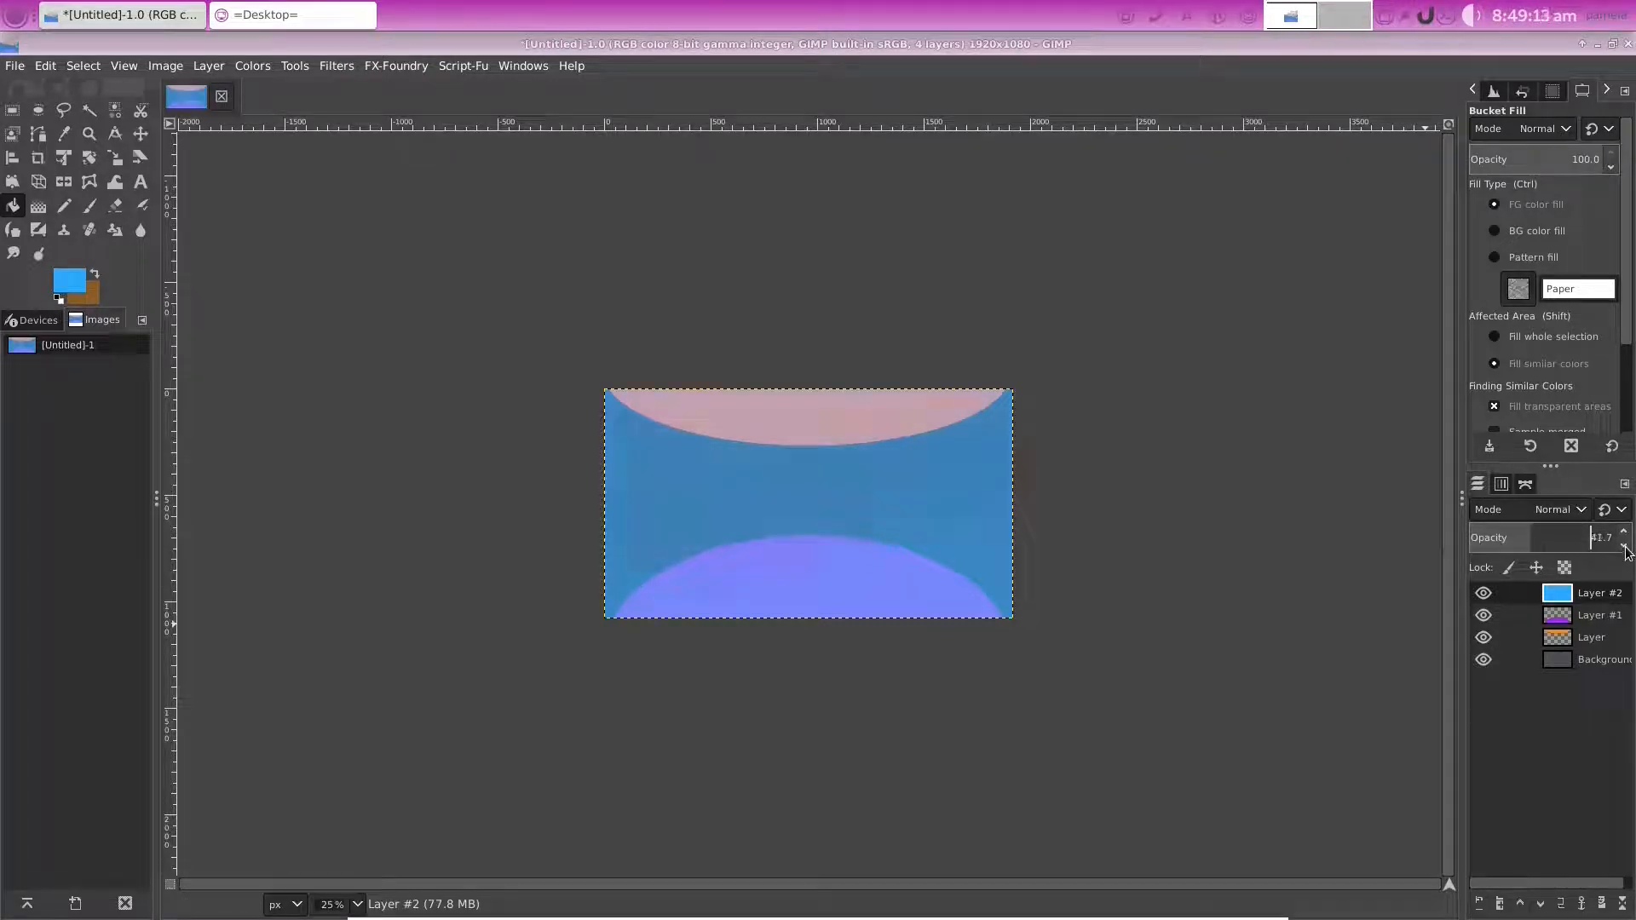
click(1625, 547)
click(1625, 547)
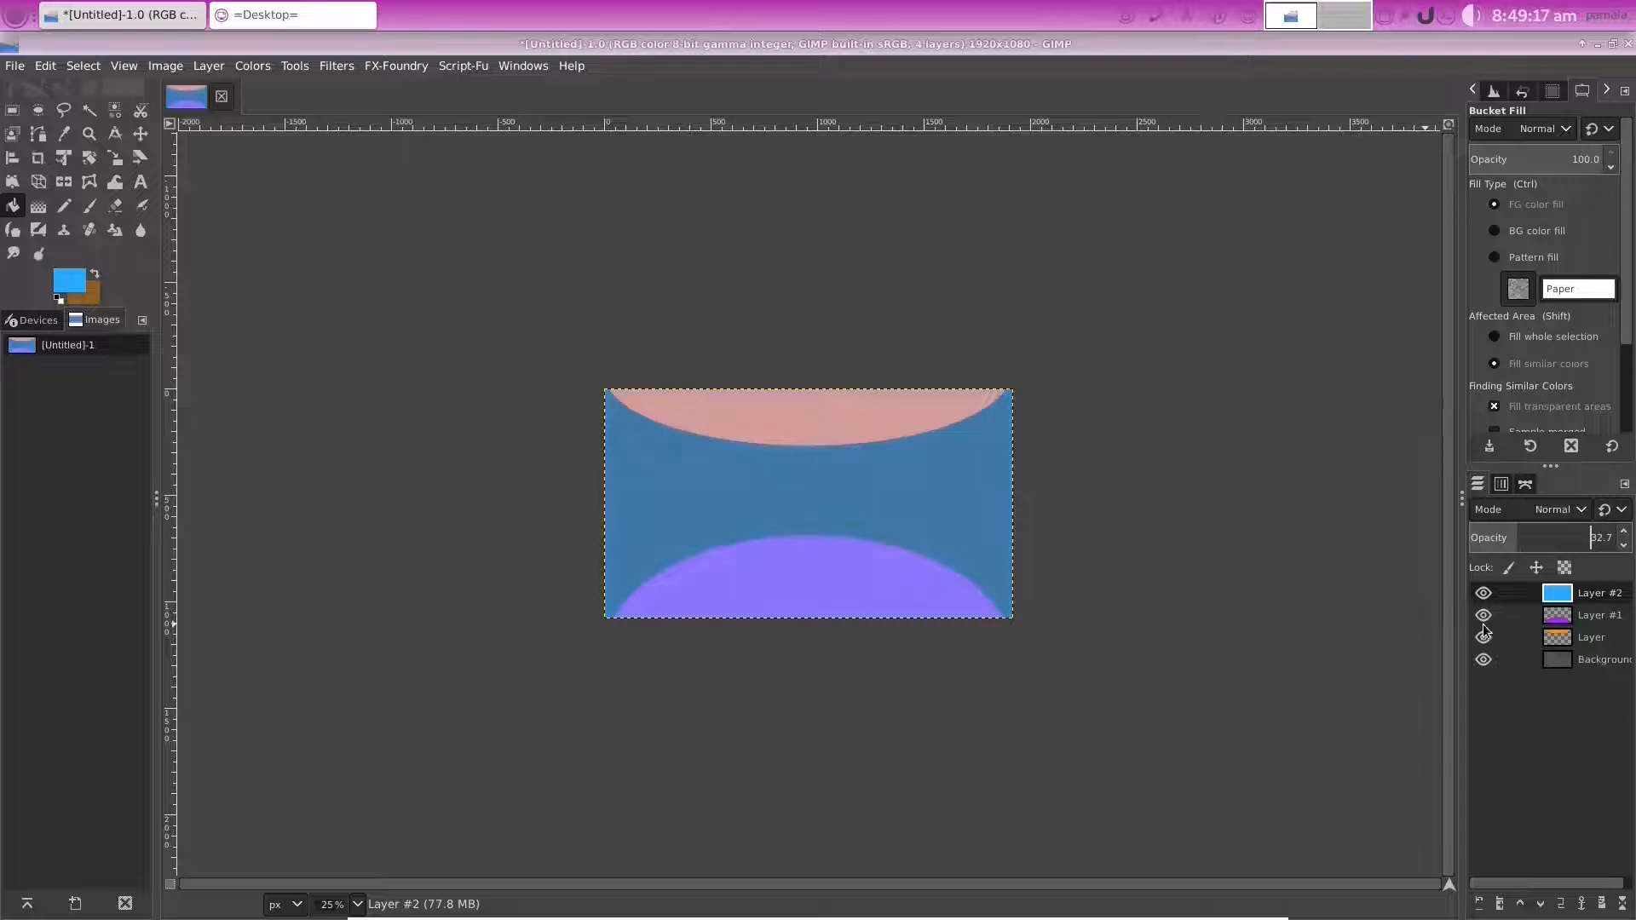
Add a new transparent layer directly above the purple curve's layer and hide the blue layer
click(1590, 617)
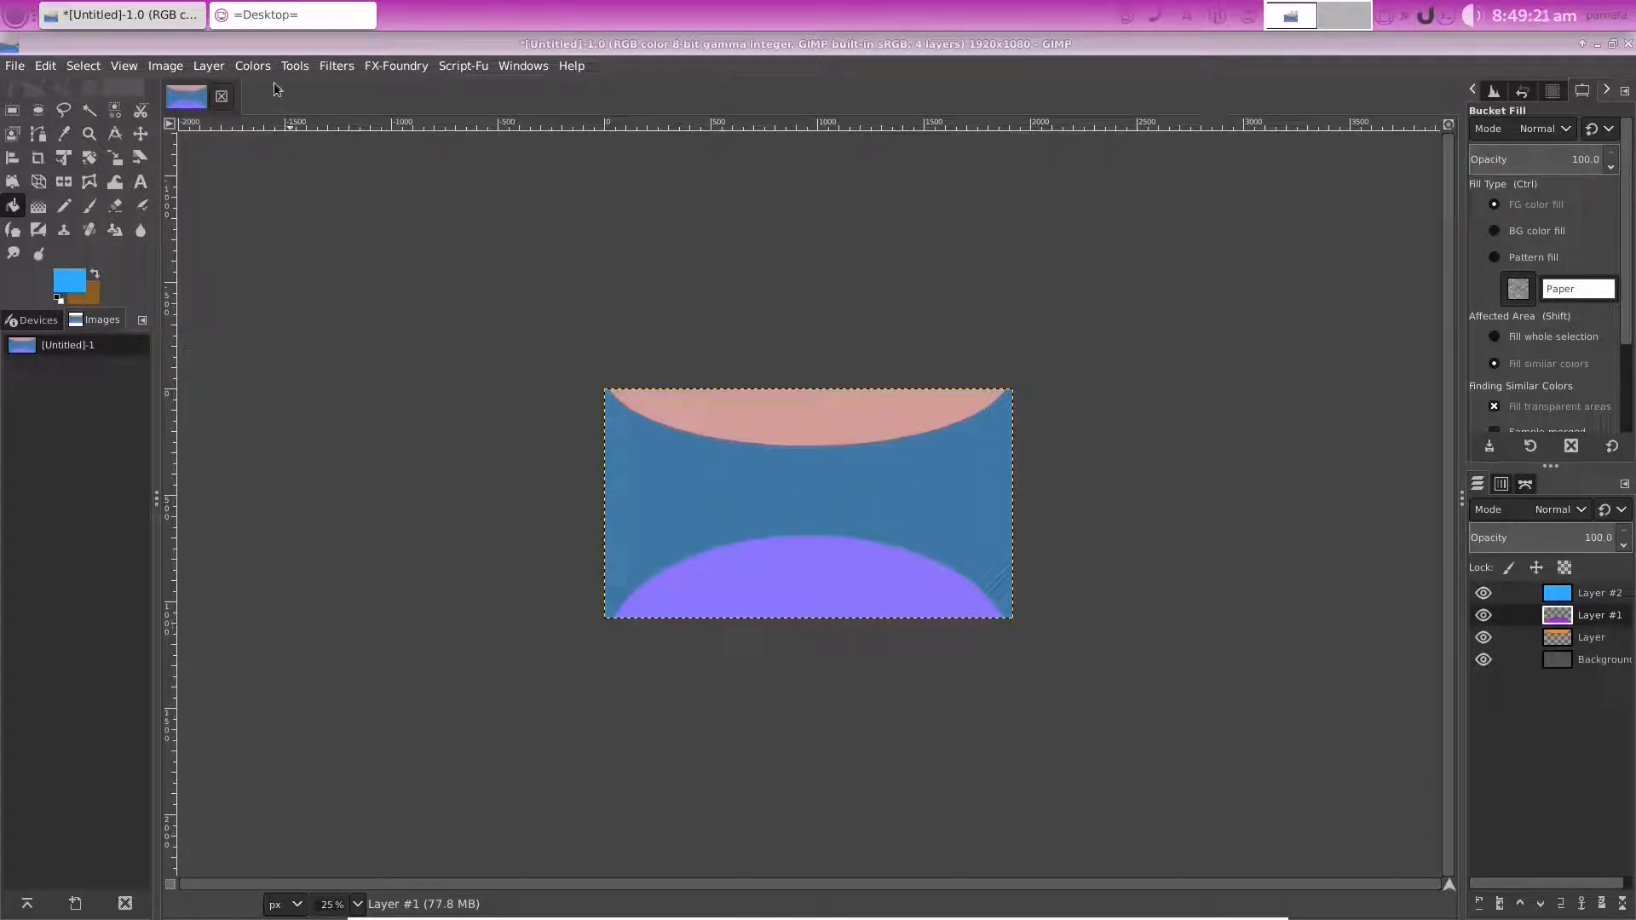
key(shift+ctrl+n)
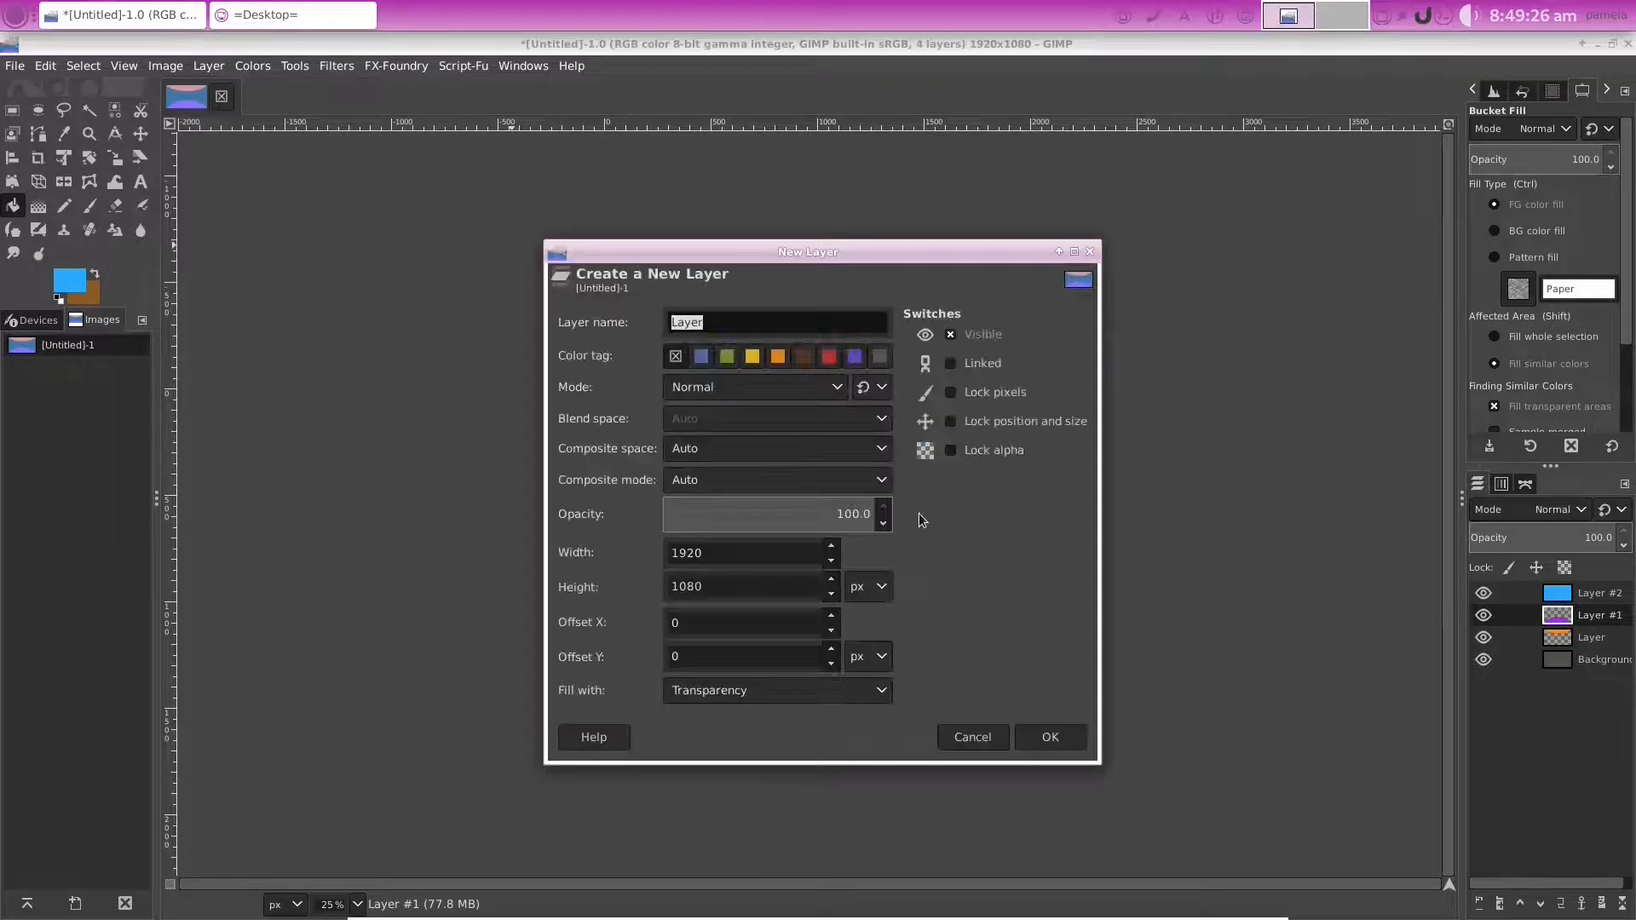
click(1052, 738)
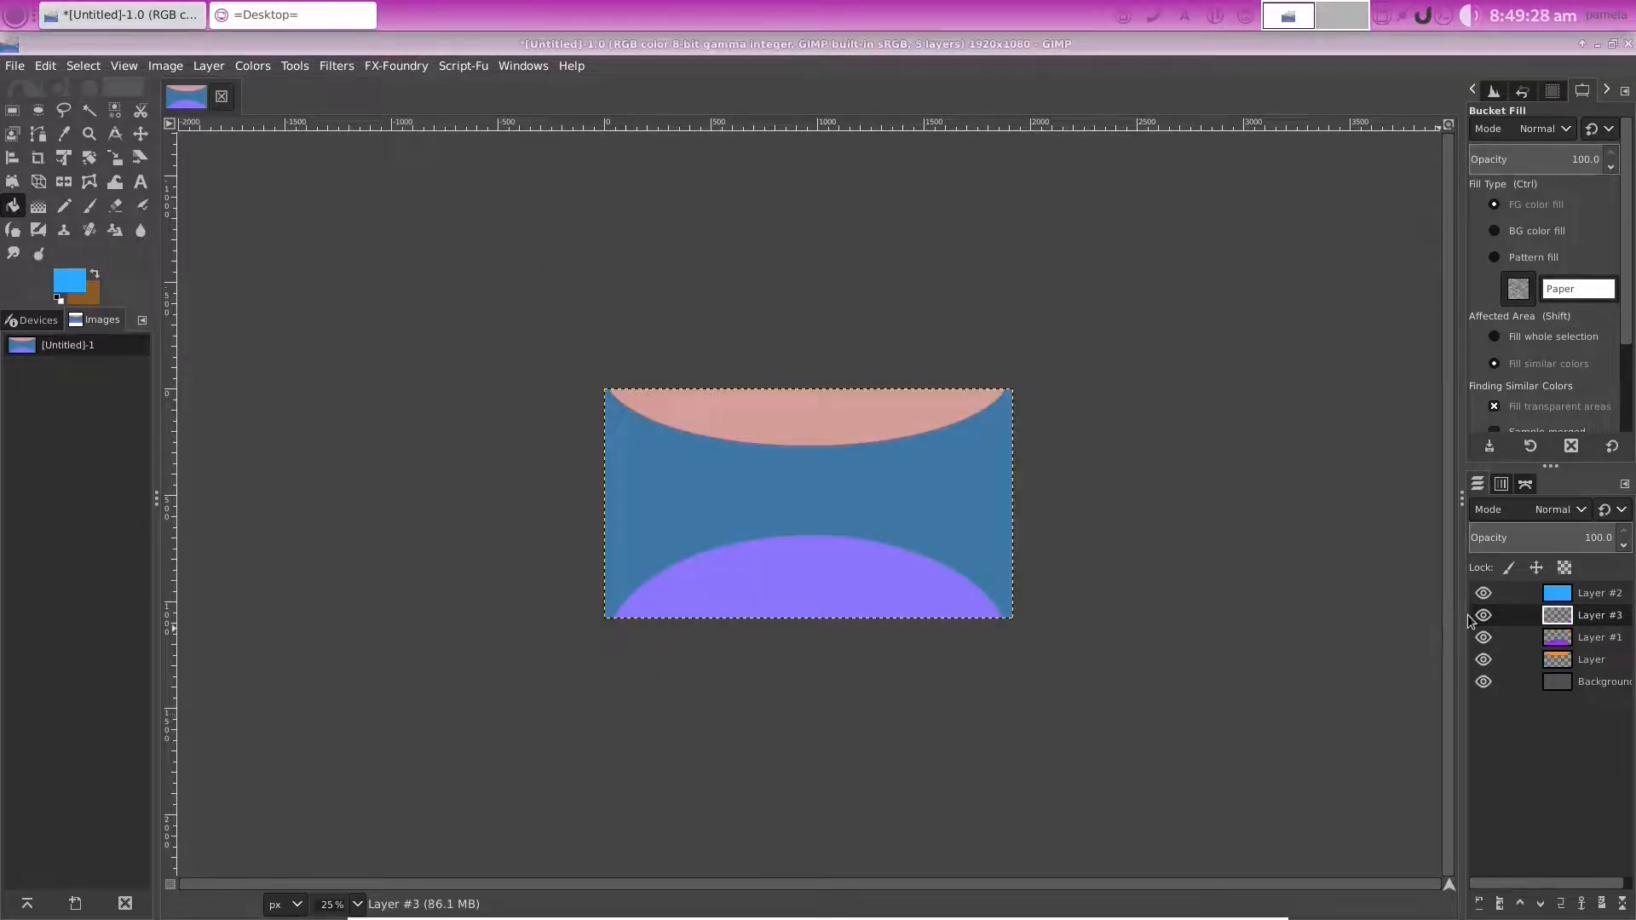
click(1483, 593)
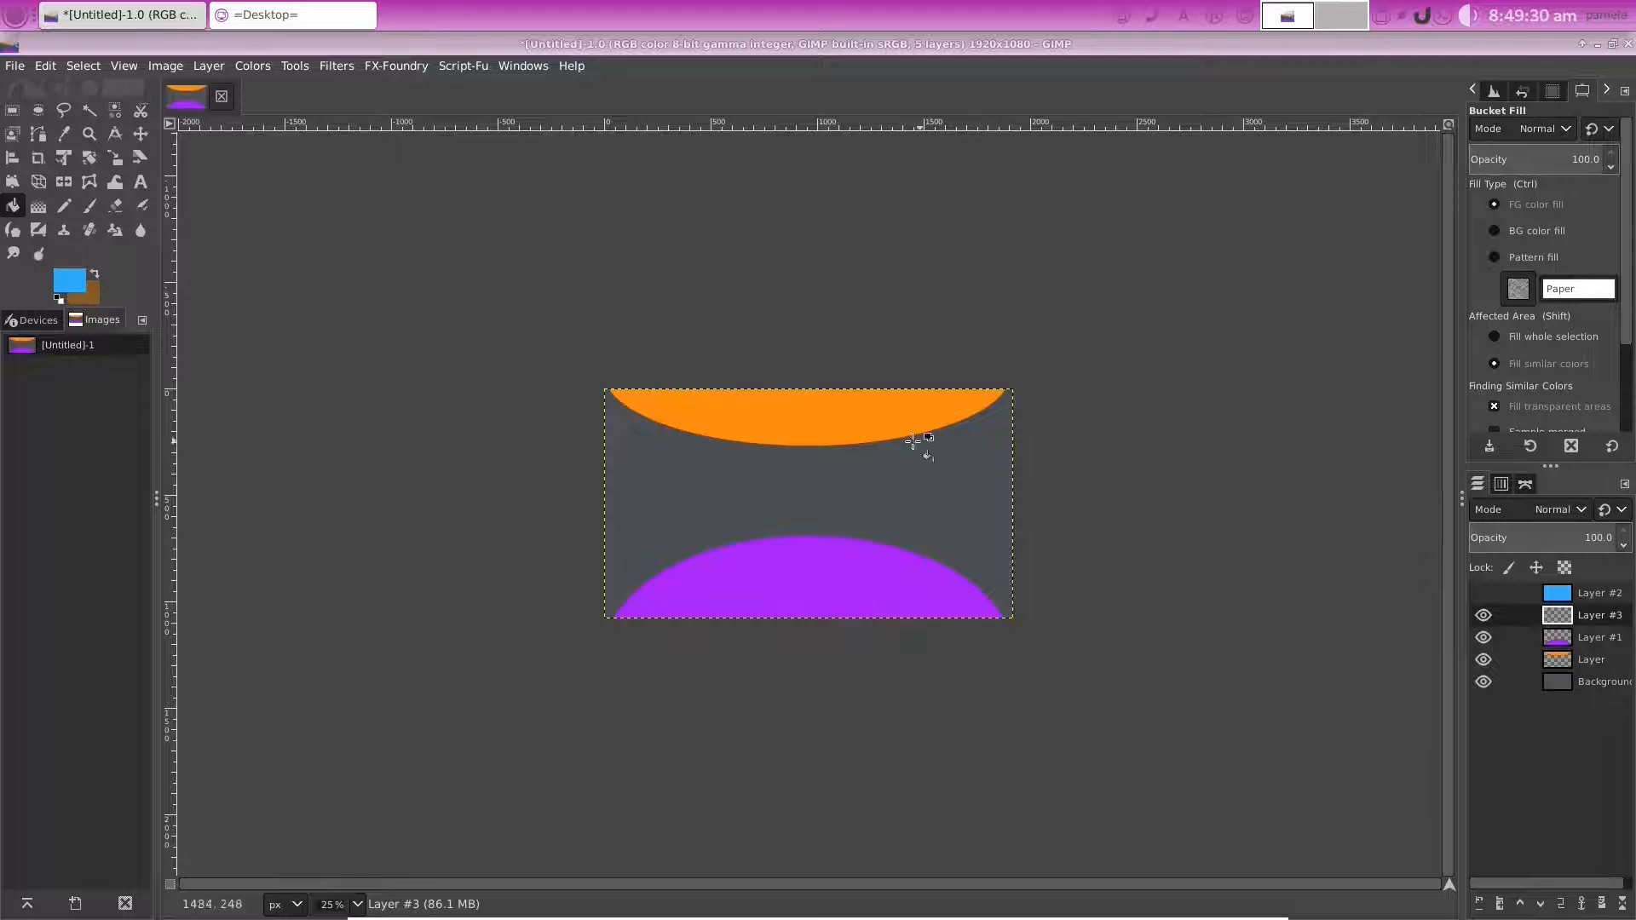
Select a circle about 676 px in diameter left of the canvas center and set the foreground to green 29c813
click(38, 111)
drag(657, 440, 802, 582)
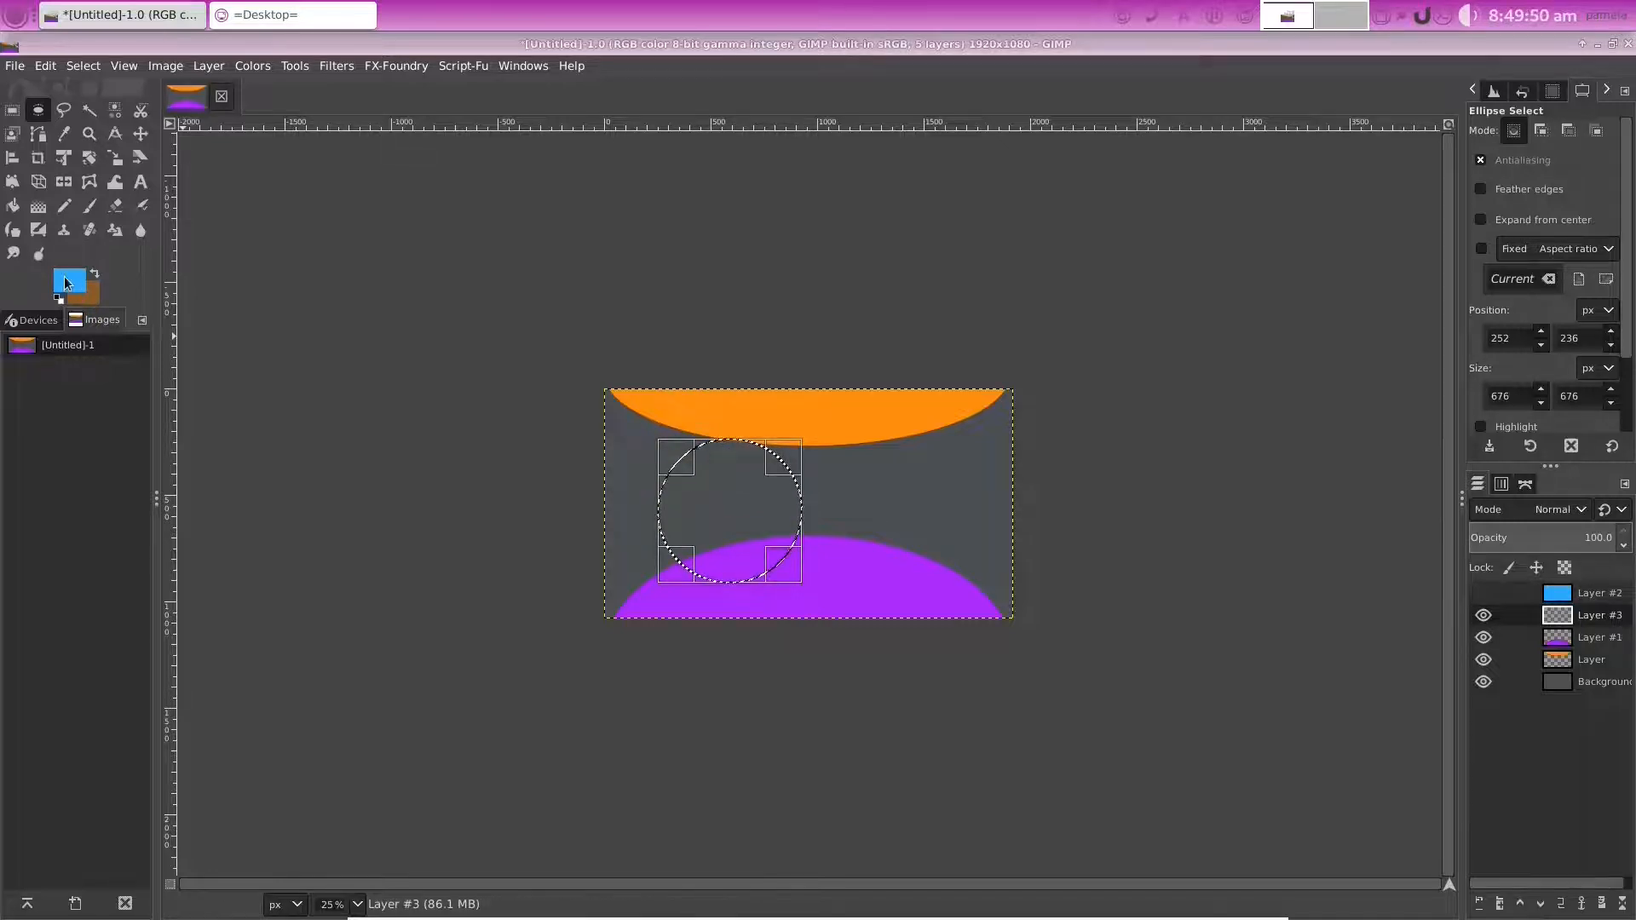
click(68, 282)
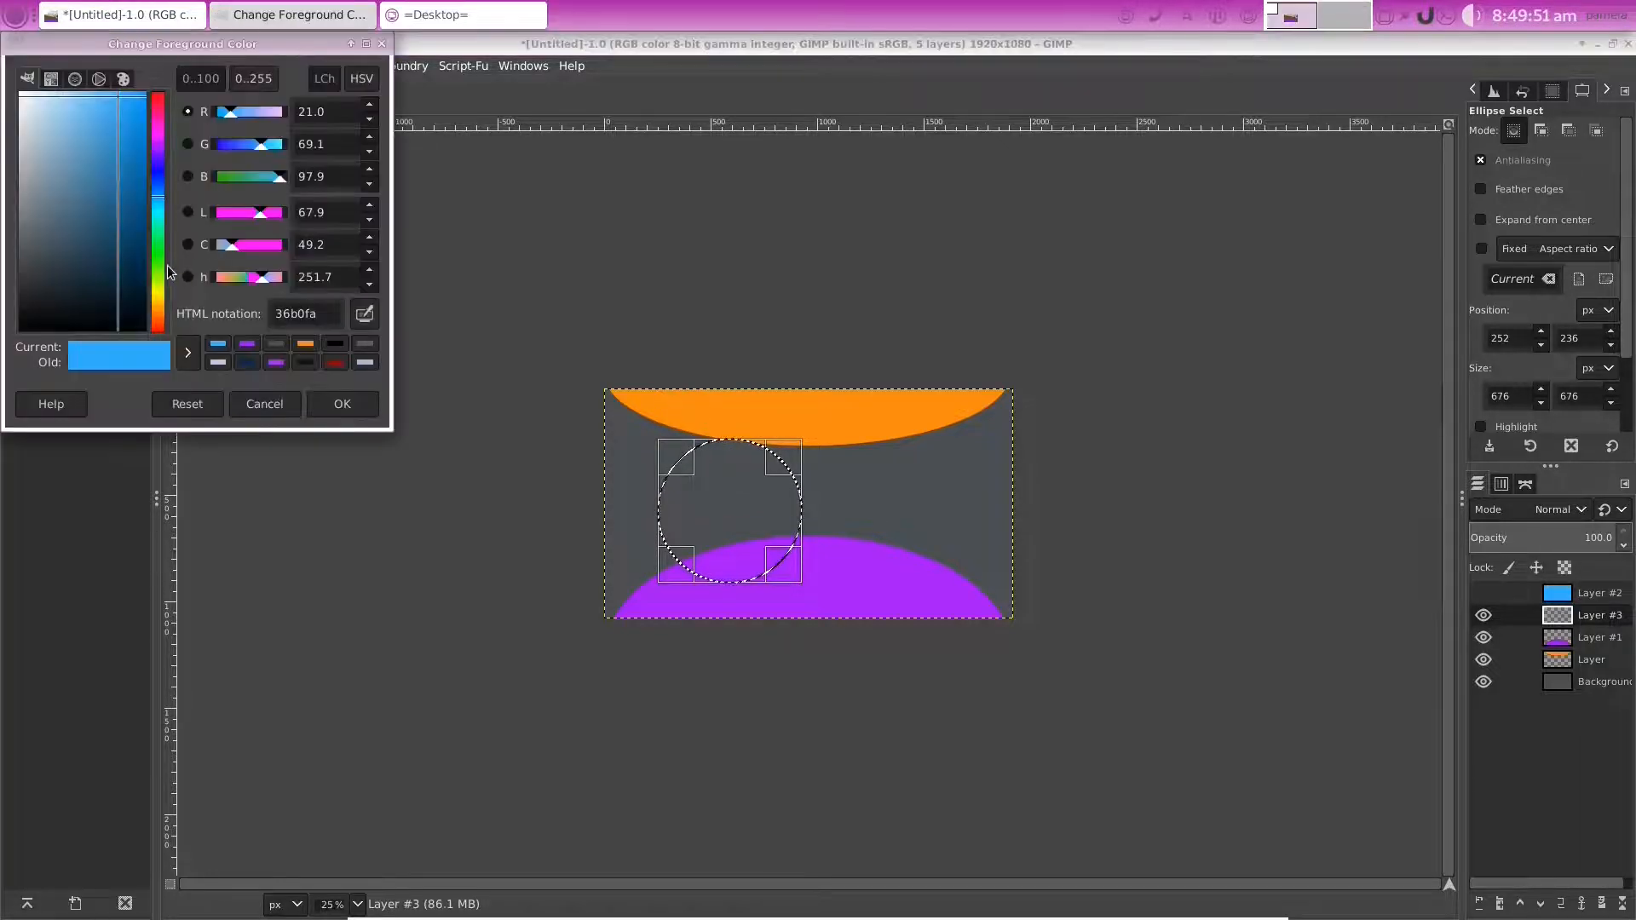
click(158, 258)
click(135, 143)
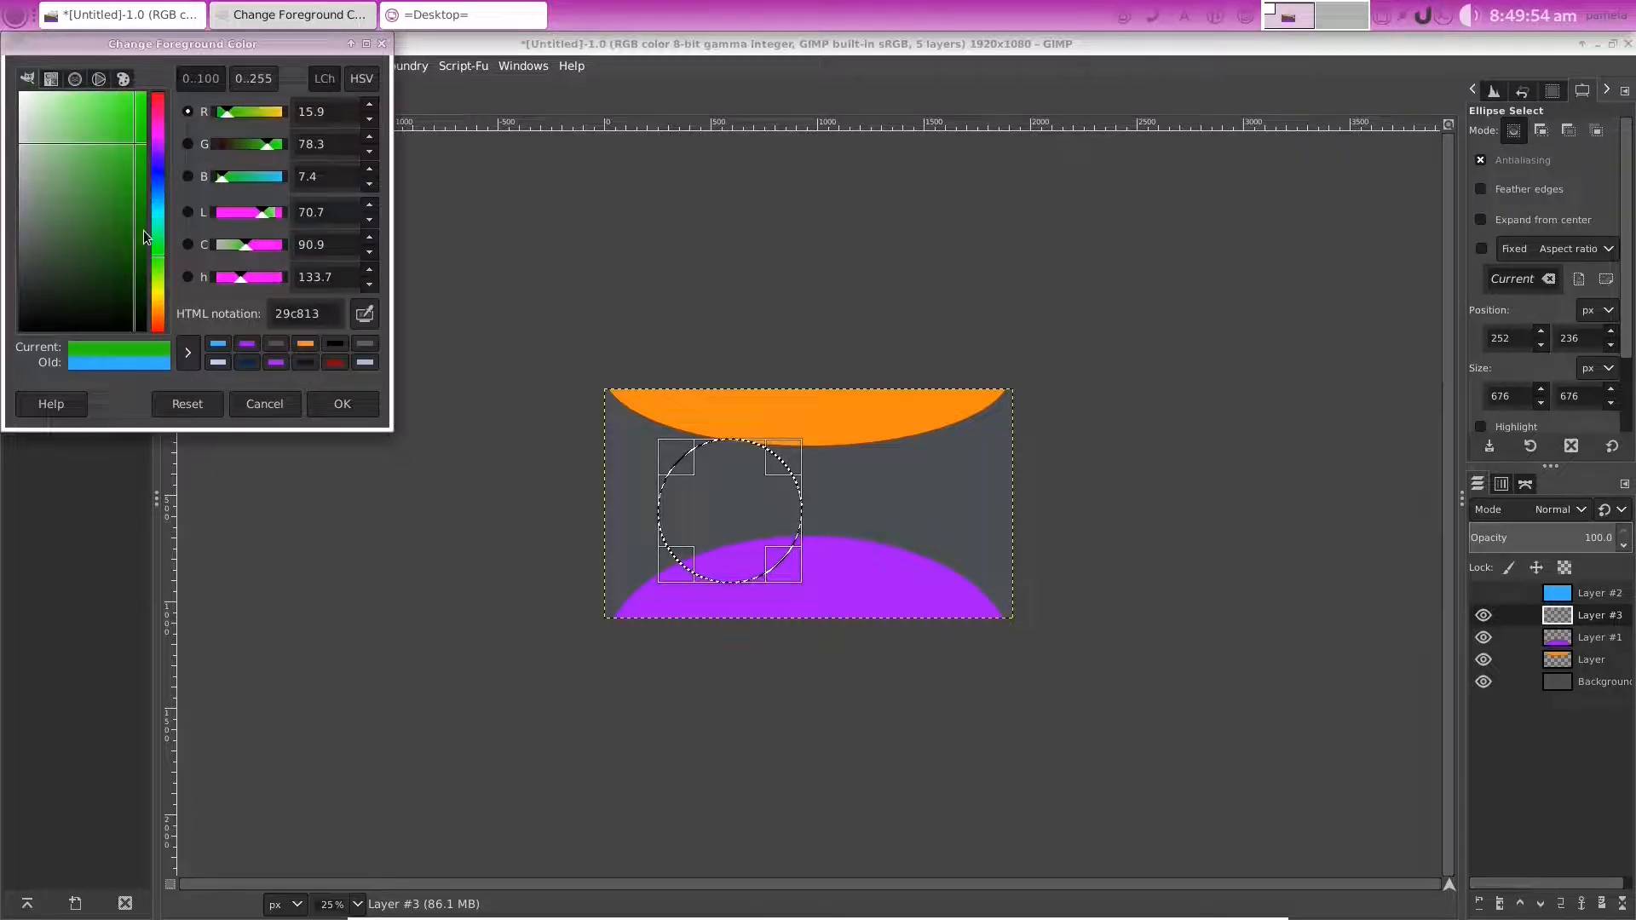
click(338, 407)
Fill the circular selection with green and lower its layer's opacity to 81.4
key(shift+b)
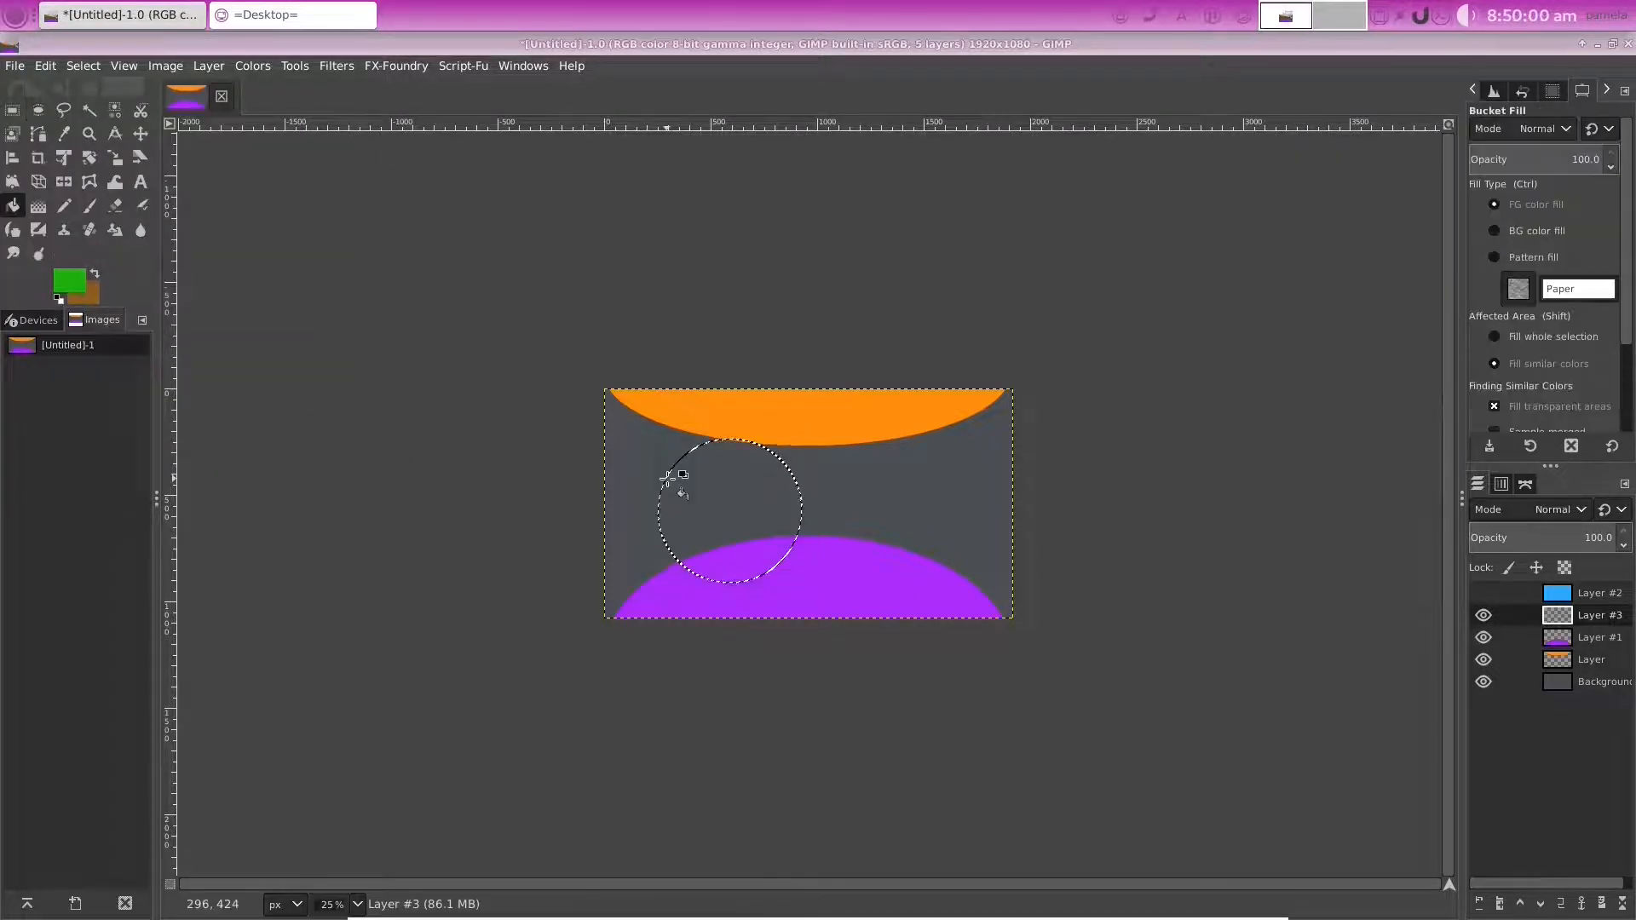
click(666, 479)
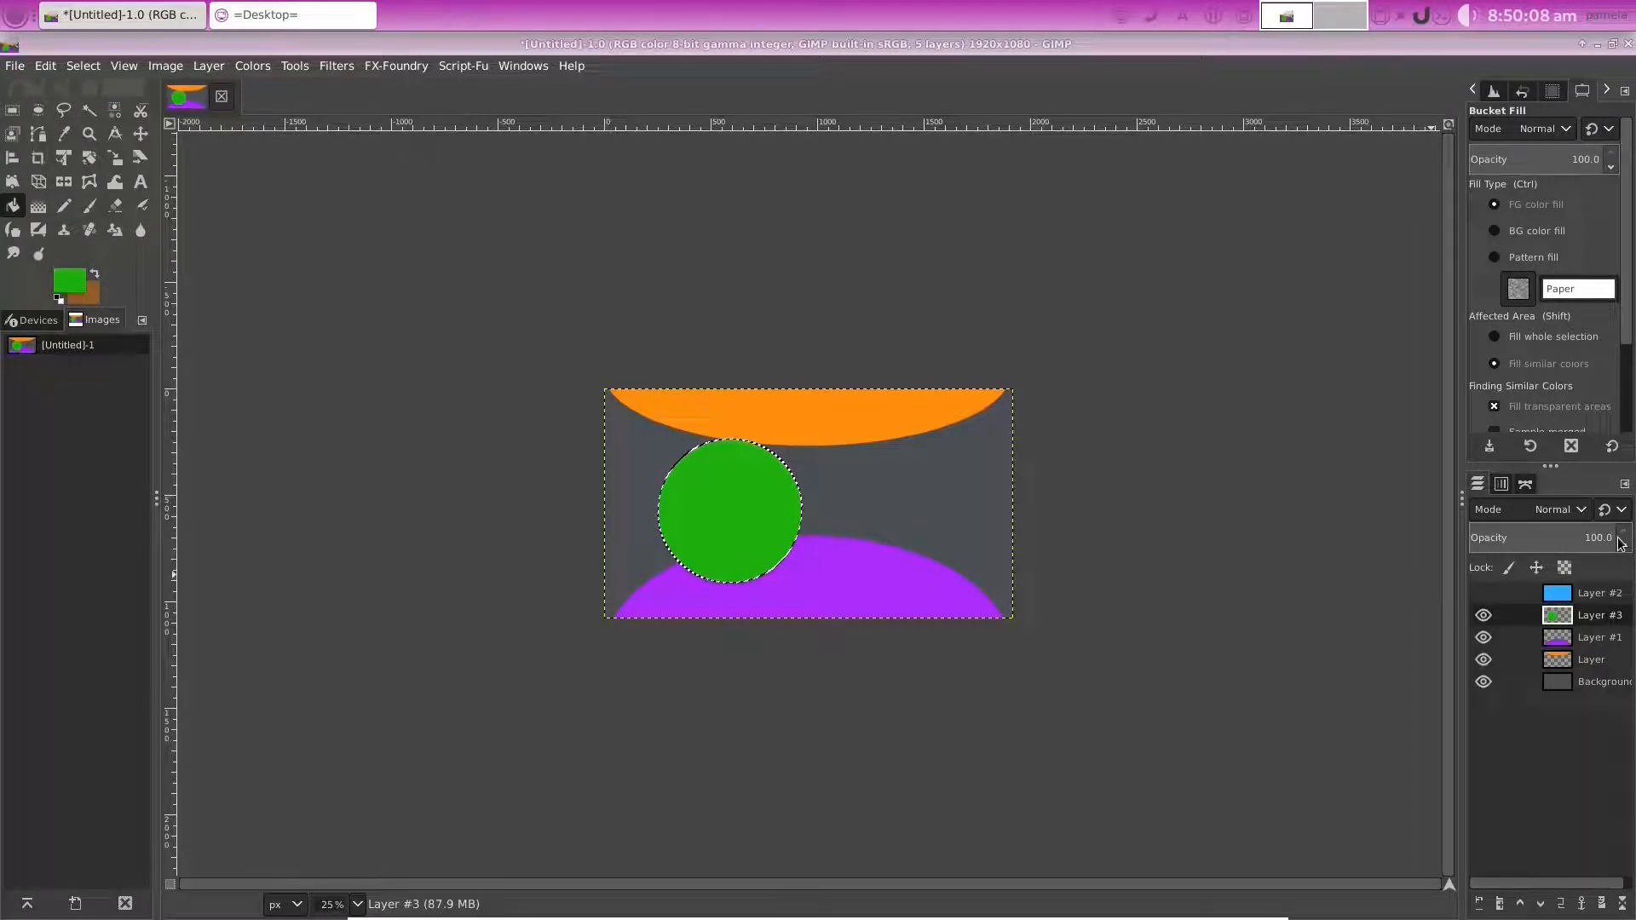
drag(1620, 543, 746, 560)
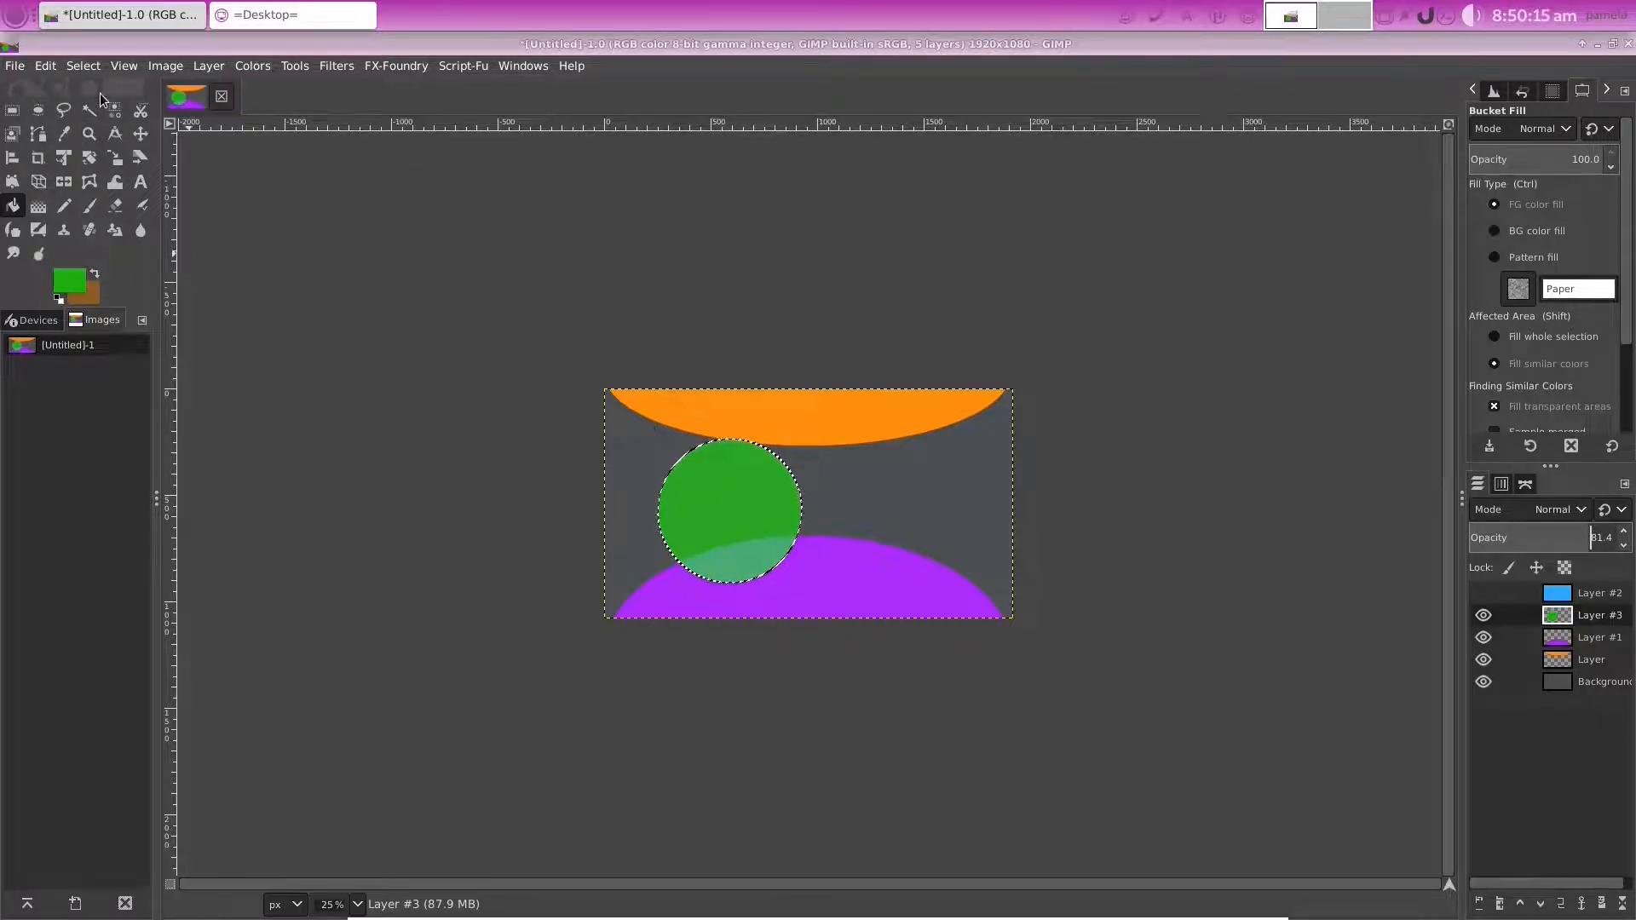
Turn the circular selection into a feathered border selection of 15 px
click(84, 66)
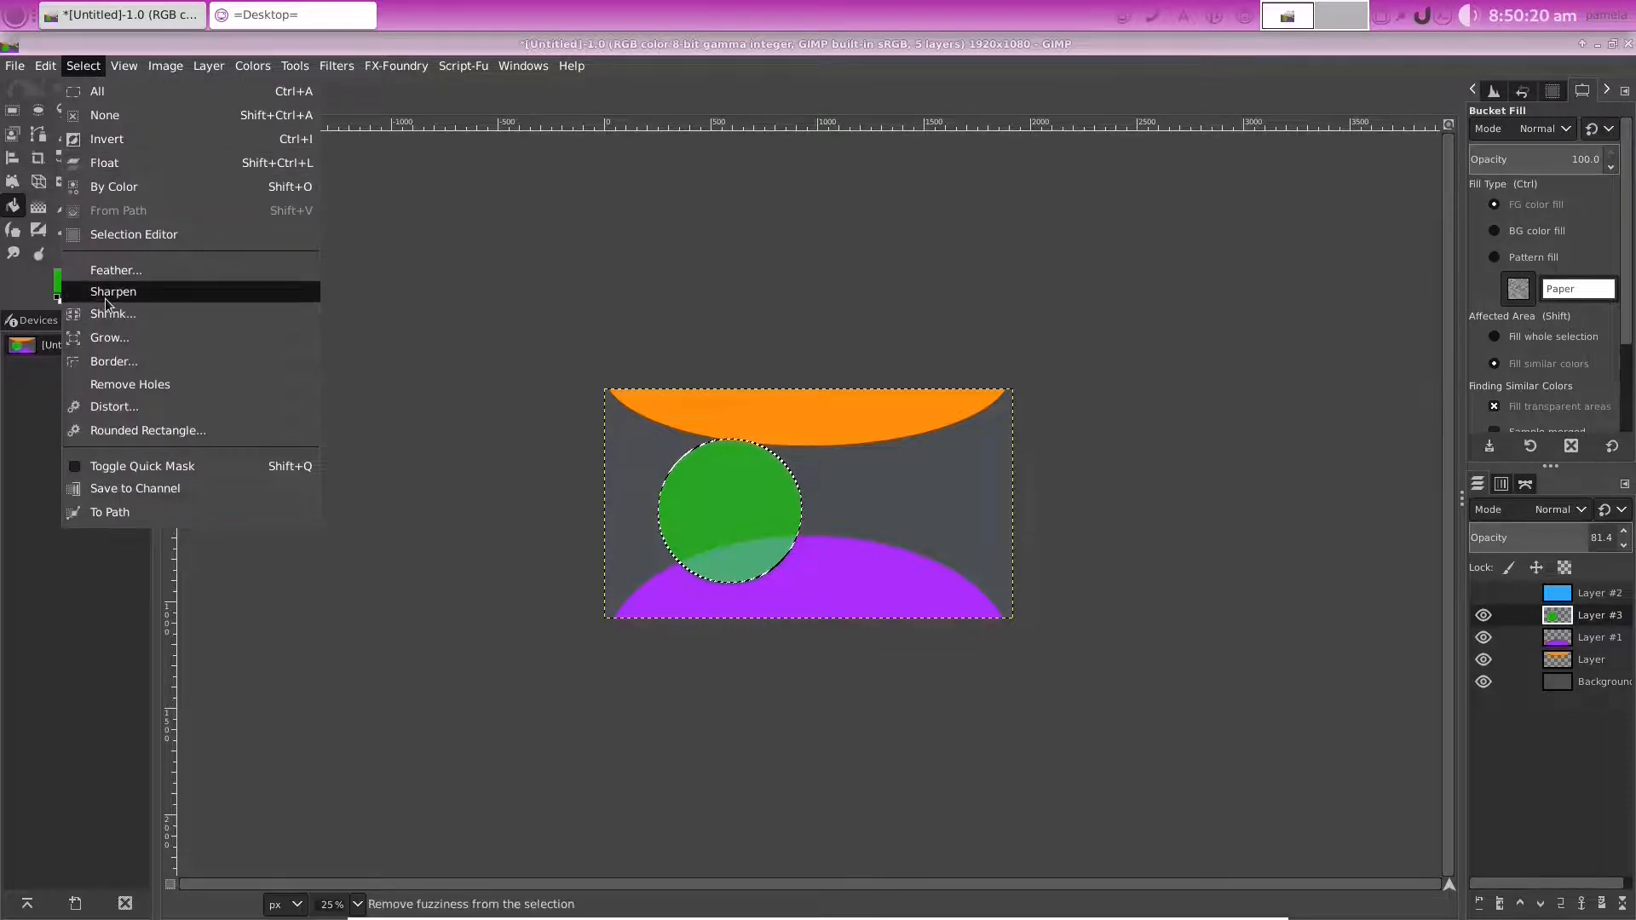
click(109, 361)
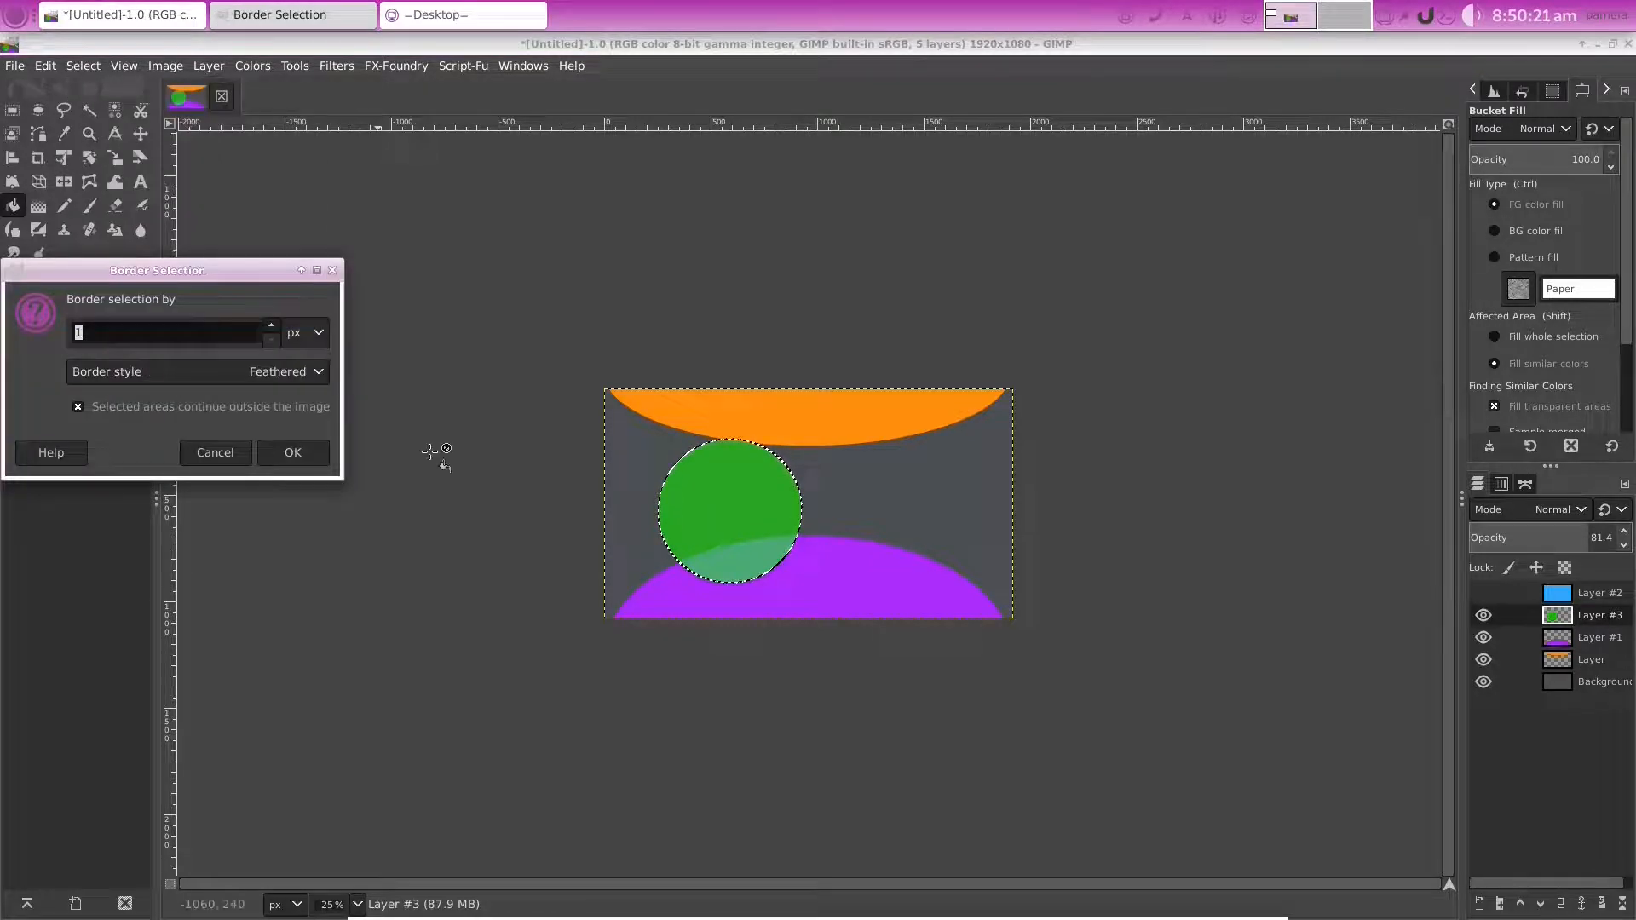
click(271, 326)
click(270, 326)
click(271, 326)
click(271, 327)
click(271, 327)
click(271, 326)
click(271, 326)
click(271, 326)
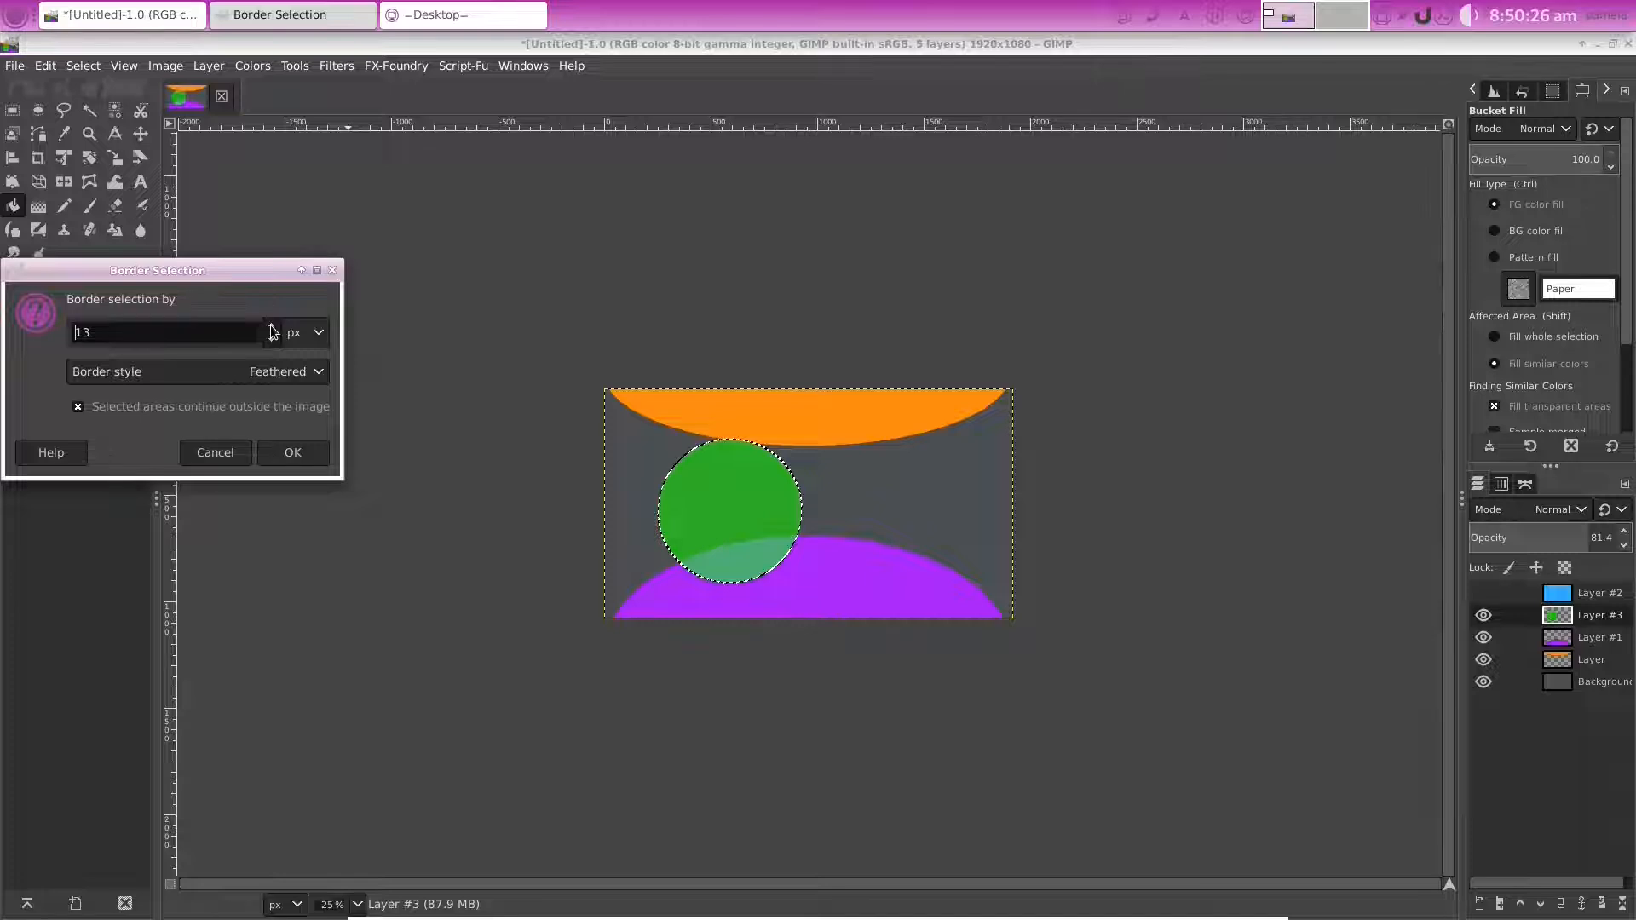
click(271, 326)
click(271, 326)
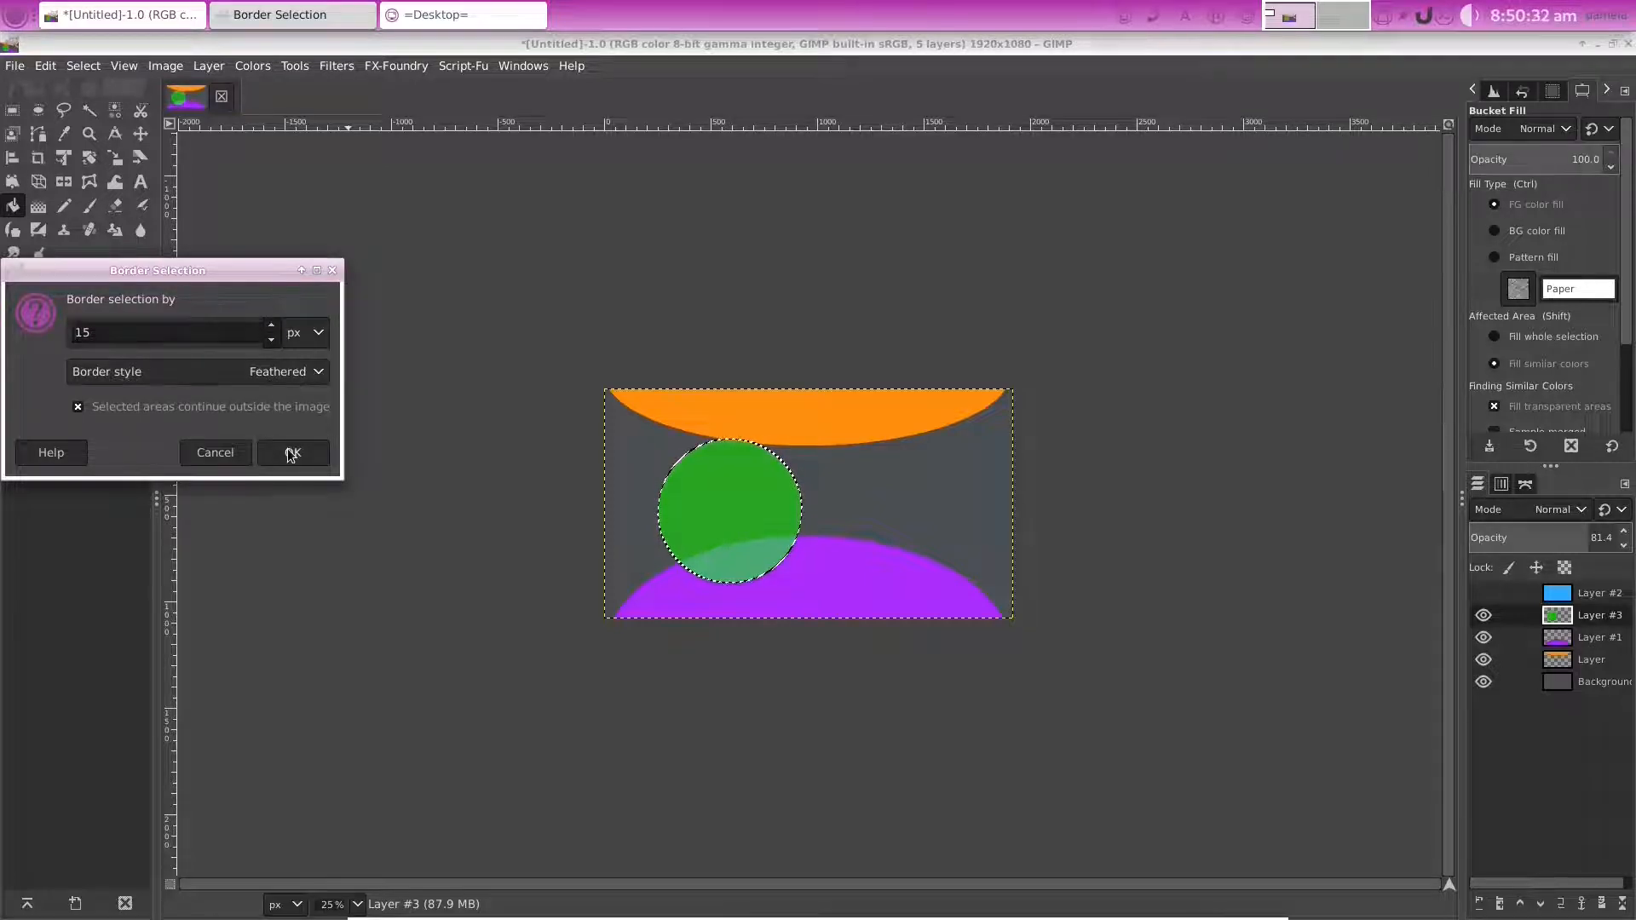
click(288, 449)
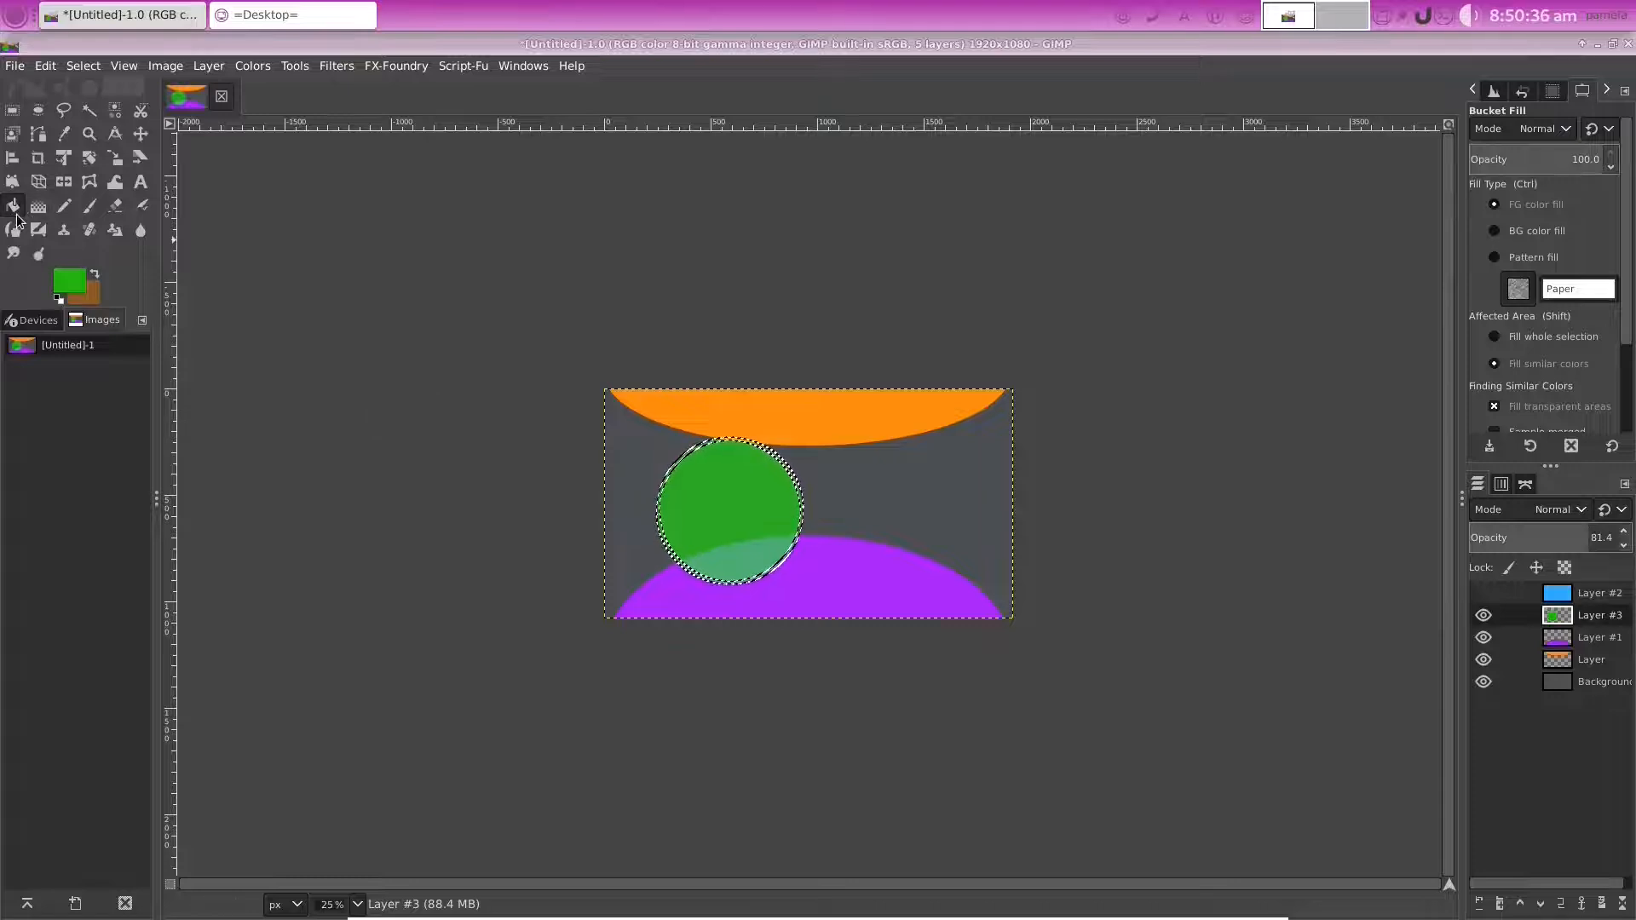
Set the foreground to grey 4b4e52 and fill the border selection around the green circle with it
click(69, 279)
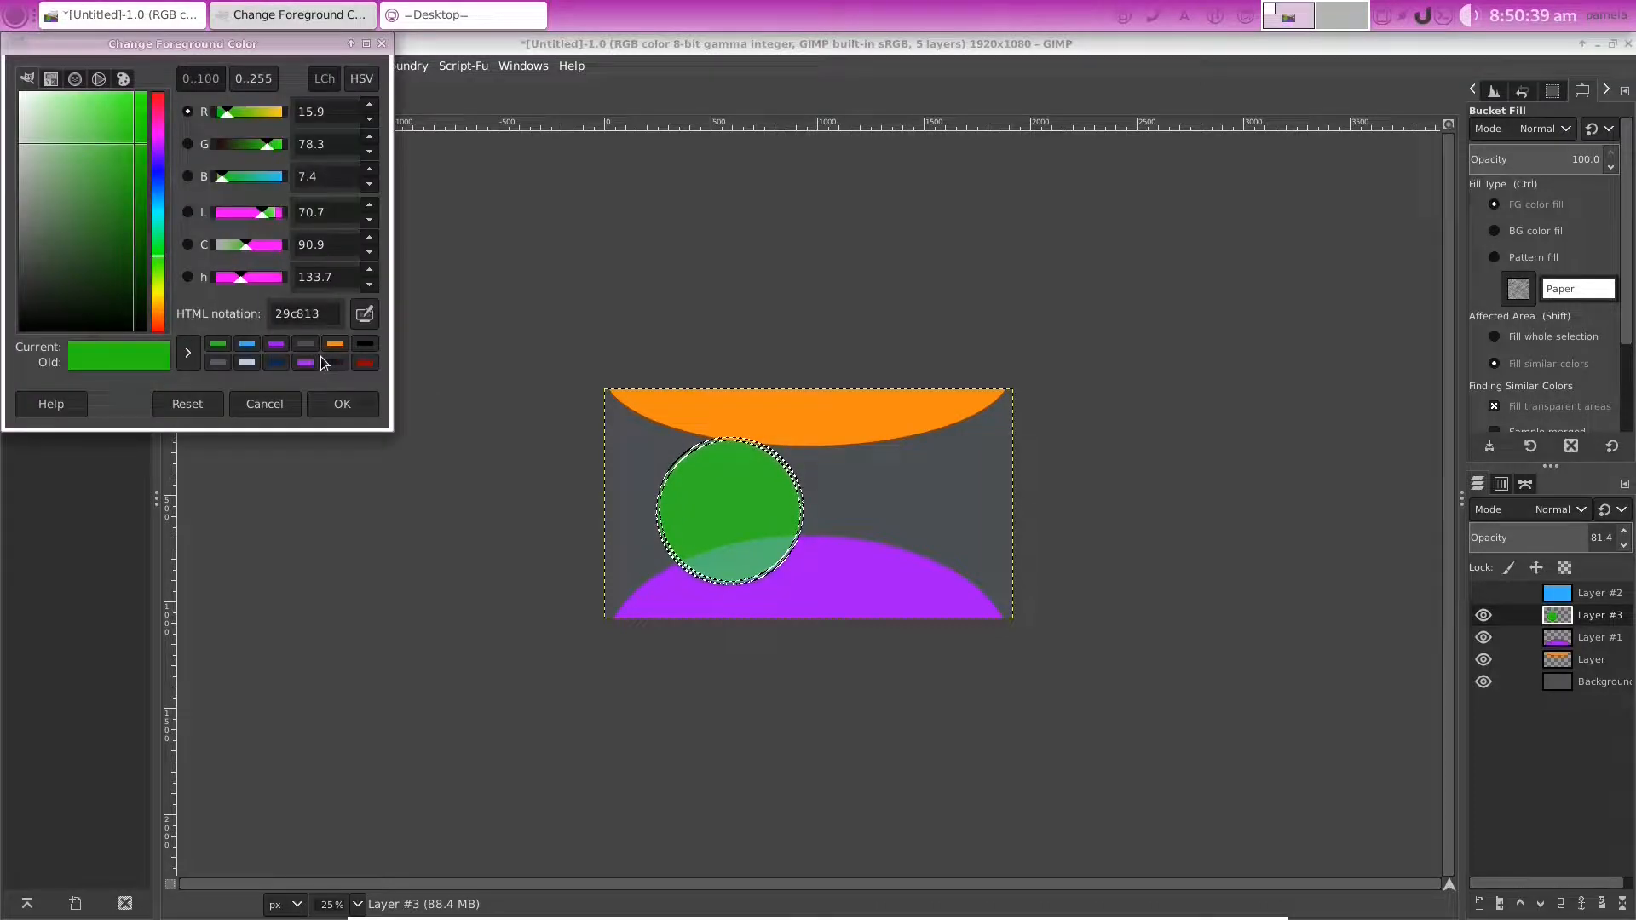
click(335, 362)
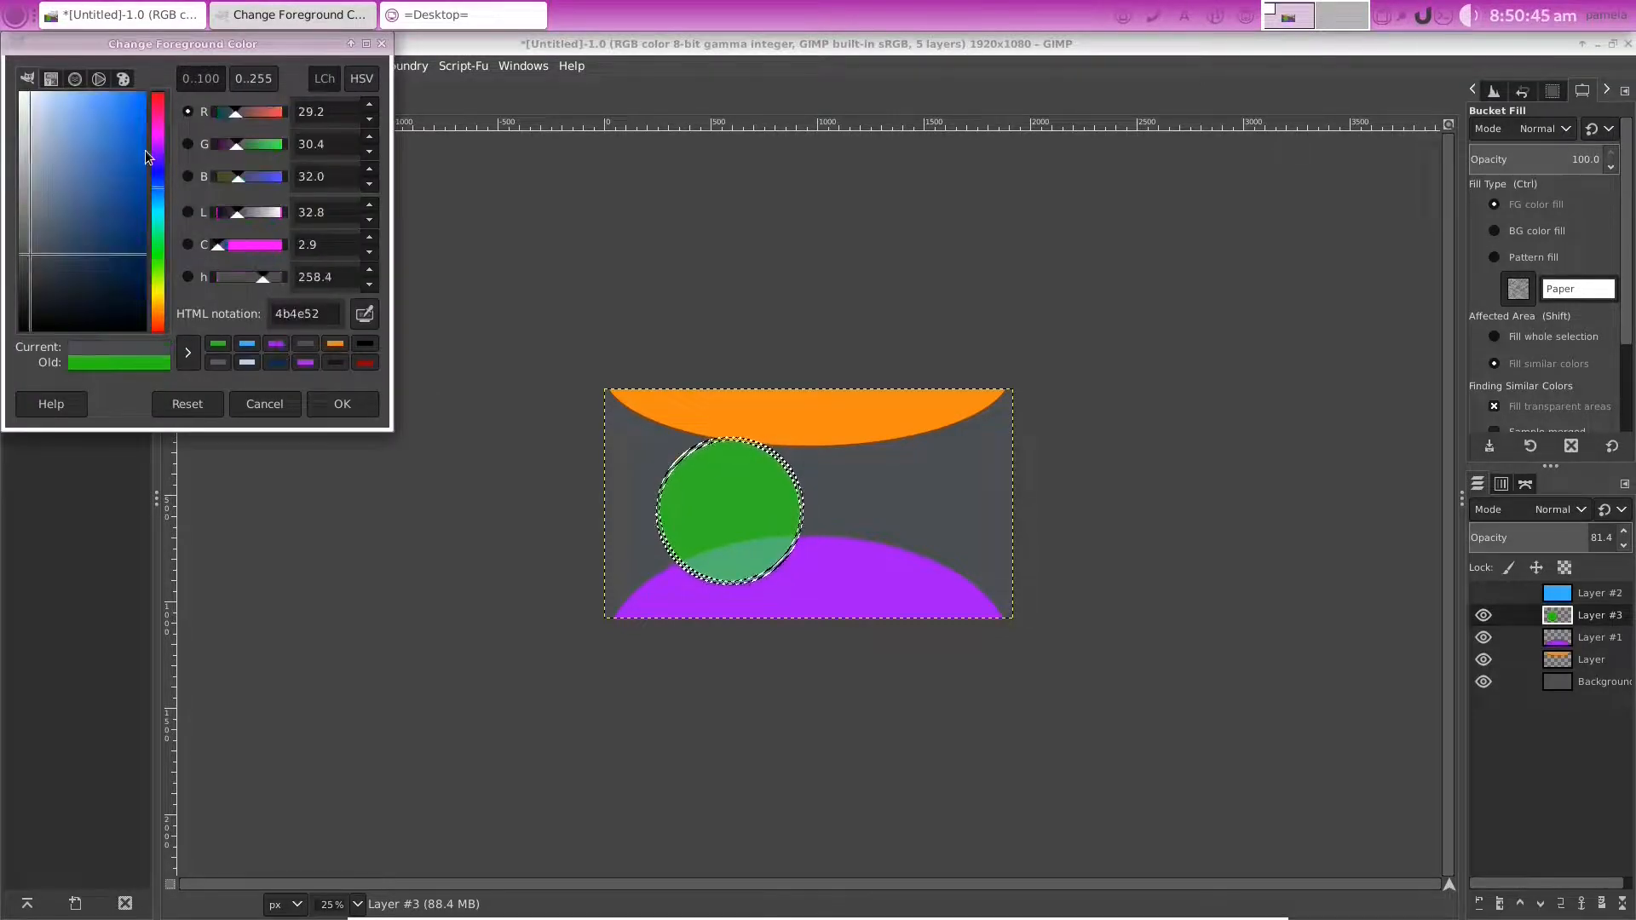
click(264, 404)
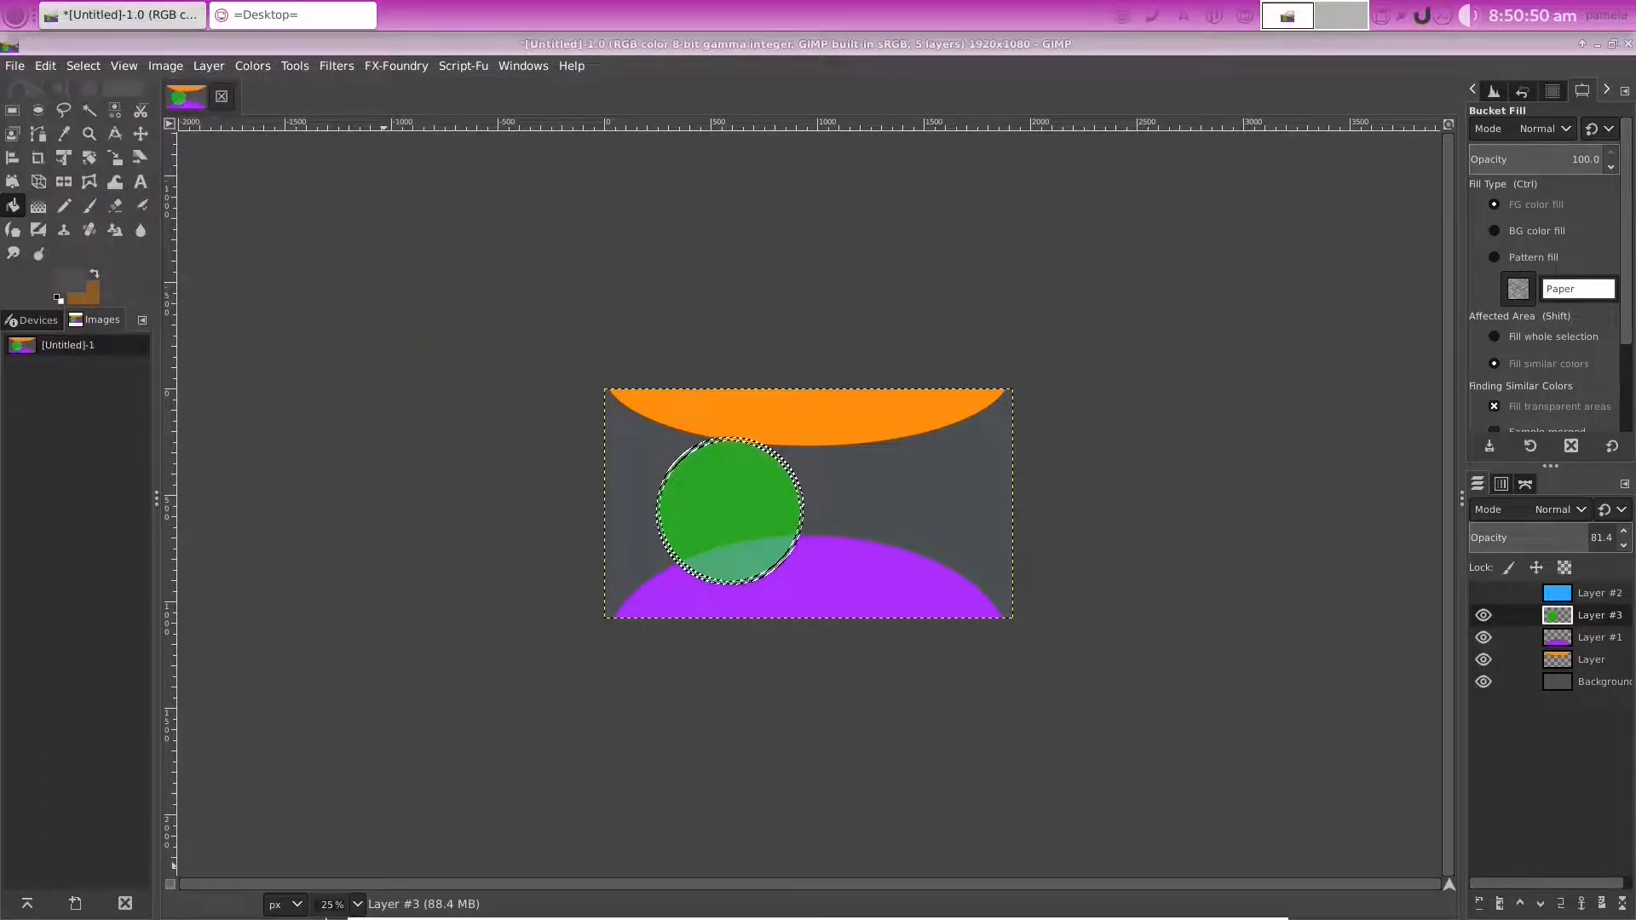
click(357, 904)
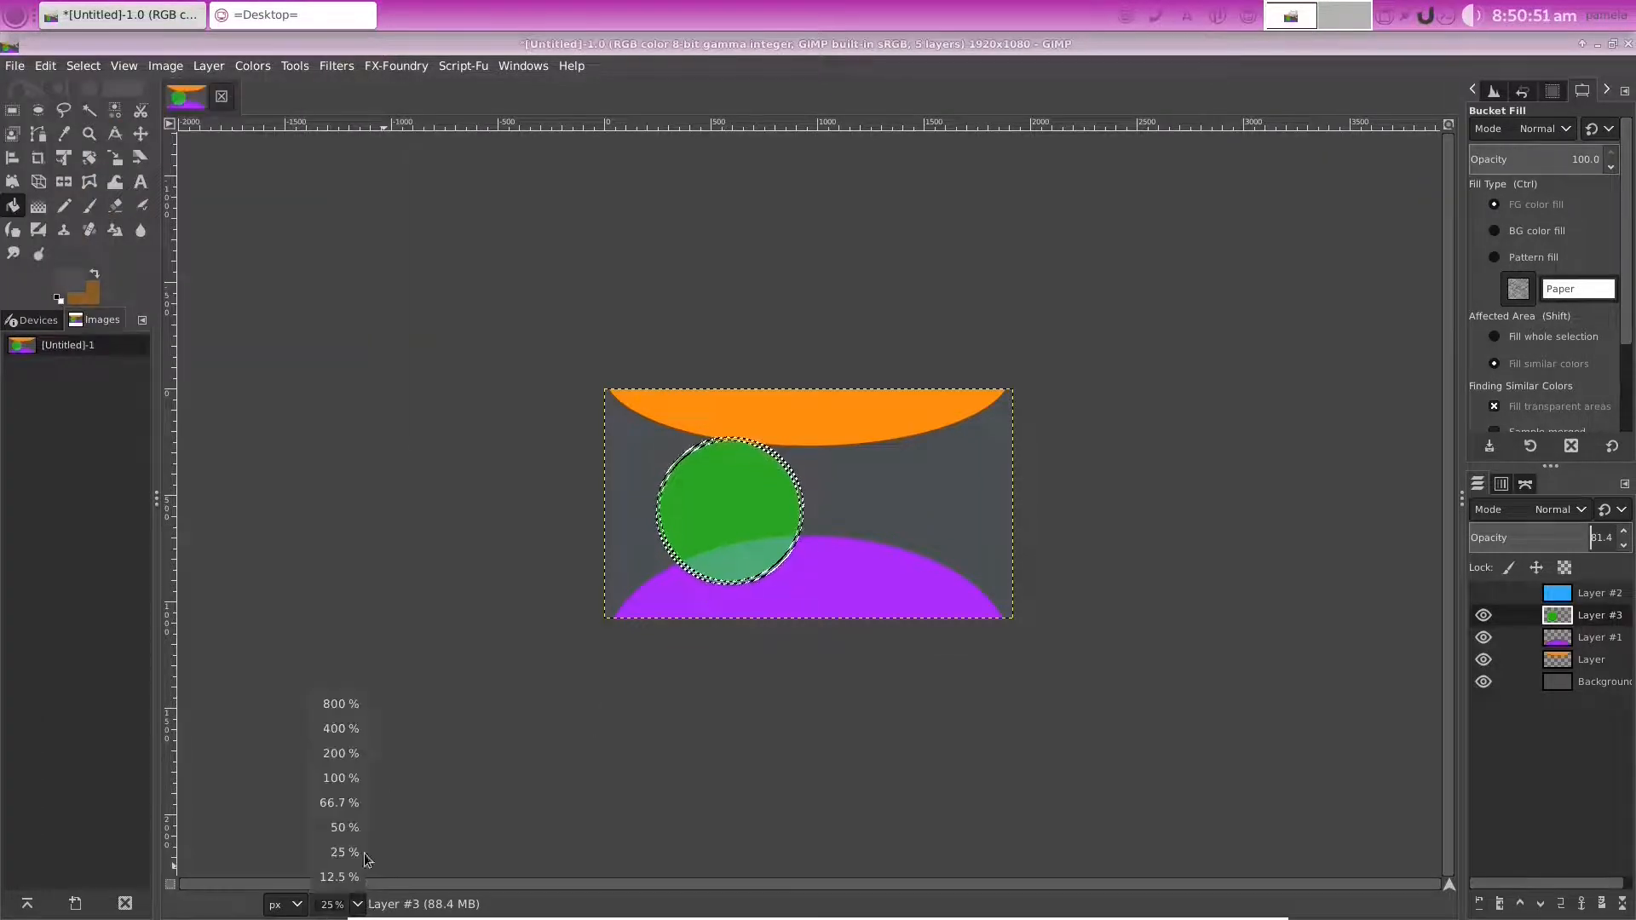
click(350, 828)
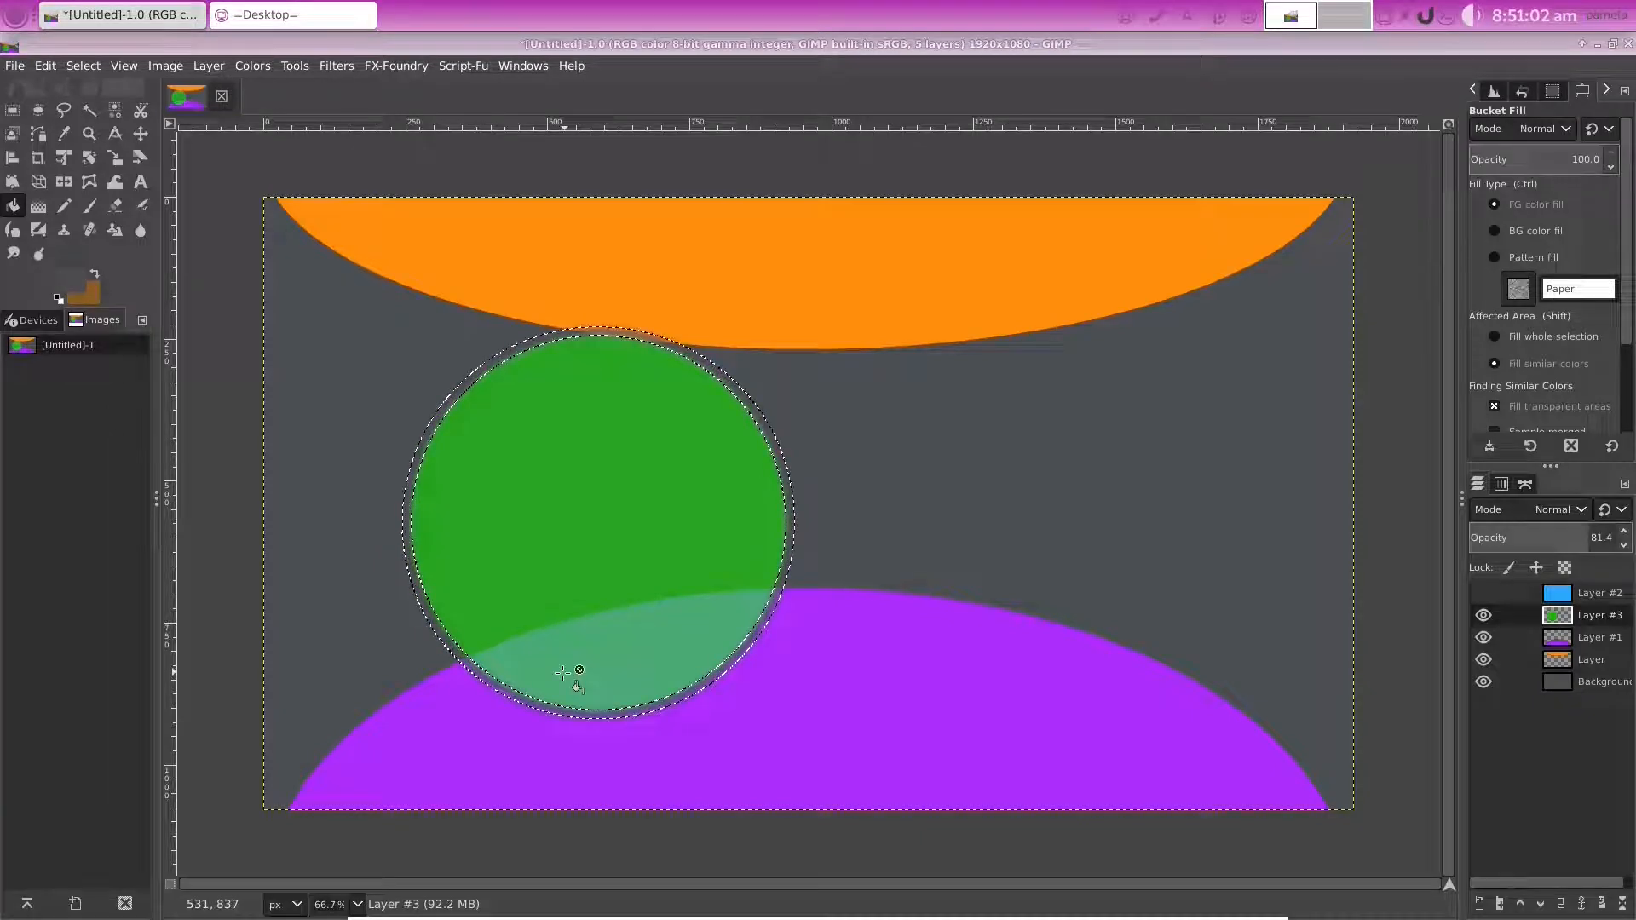
click(428, 619)
click(428, 620)
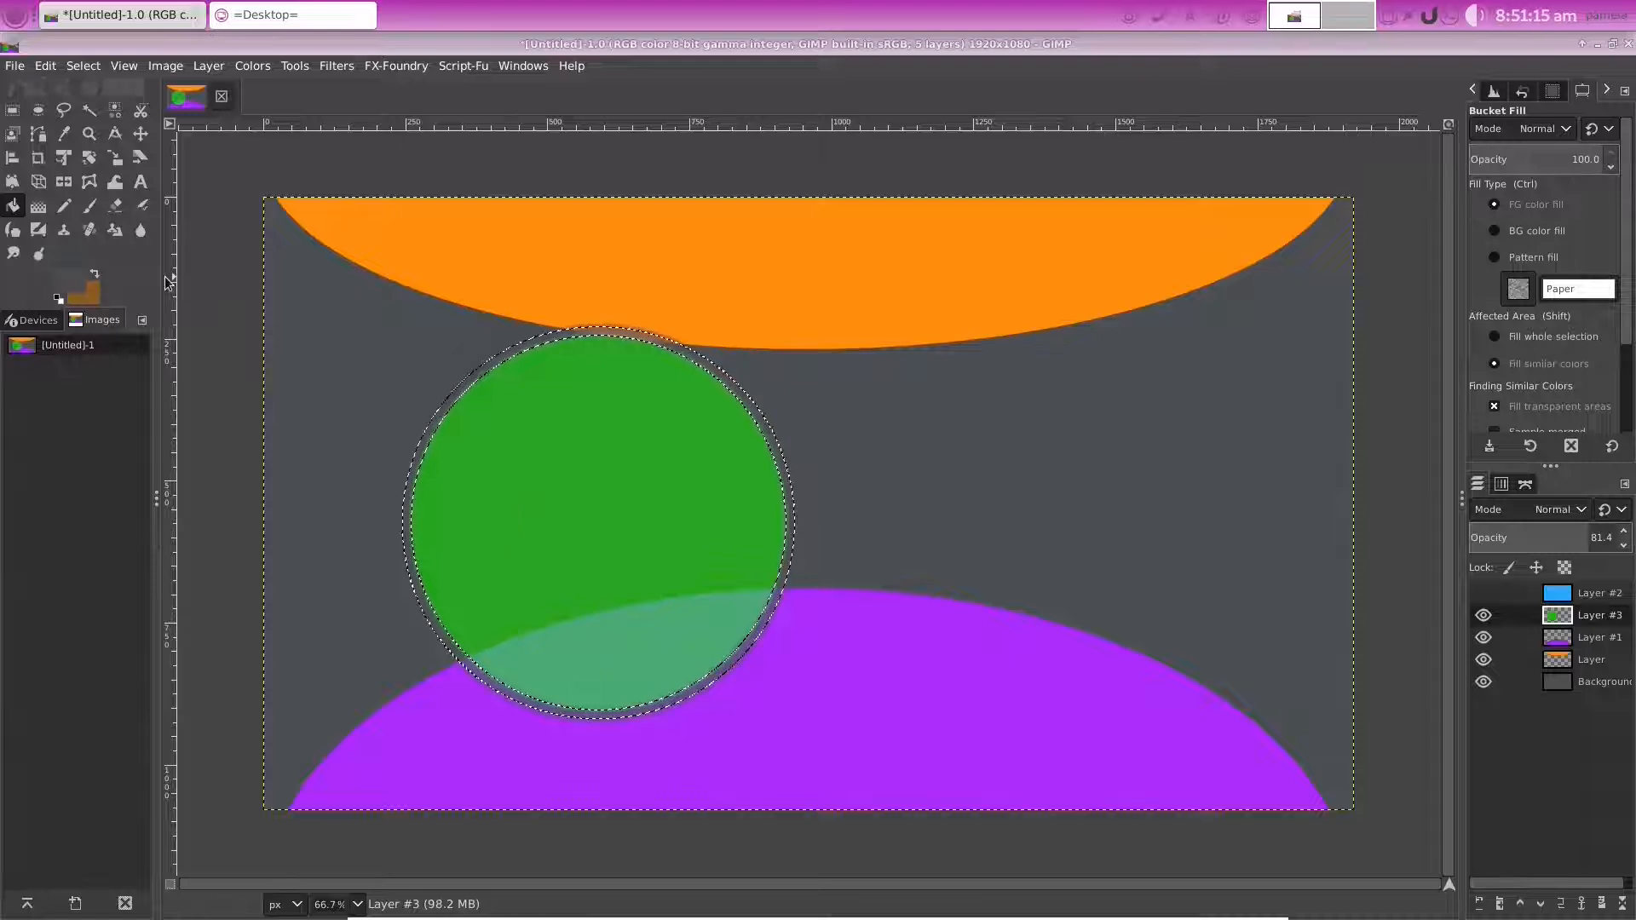
Apply a feathered border of 60 px to the selection around the green circle
click(83, 66)
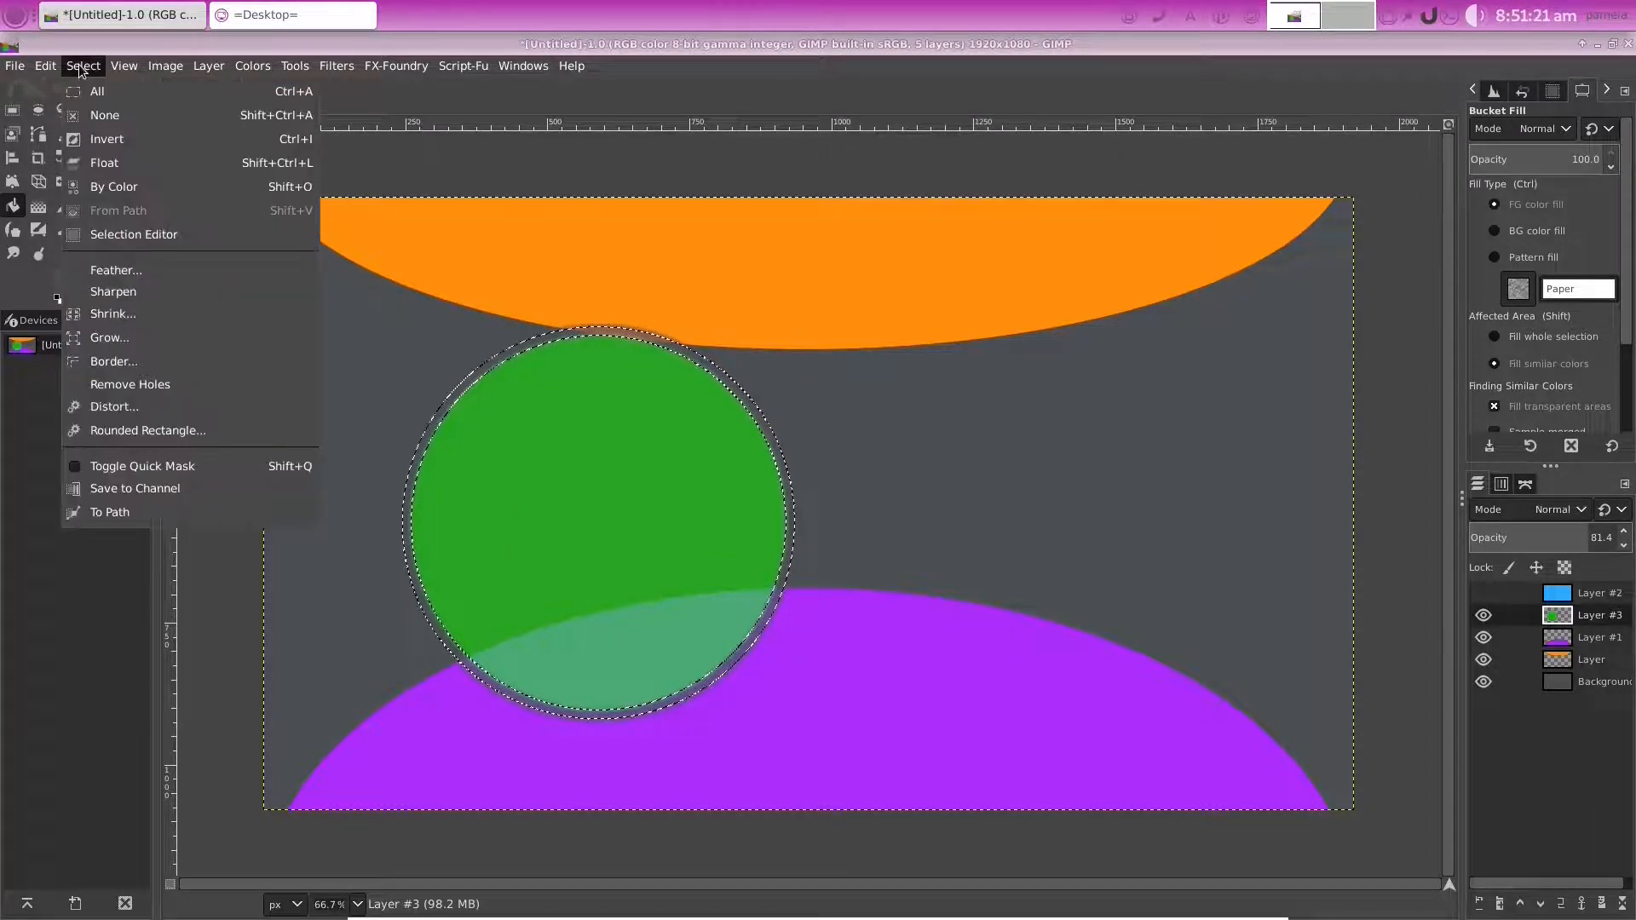
click(119, 361)
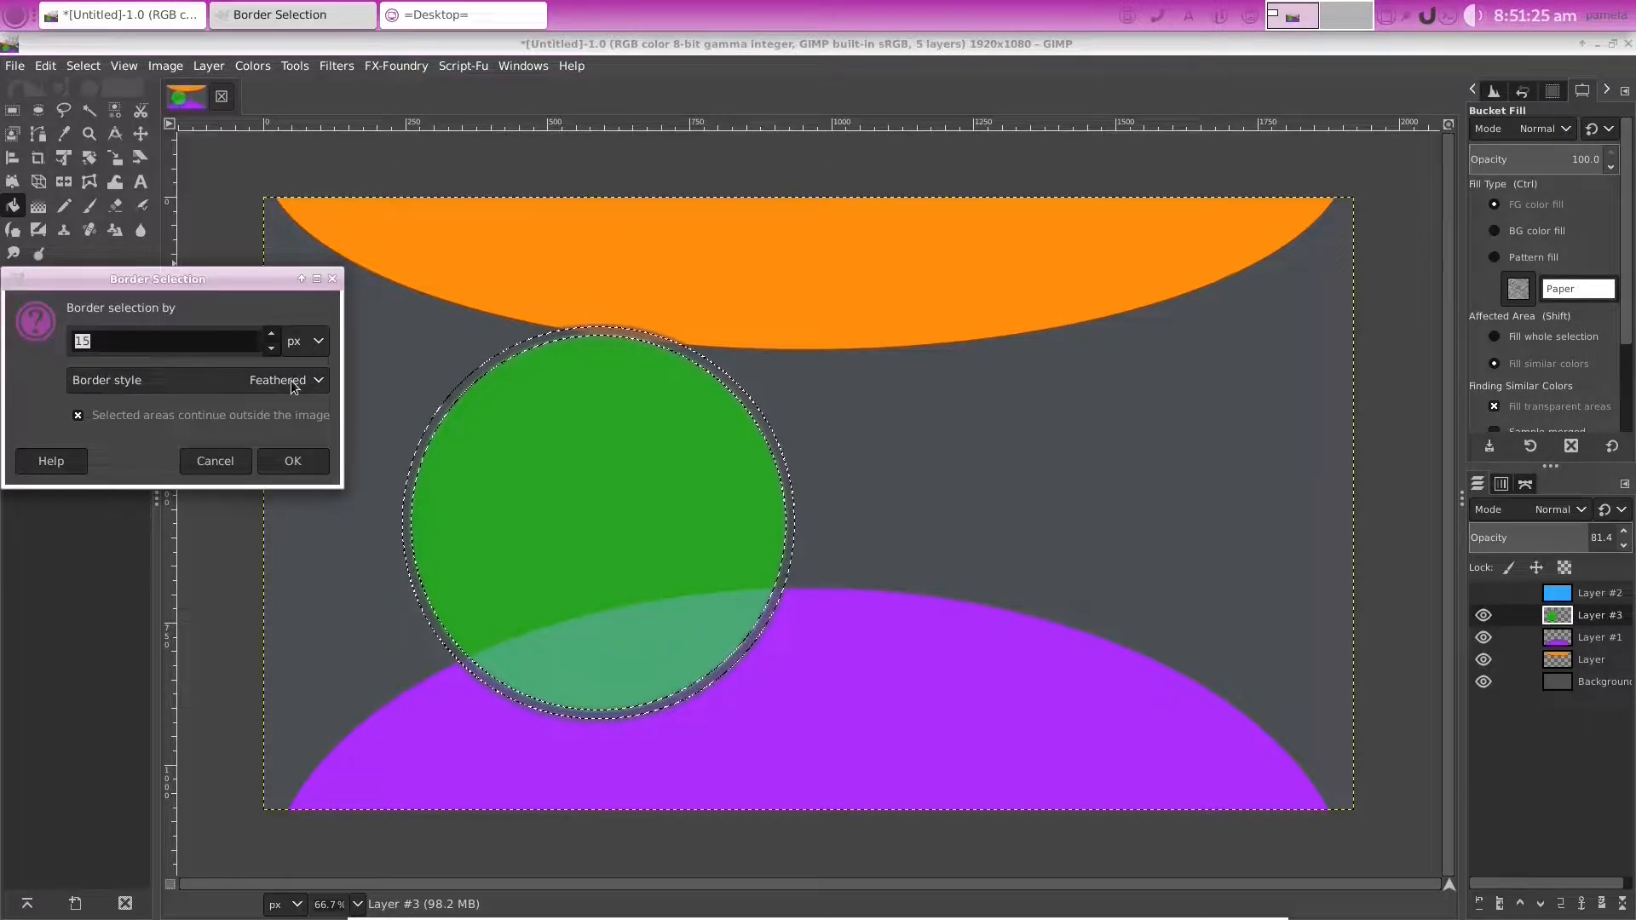
text(60)
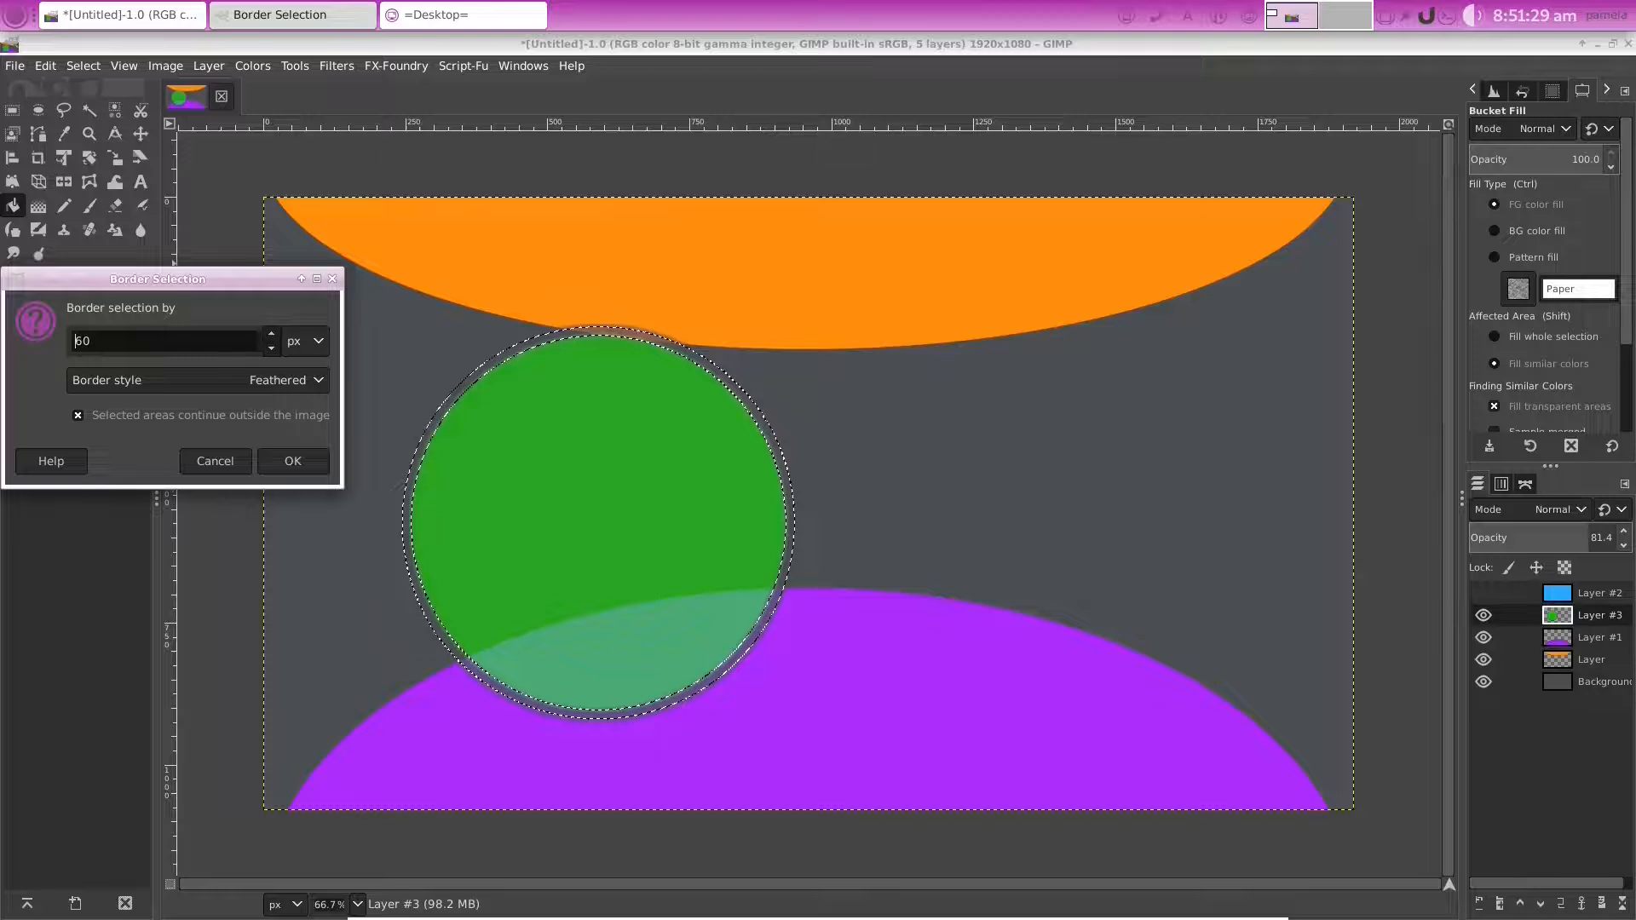
key(Return)
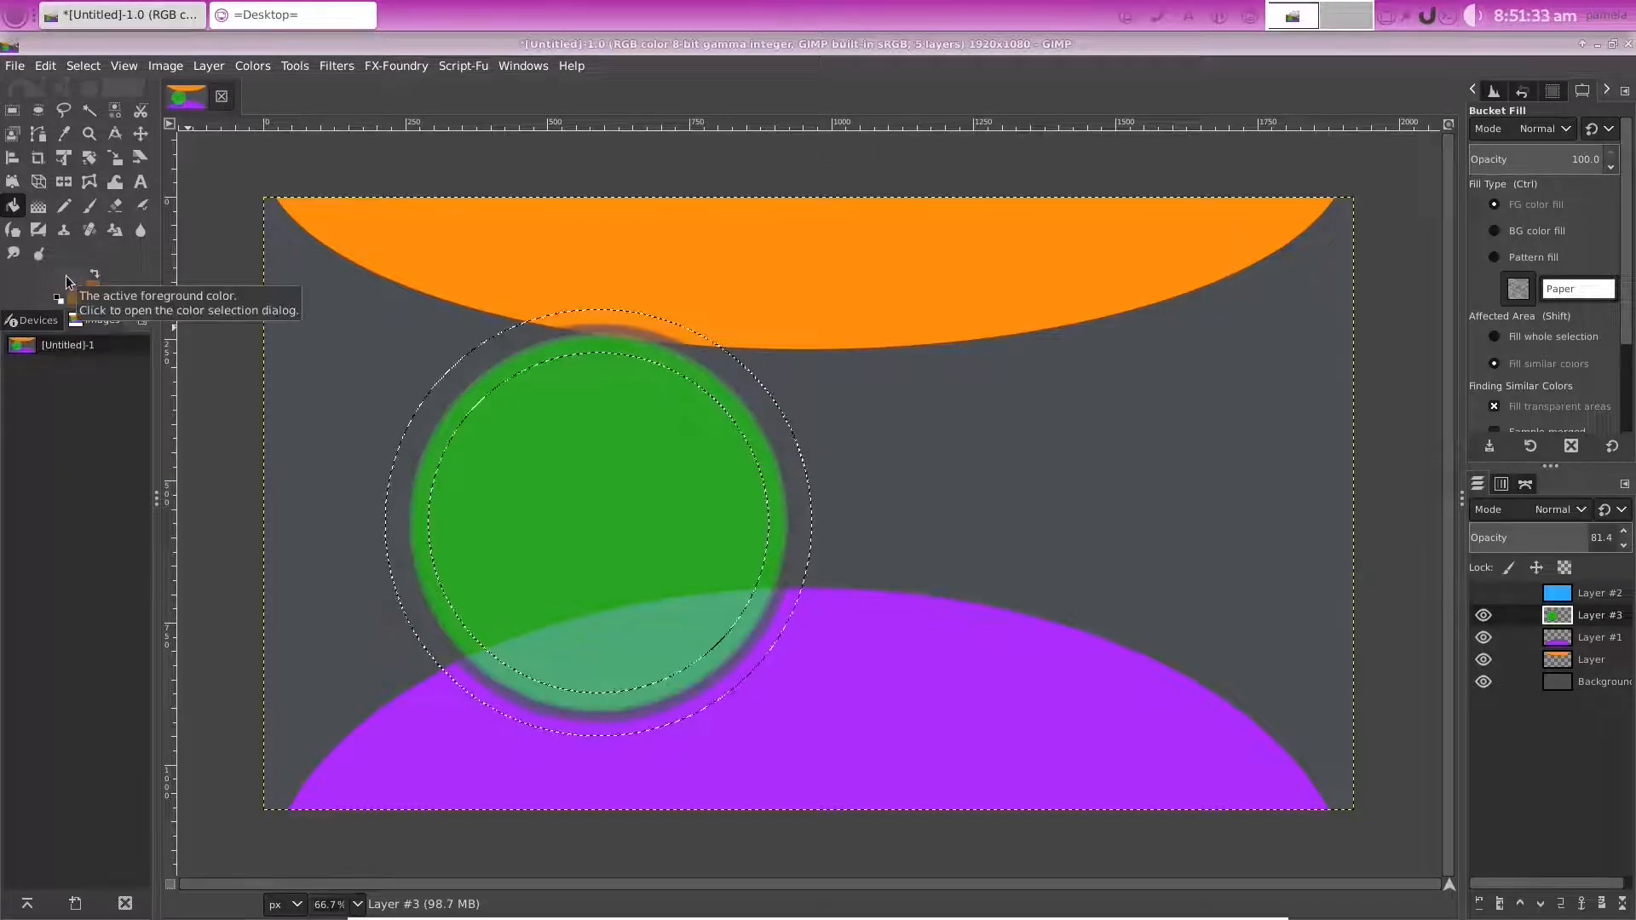
Set the foreground to dark blue 022758 and fill the ring around the green circle within the widened border selection
click(68, 282)
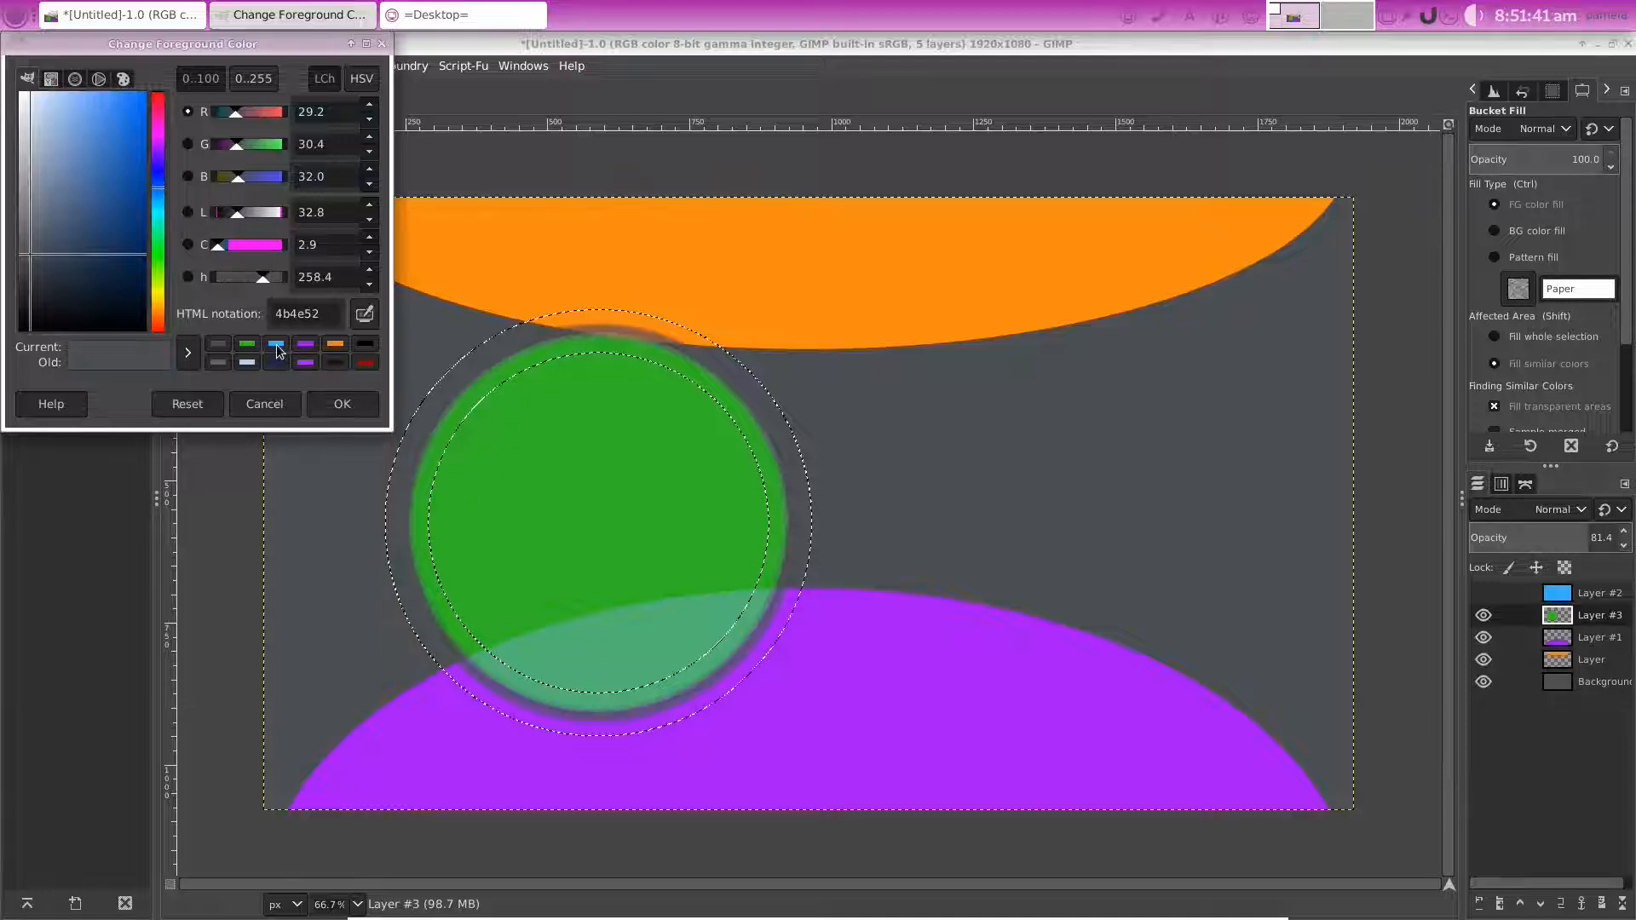
click(279, 346)
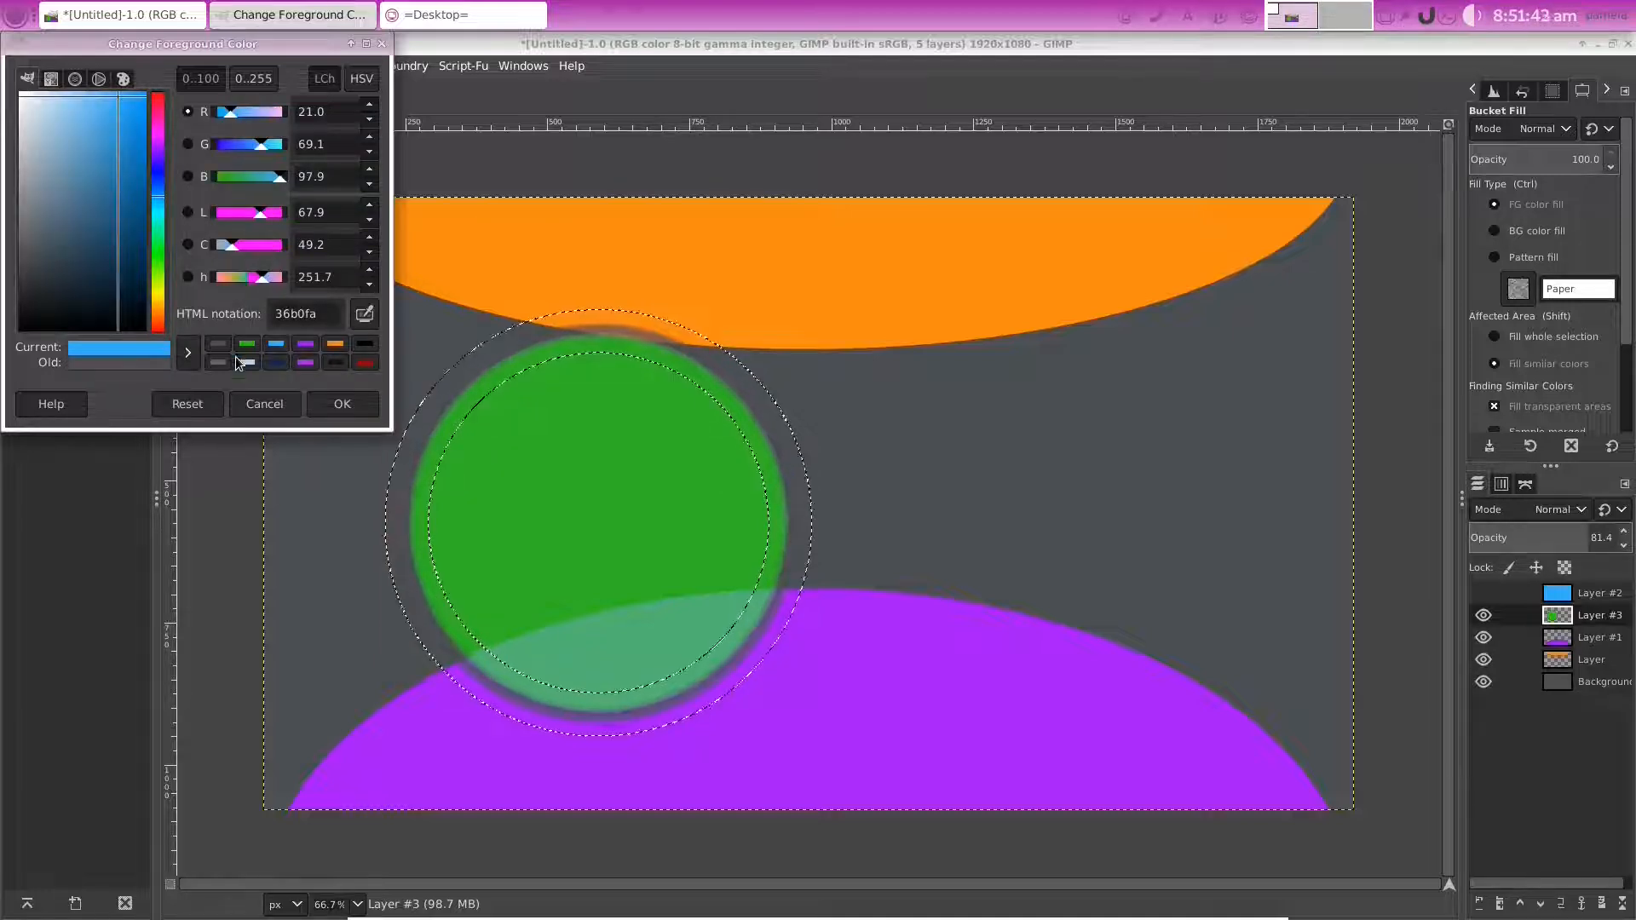
click(268, 363)
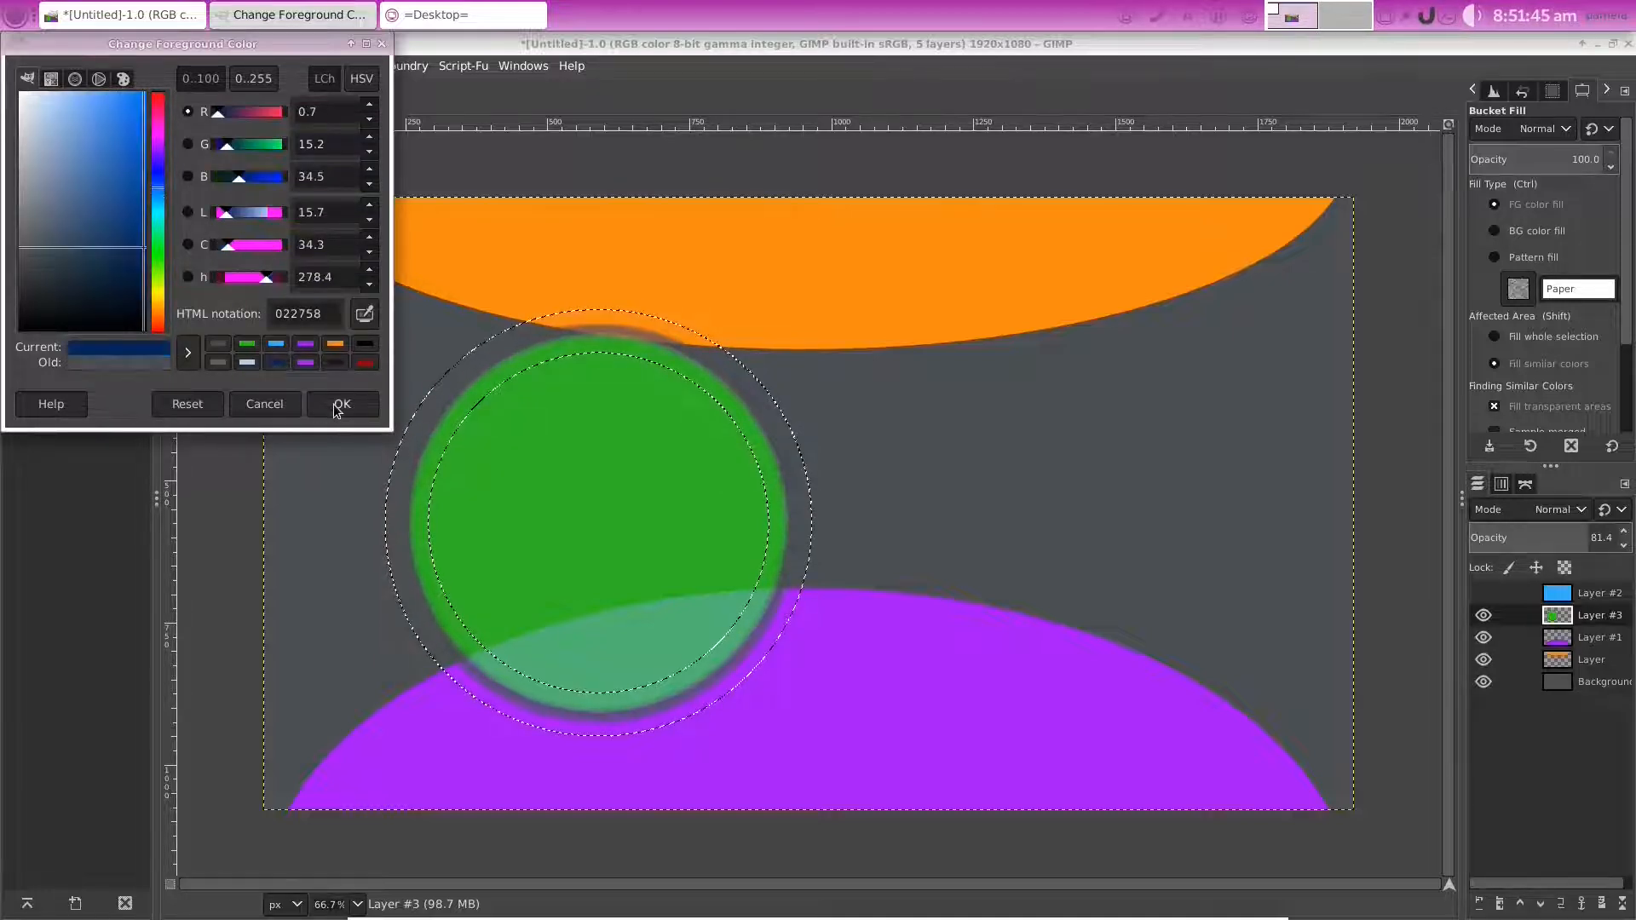
click(337, 409)
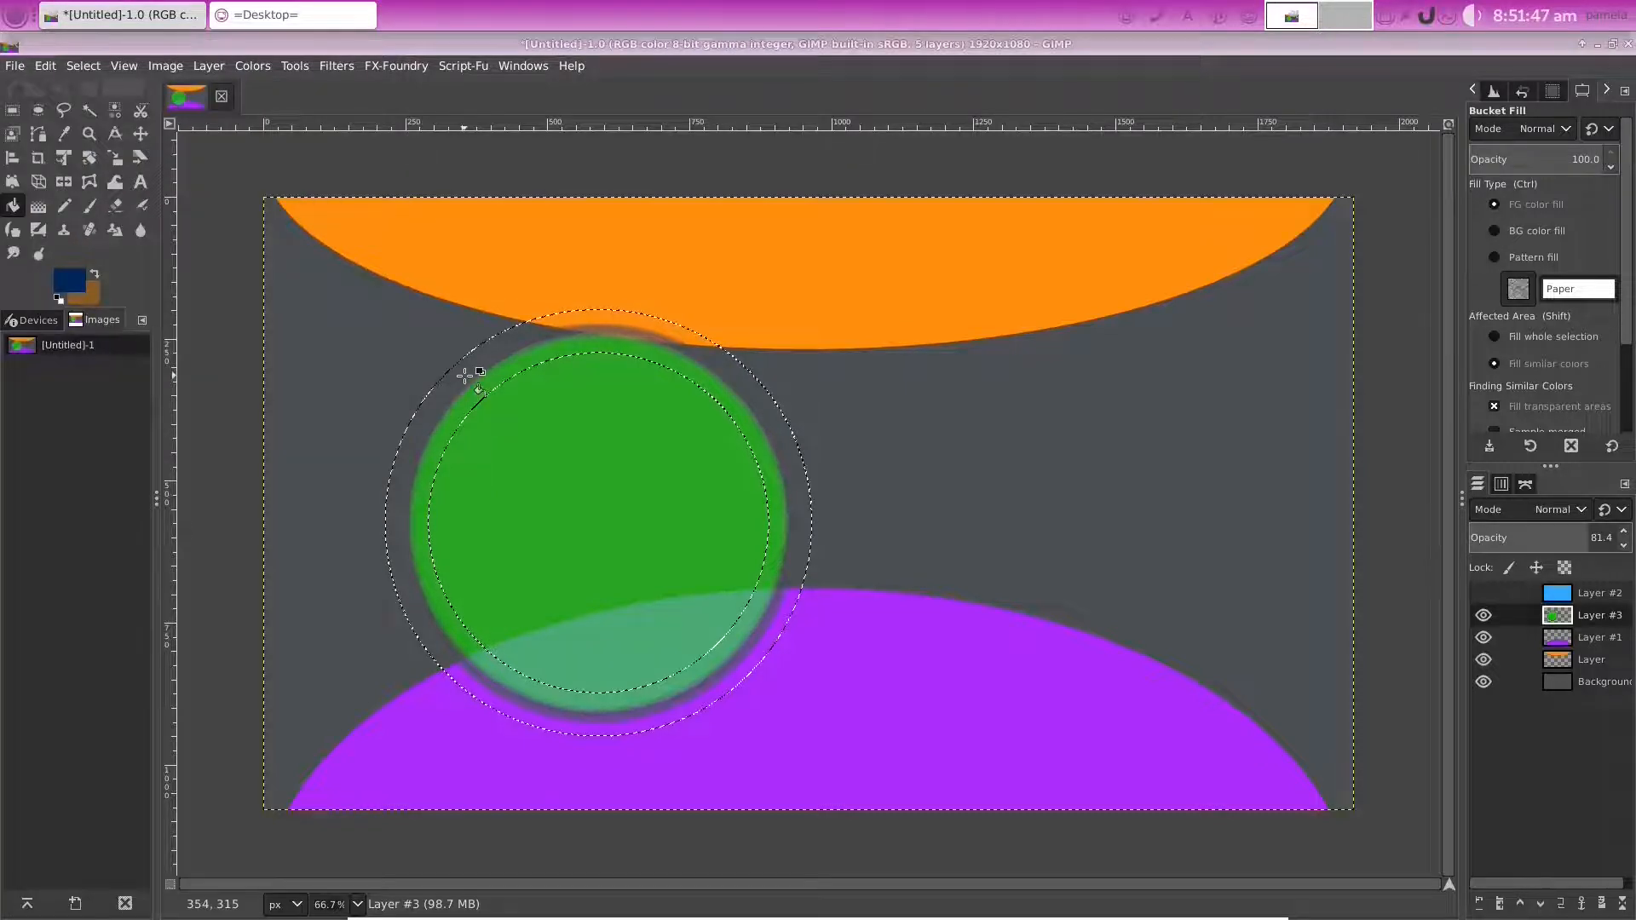
click(465, 376)
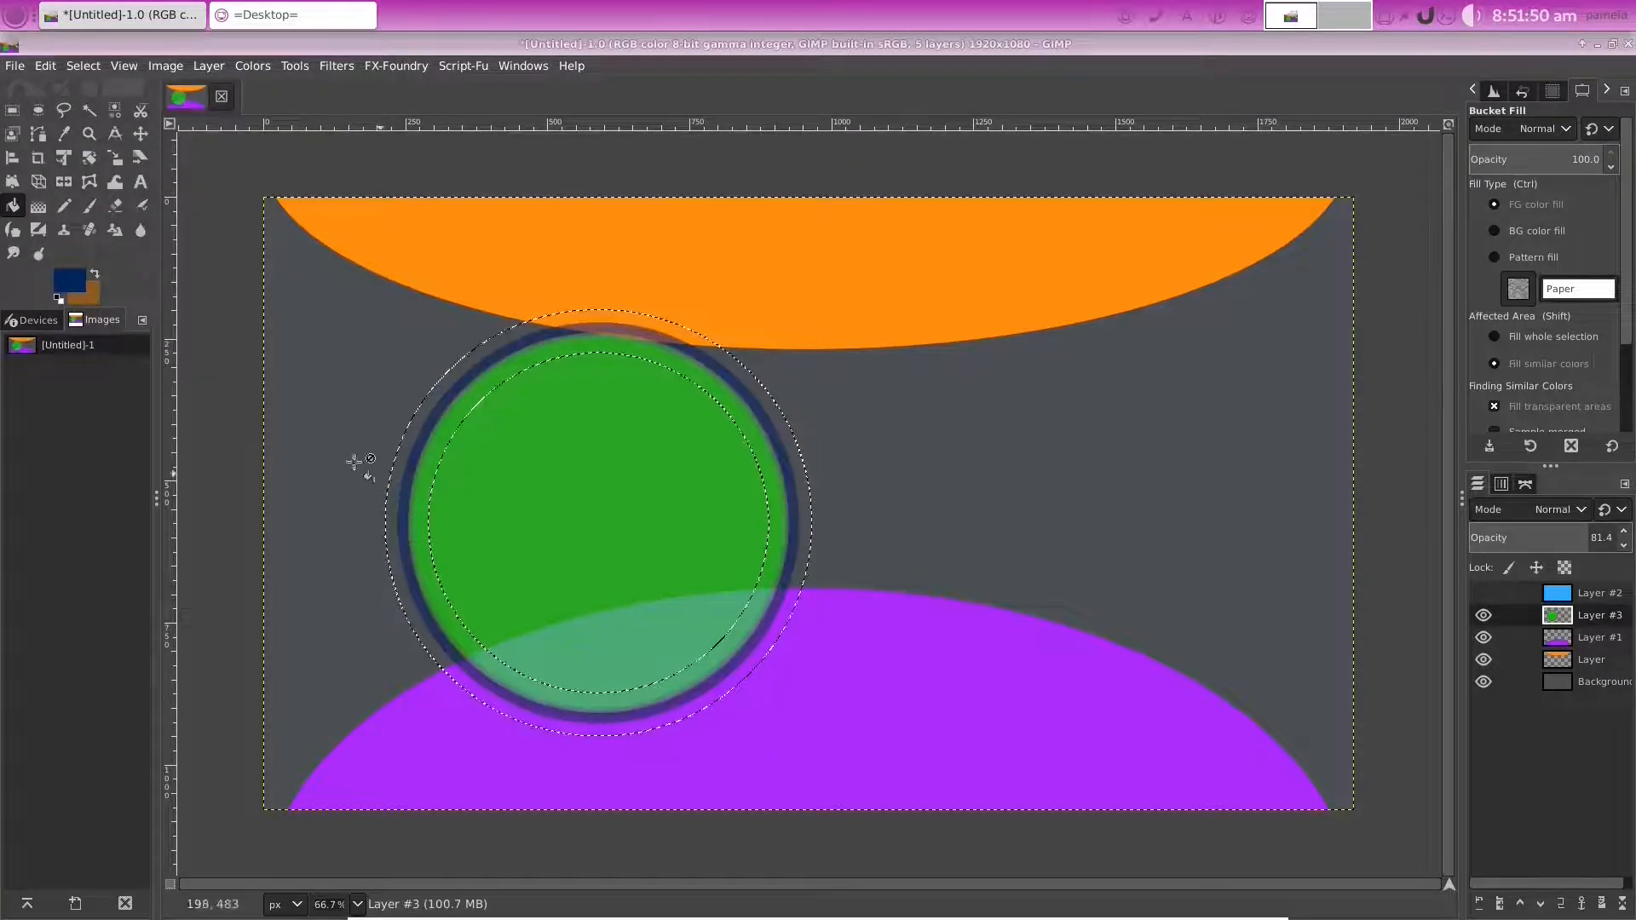
Set the foreground to red 980404 and fill the outer part of the border selection, outside the dark blue ring
click(68, 280)
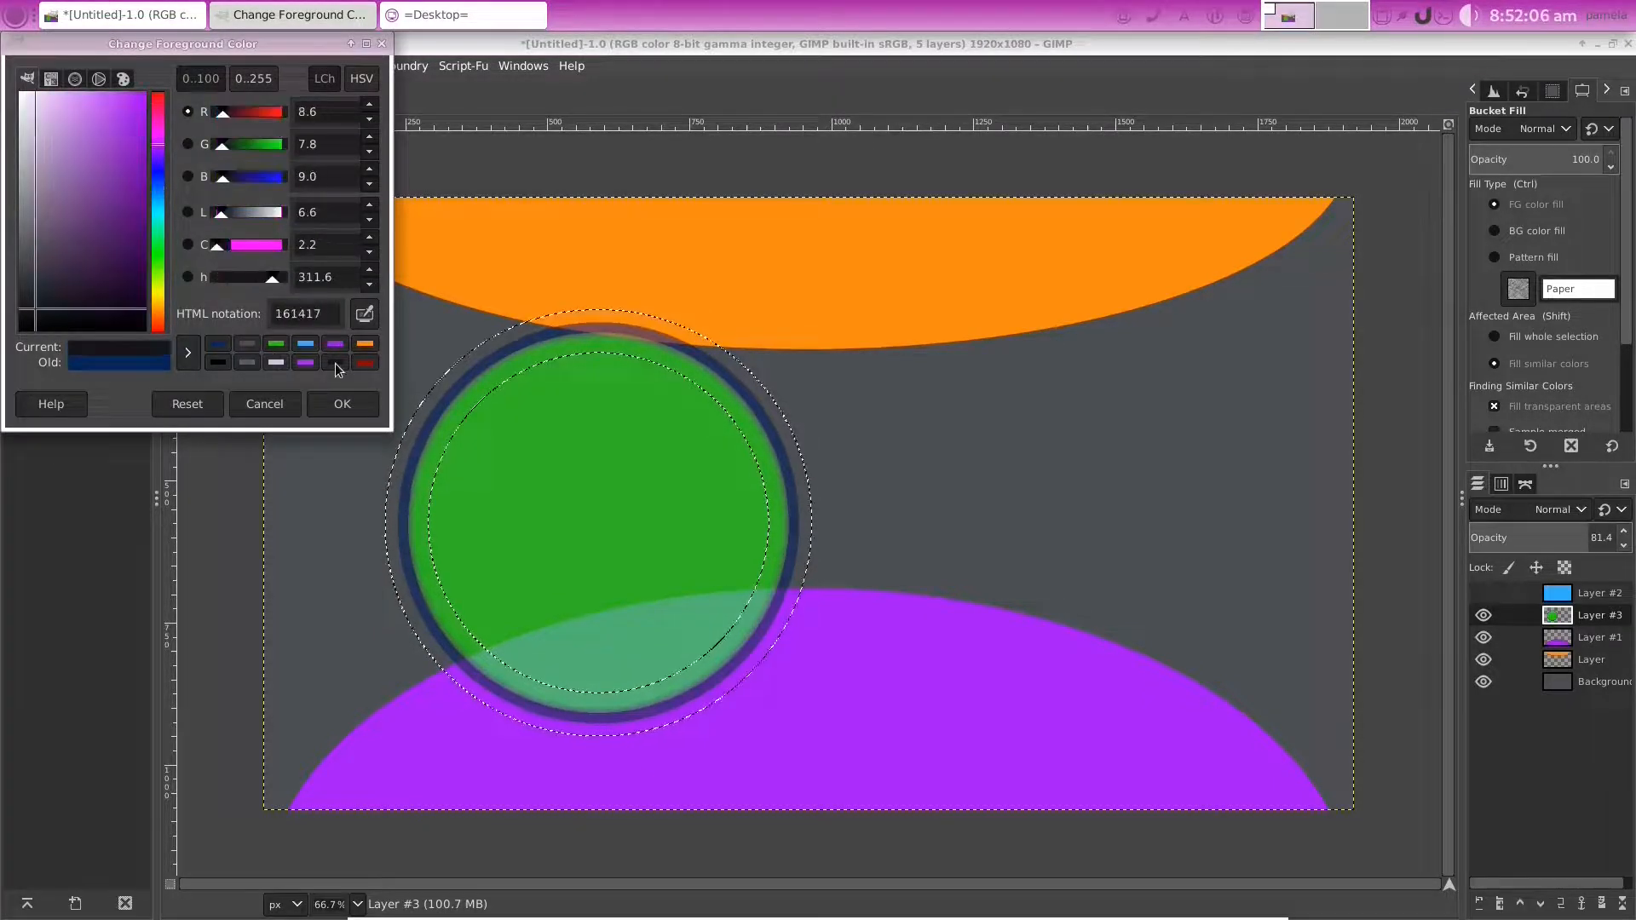
click(74, 242)
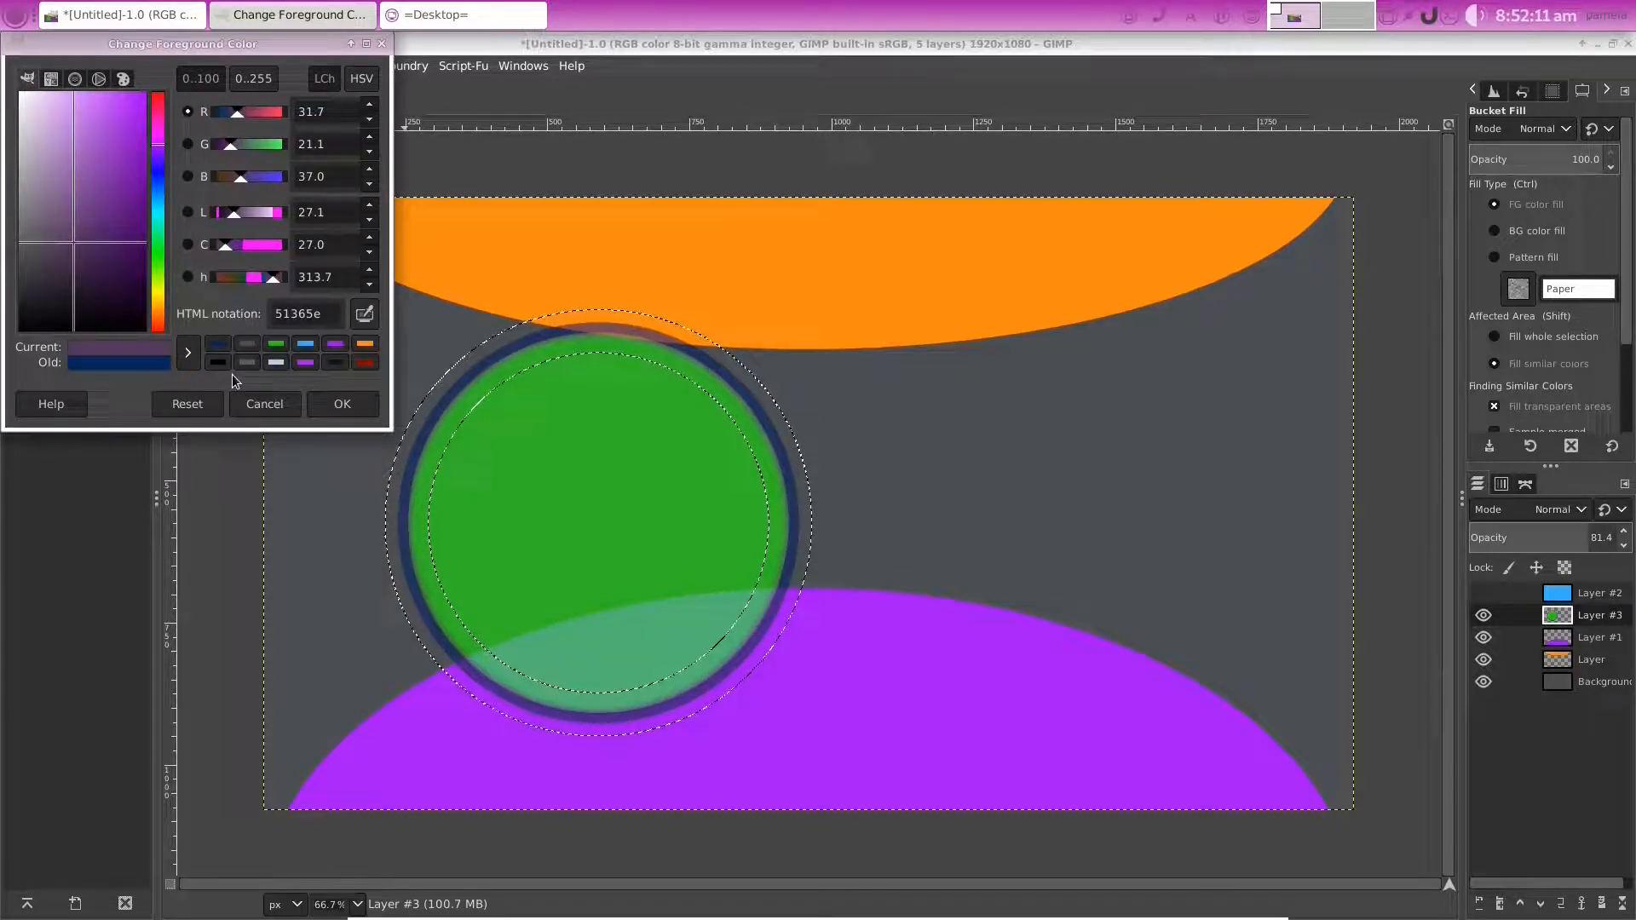
click(365, 362)
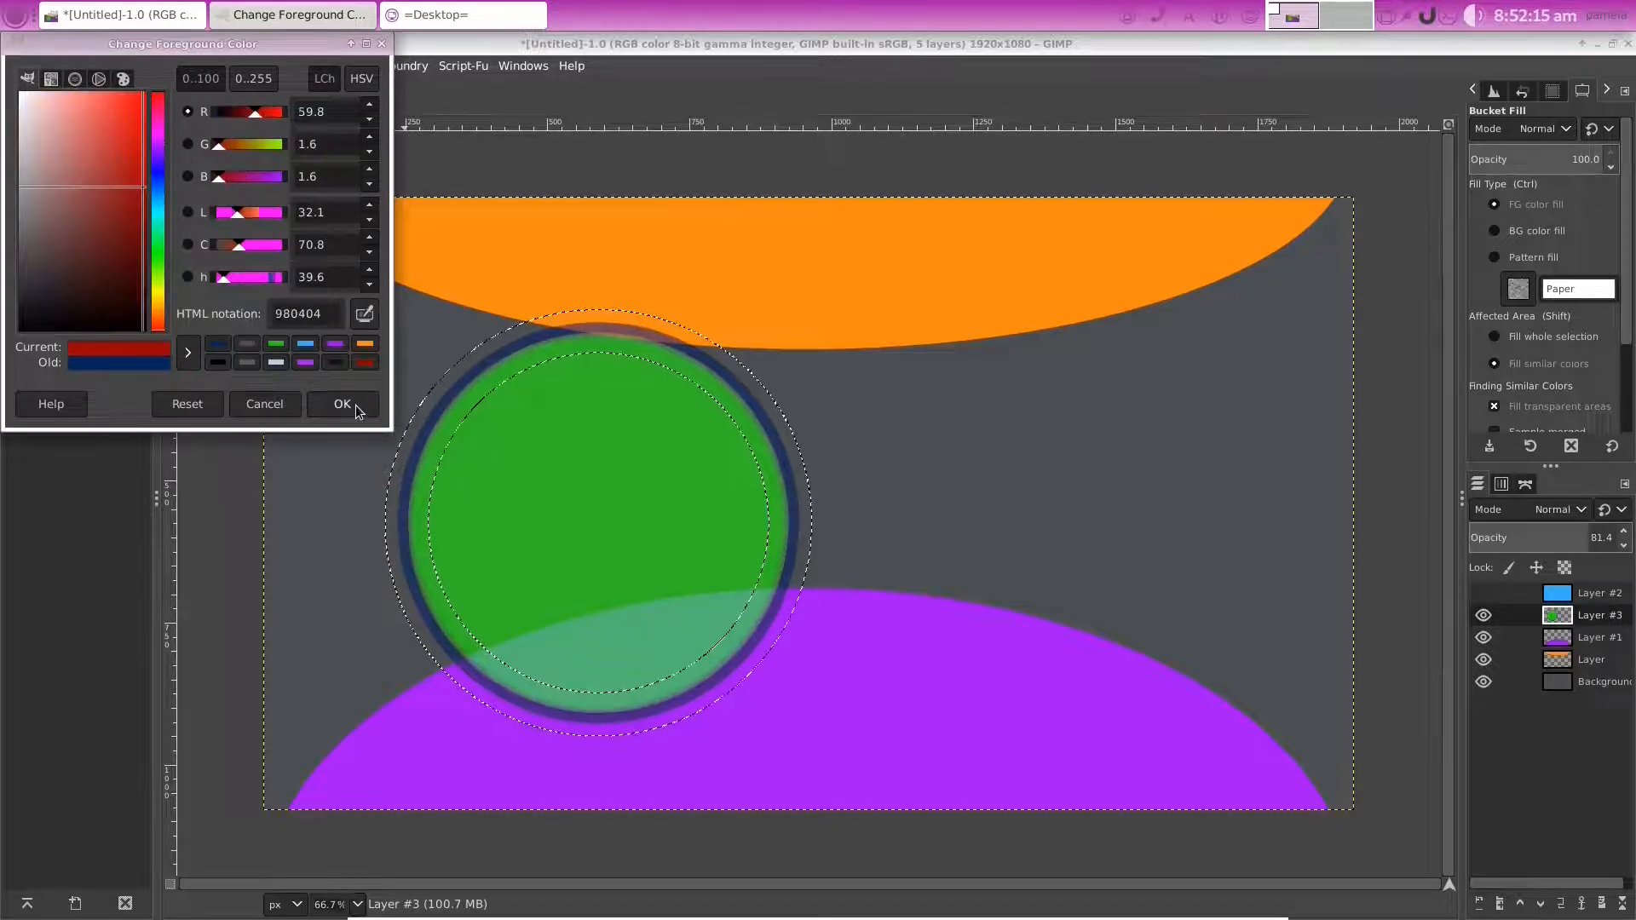
click(355, 406)
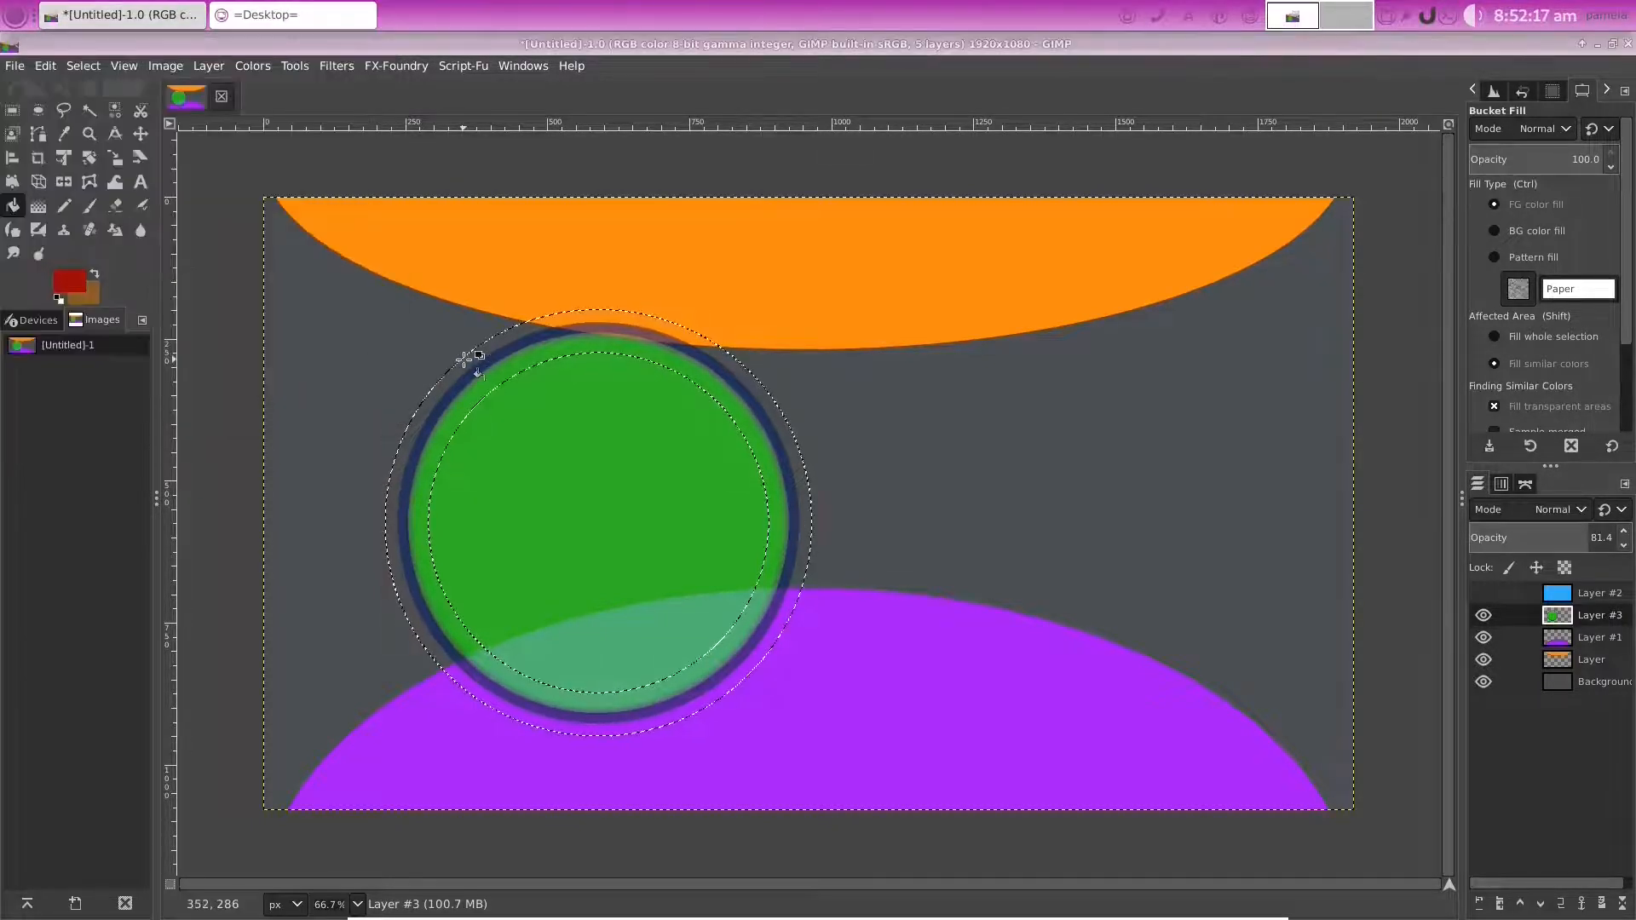
click(462, 362)
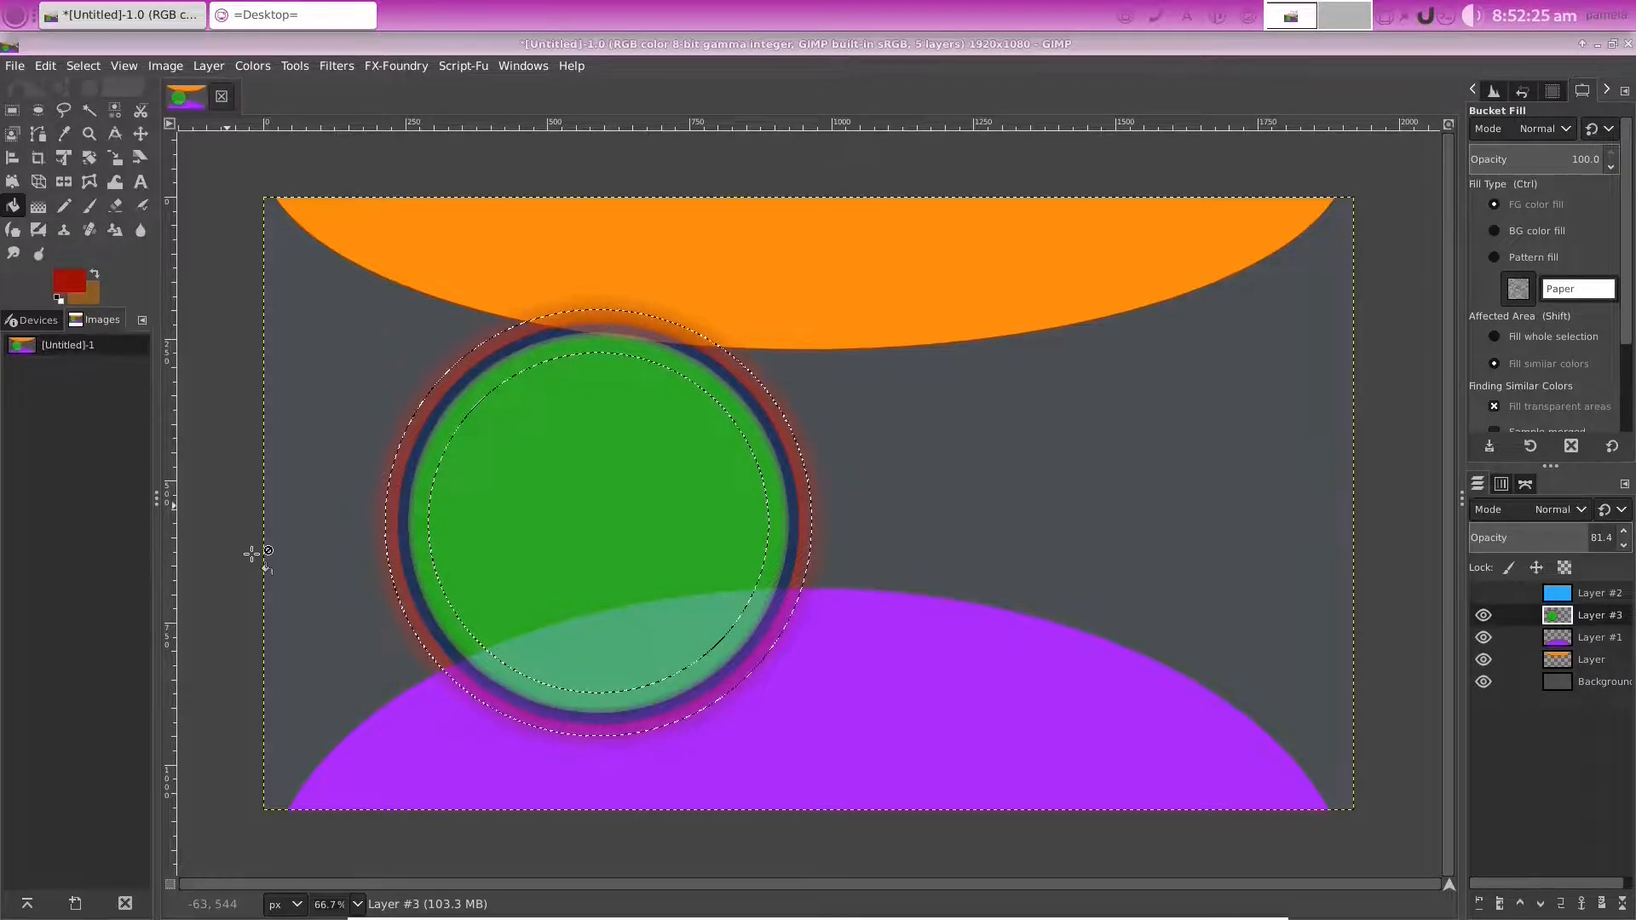
Clear the border selection around the green circle
click(357, 904)
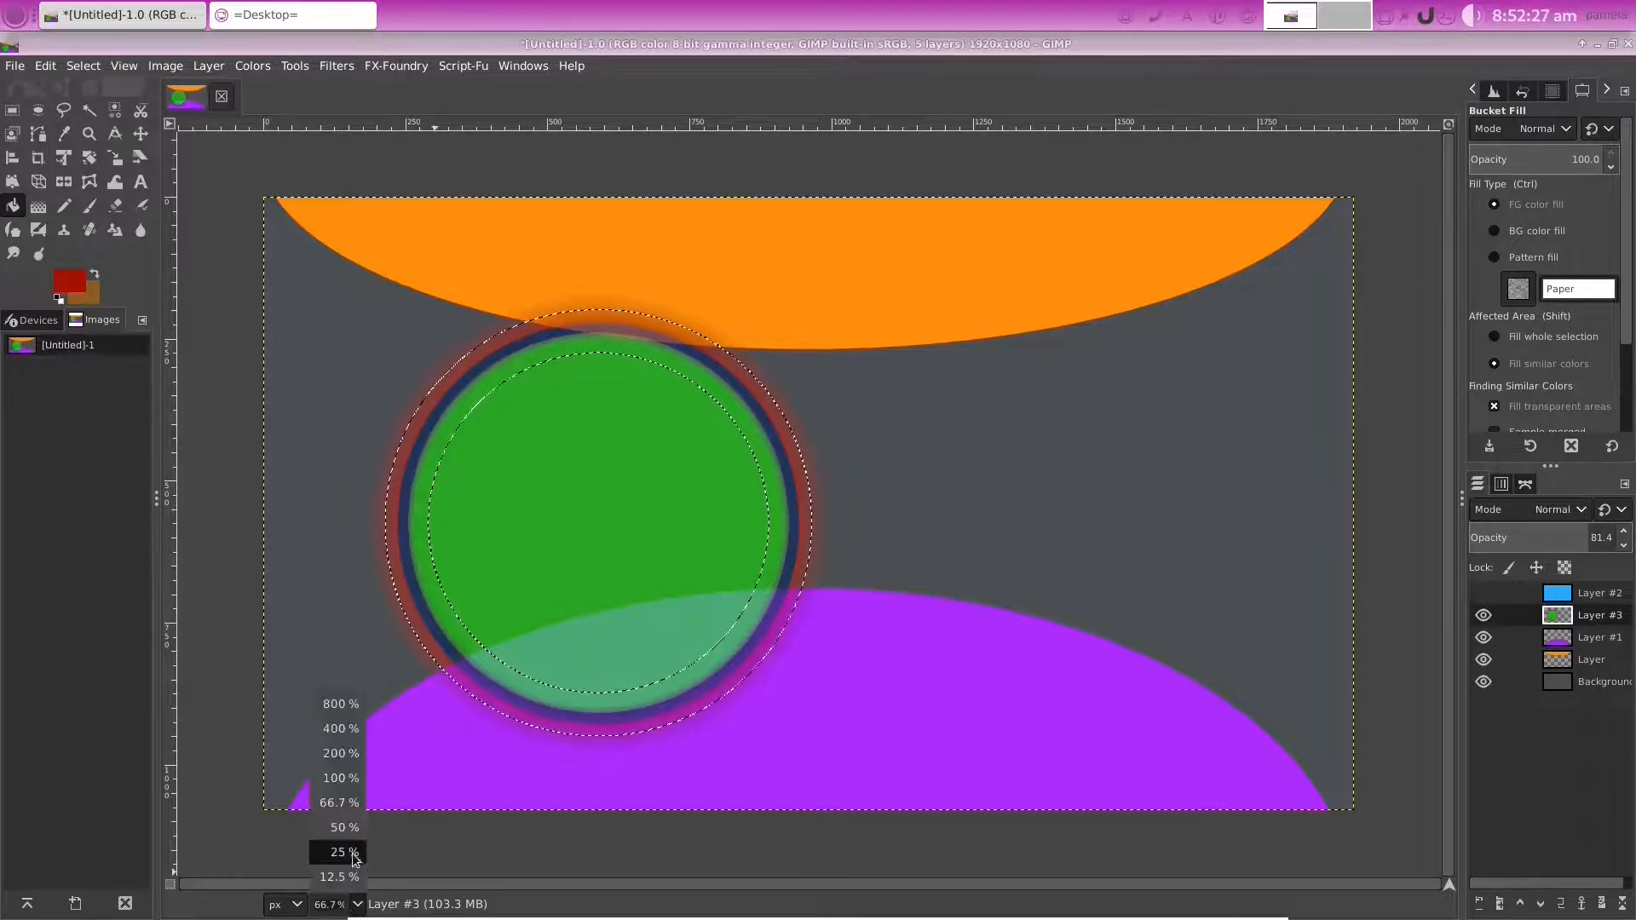
click(353, 852)
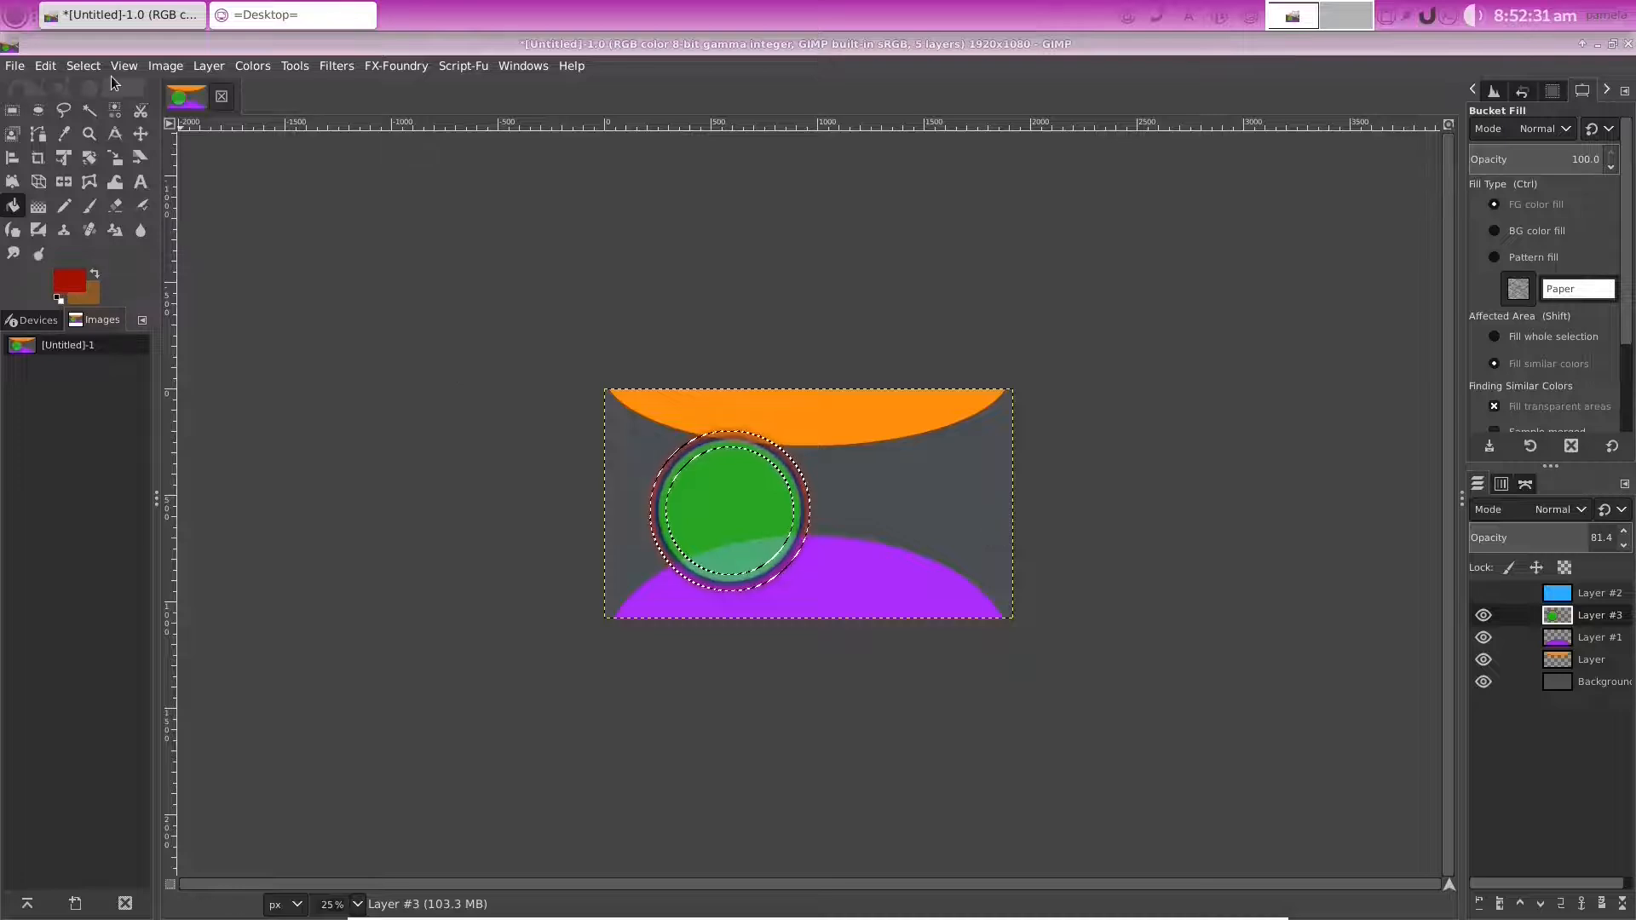
click(85, 67)
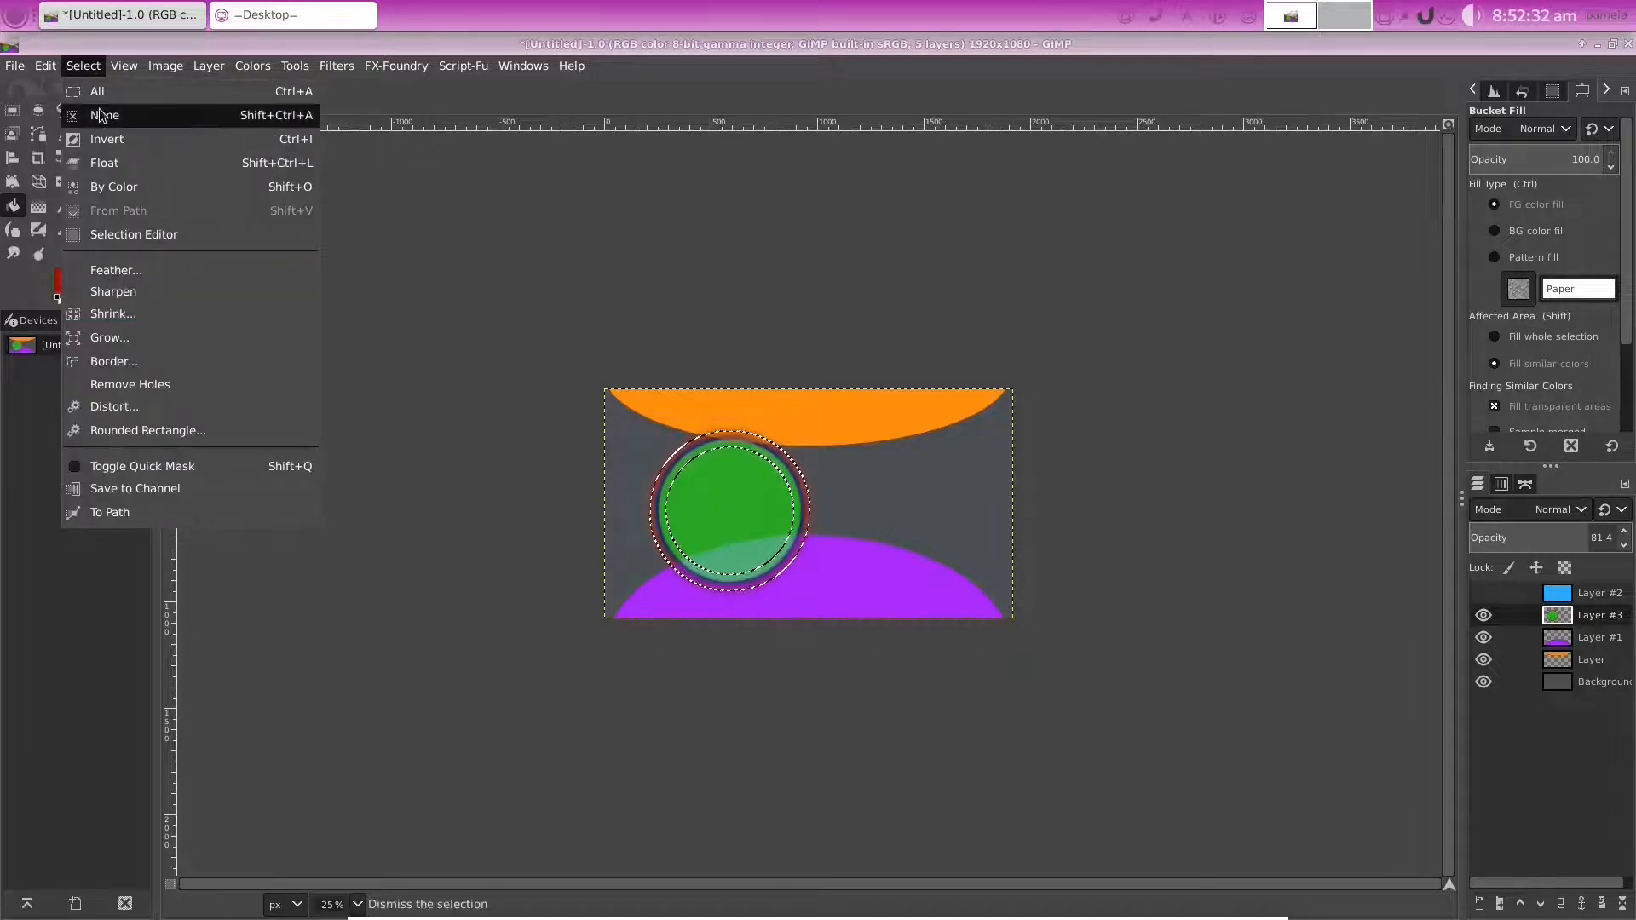
click(100, 115)
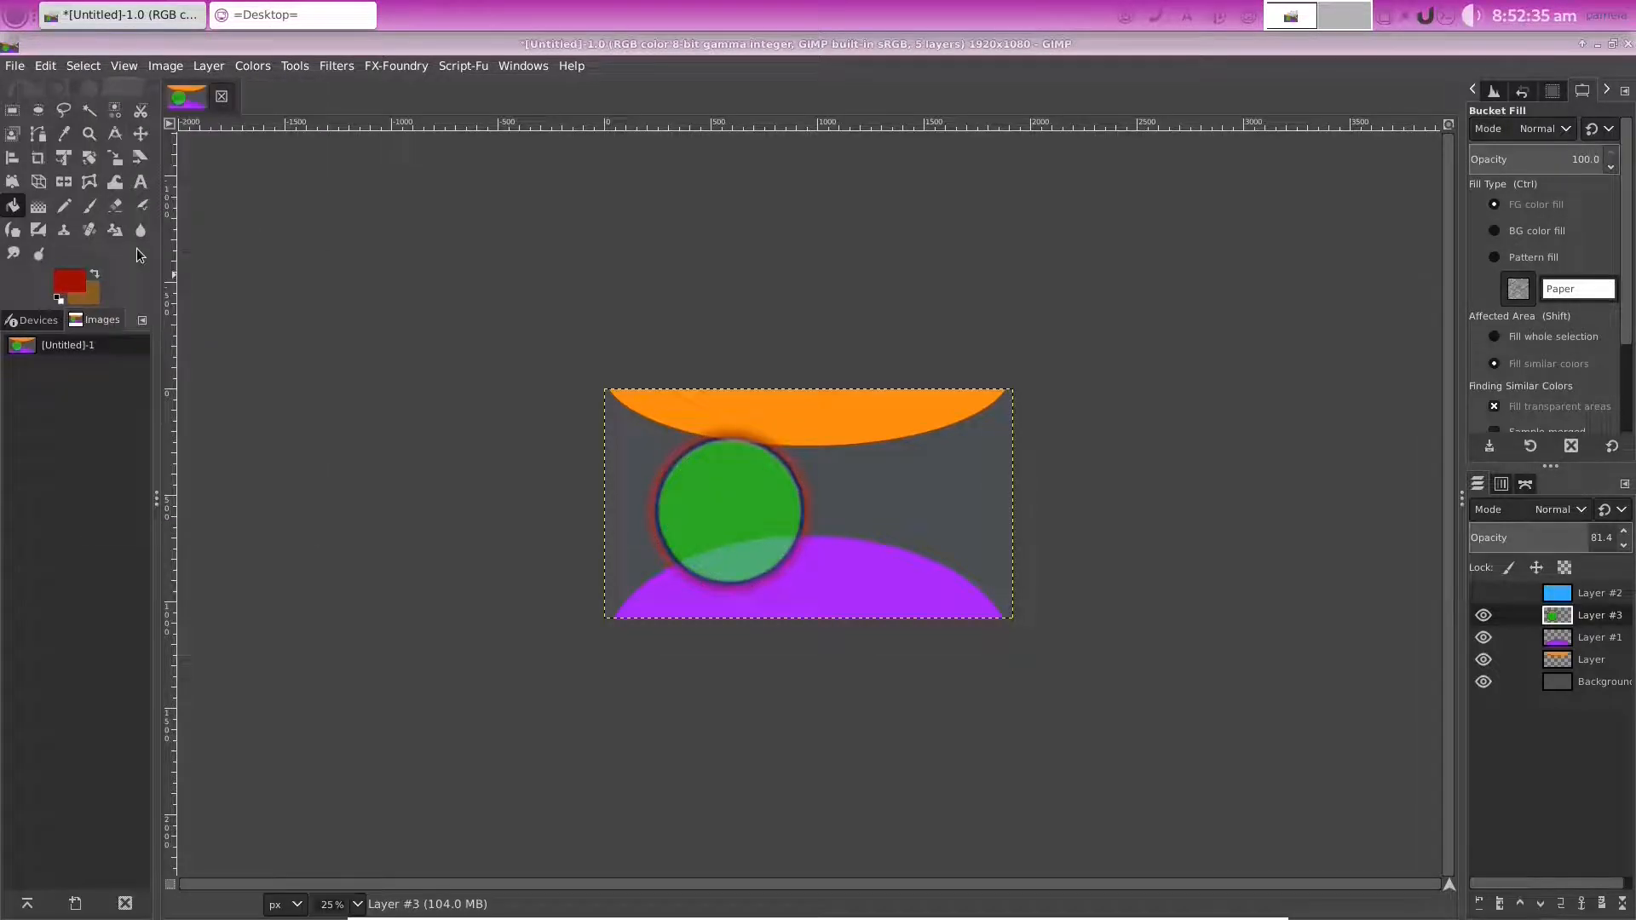
Select a smaller circle on the right half of the canvas and fill it with yellow f4de21
click(38, 109)
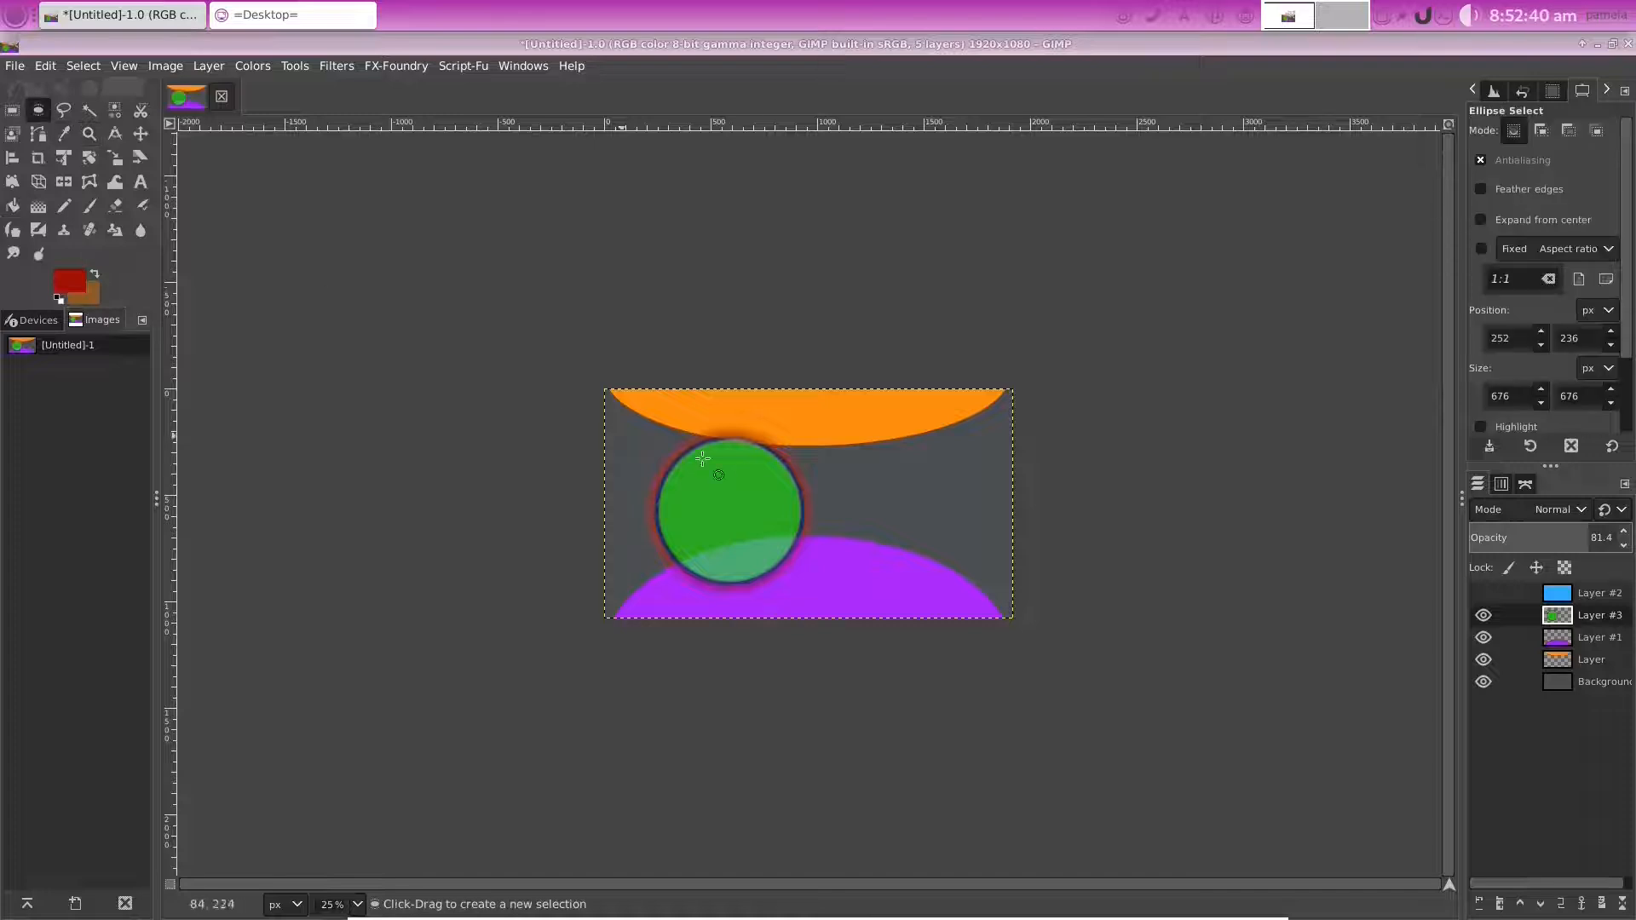
drag(870, 460, 961, 551)
click(12, 207)
click(69, 281)
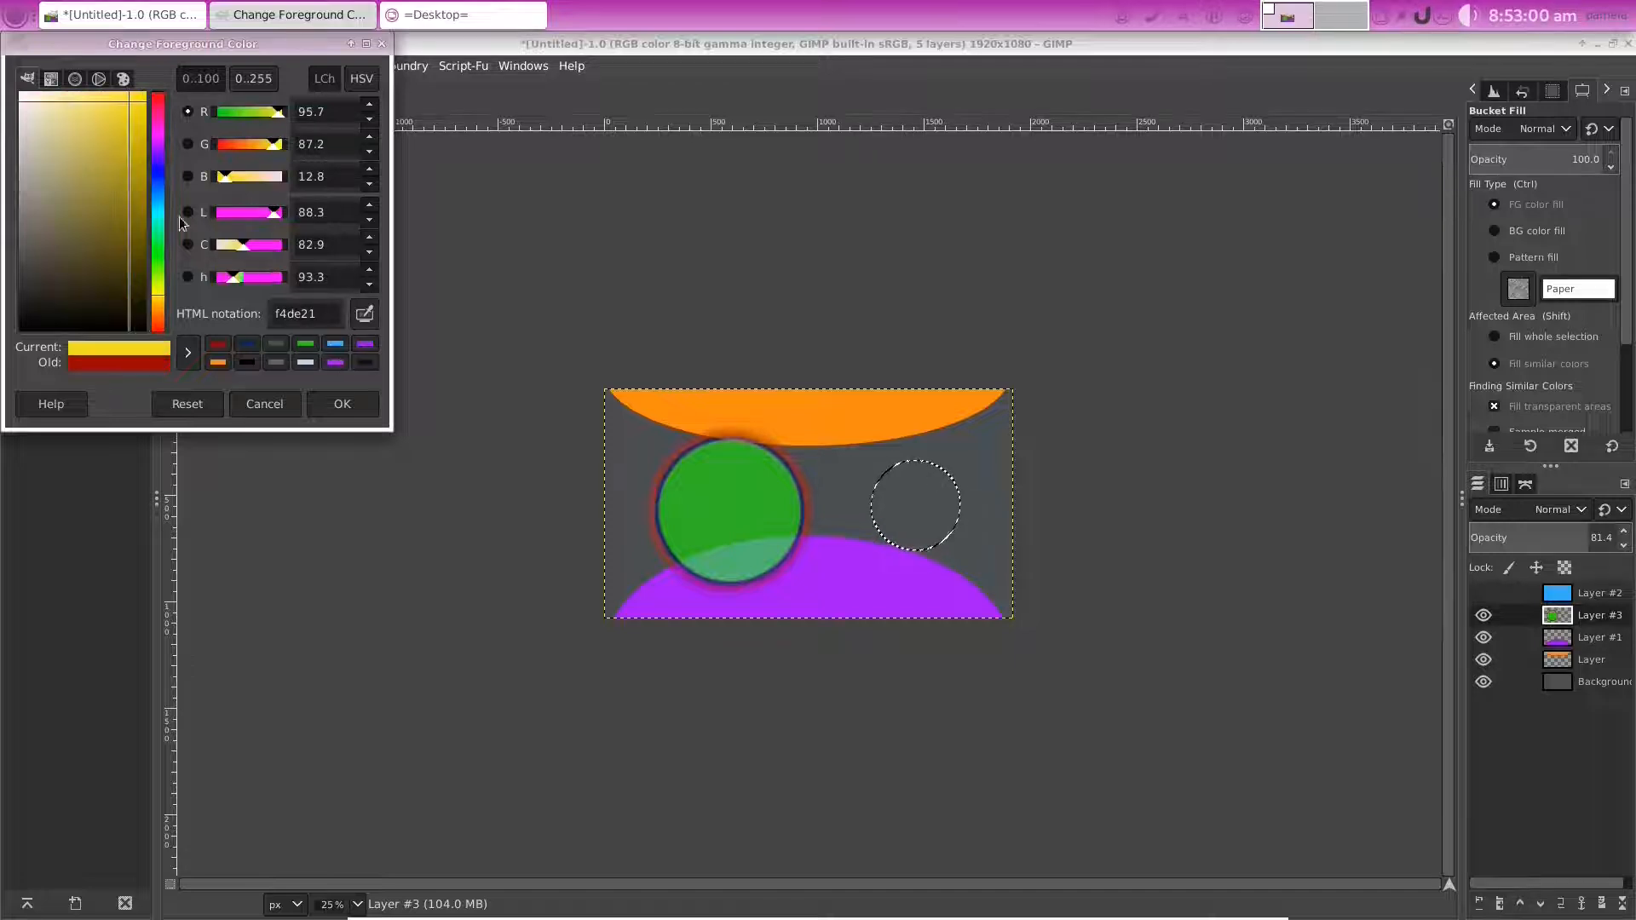
click(338, 404)
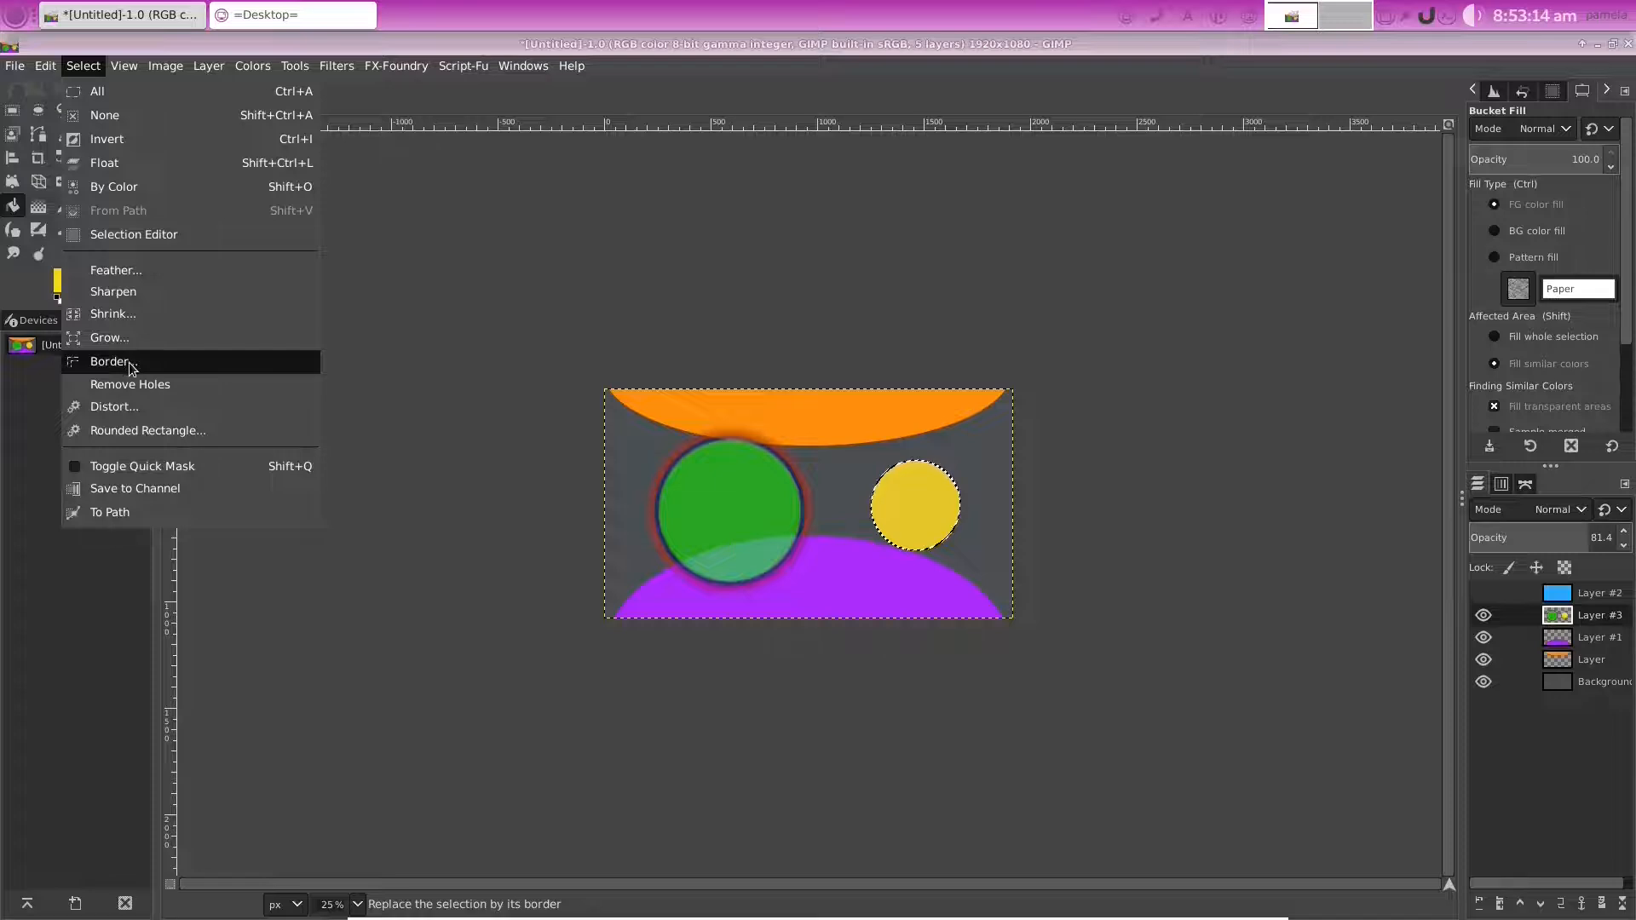
Turn the yellow circle's selection into a smooth border selection of 30 px
click(132, 368)
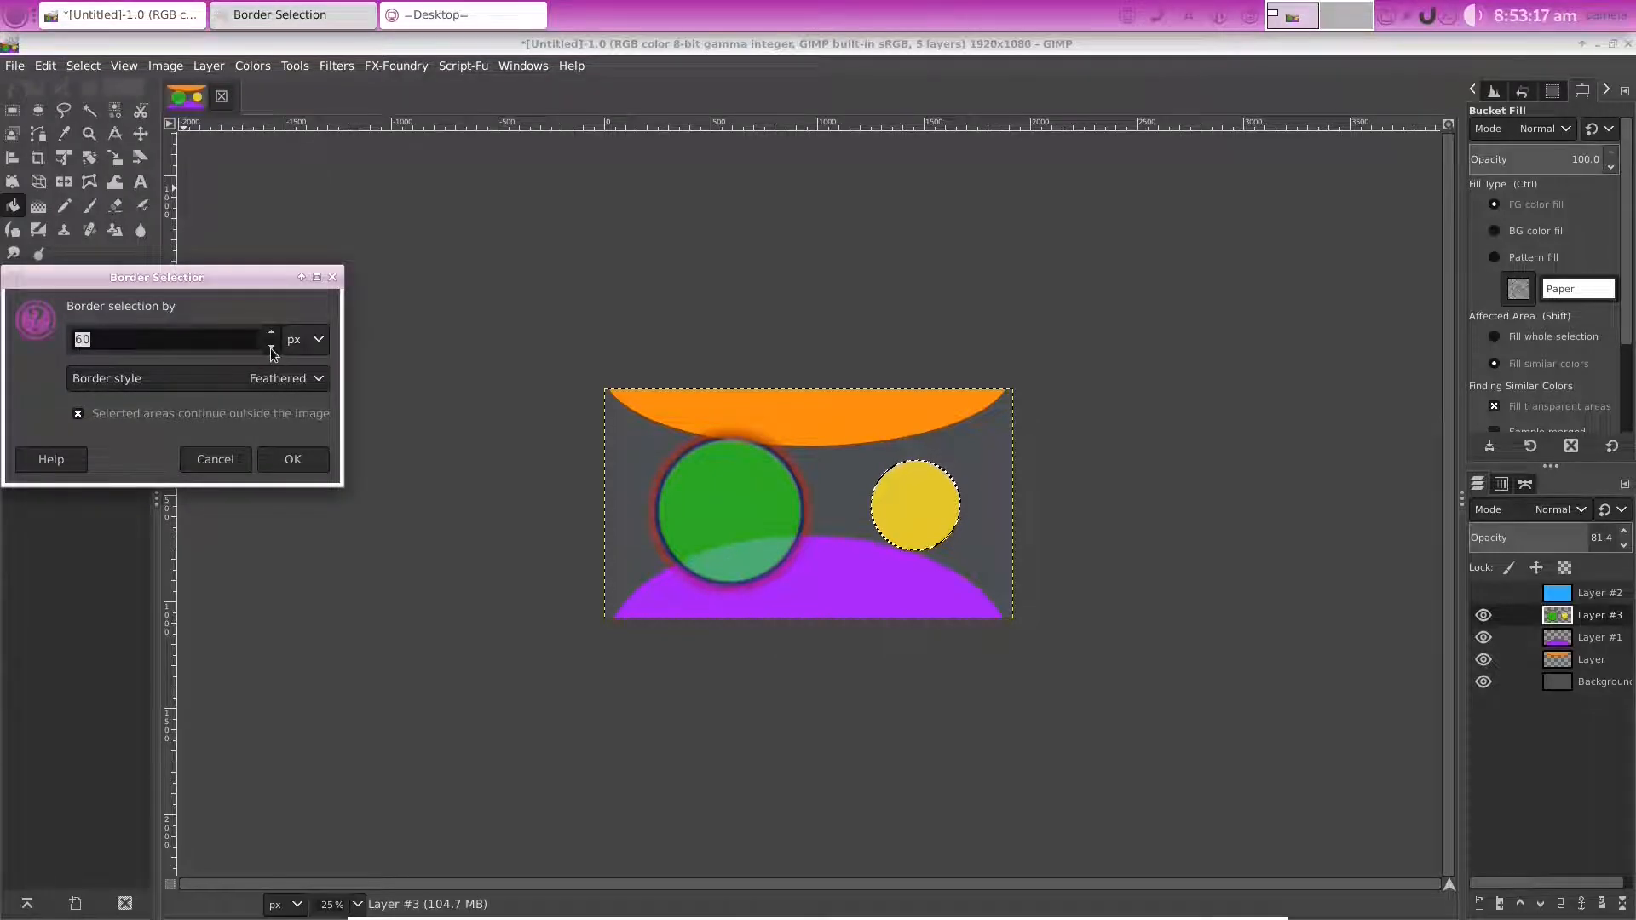
text(28)
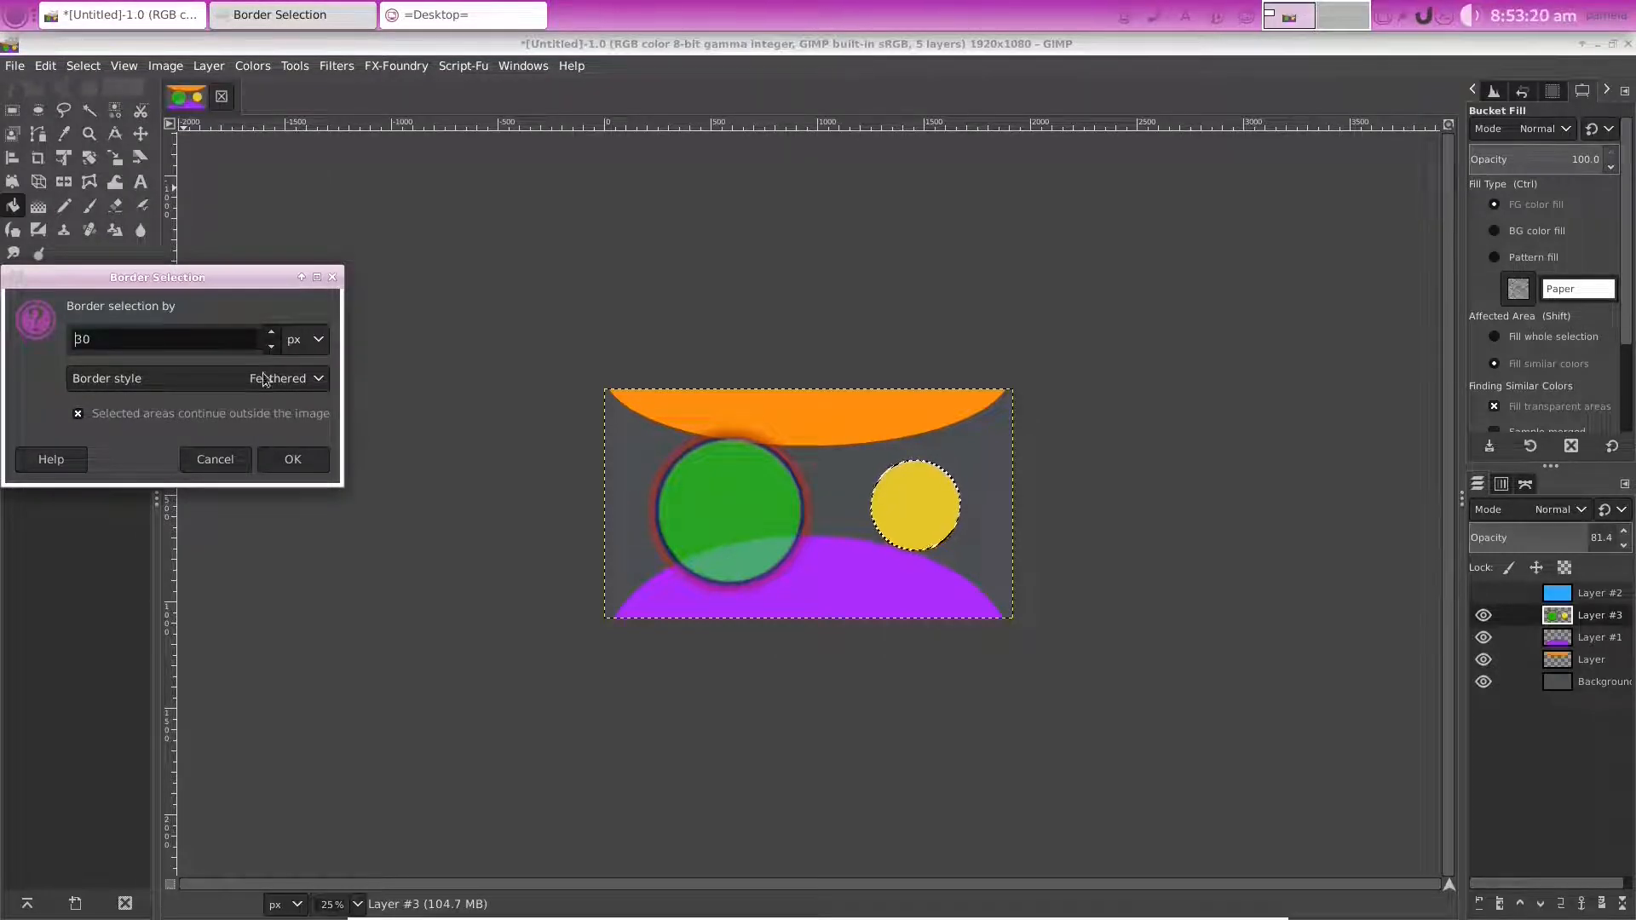
click(314, 379)
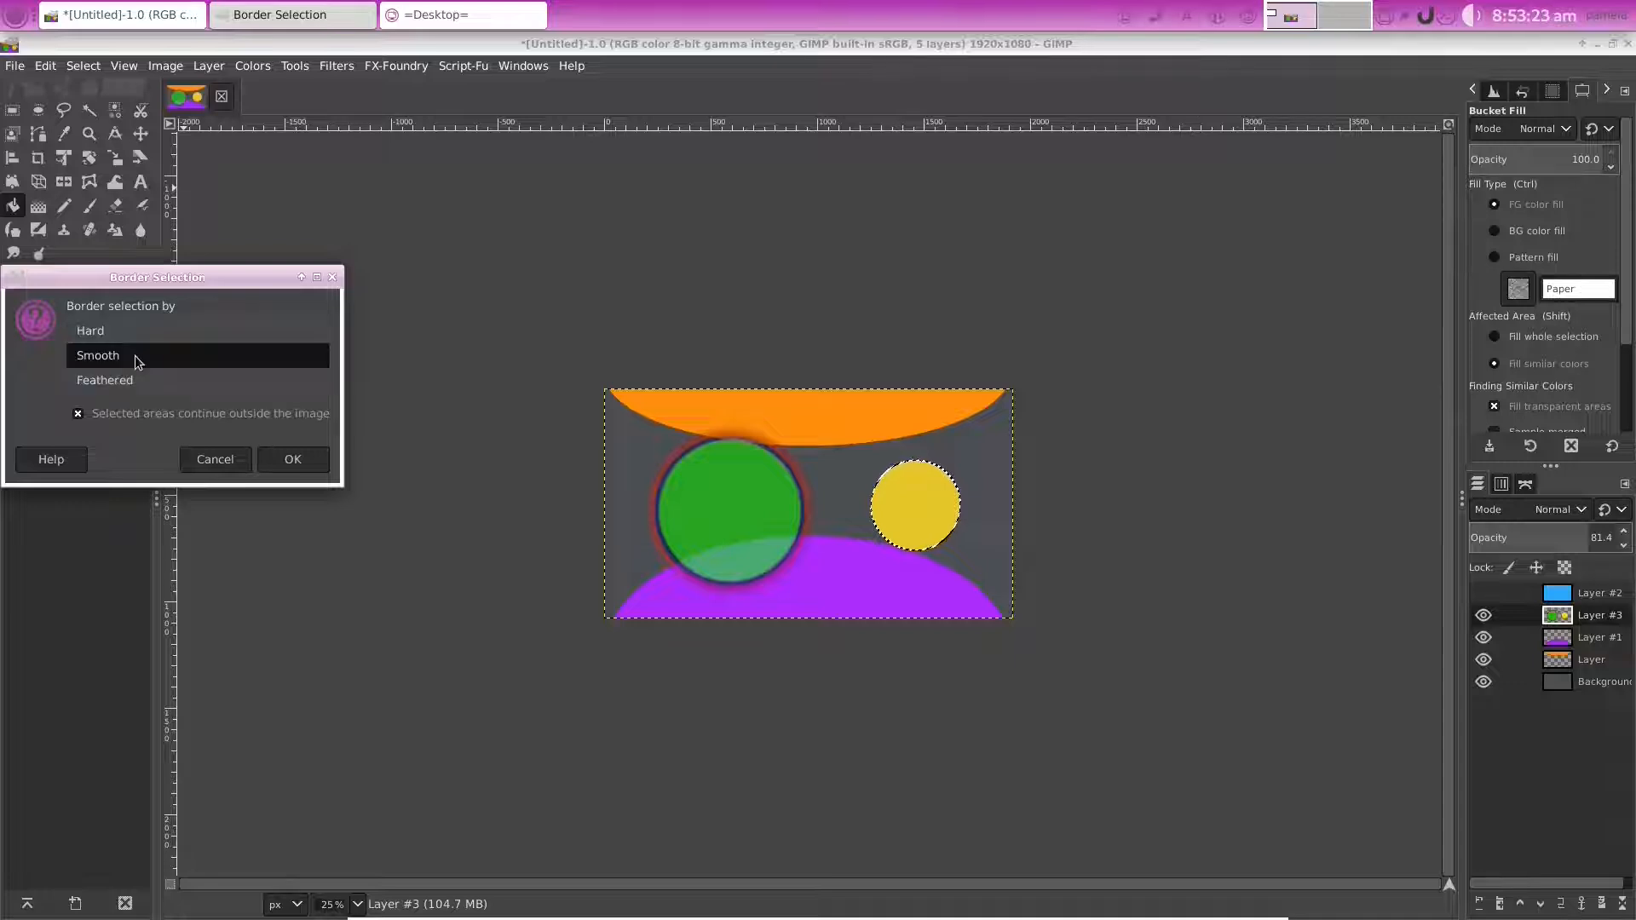
click(136, 362)
click(295, 460)
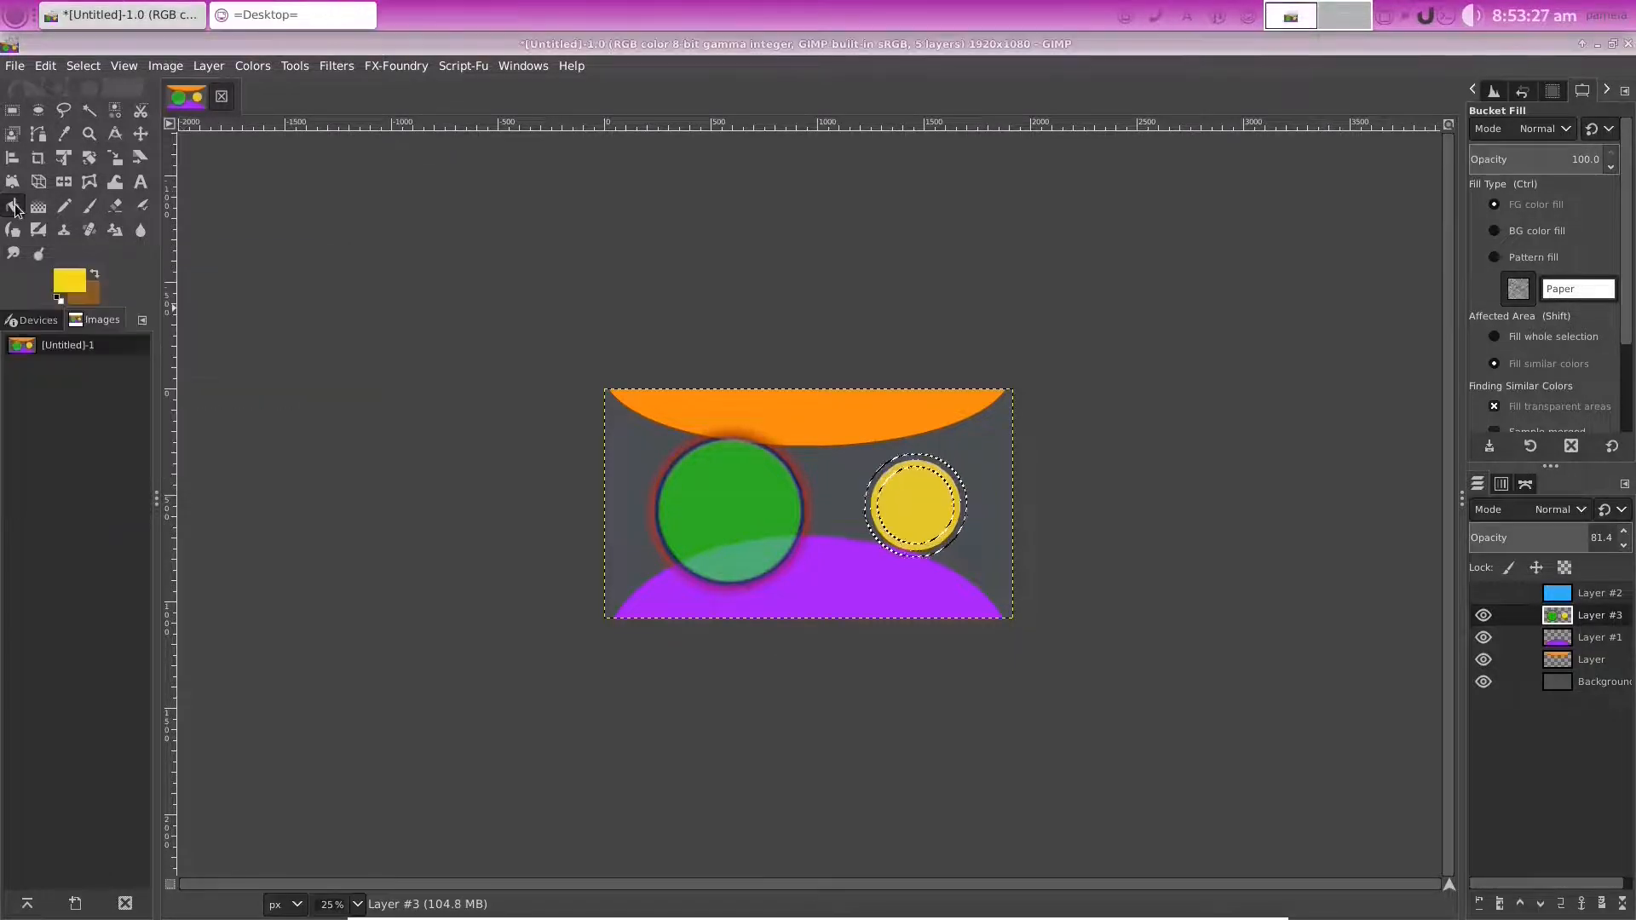
Set the foreground to dark blue 022758 and fill the border selection around the yellow circle
click(82, 279)
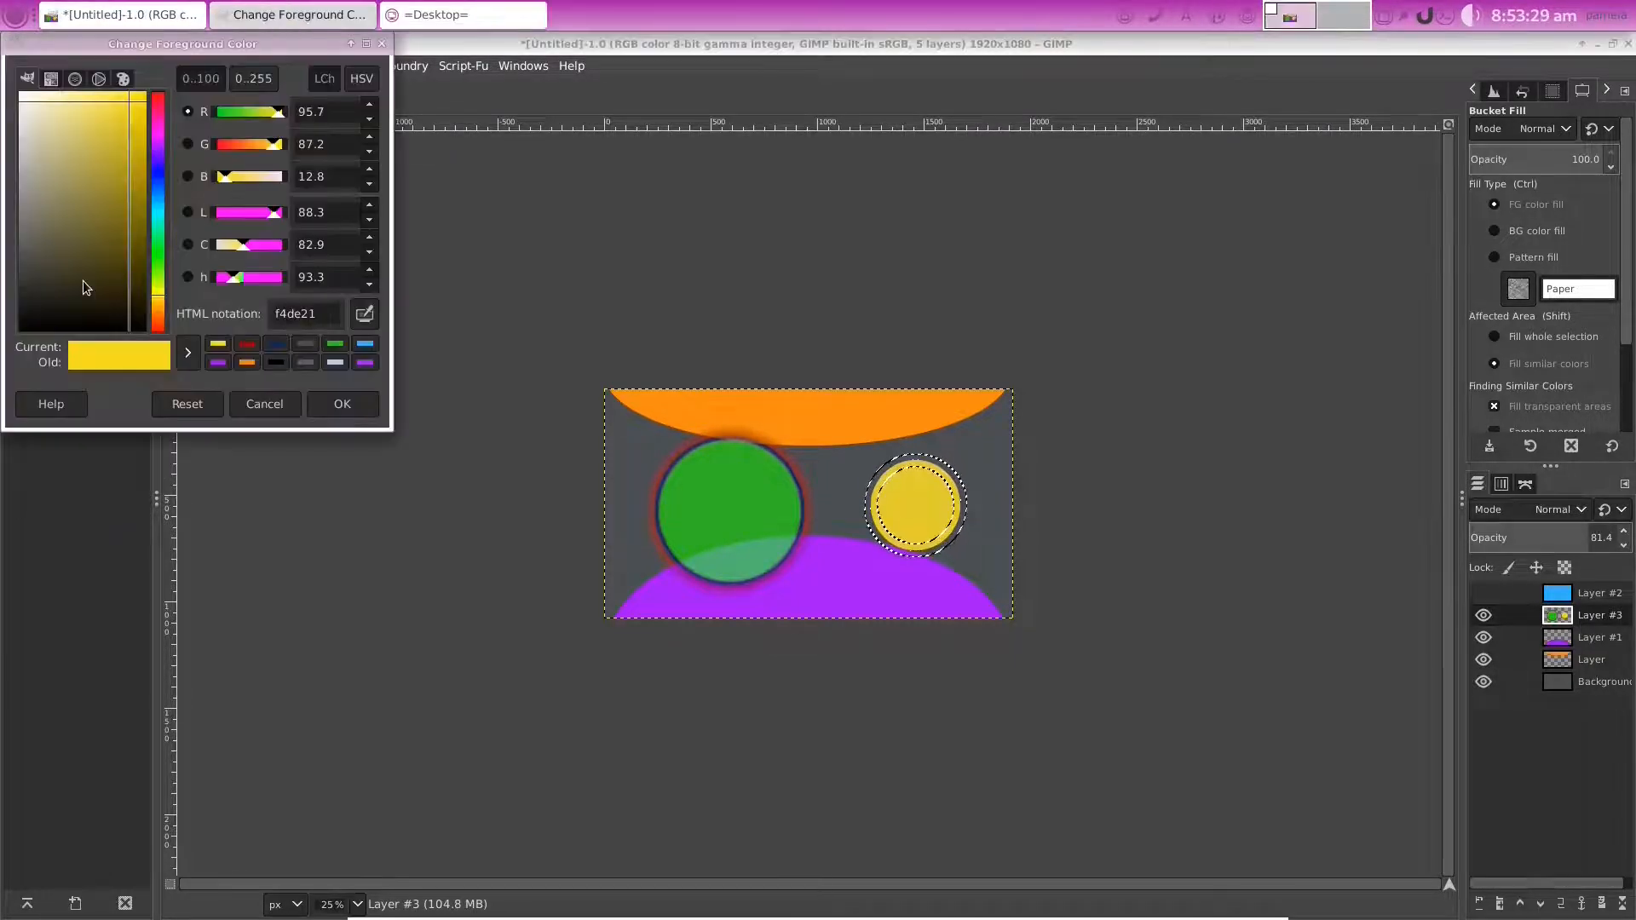
click(271, 345)
key(Return)
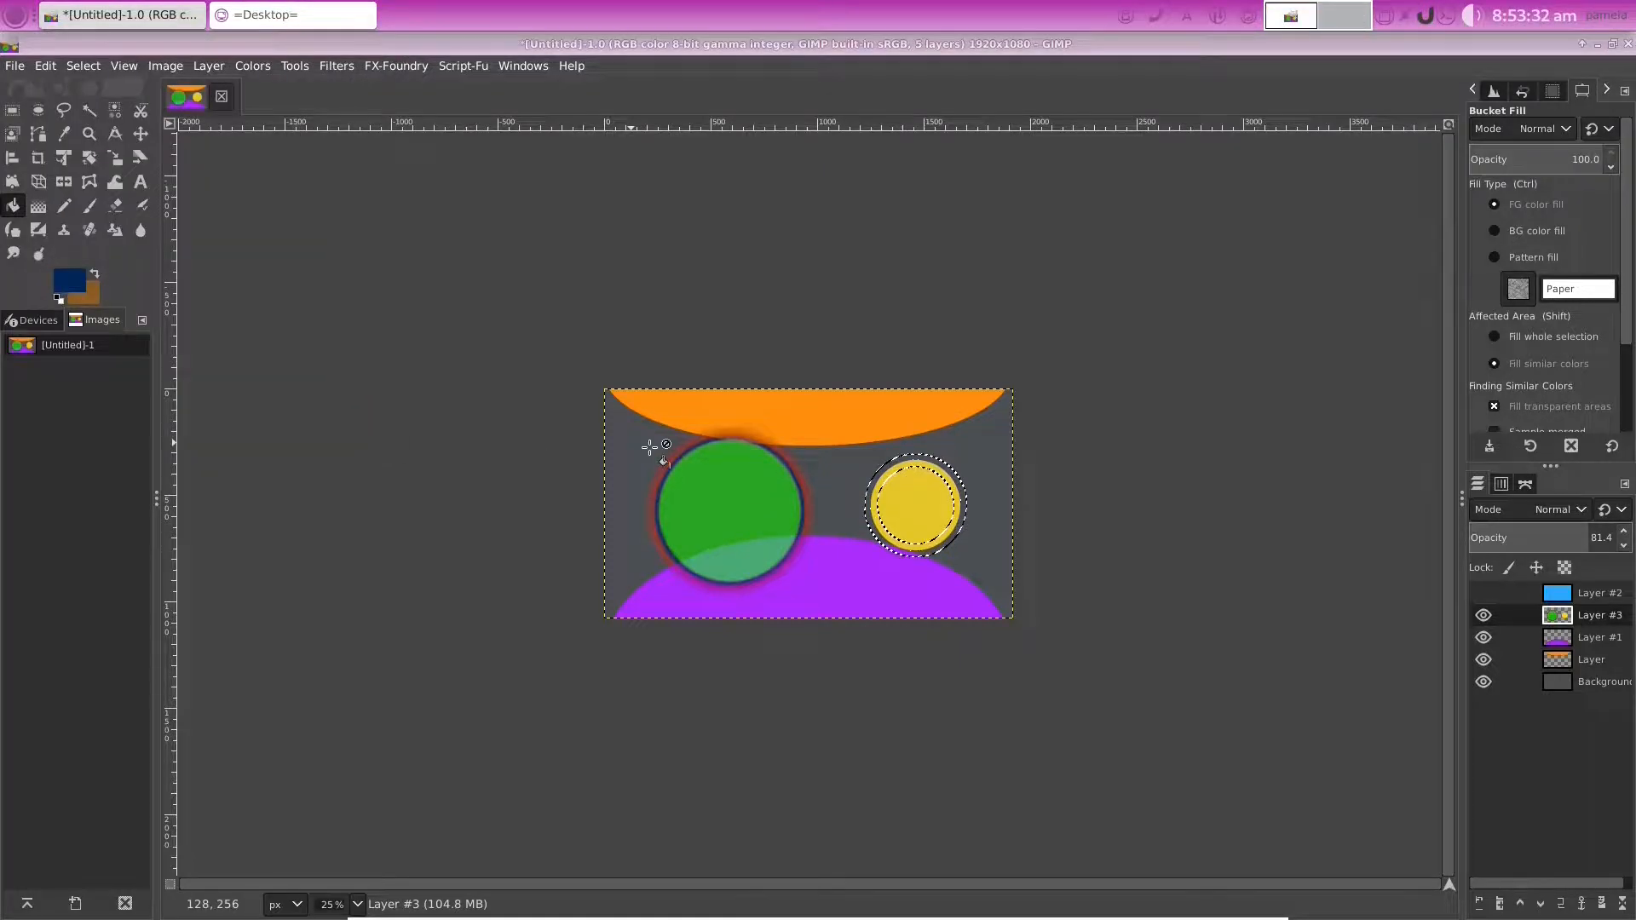
click(923, 510)
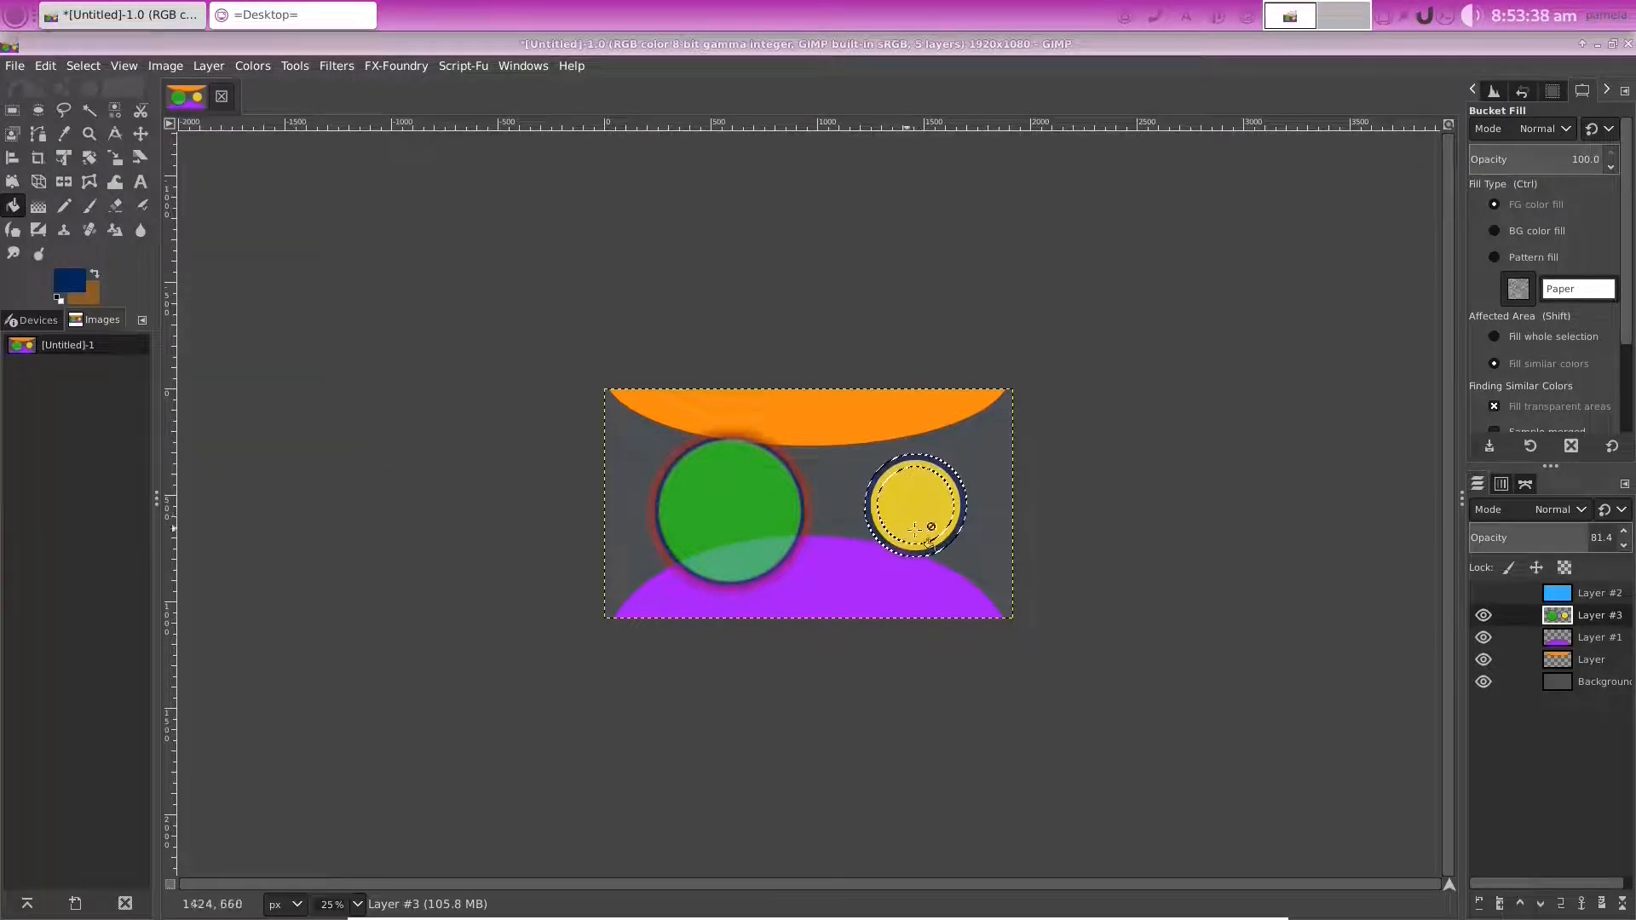
Set the foreground to grey-blue 8e9db2, fill the inner ring of the yellow circle's border selection, and clear the selection
click(72, 291)
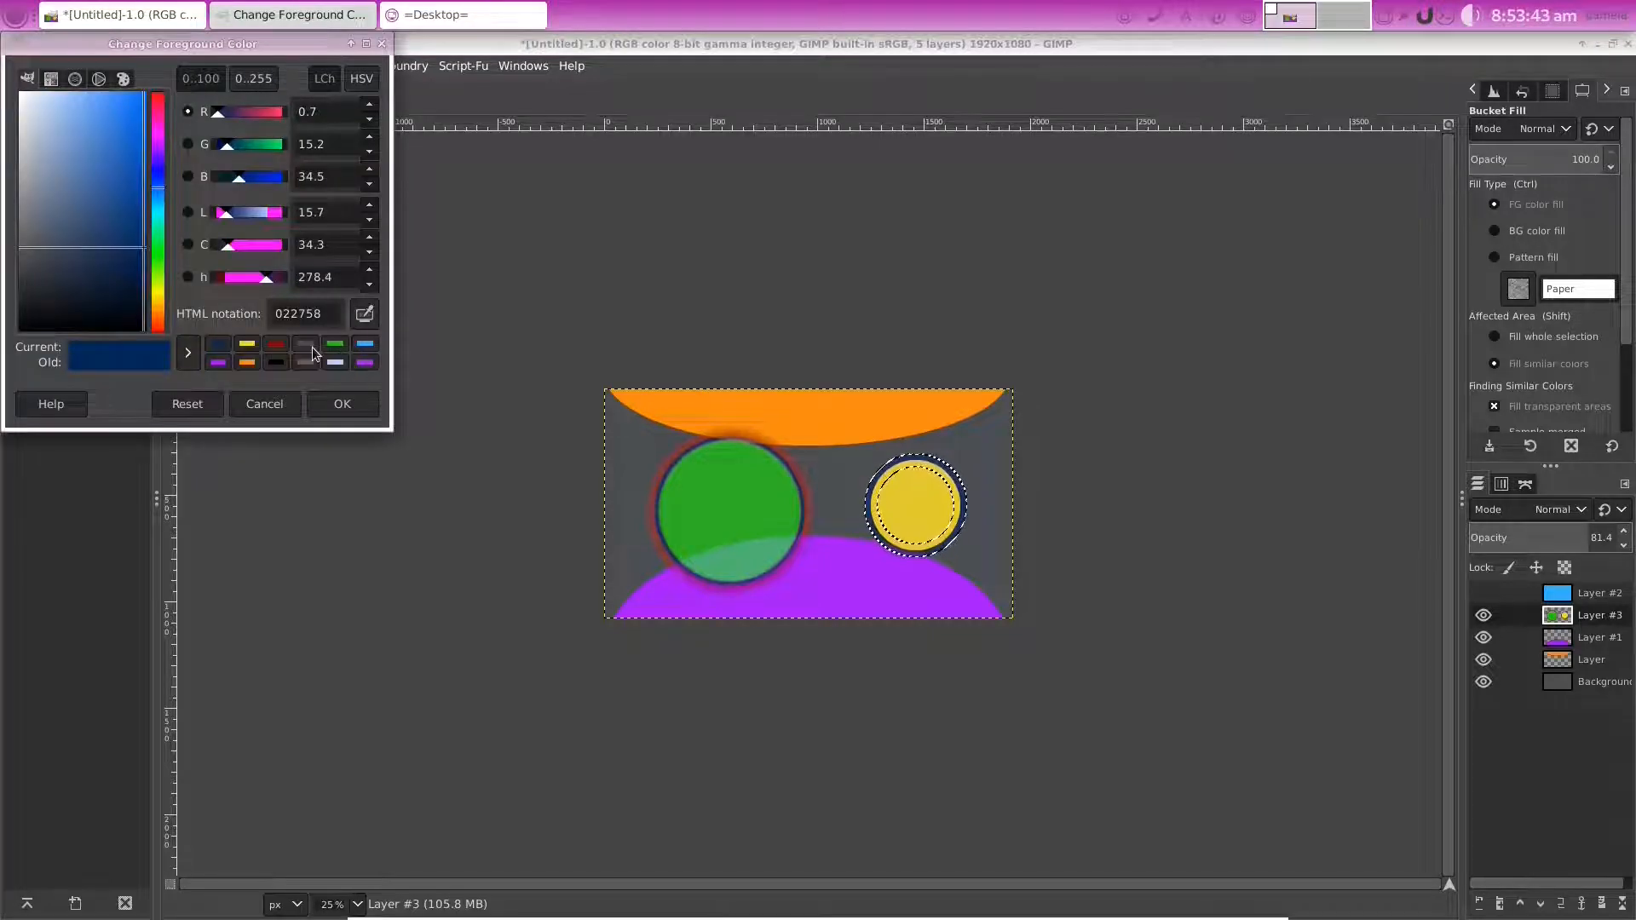
click(312, 346)
click(358, 401)
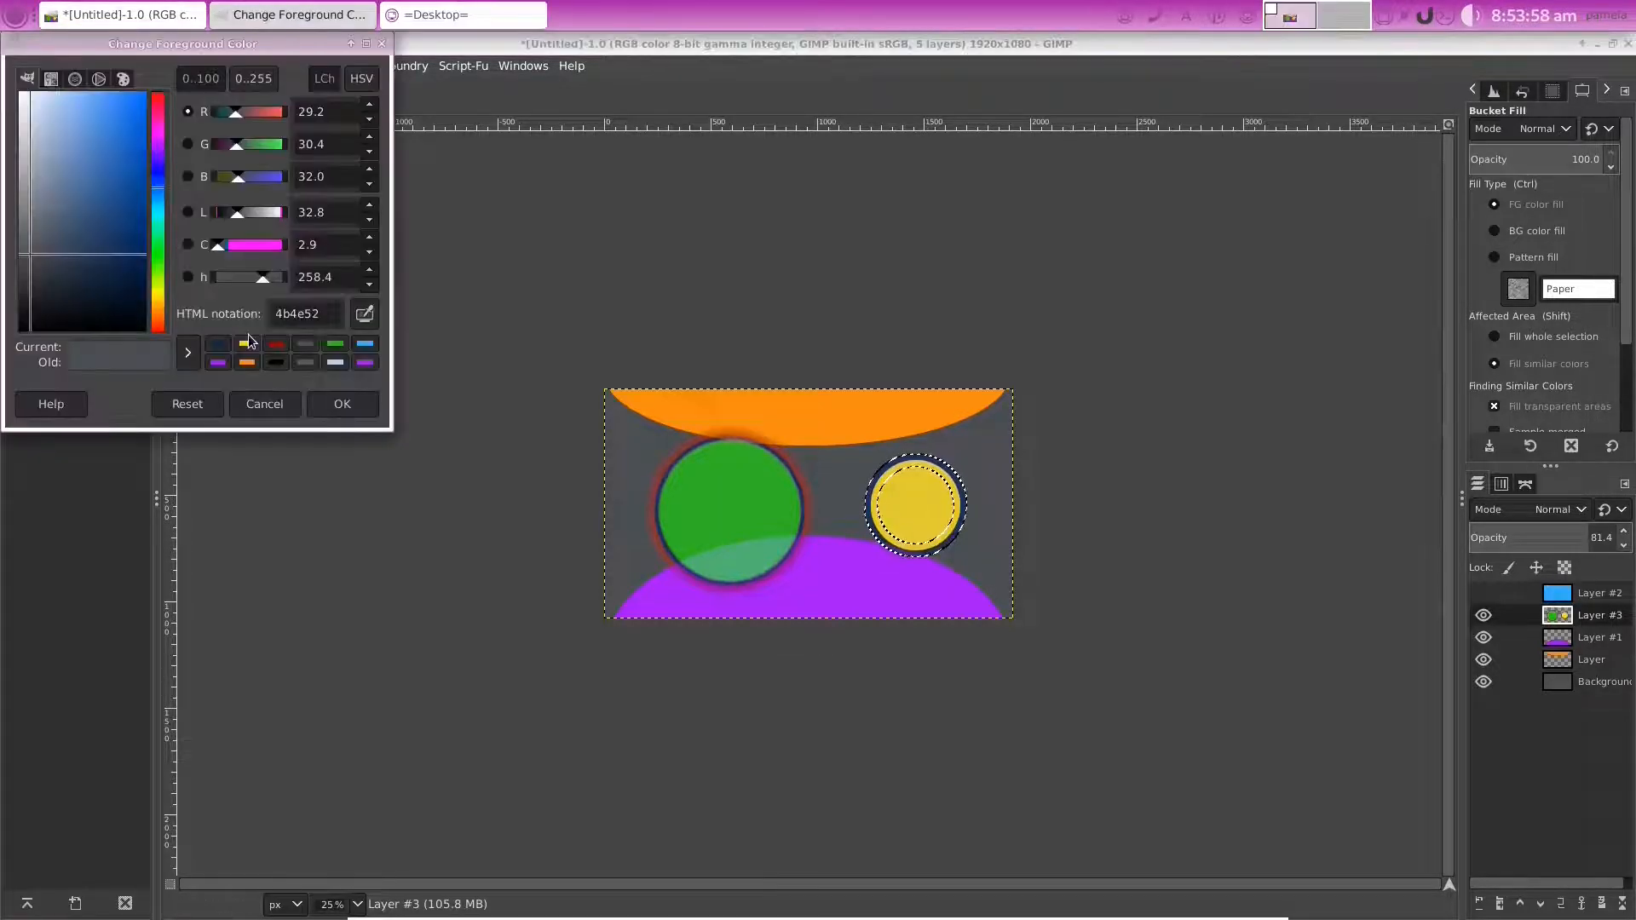
click(43, 169)
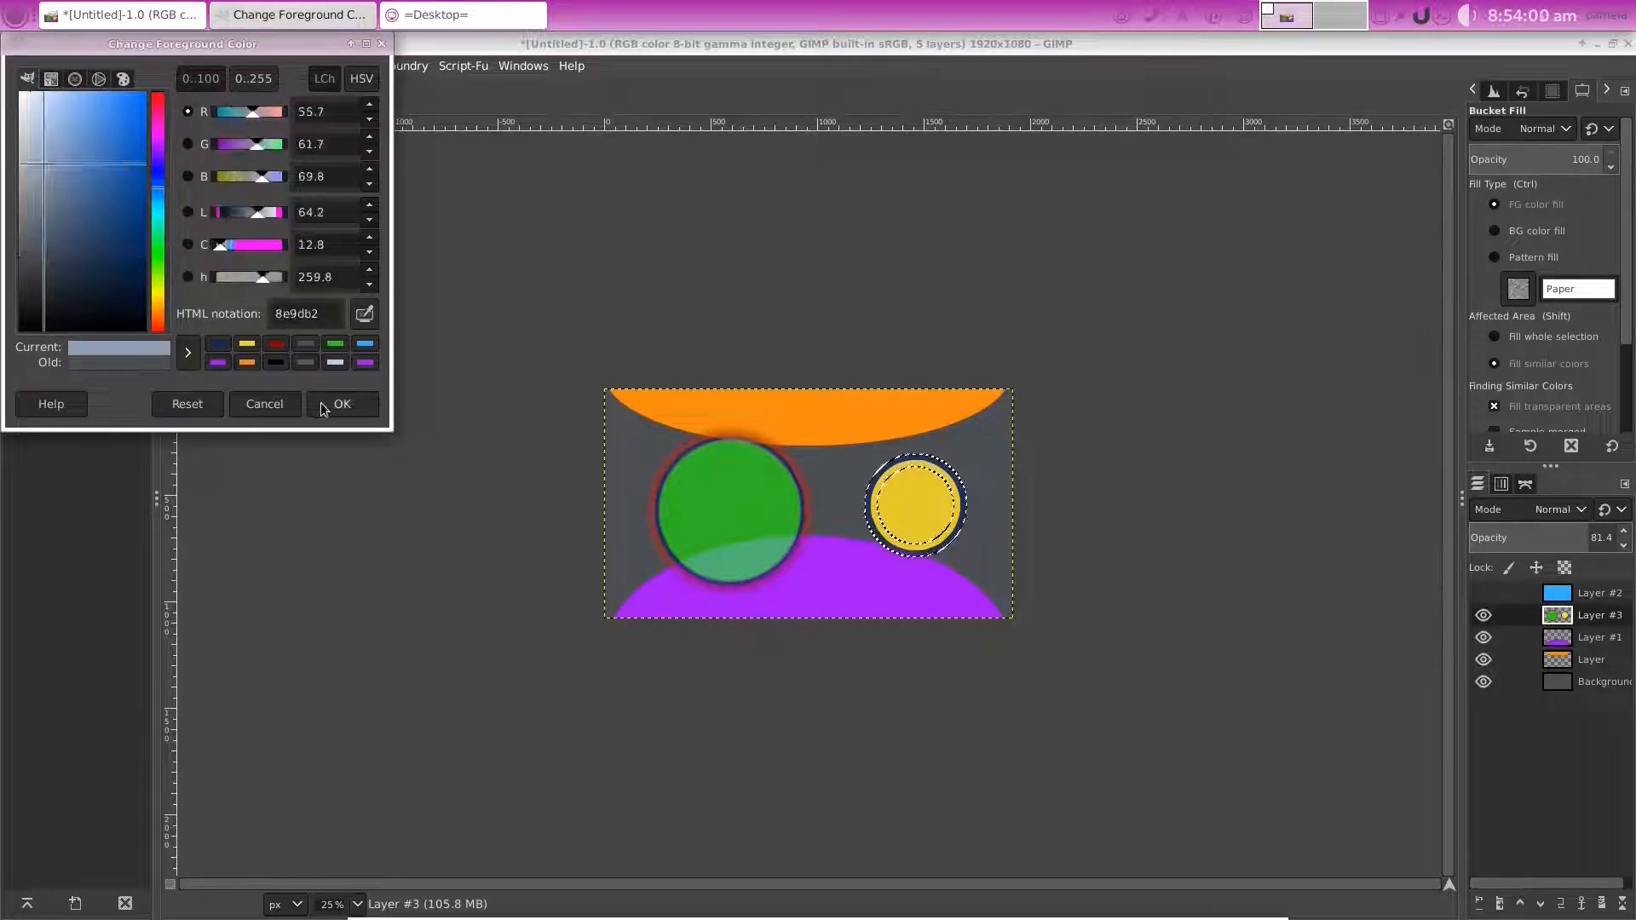
click(342, 404)
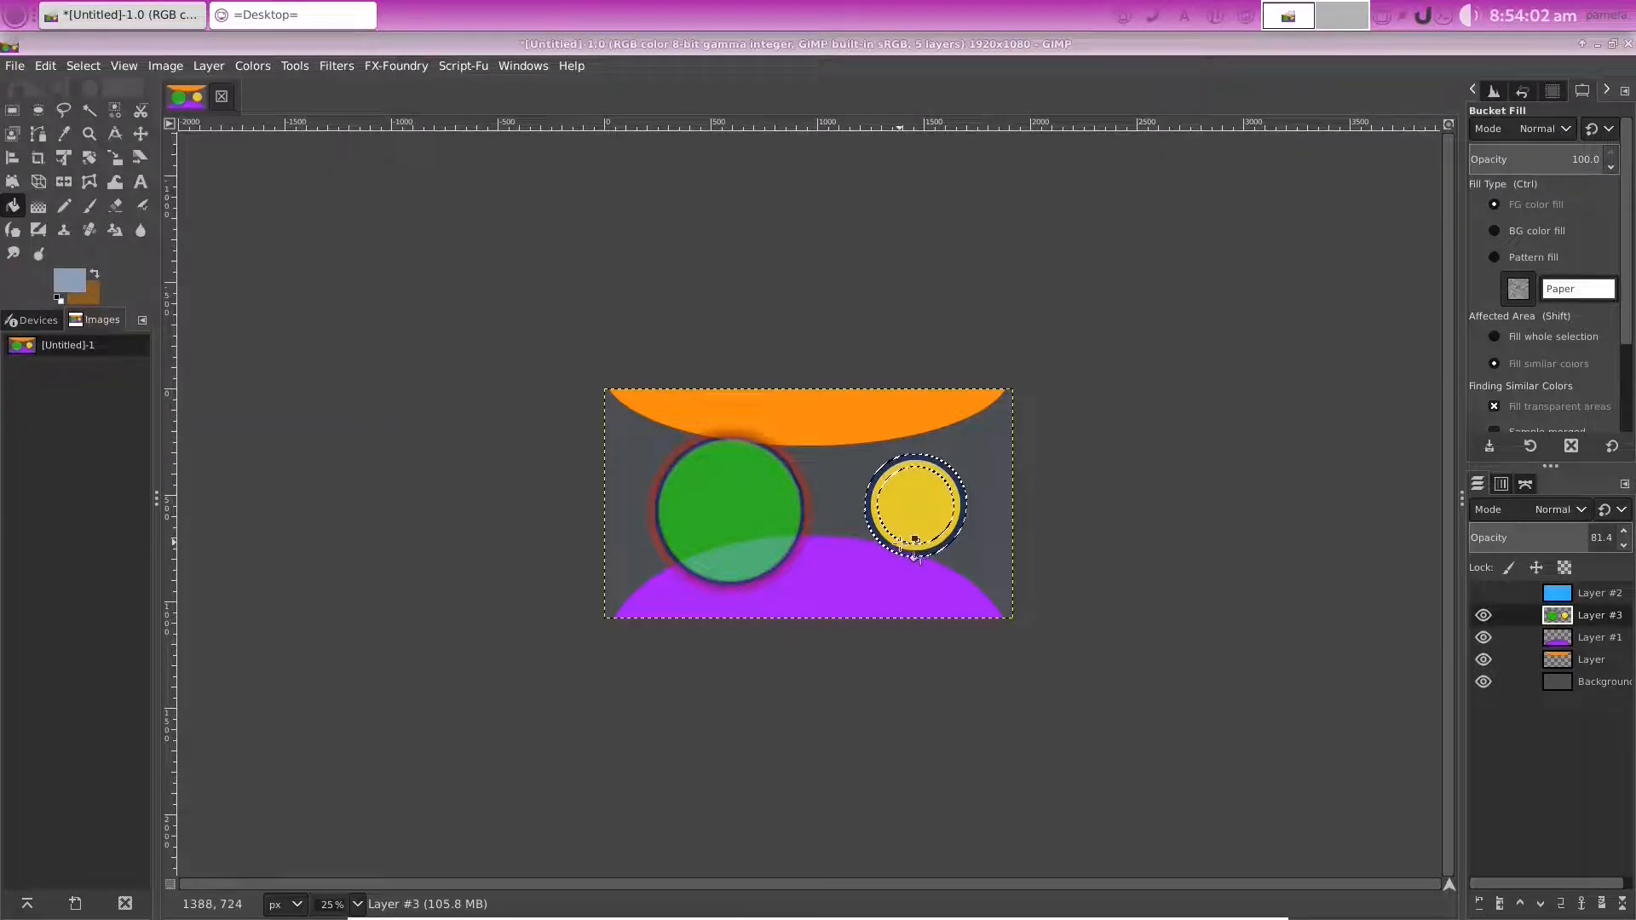
click(901, 546)
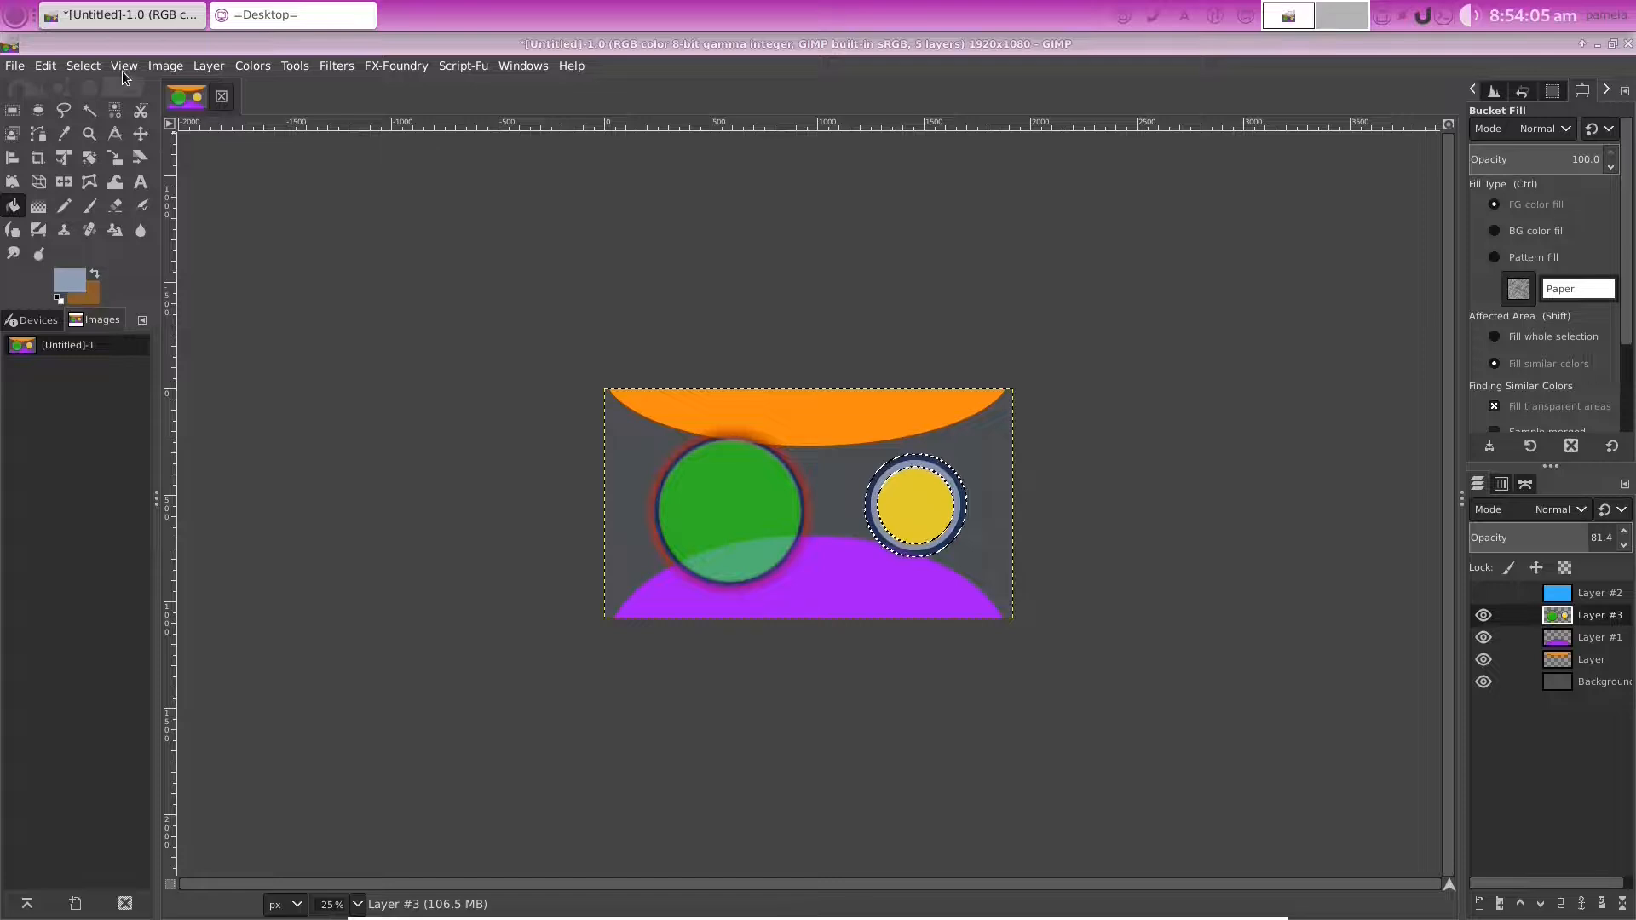
click(84, 65)
click(89, 120)
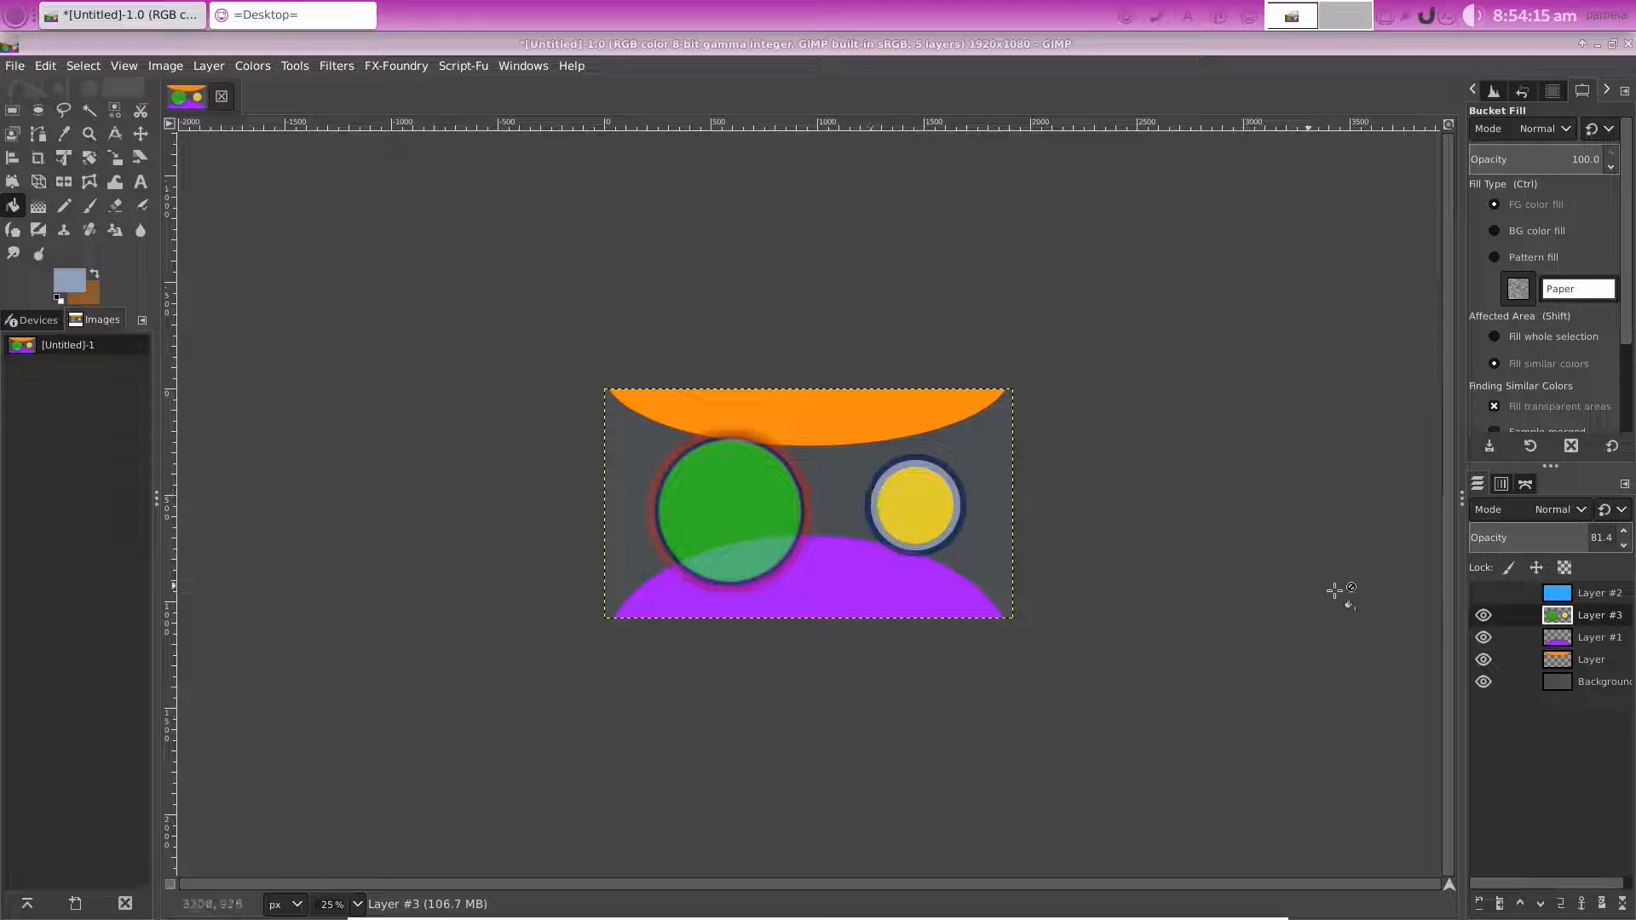
Show the blue Layer #2 briefly, hide it again, and add a transparent 1920 × 1080 px layer above Layer #3
click(1484, 593)
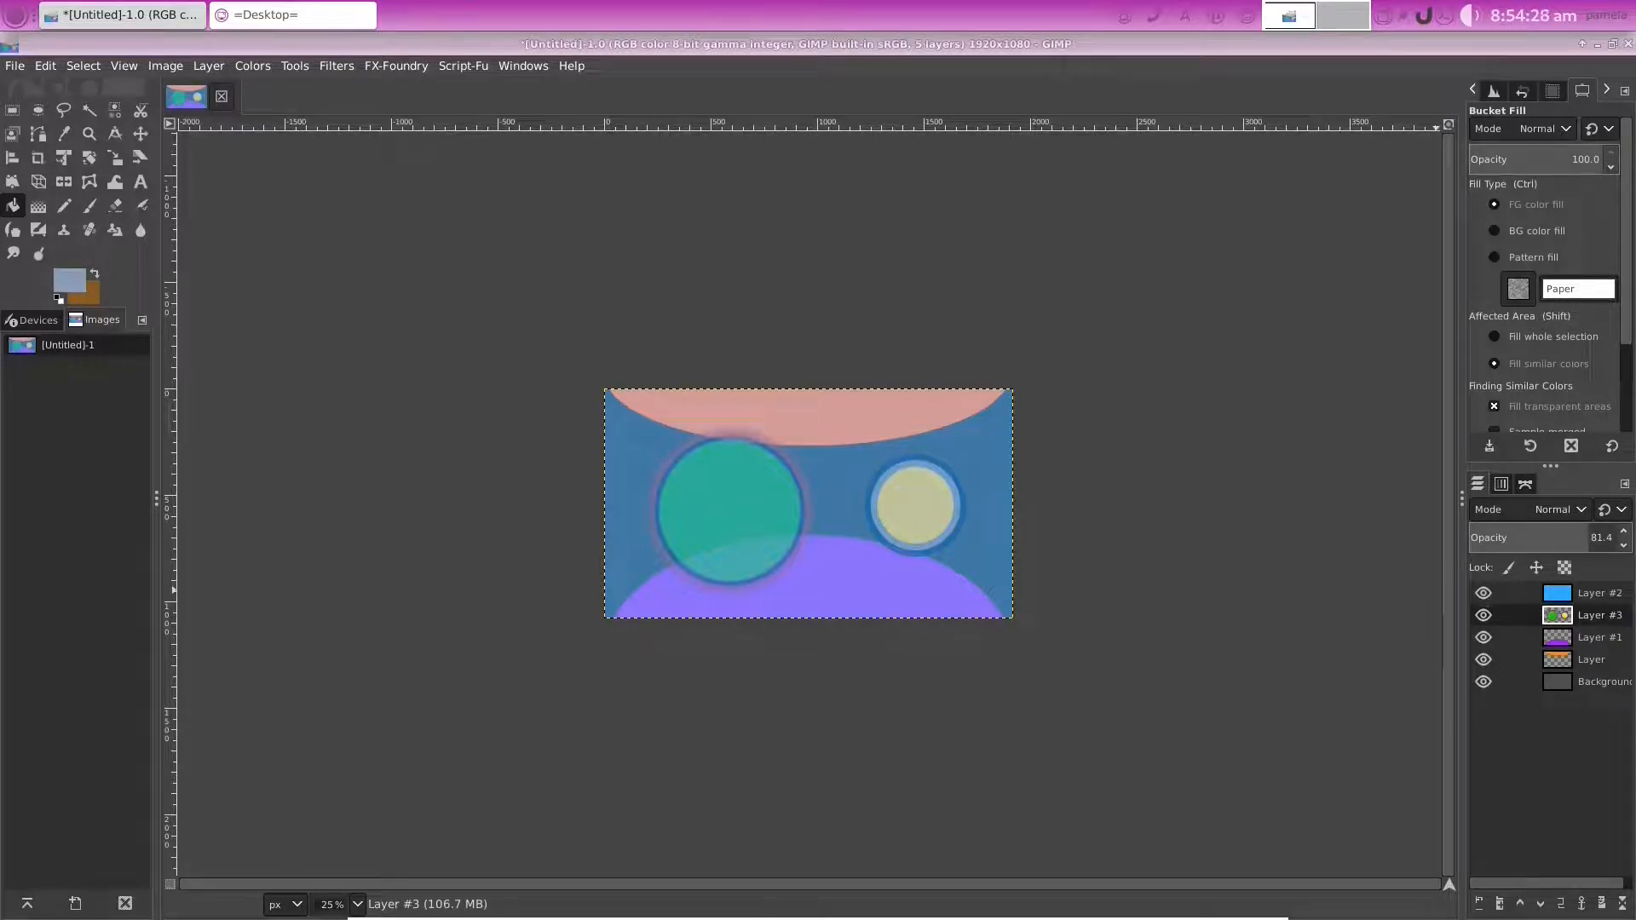
click(1484, 593)
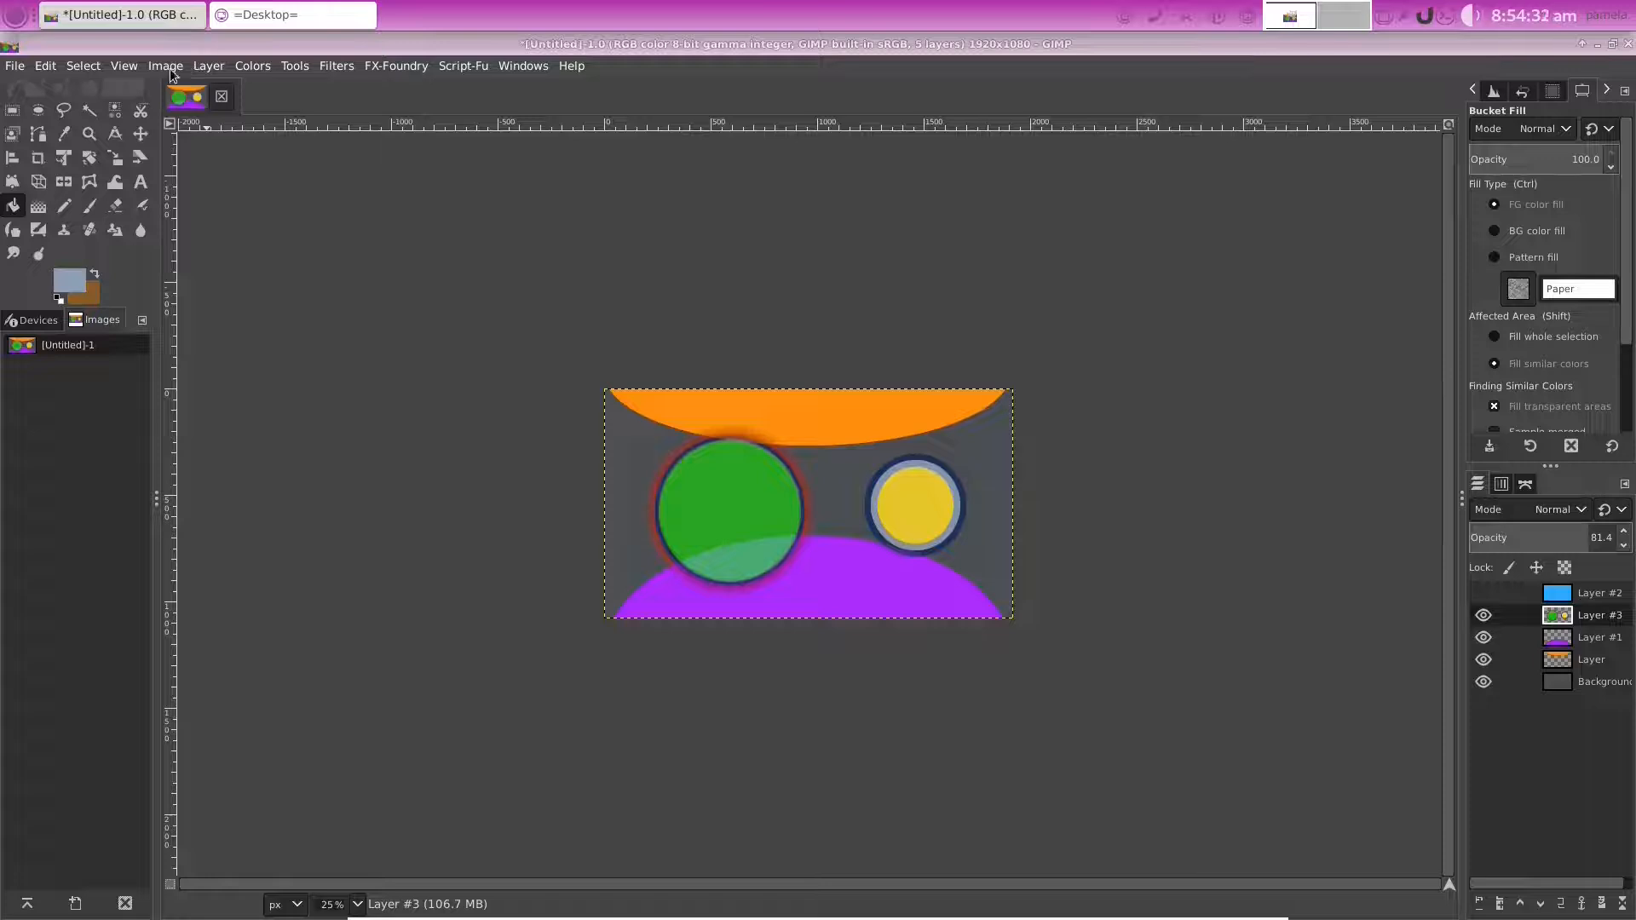
click(206, 68)
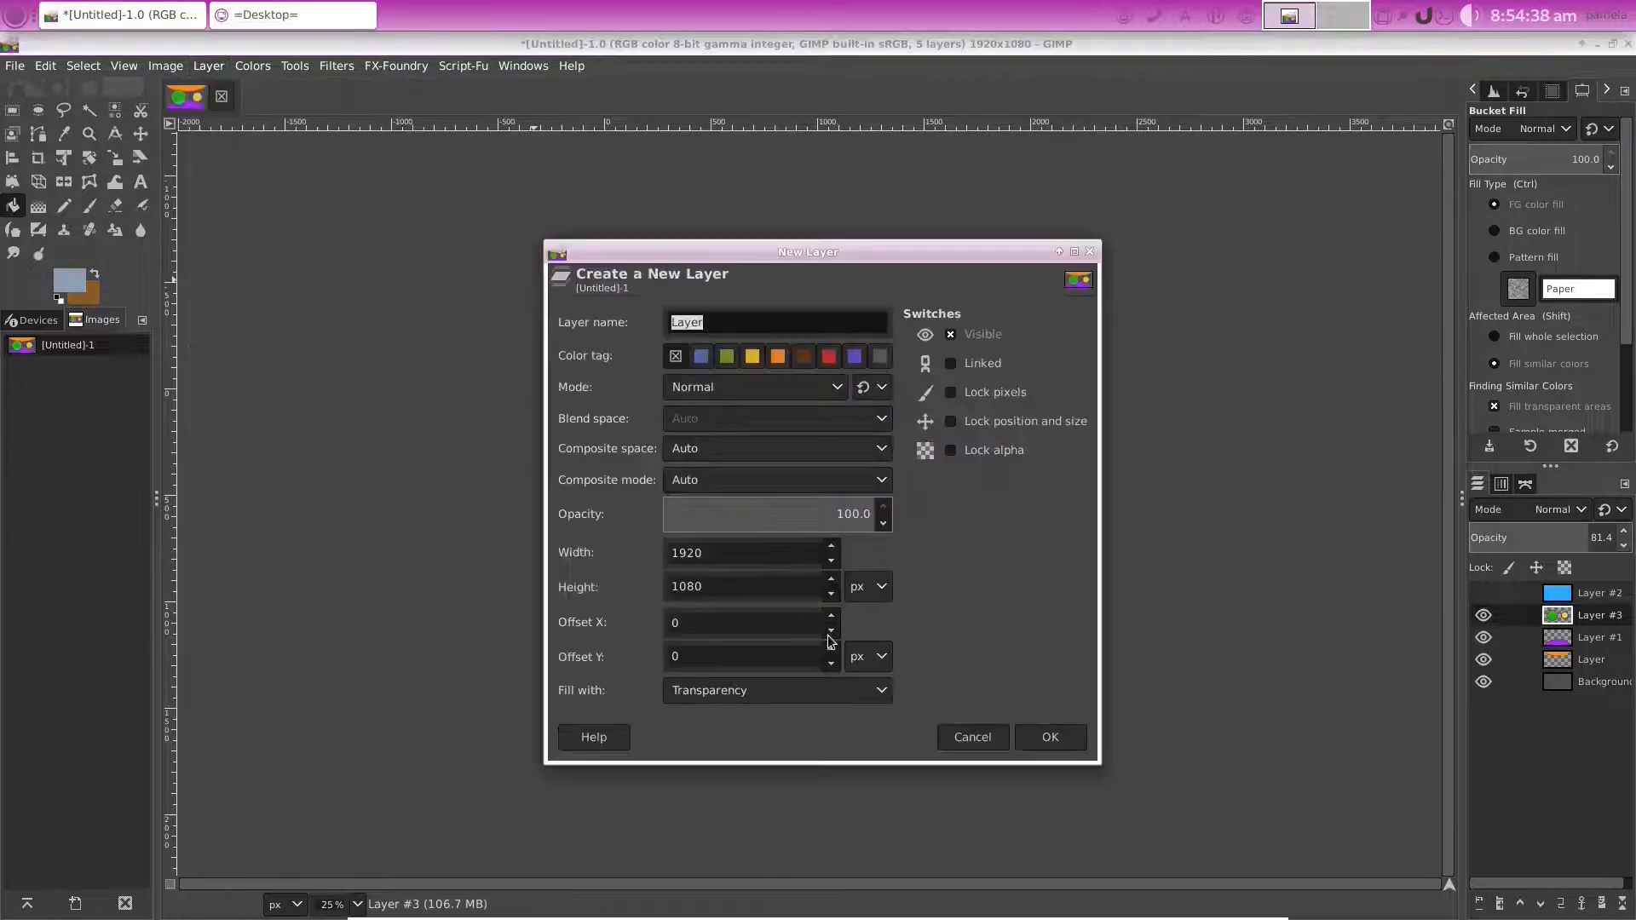
click(1050, 737)
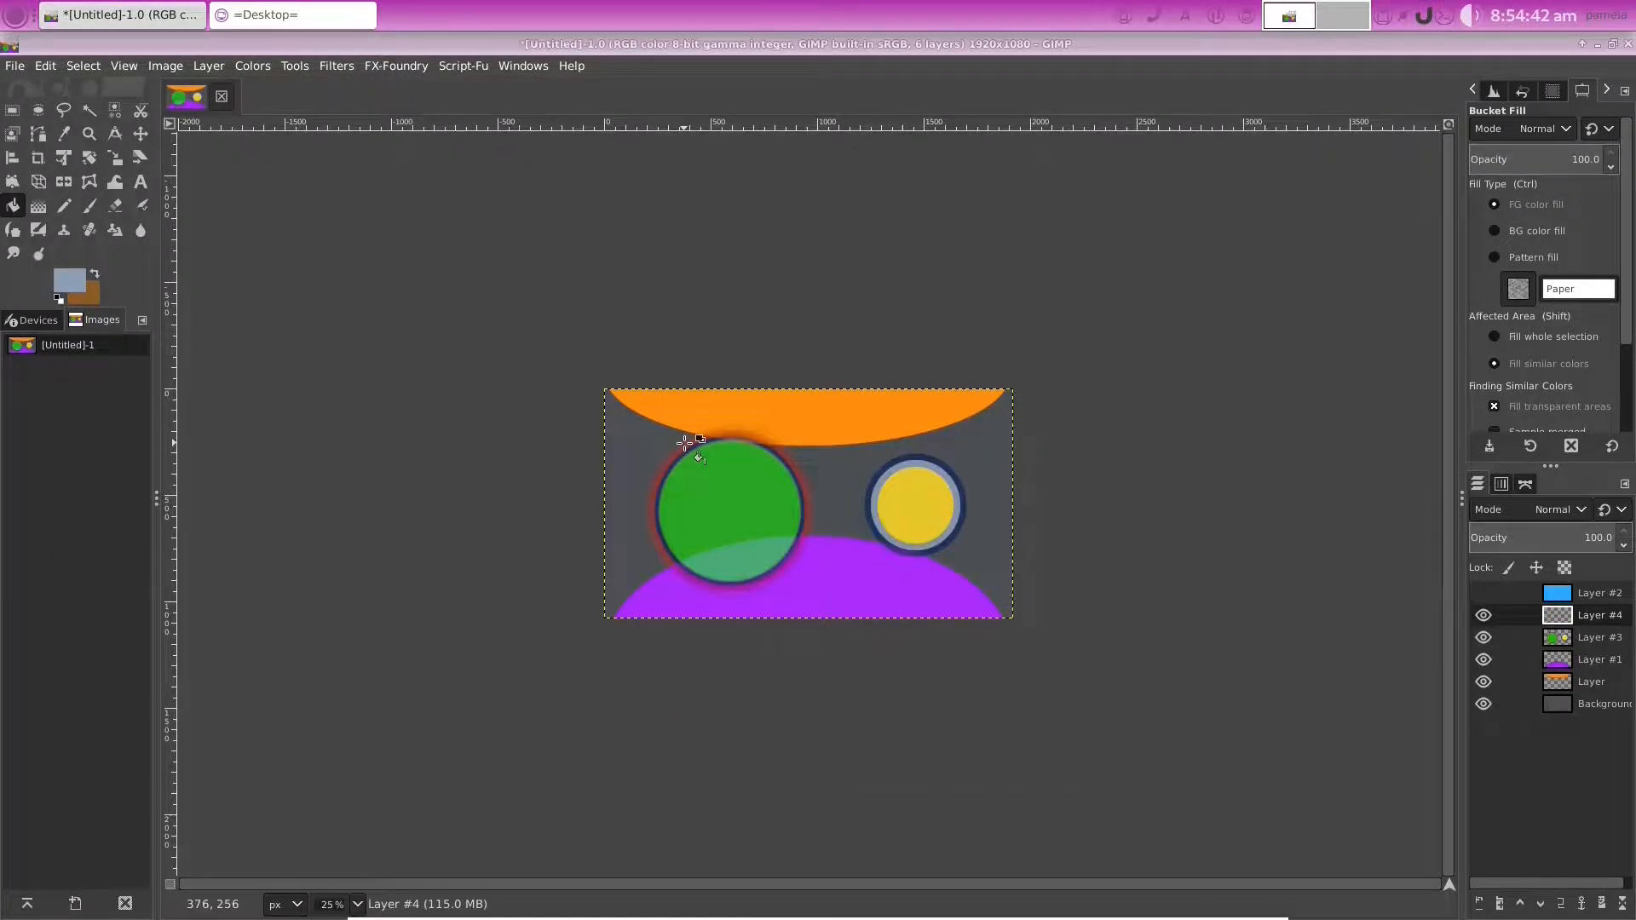
Outline a zigzag band across the full canvas width with Free Select, passing over the green and yellow circles, and commit the selection
click(59, 112)
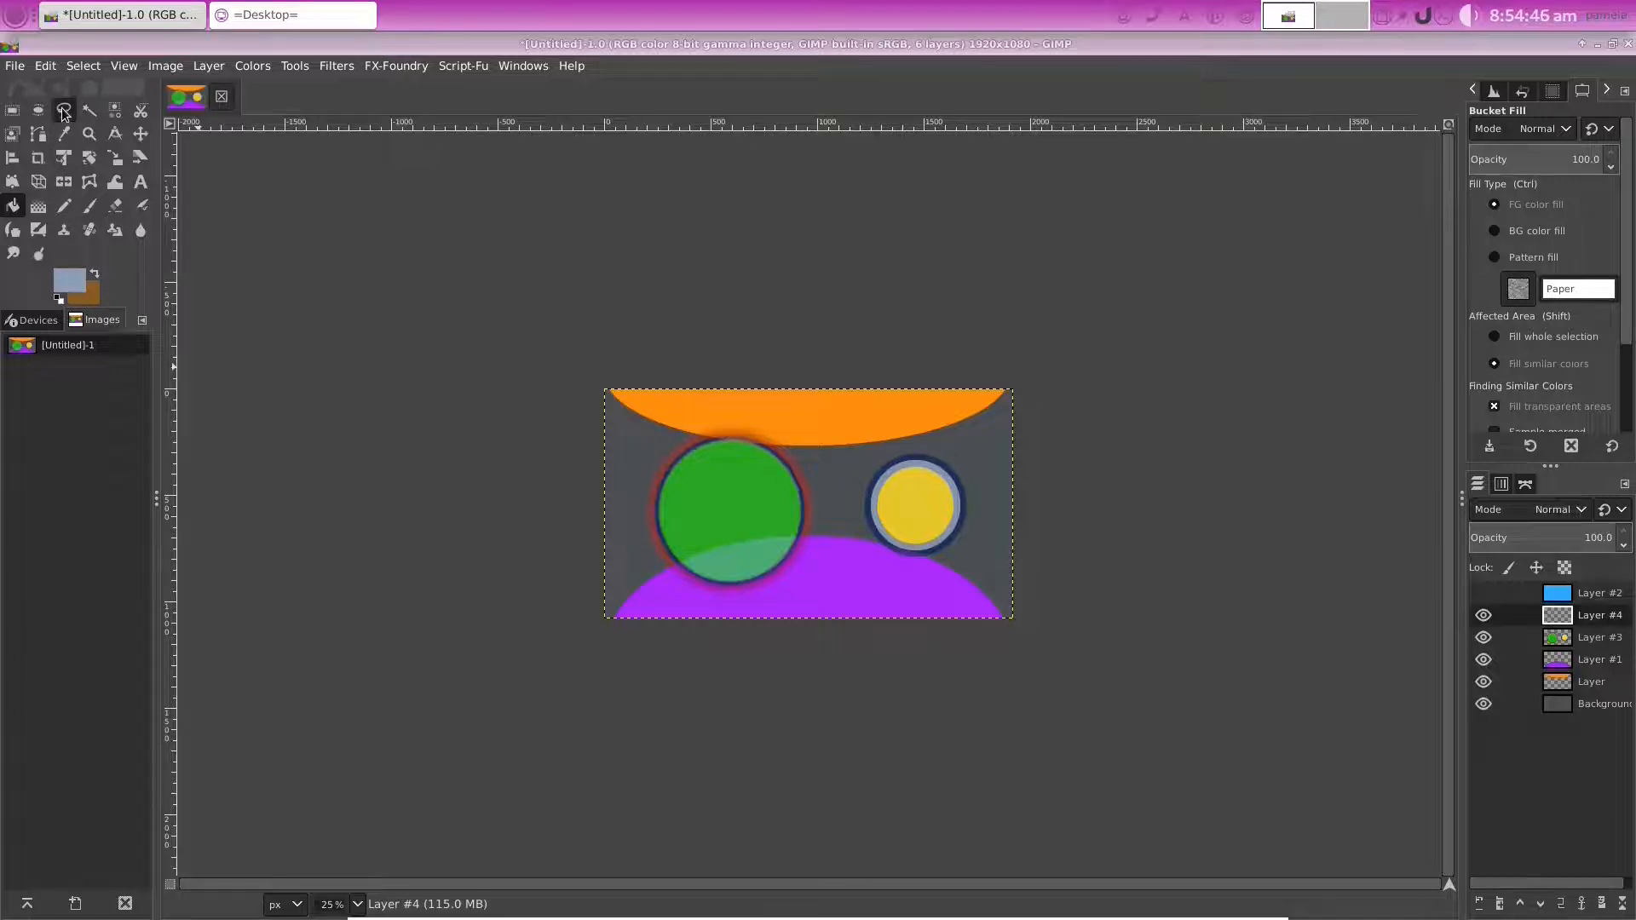
click(590, 499)
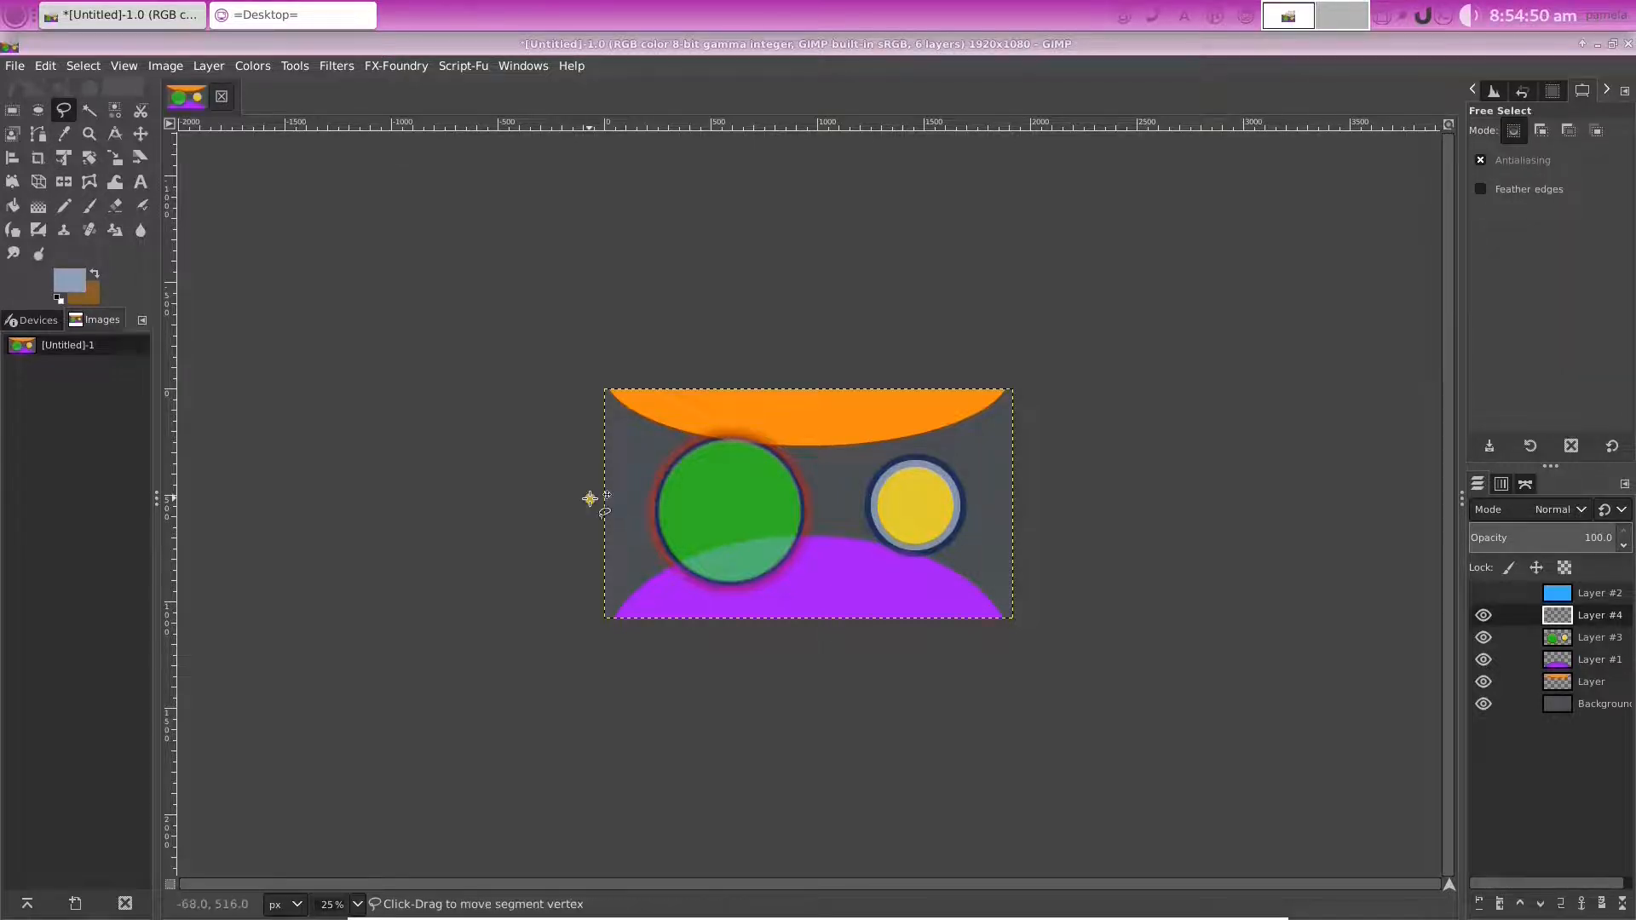
click(695, 428)
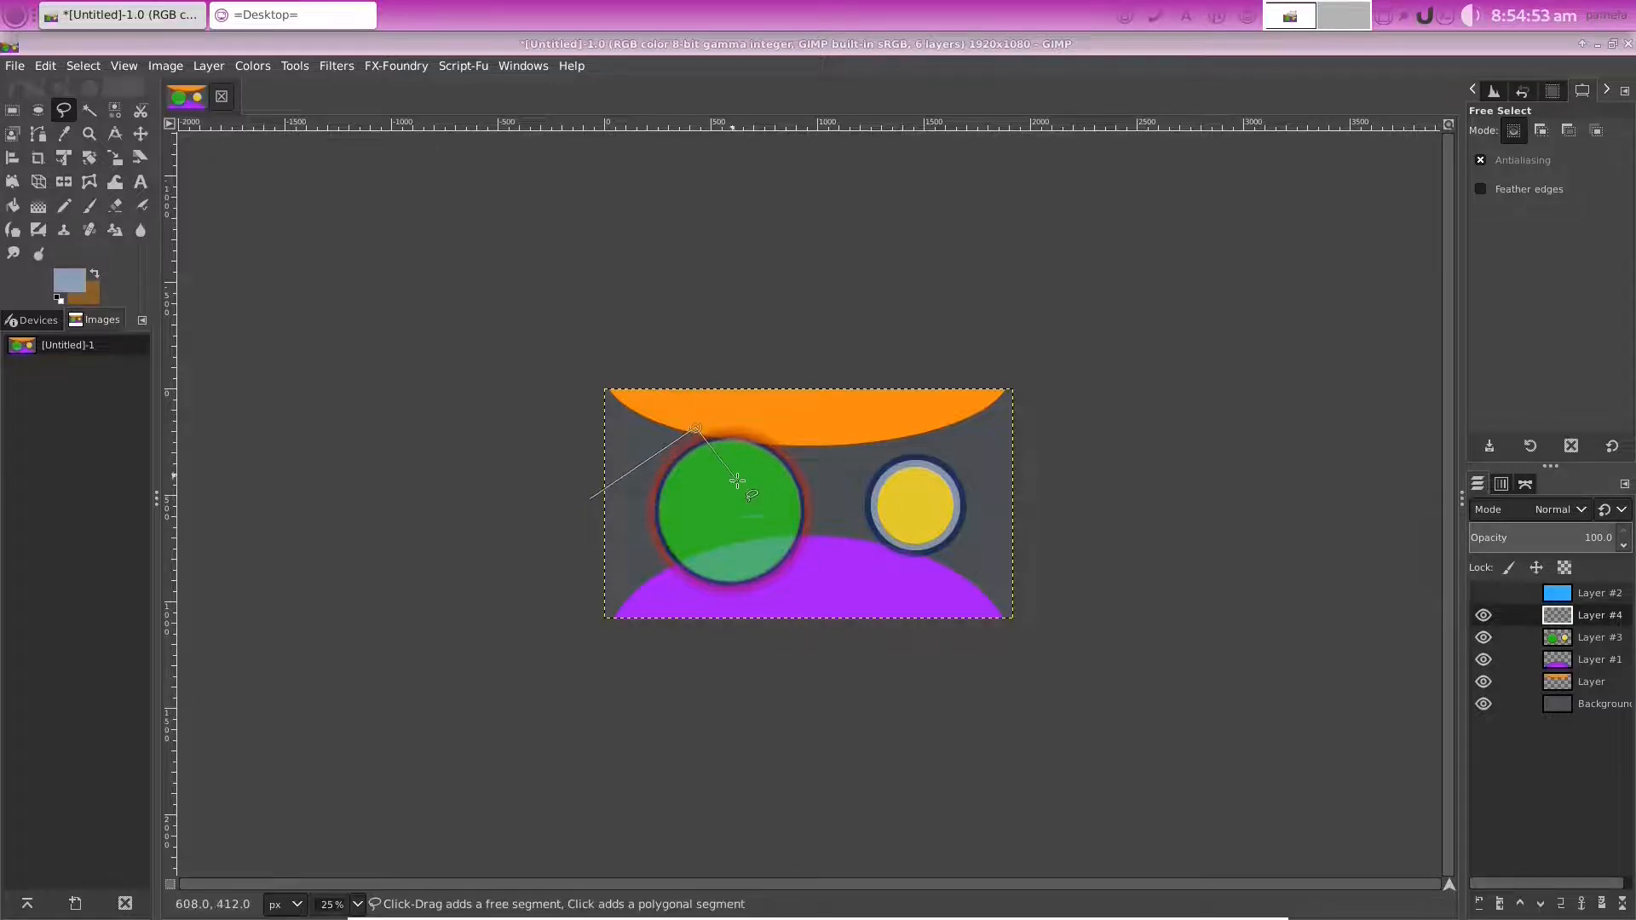
click(752, 503)
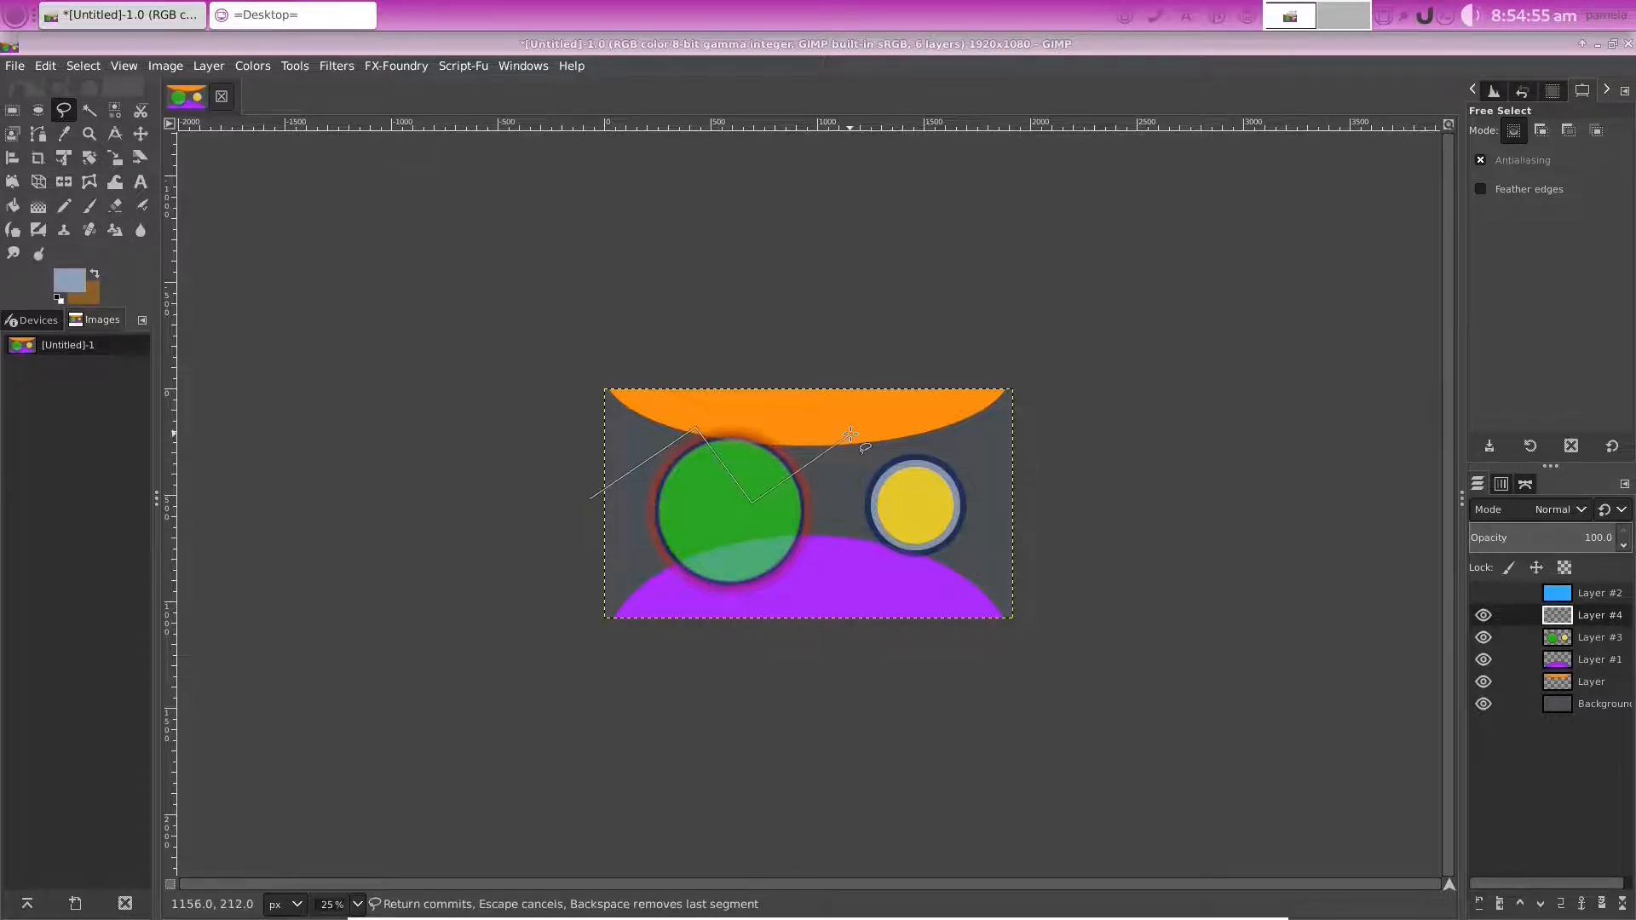
click(851, 434)
click(927, 509)
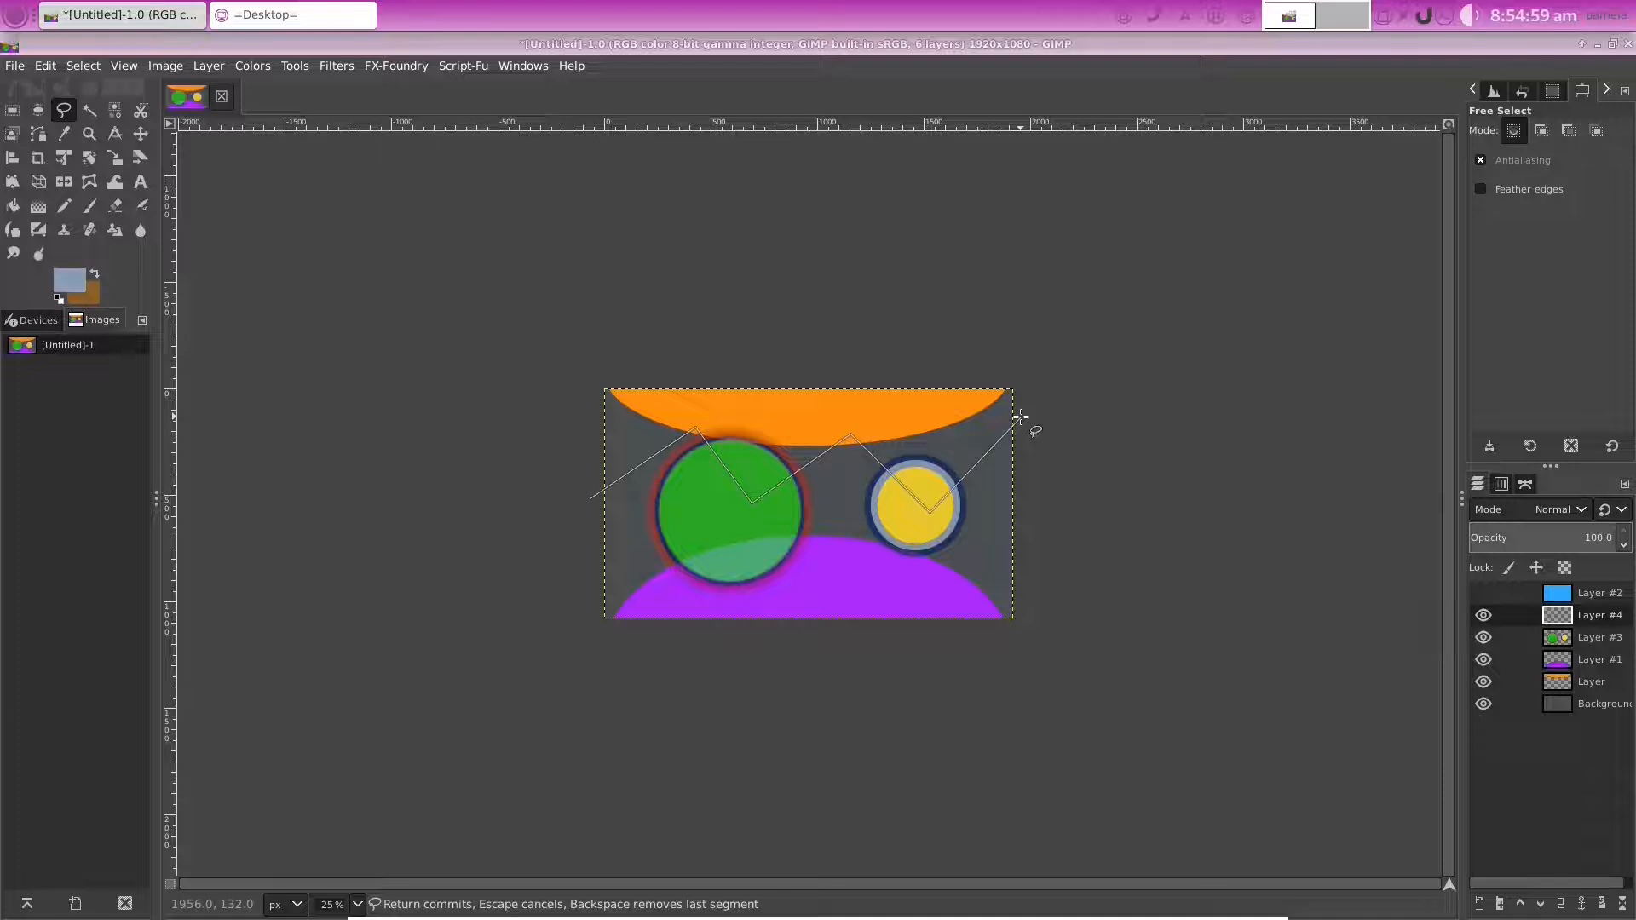
click(1021, 417)
click(1025, 498)
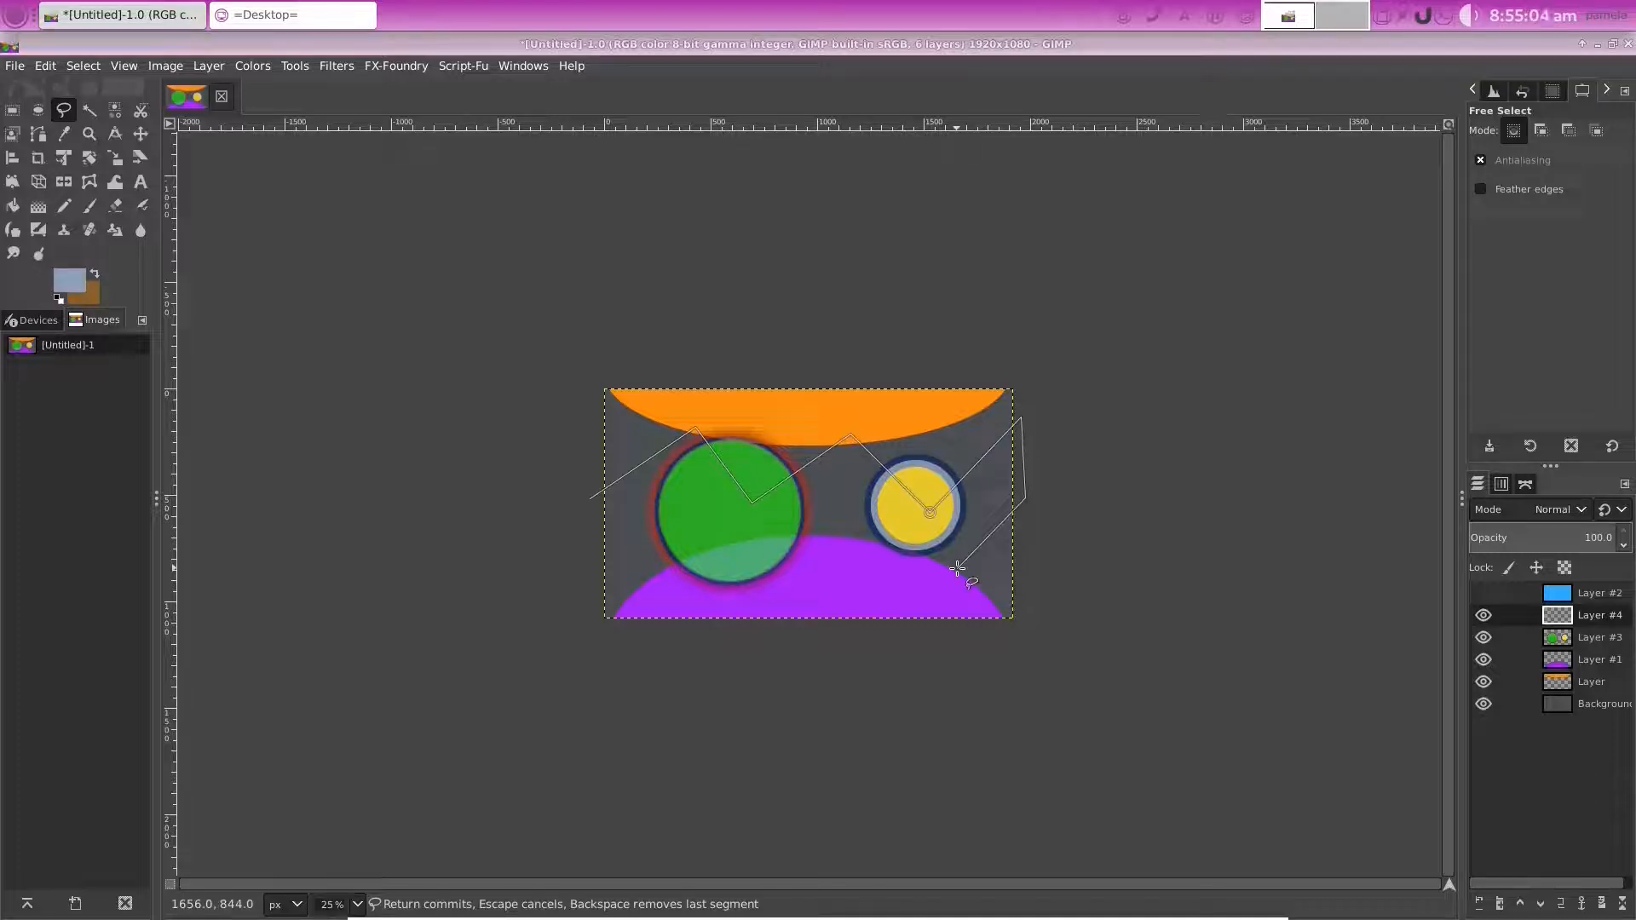
click(937, 597)
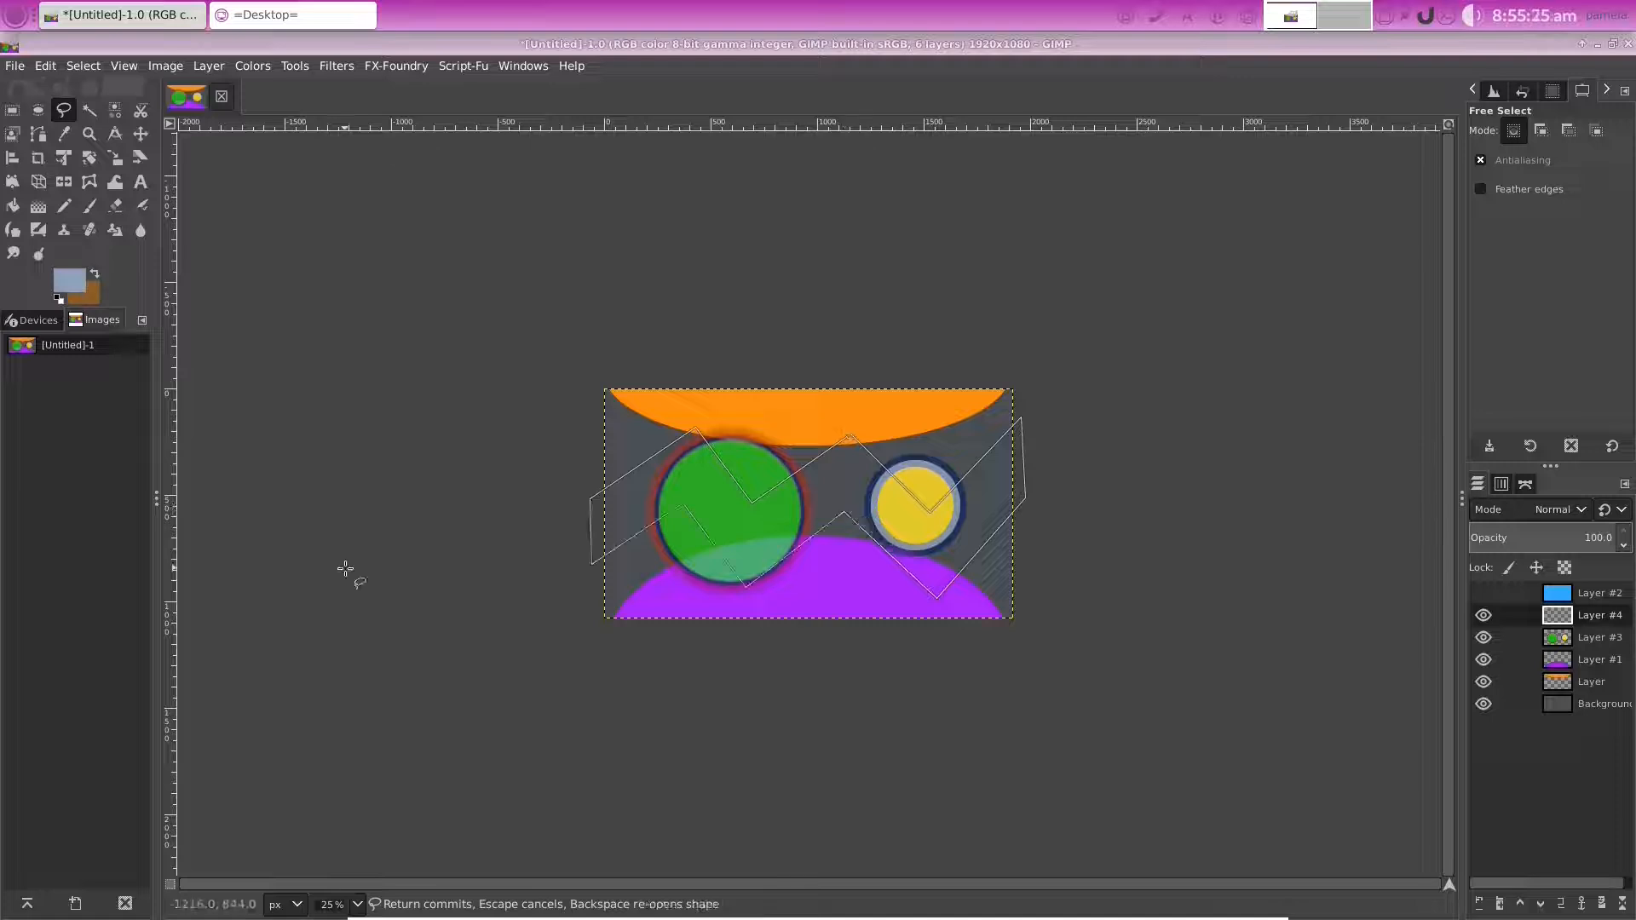
key(Return)
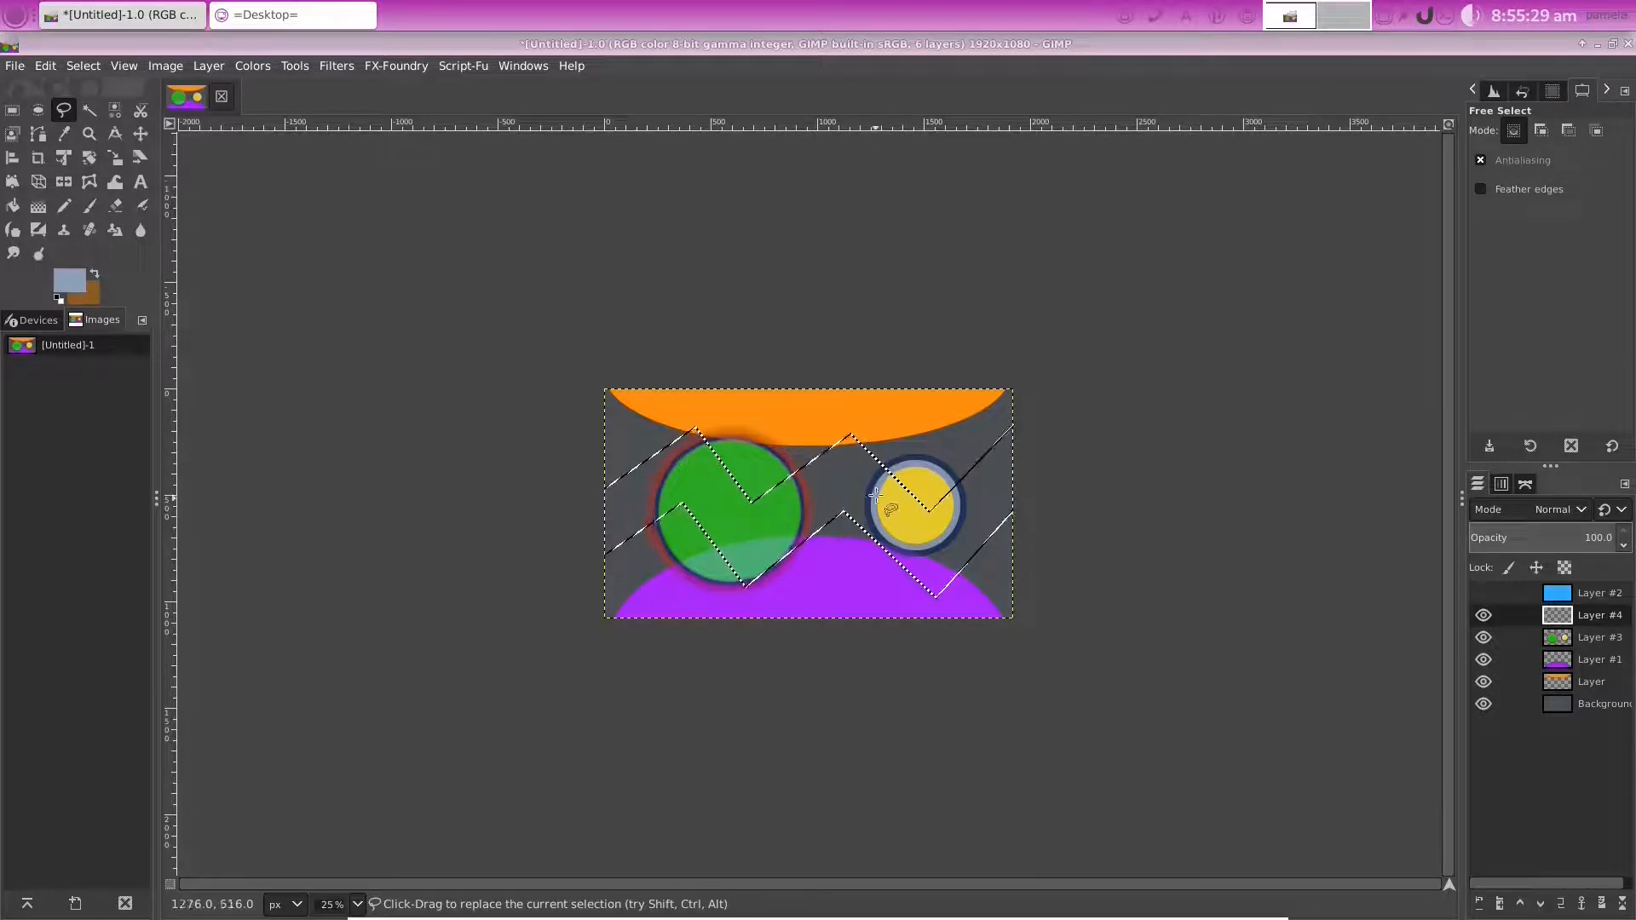
Turn the zigzag band's selection into a smooth border selection of 20 px
click(85, 68)
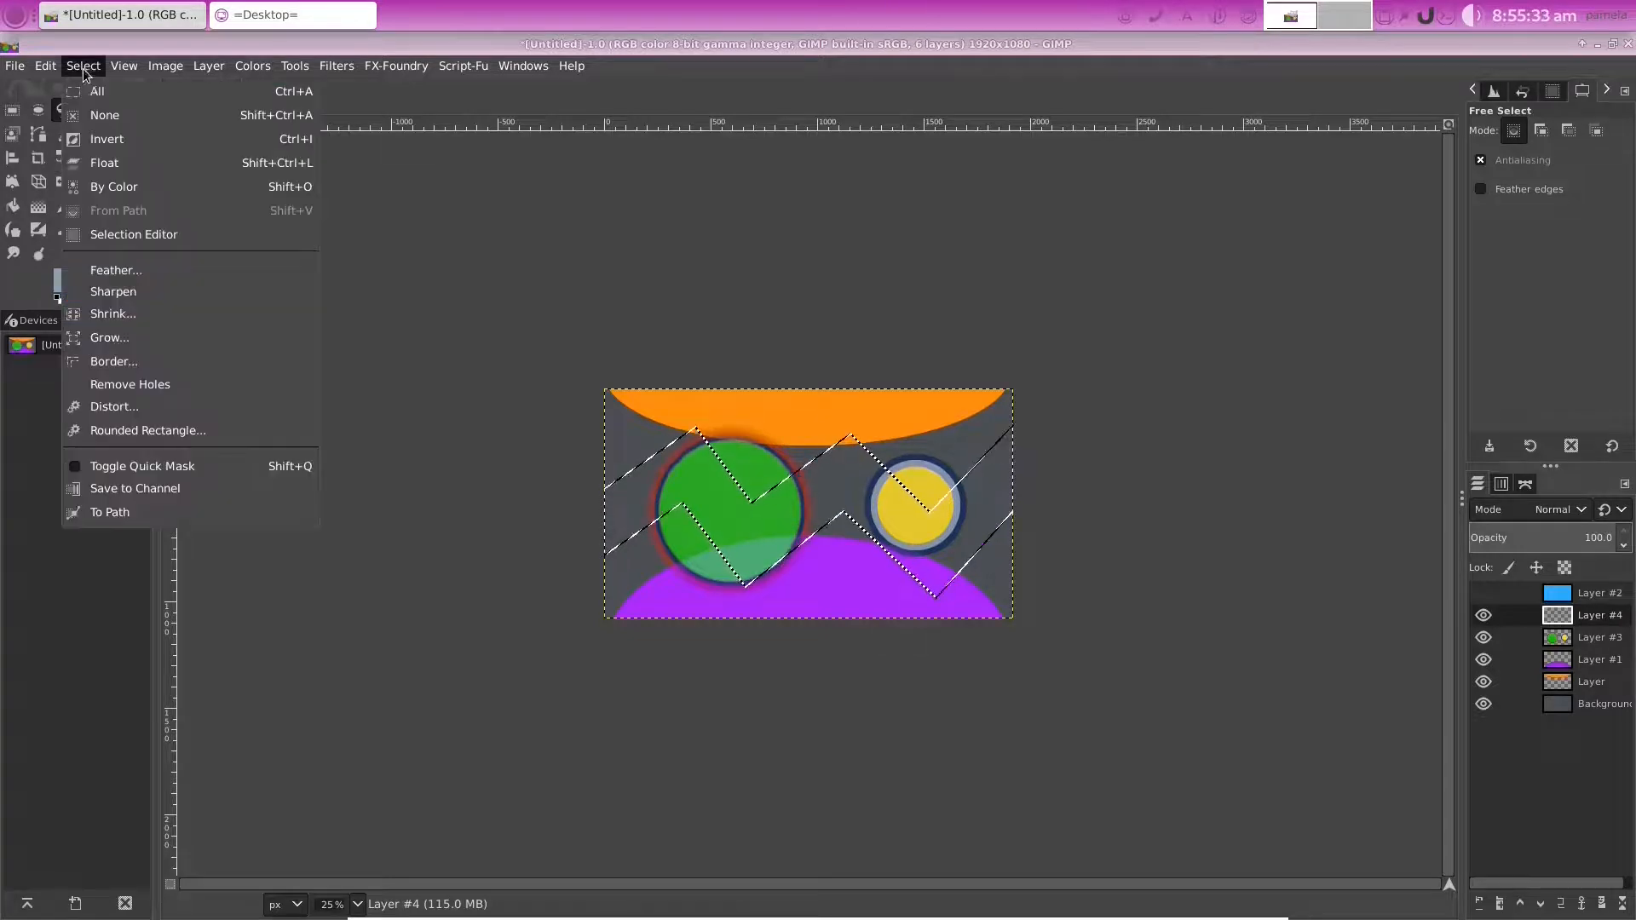
click(111, 361)
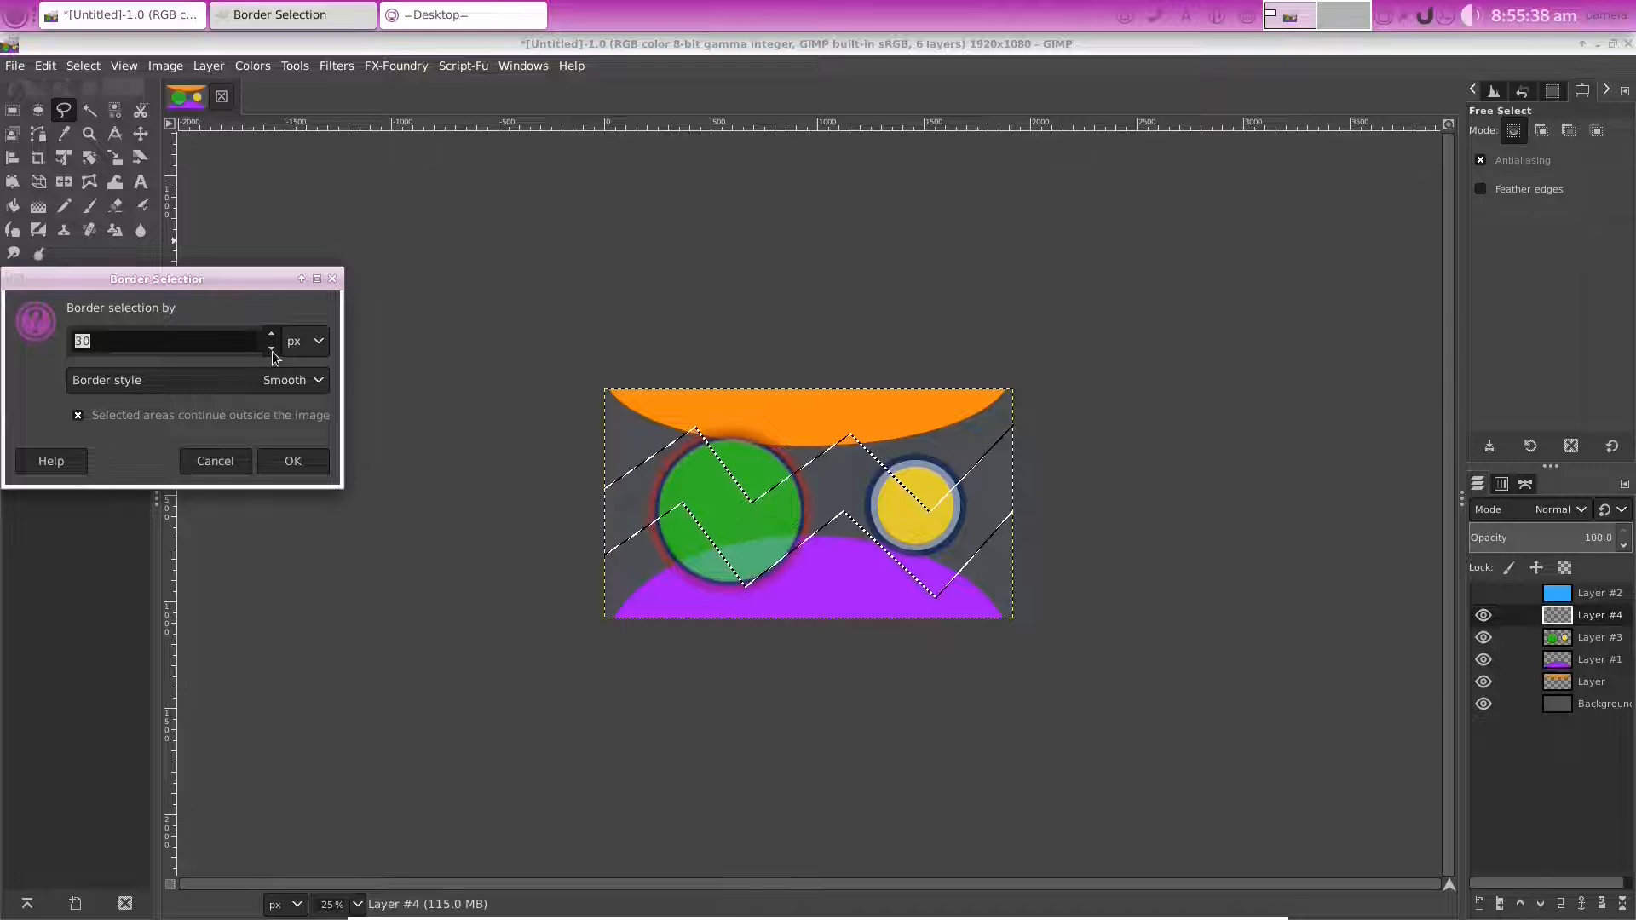
text(20)
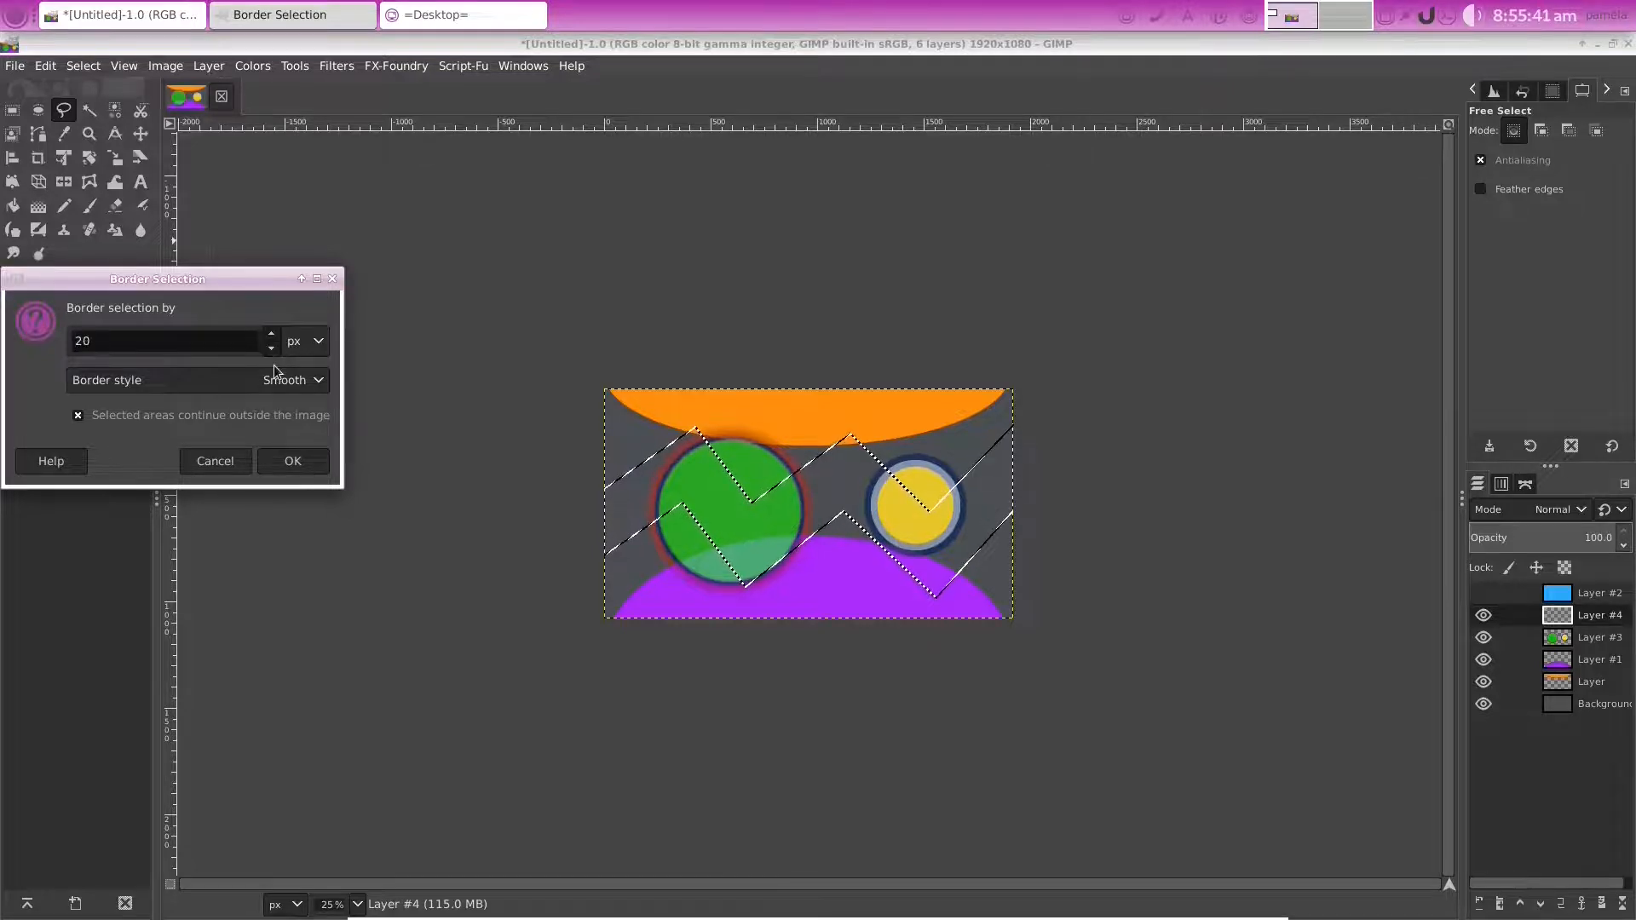
click(298, 461)
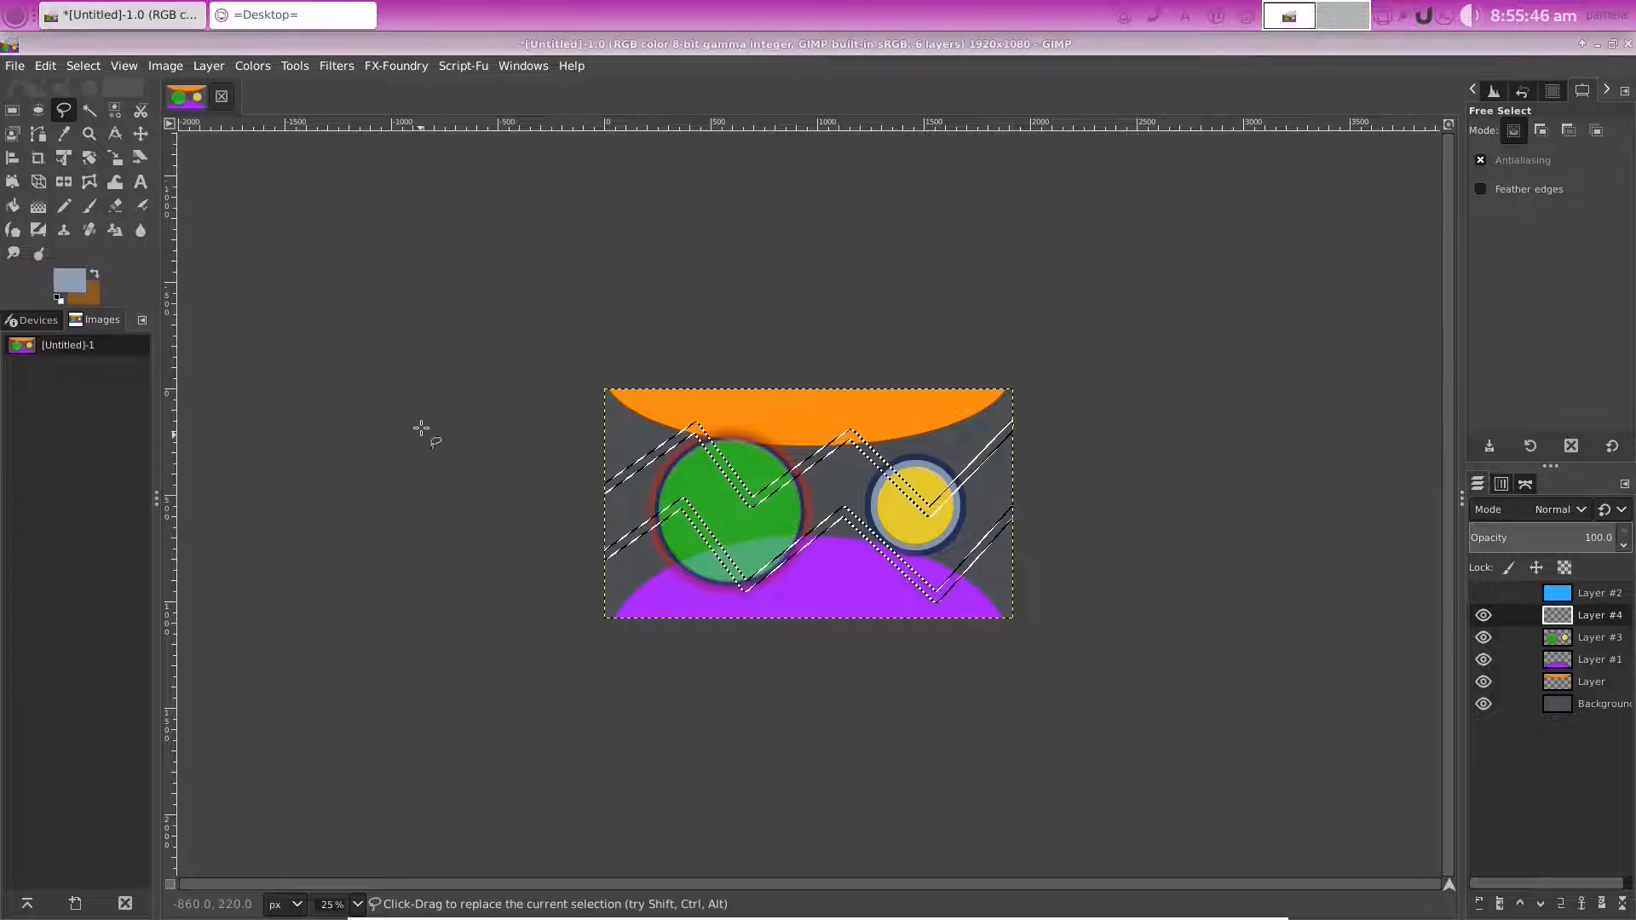
Set the foreground to black and bucket-fill the zigzag border selection on the new layer
click(73, 280)
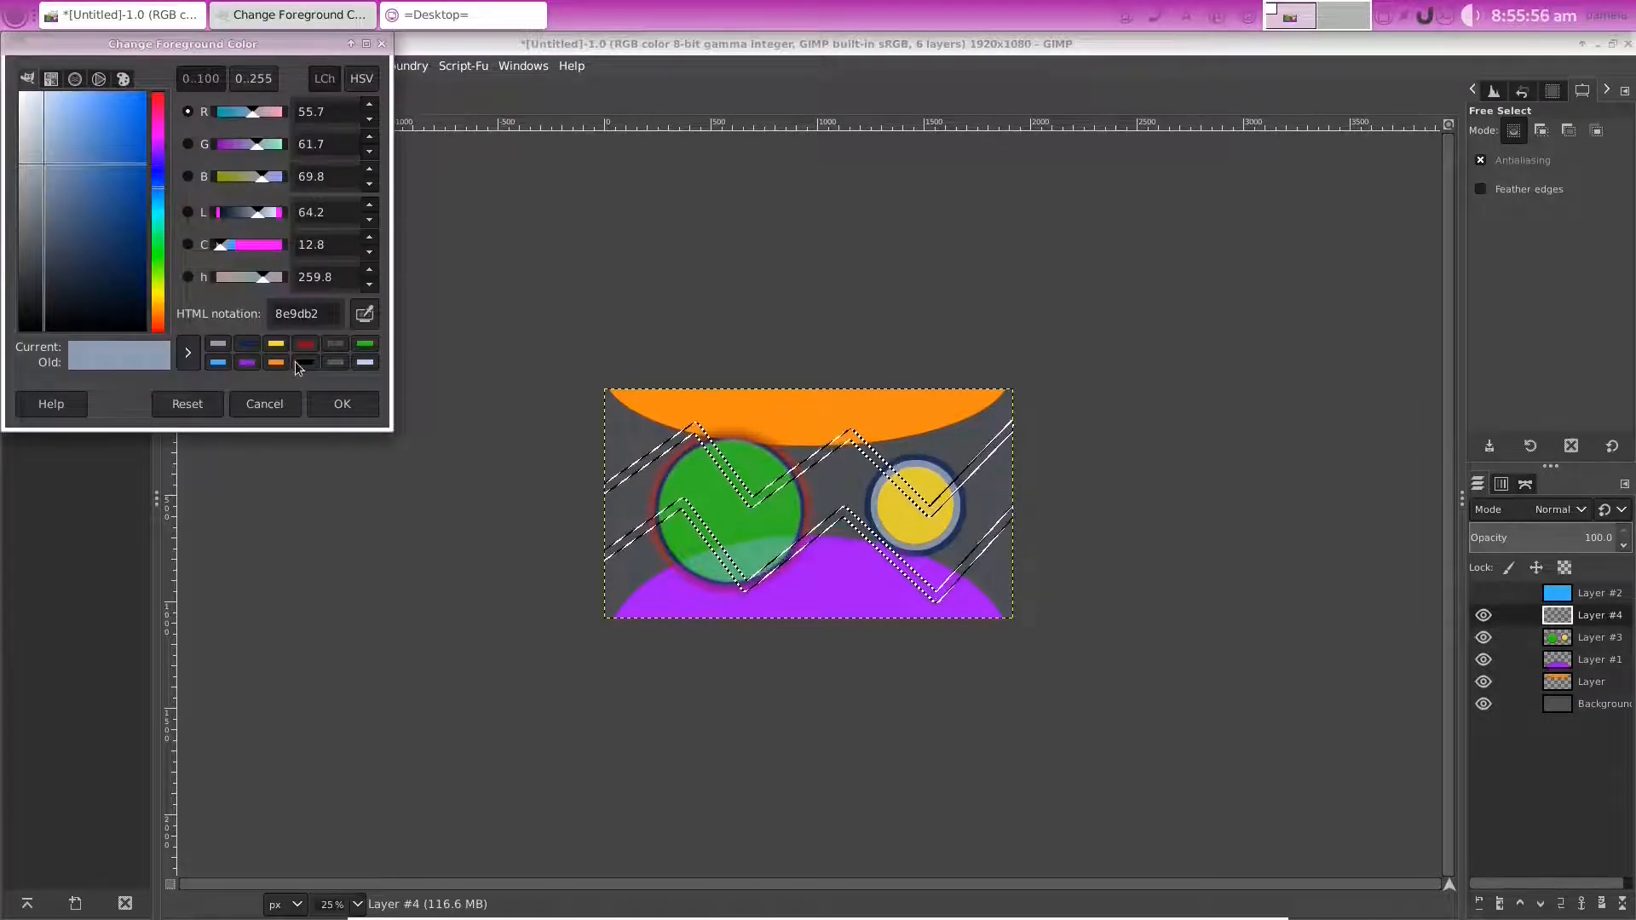
click(264, 404)
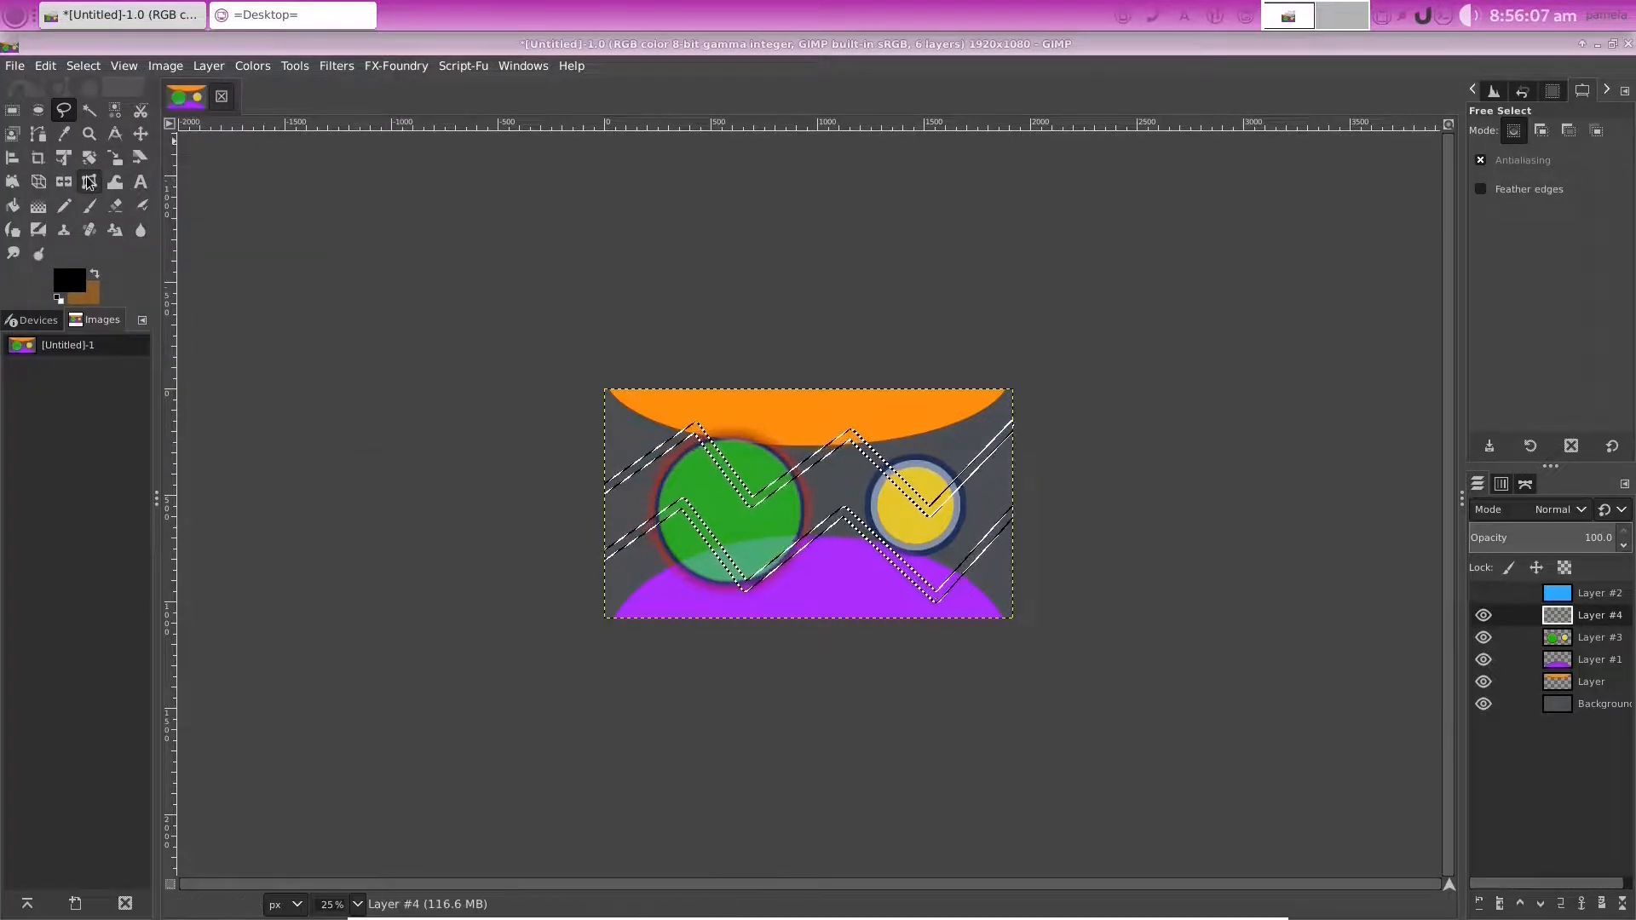
click(13, 206)
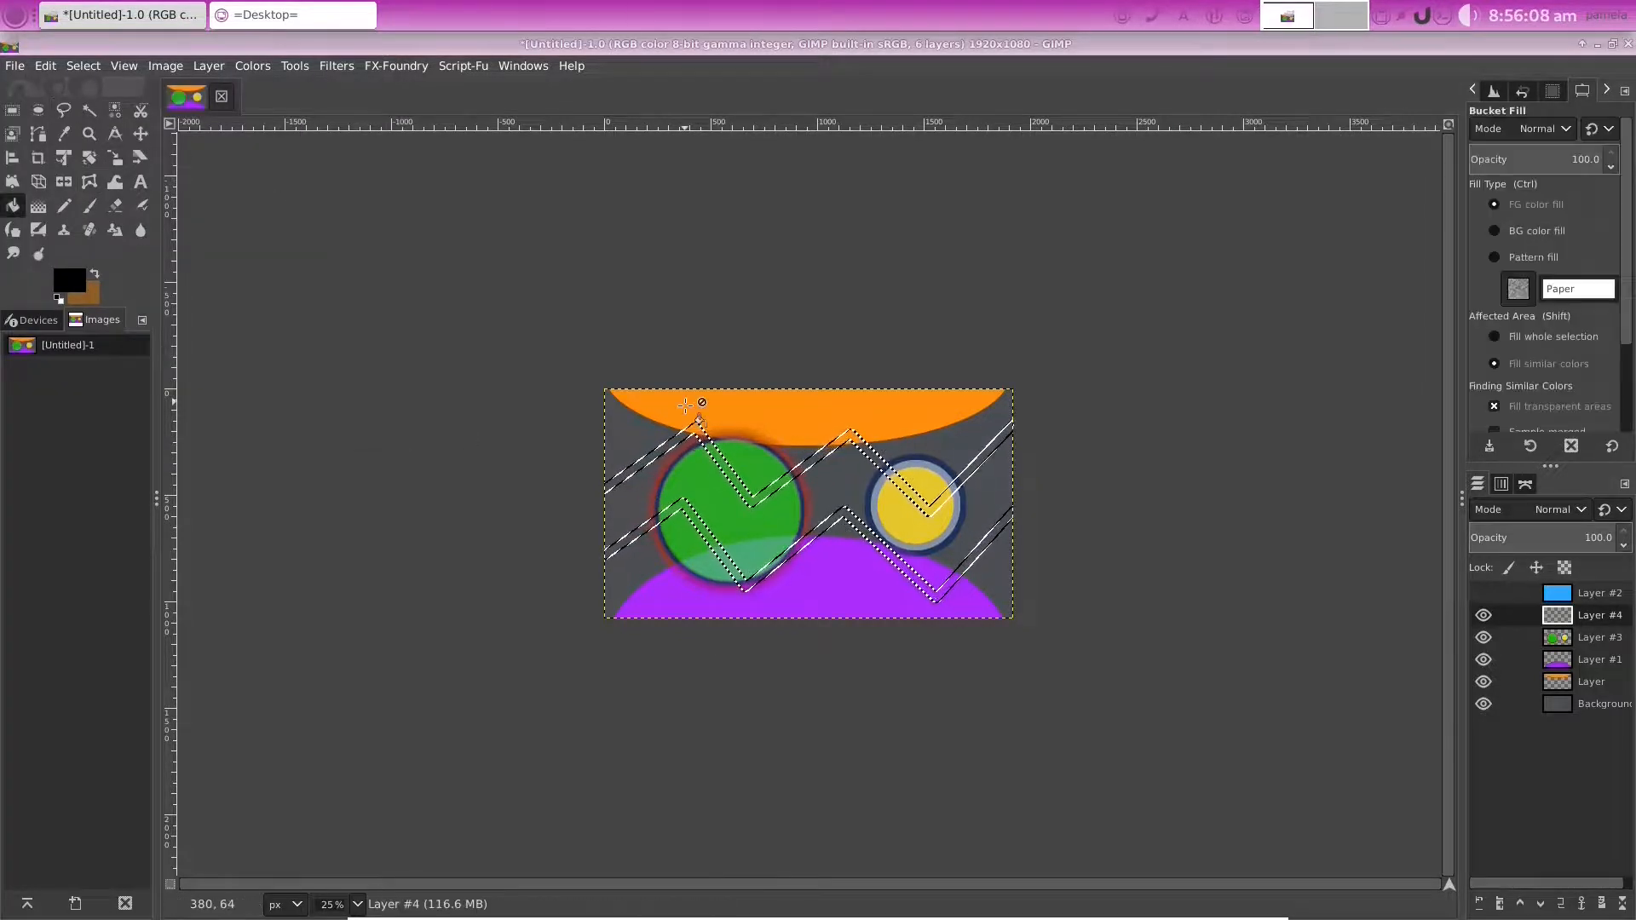
click(685, 406)
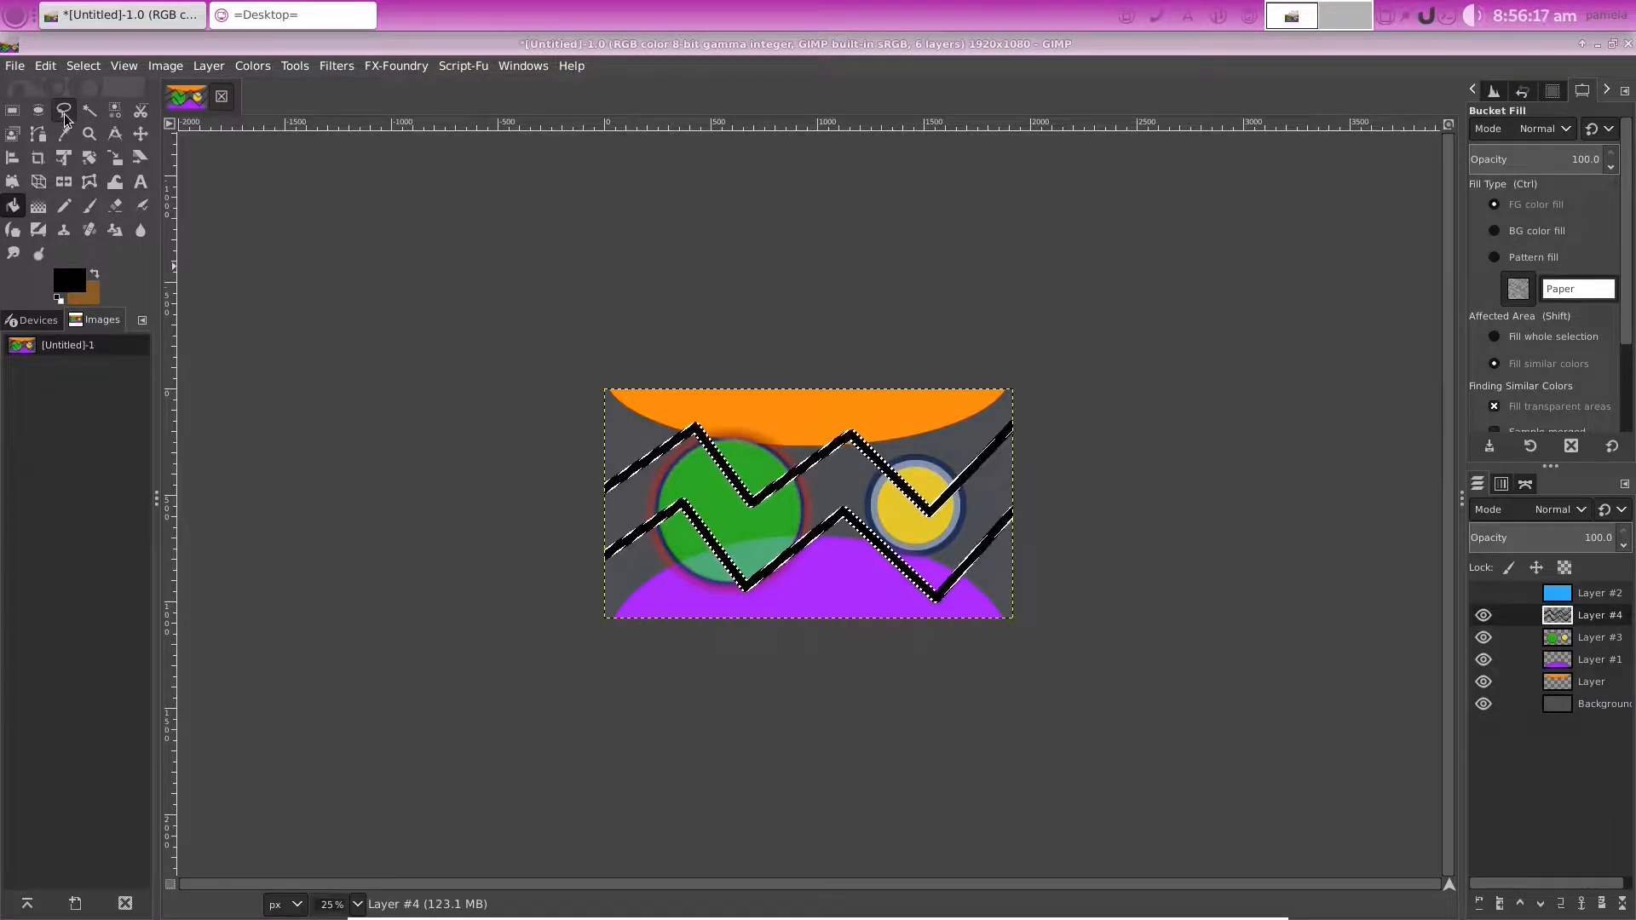
Turn the selection of the black zigzag lines into a smooth border selection of 10 px
click(94, 73)
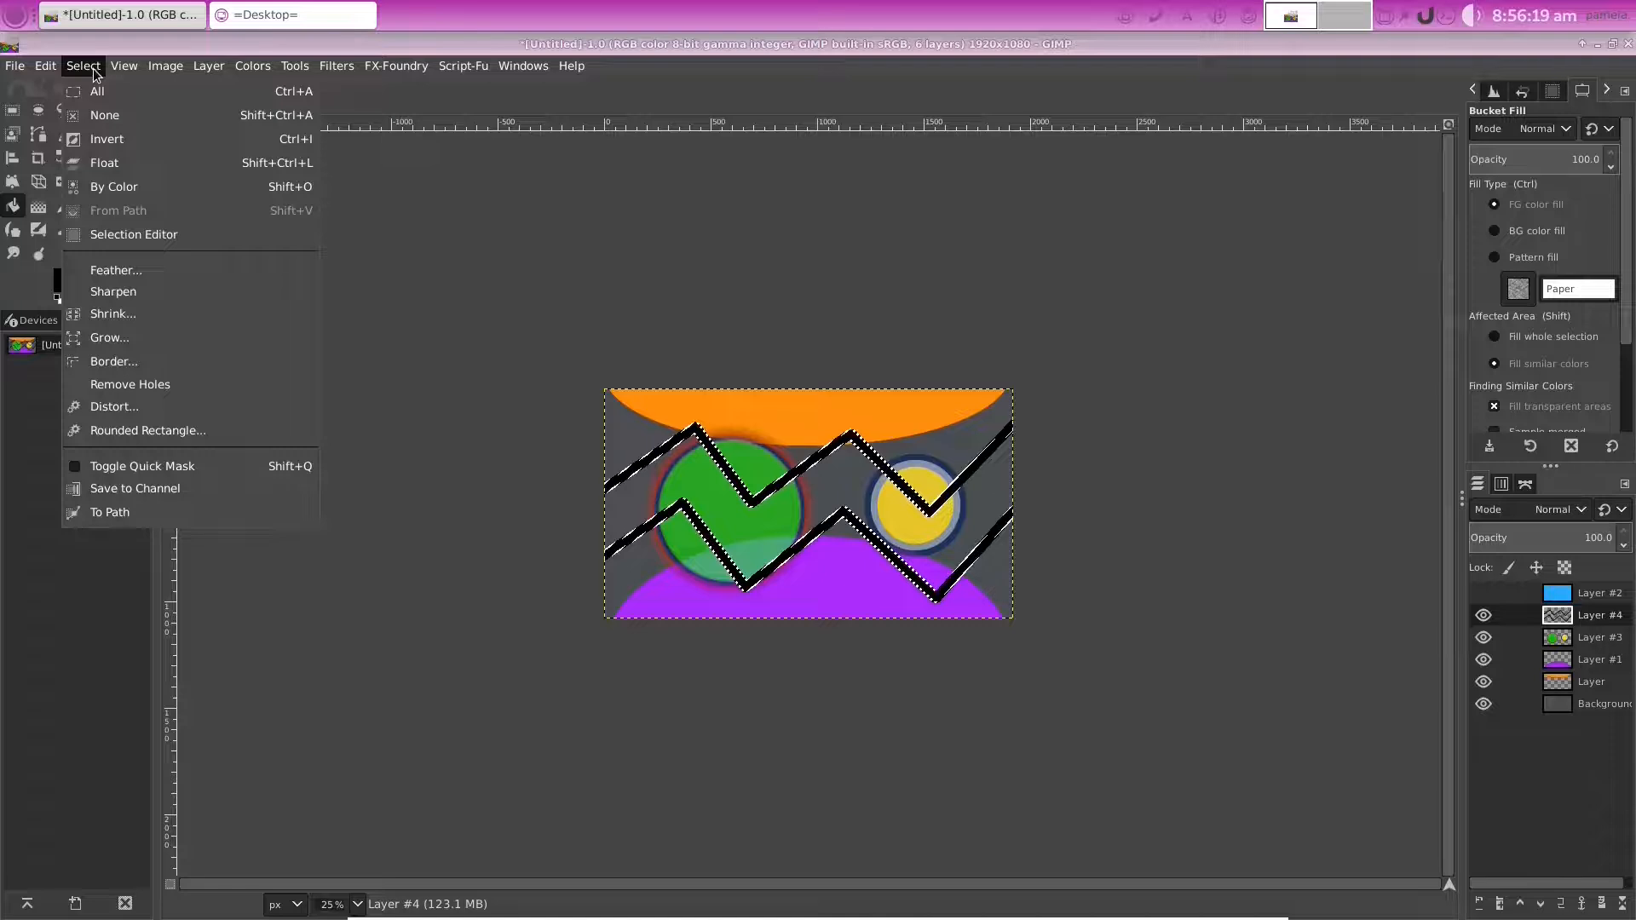
click(119, 359)
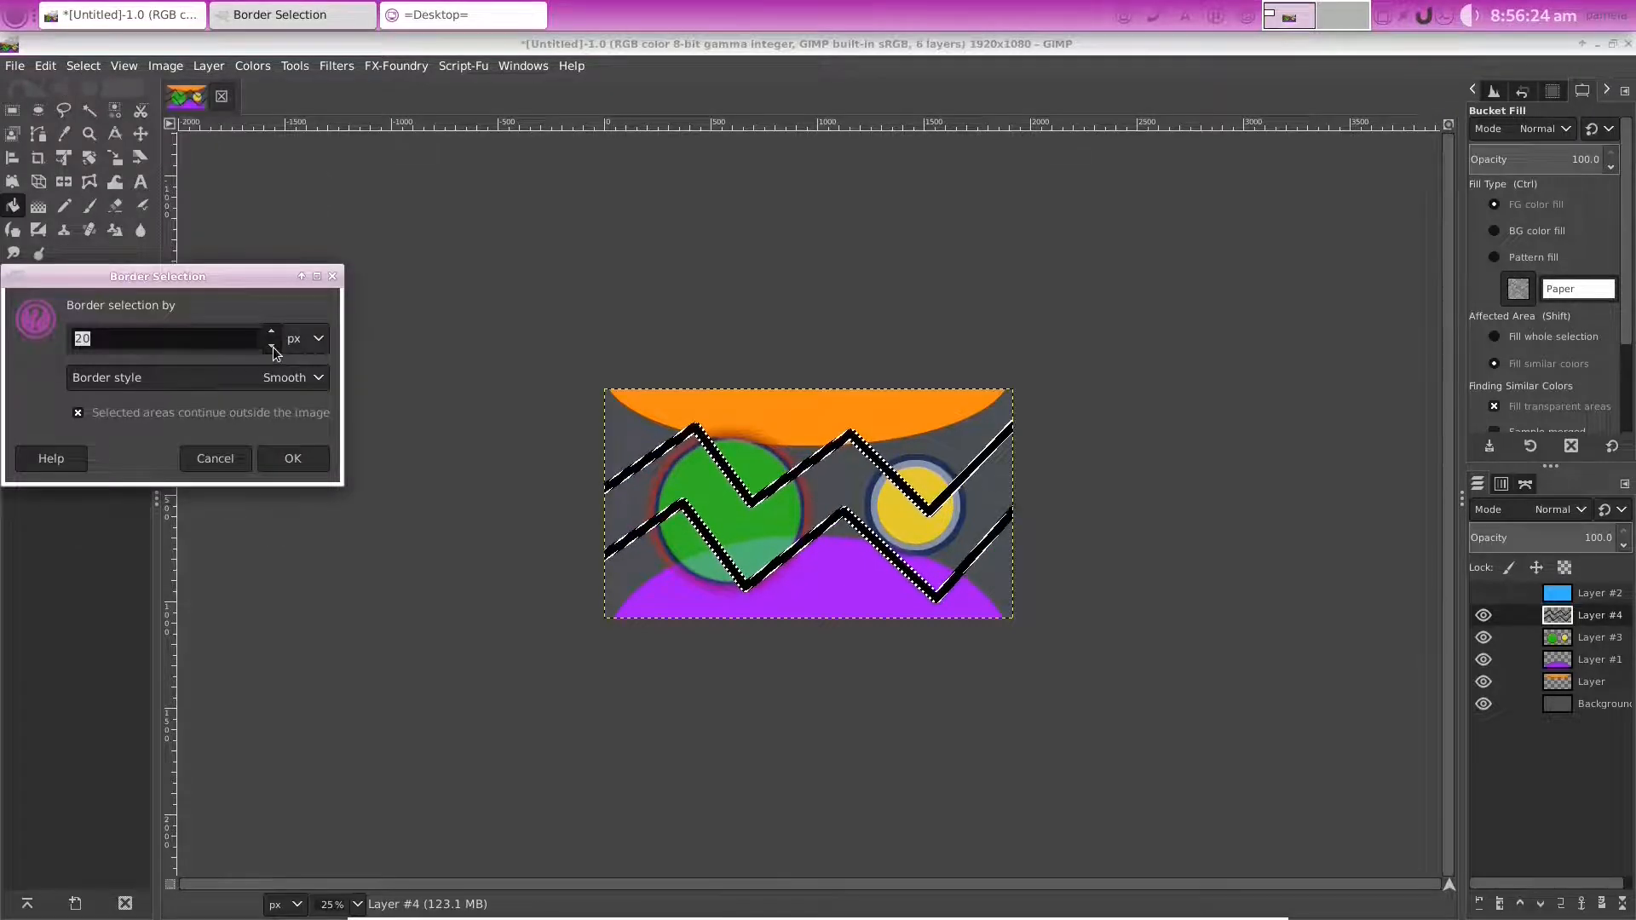
text(10)
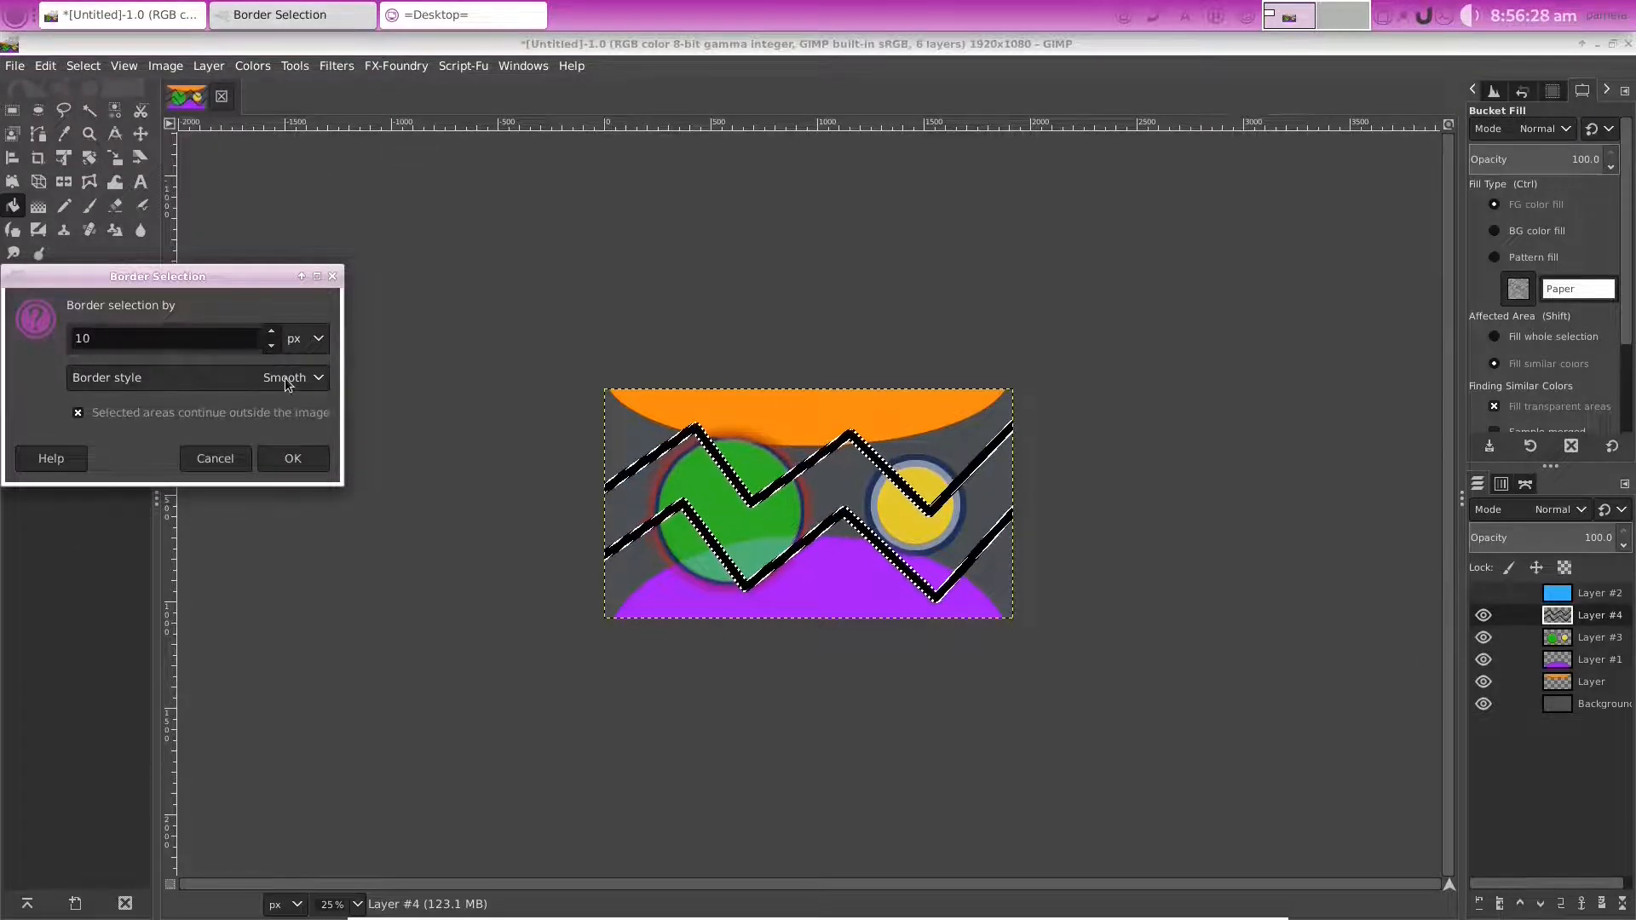
click(293, 460)
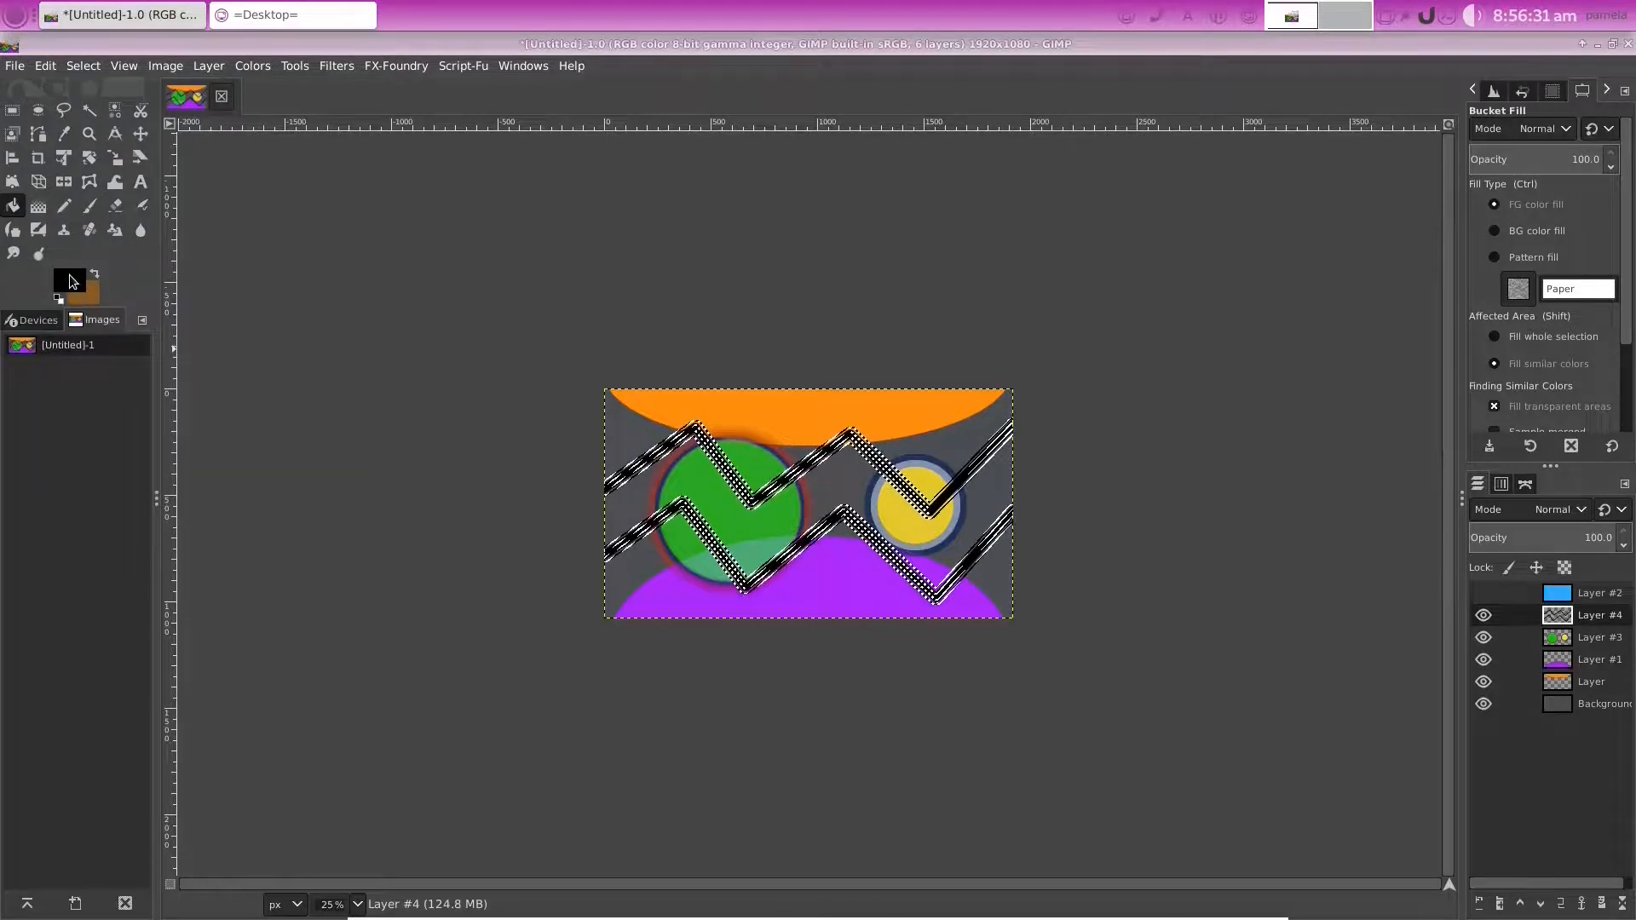
Set the foreground to the previously used dark red and fill the border selection along the edges of both black zigzag lines
click(70, 276)
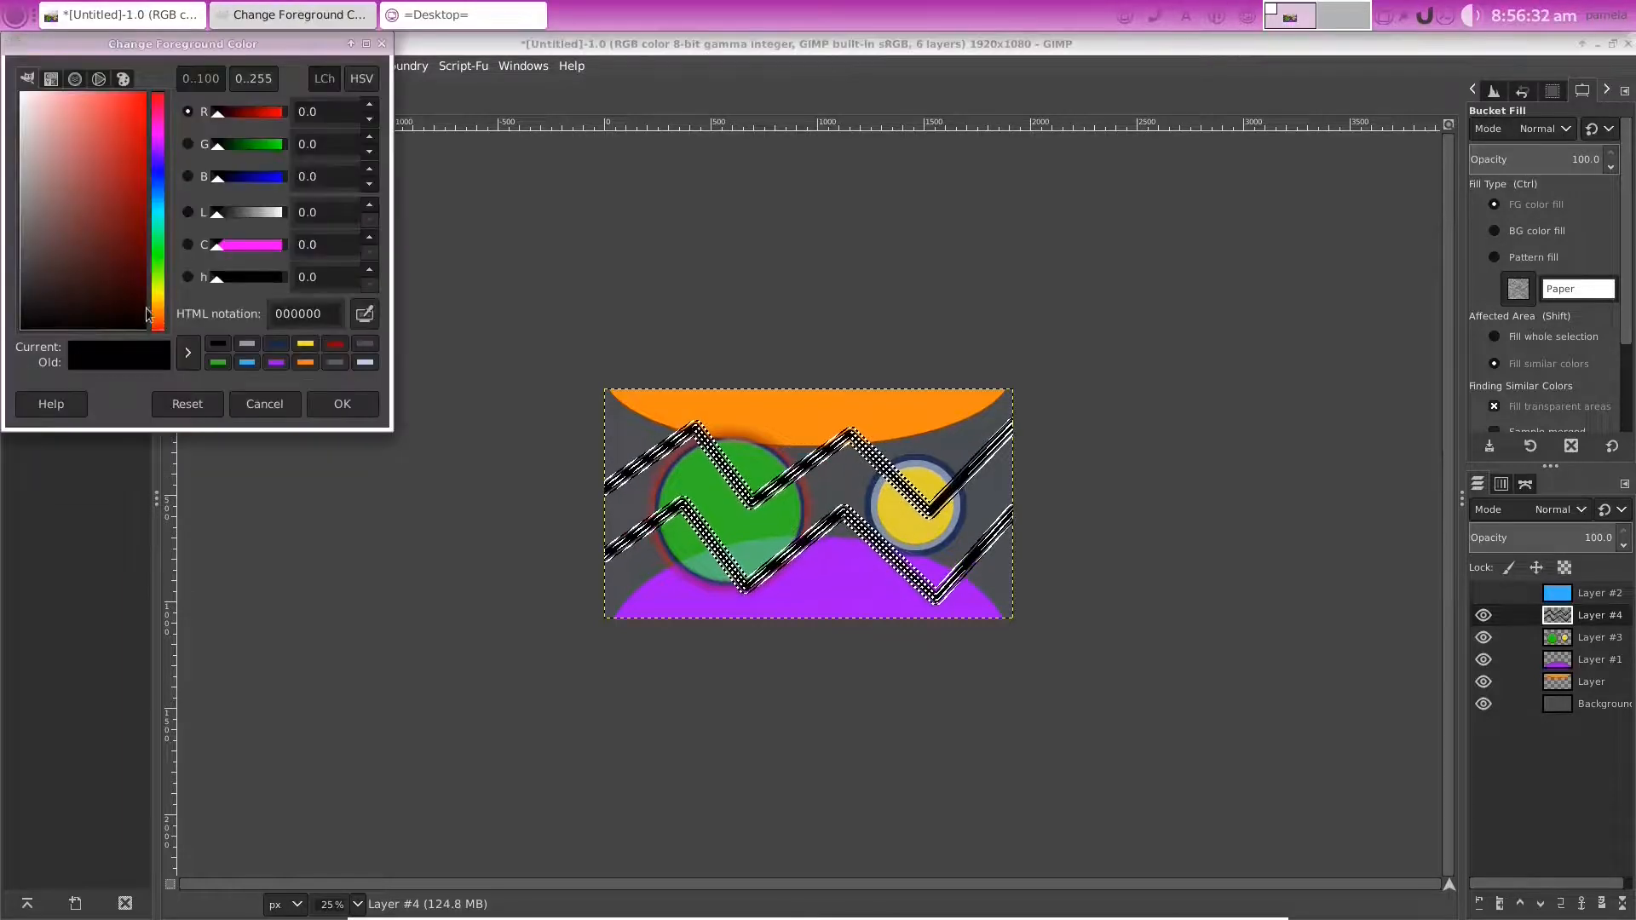
click(337, 345)
click(342, 404)
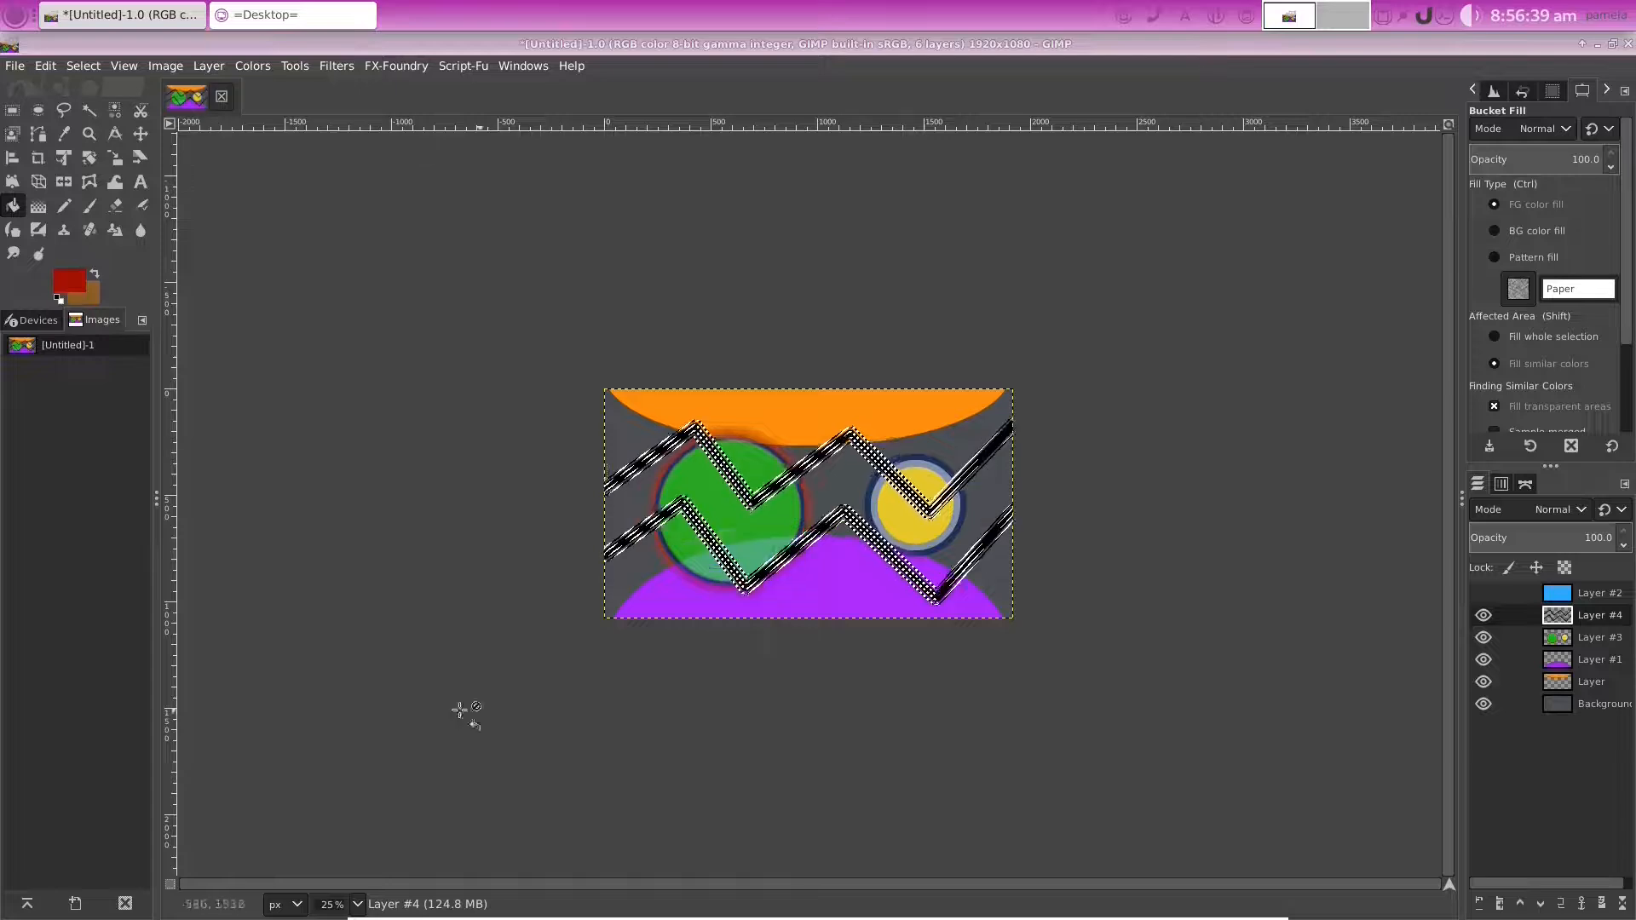
click(356, 903)
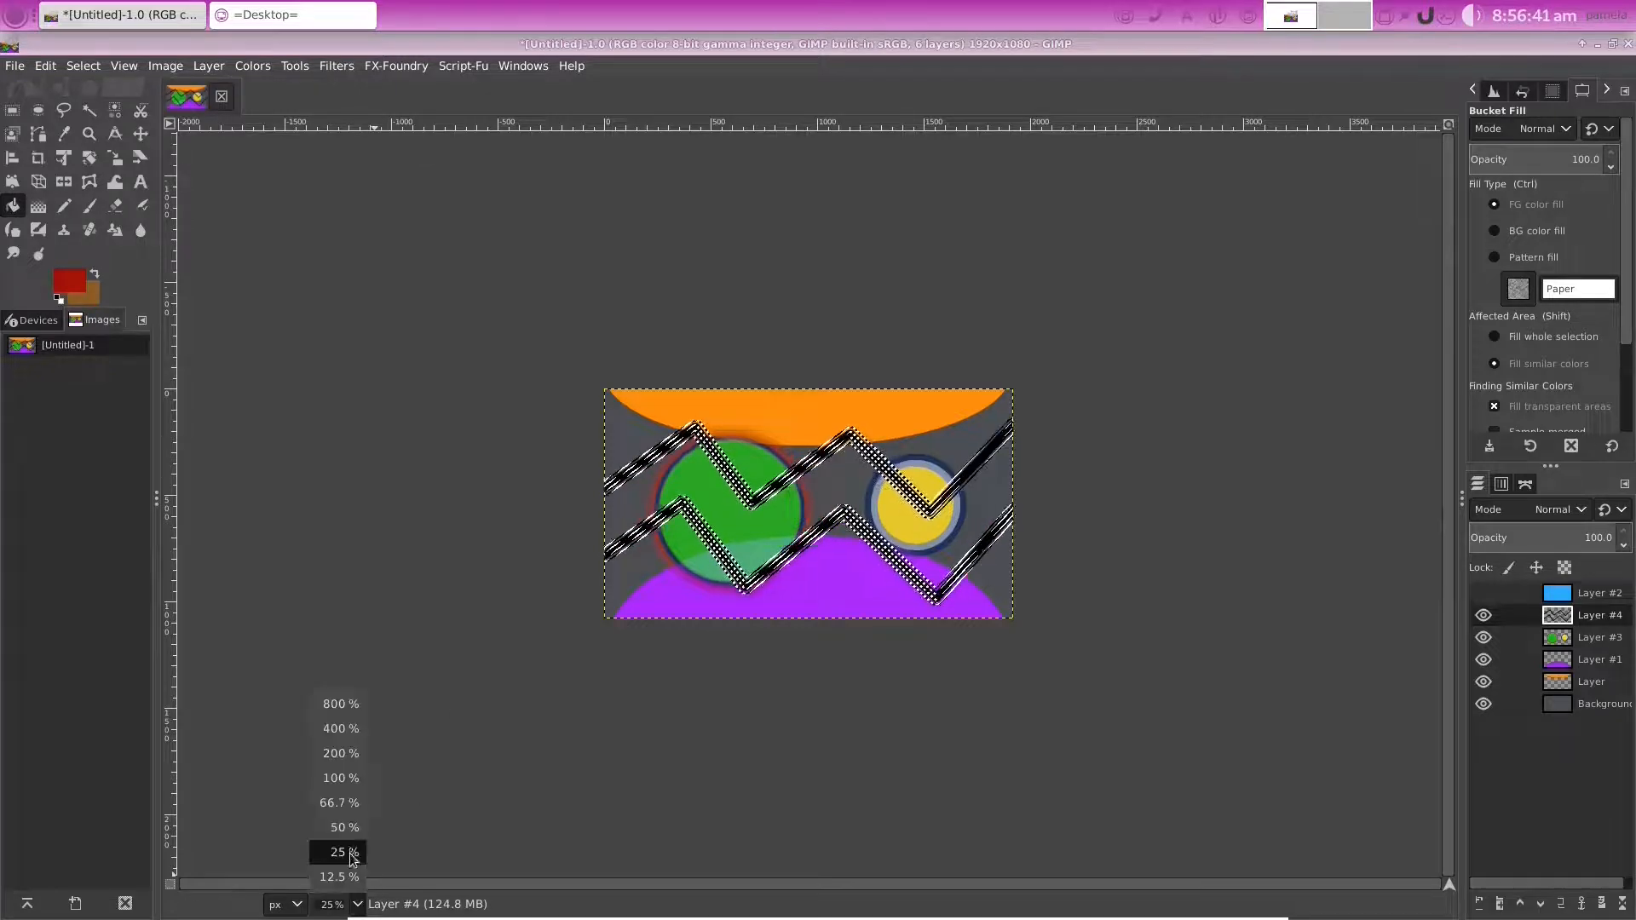
click(338, 802)
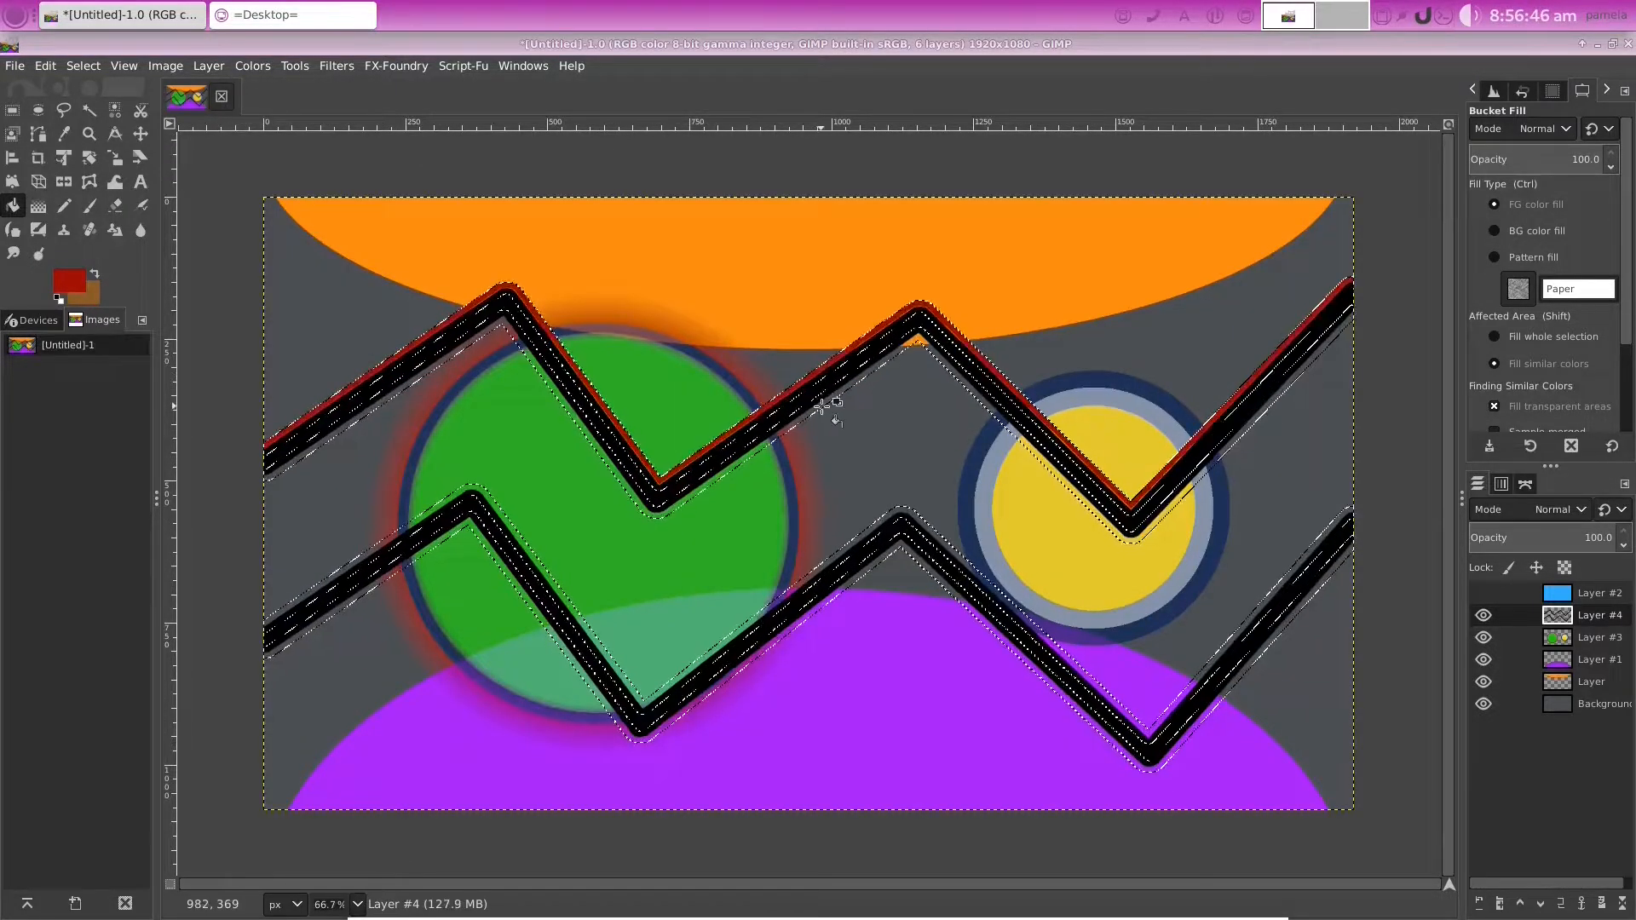
click(821, 400)
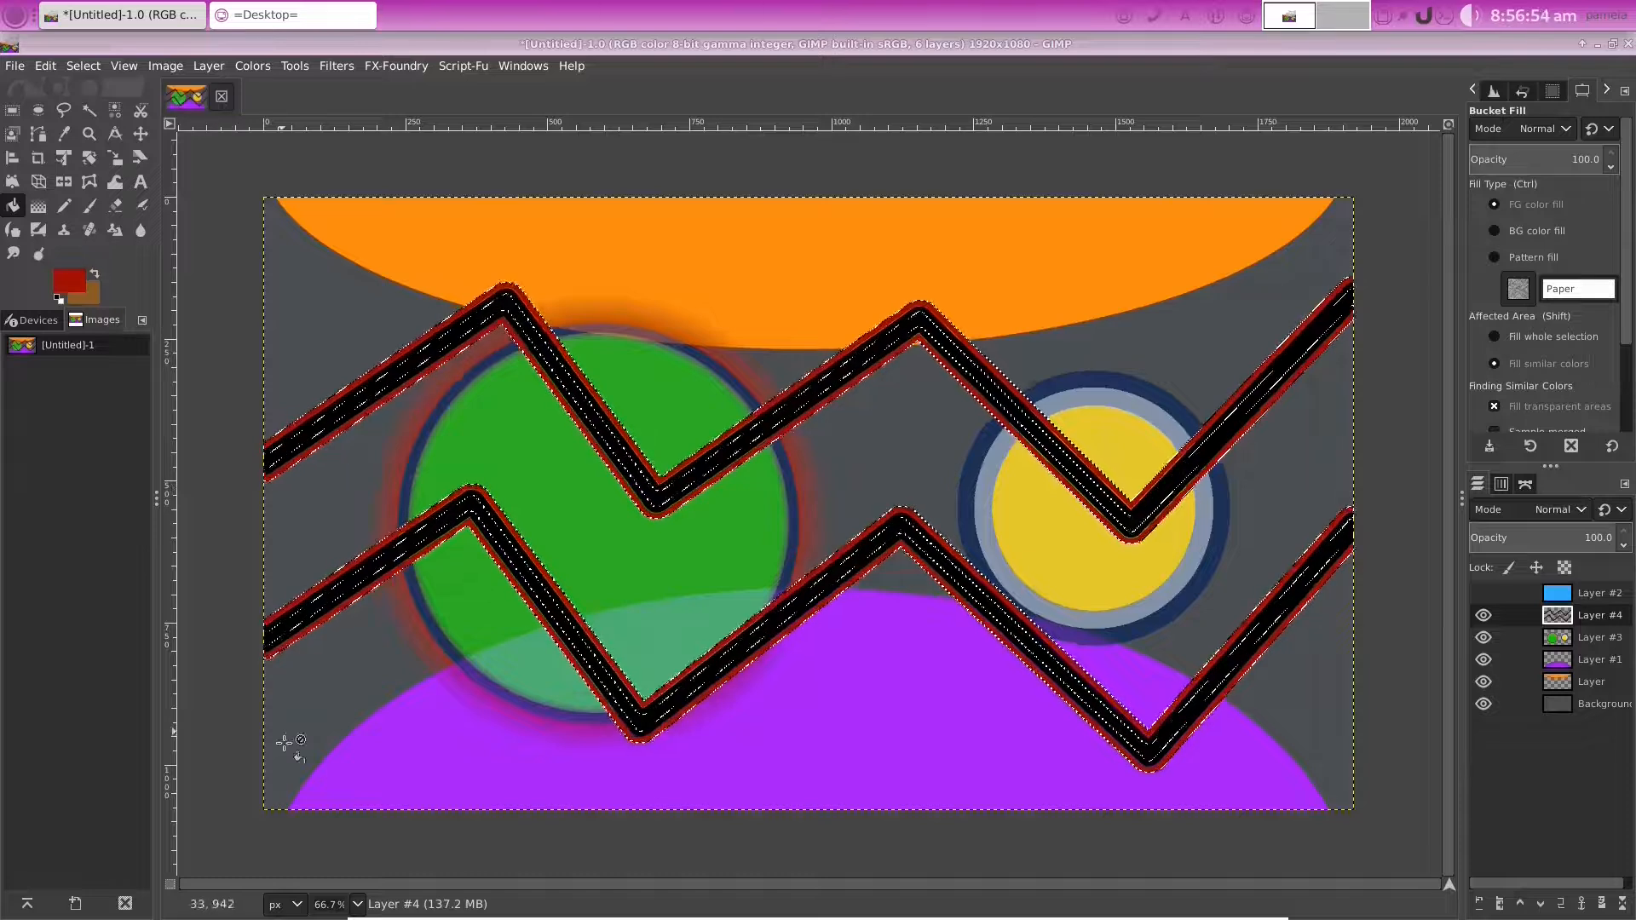
Clear the current selection and fuzzy-select the band enclosed between the two black zigzag lines
click(357, 904)
click(338, 852)
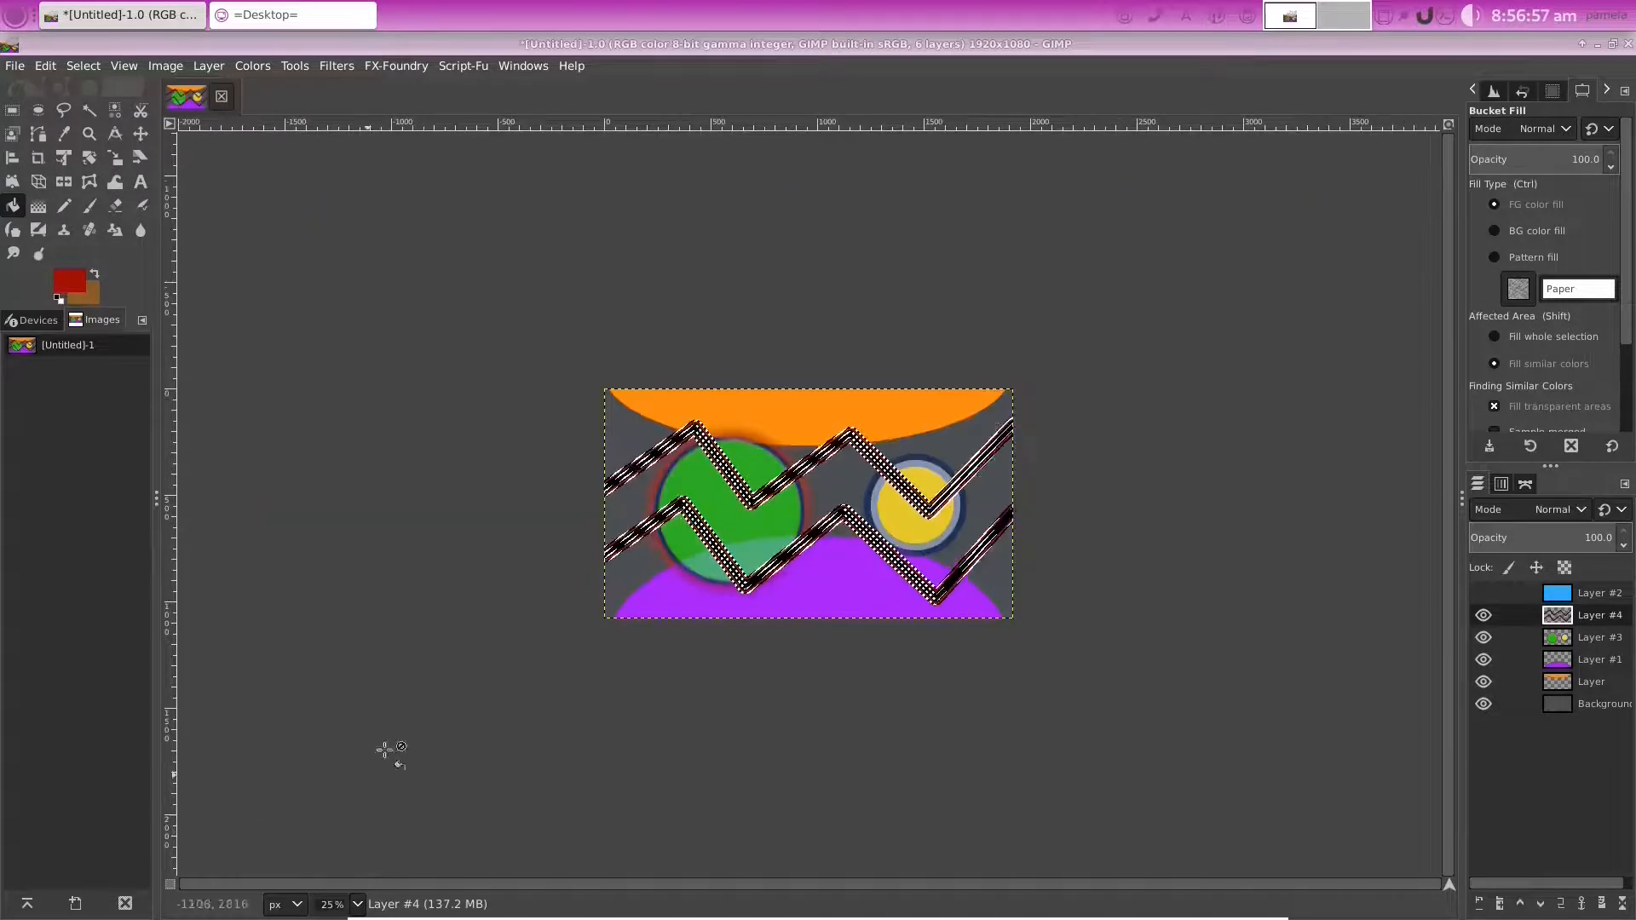
click(83, 67)
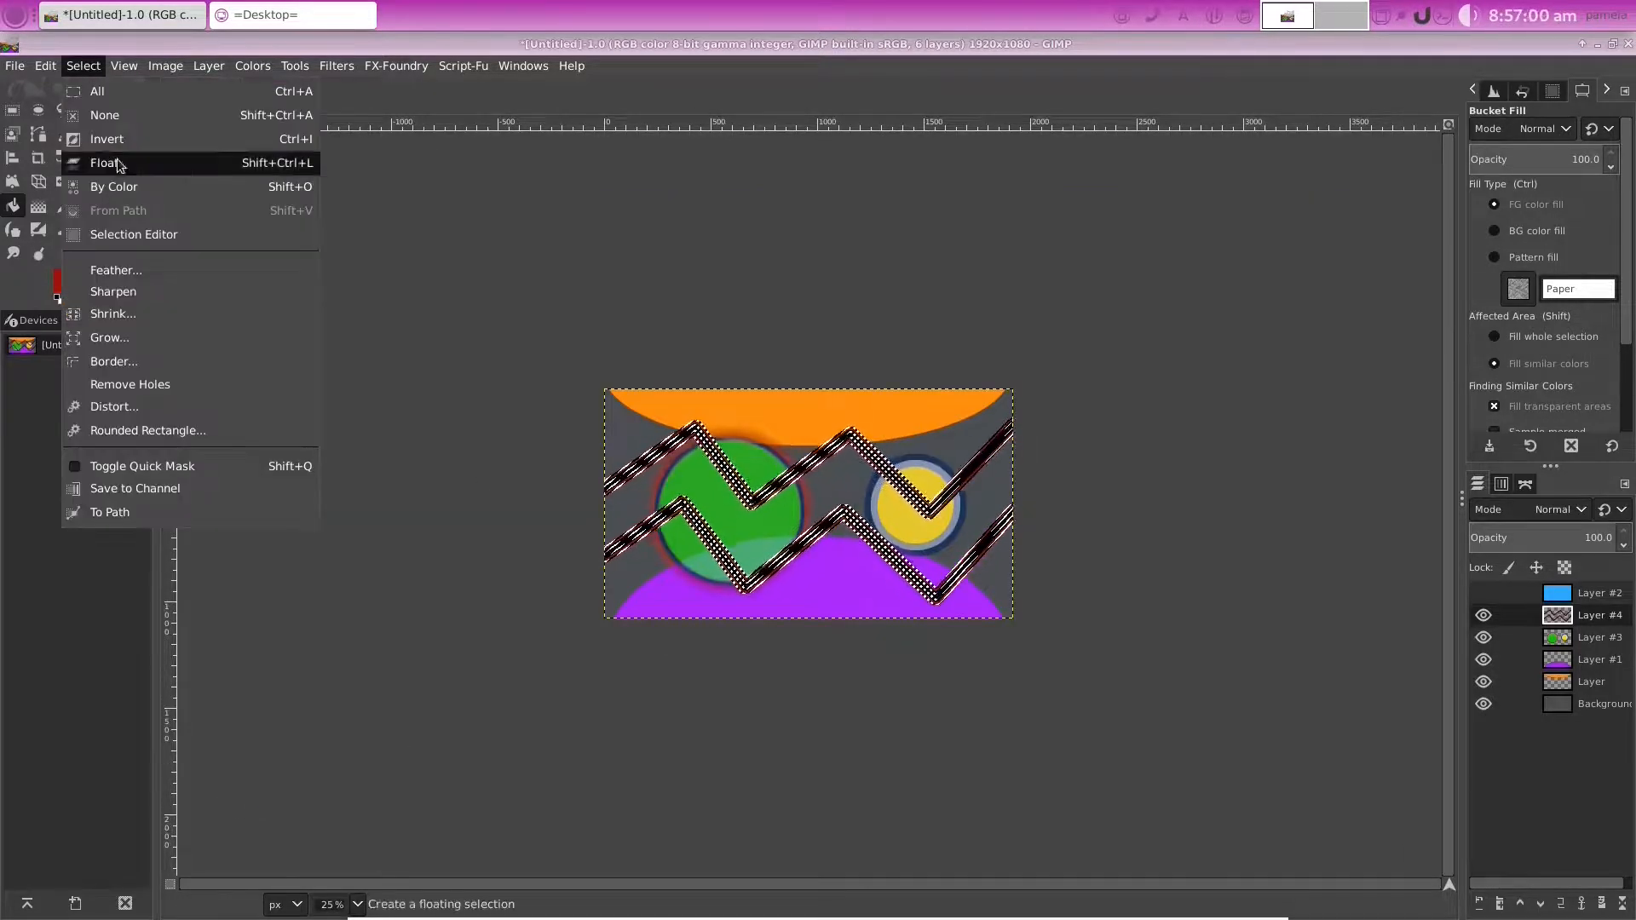
click(105, 114)
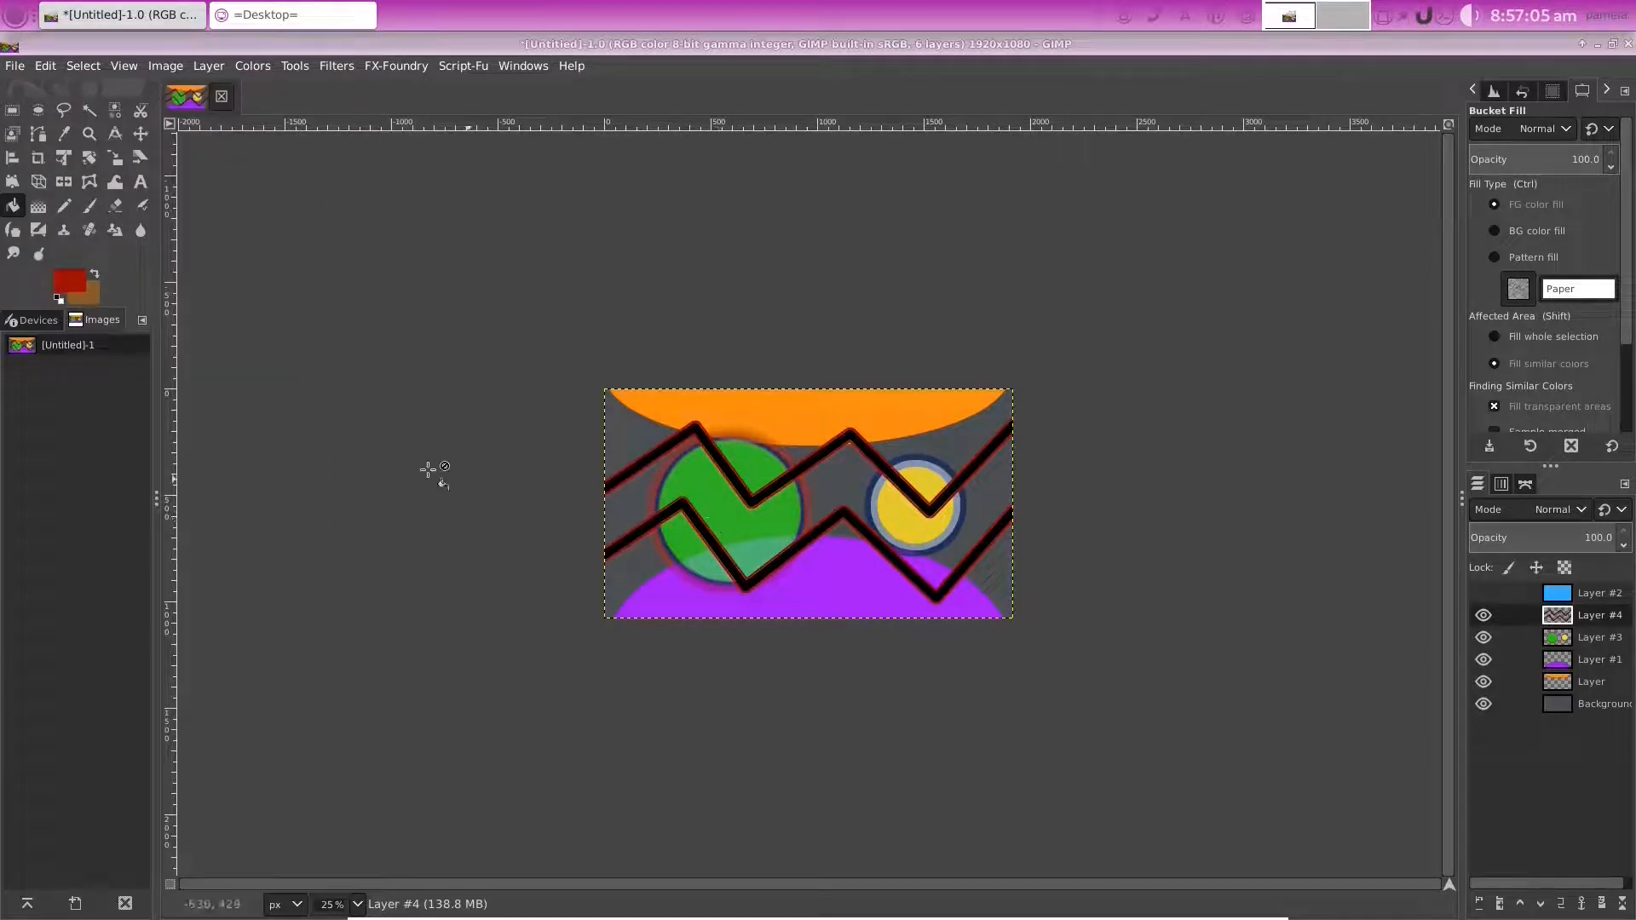
key(u)
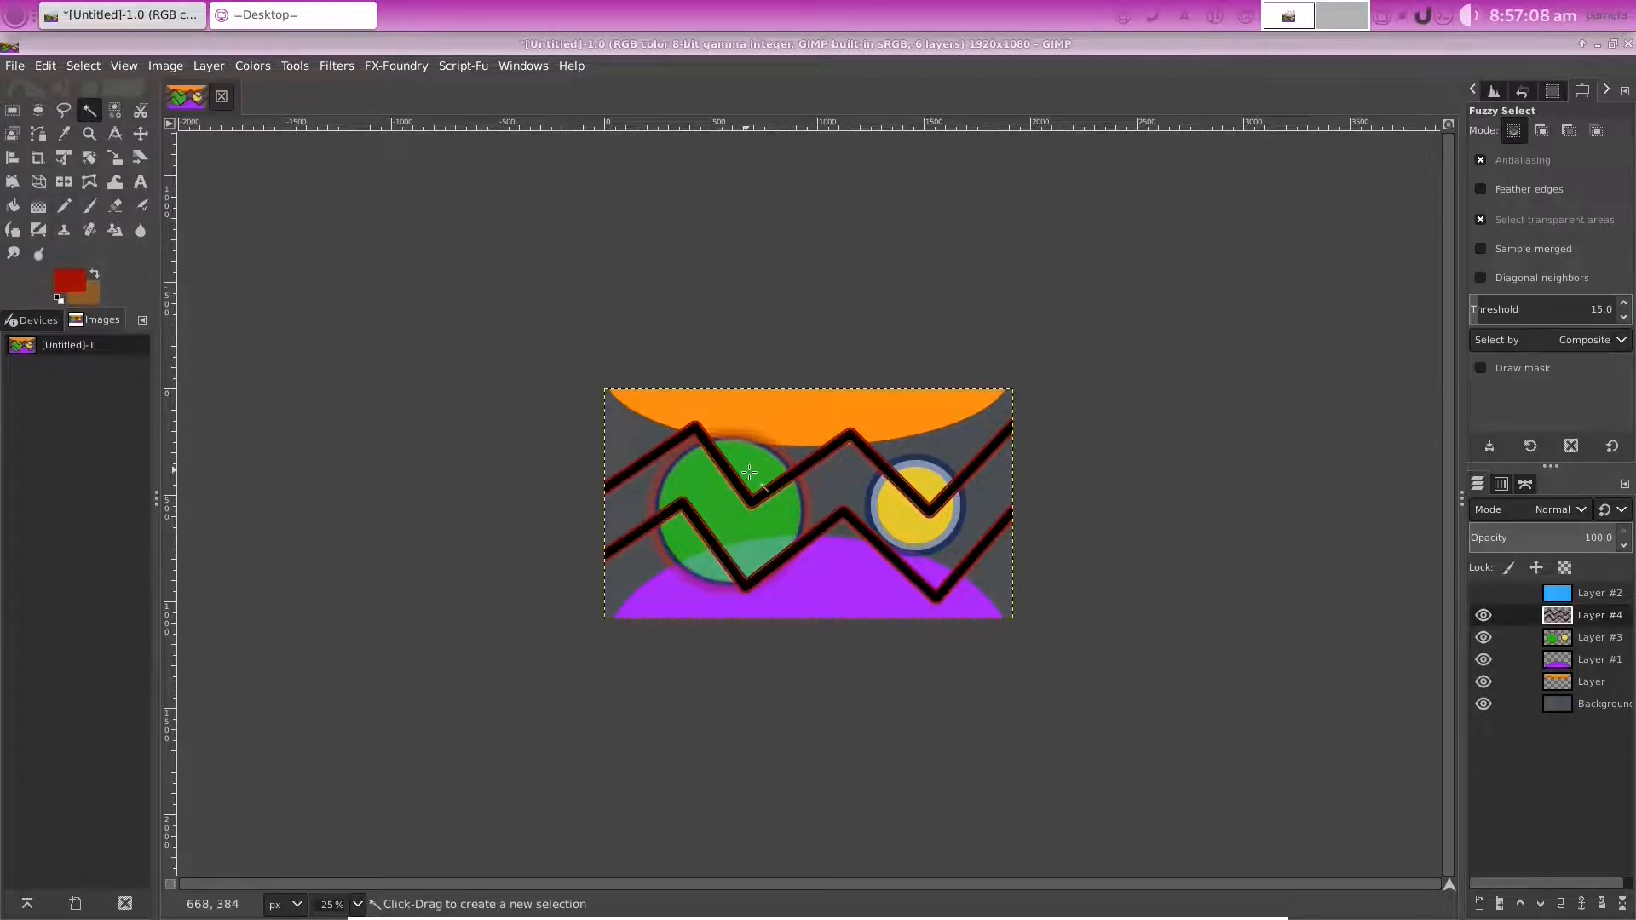
click(671, 468)
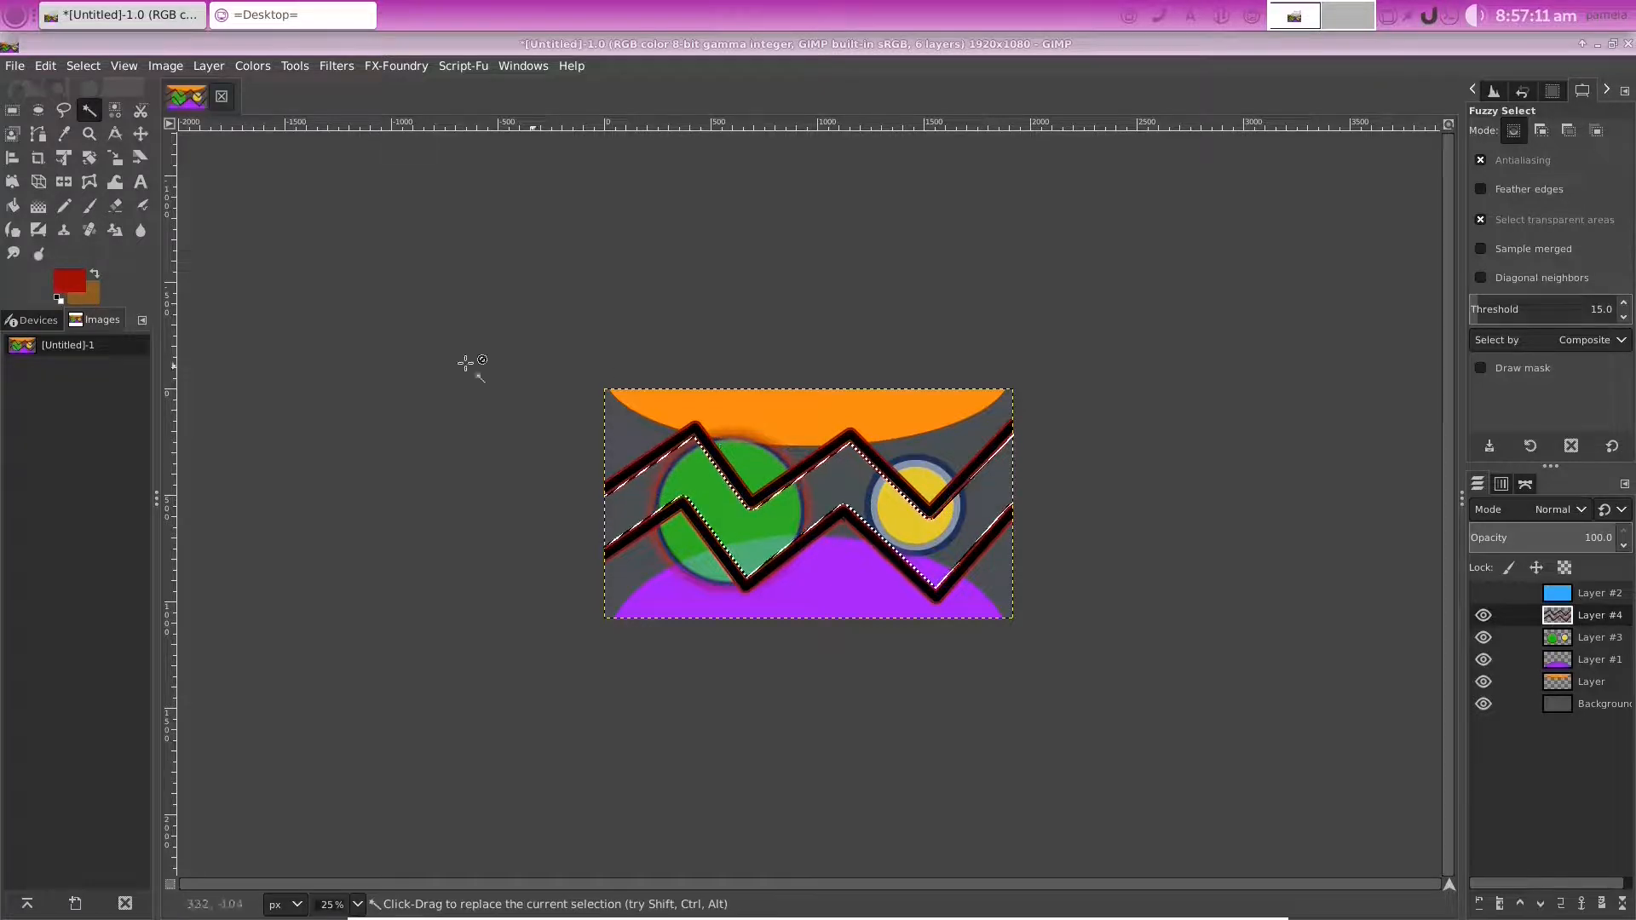
Fill the selected zigzag band with the previously used dark navy 041b39 and set its layer's opacity to 90
click(59, 282)
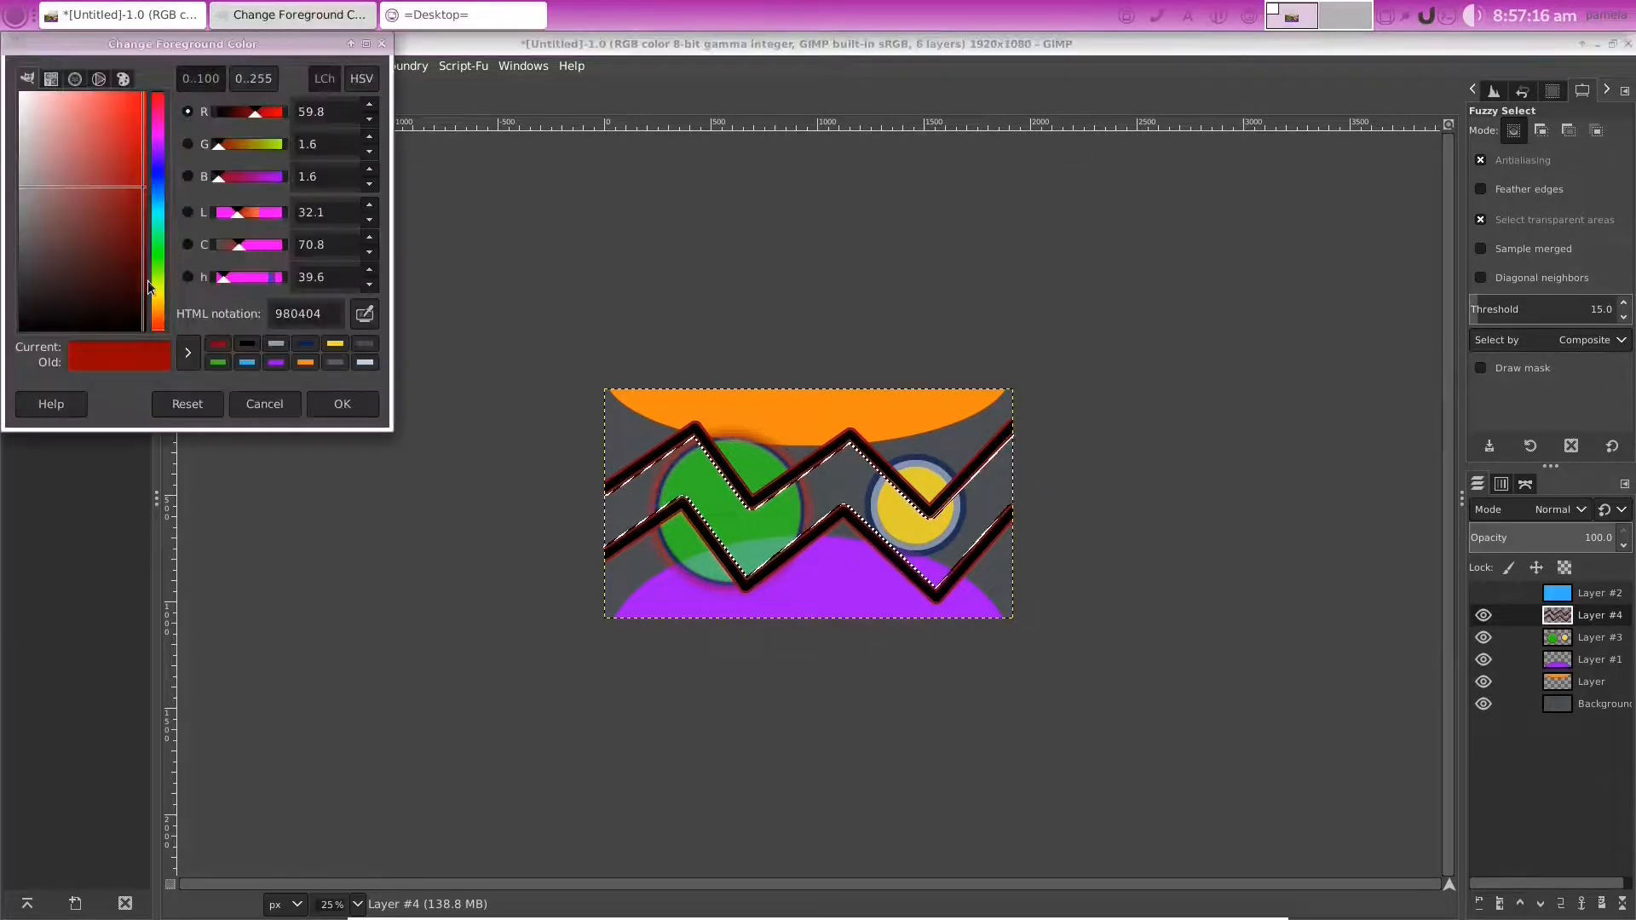
click(305, 345)
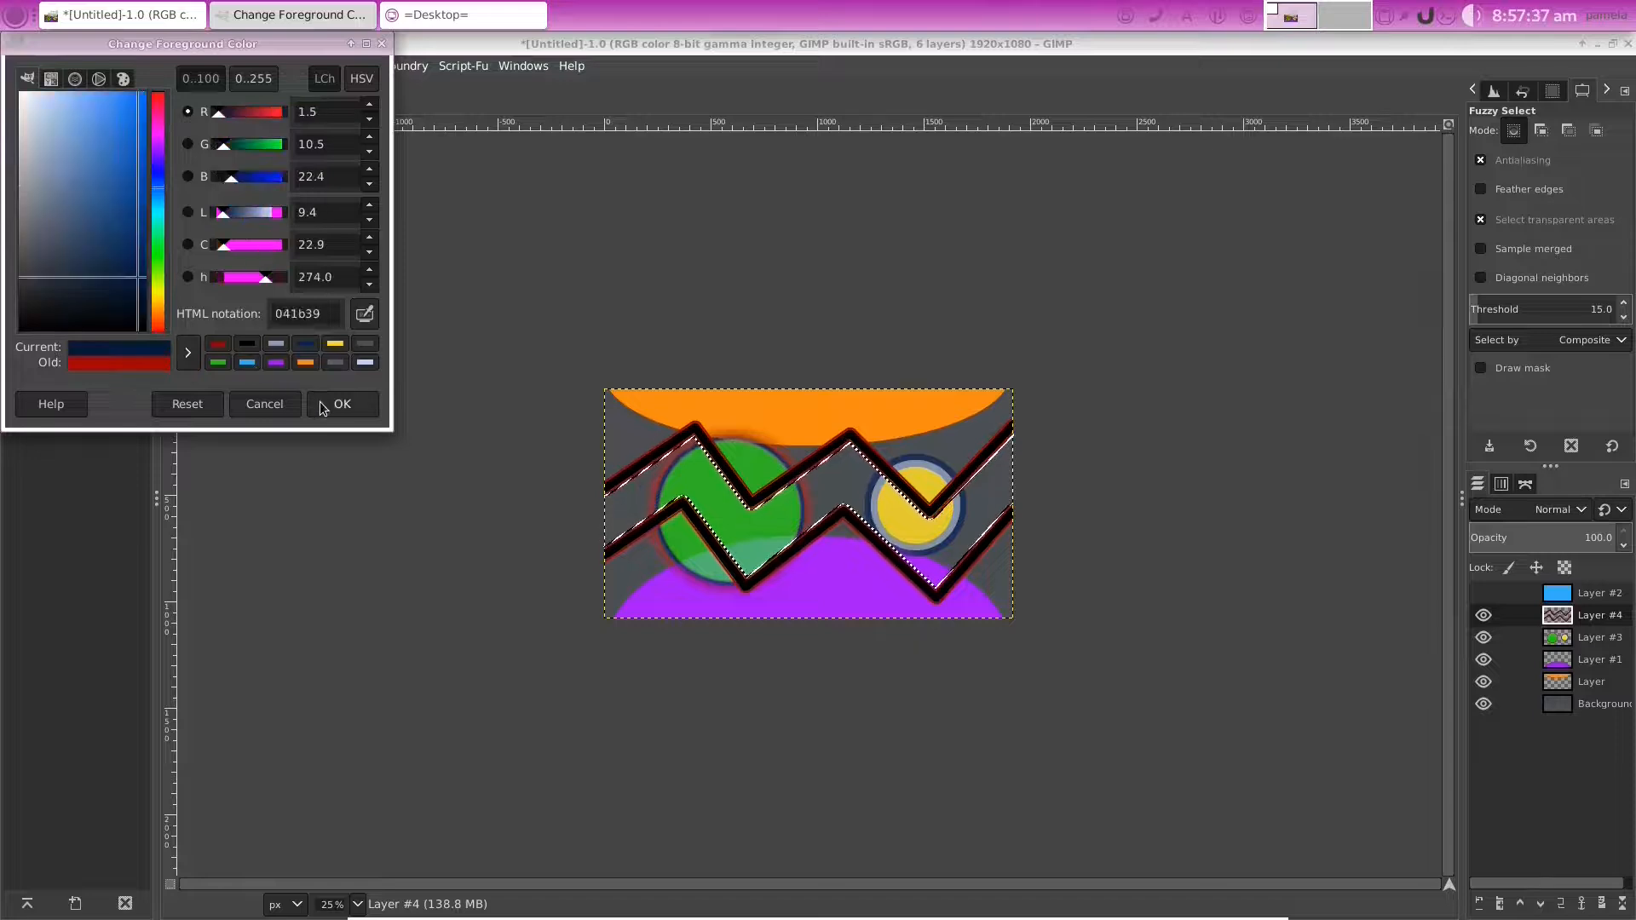
click(326, 406)
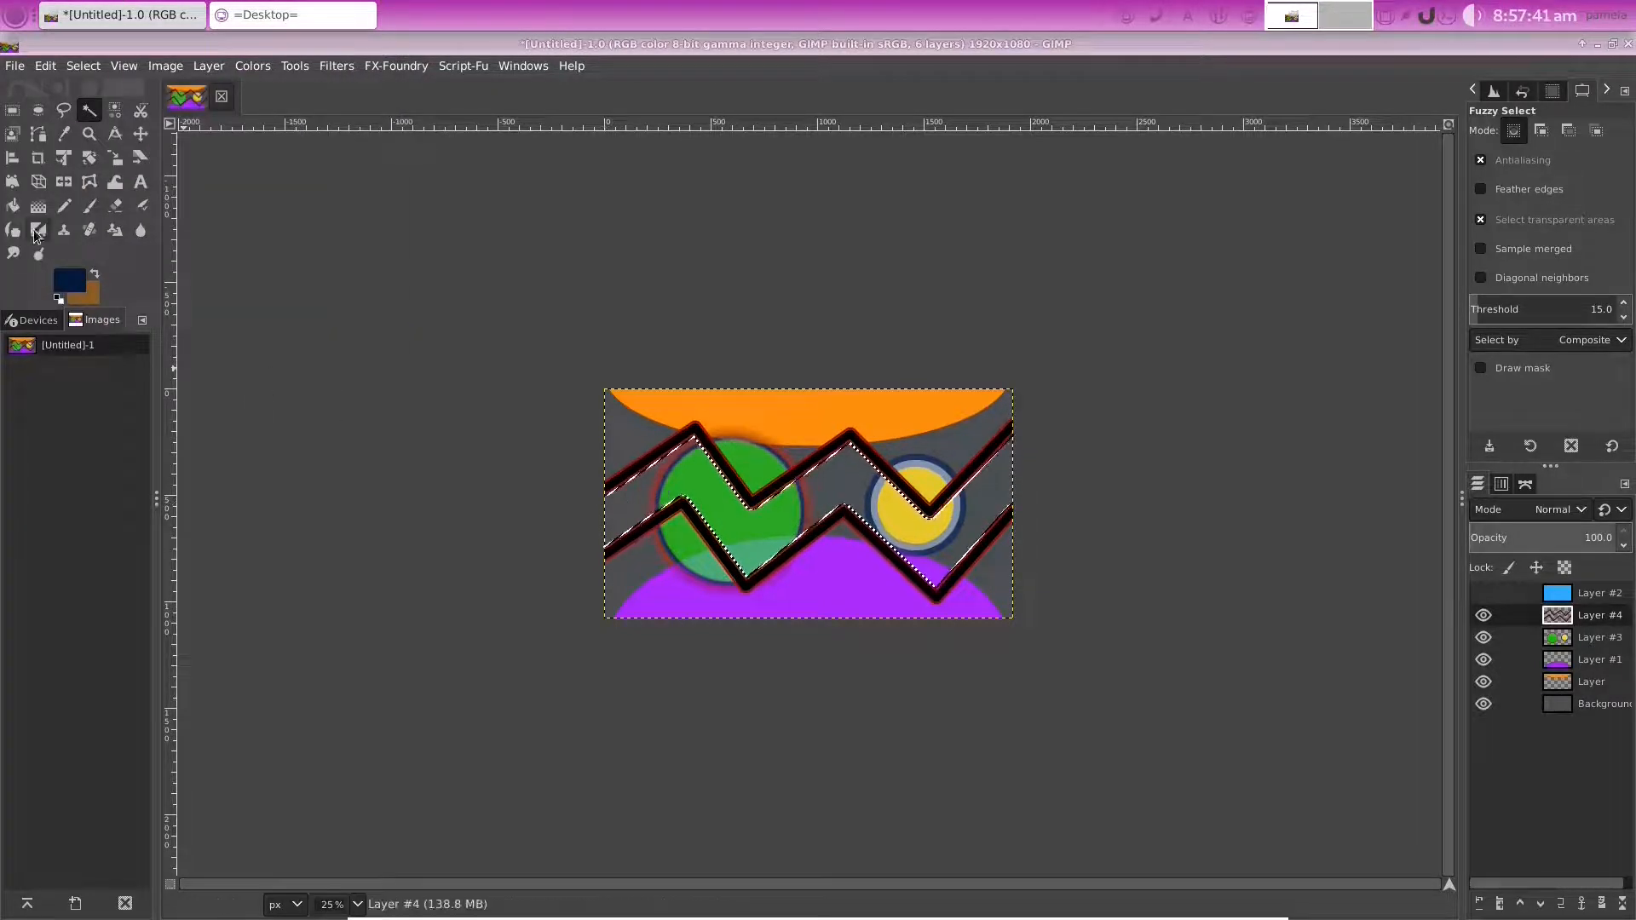
key(shift+b)
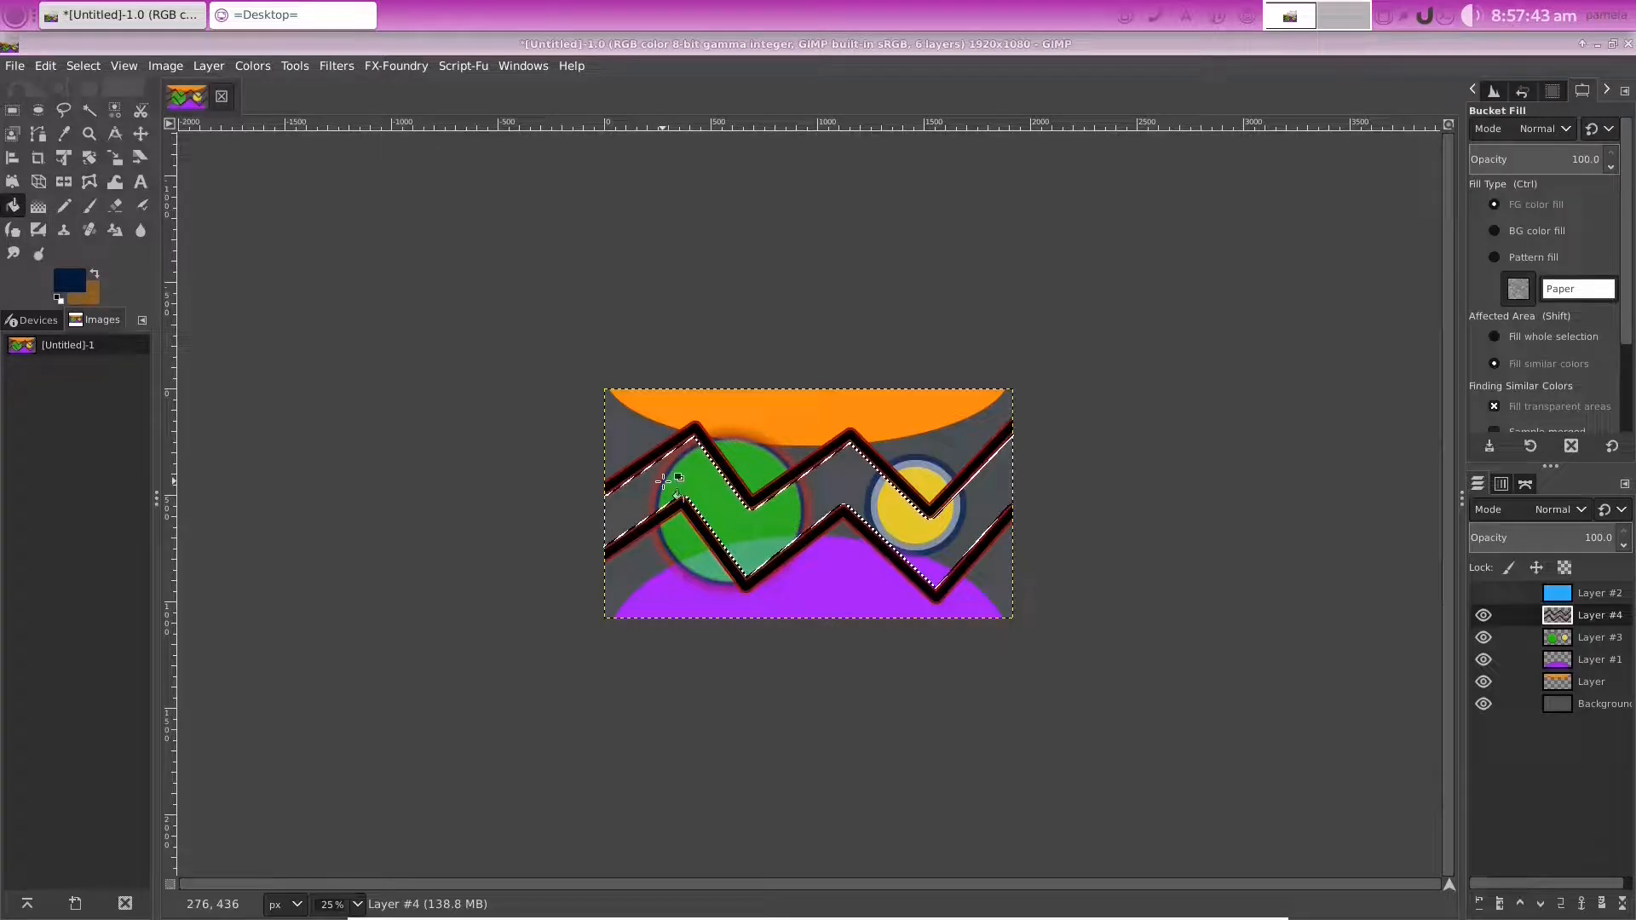
click(663, 482)
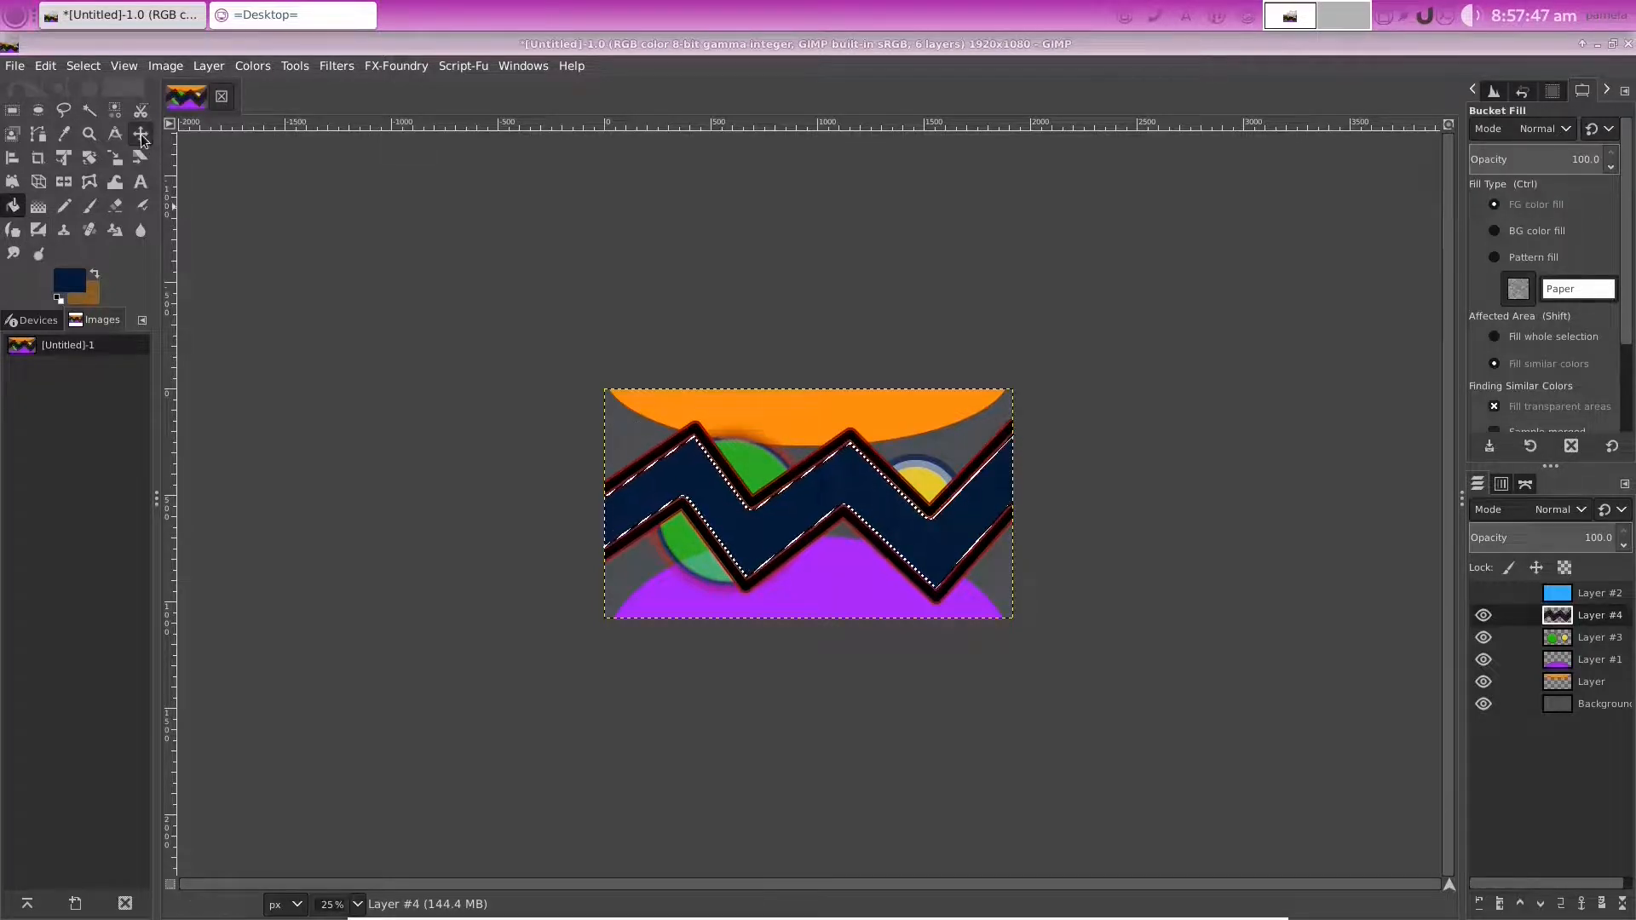
key(m)
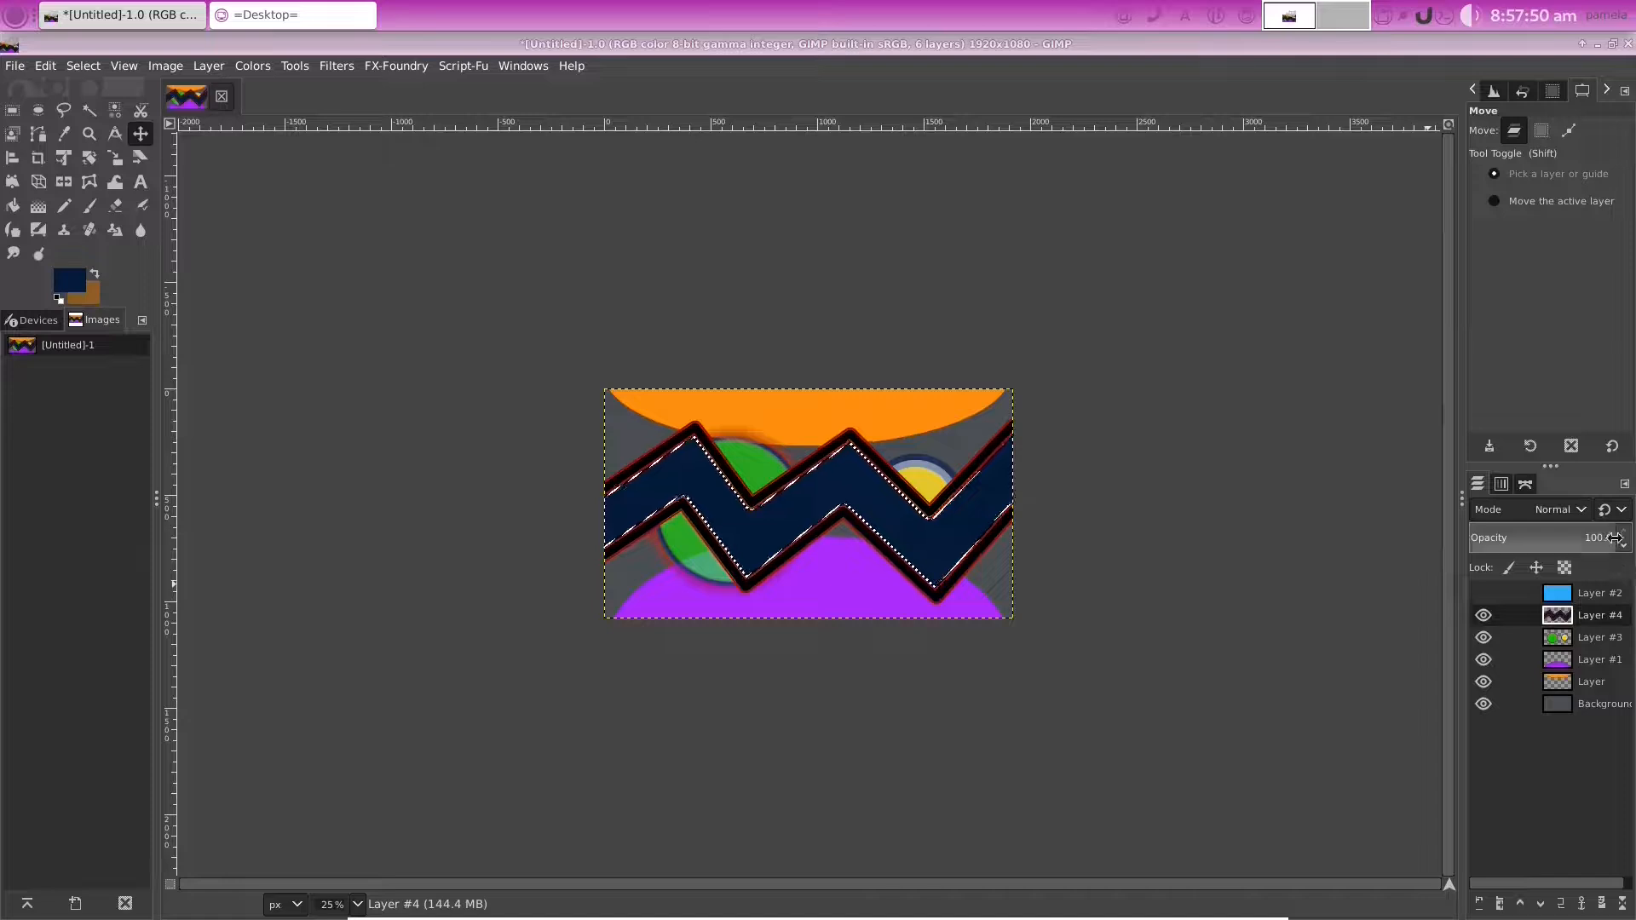
drag(1615, 537, 1238, 557)
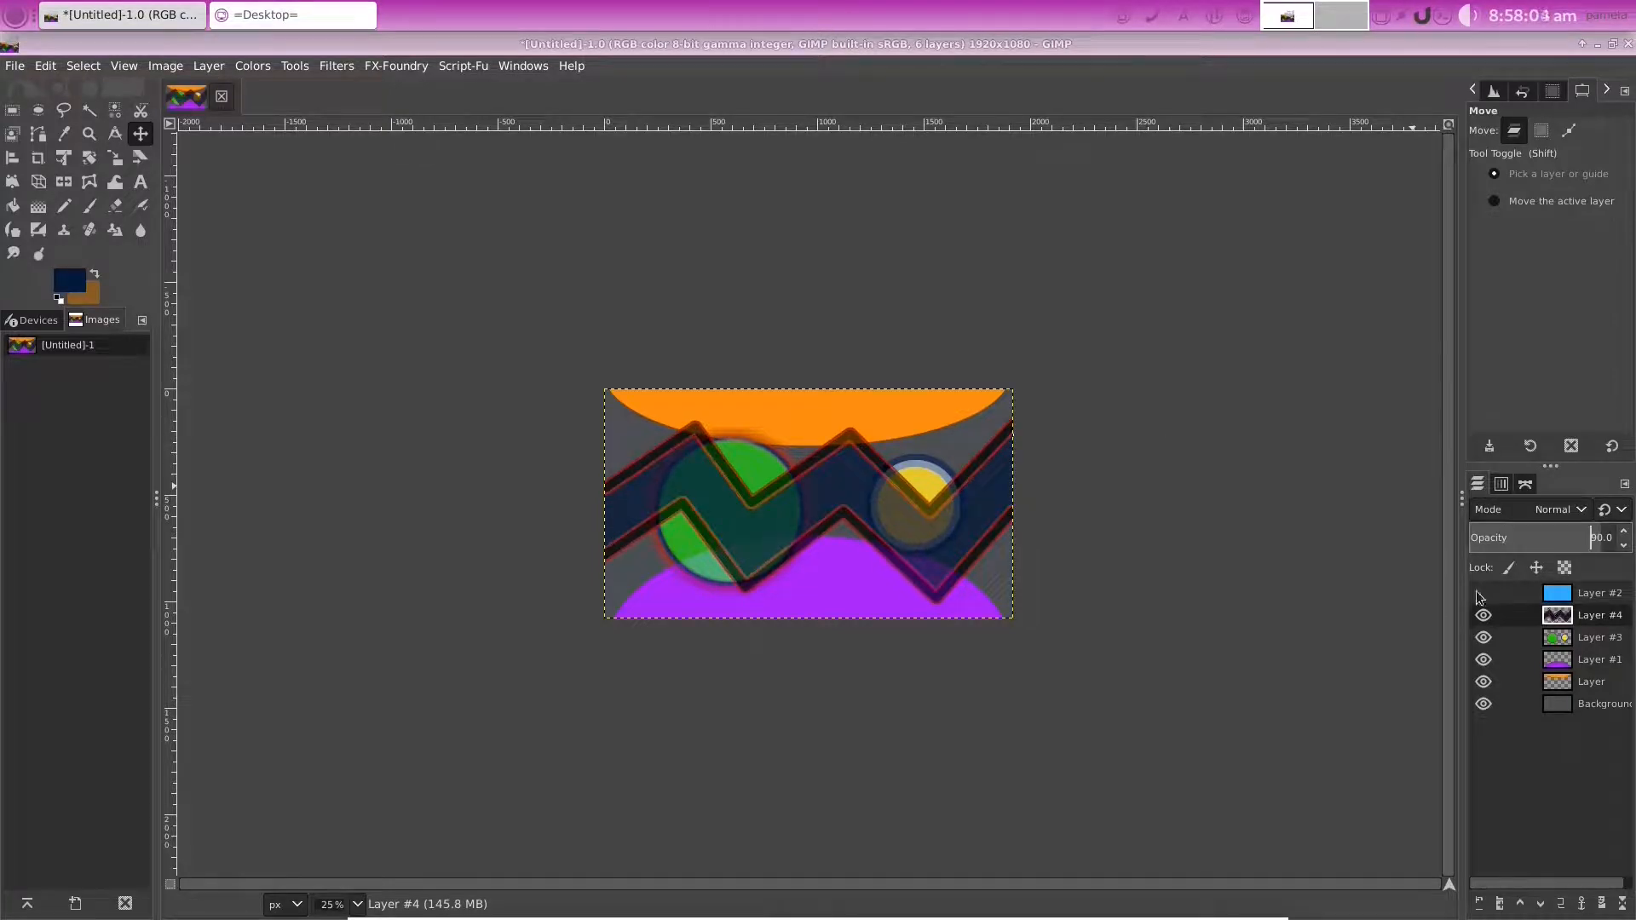
Show the blue overlay layer and lower its opacity to 9.7
click(1482, 594)
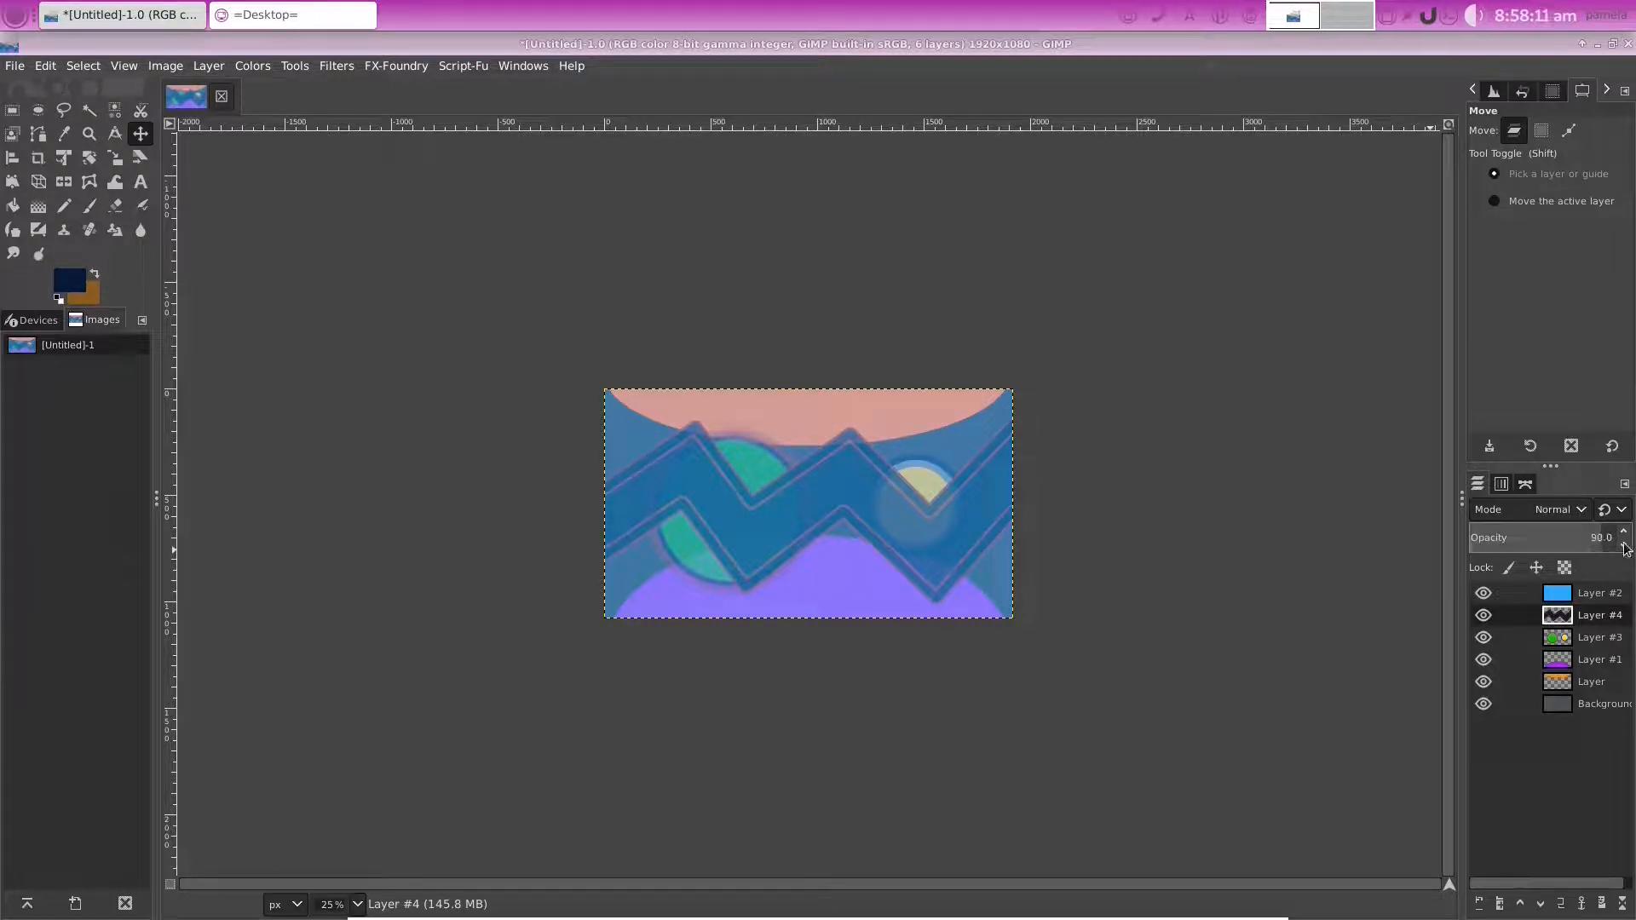
key(Page_Up)
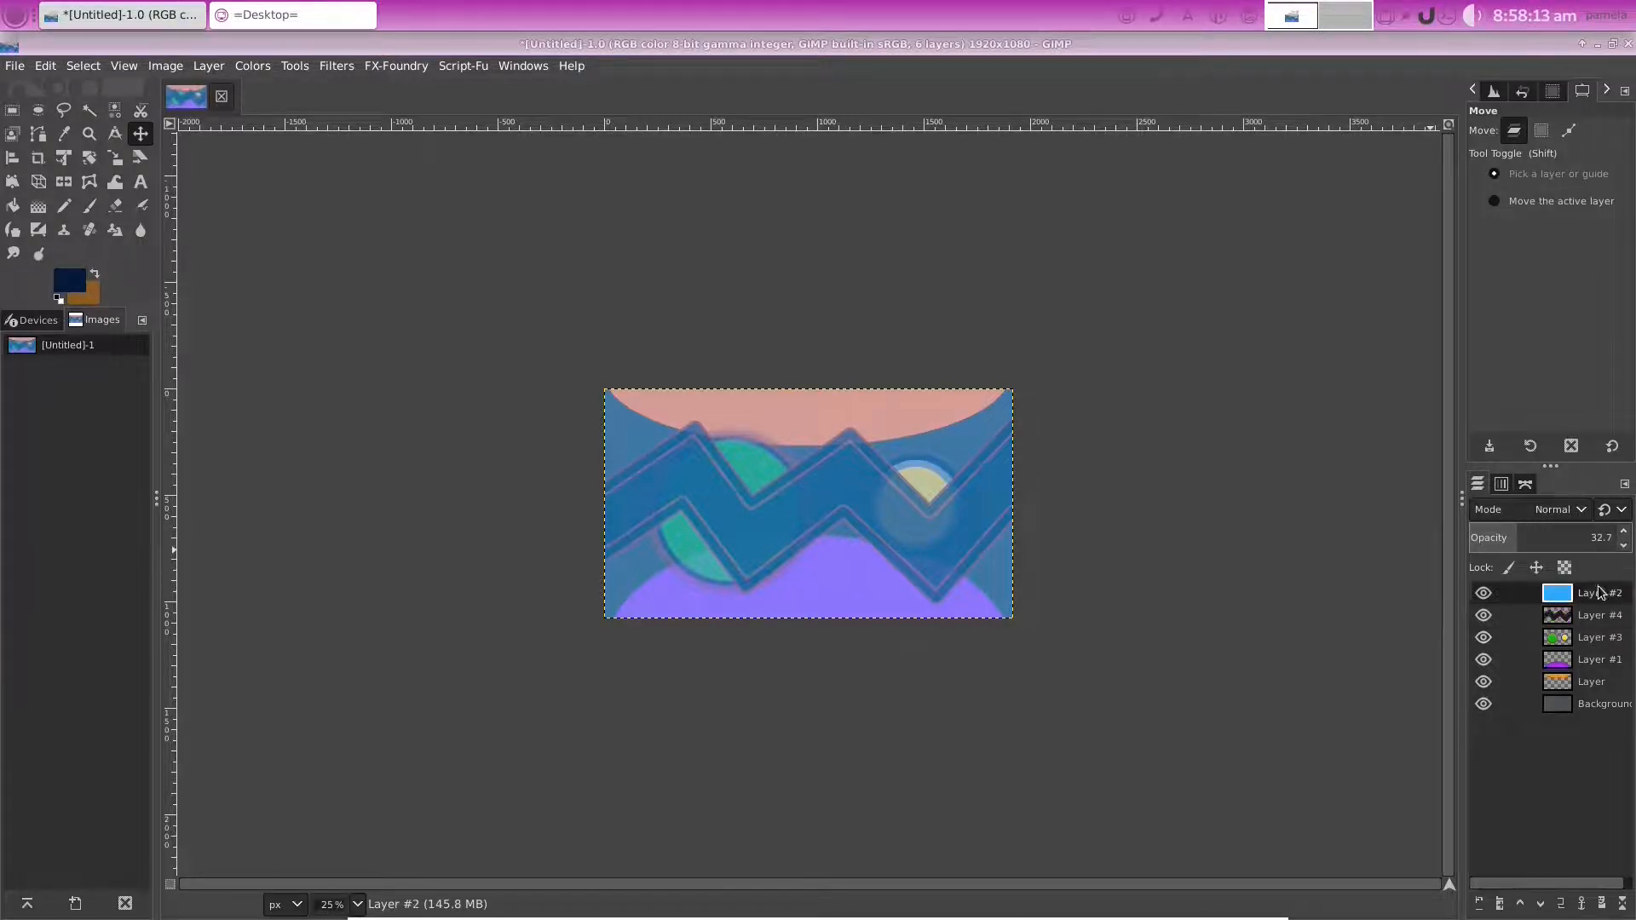
click(1625, 549)
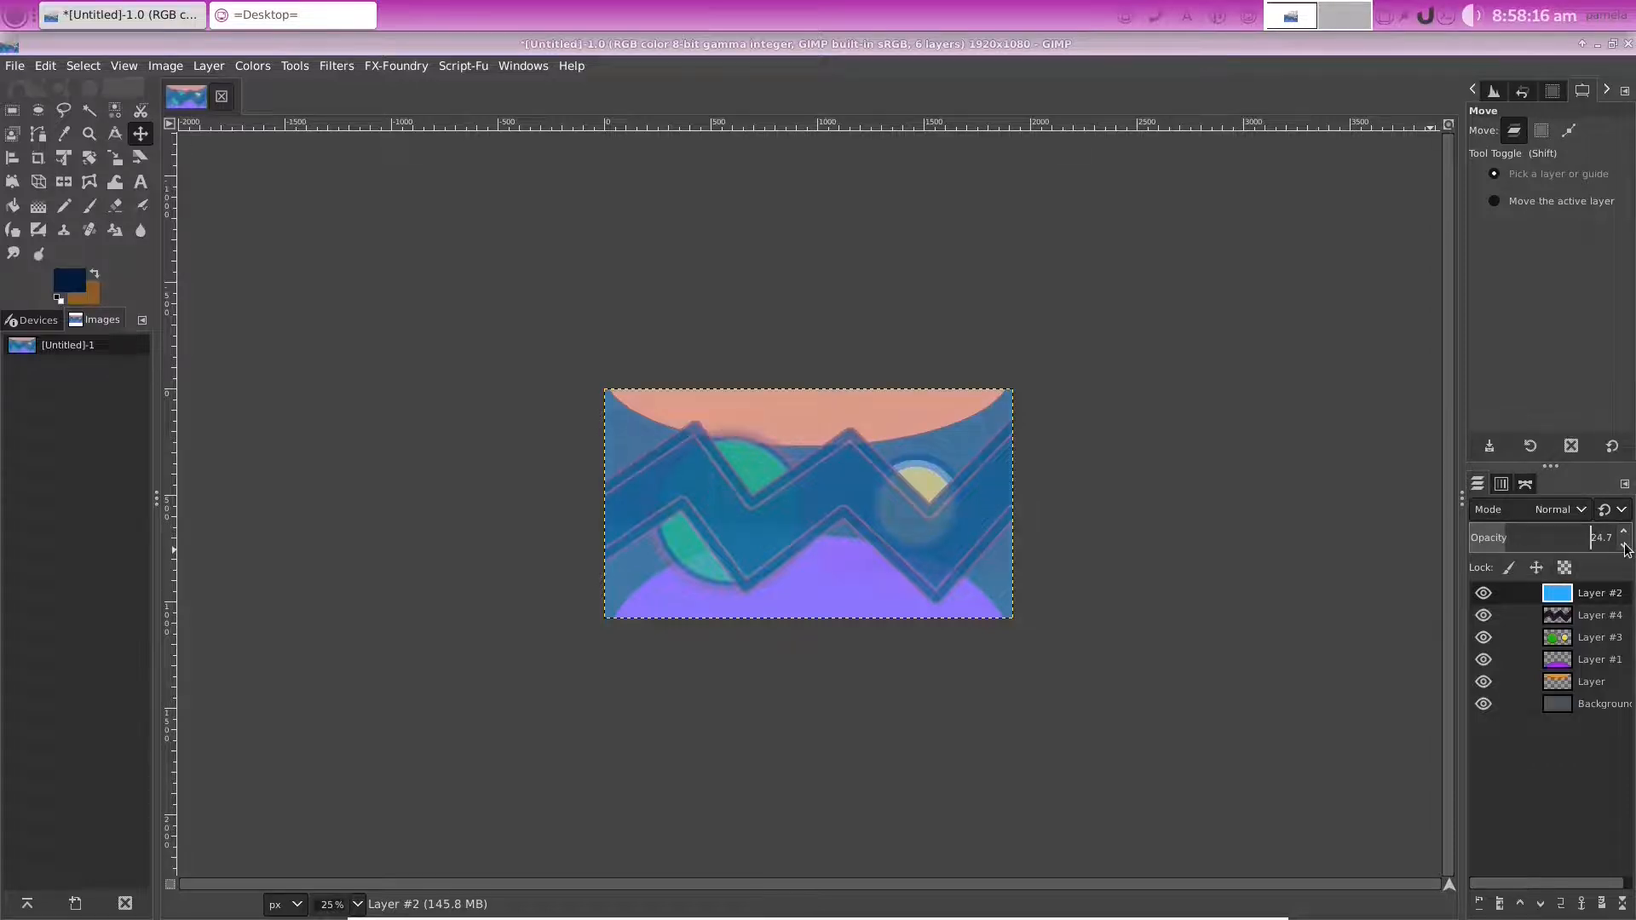
click(1626, 549)
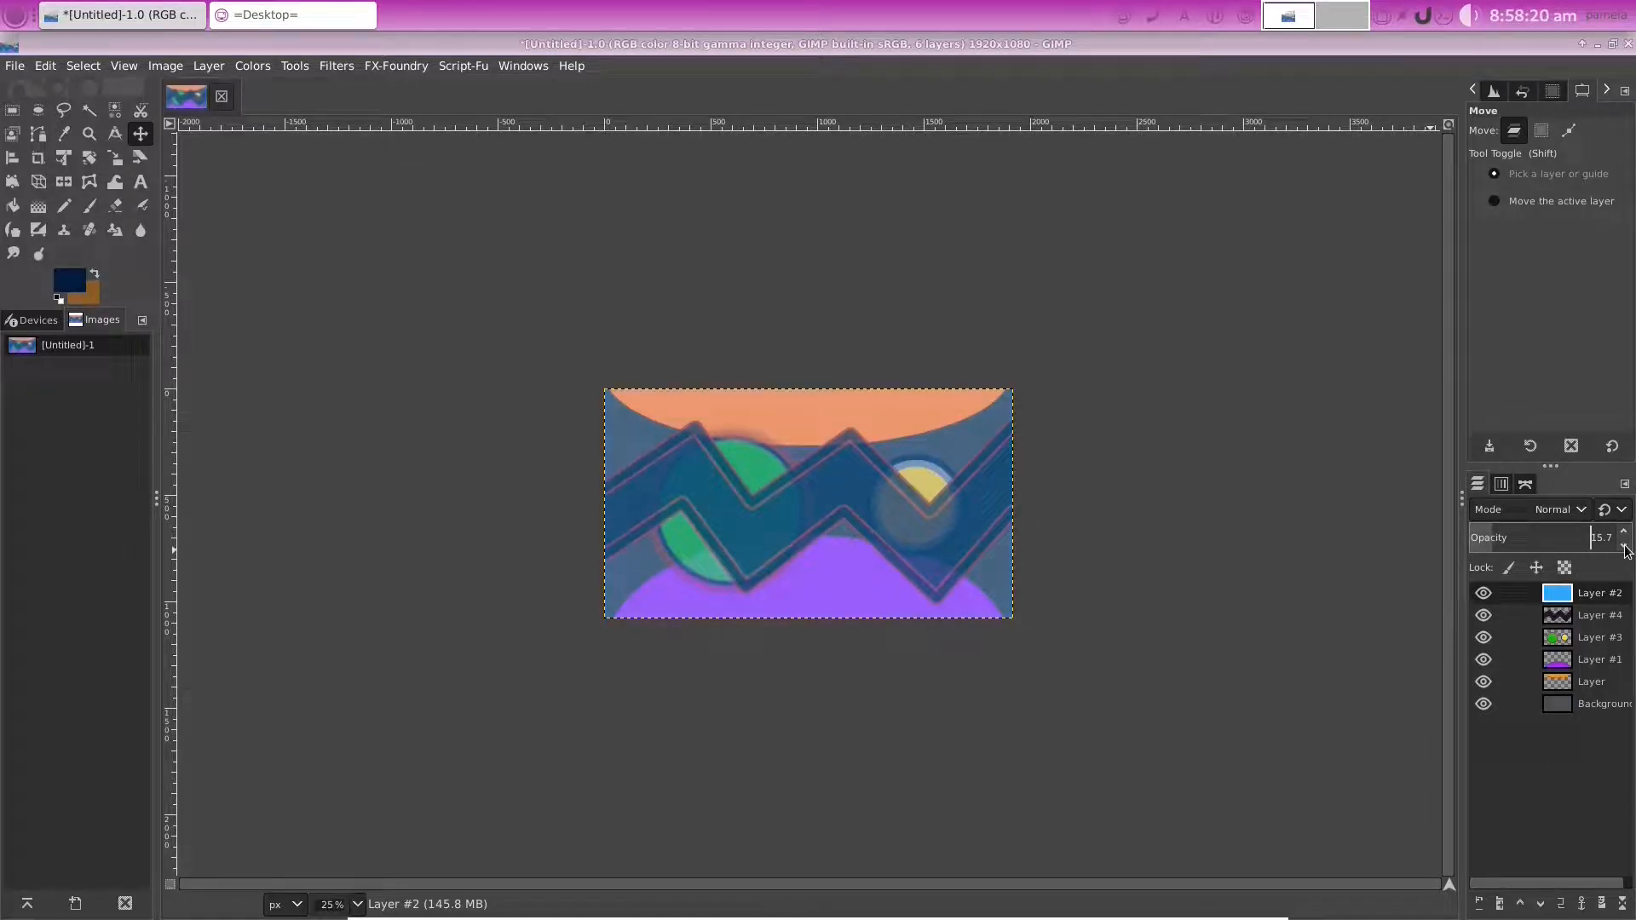
click(1626, 549)
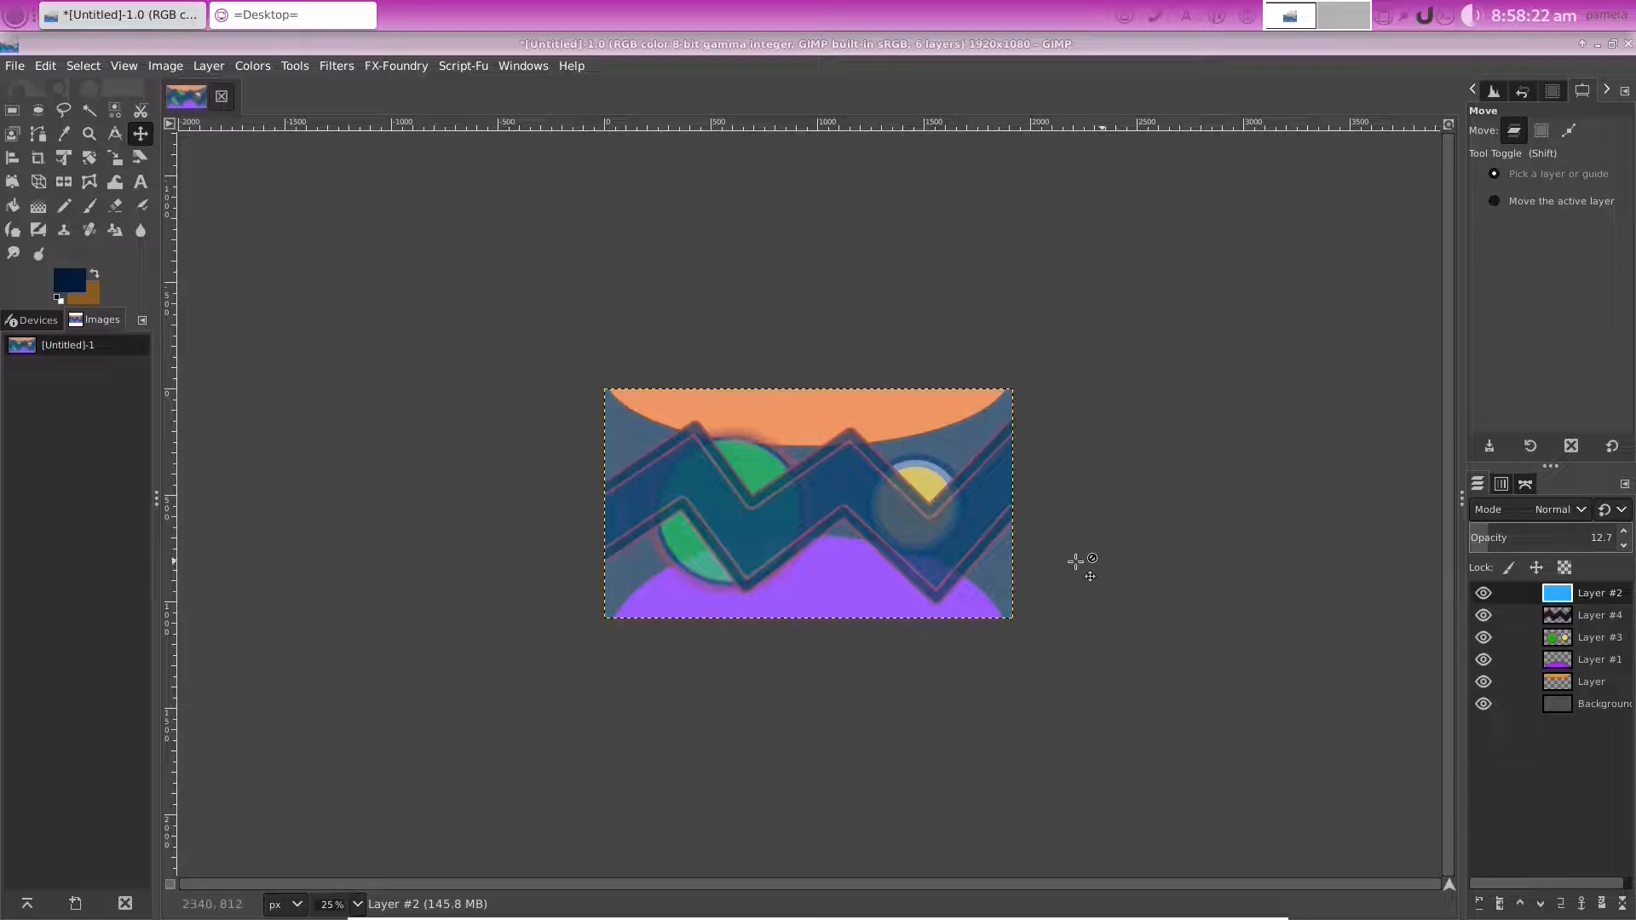
click(1626, 550)
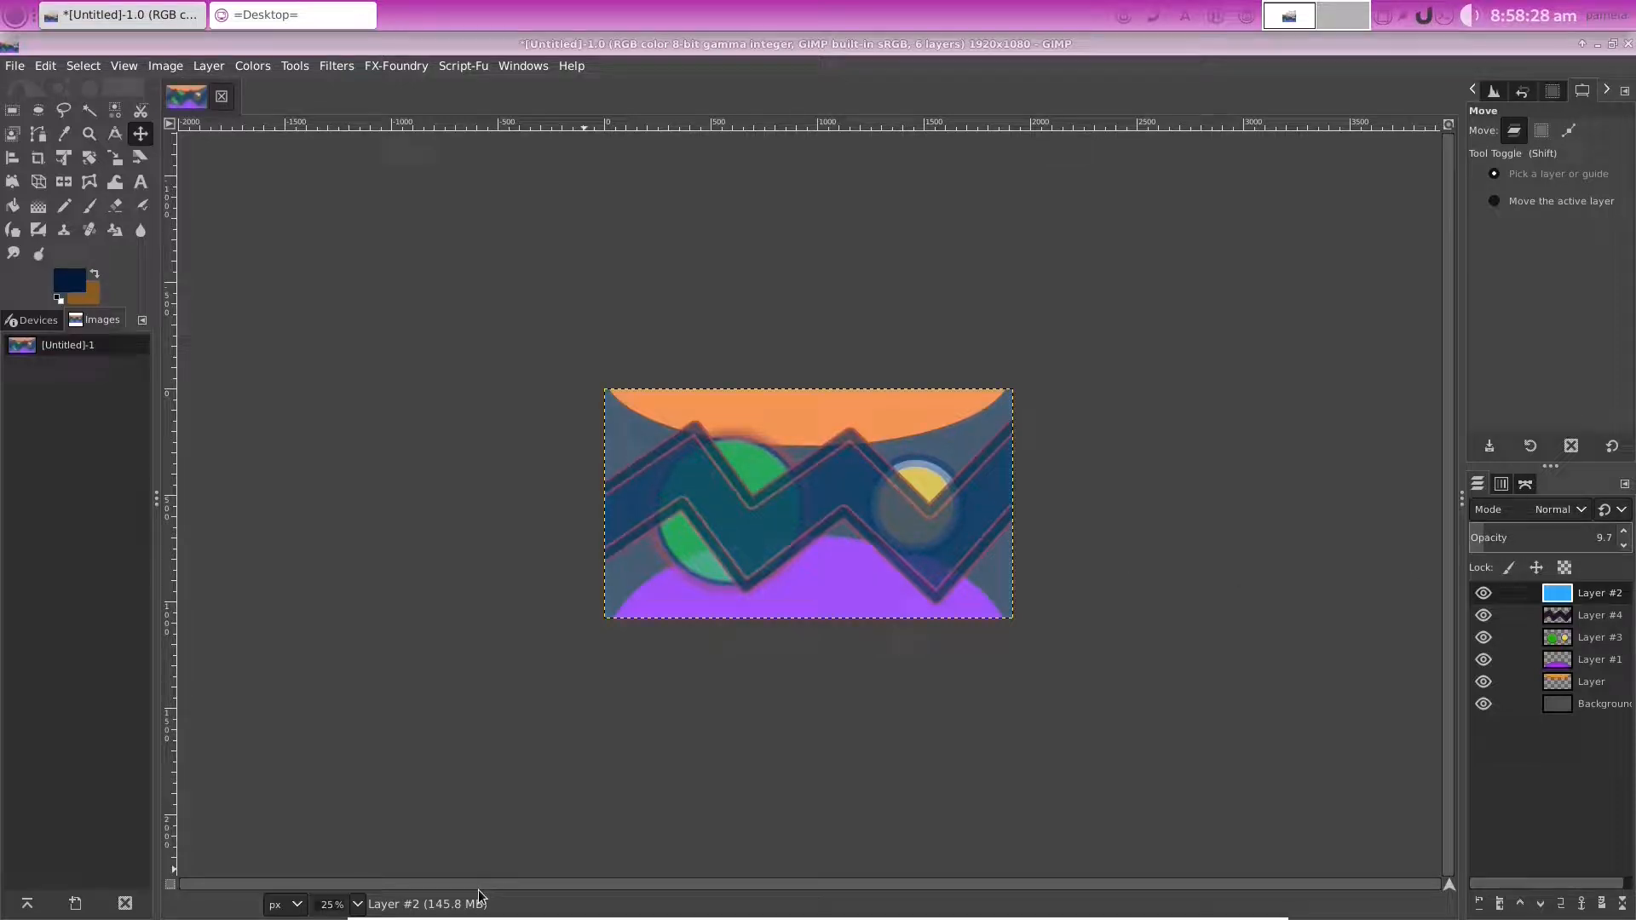
Start a Gaussian Blur on the zigzag layer with the blue overlay hidden, raising both blur sizes to 40
click(359, 906)
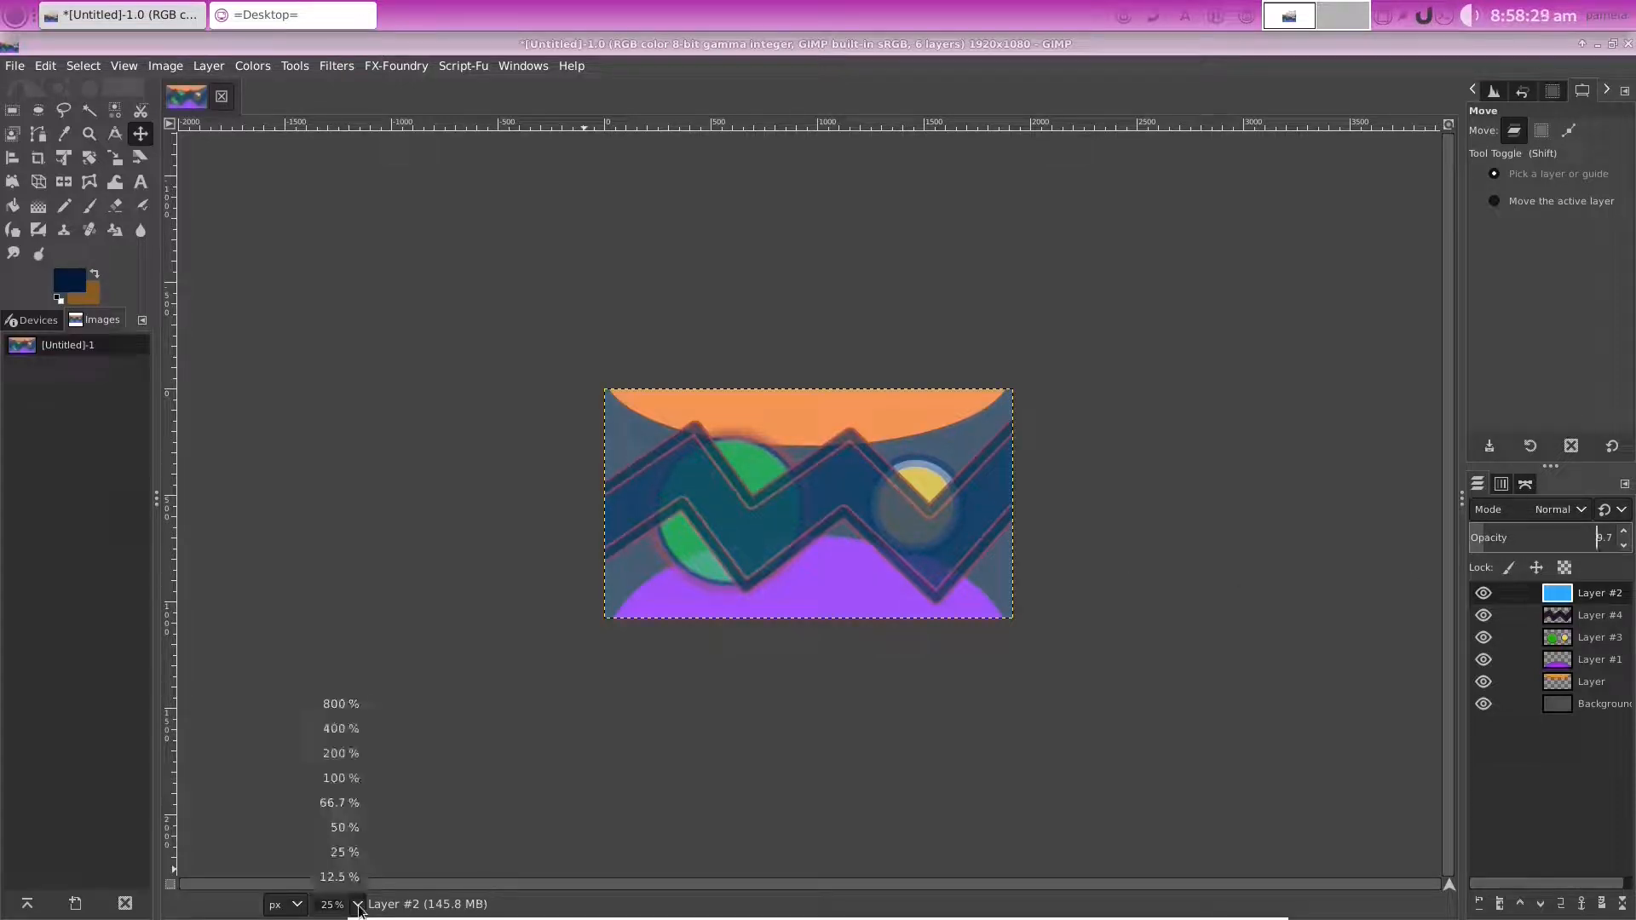
click(340, 802)
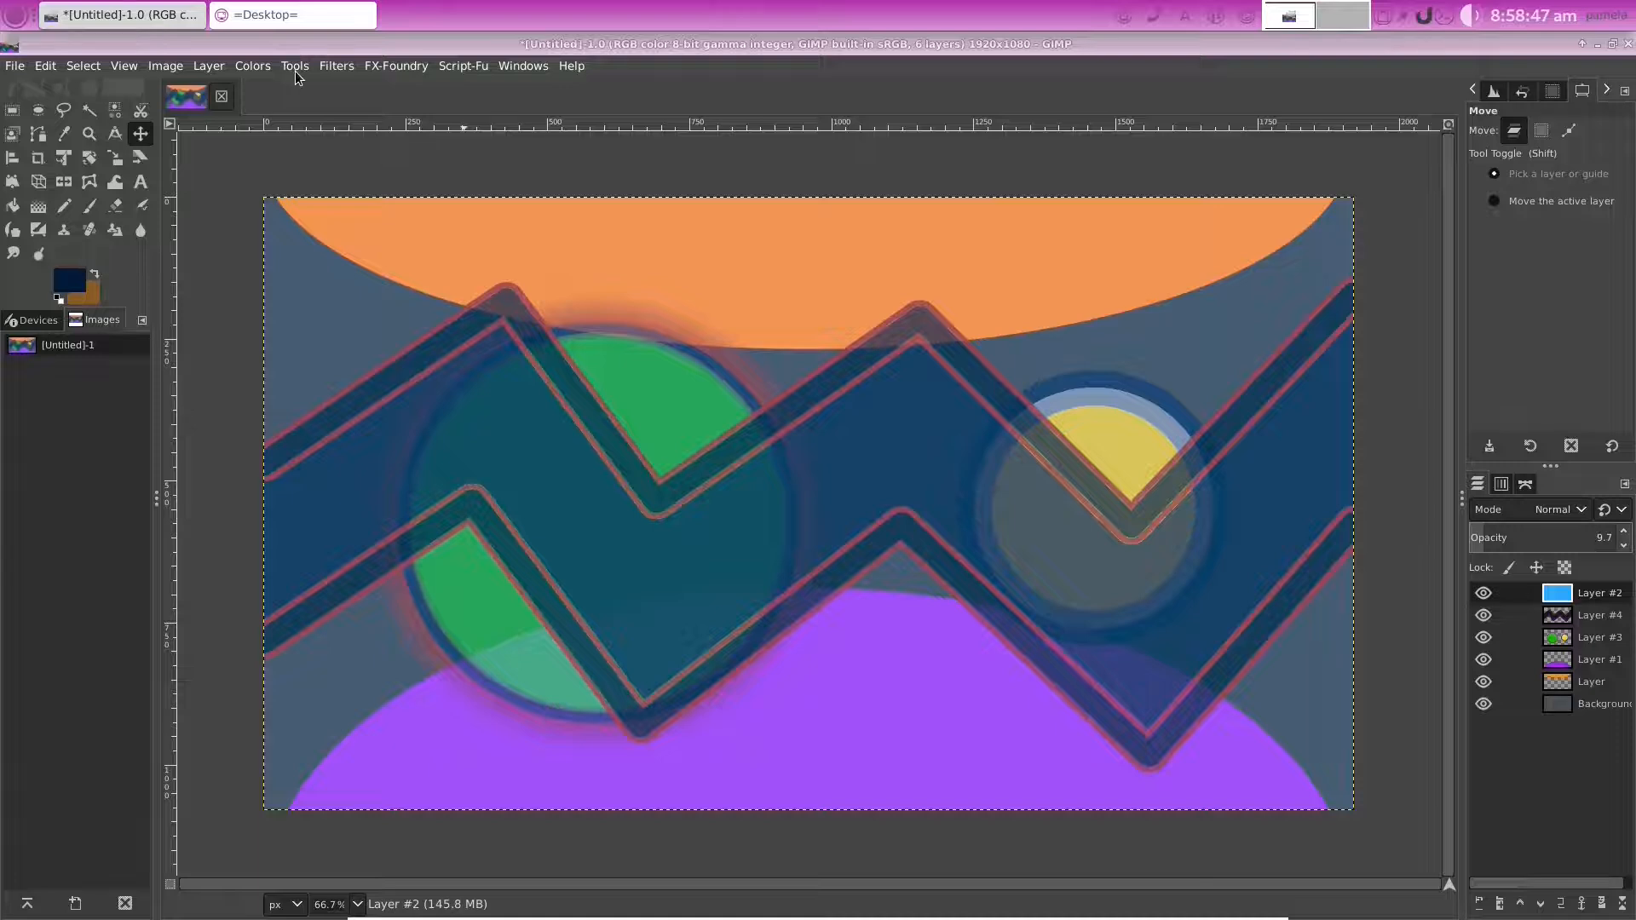
click(324, 68)
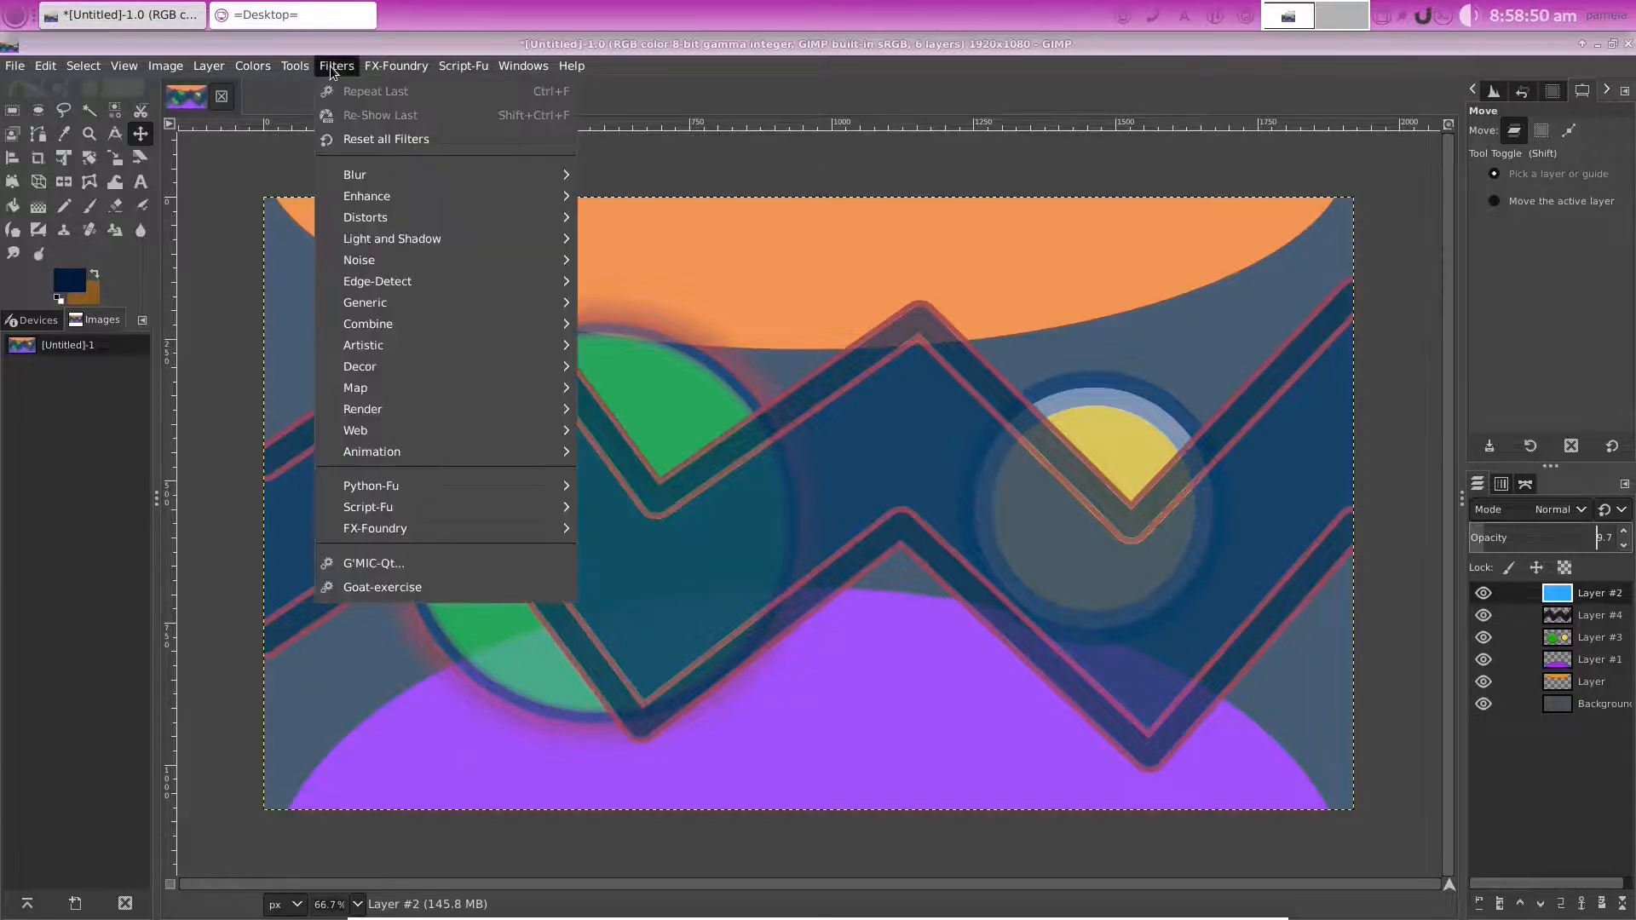
mouse_move(361, 172)
click(648, 175)
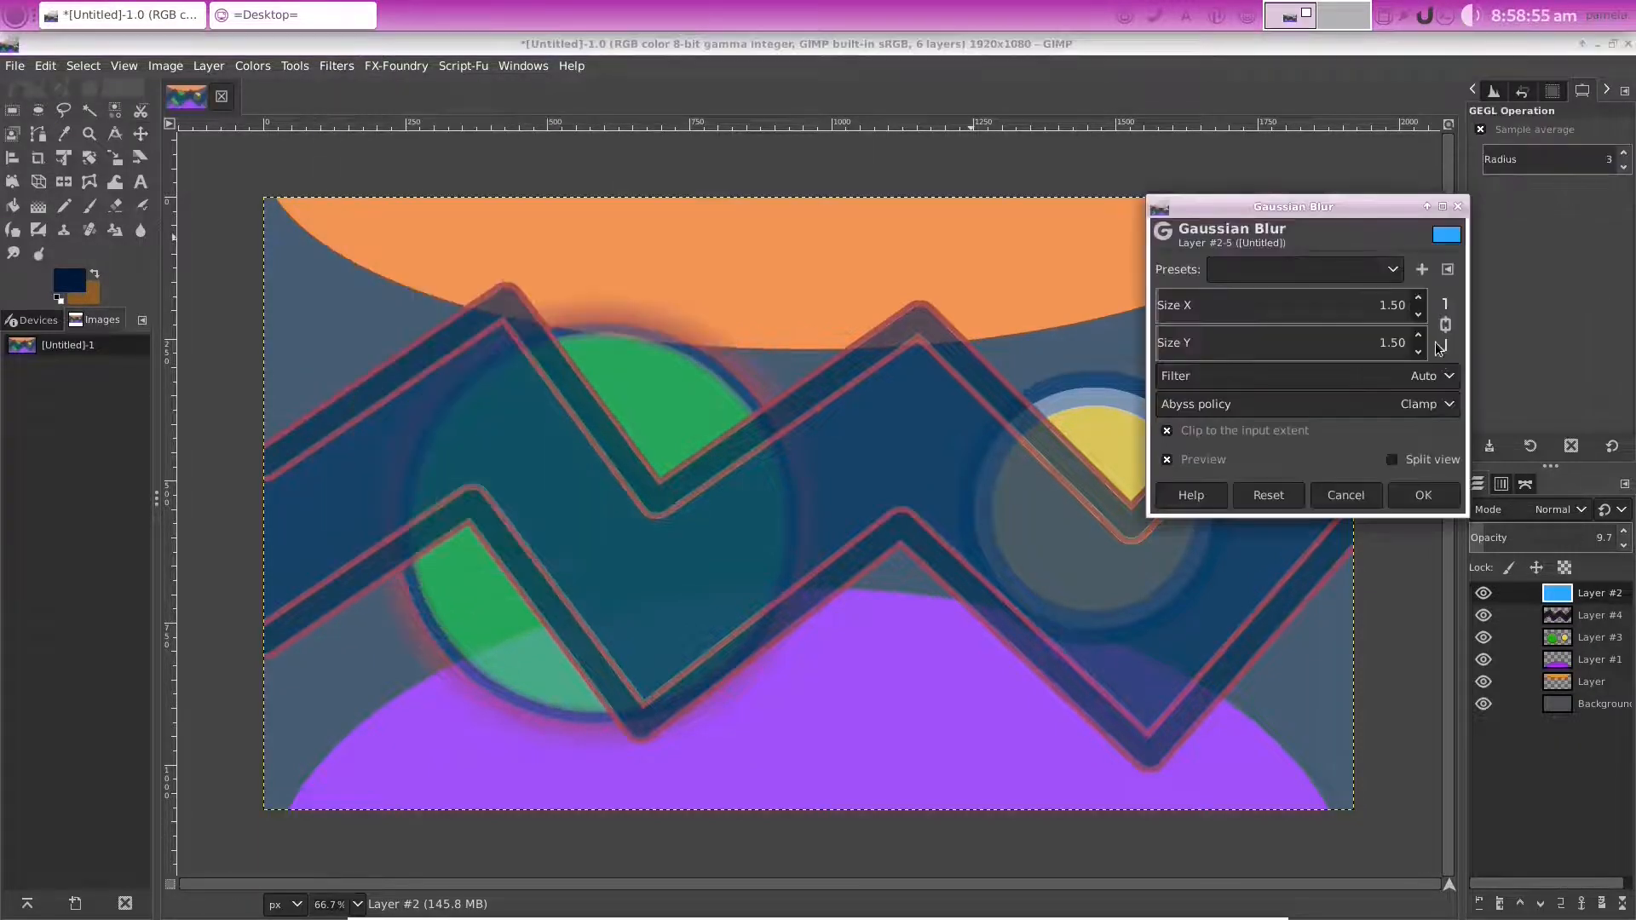
click(1419, 338)
click(1419, 337)
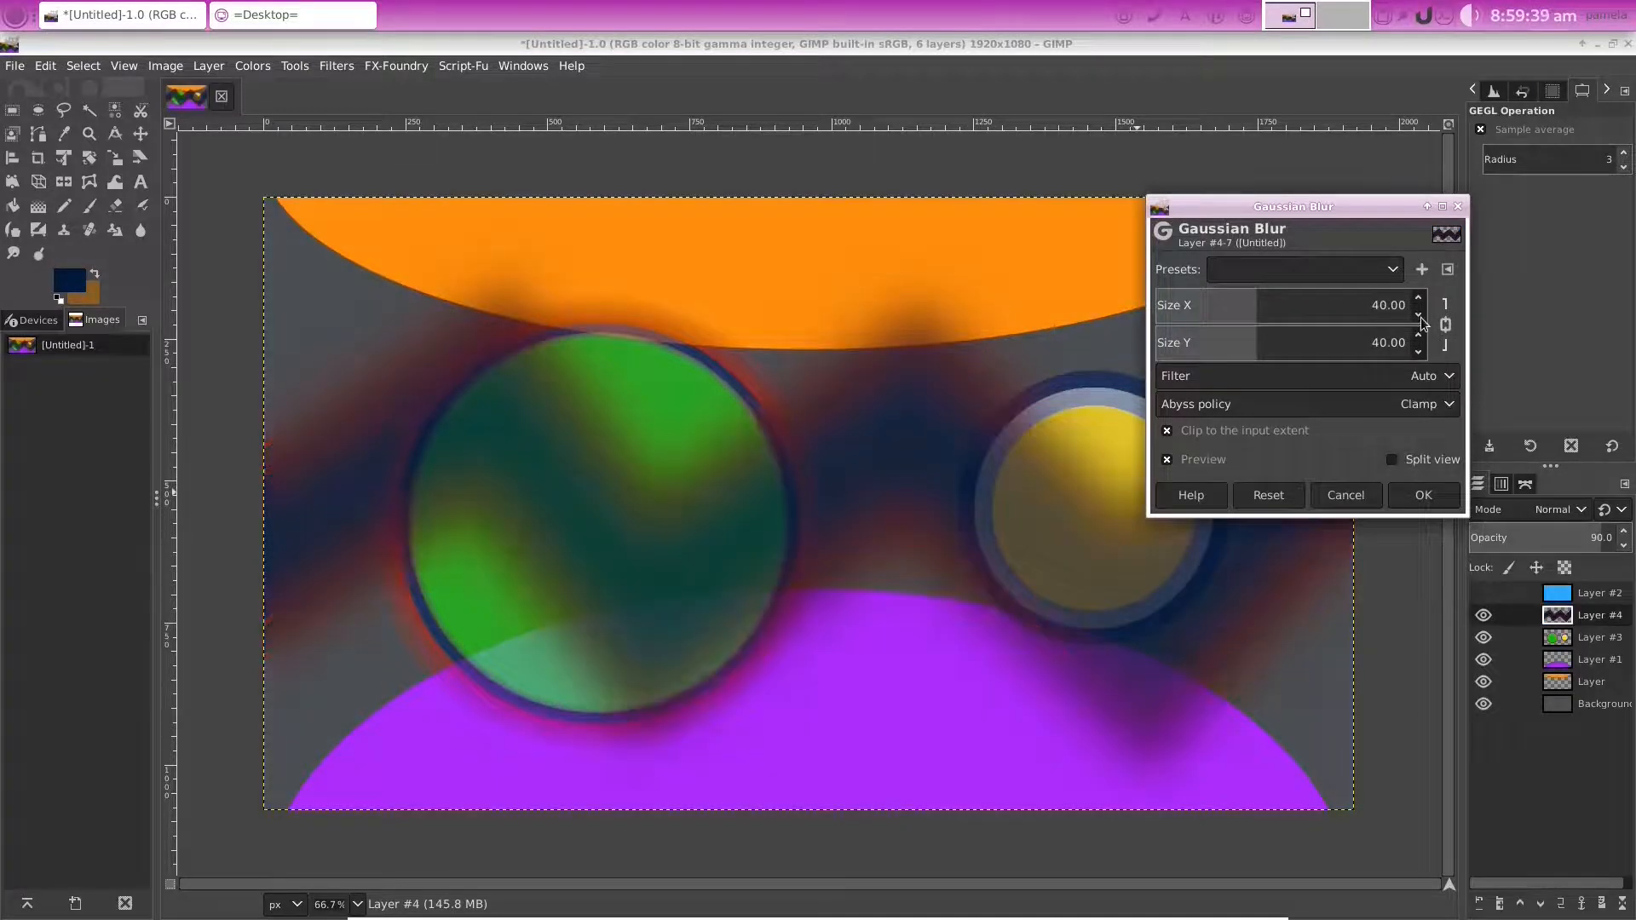
Try 20 for both Gaussian Blur sizes, reduce them further and apply the softer blur to the zigzag layer
click(1420, 317)
click(1420, 317)
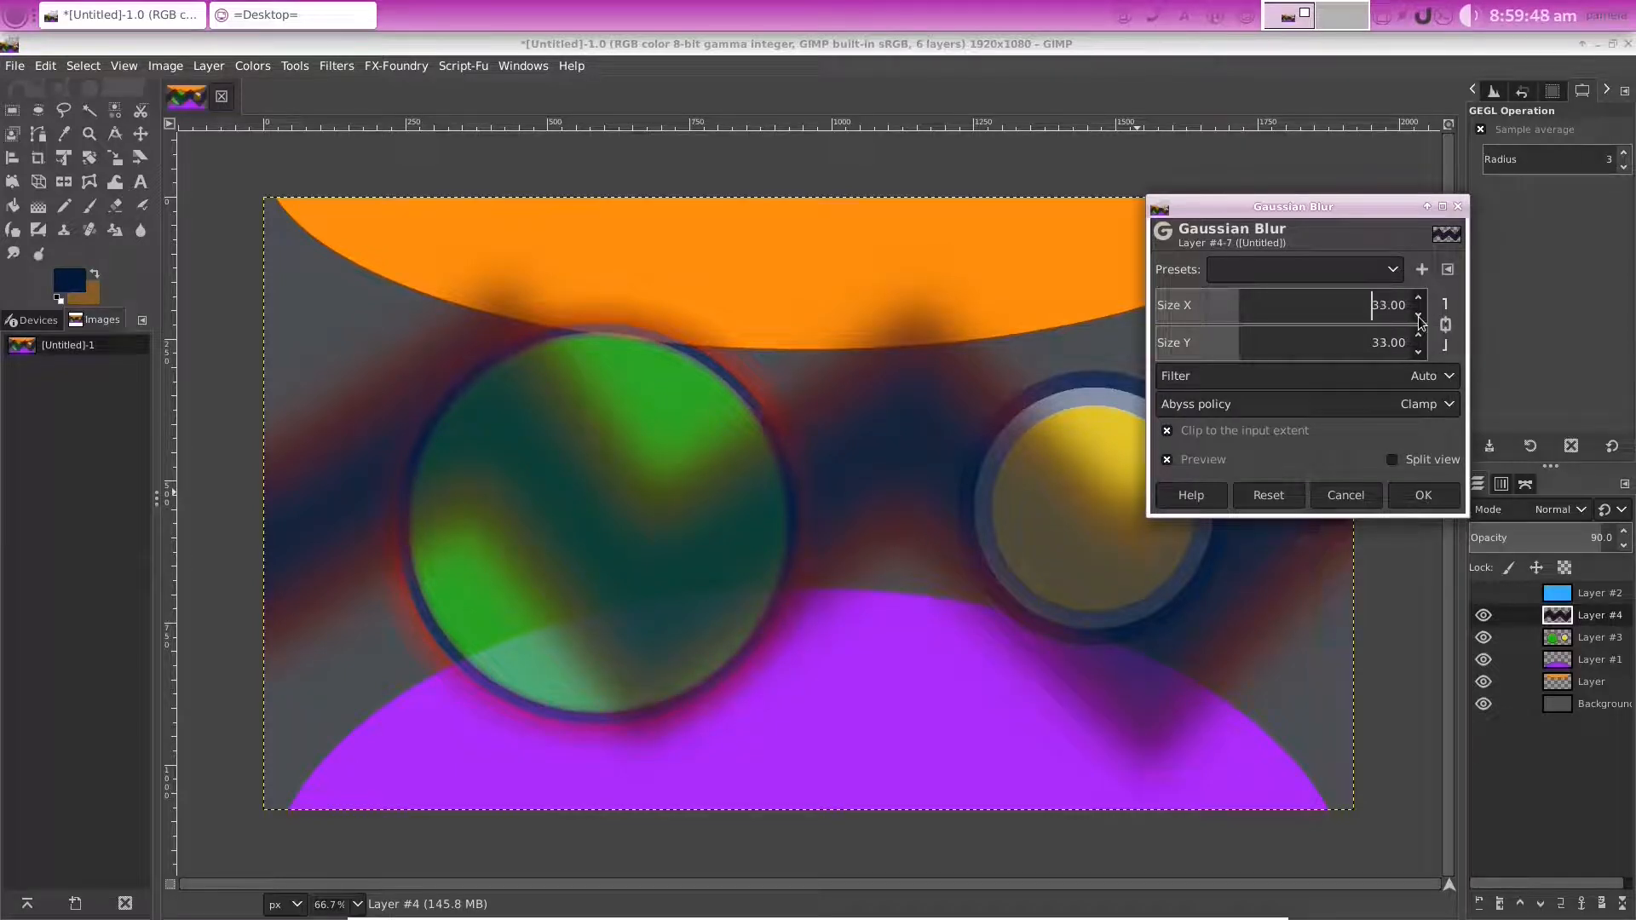
key(Delete)
key(Delete)
text(20)
key(Return)
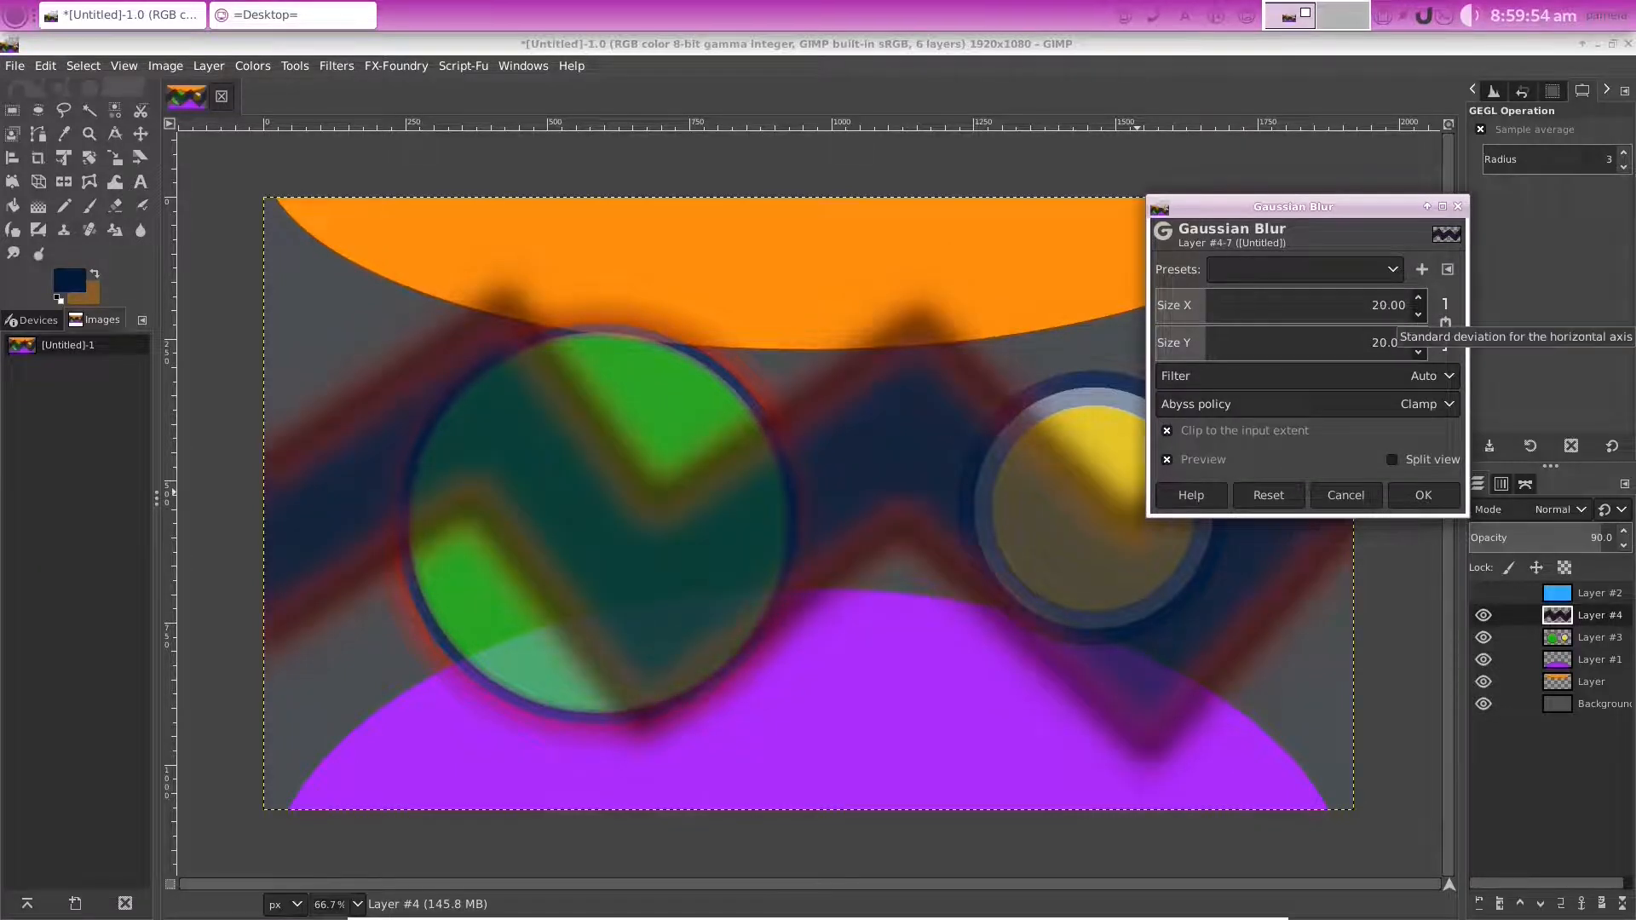
click(1419, 317)
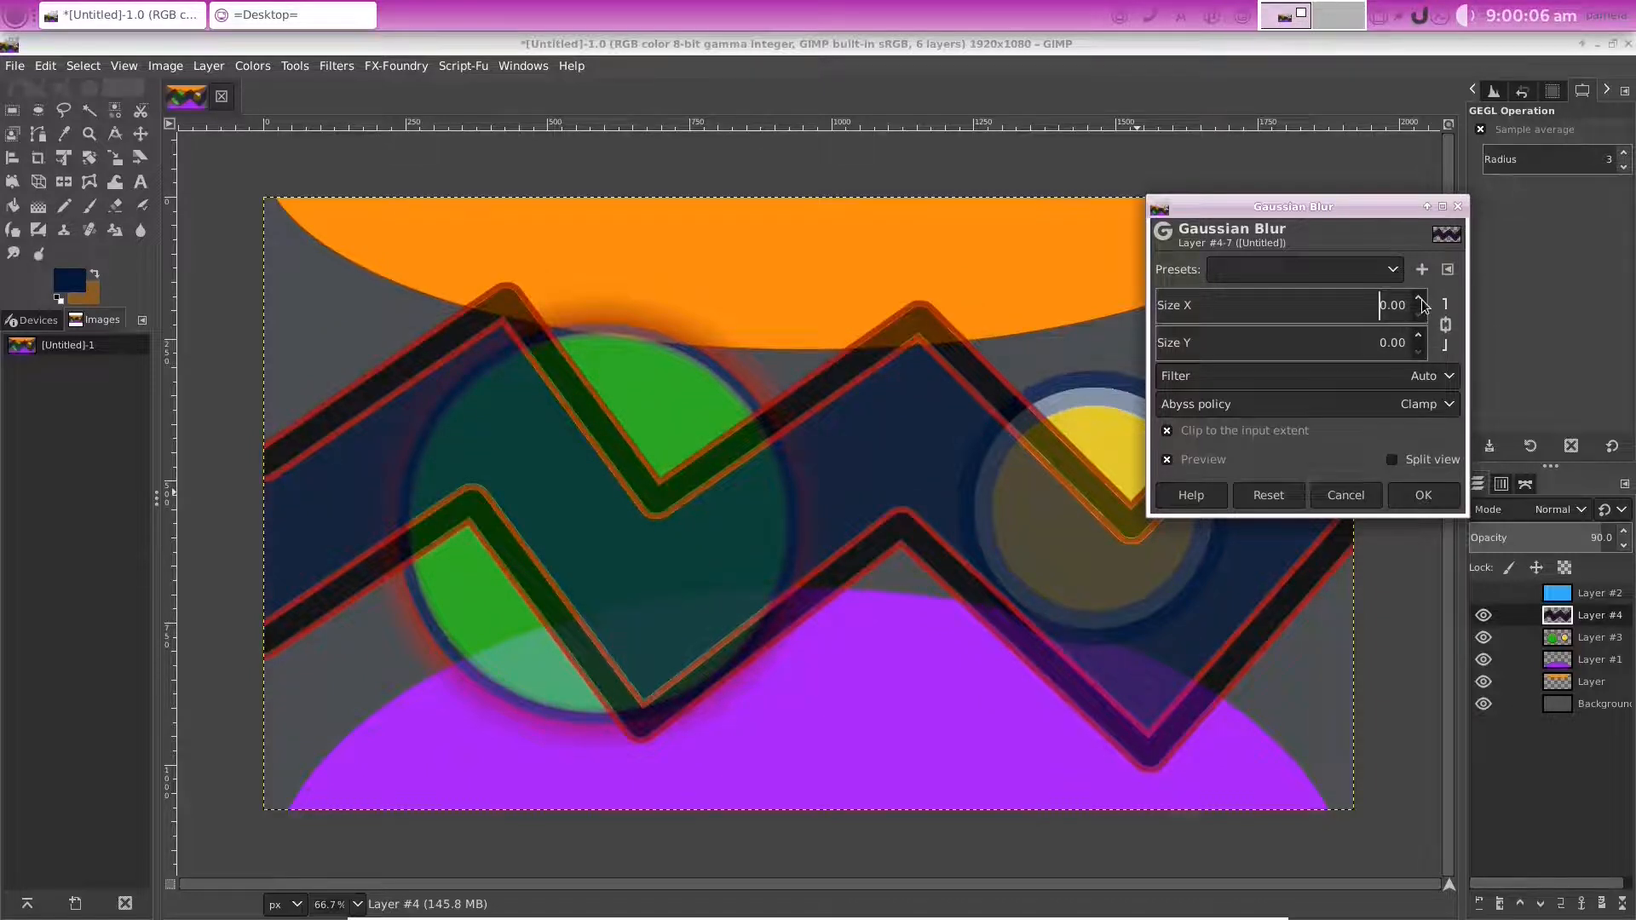
click(1421, 493)
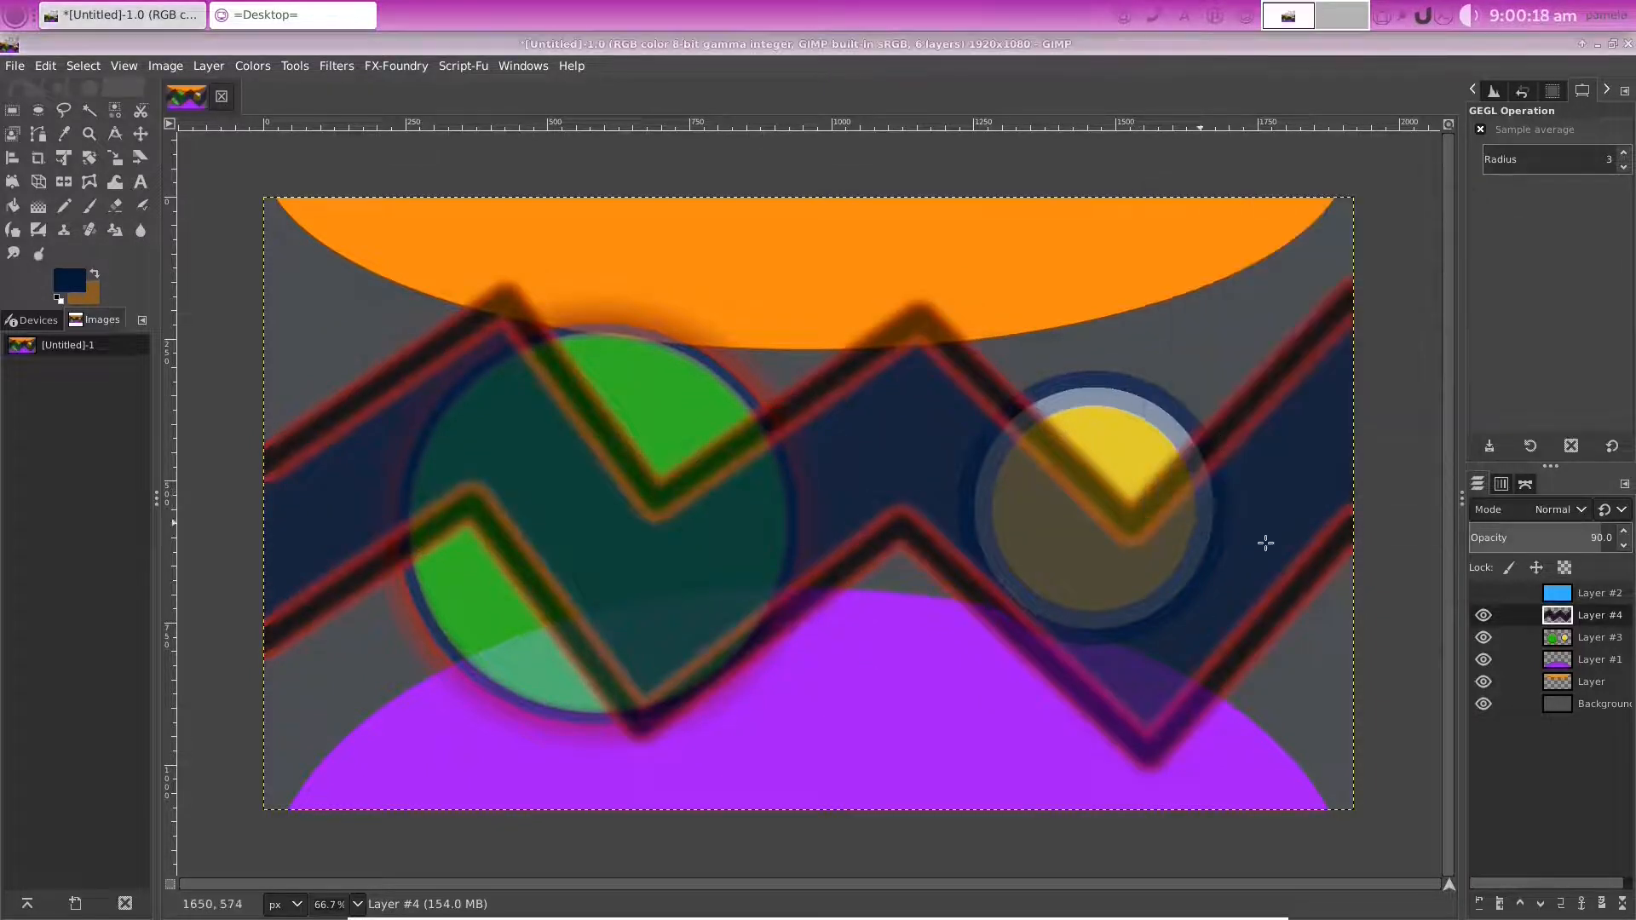
Show the blue overlay layer again and add page curls to the zigzag layer with the Pagecurl distortion
click(1483, 593)
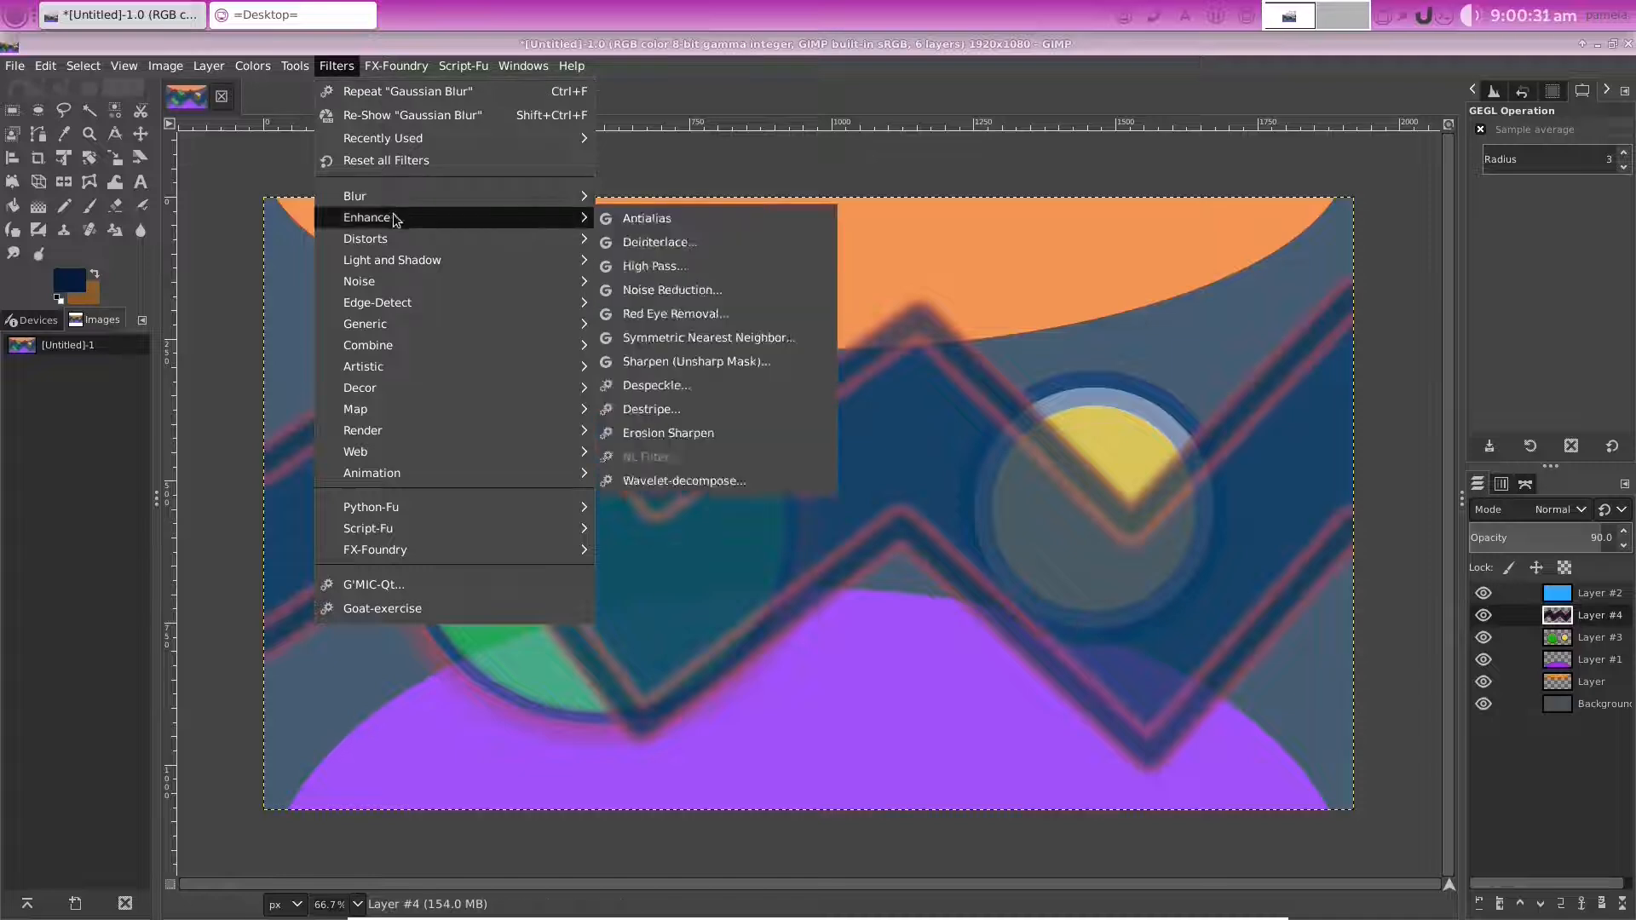
mouse_move(500, 249)
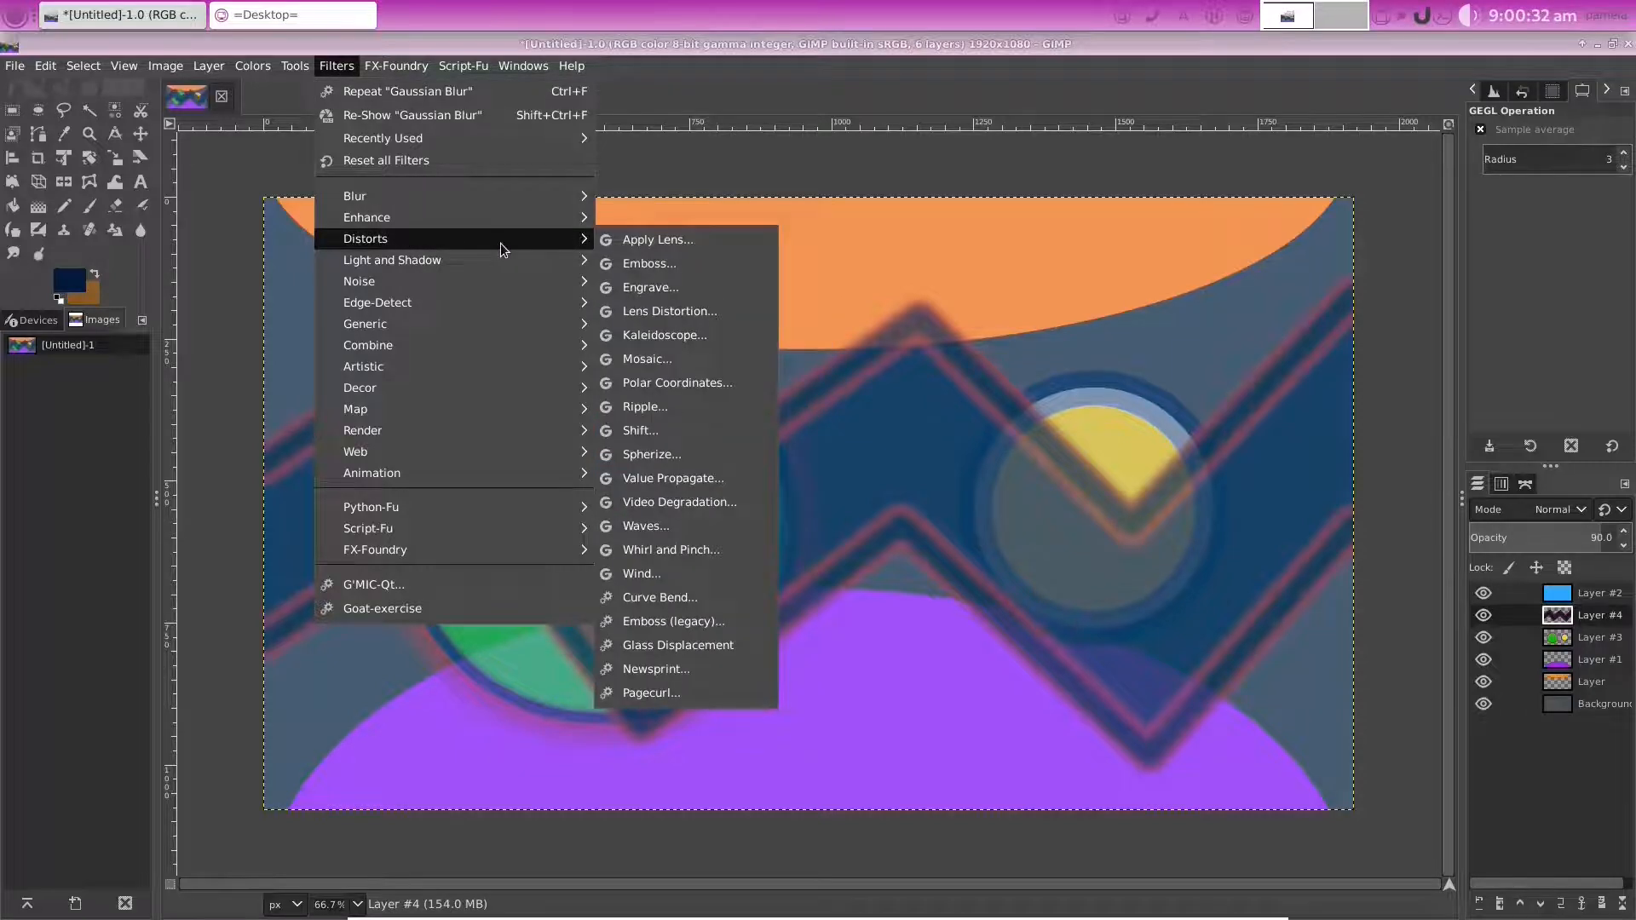
click(673, 691)
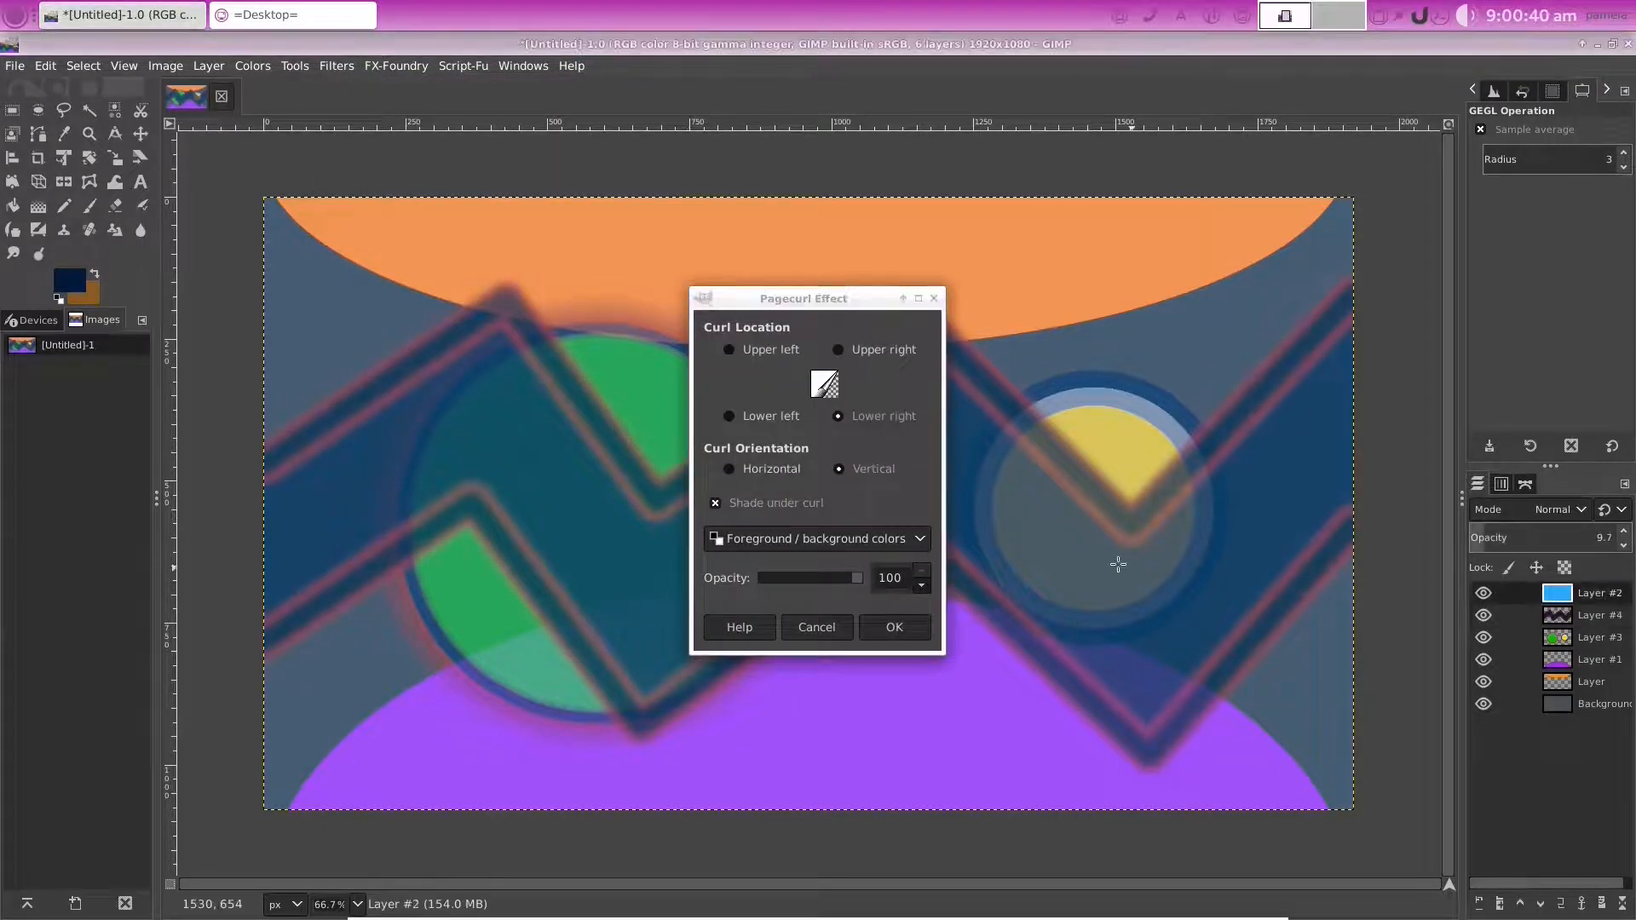
click(1552, 604)
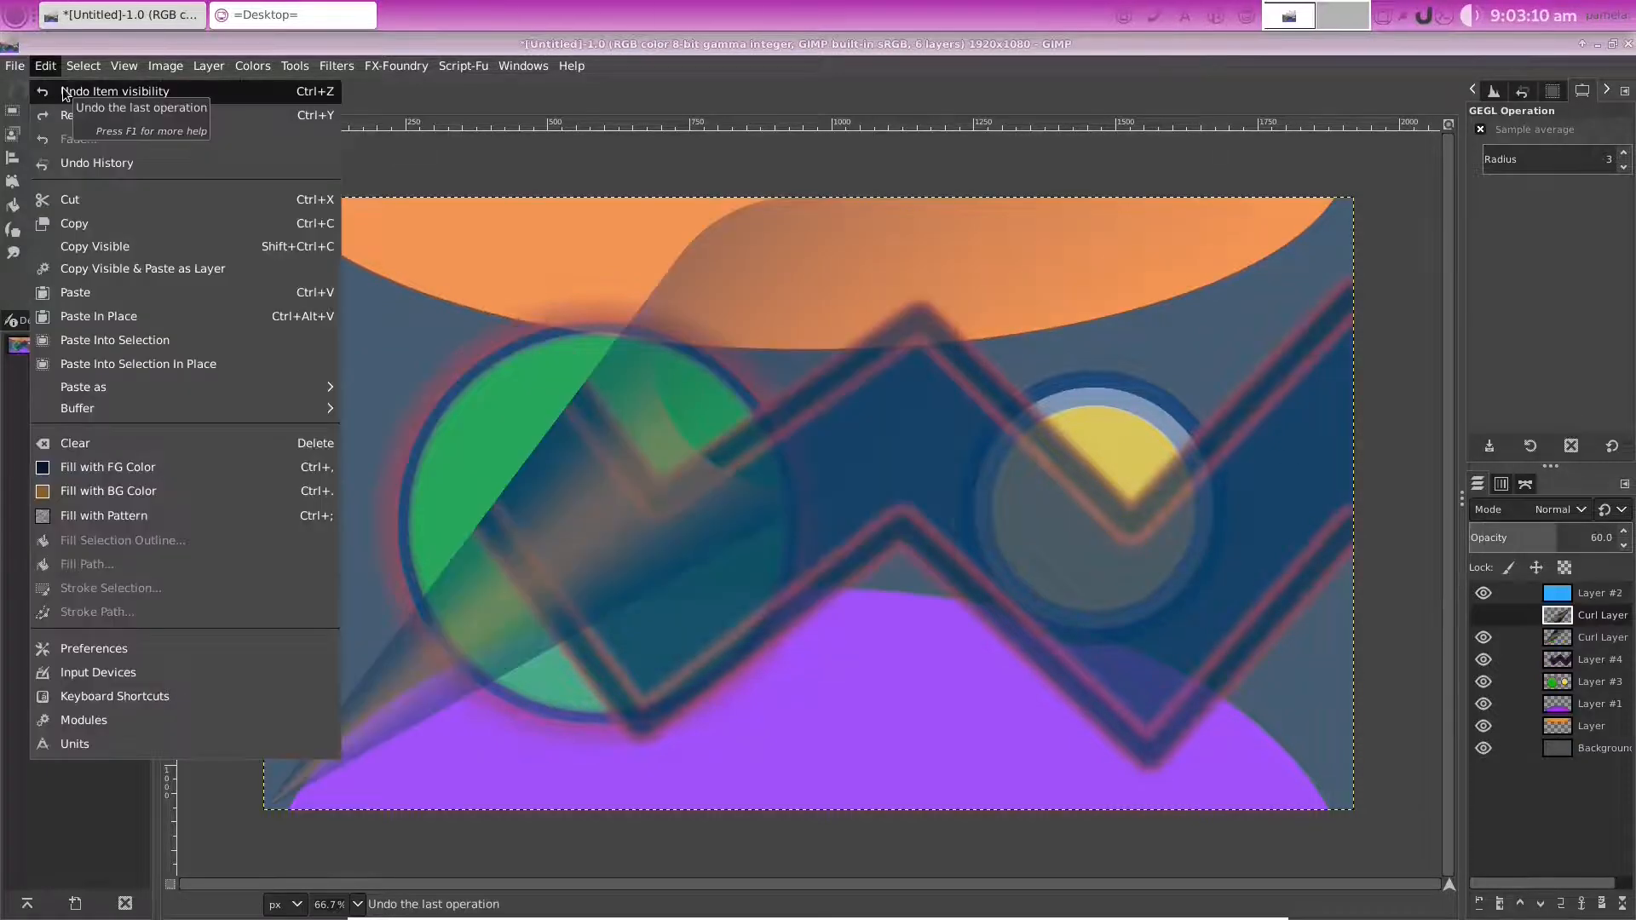
Toggle the visibility of the two curl layers to compare the artwork with and without them, leaving both shown
key(Escape)
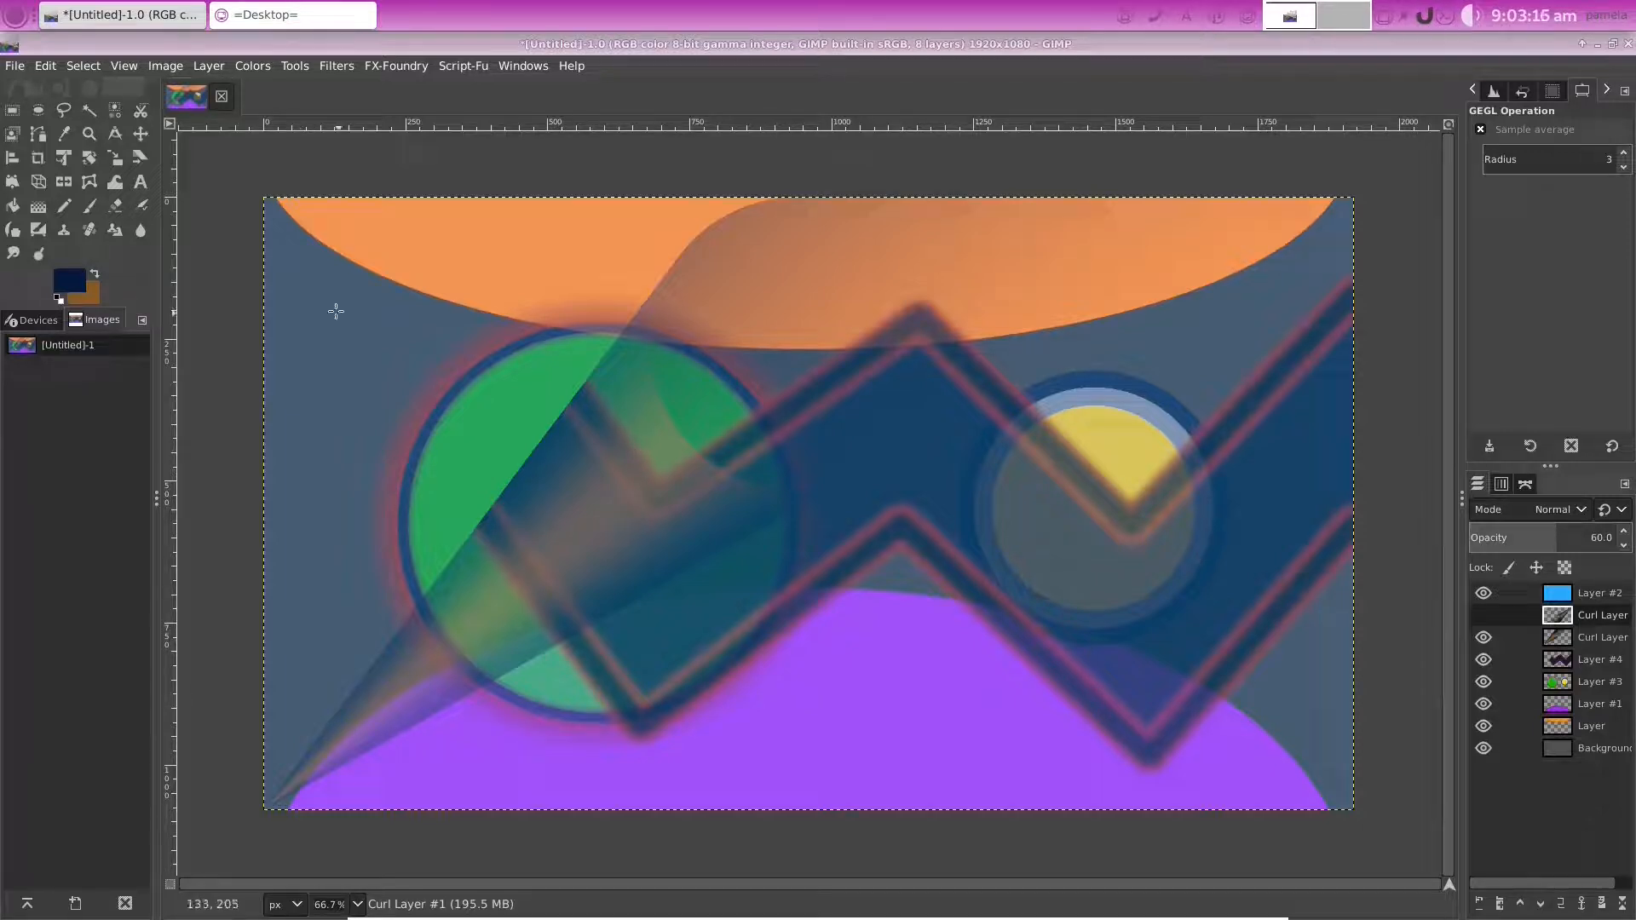
click(1483, 615)
click(1483, 616)
click(1483, 639)
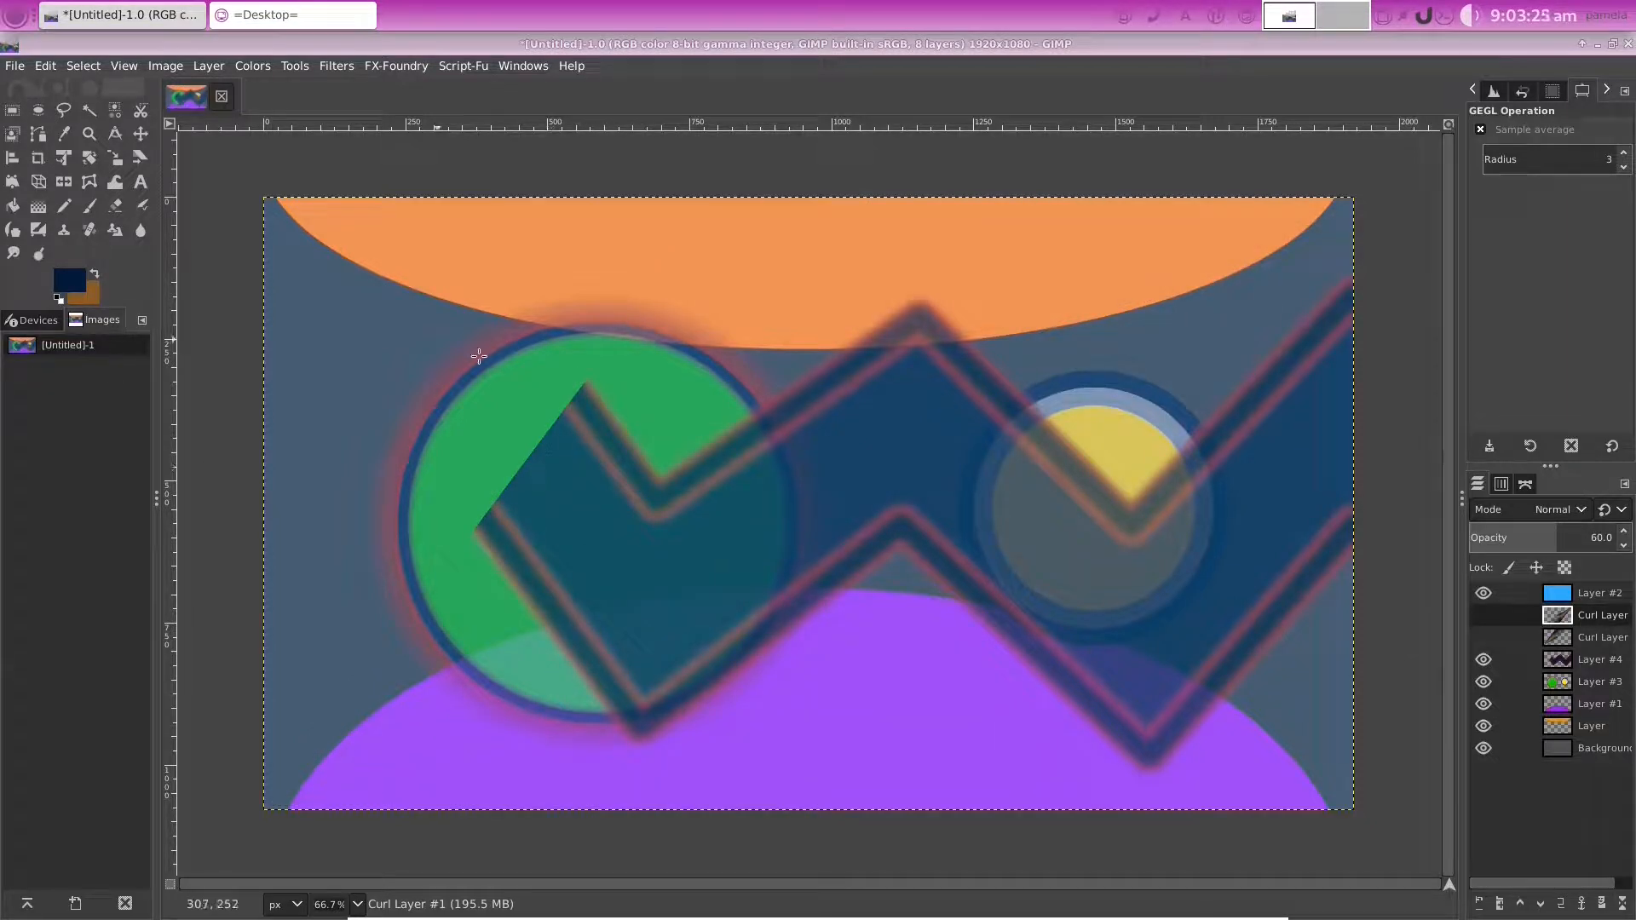
click(1480, 620)
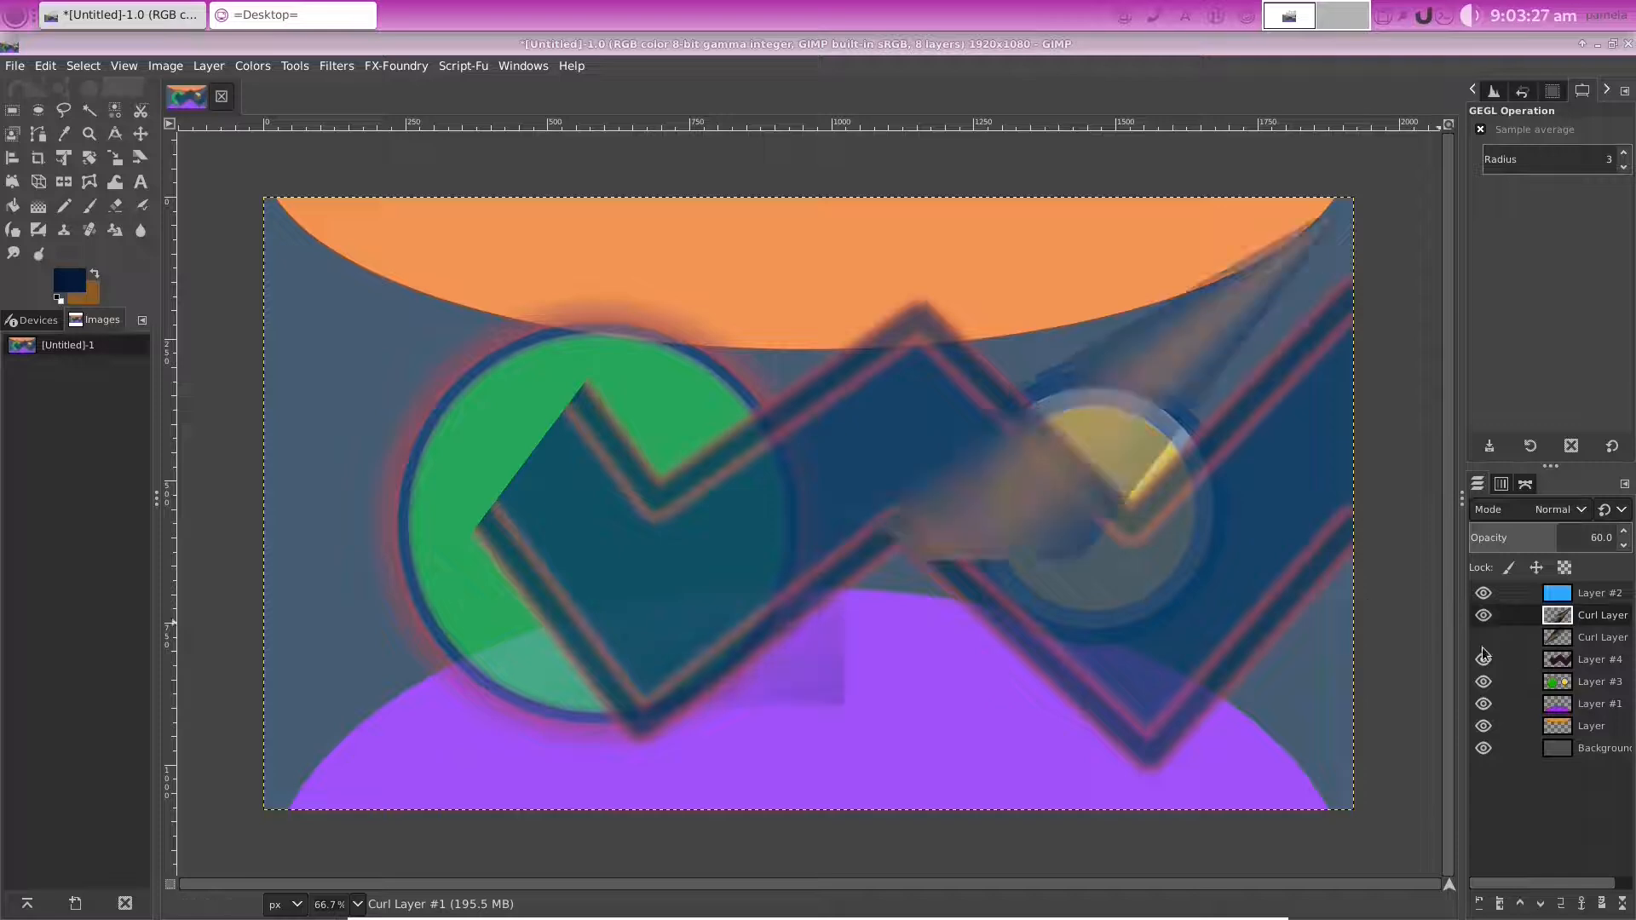
click(1481, 645)
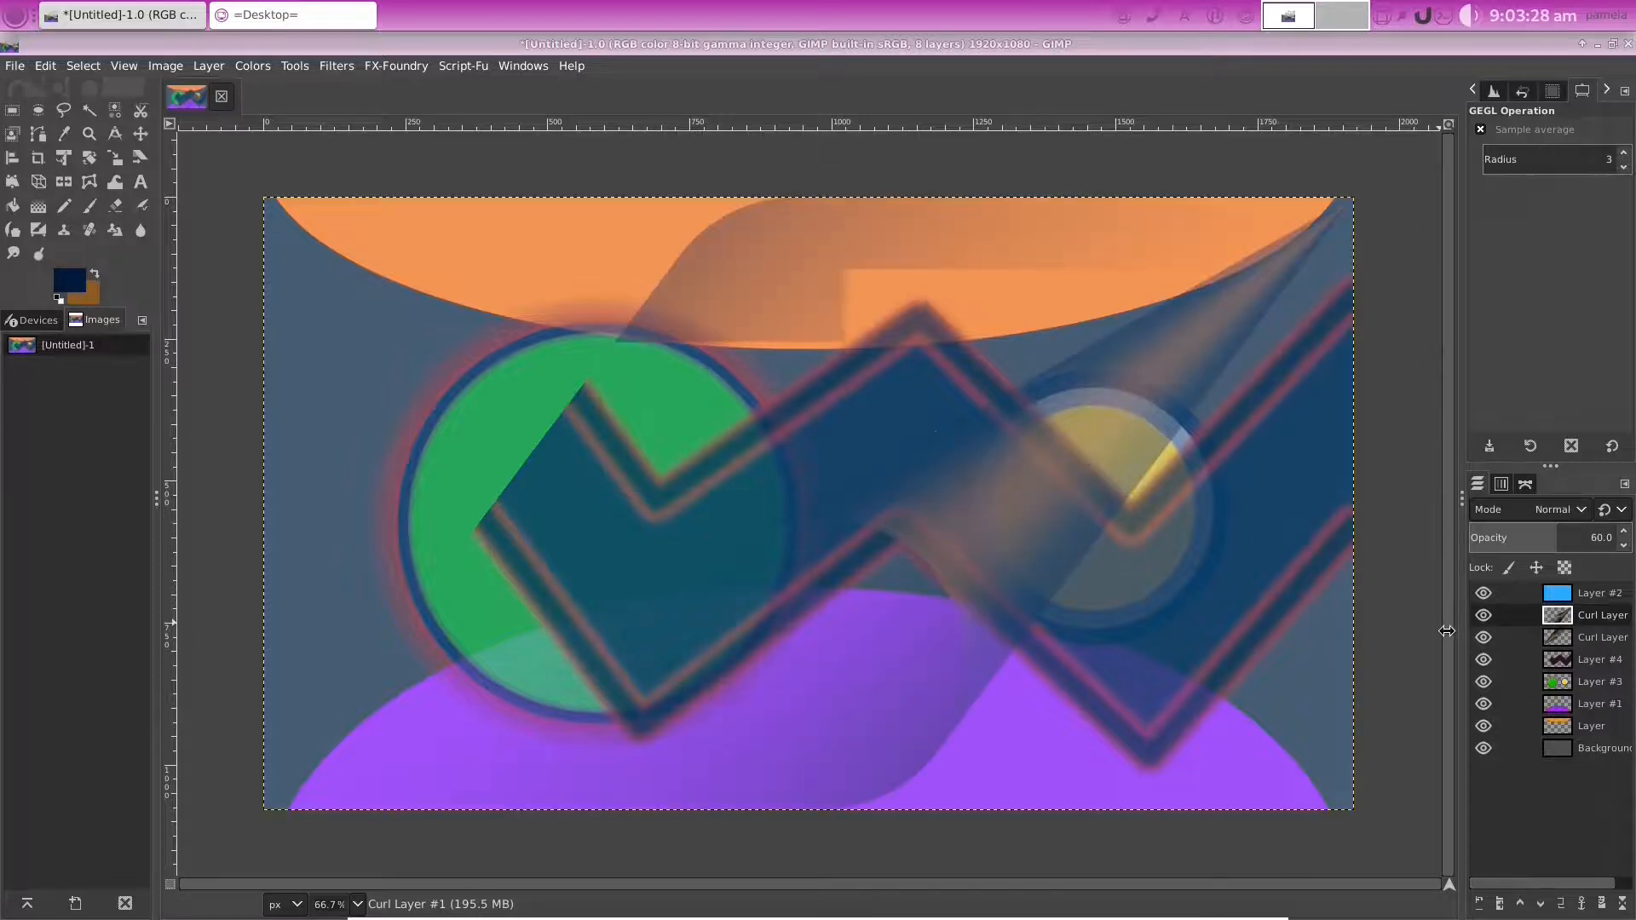
Undo the layer visibility changes and both page curls added to the zigzag layer
click(45, 67)
click(49, 94)
click(45, 68)
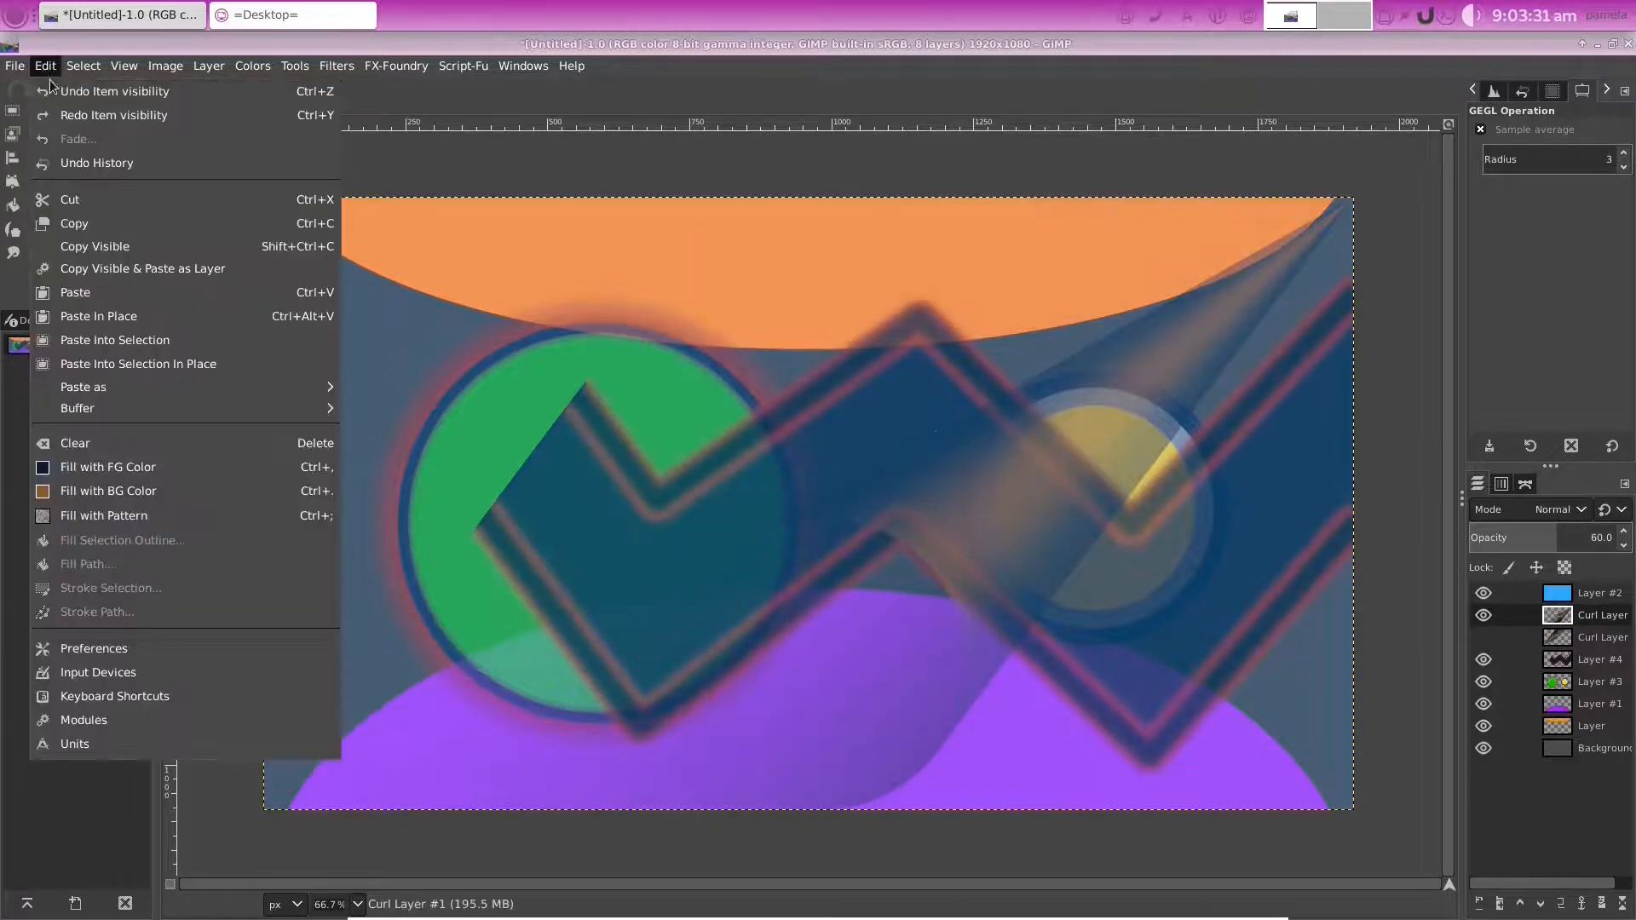
click(50, 87)
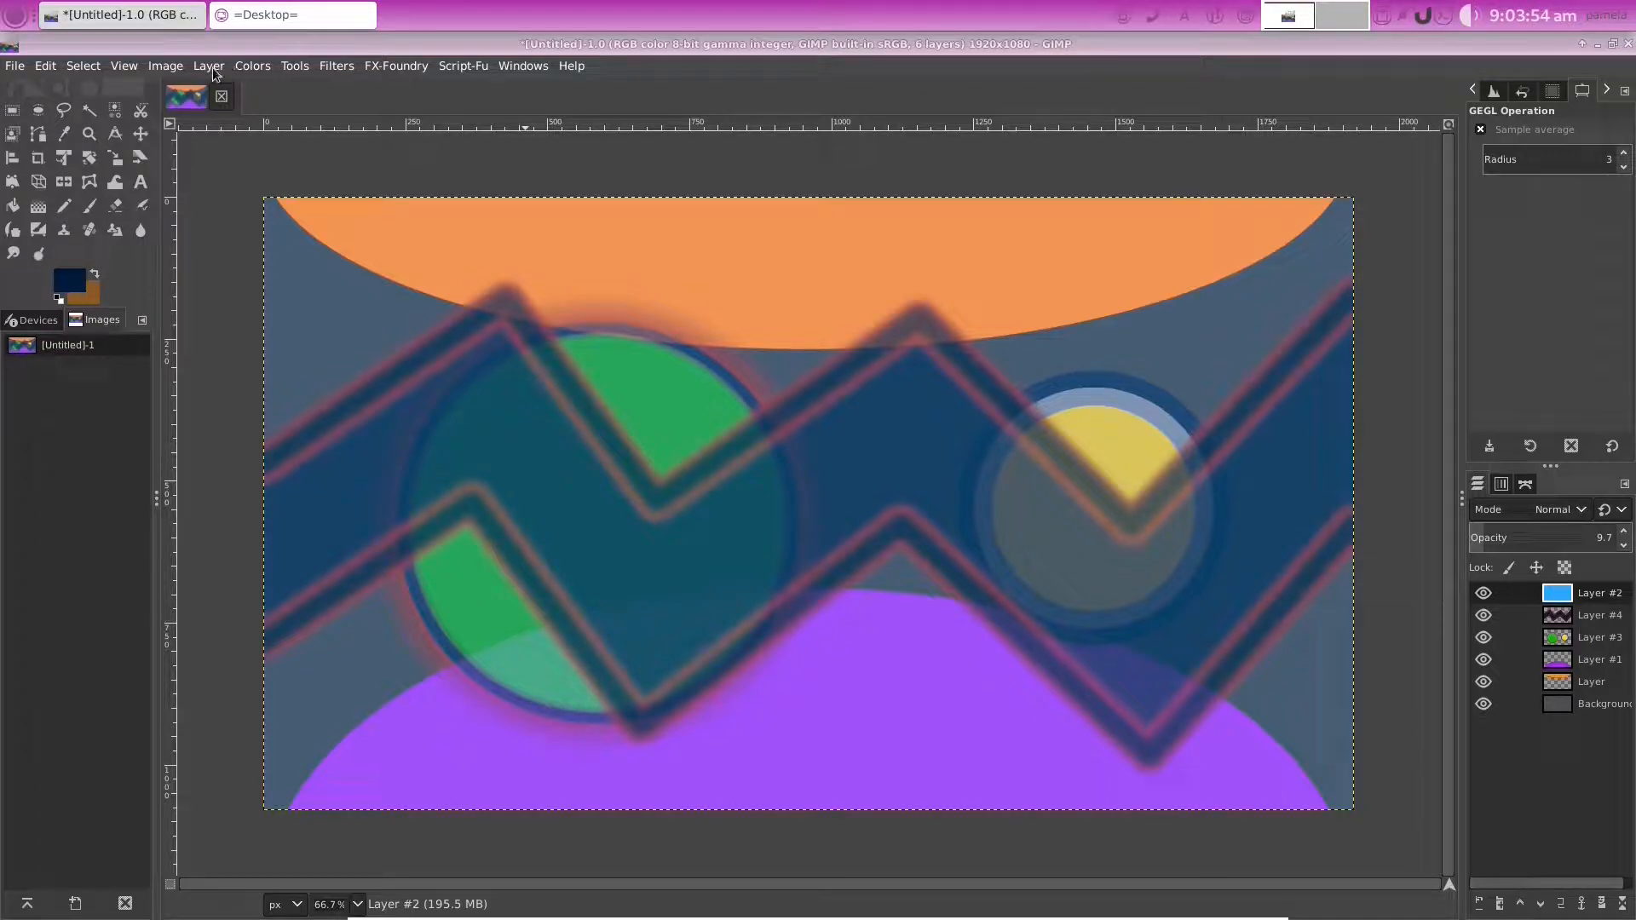
Add a new transparent layer above the blue overlay, apply an upper-left vertical Pagecurl and set its curl layer's opacity to 64
key(shift+ctrl+n)
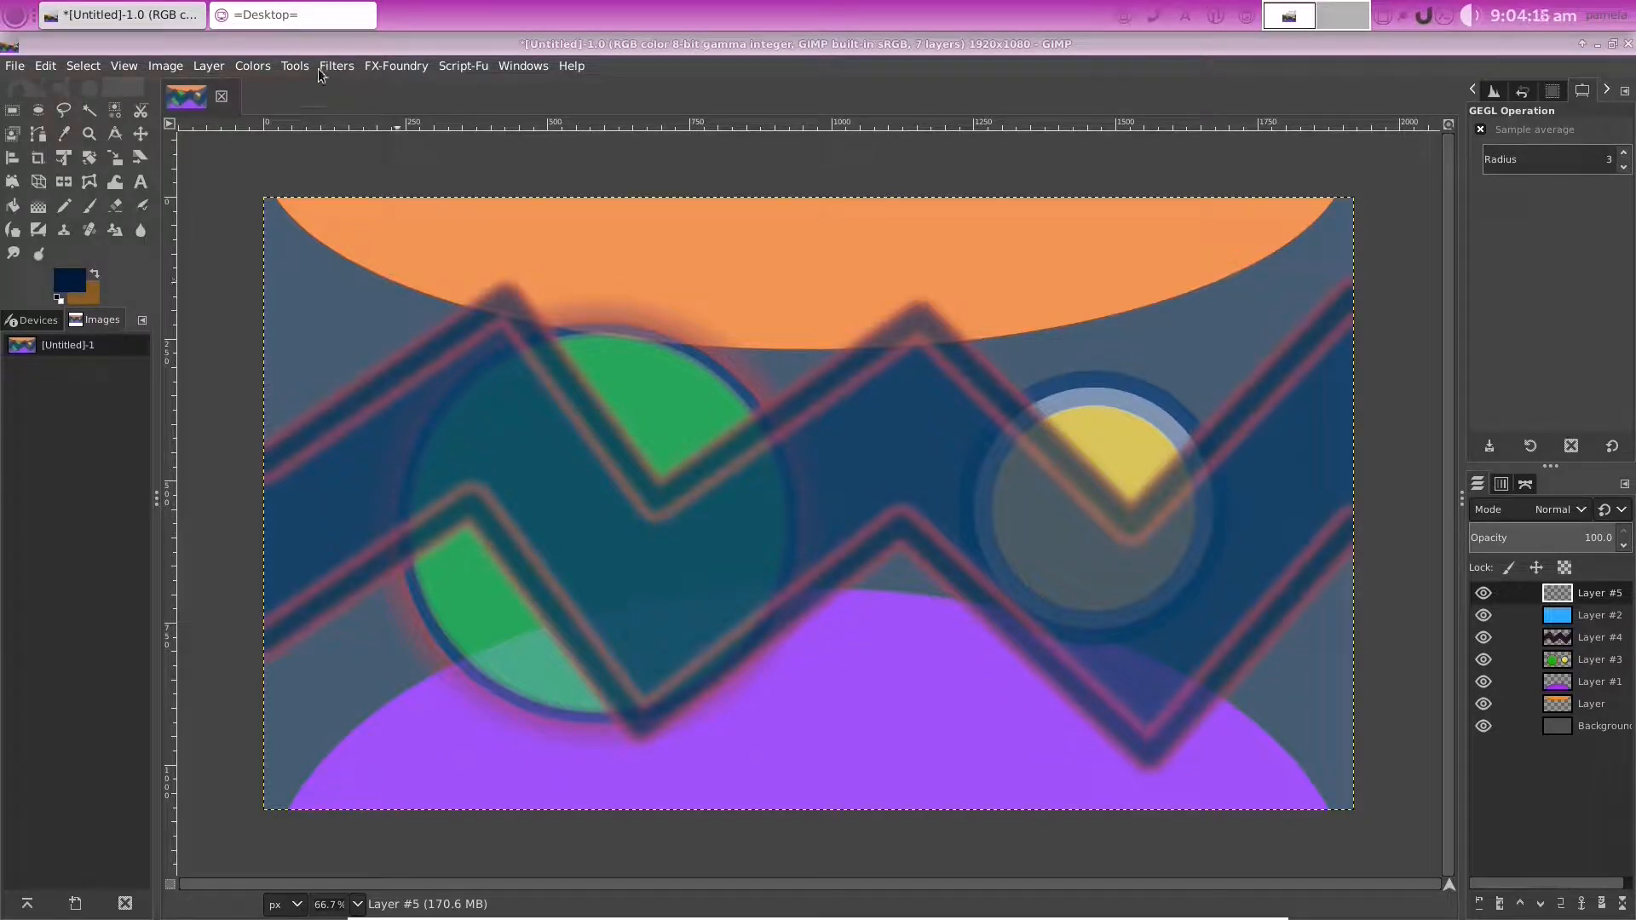
click(319, 68)
click(362, 113)
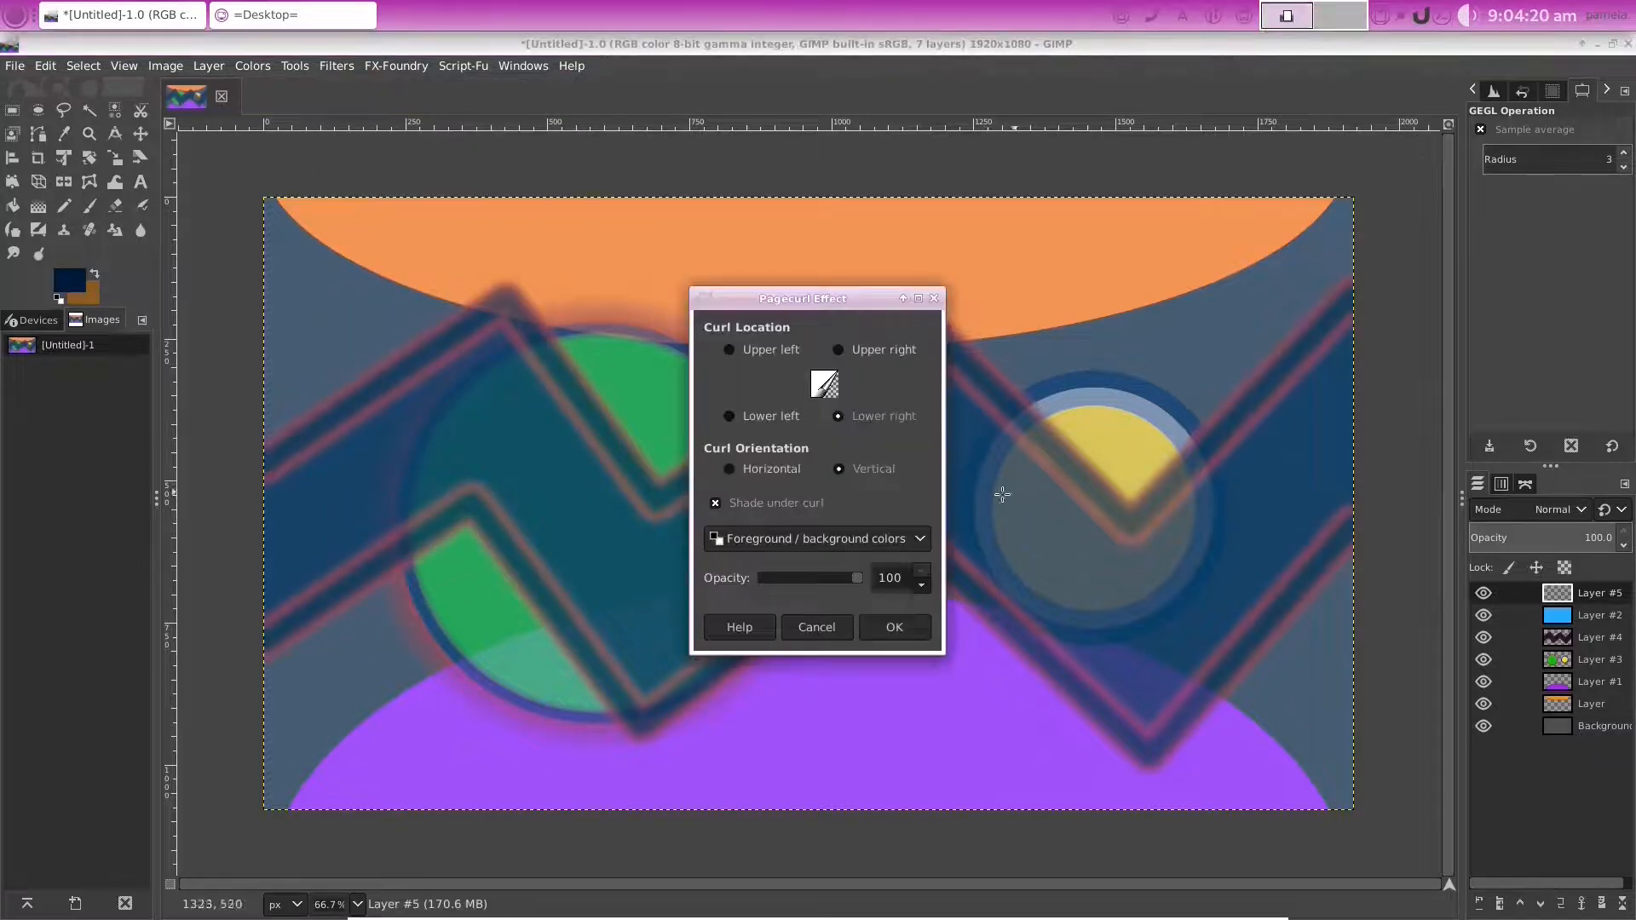
click(728, 353)
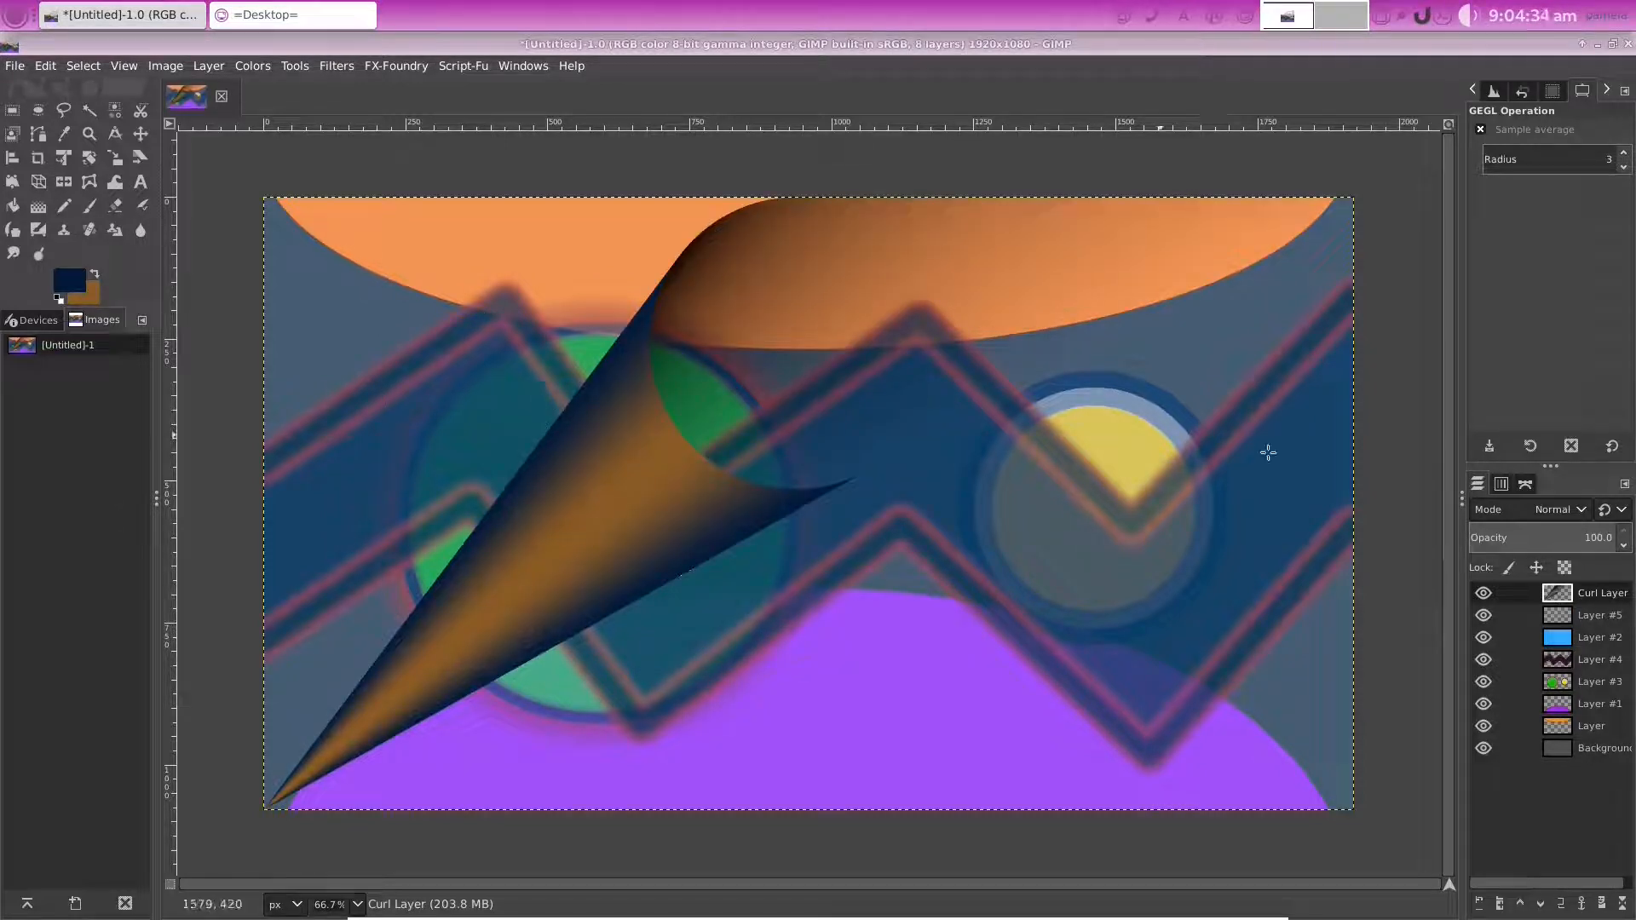
click(1624, 547)
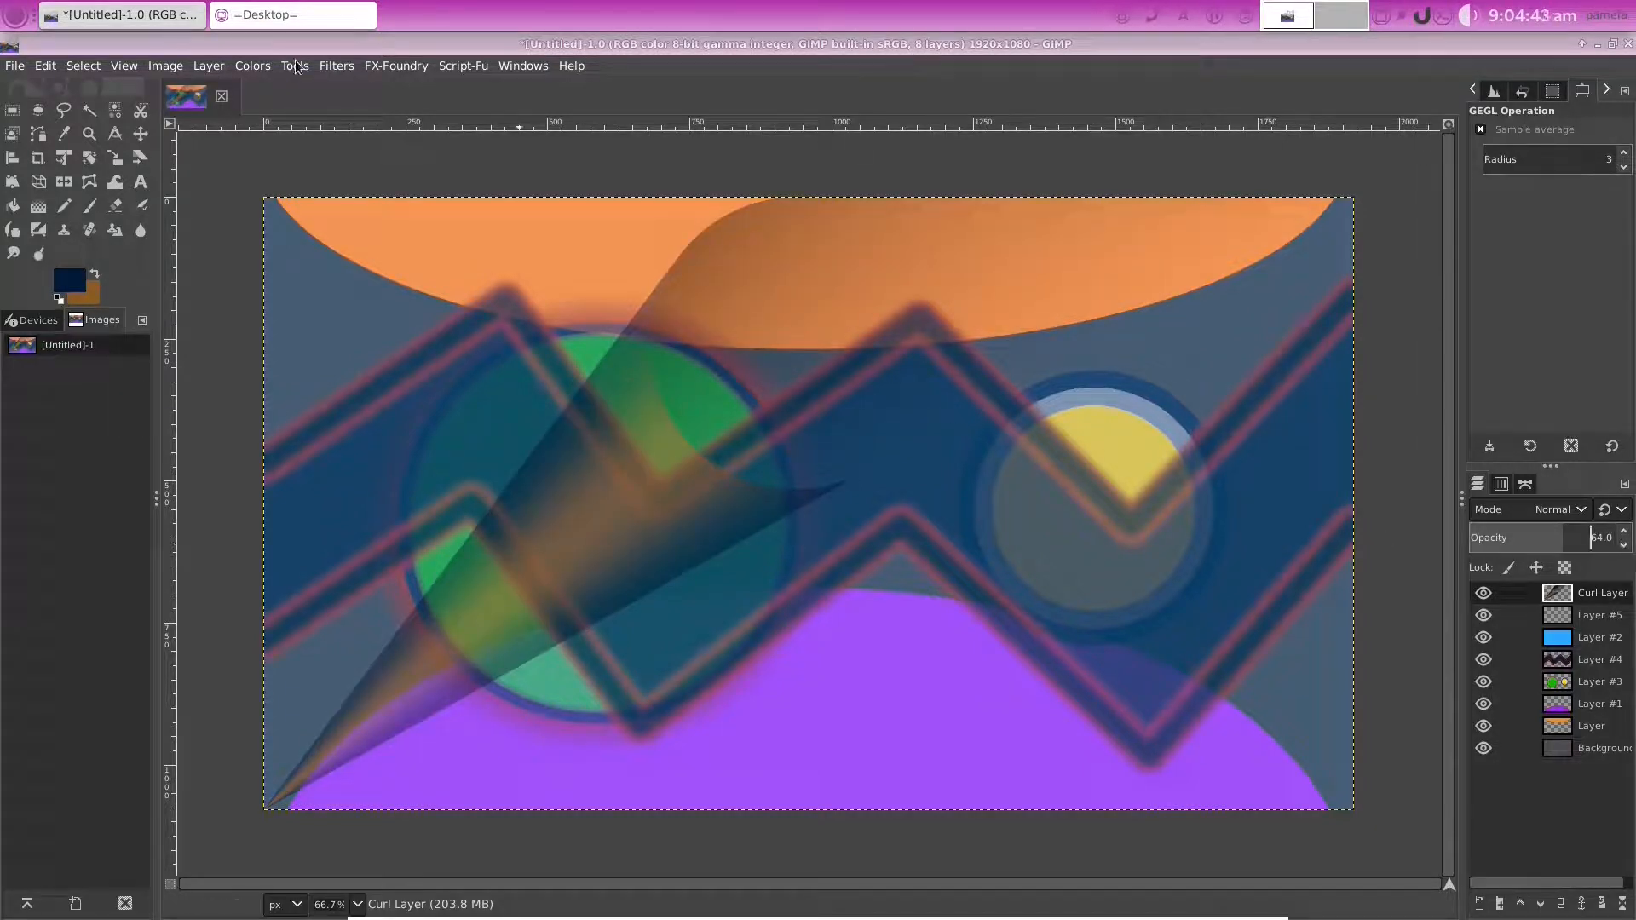
Apply a second Pagecurl at the lower right corner and set the new curl layer's opacity to 64
click(337, 65)
click(382, 156)
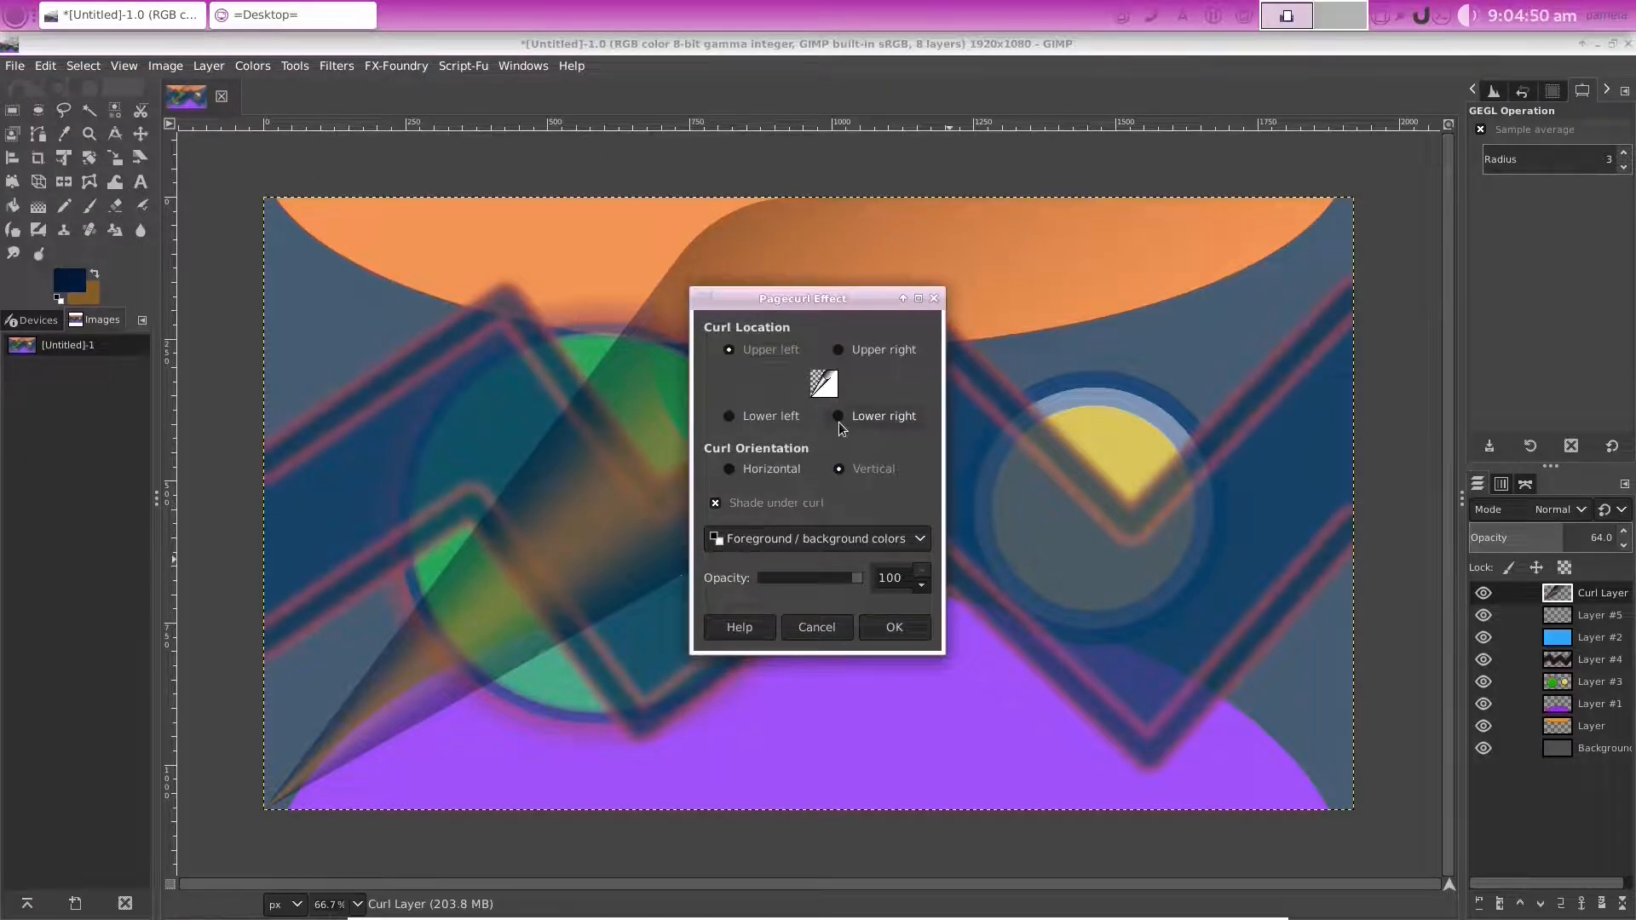
click(839, 422)
click(896, 627)
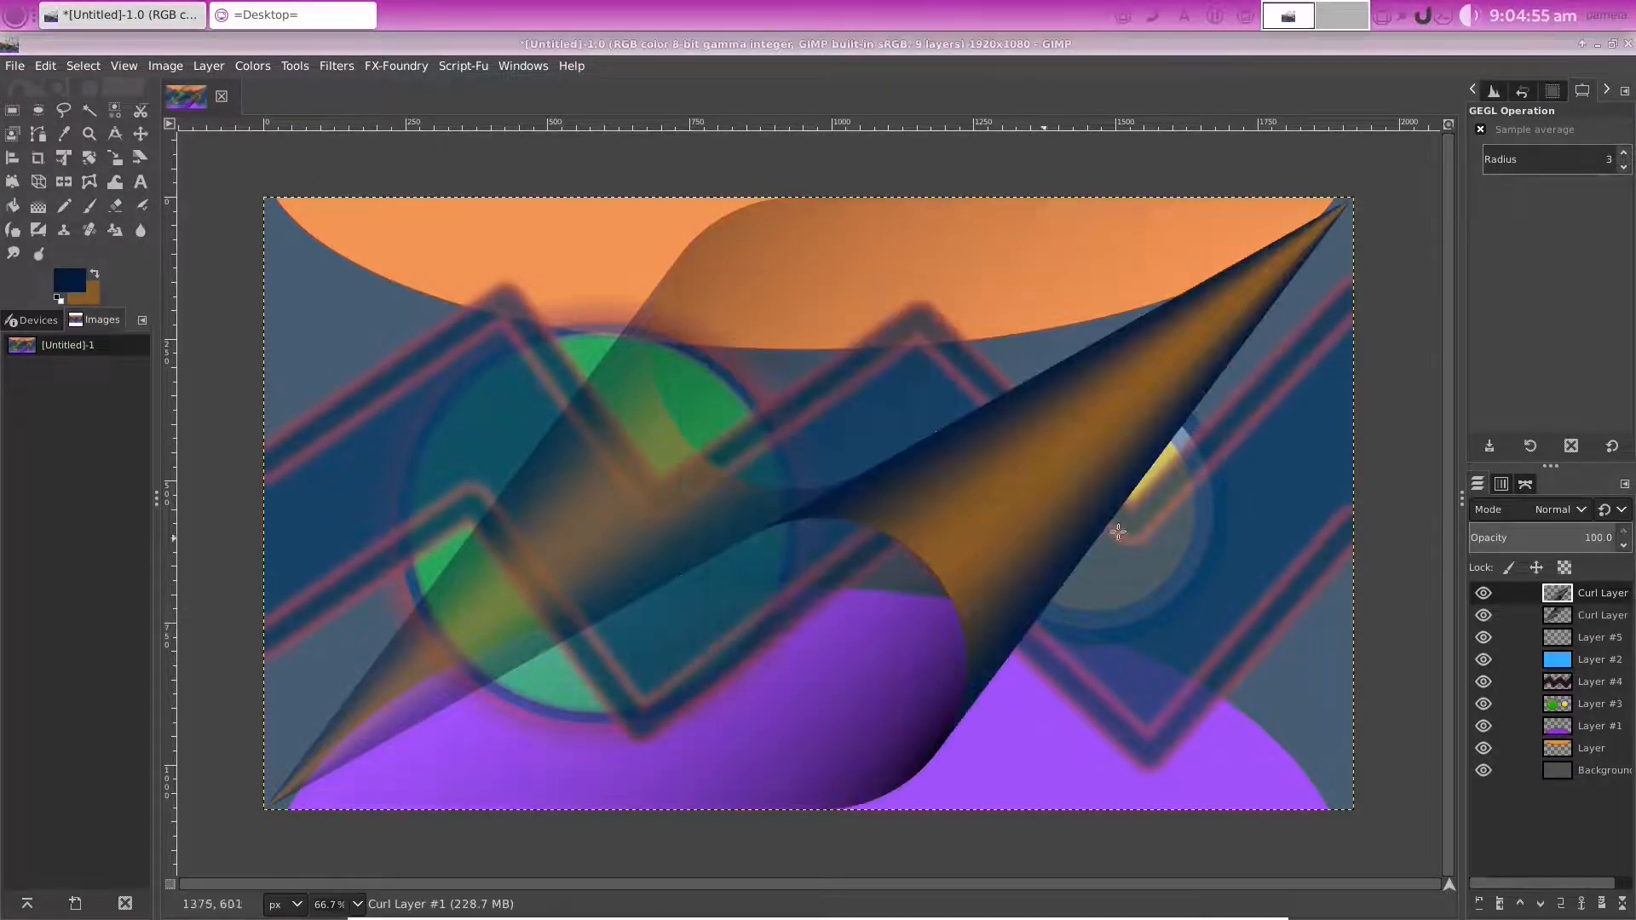
click(1624, 547)
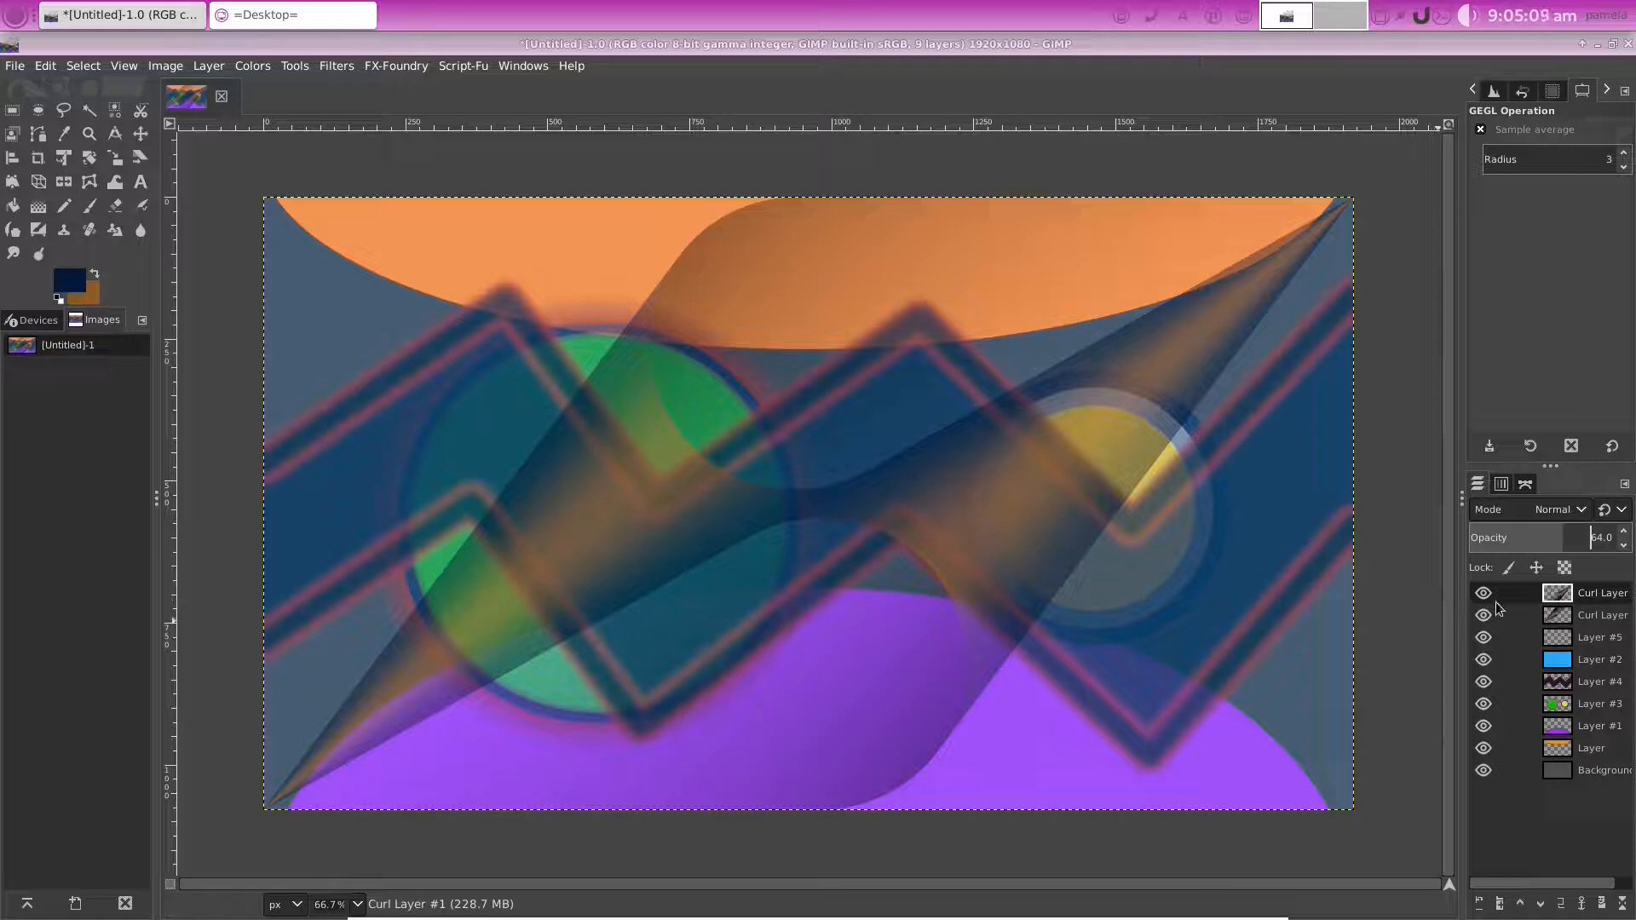
Hide both curl layers, the empty layer and the blue overlay, and show them again to compare the artwork
drag(1484, 615, 1485, 661)
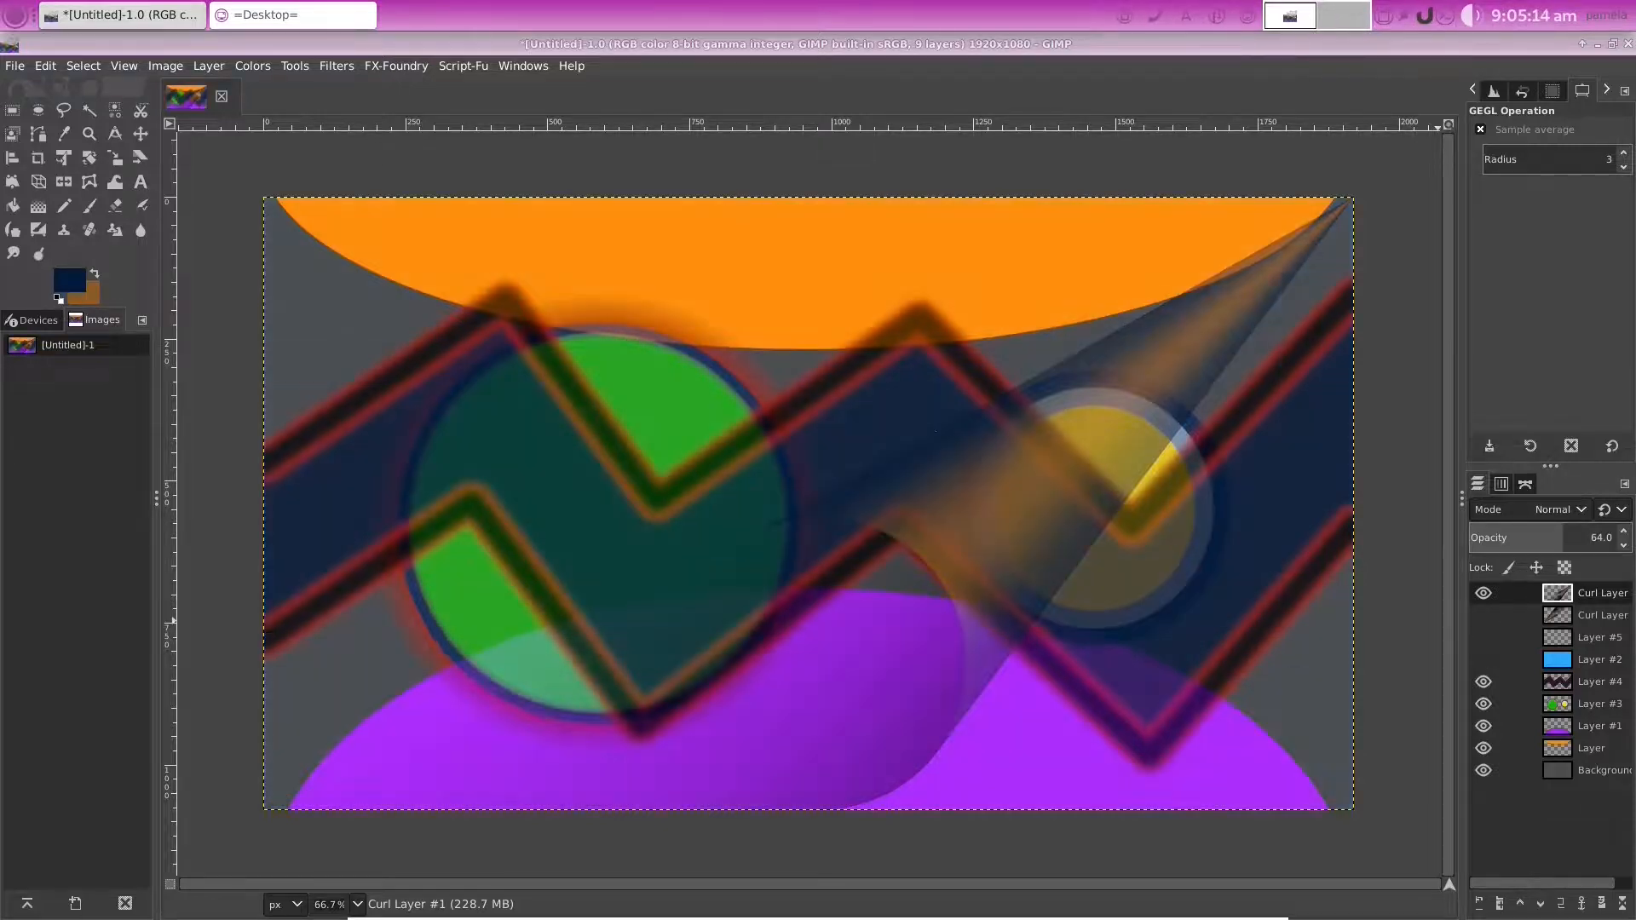
click(1483, 594)
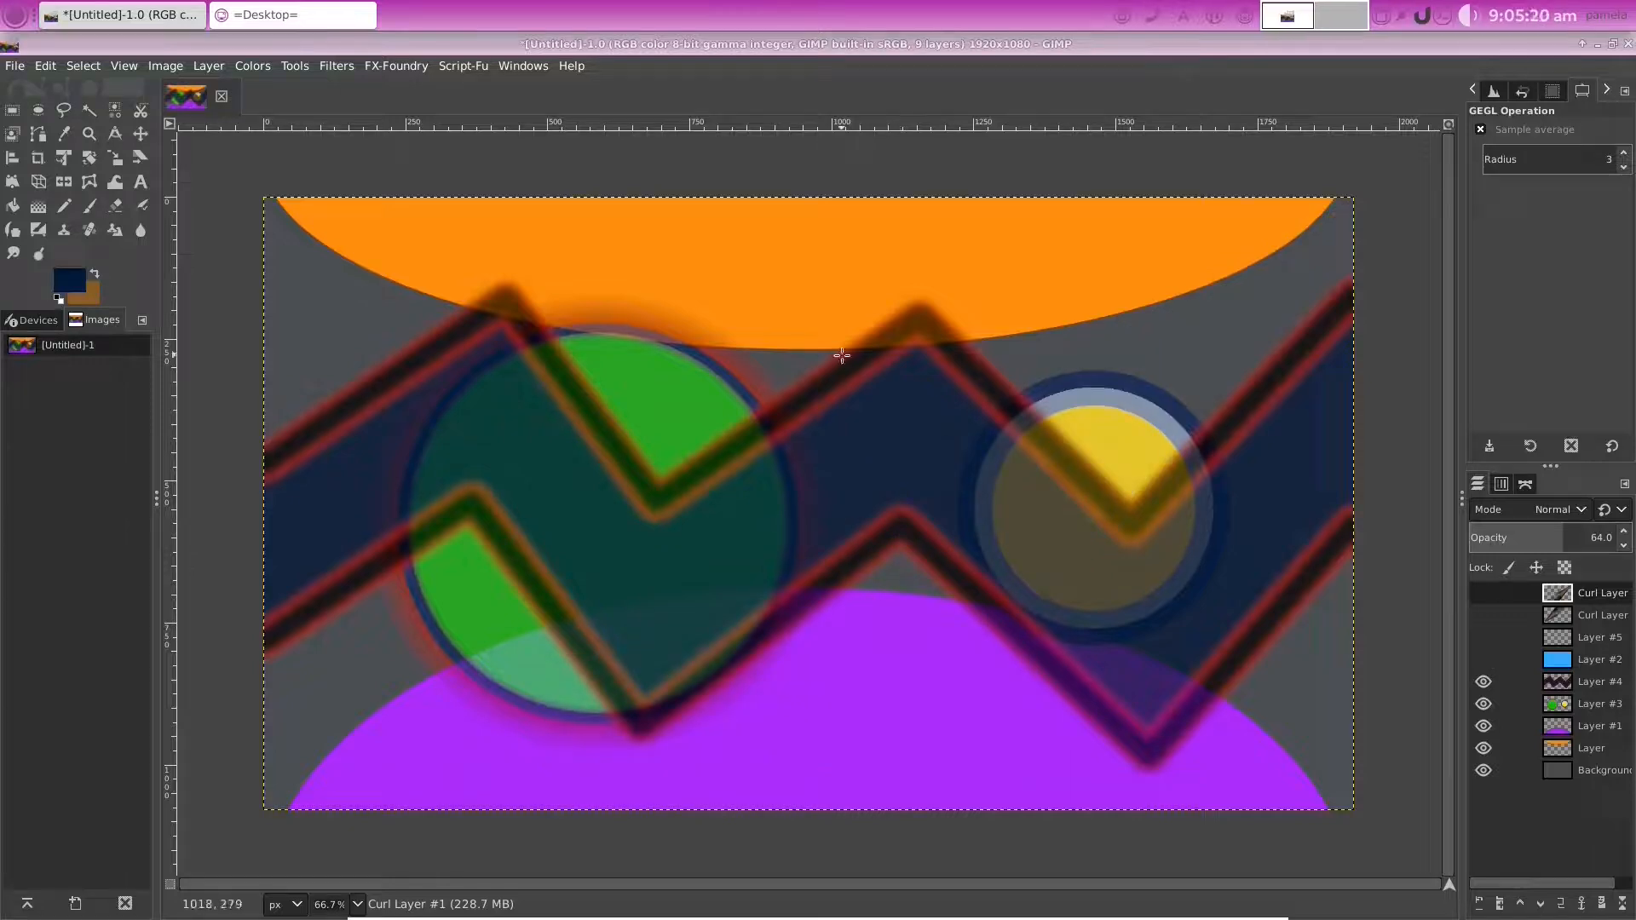
drag(1483, 660, 1483, 593)
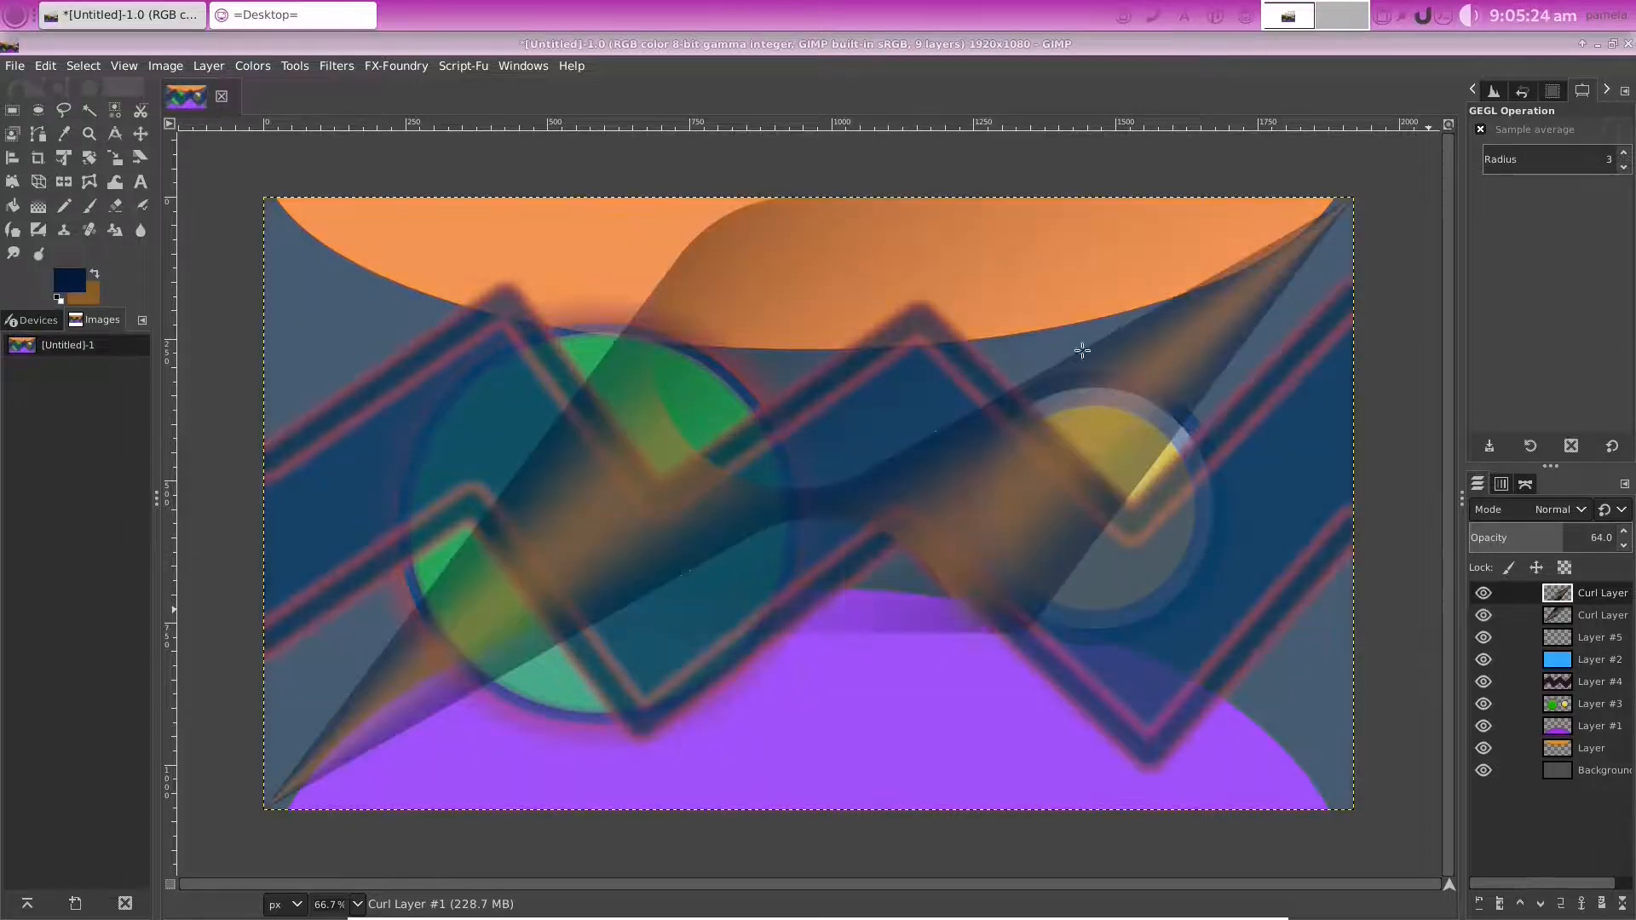
Export the wallpaper as Tutorial..png to the WallPaper folder in Pictures
click(15, 68)
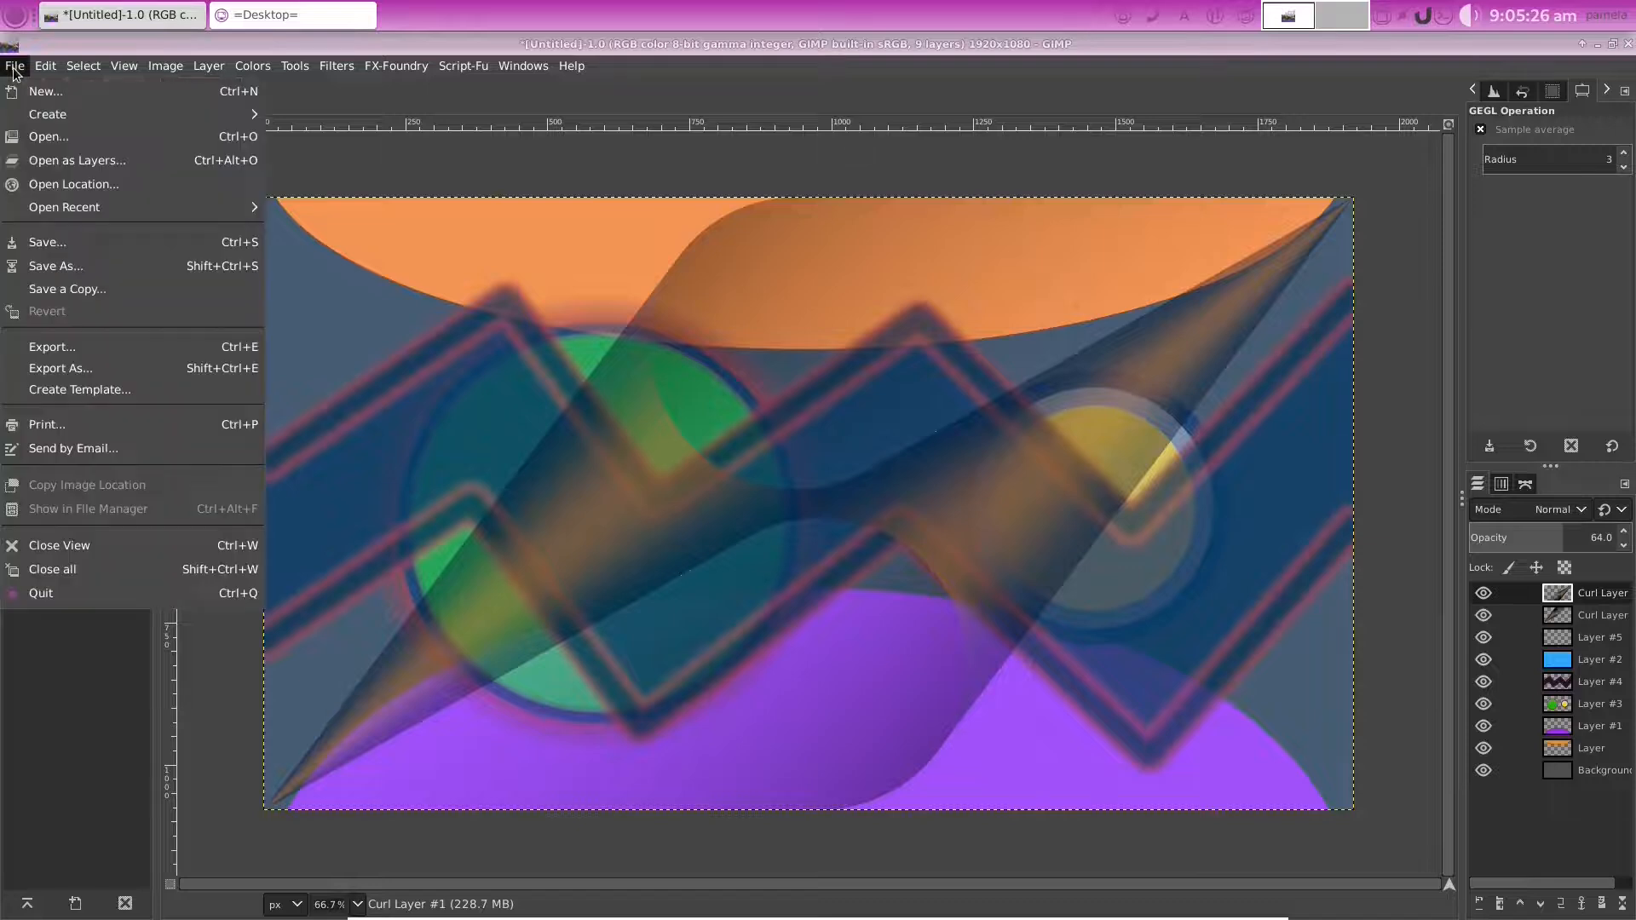
click(88, 372)
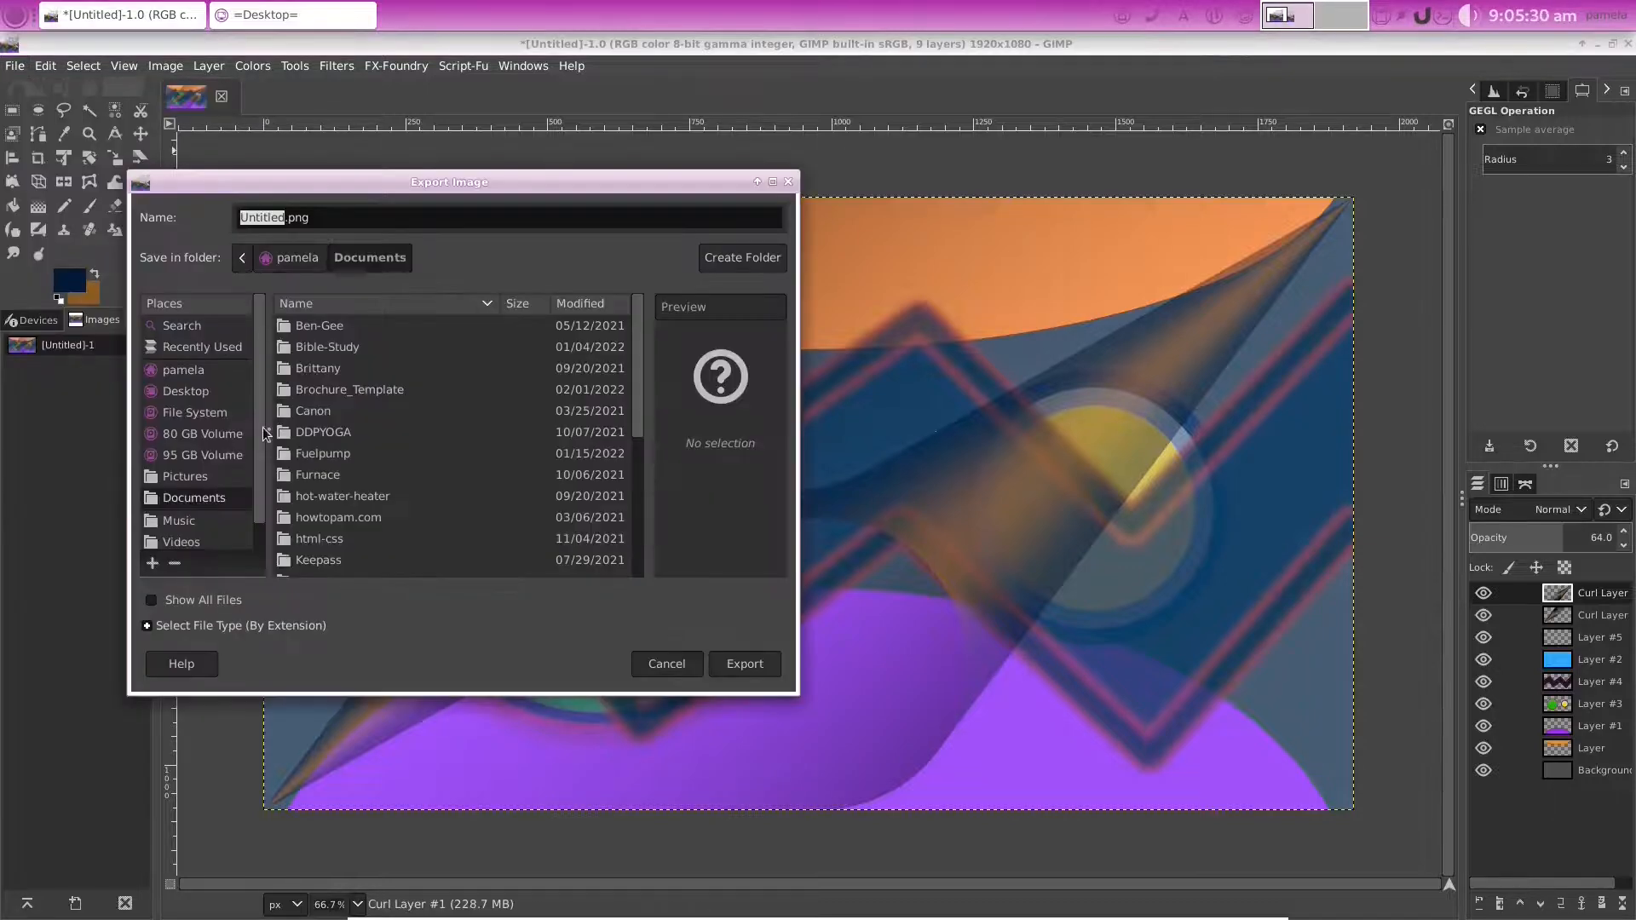
click(185, 476)
double_click(312, 500)
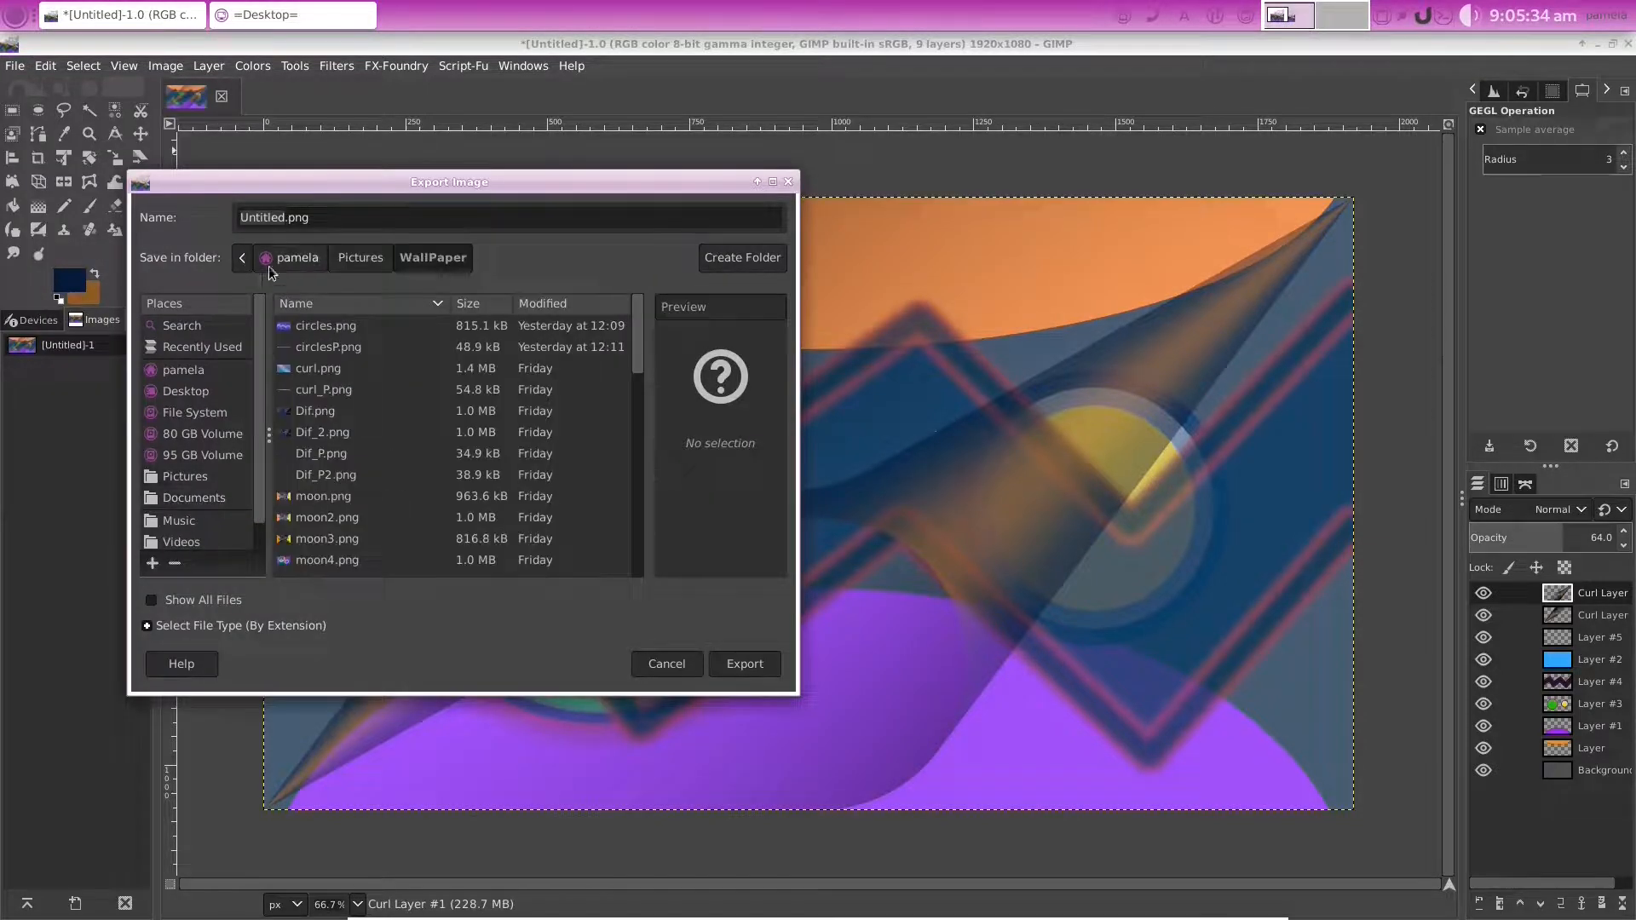
double_click(281, 218)
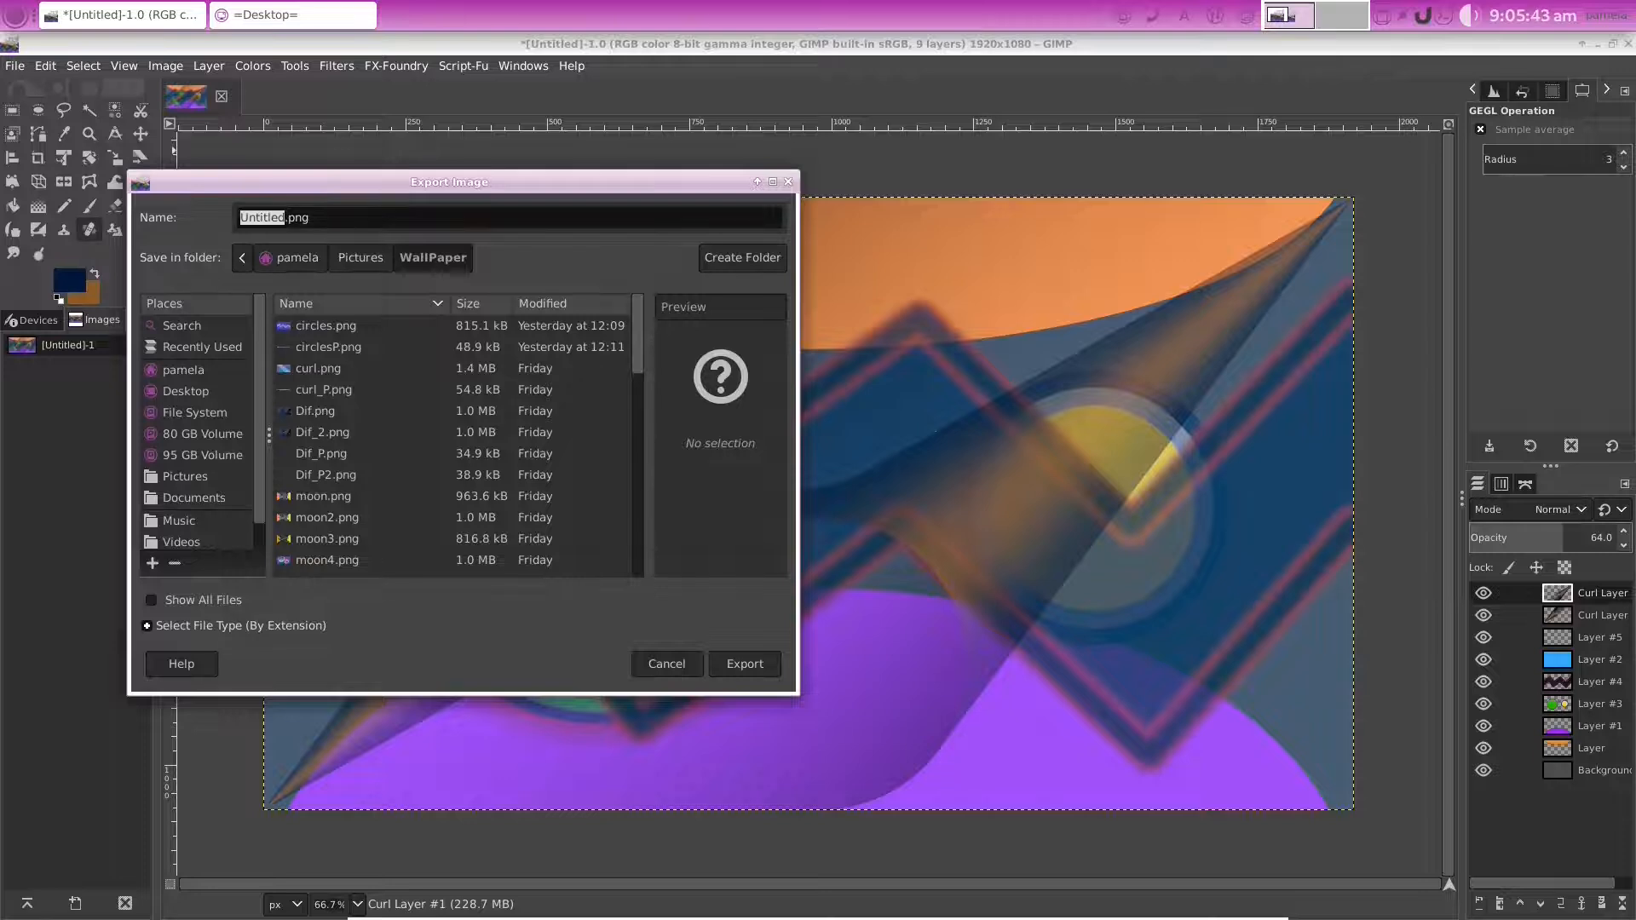
text(Tutorial)
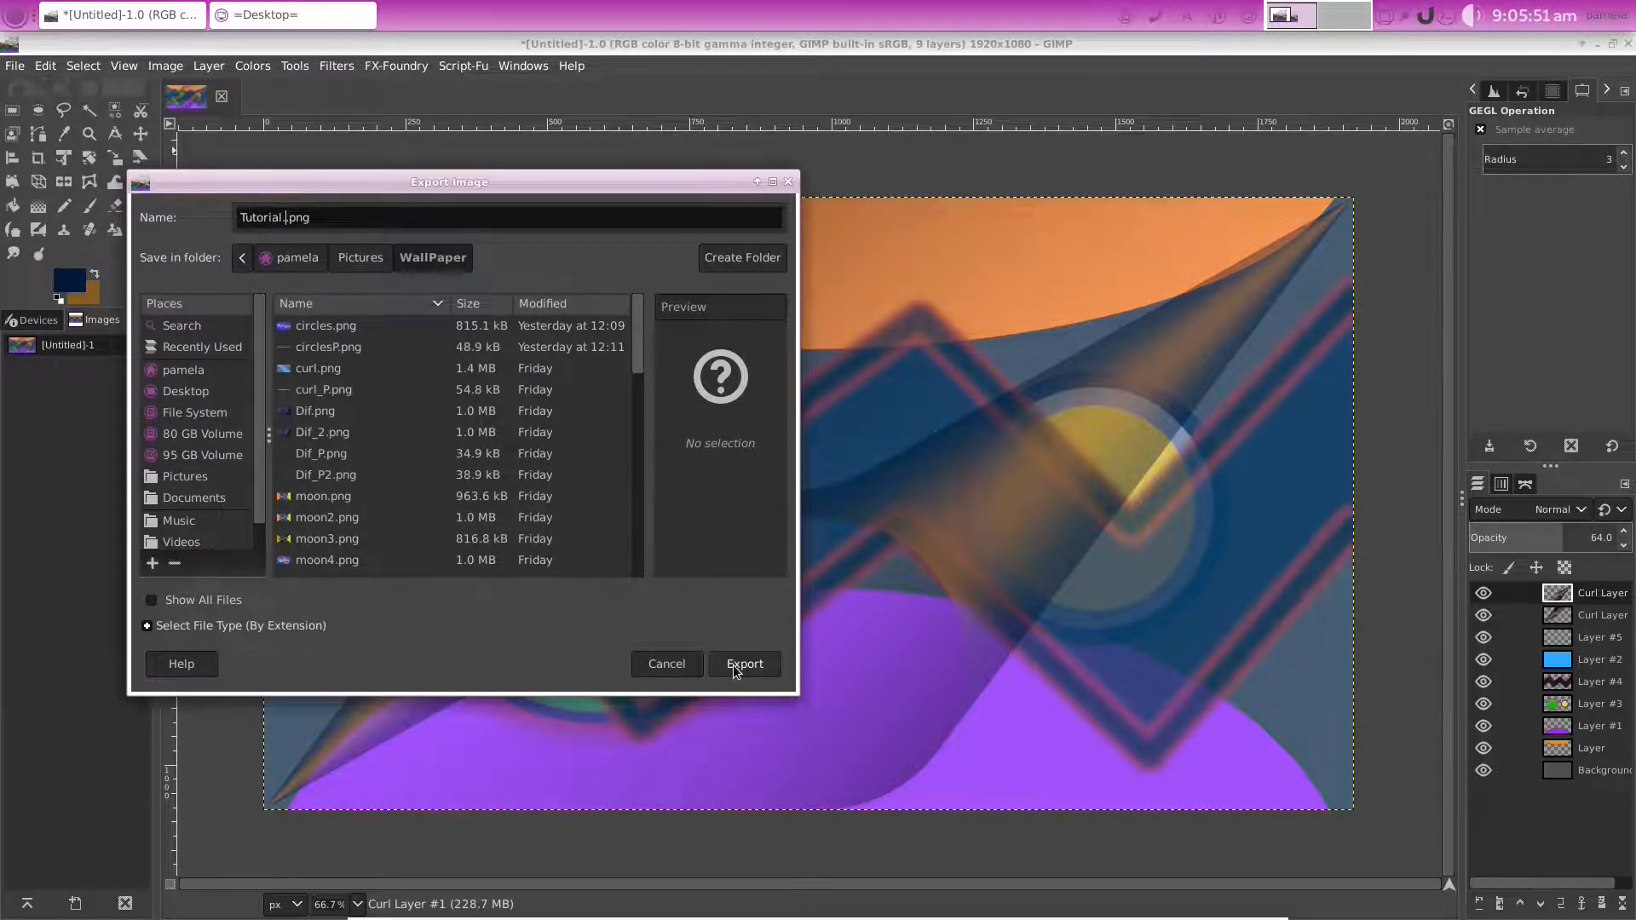
text(.)
click(735, 668)
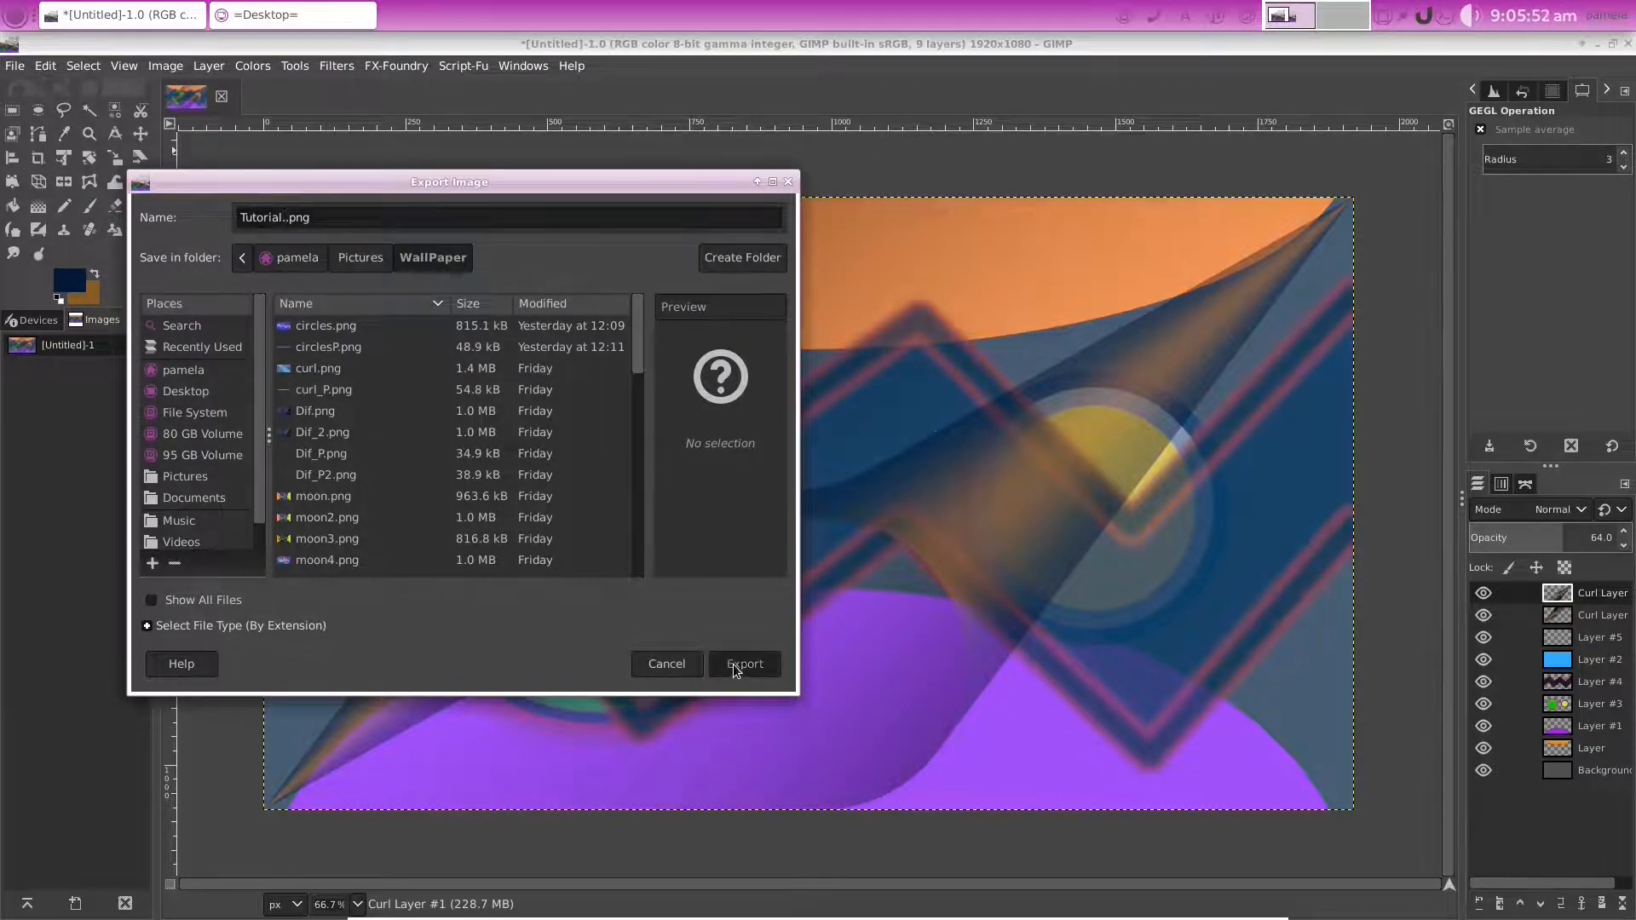
click(908, 646)
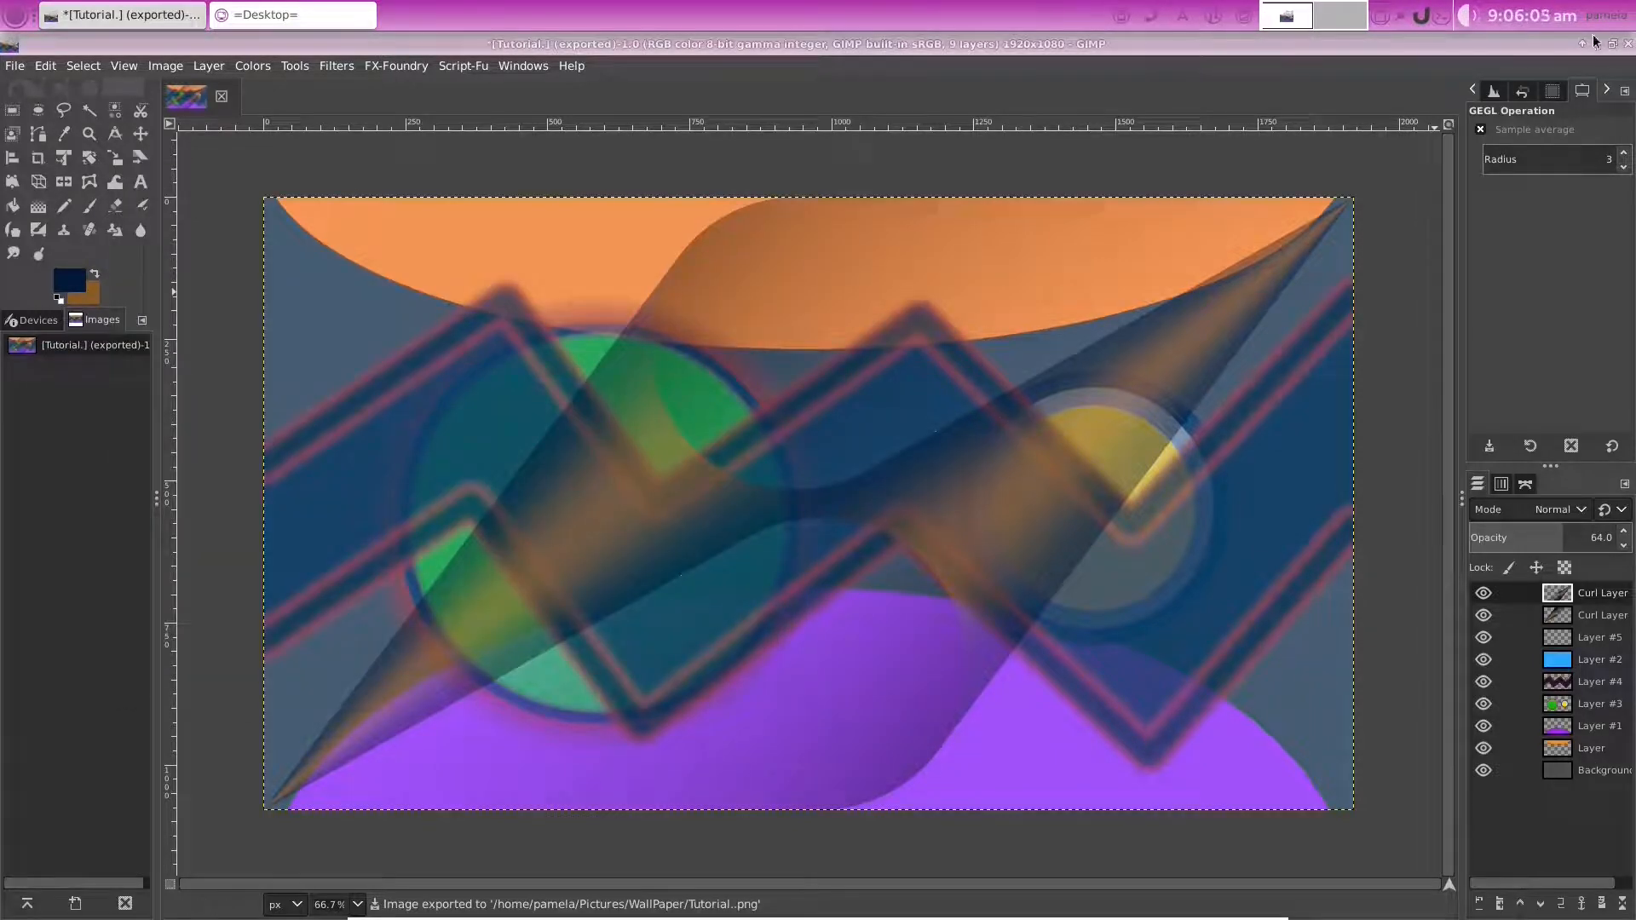
Switch to the Xfce desktop settings and set the exported tutorial image as the desktop wallpaper
click(1595, 40)
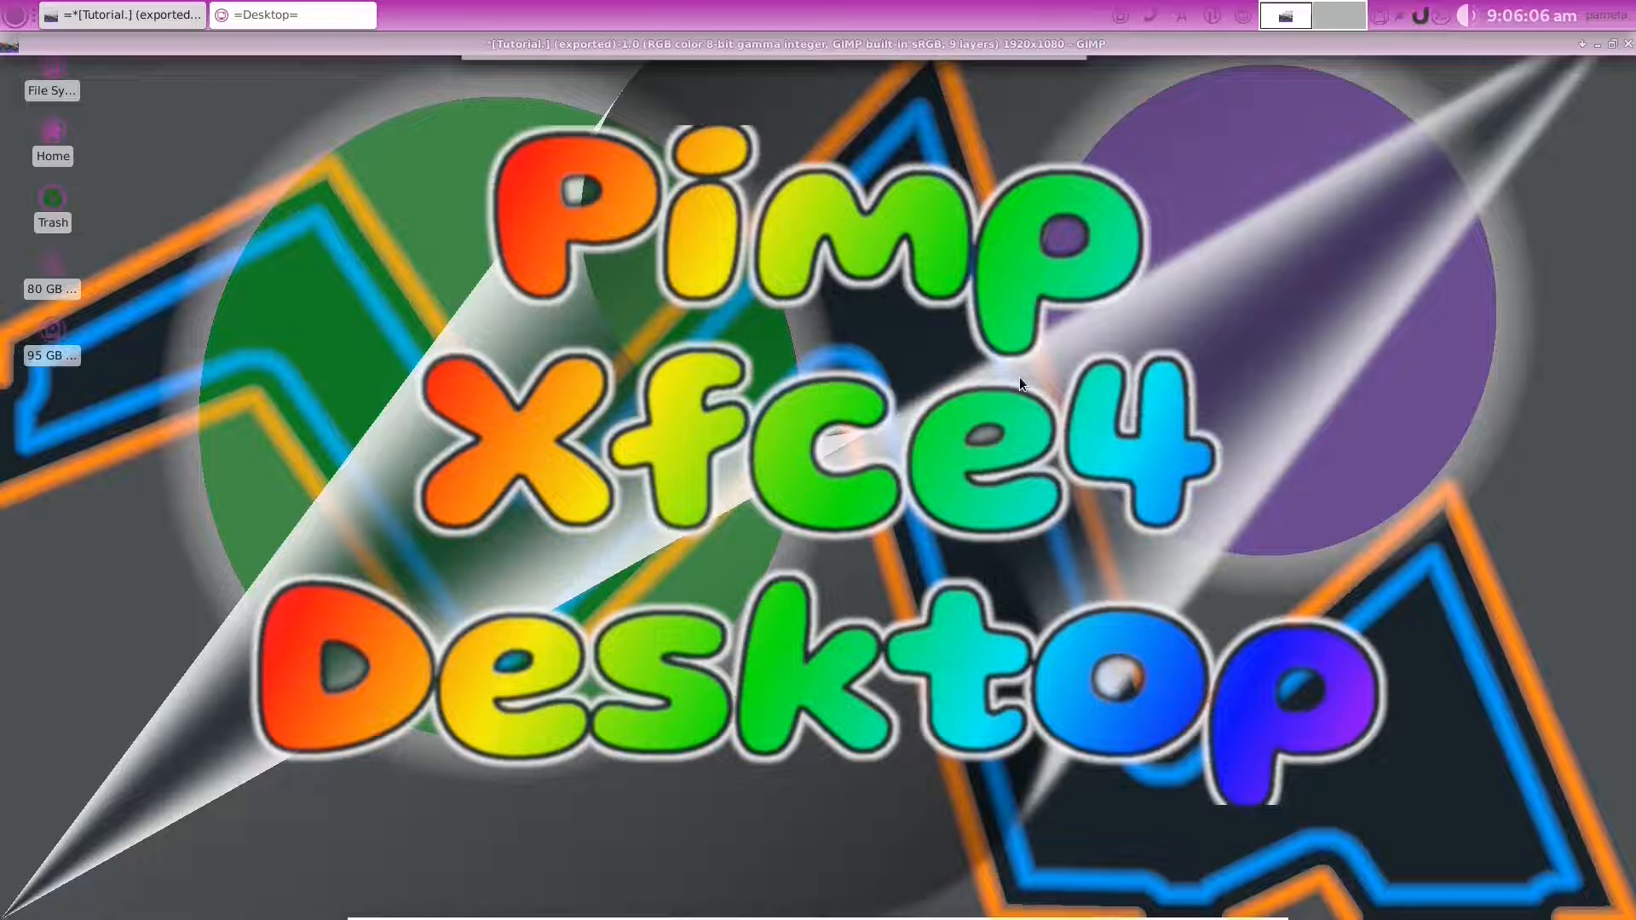
right_click(756, 401)
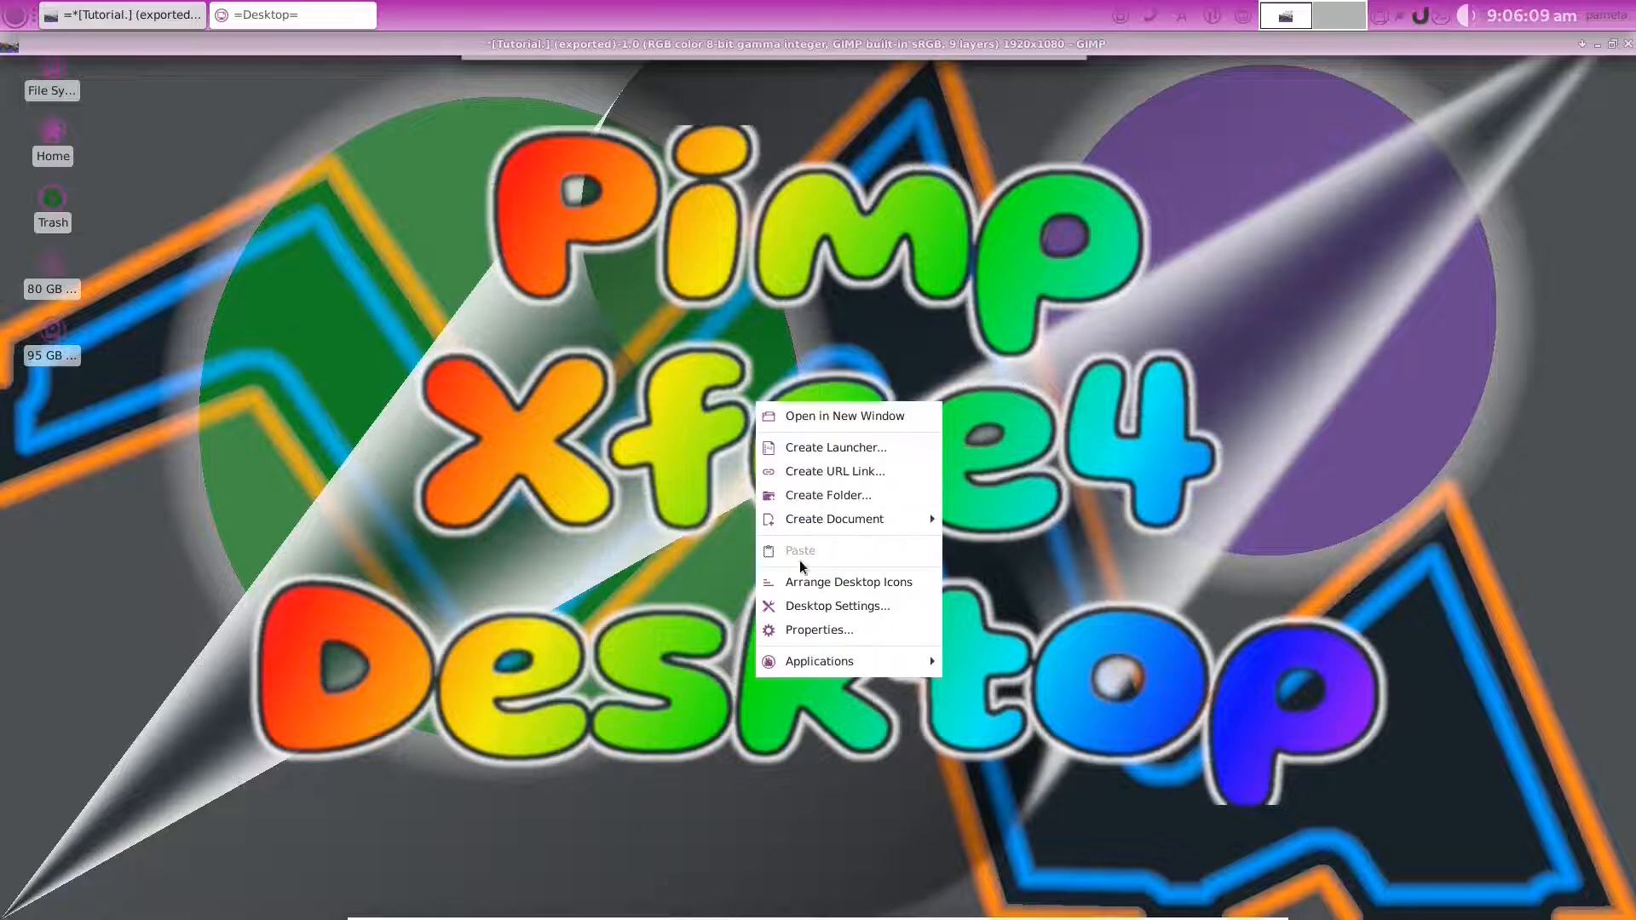
click(811, 615)
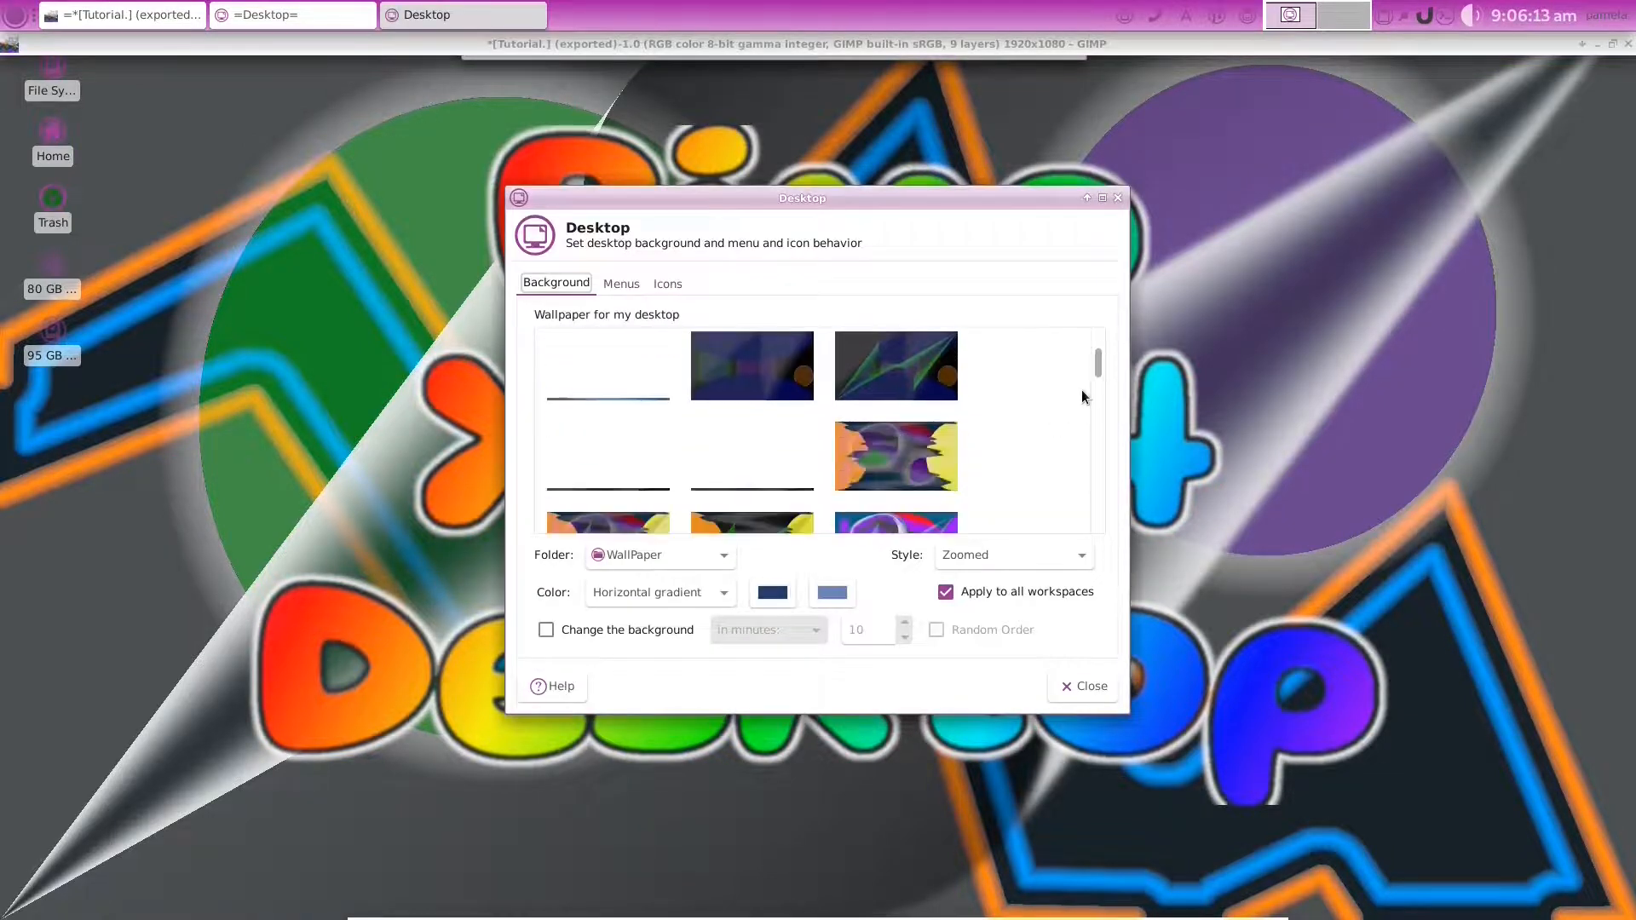
scroll(1057, 396, down, 5)
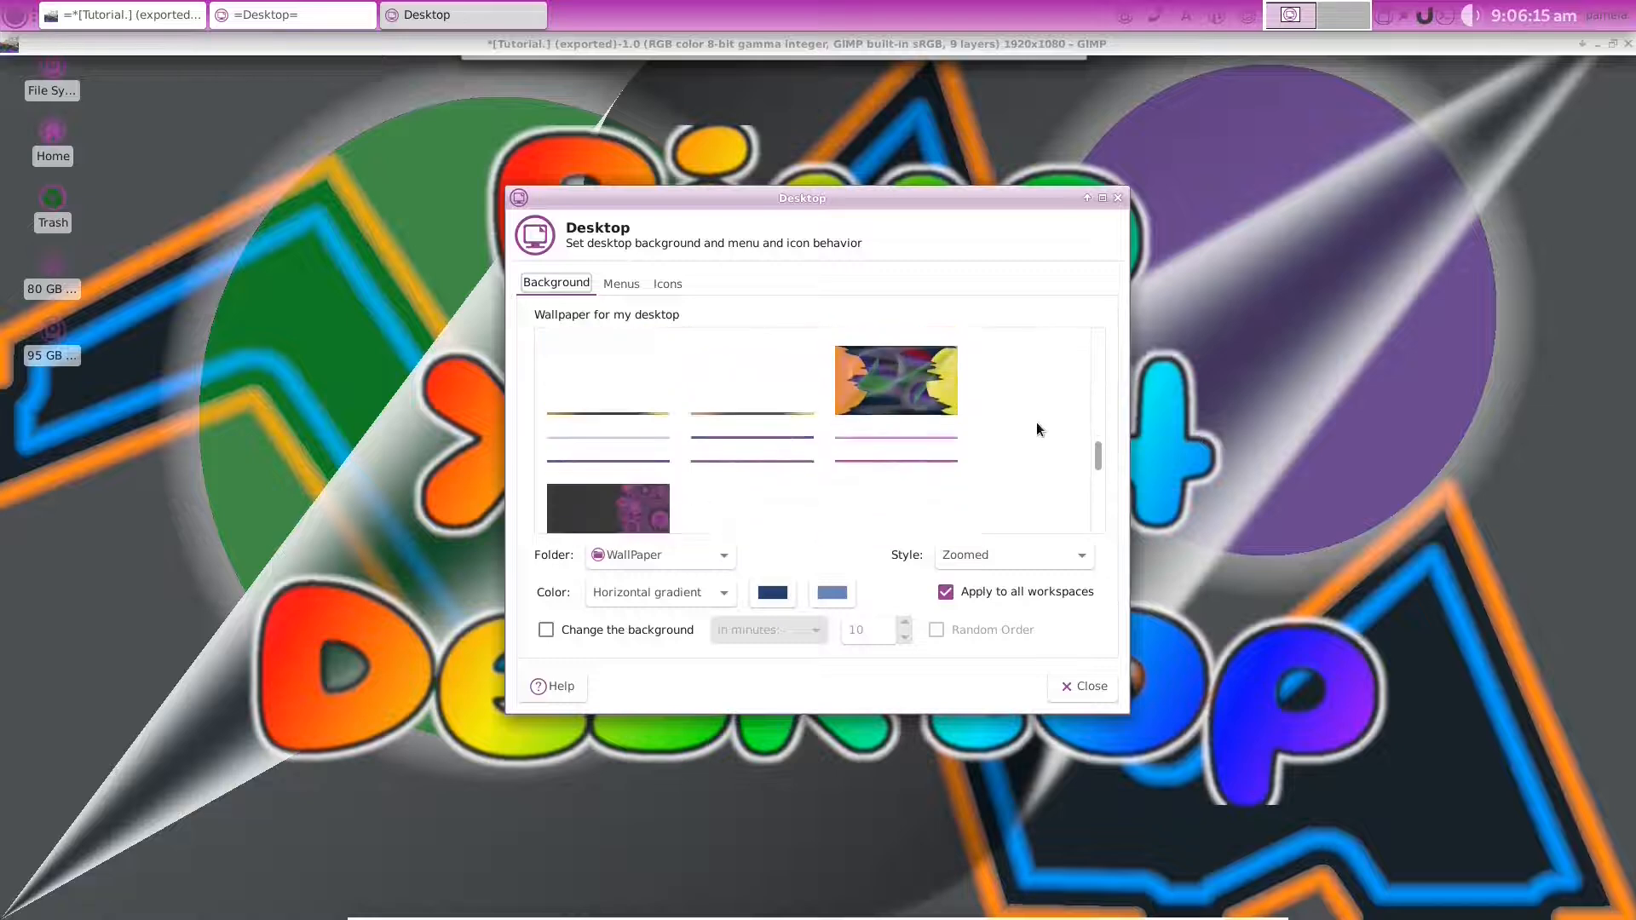
scroll(1034, 426, down, 3)
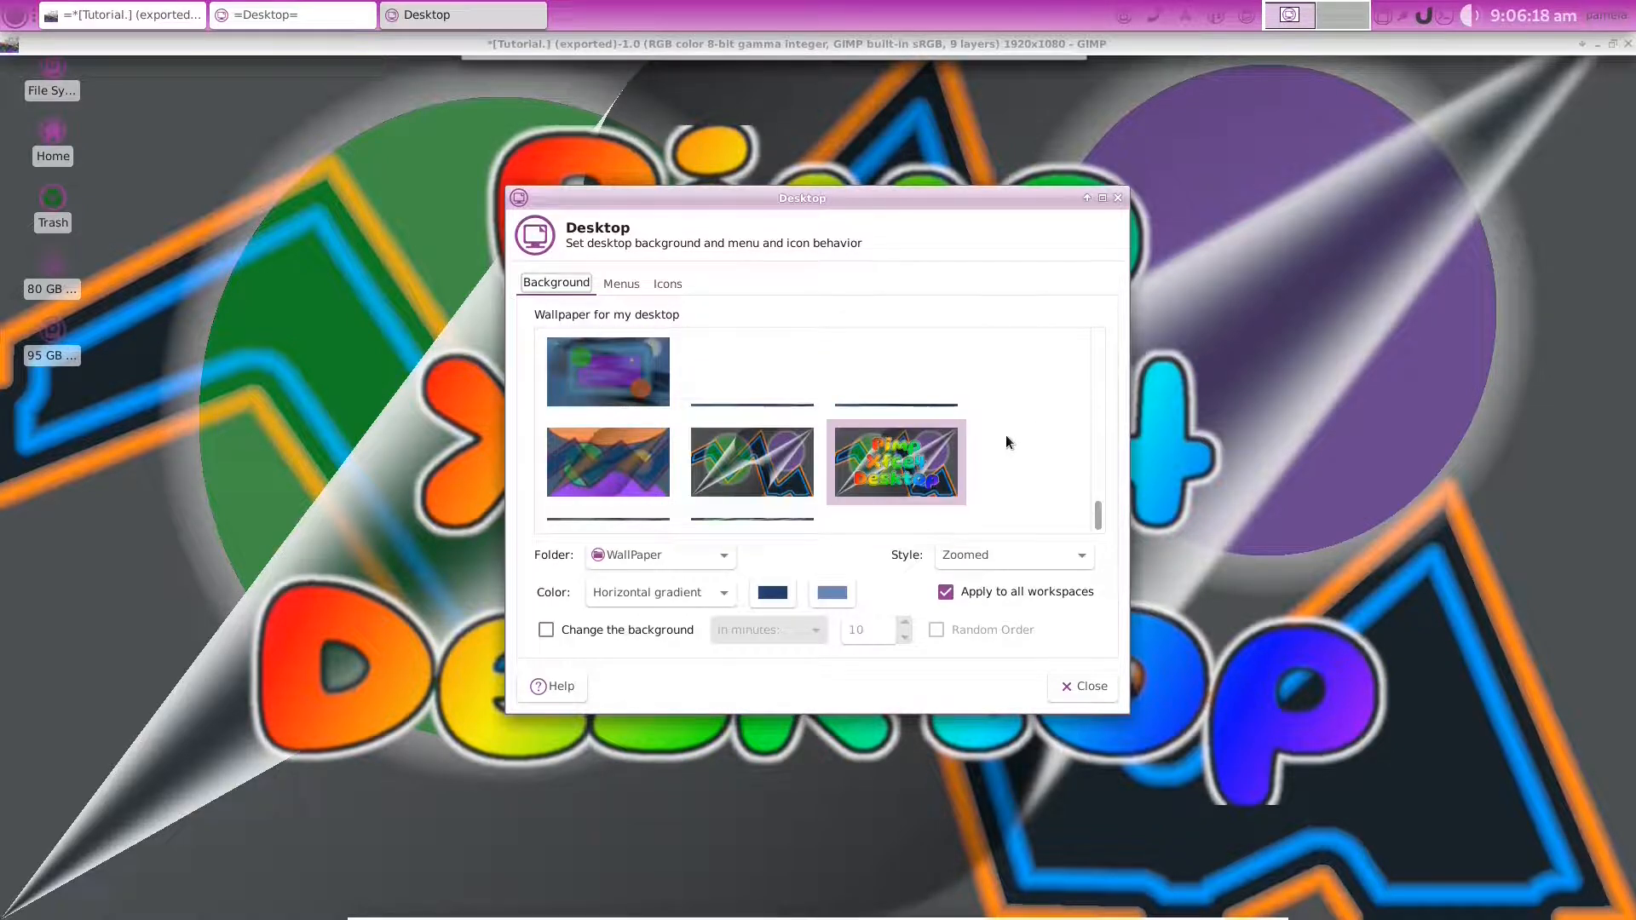
click(613, 467)
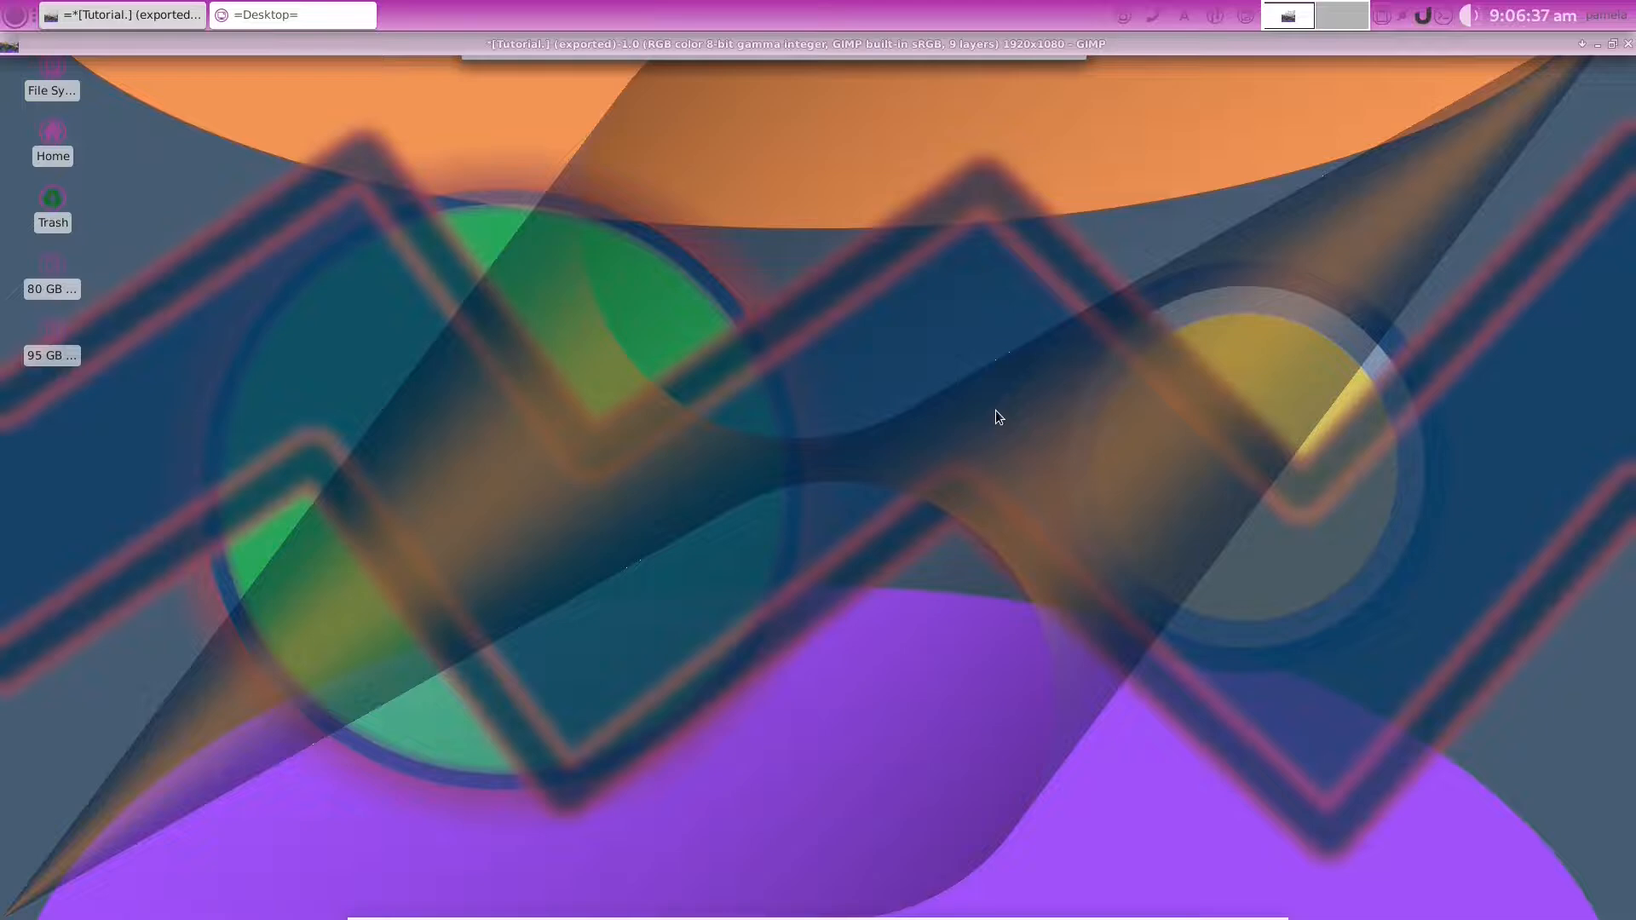
Return to GIMP and scale the image to 1920 × 40 px with the width and height unlinked
mouse_move(1152, 911)
click(1581, 43)
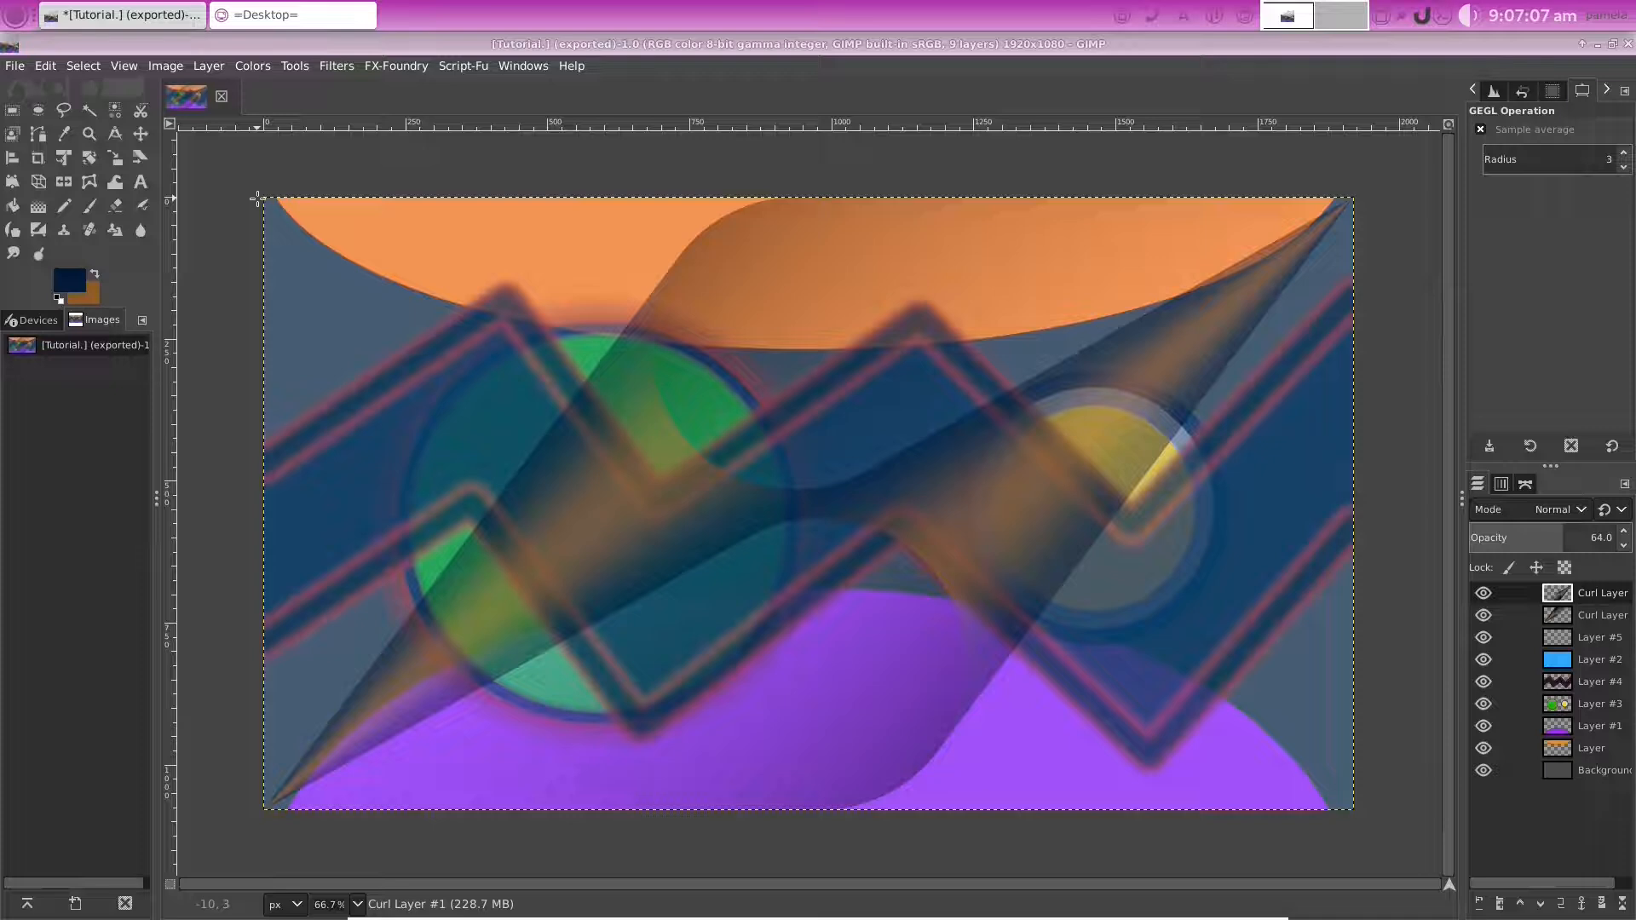
click(165, 65)
click(213, 307)
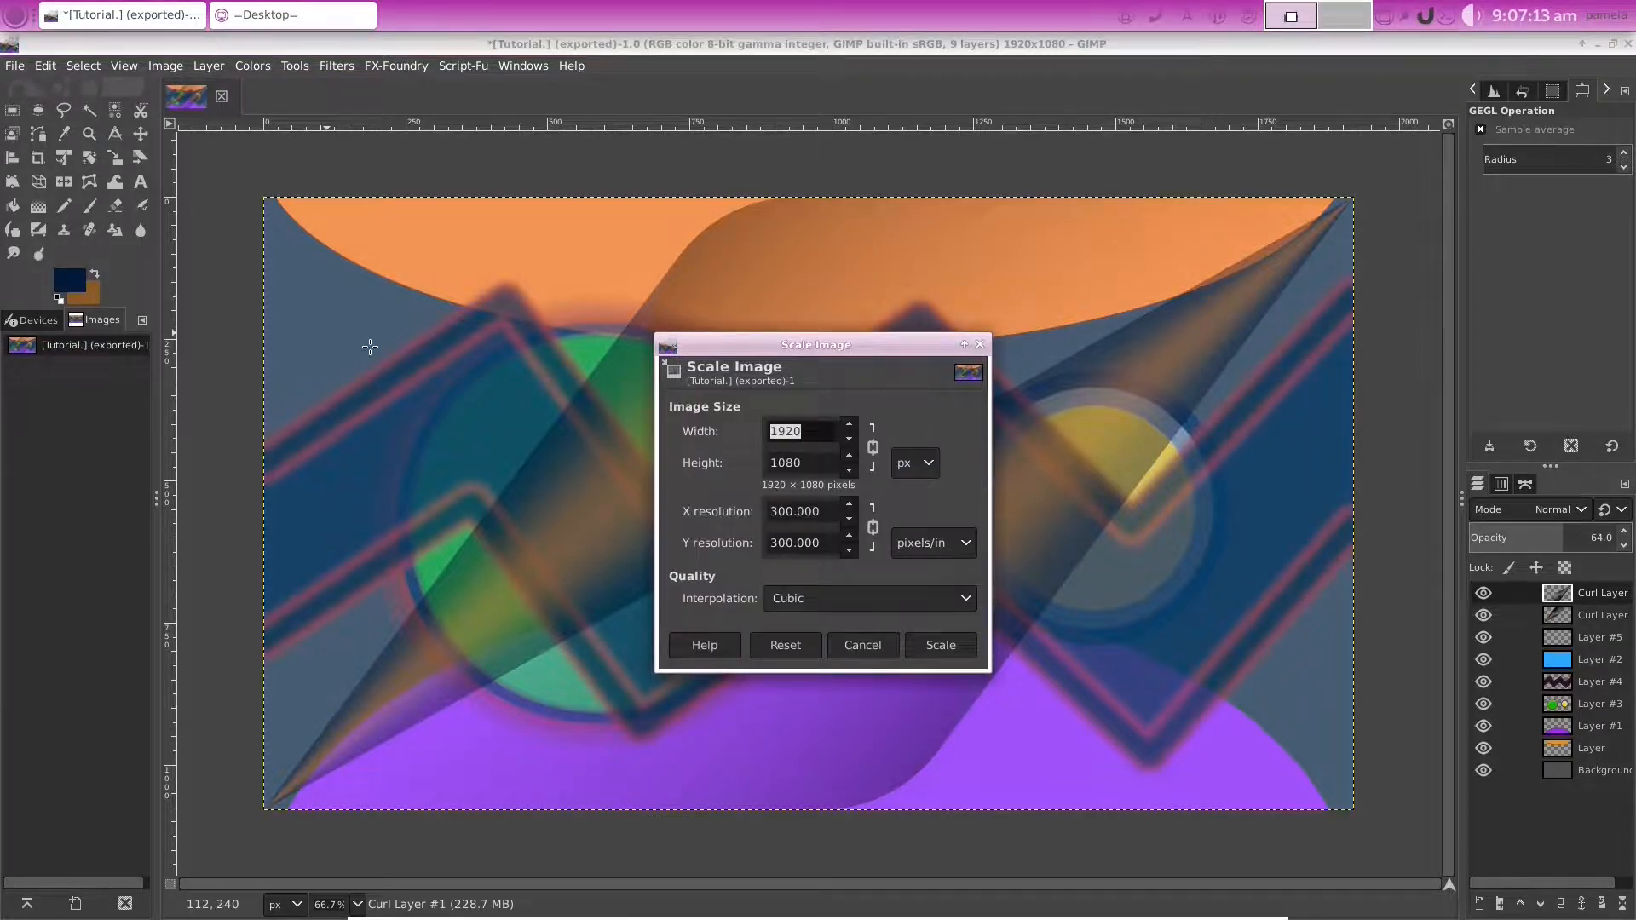
click(874, 446)
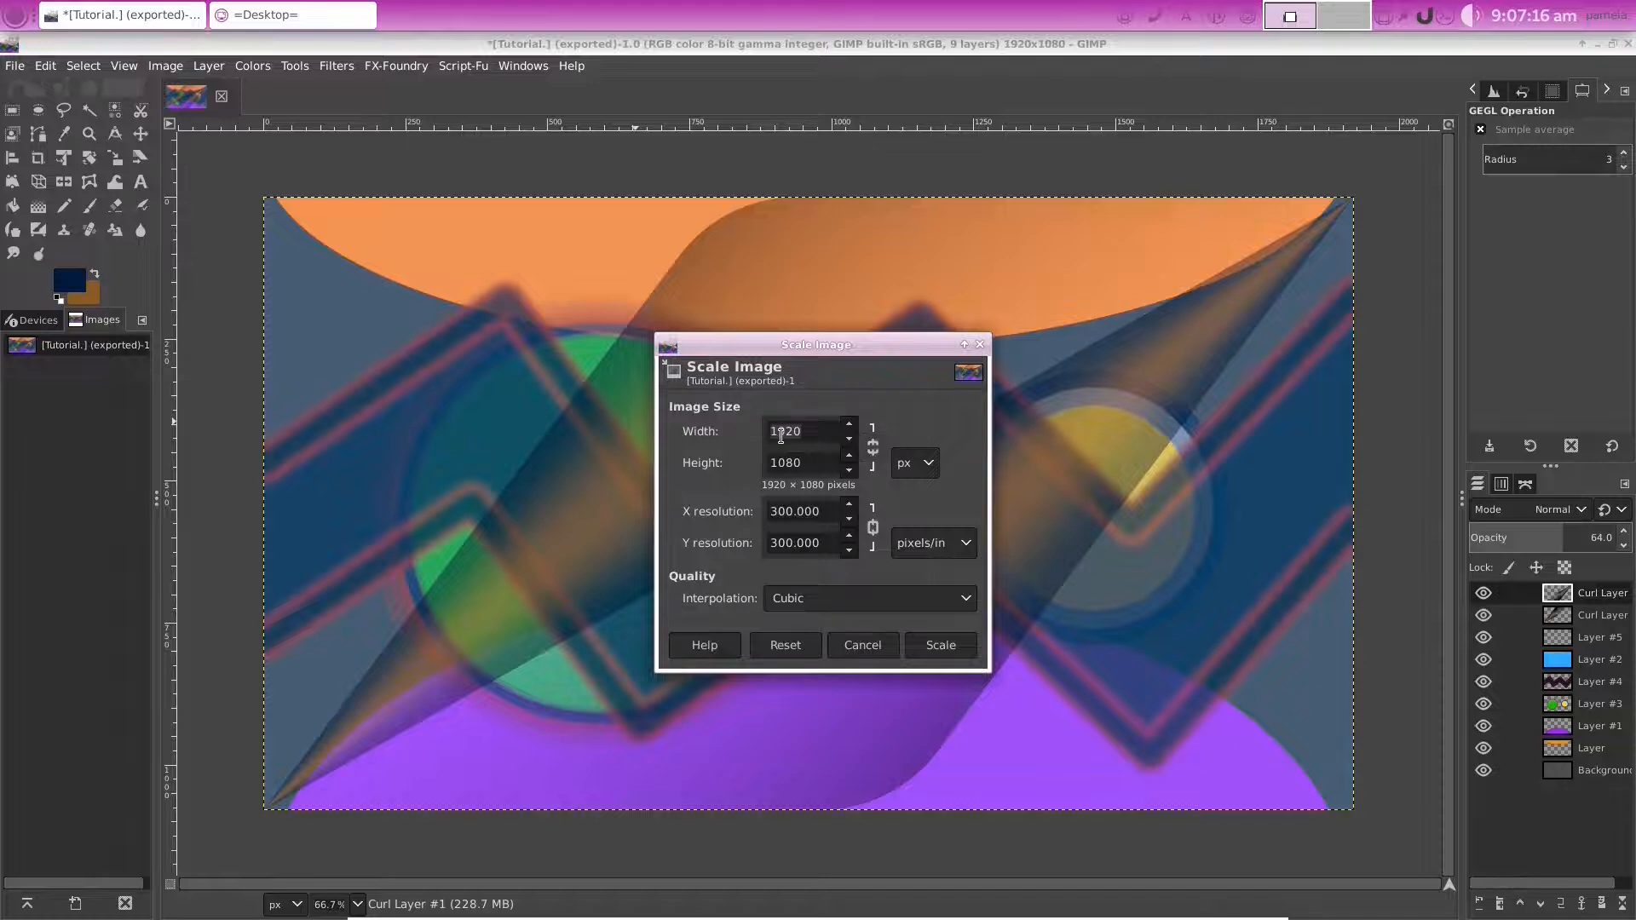
drag(795, 463, 755, 468)
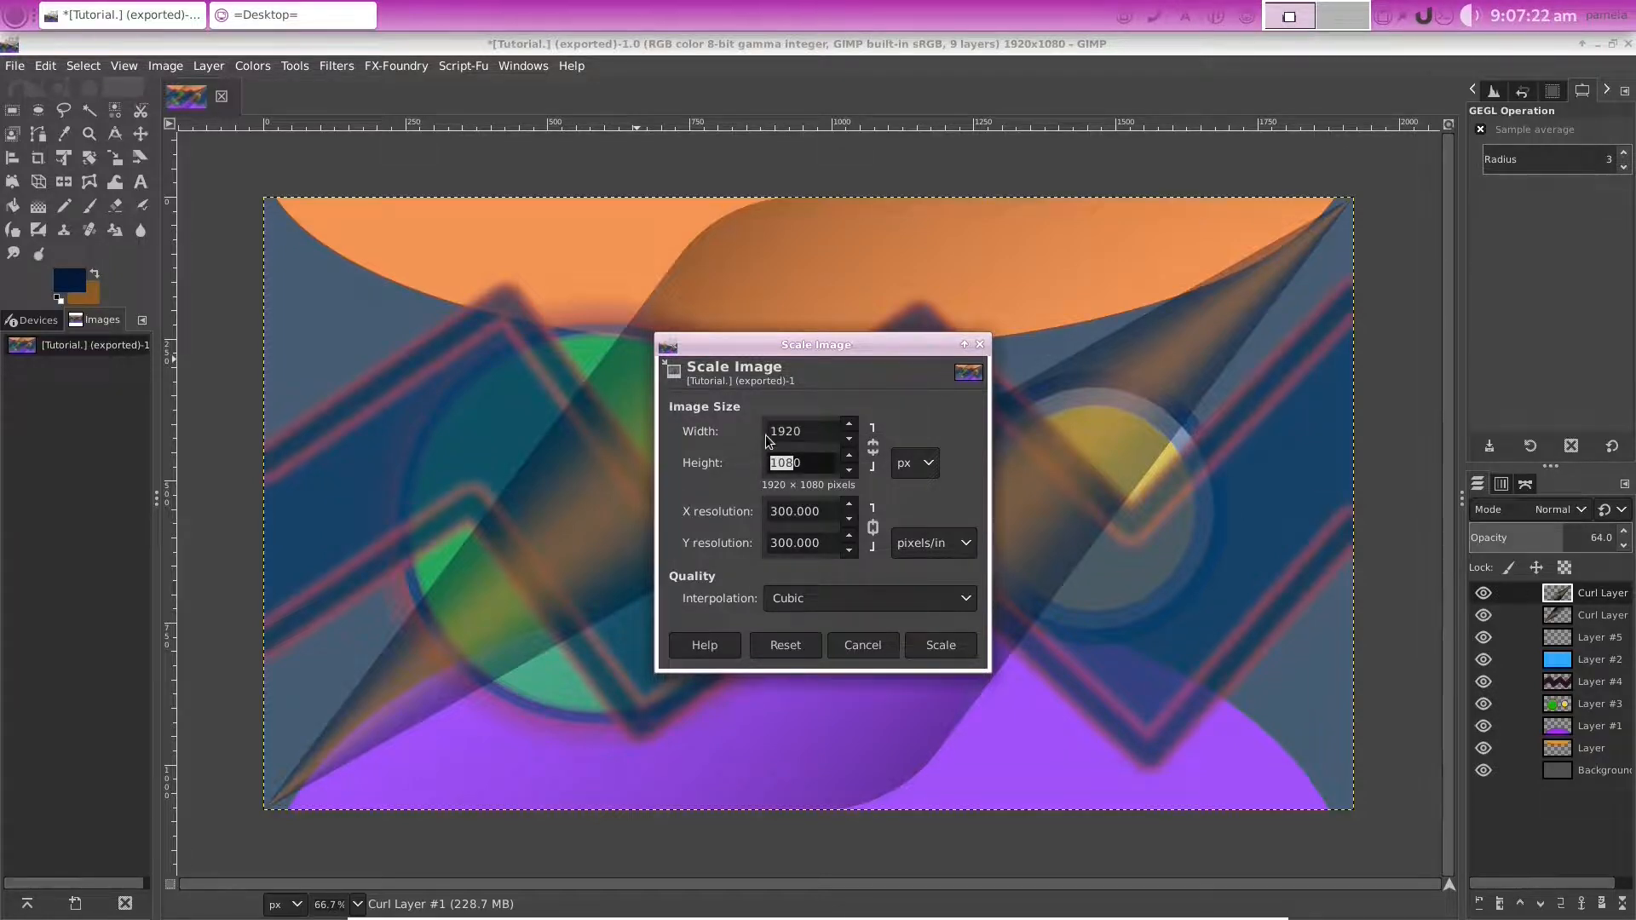
text(40)
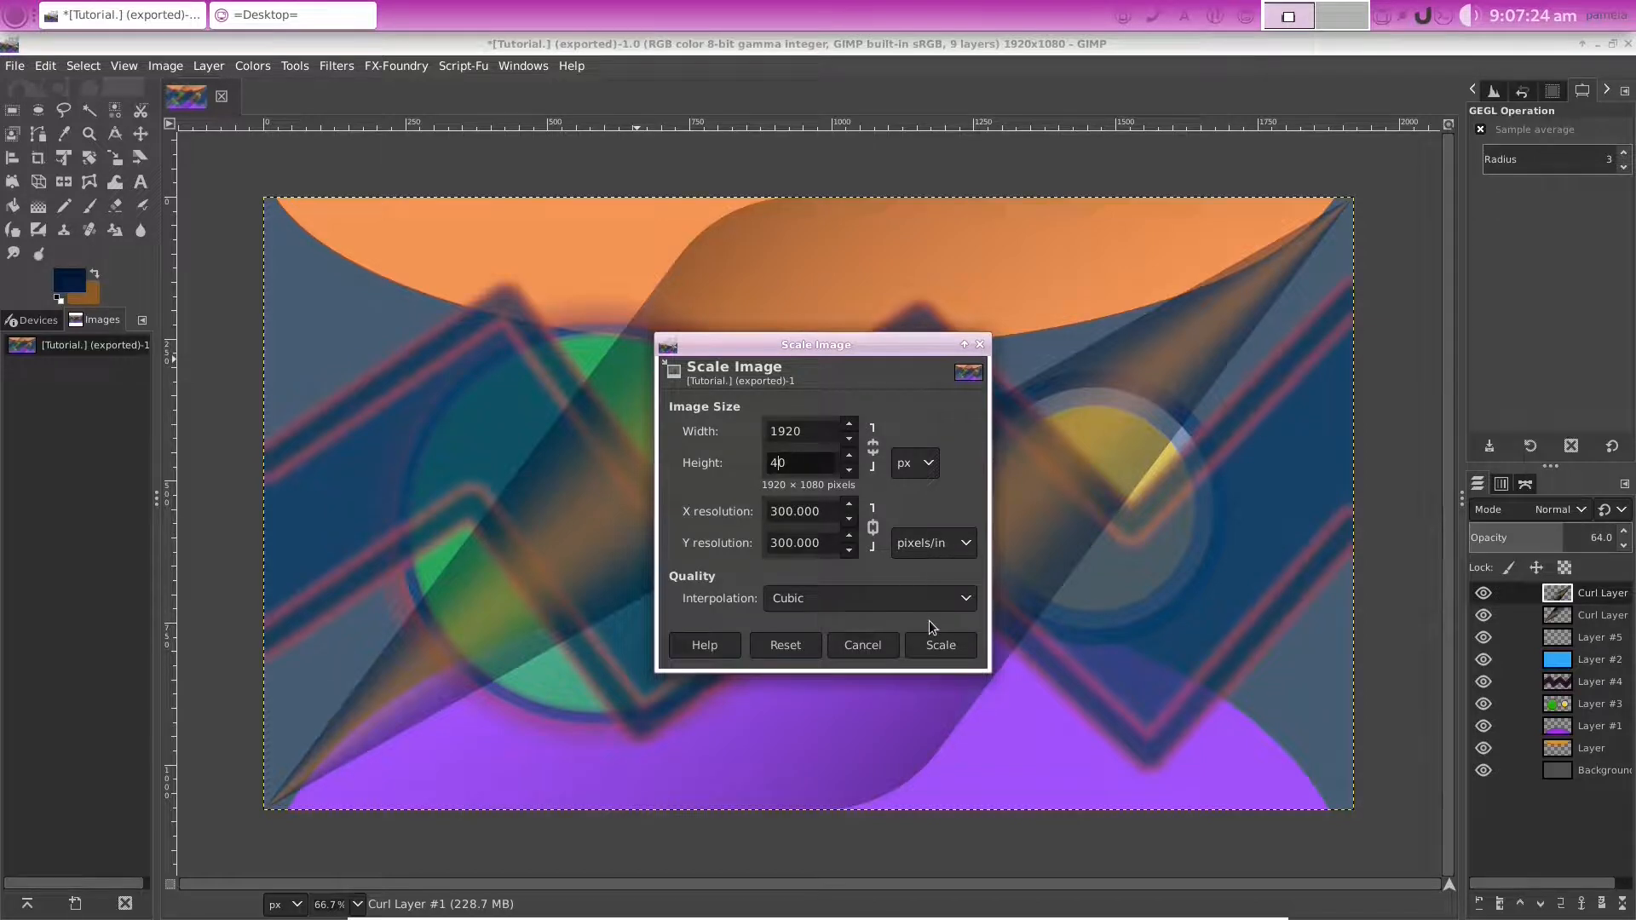
click(940, 644)
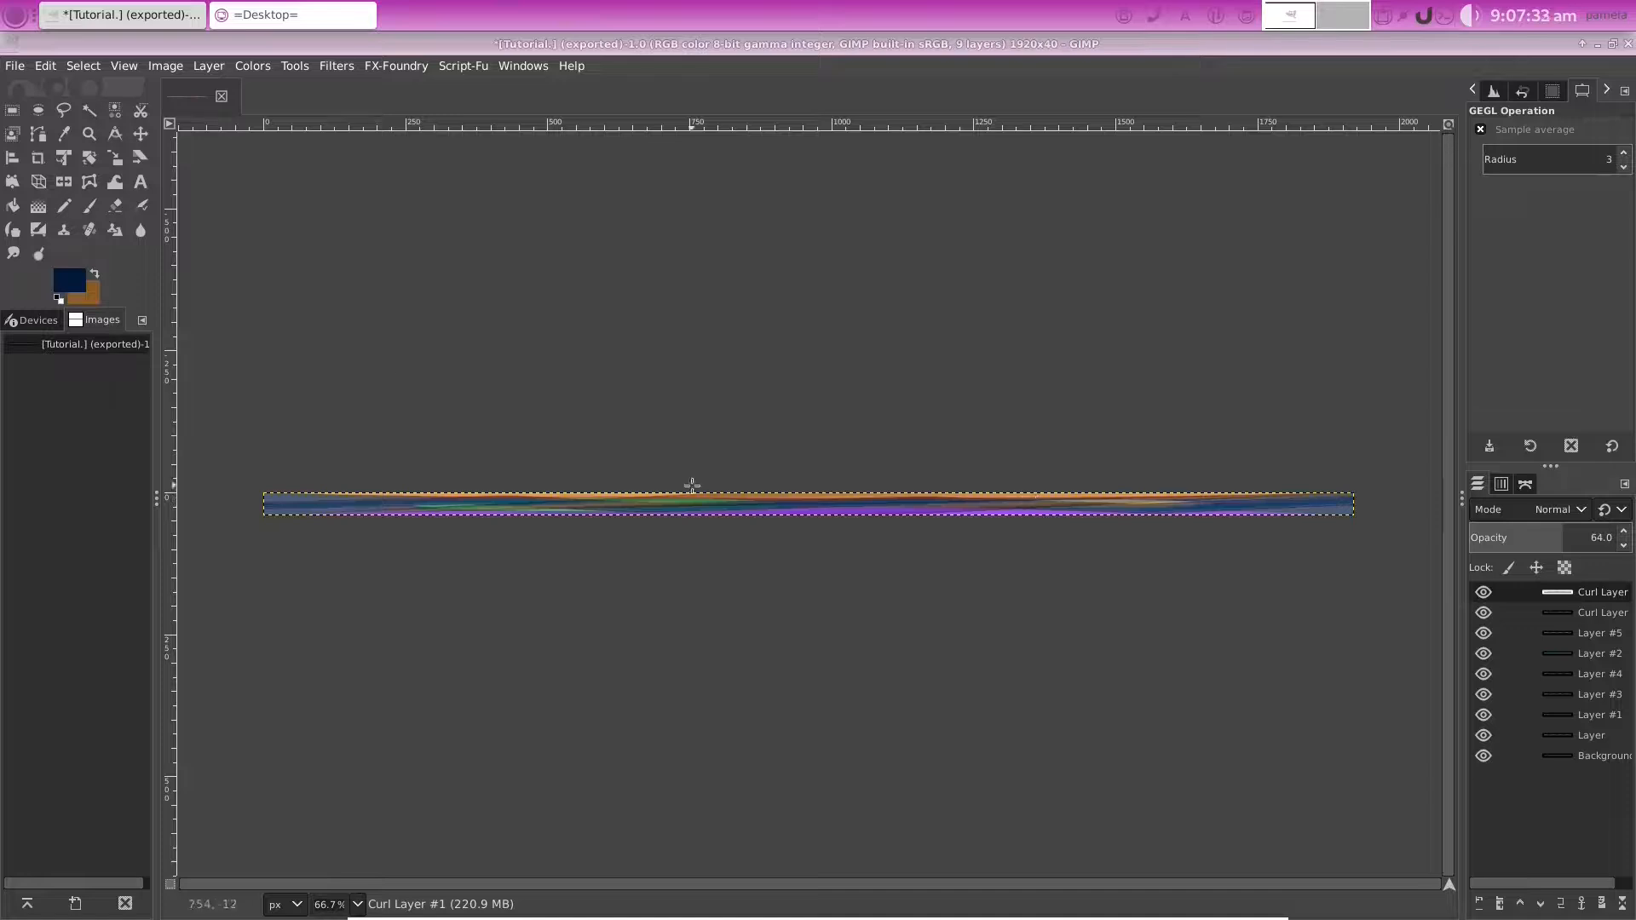
Export the scaled image as TutorialP.png to the WallPaper folder in Pictures
click(14, 66)
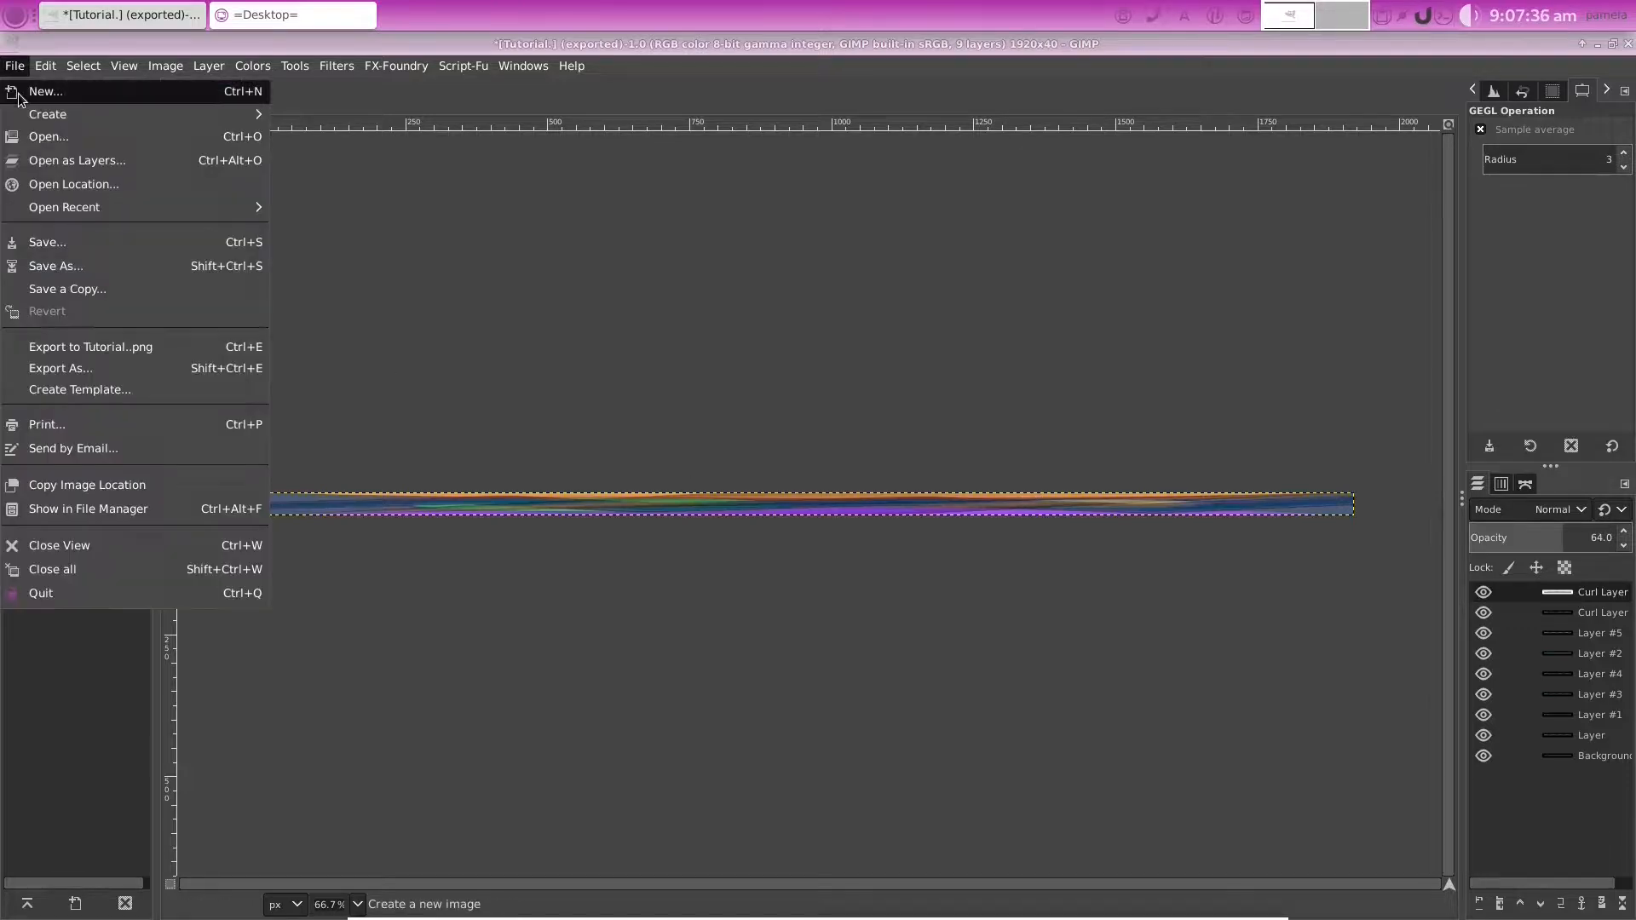
click(75, 366)
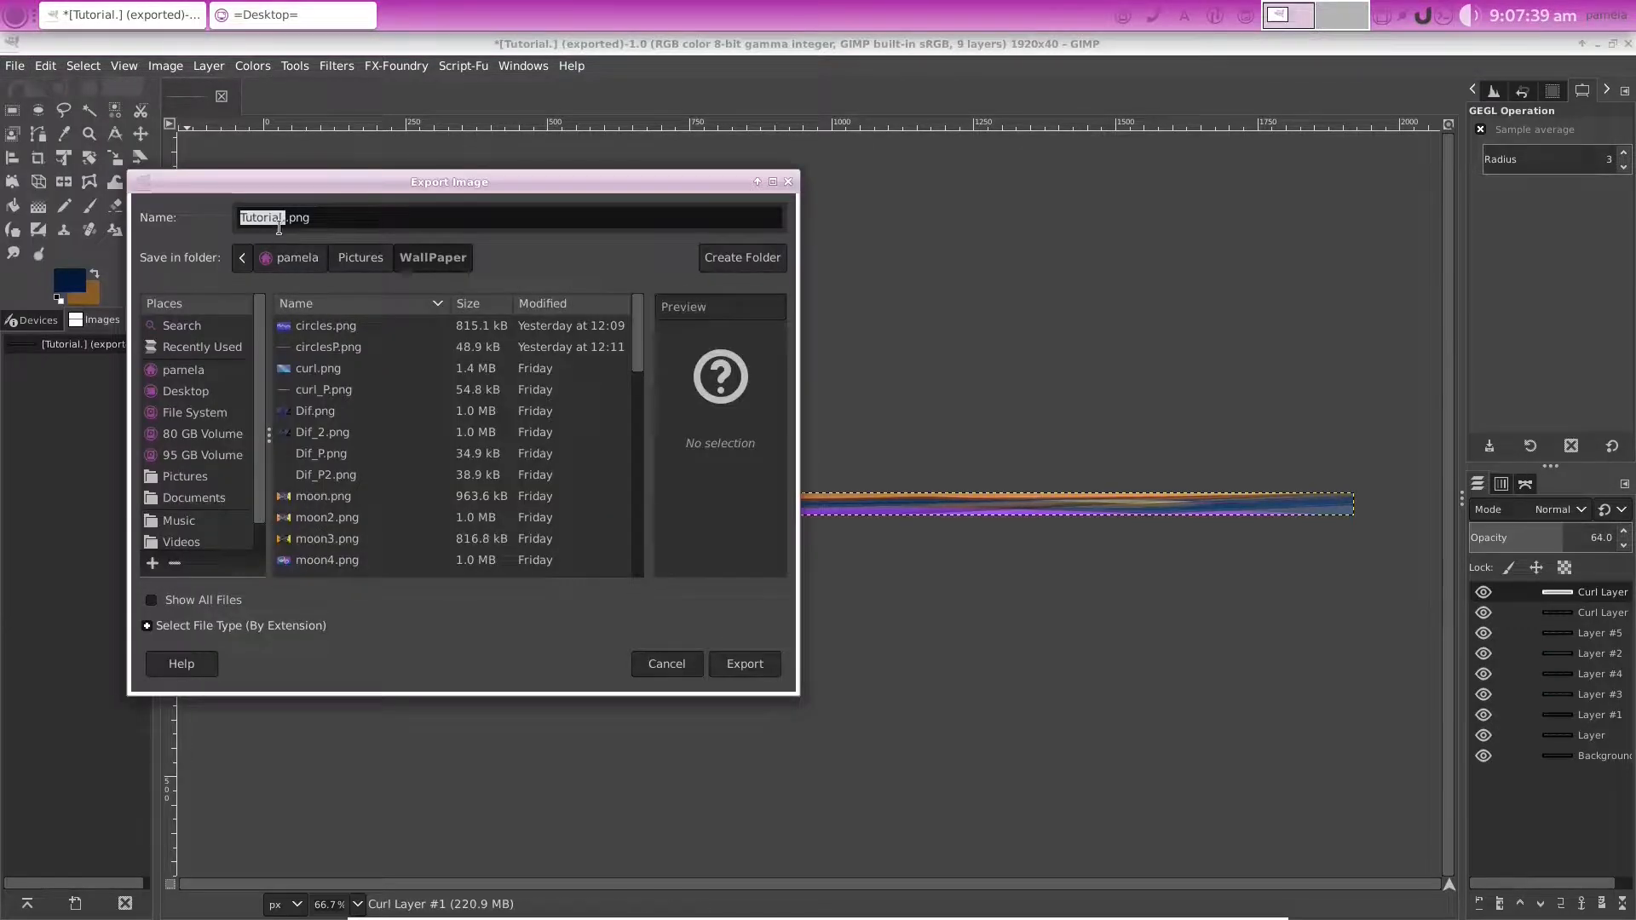
click(278, 223)
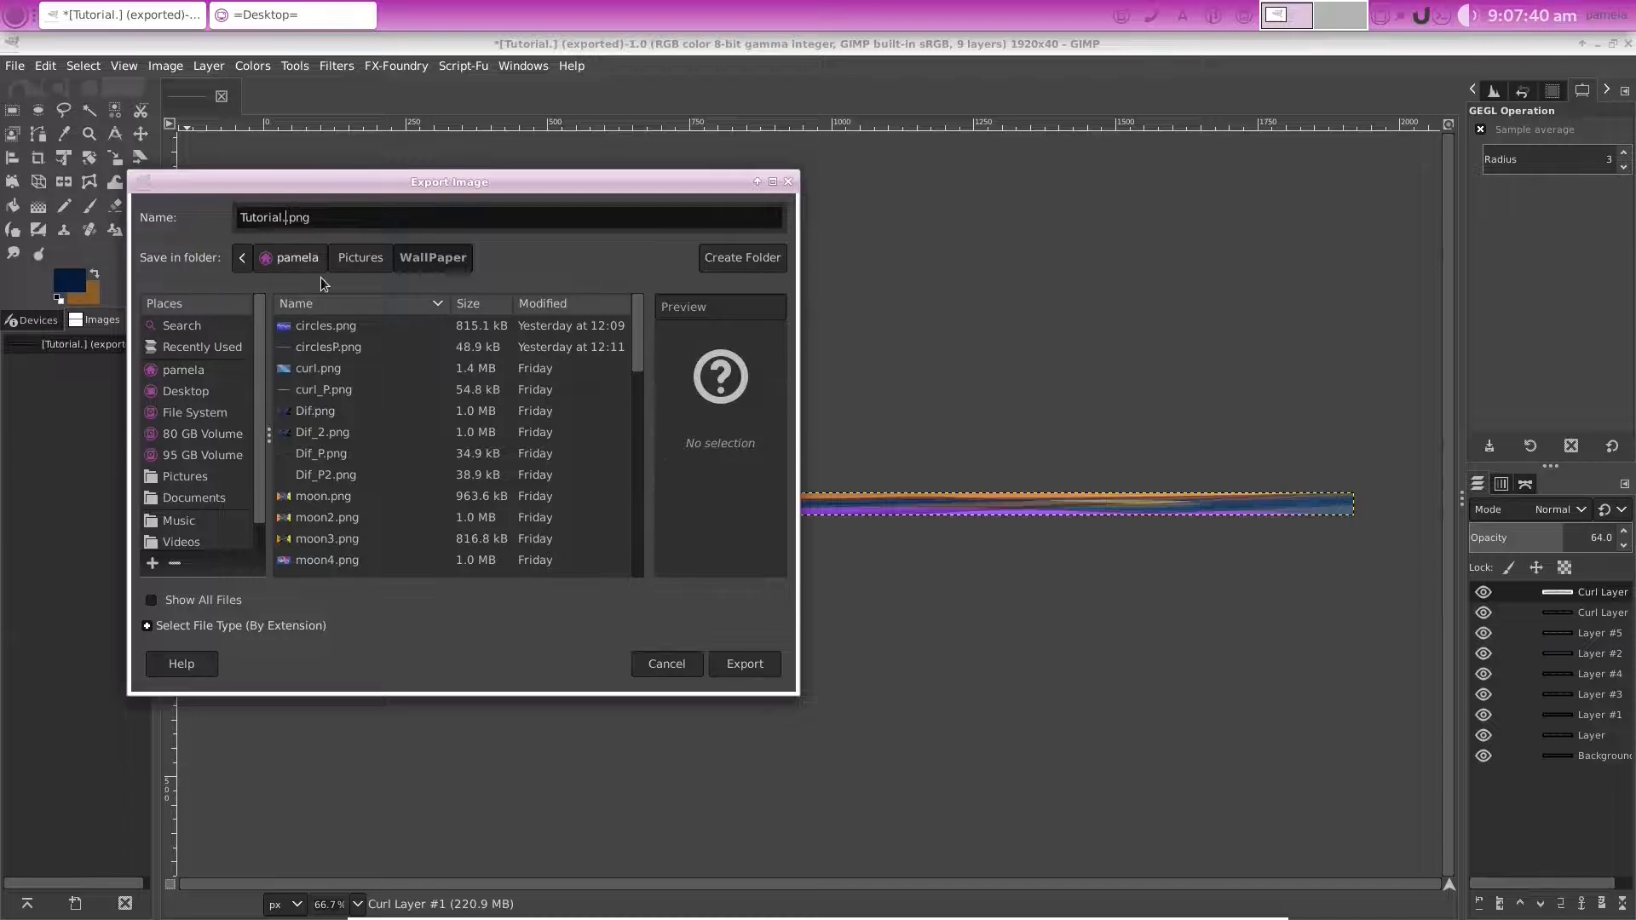
key(BackSpace)
text(P)
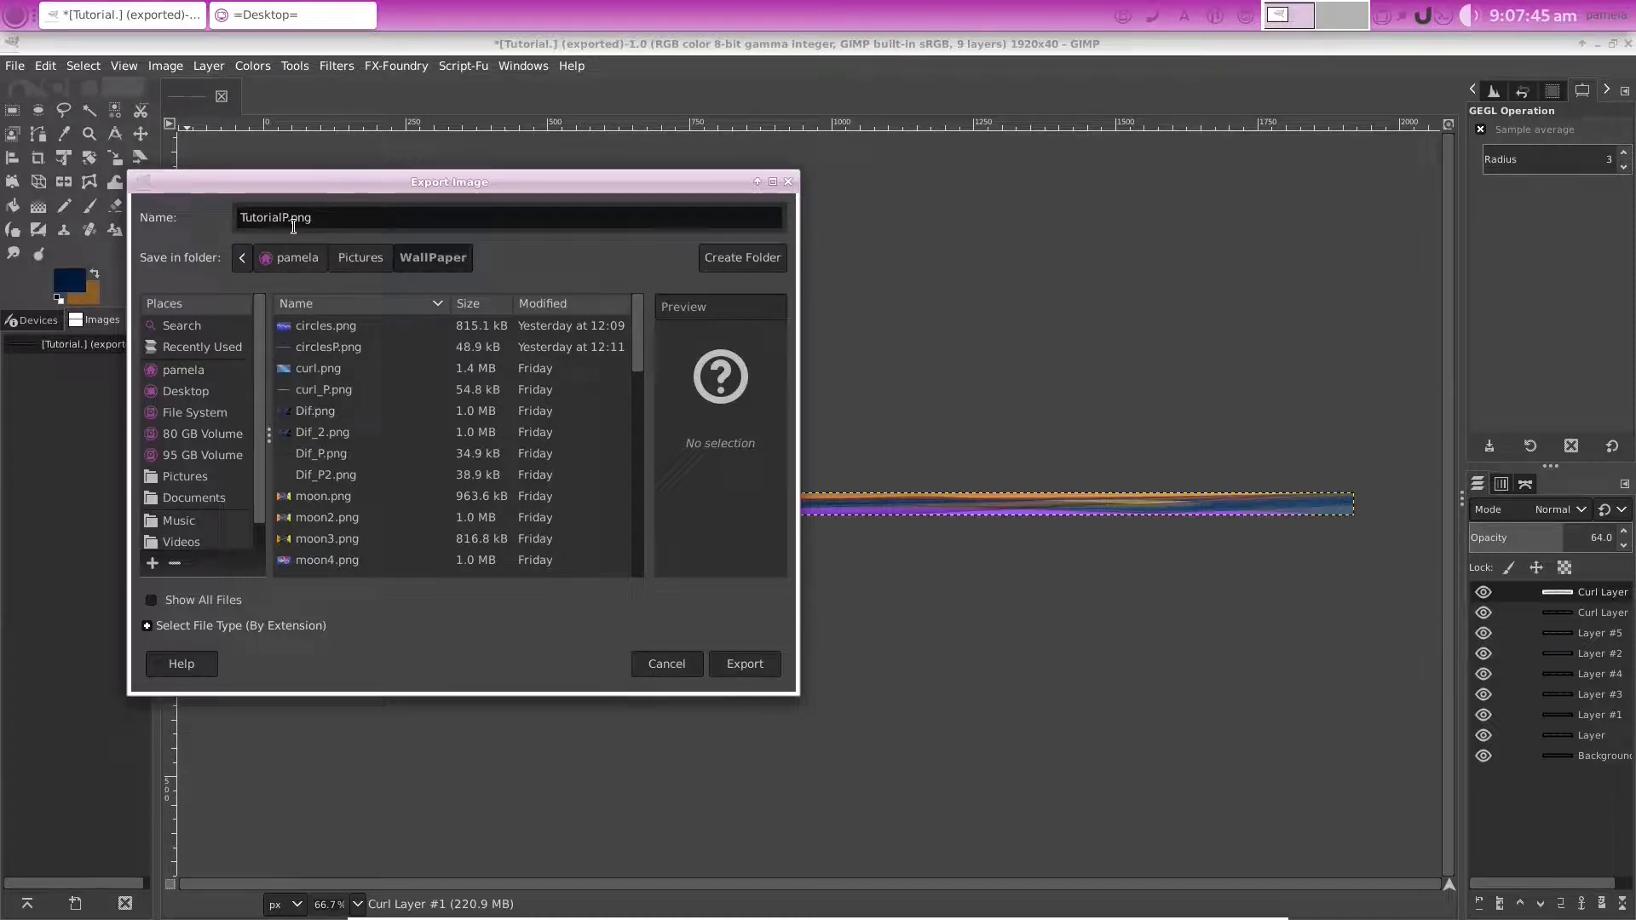
click(743, 665)
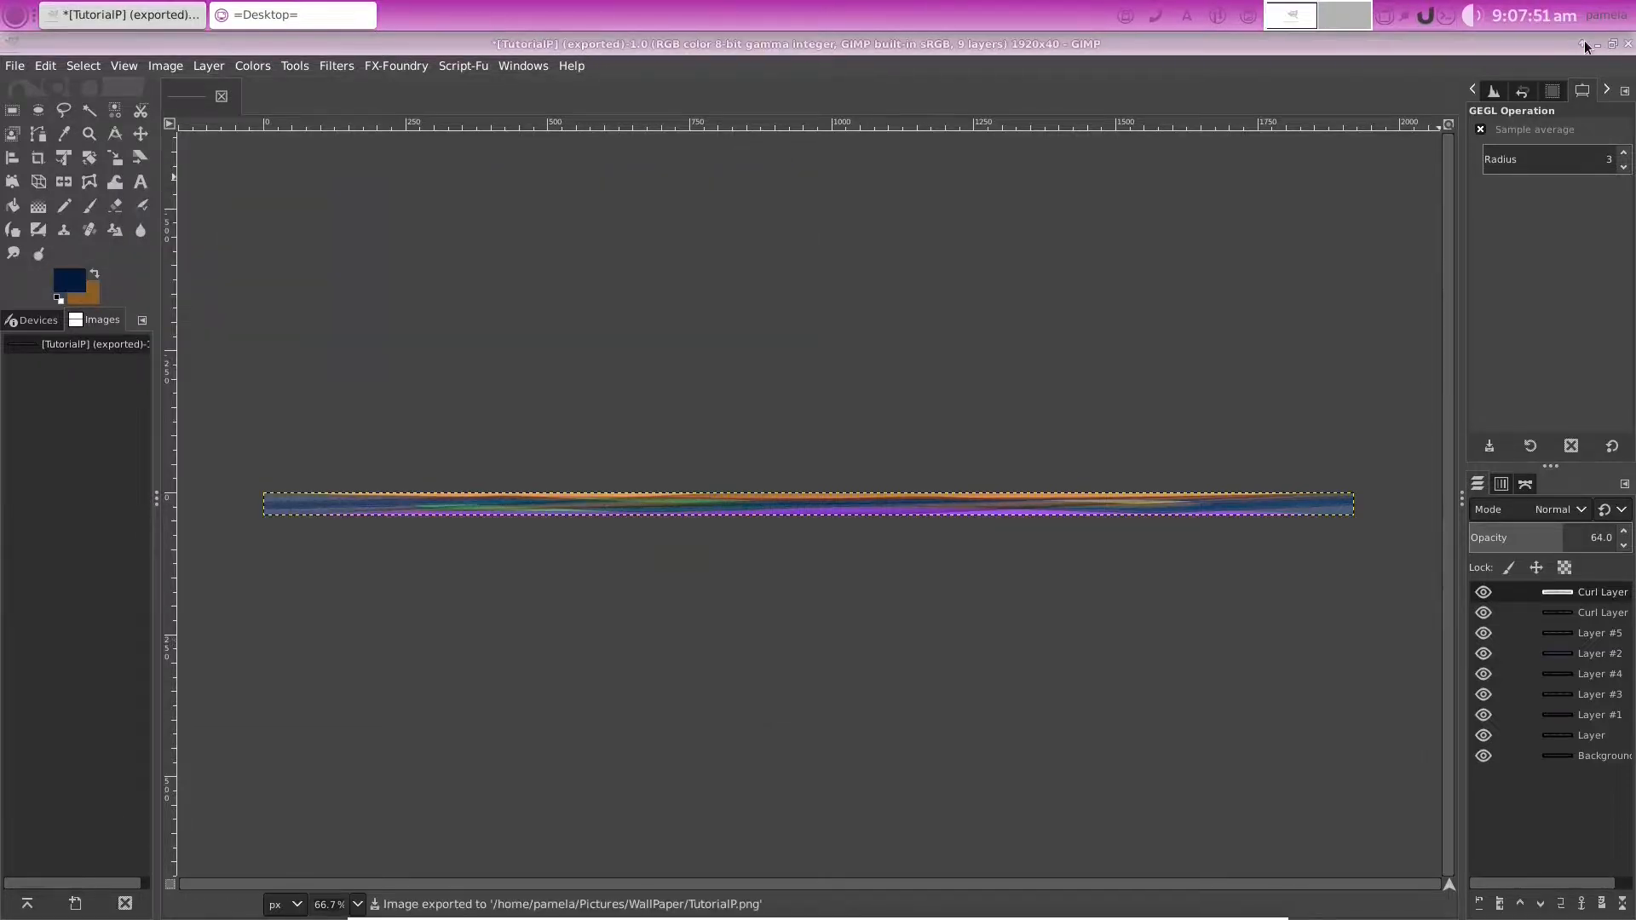
Roll up the GIMP window and set TutorialP.png as the background image of Panel 1 in the Xfce panel preferences
click(1584, 44)
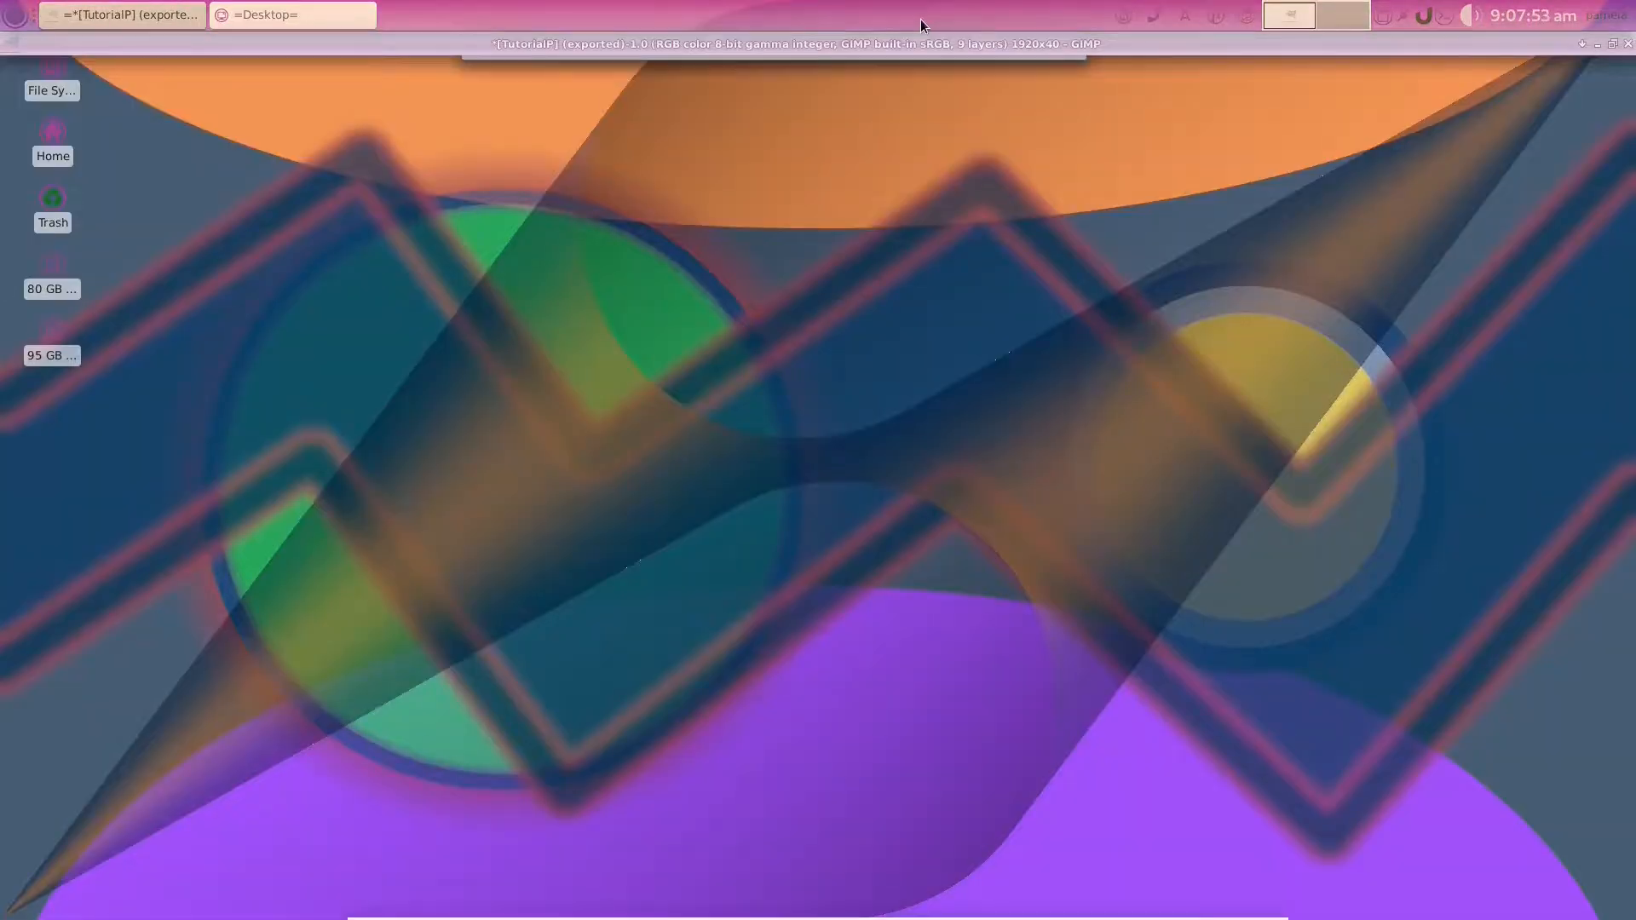
right_click(921, 18)
mouse_move(980, 152)
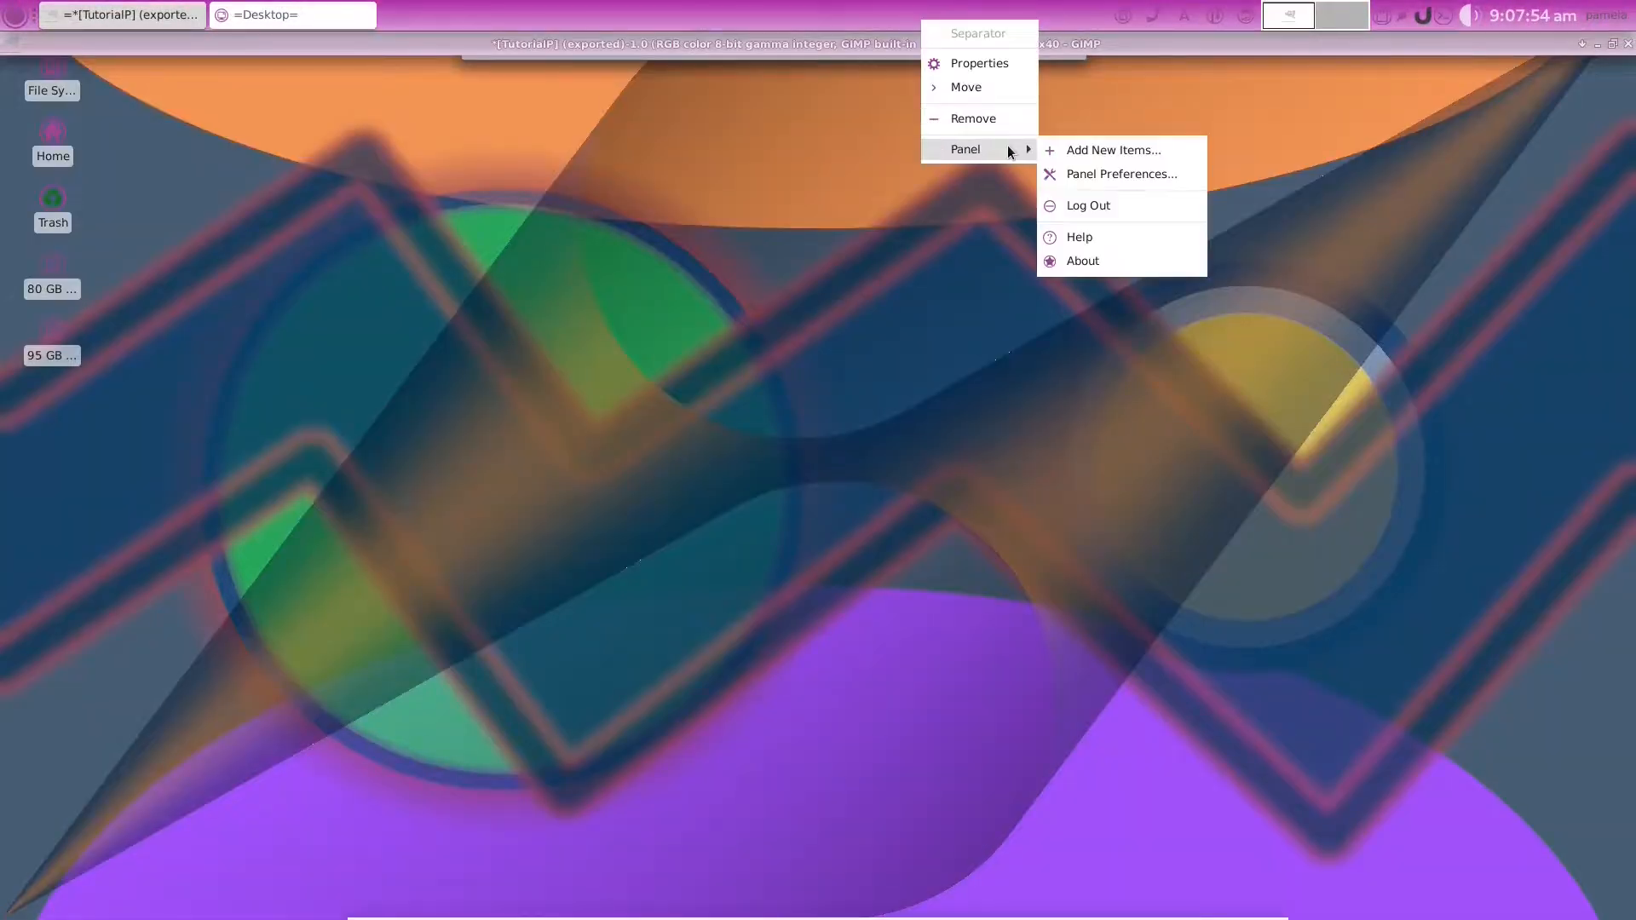
click(1121, 174)
click(767, 359)
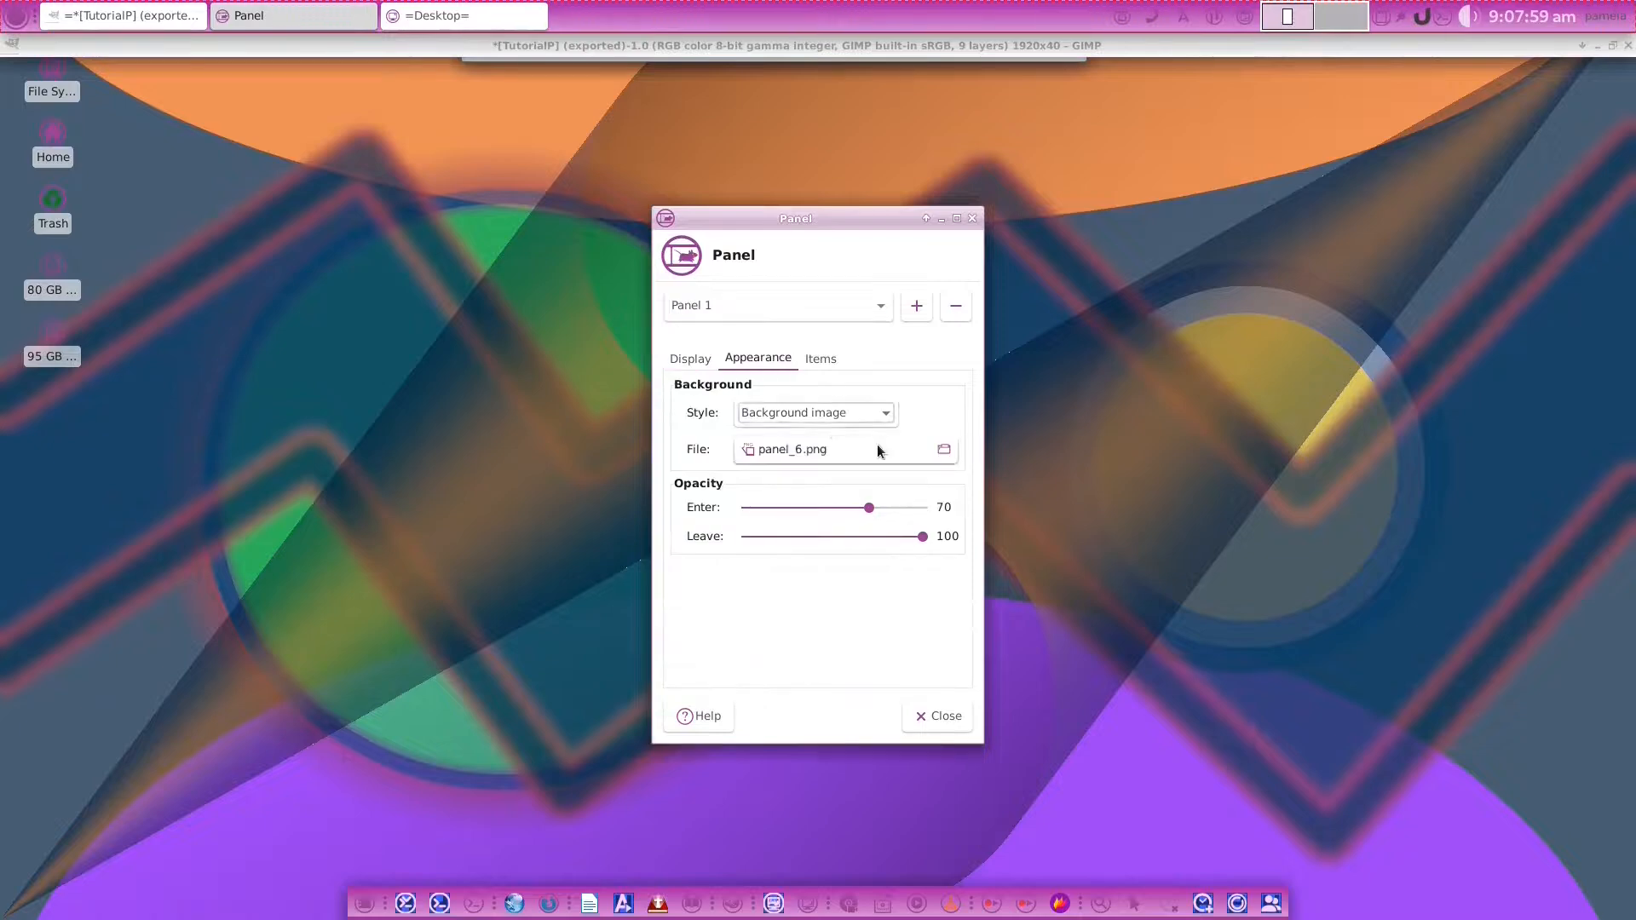
click(878, 447)
scroll(729, 579, down, 5)
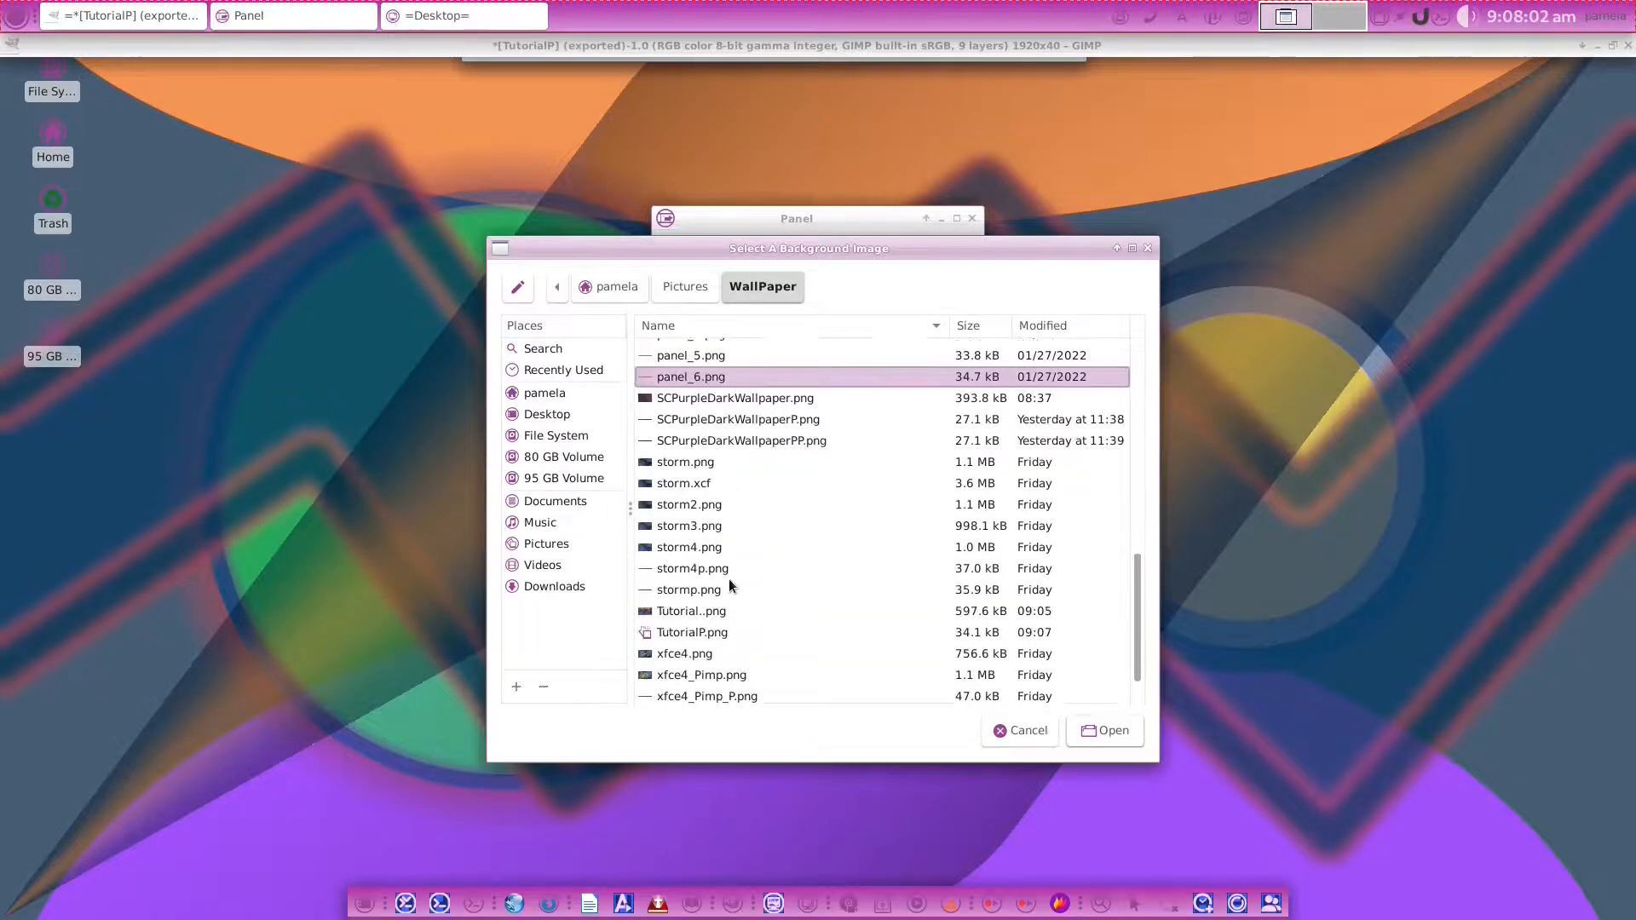
double_click(679, 587)
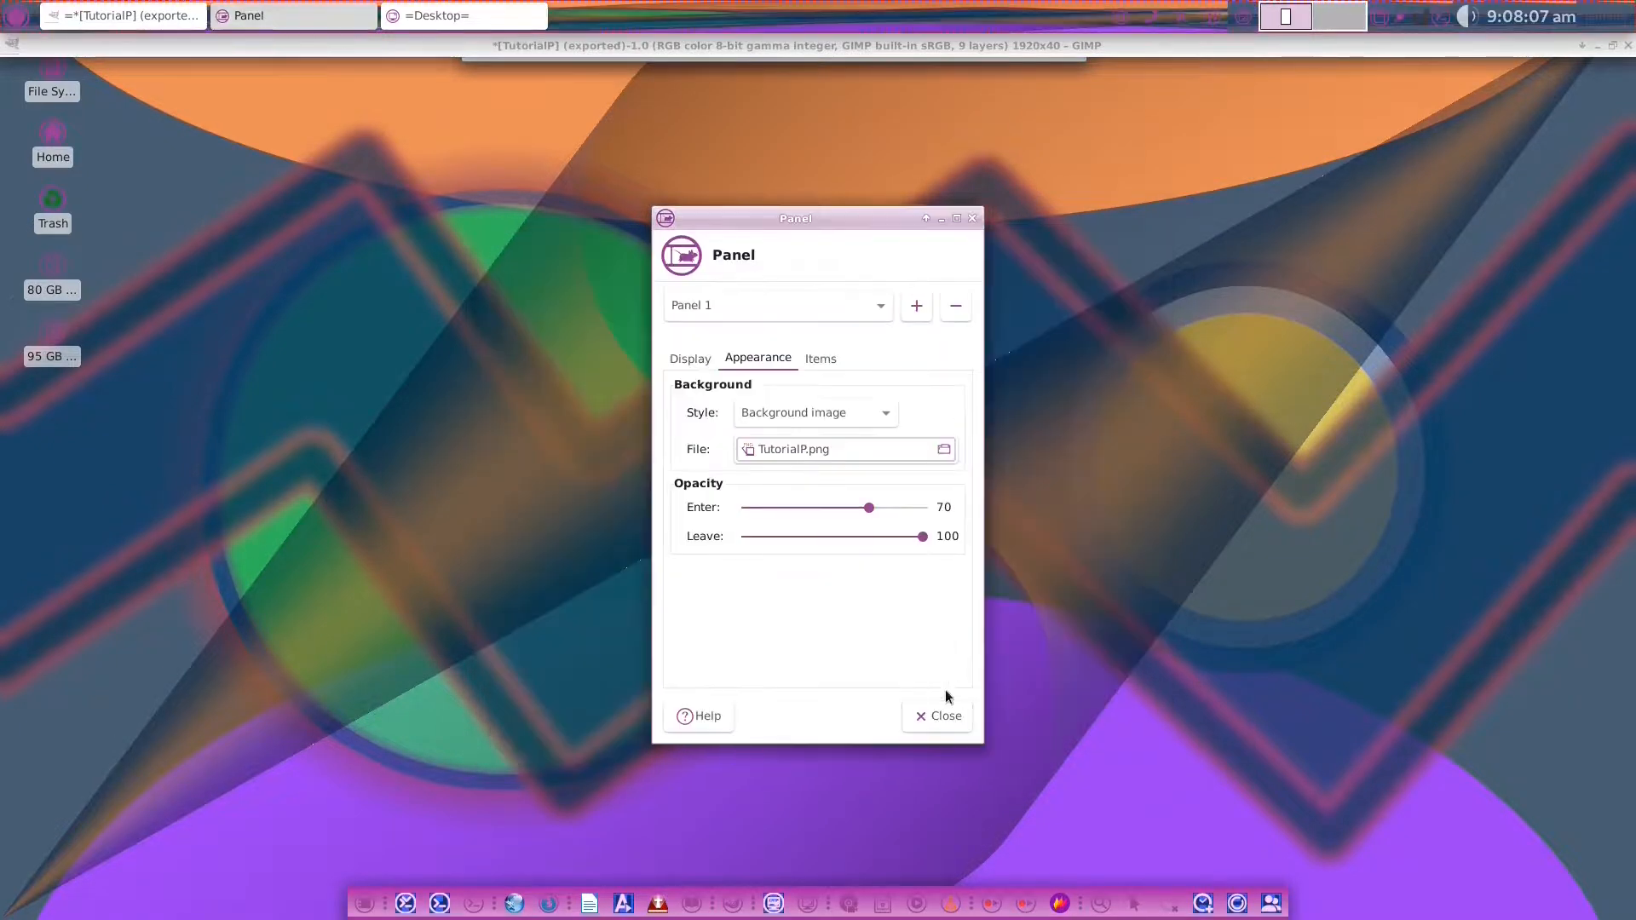
click(950, 716)
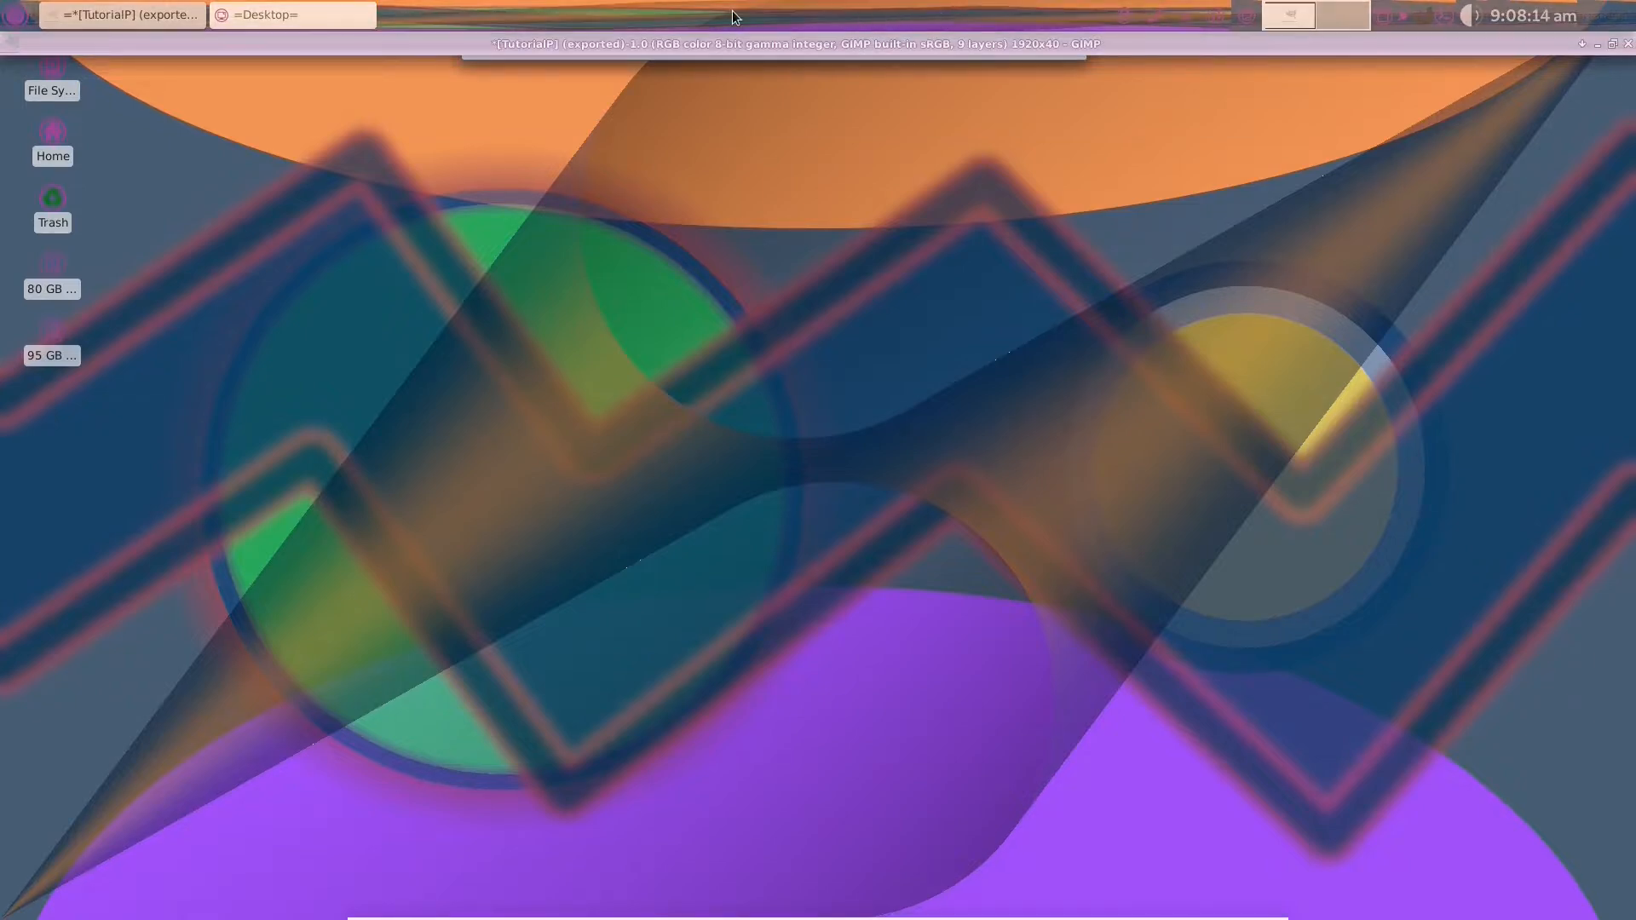
Return to GIMP and undo the last image scaling
click(1581, 43)
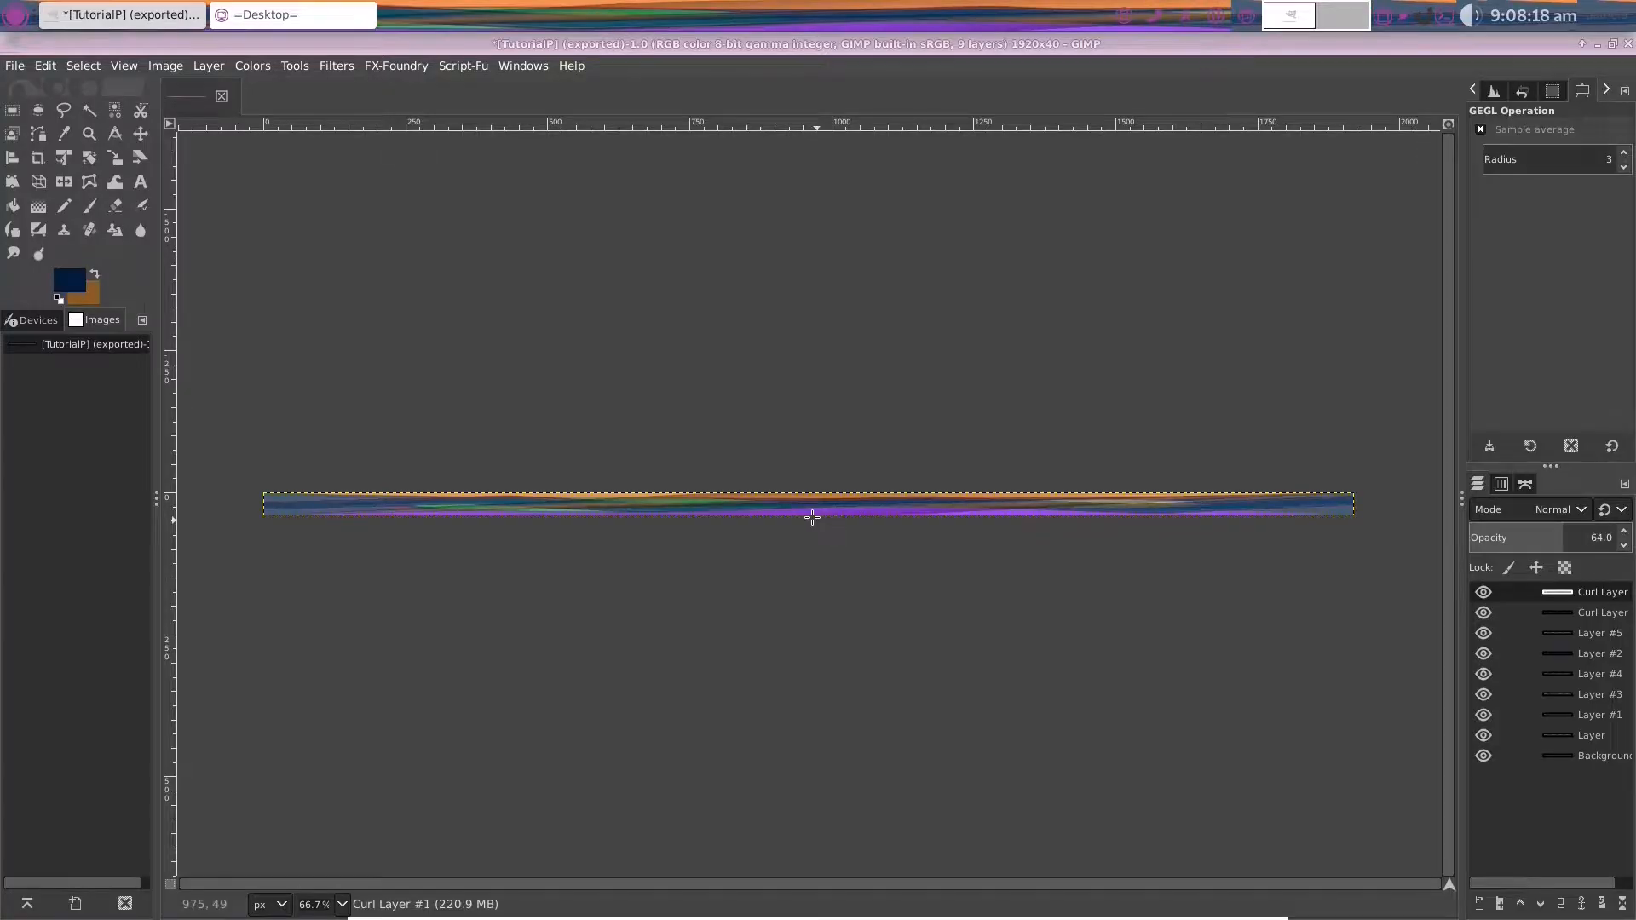
click(45, 67)
click(47, 92)
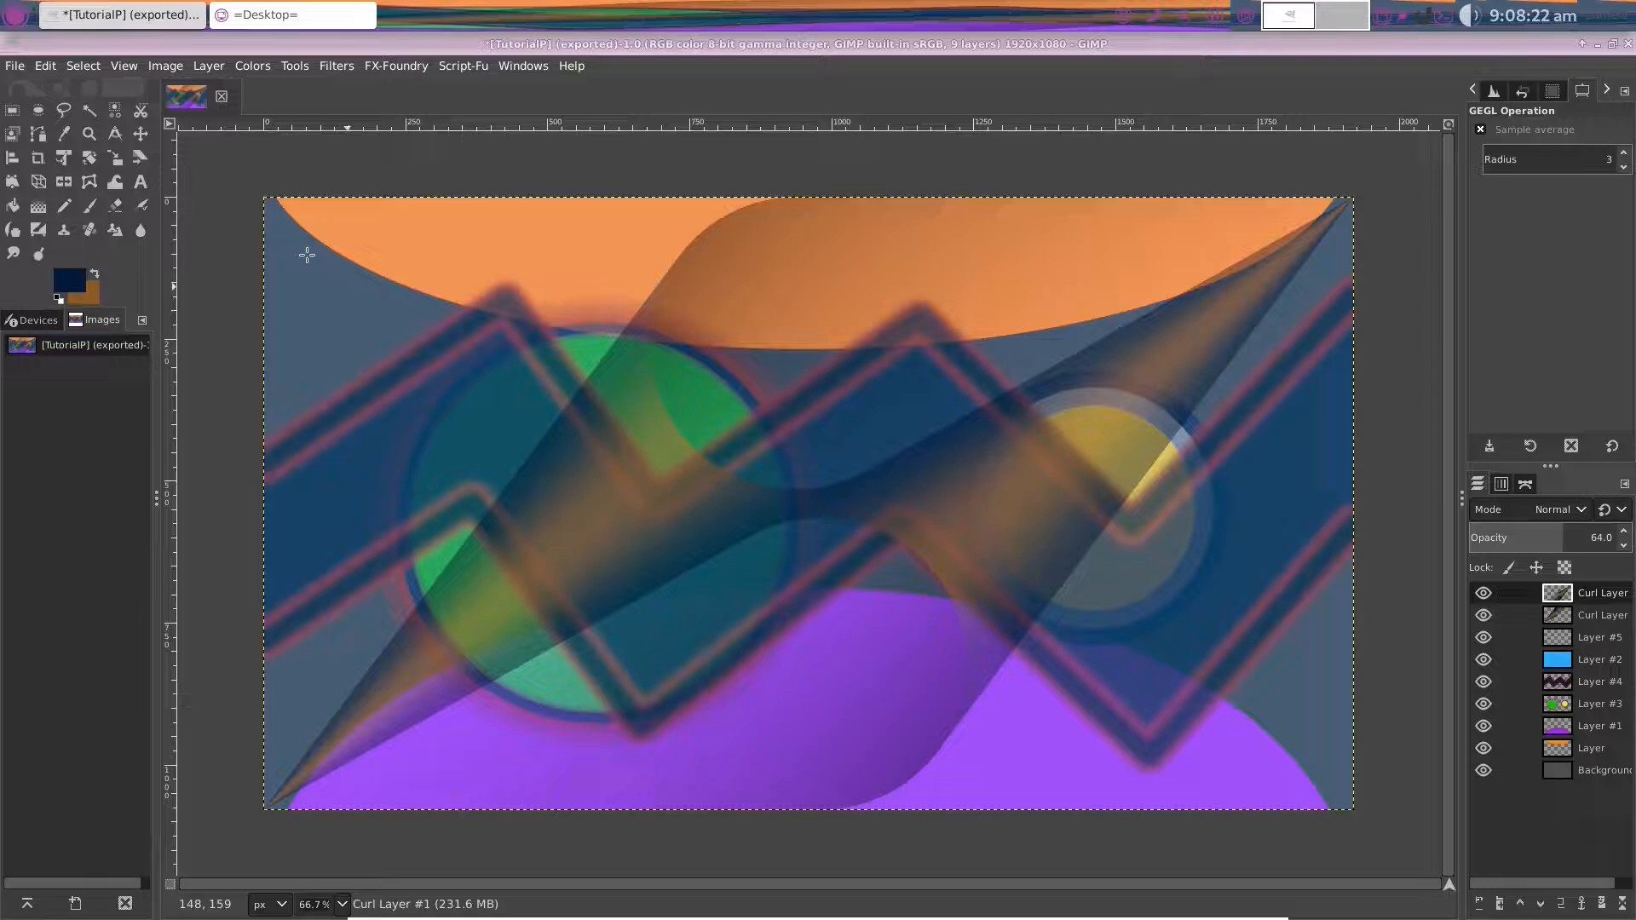
Select a full-width strip about 148 px high across the middle of the artwork and crop the image to it
click(14, 114)
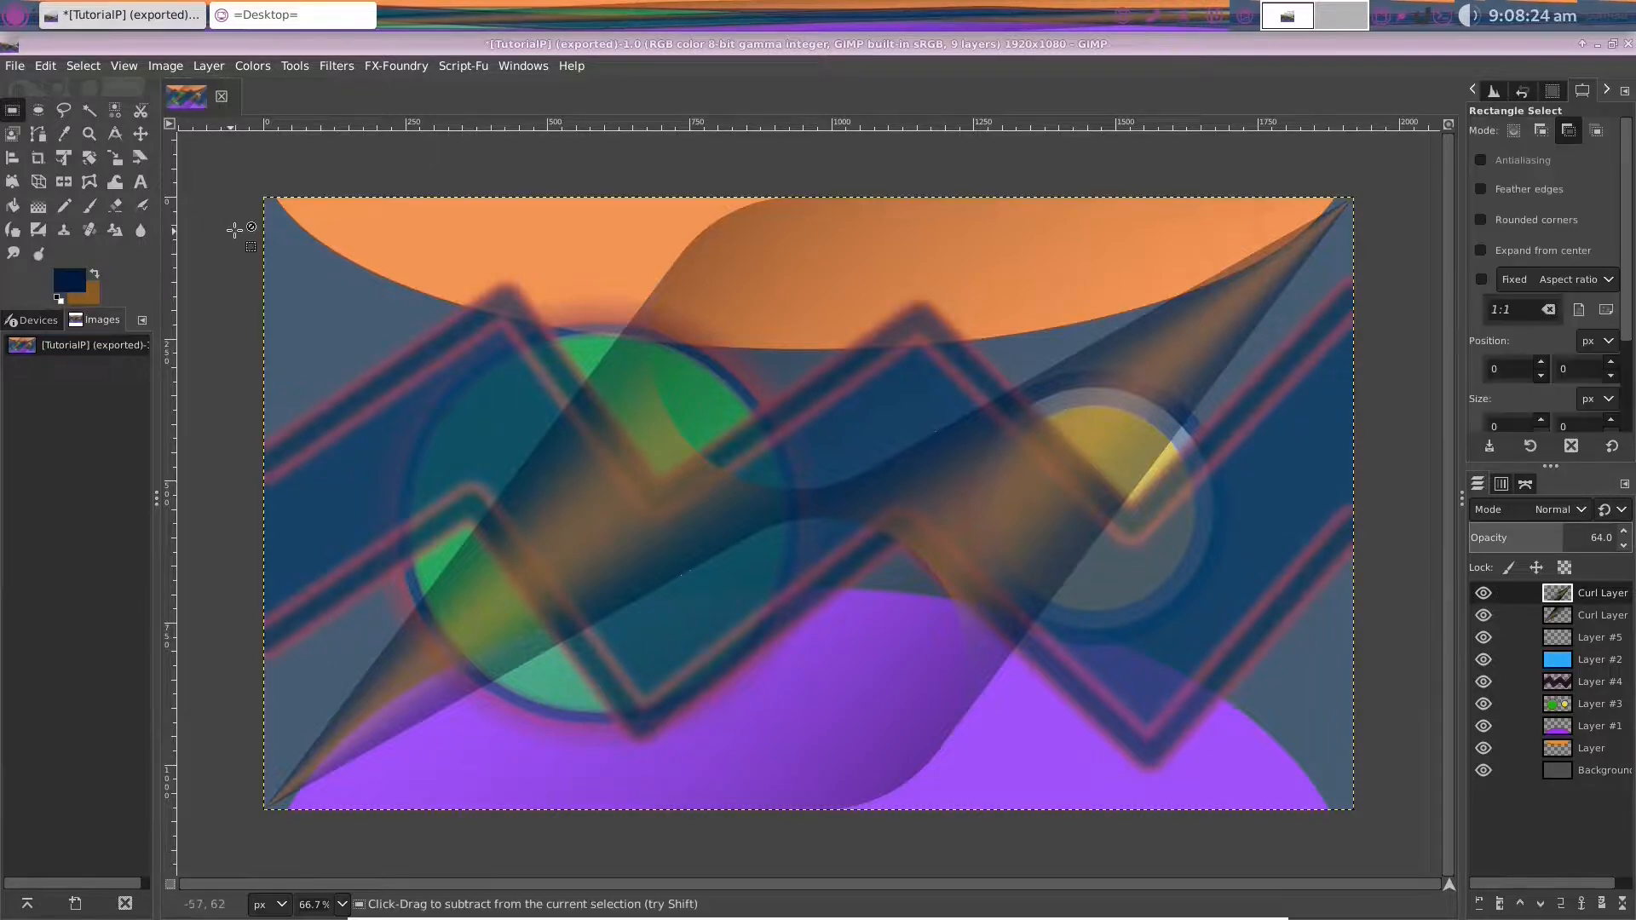
click(270, 362)
drag(551, 433, 263, 517)
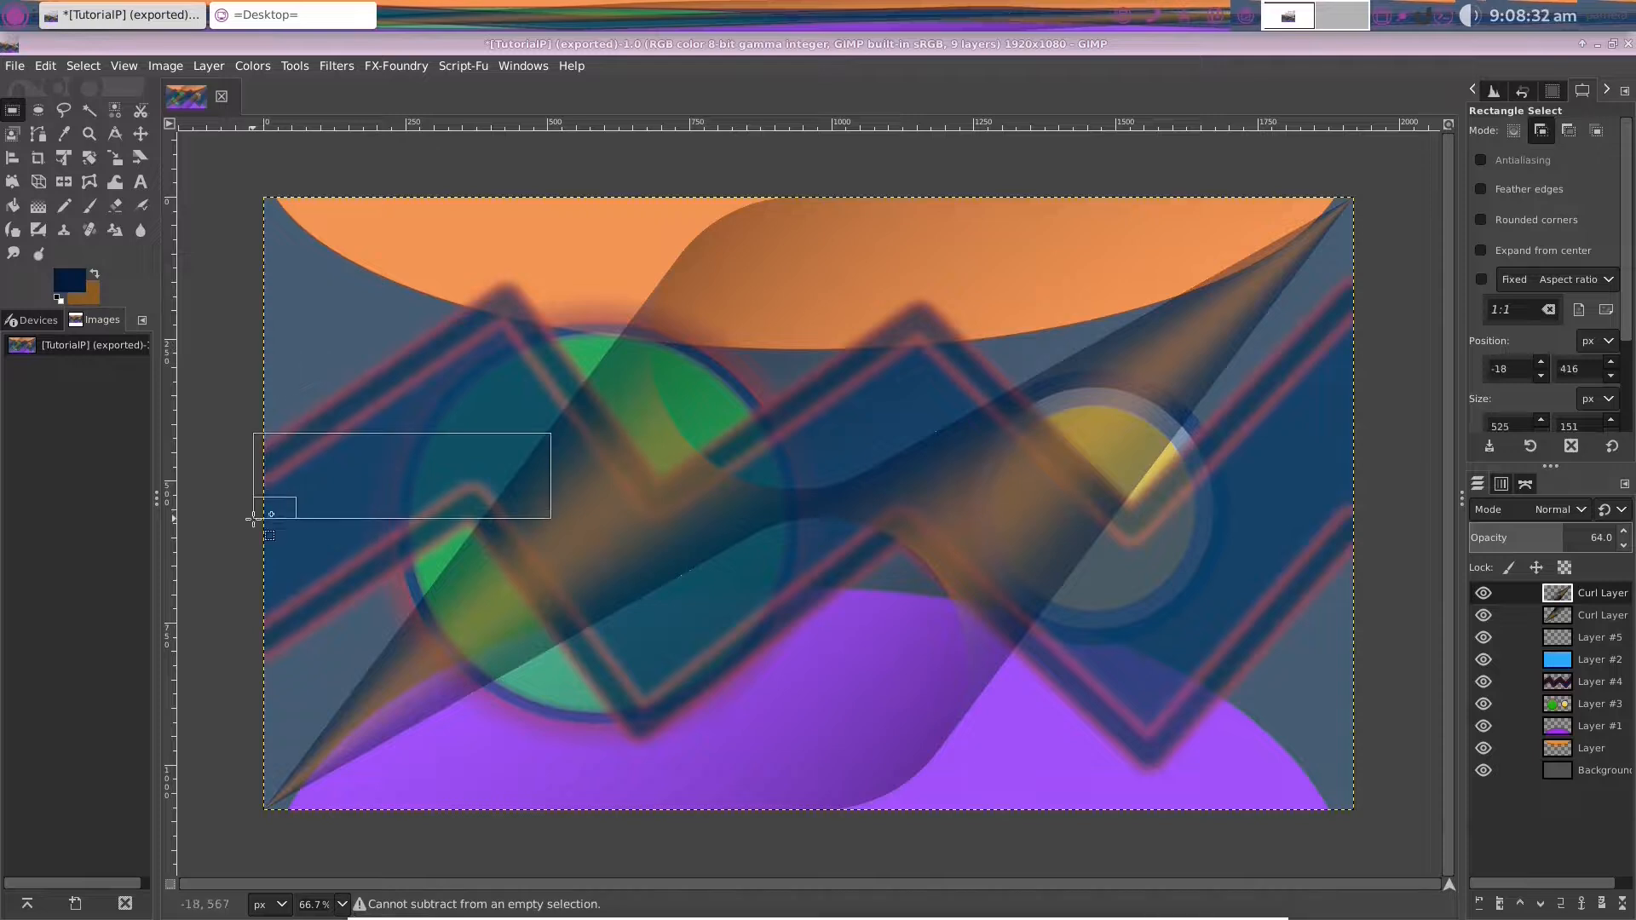
drag(469, 487, 1334, 558)
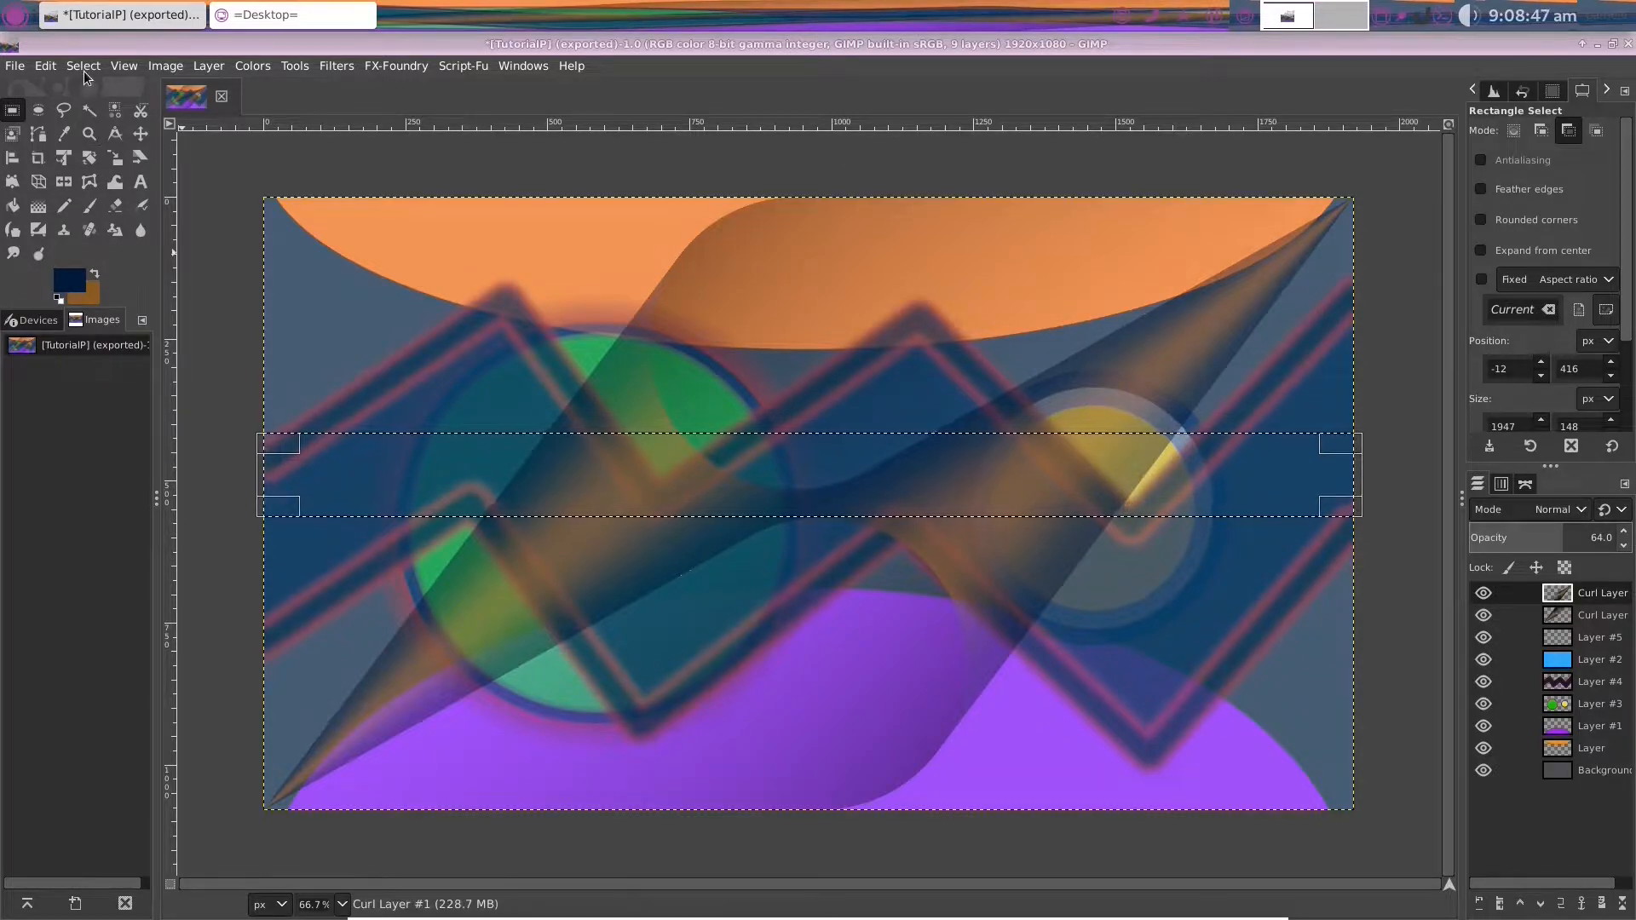
click(166, 66)
click(228, 353)
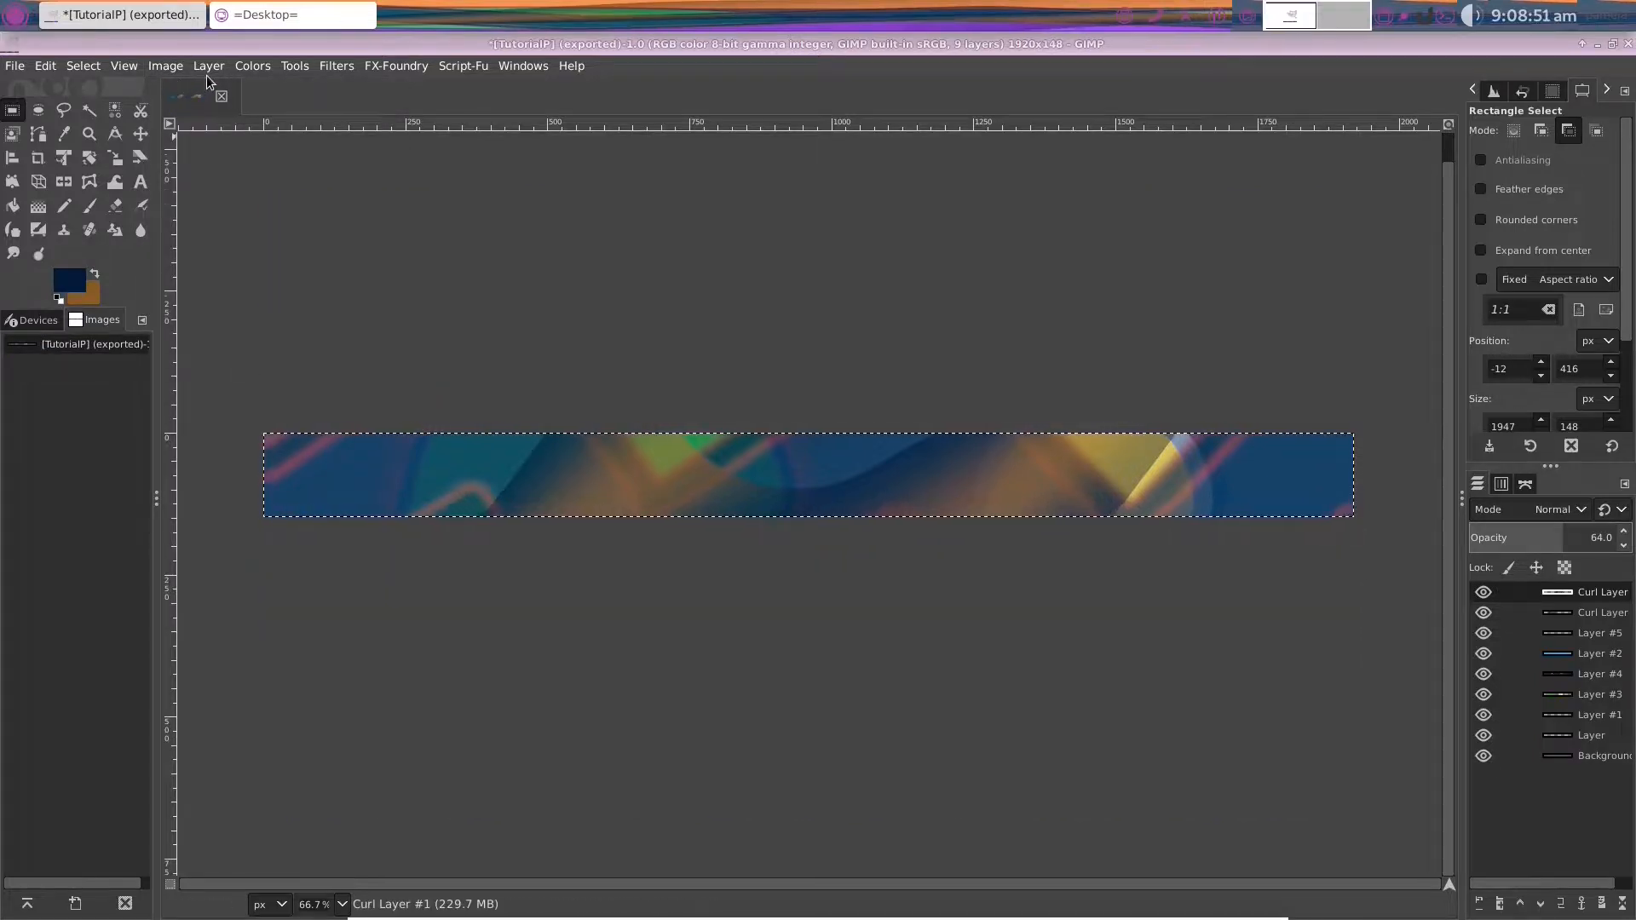
Scale the cropped strip to 1920 × 40 px with the width and height unlinked
click(166, 66)
click(205, 310)
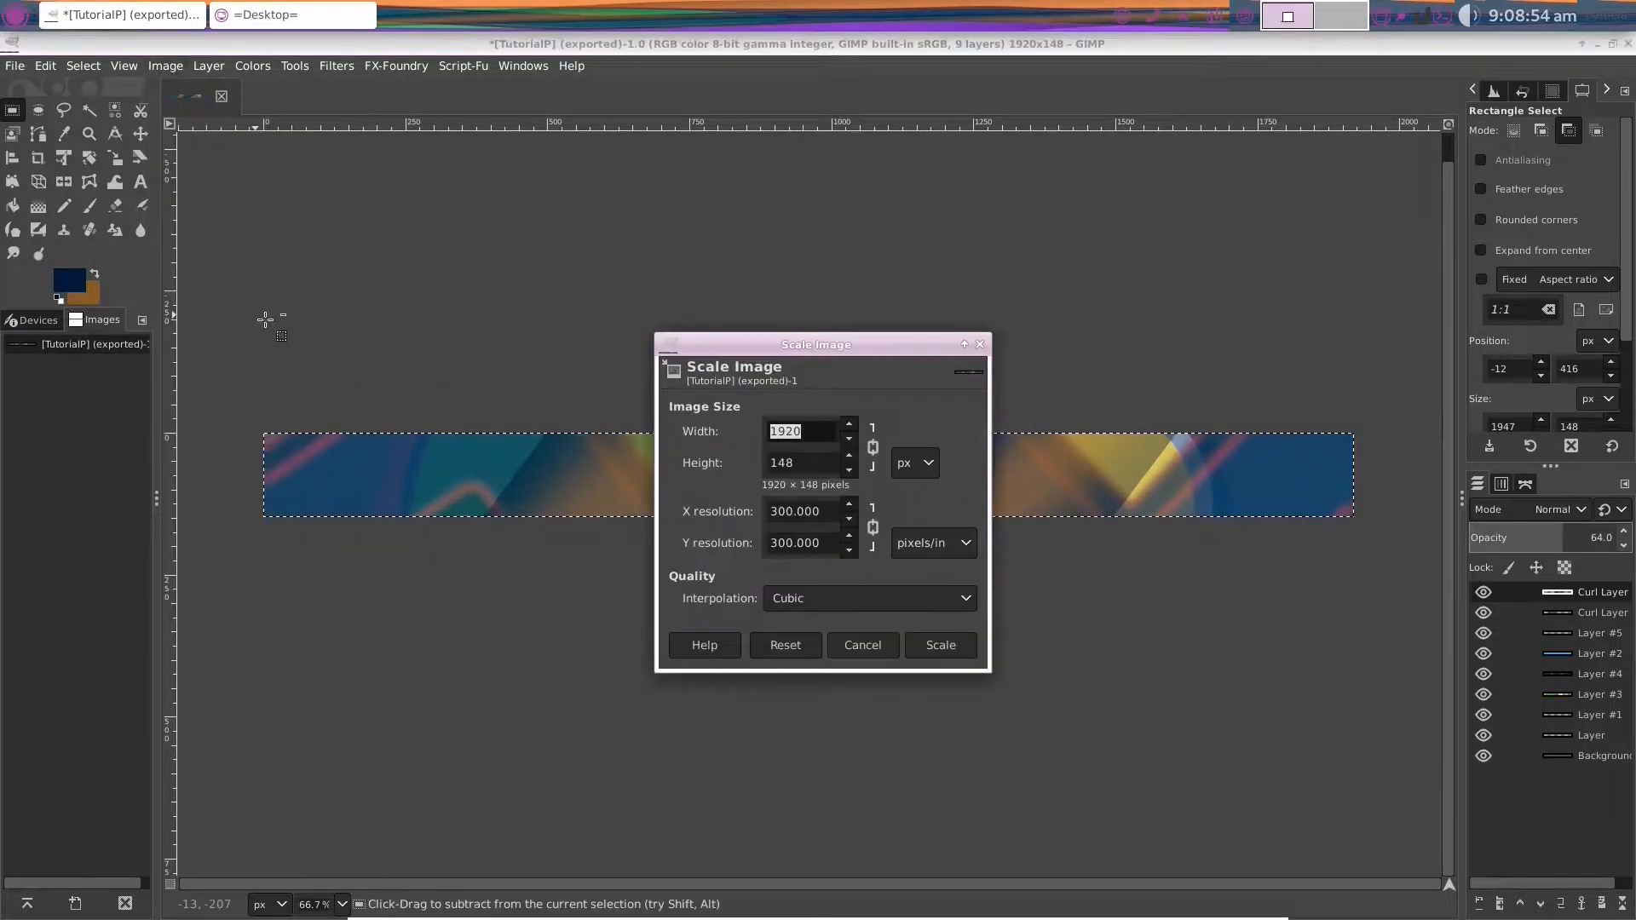
click(863, 447)
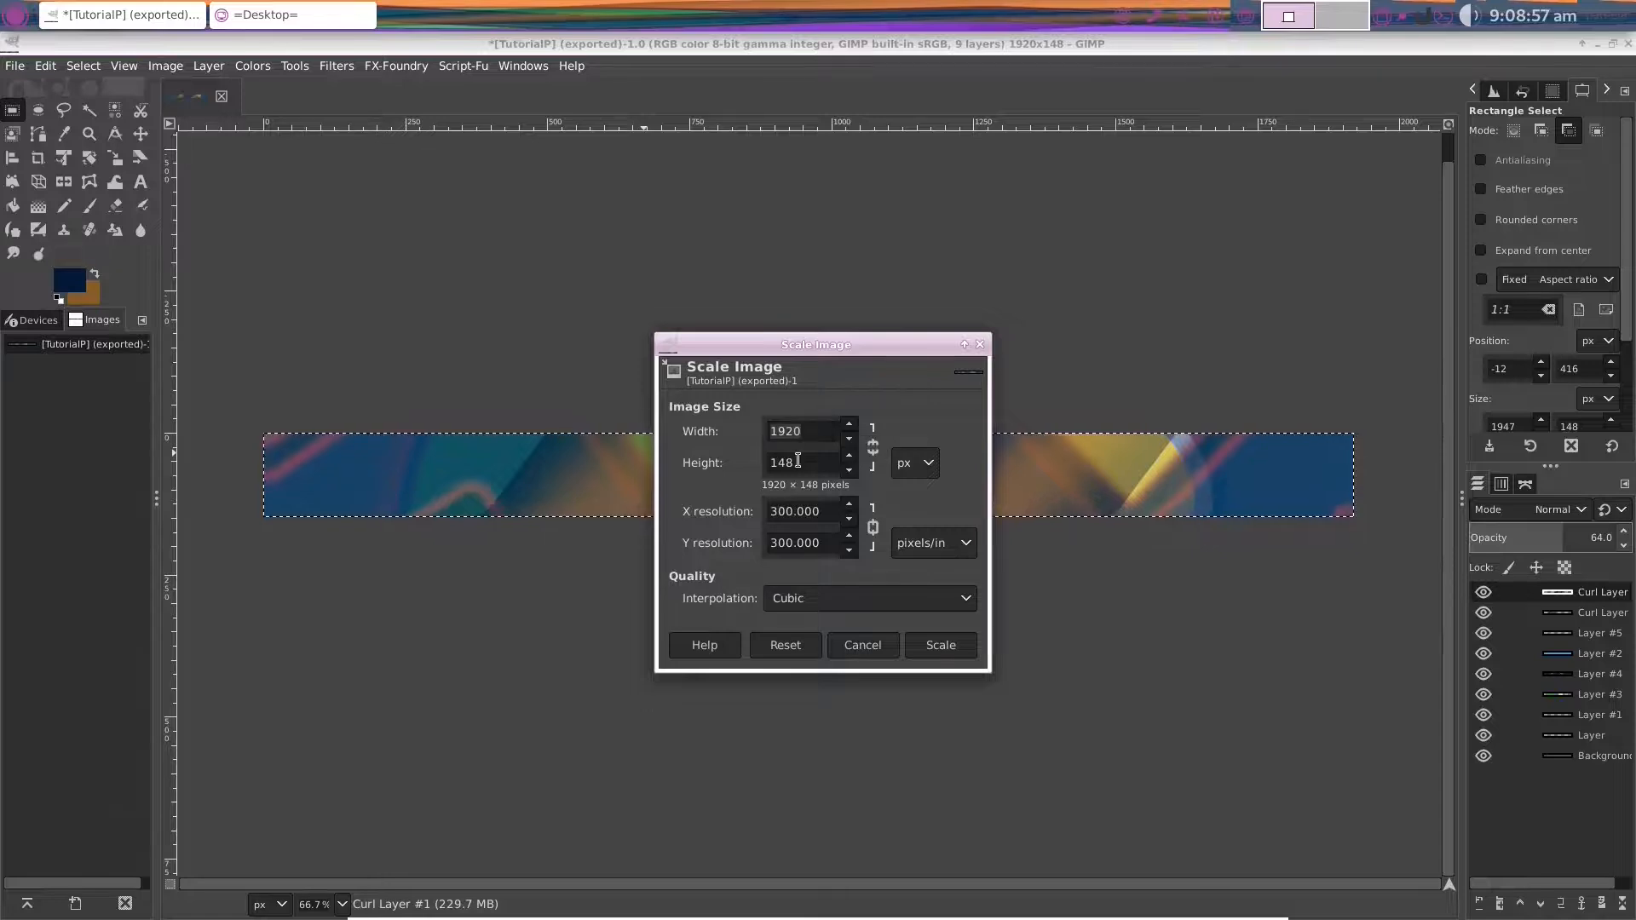
drag(787, 463, 739, 463)
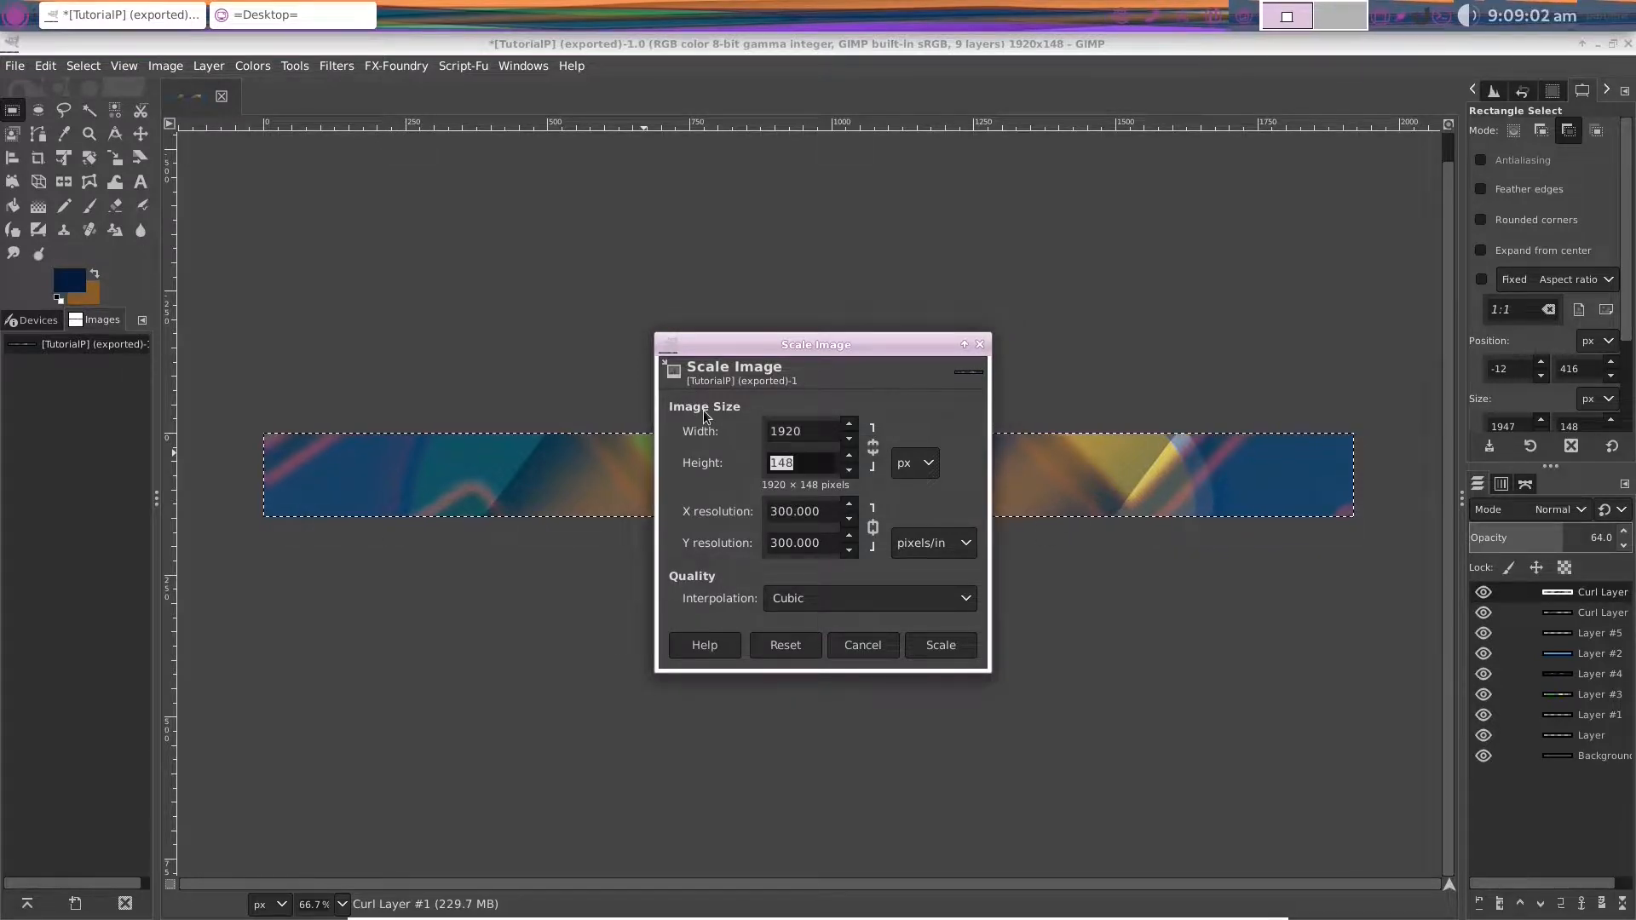
text(40)
click(941, 645)
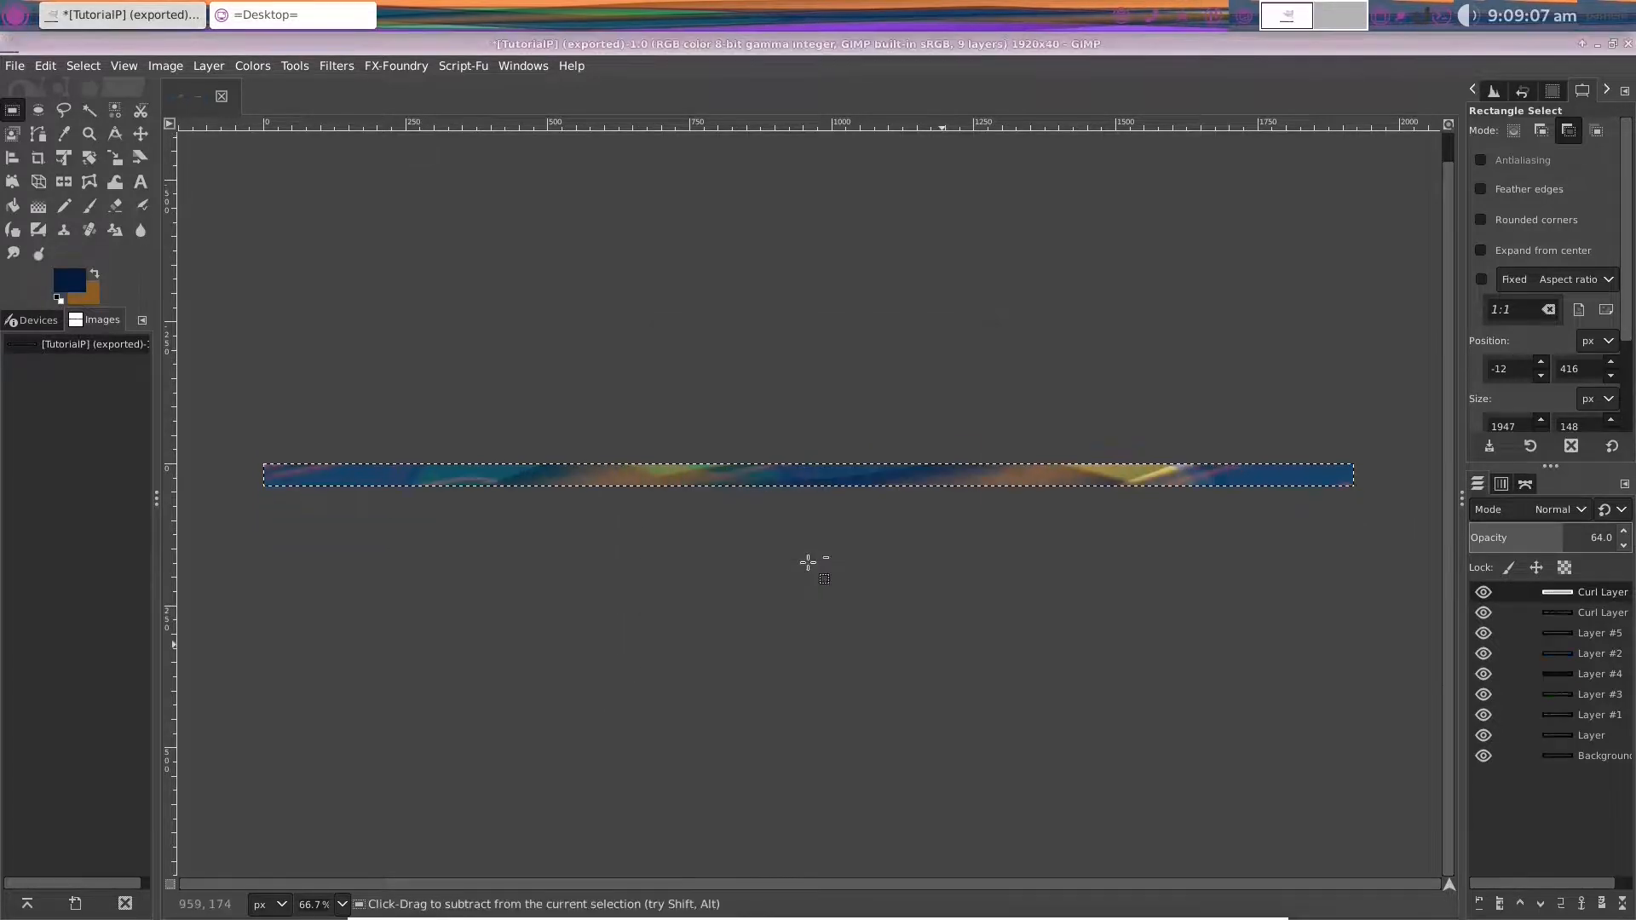
Export the strip as TutorialPp.png to the WallPaper folder in Pictures
key(alt+f)
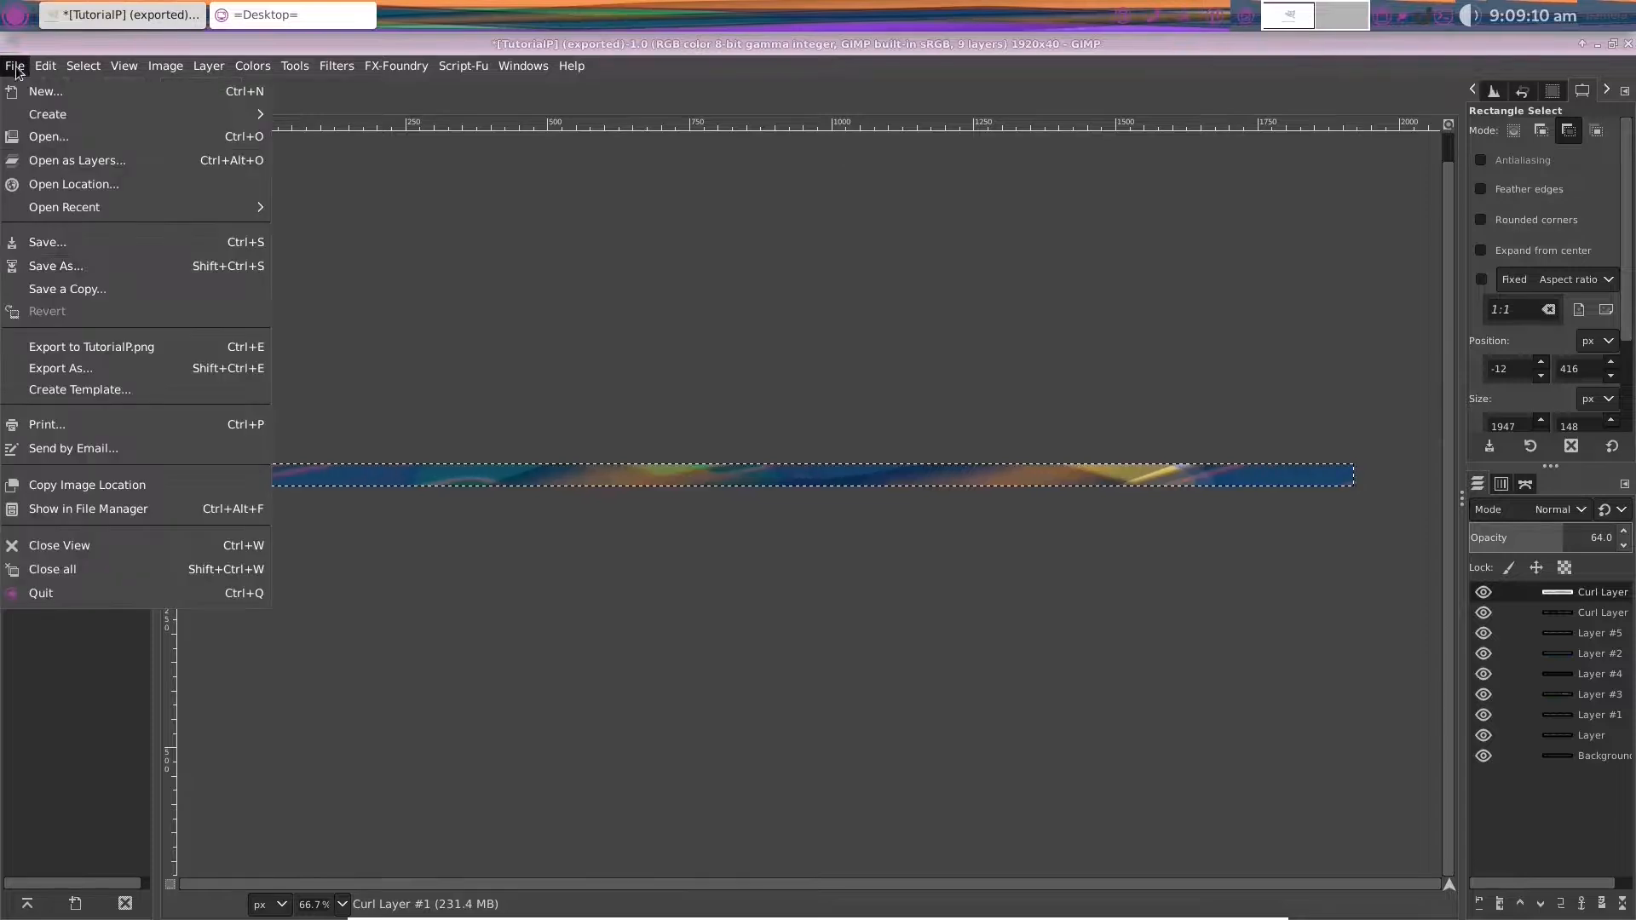
click(53, 369)
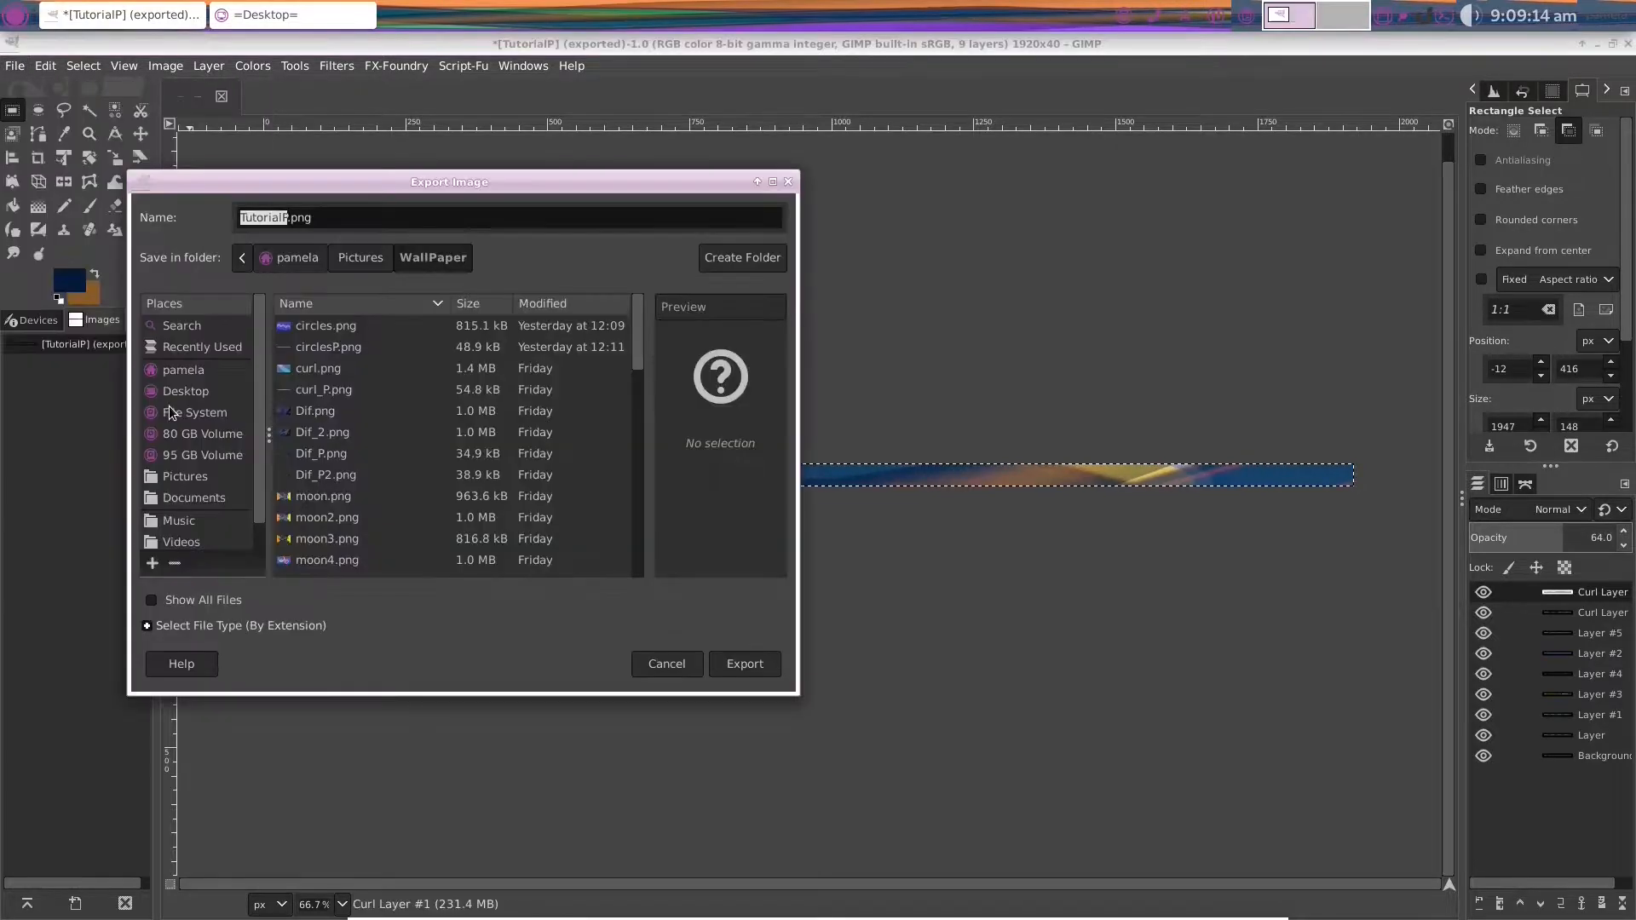
click(291, 219)
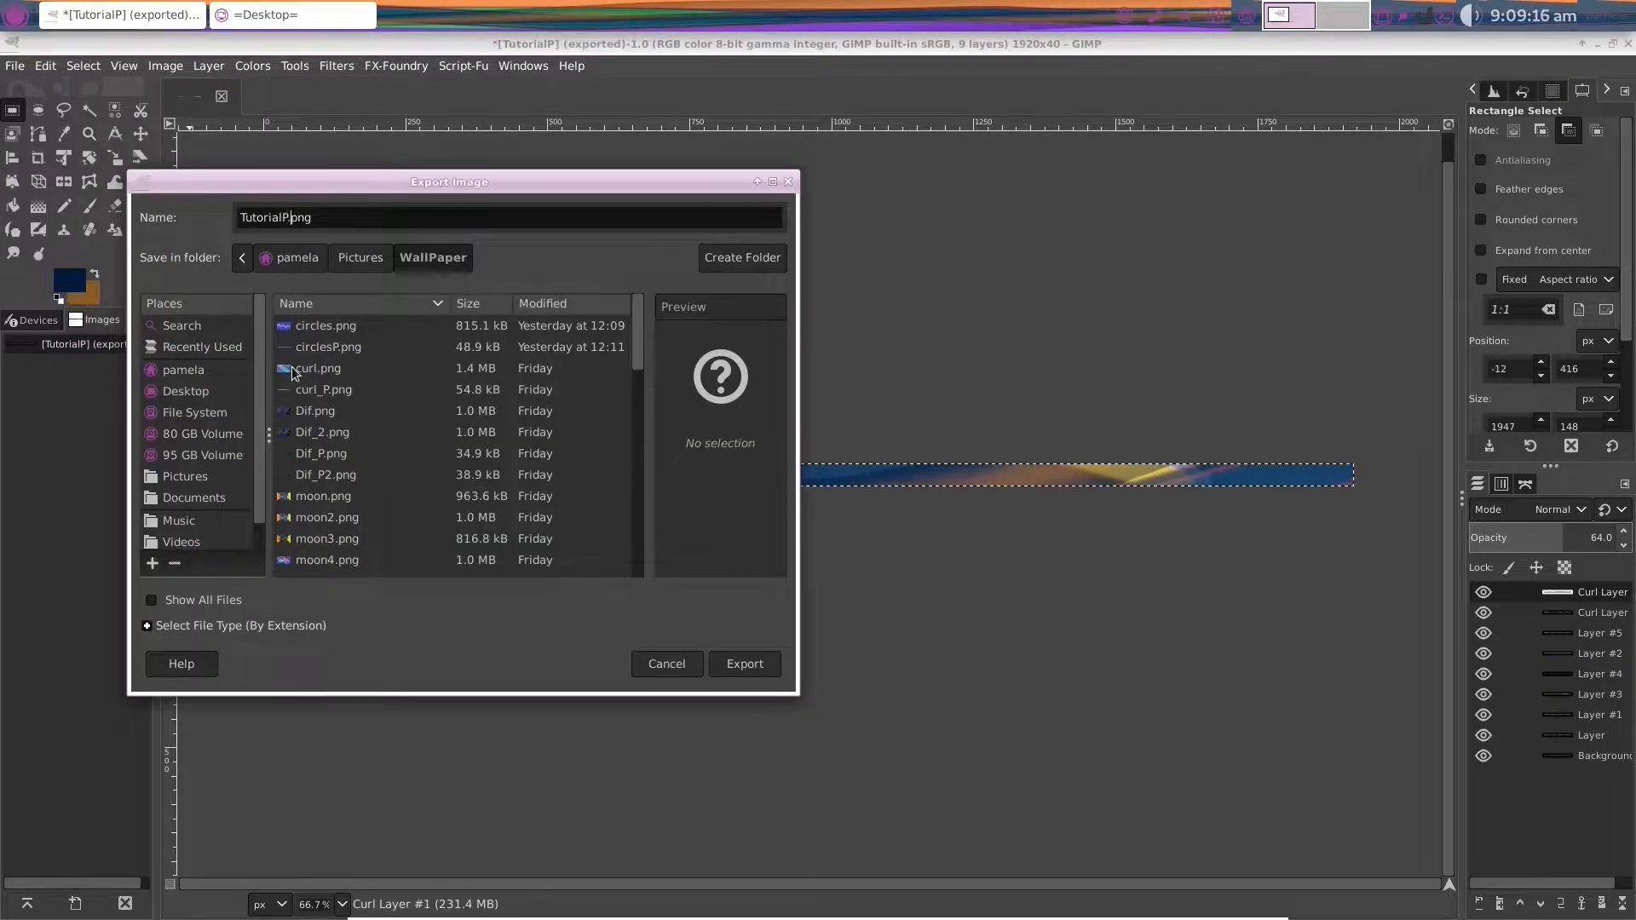
text(p)
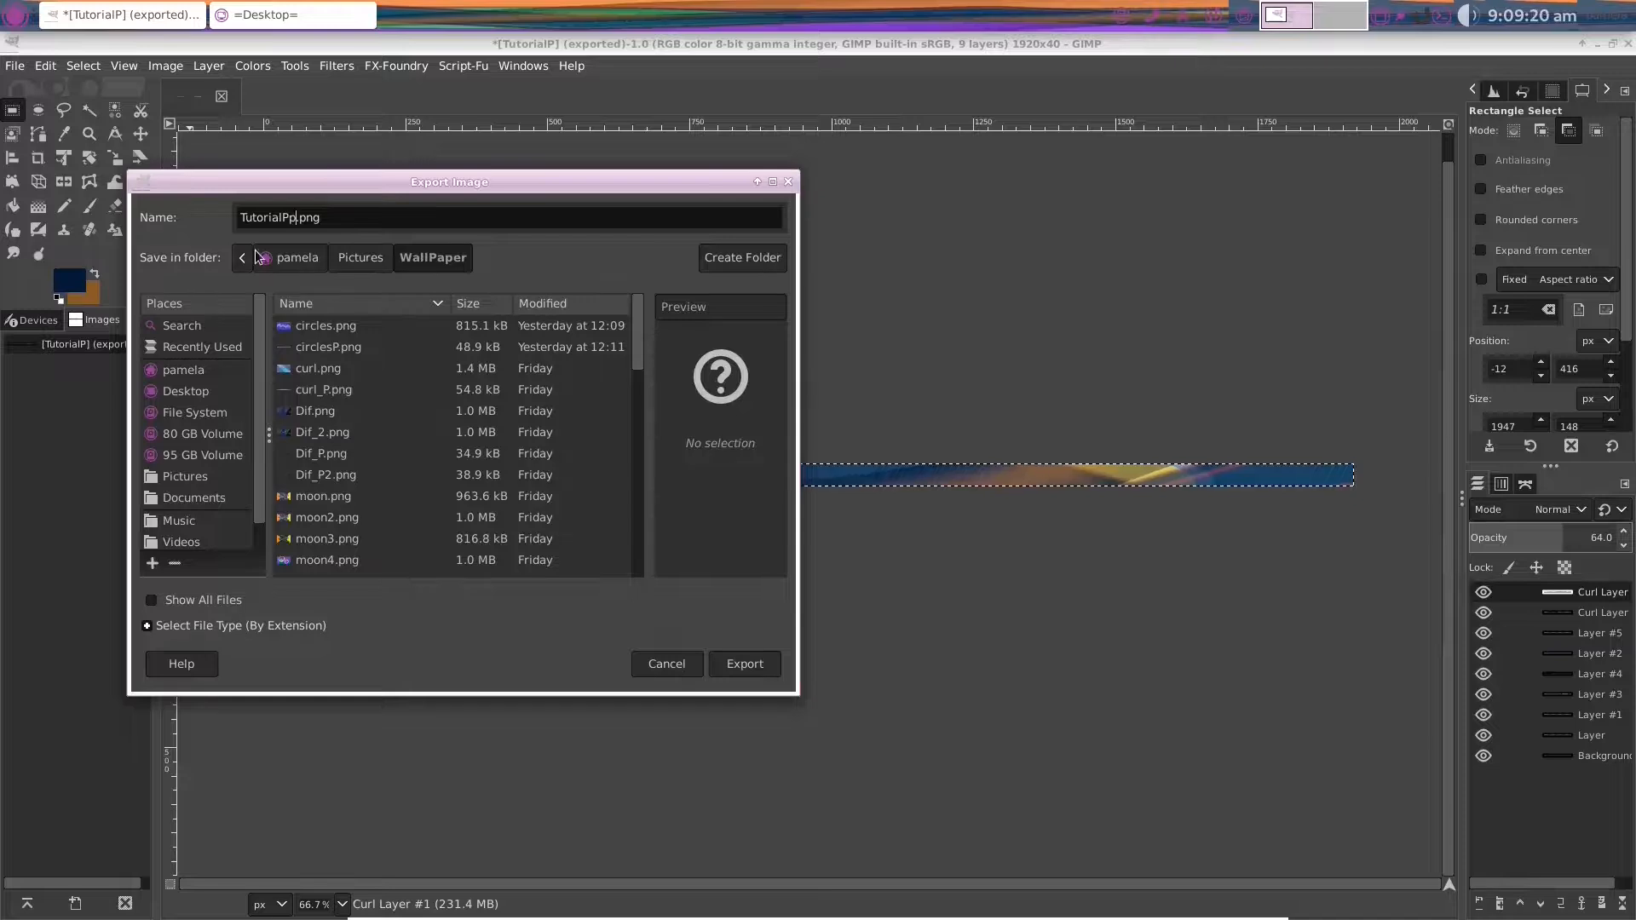
click(746, 664)
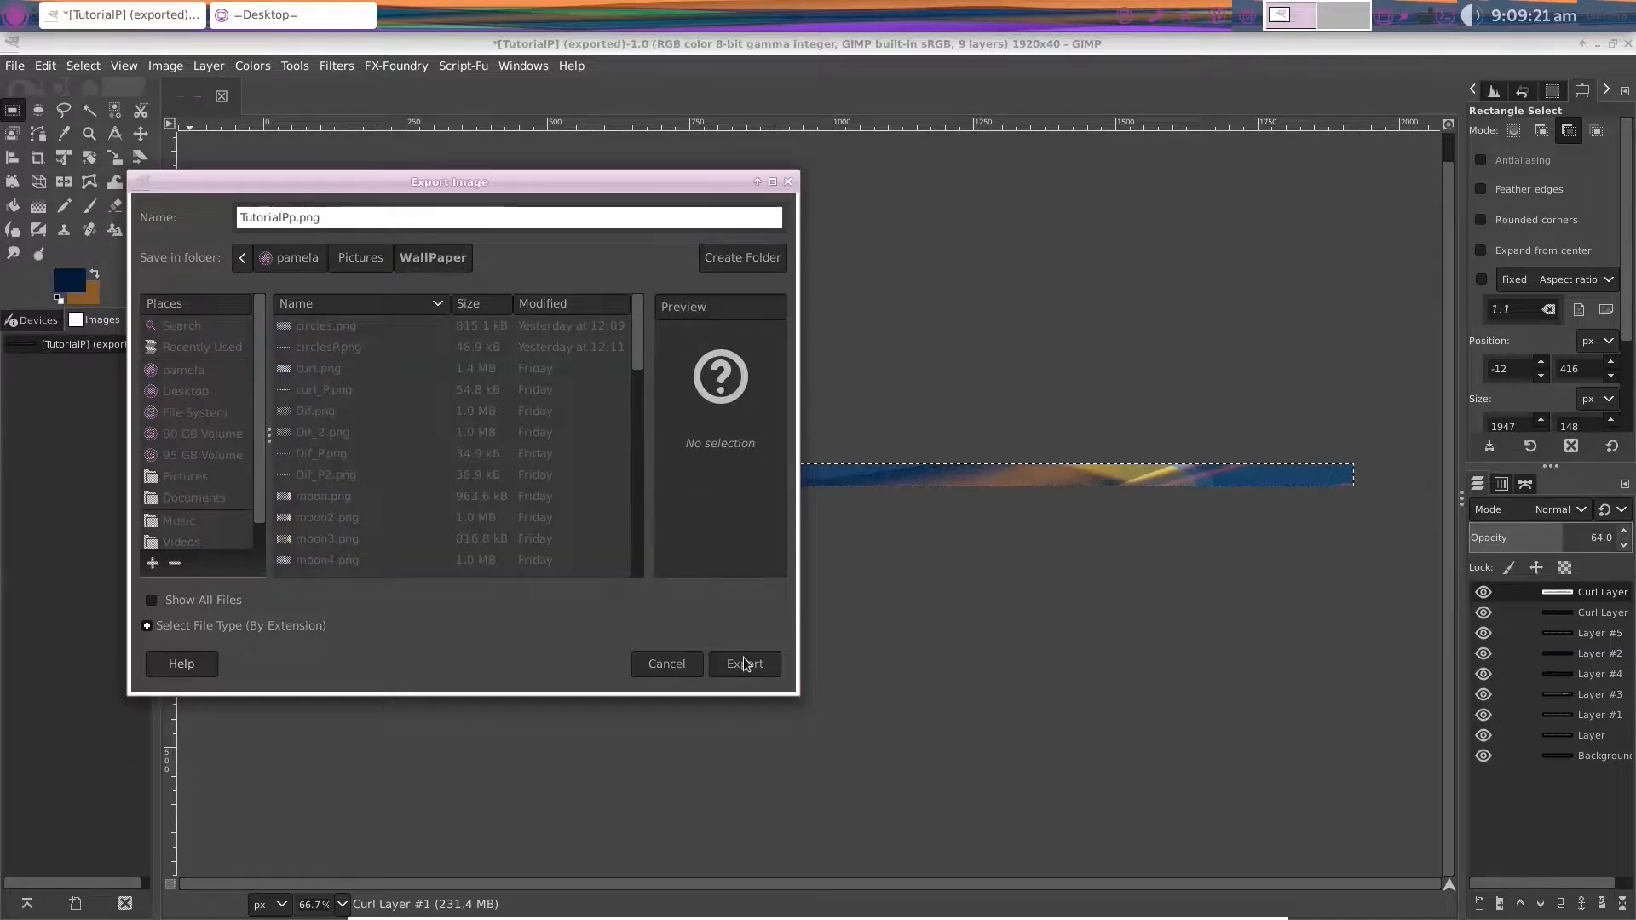
click(905, 645)
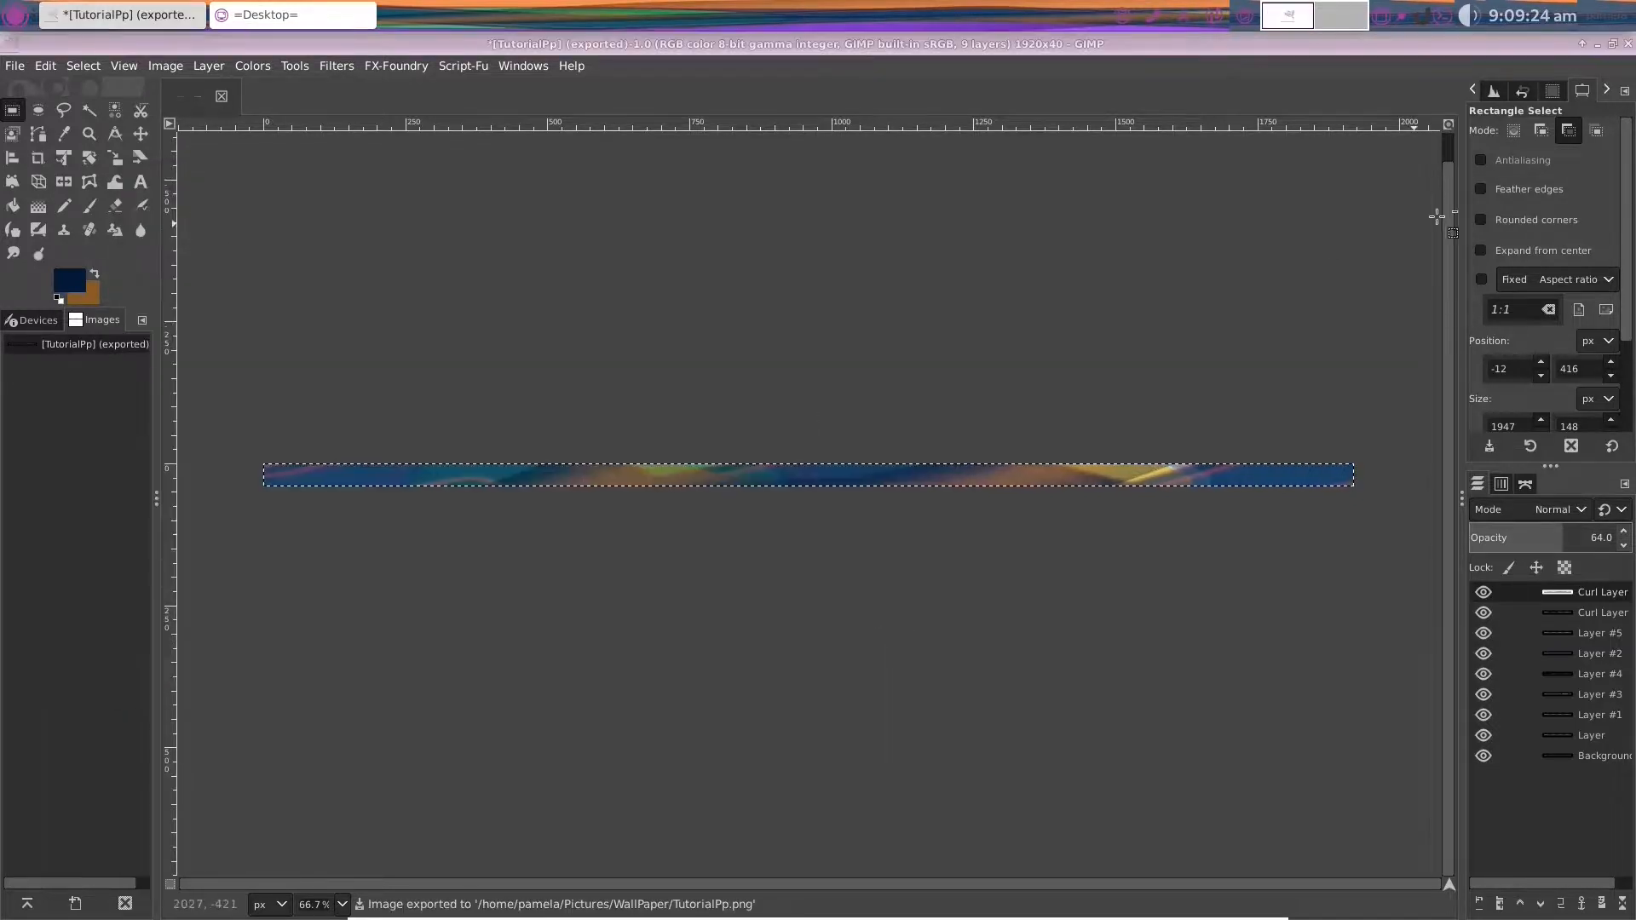
Roll up the GIMP window and set TutorialPp.png as the background image of Panel 1 in the Xfce panel preferences
click(1582, 43)
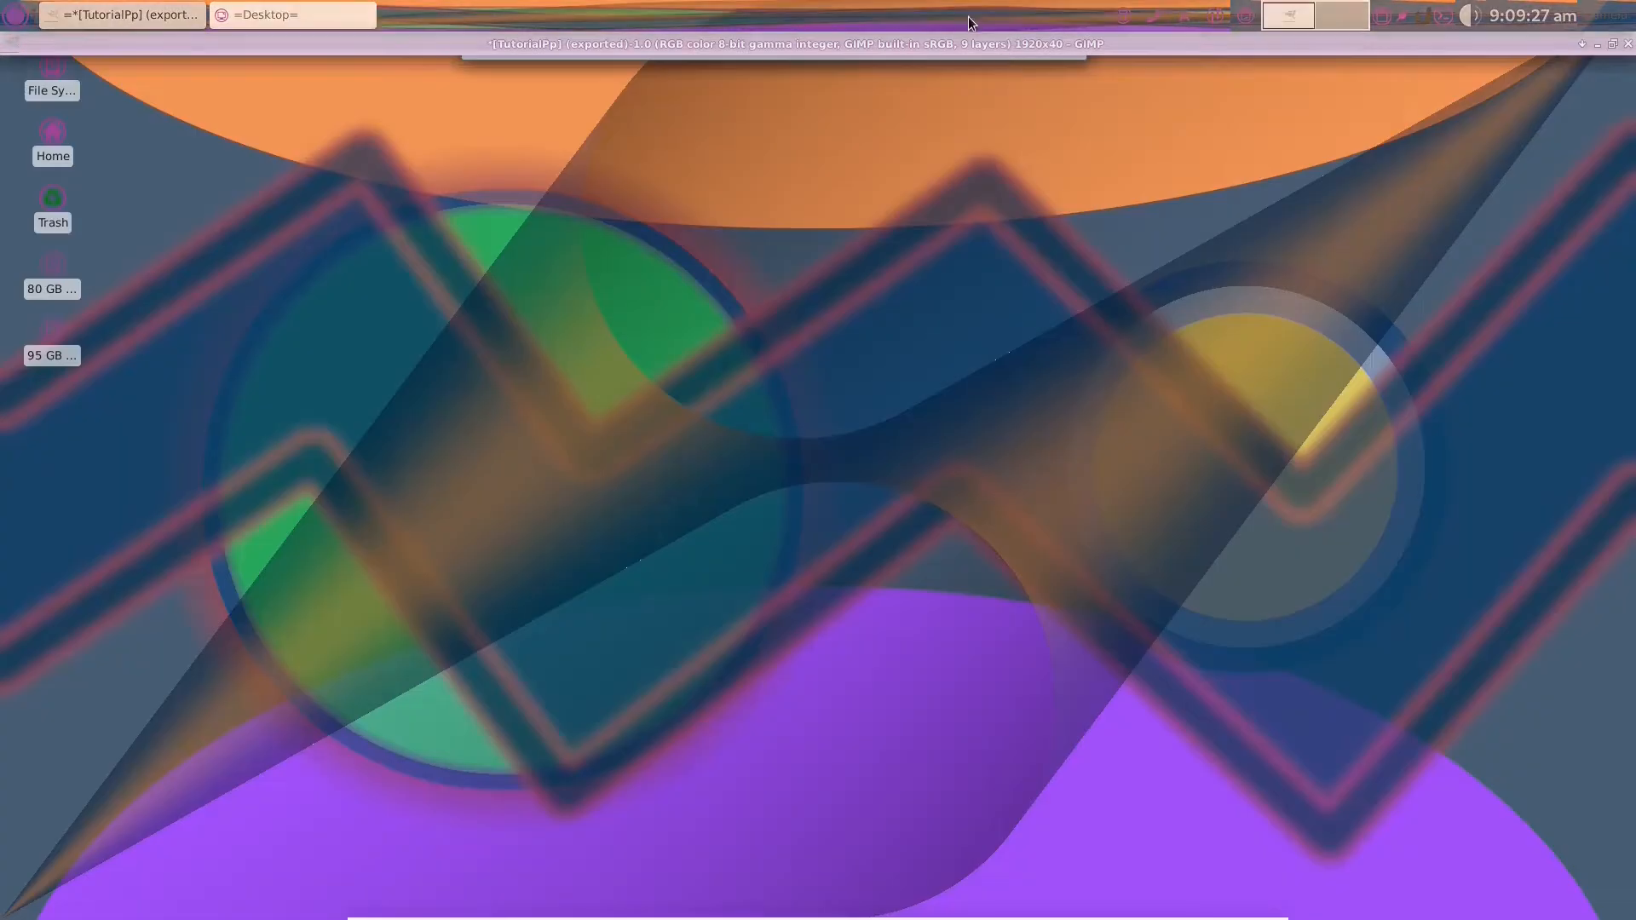
right_click(968, 15)
mouse_move(1065, 135)
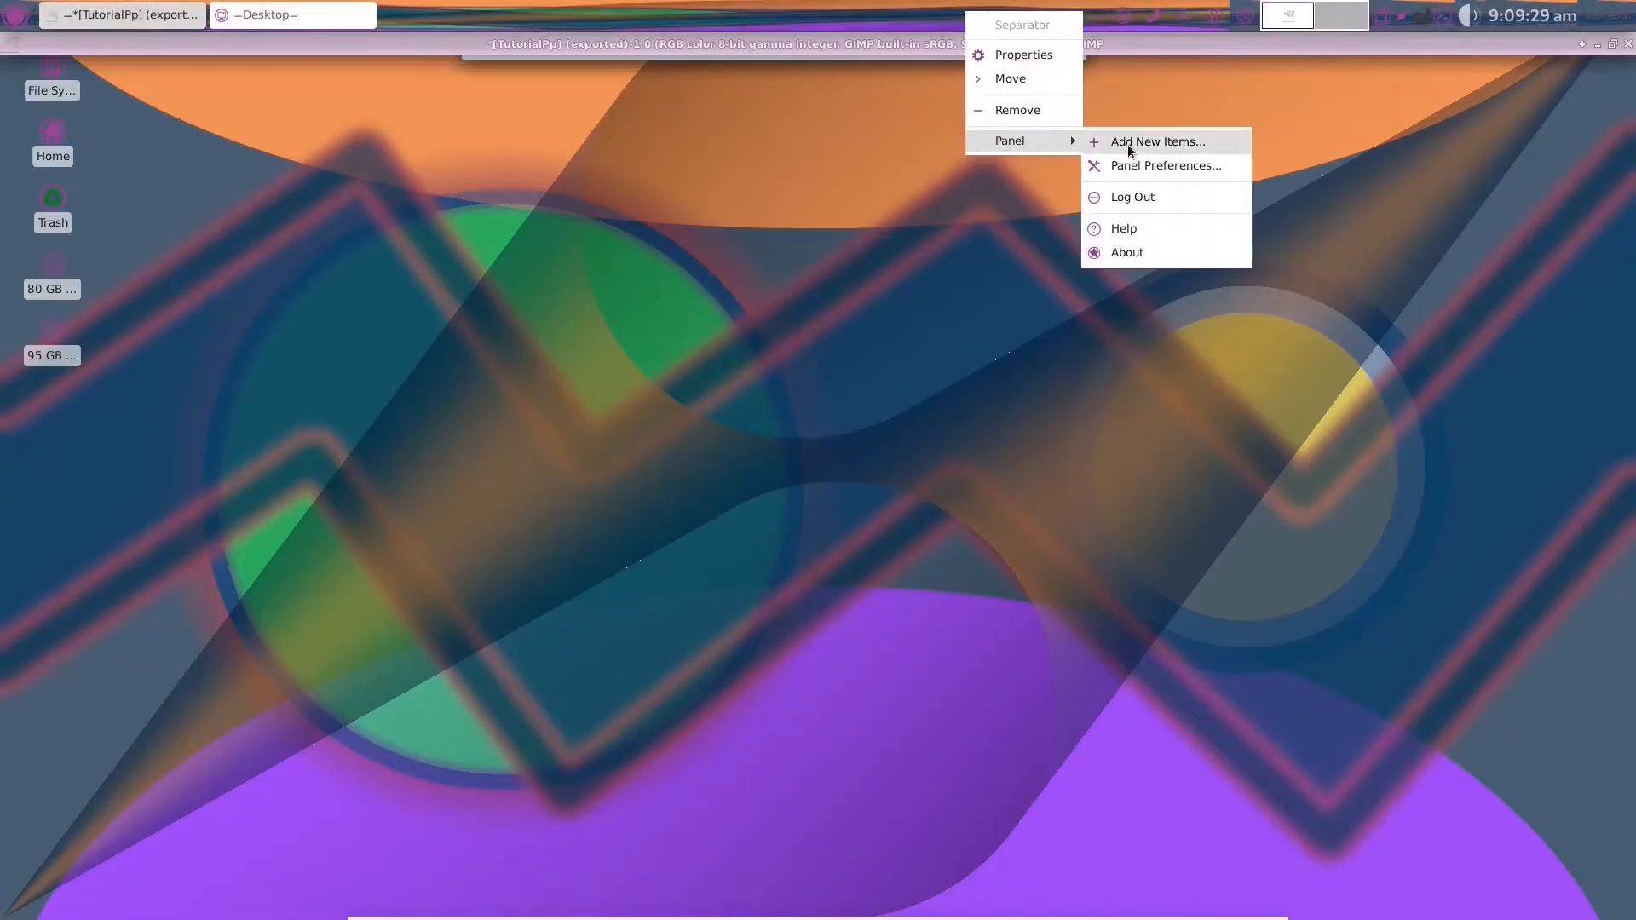
click(1143, 167)
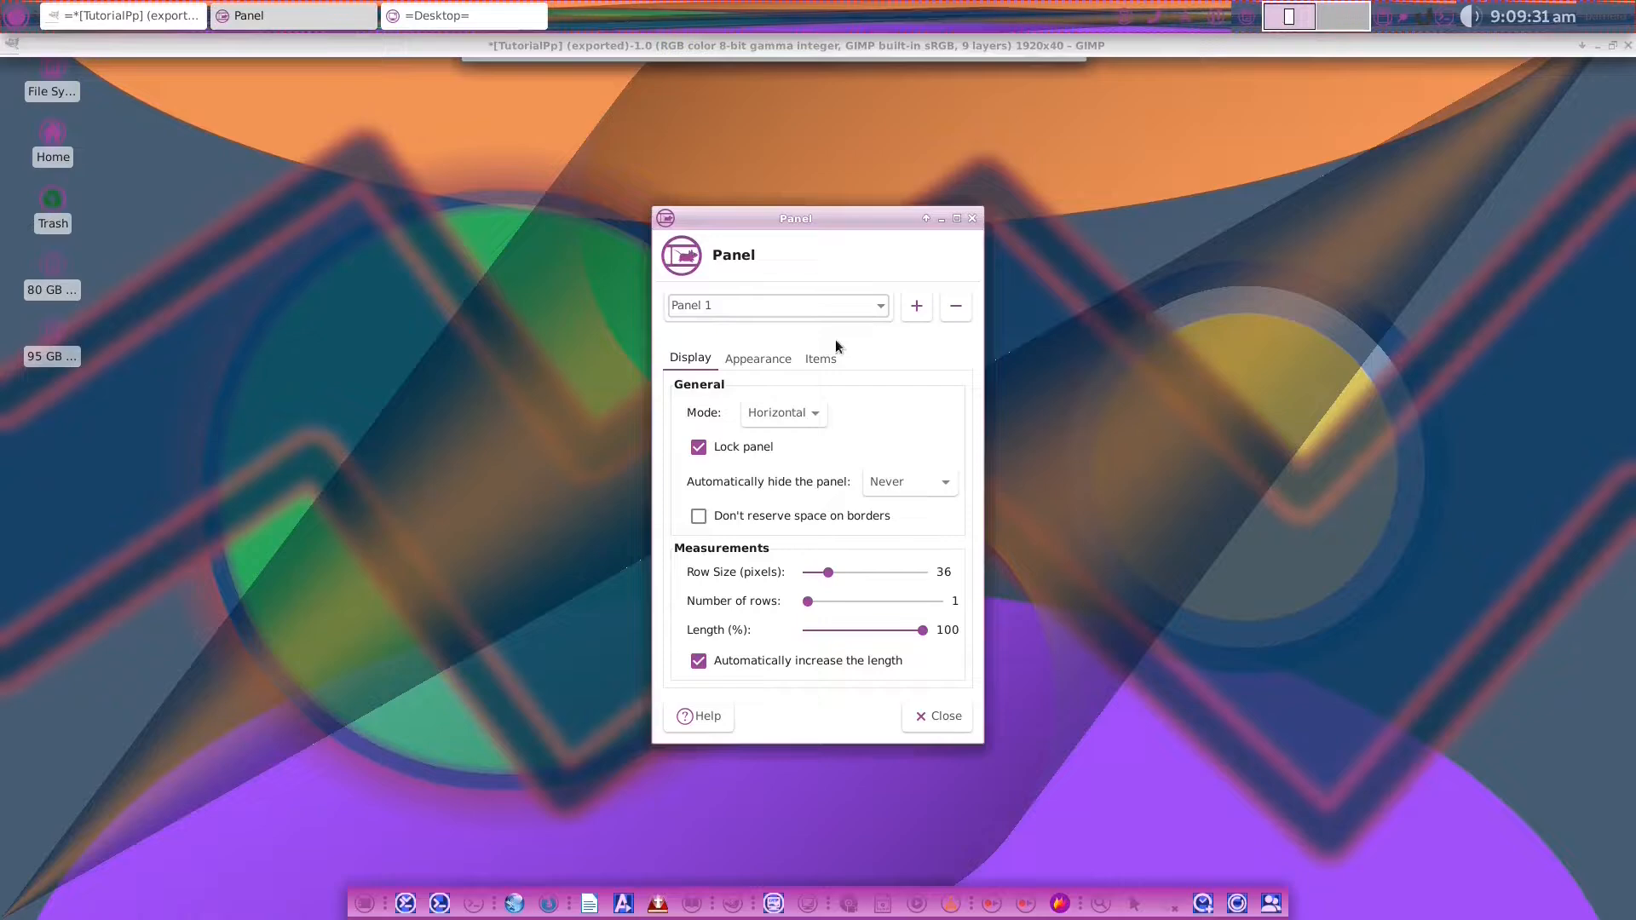
click(787, 368)
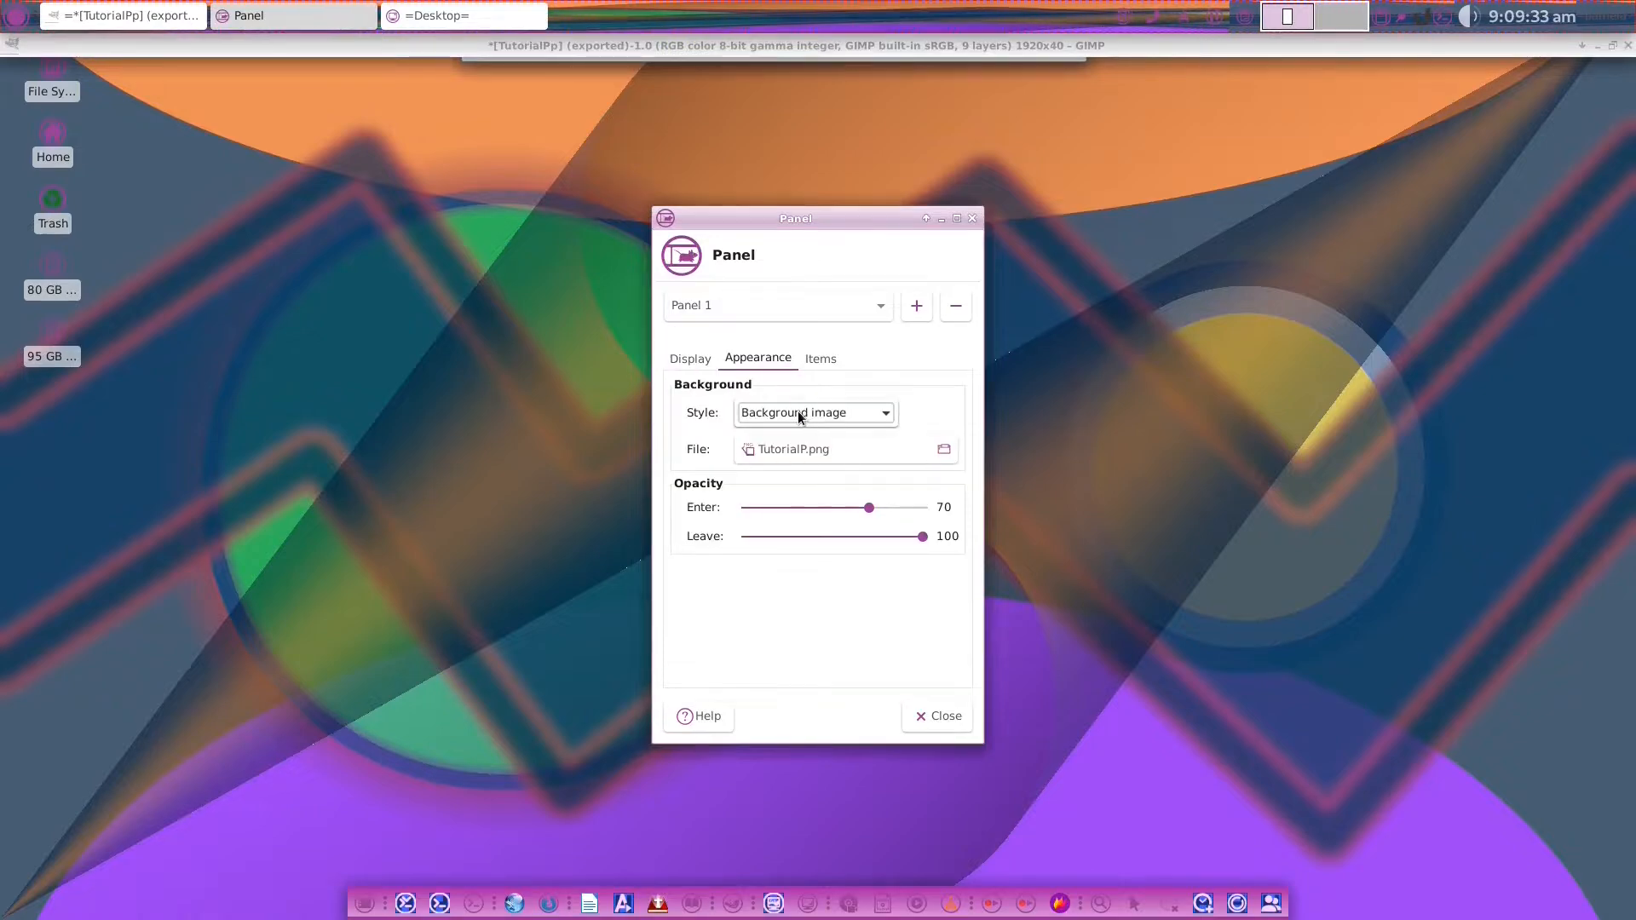
click(944, 449)
click(713, 586)
click(1099, 730)
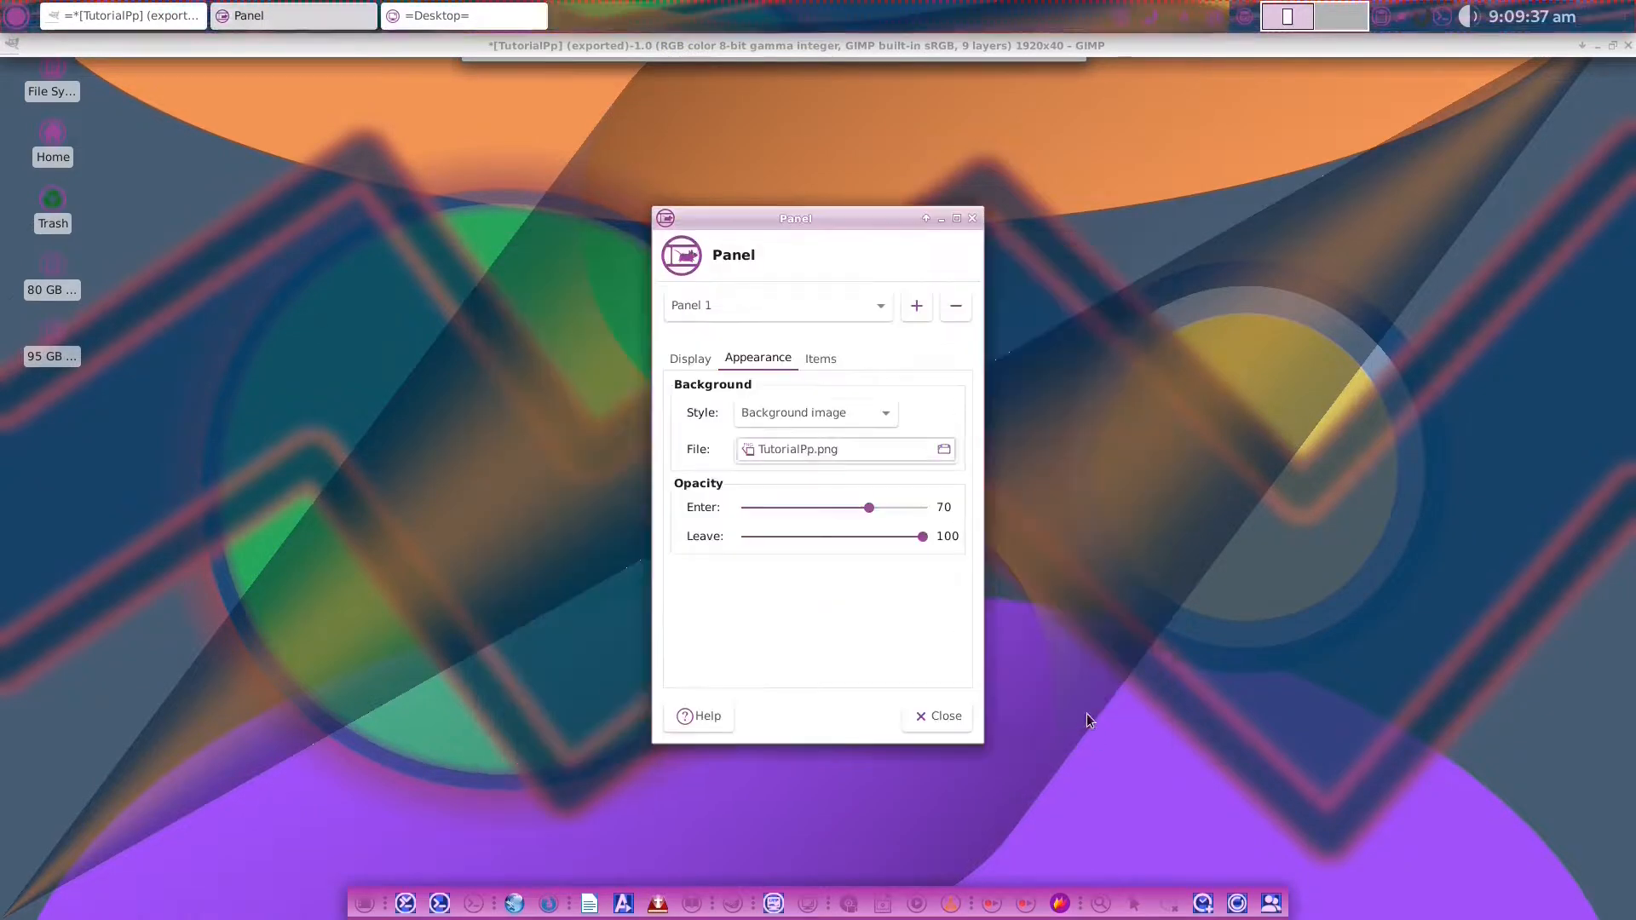
click(941, 716)
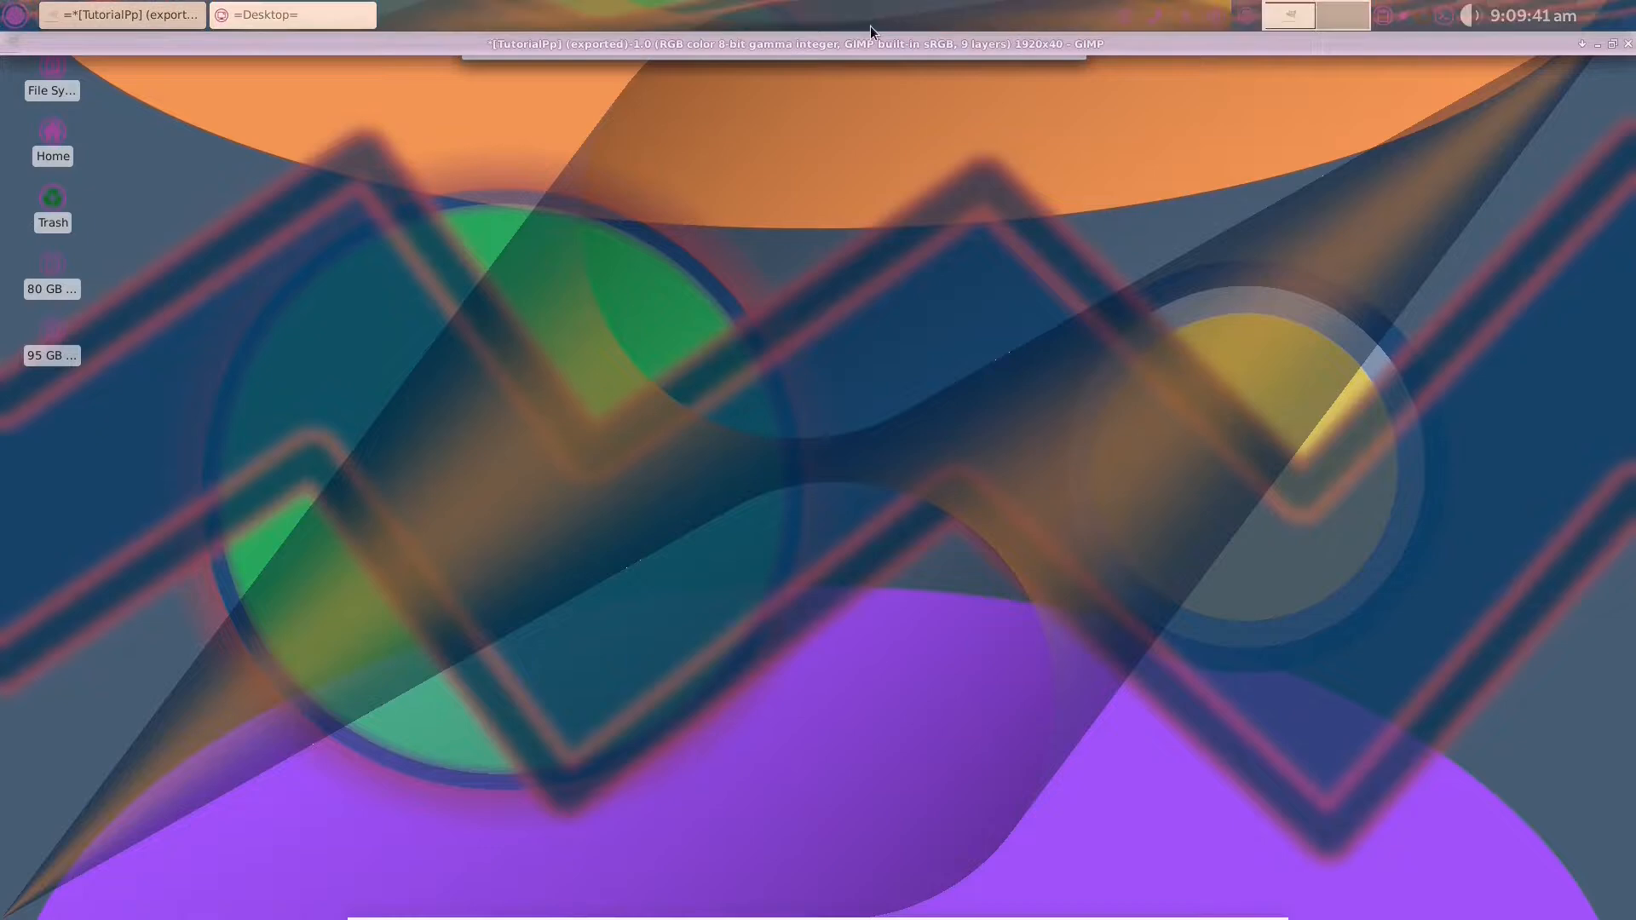
Minimize GIMP and close the desktop settings to view the desktop with its panel, and bring GIMP back
click(1597, 44)
click(1077, 46)
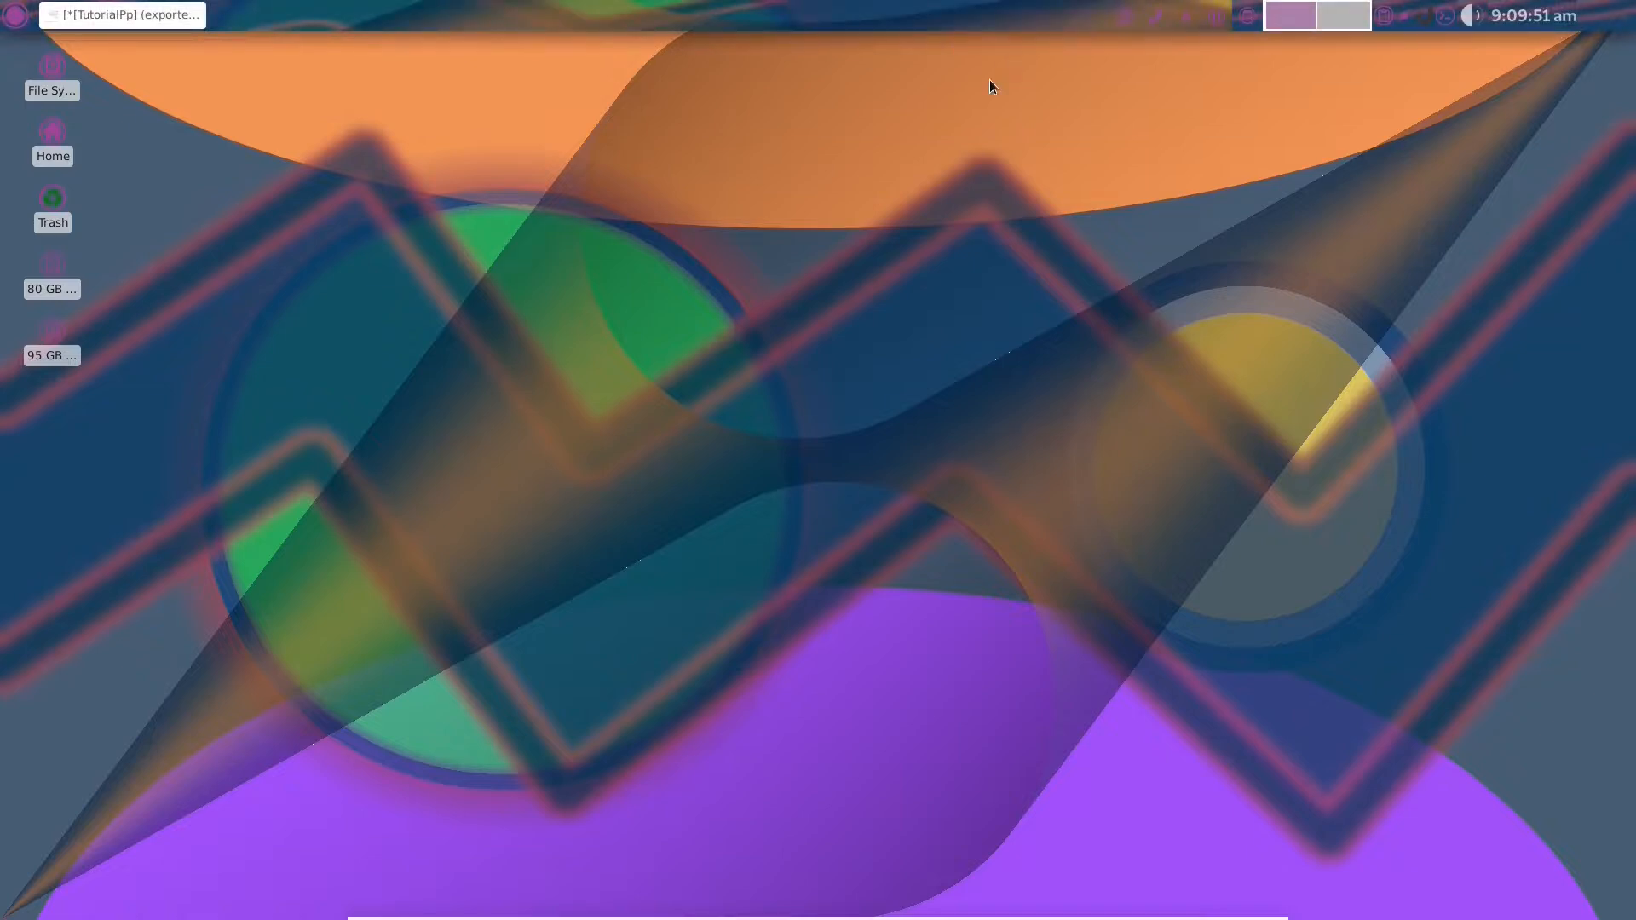
click(136, 17)
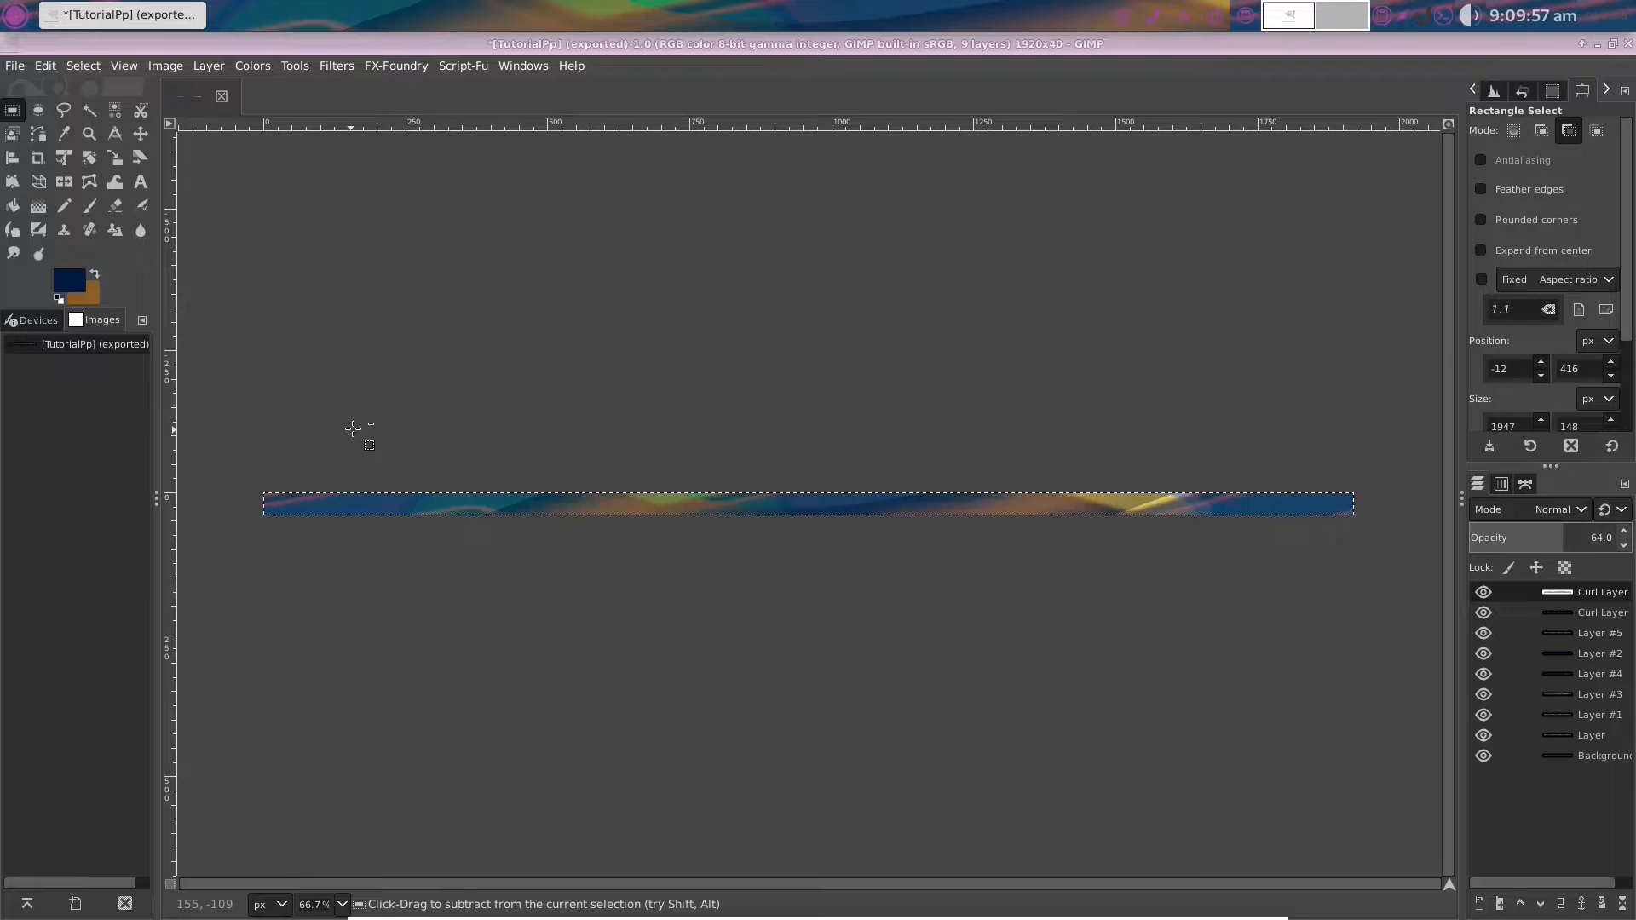
Undo the image scaling, the crop and the rectangle selection to restore the full 1920 × 1080 px wallpaper
click(44, 66)
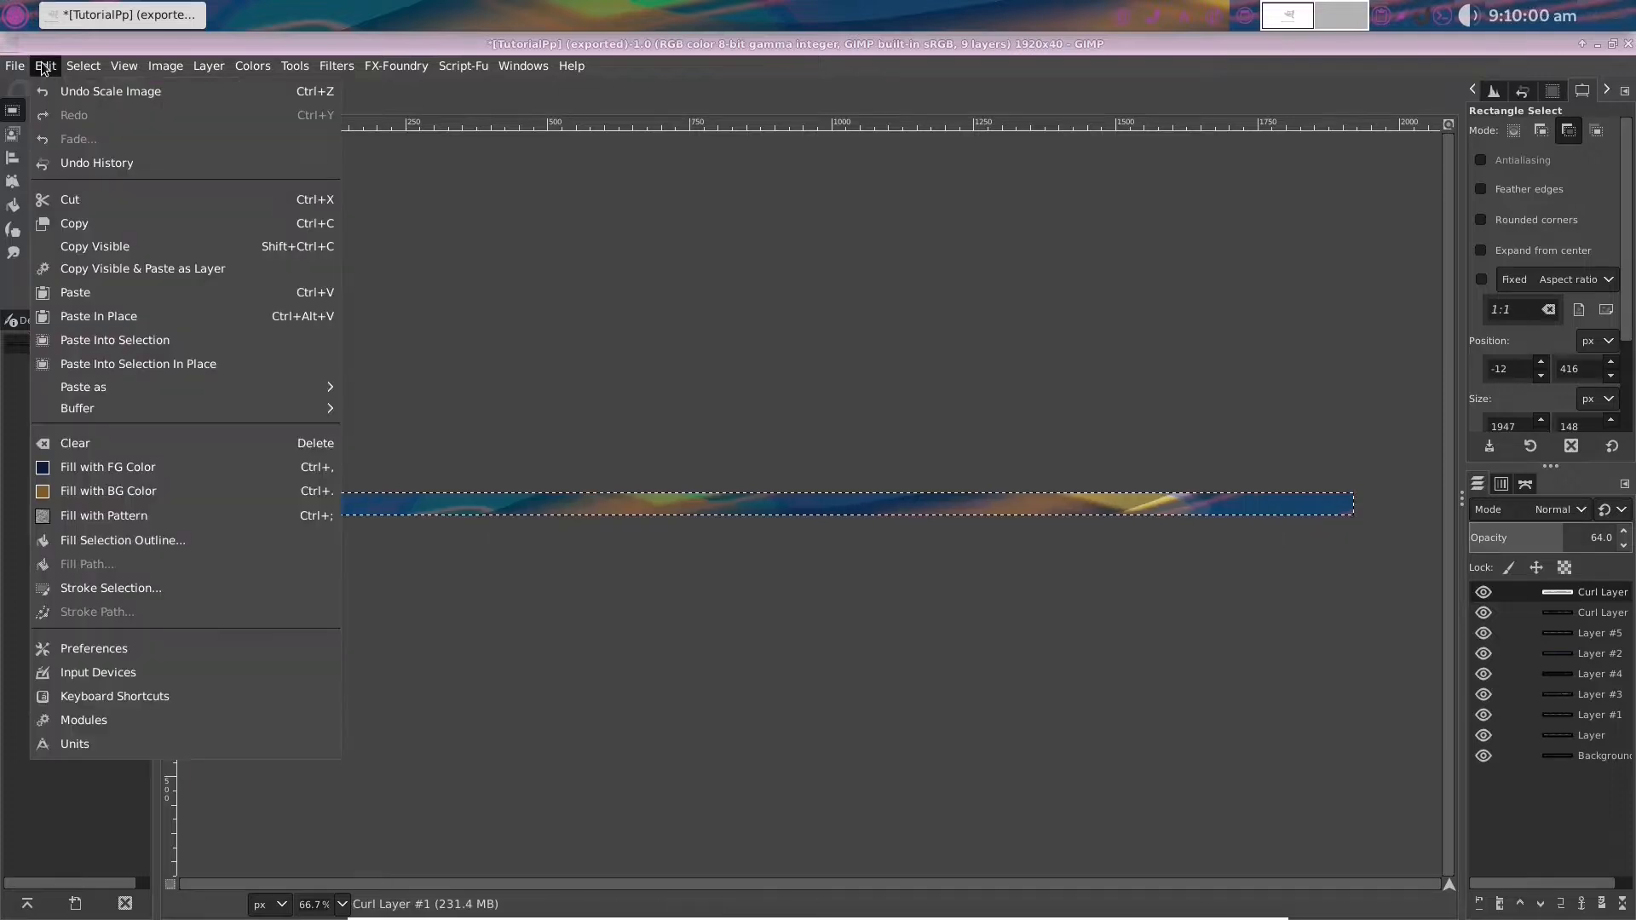
click(89, 104)
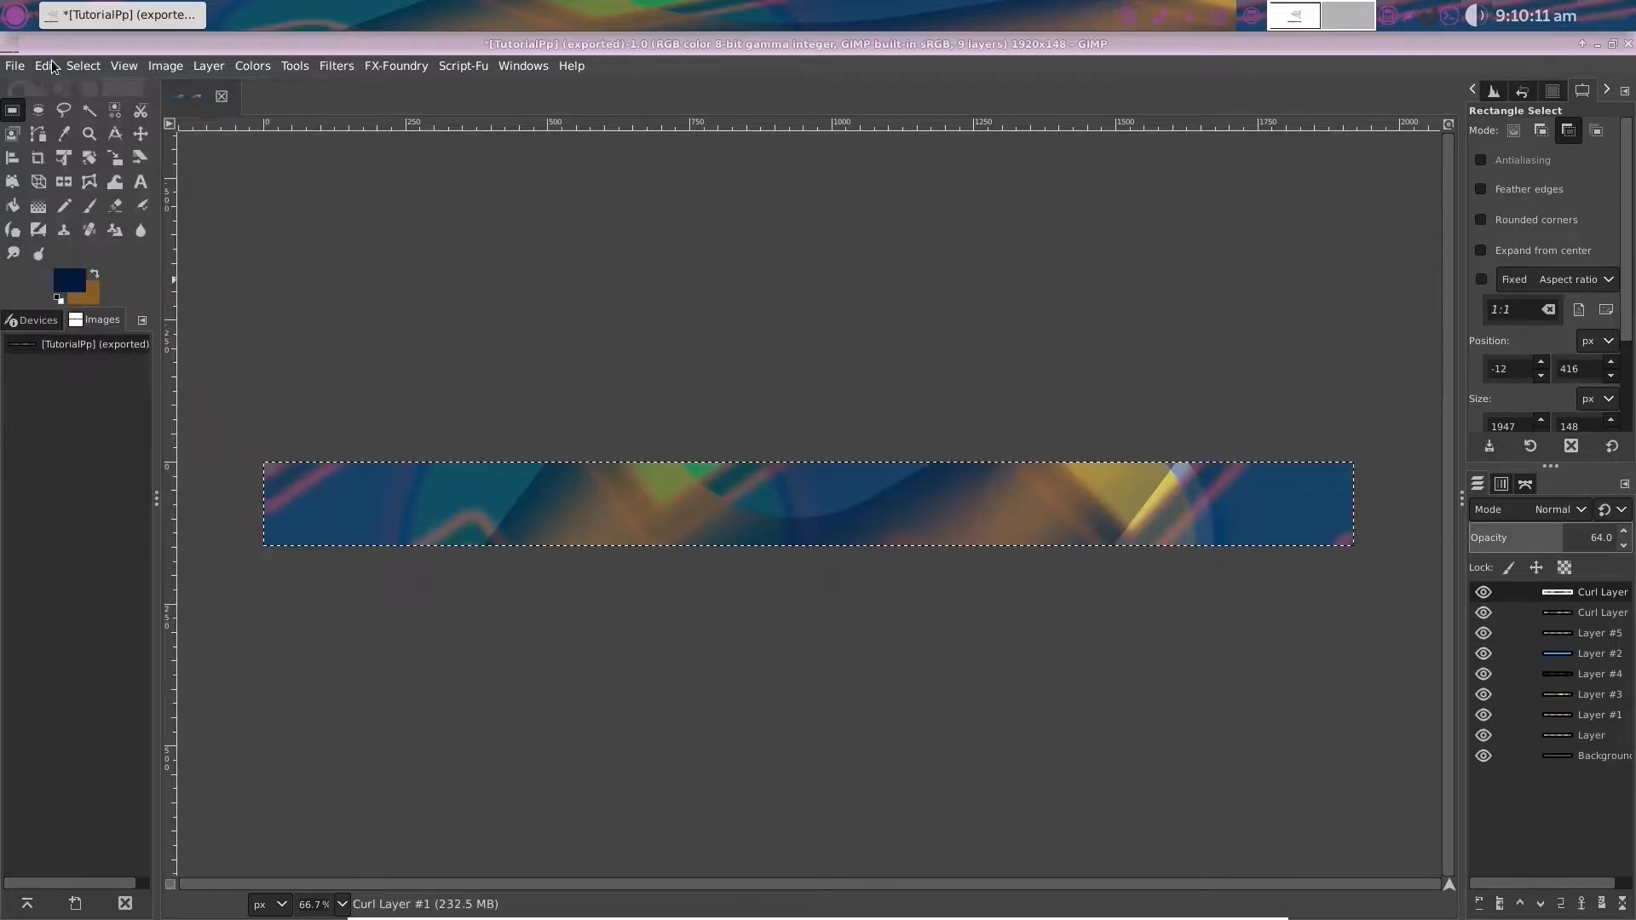
click(47, 66)
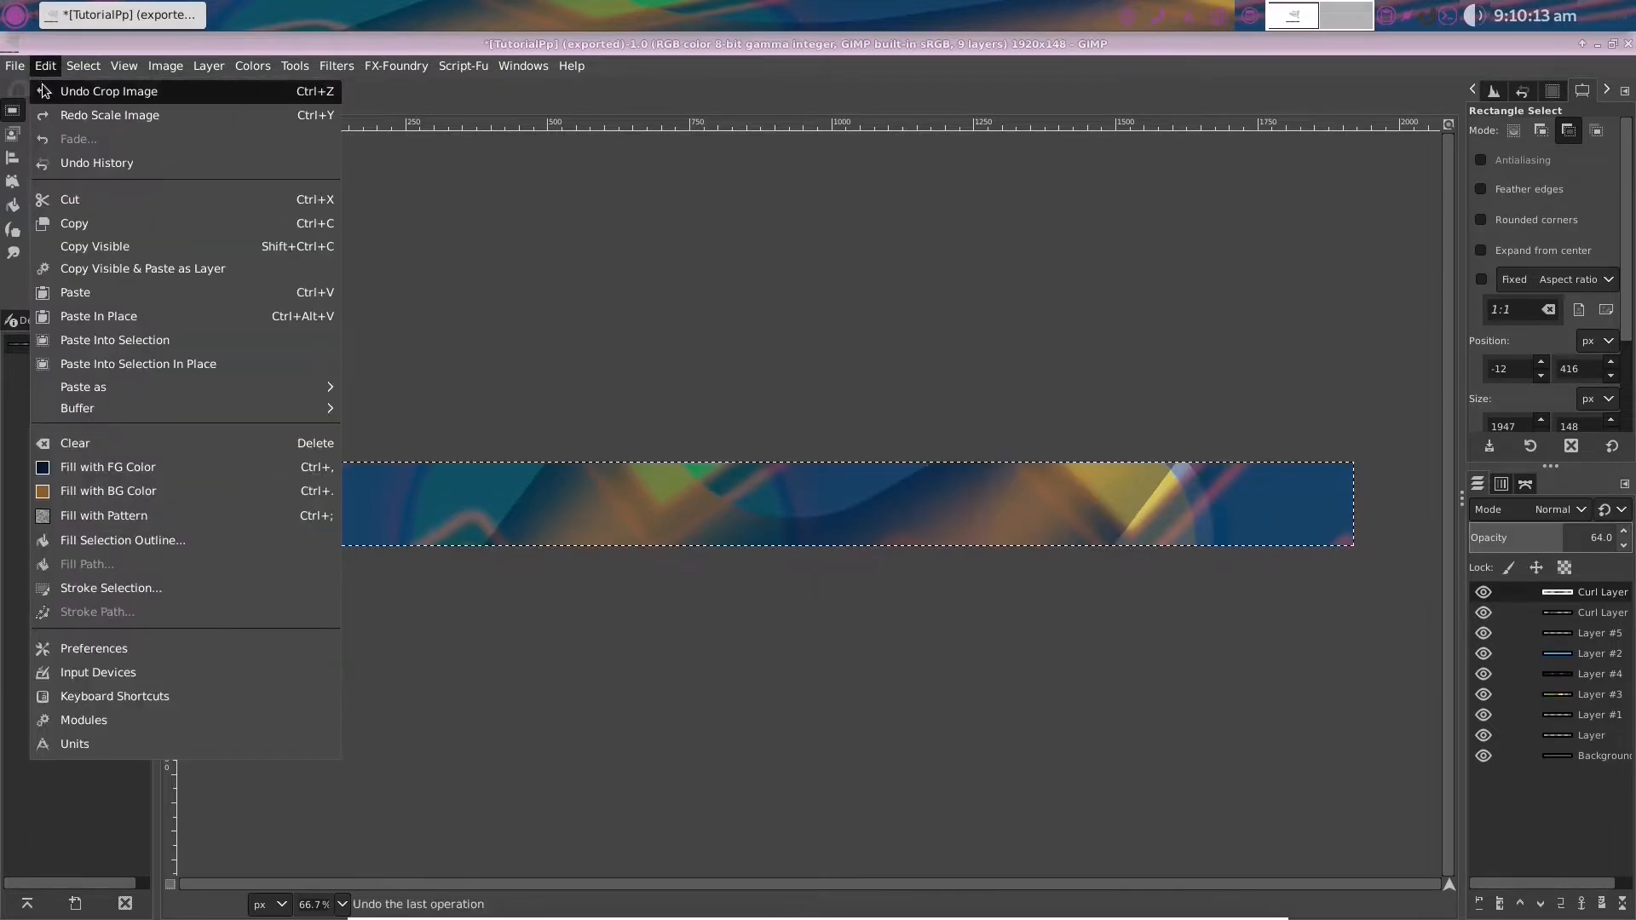
click(44, 91)
click(43, 67)
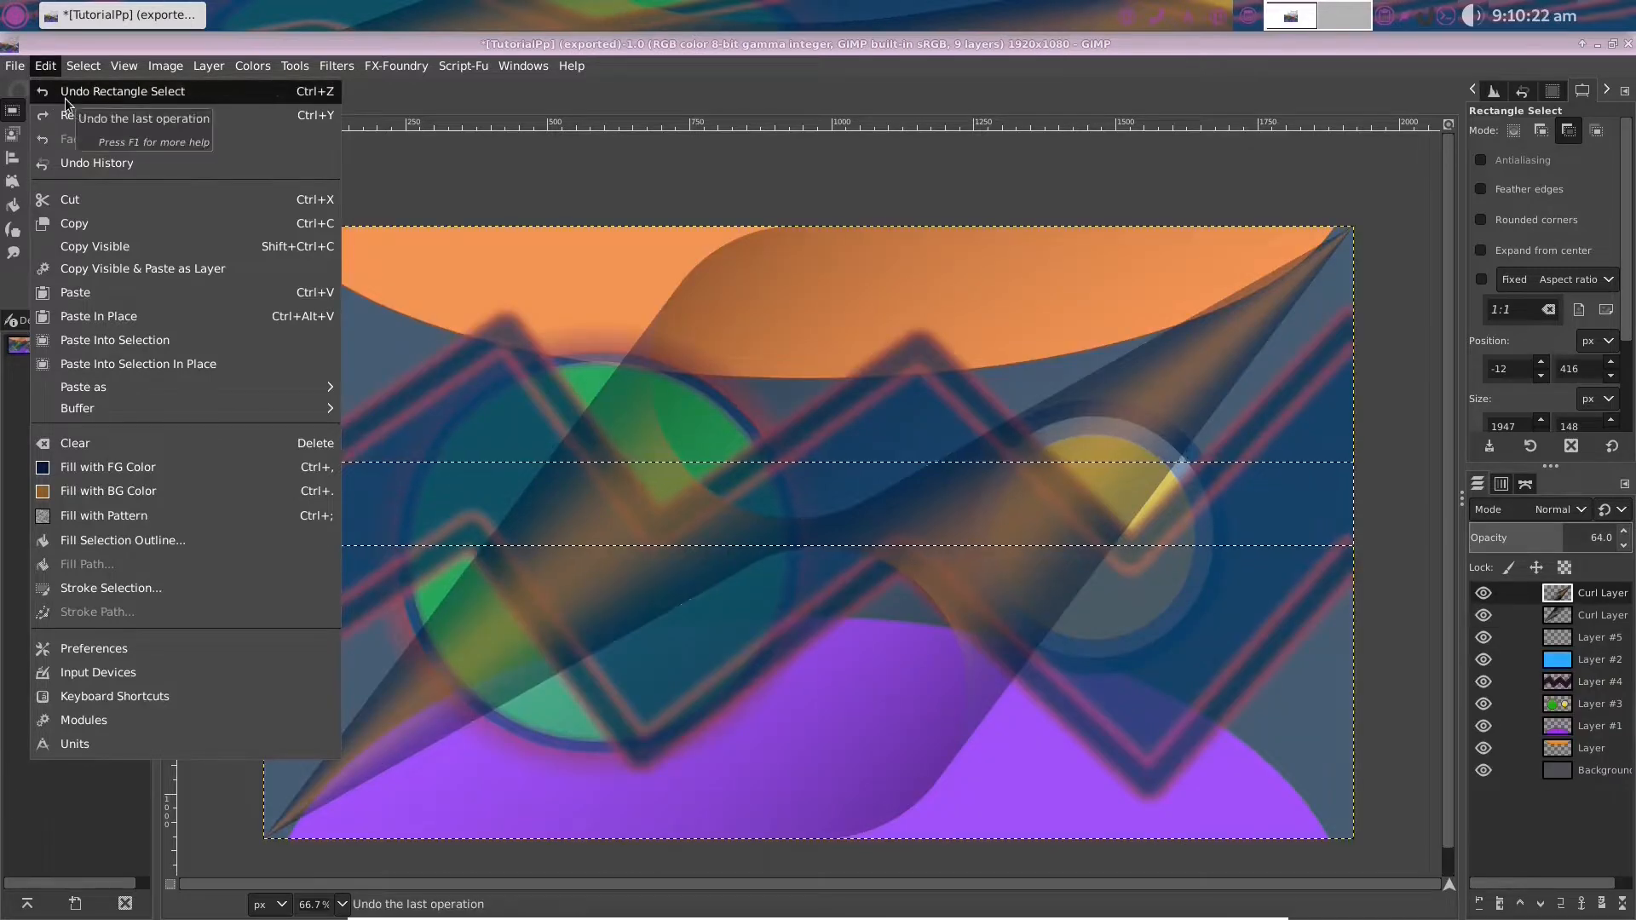
click(65, 94)
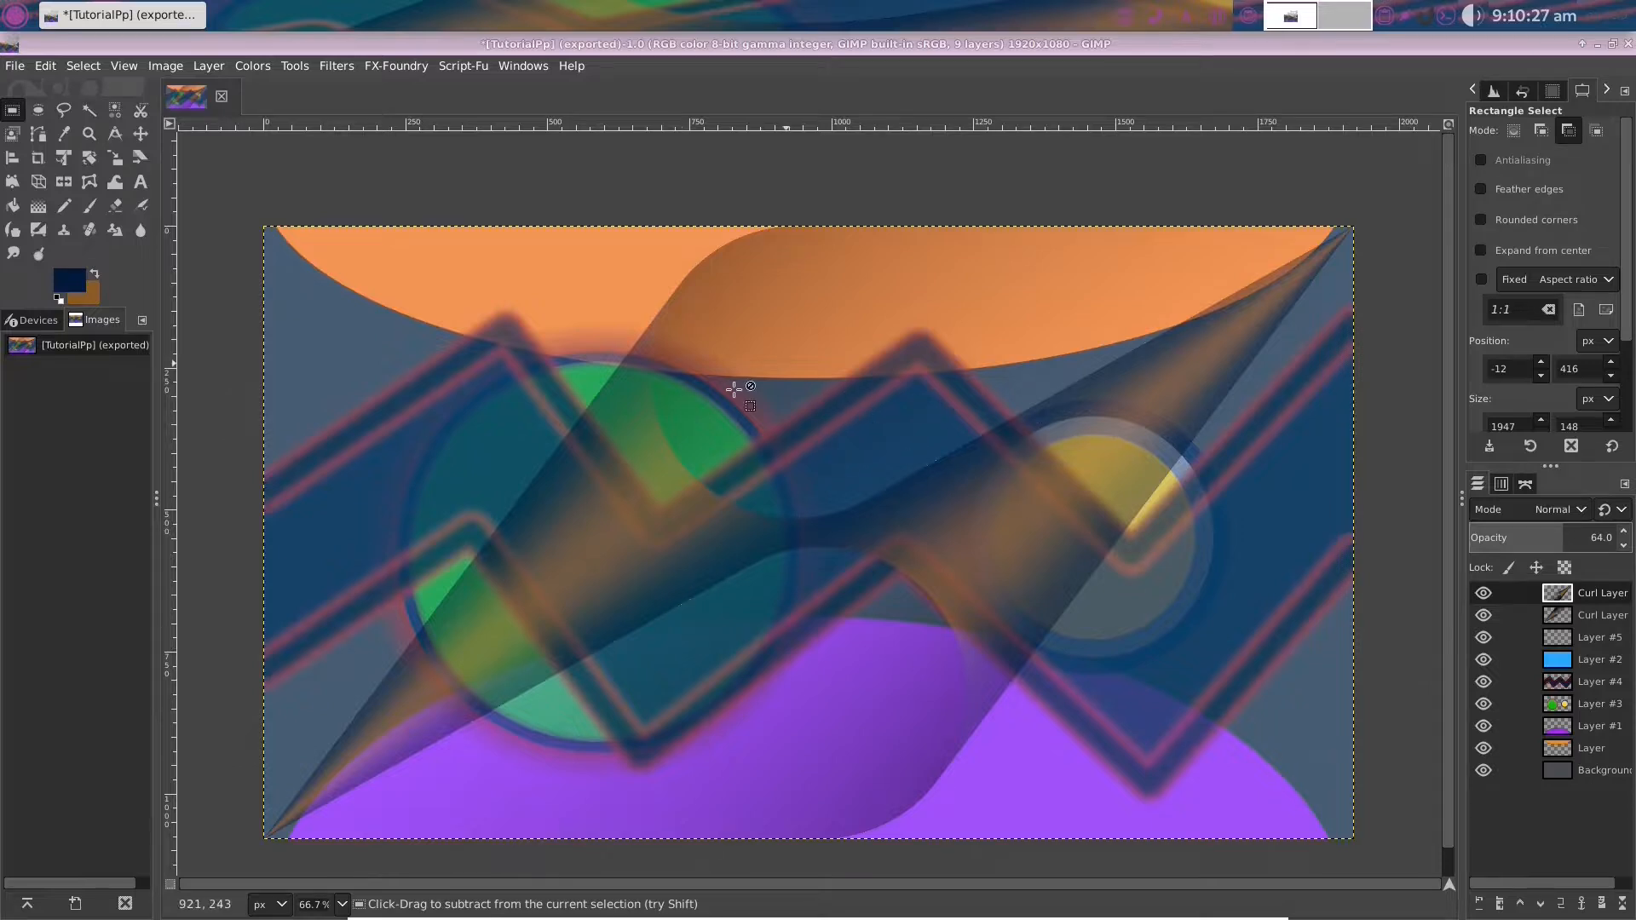
Hide both Curl Layers, Layer #5, Layer #2 and Layer #4 to reveal the base shapes of the wallpaper
click(1484, 593)
click(1484, 615)
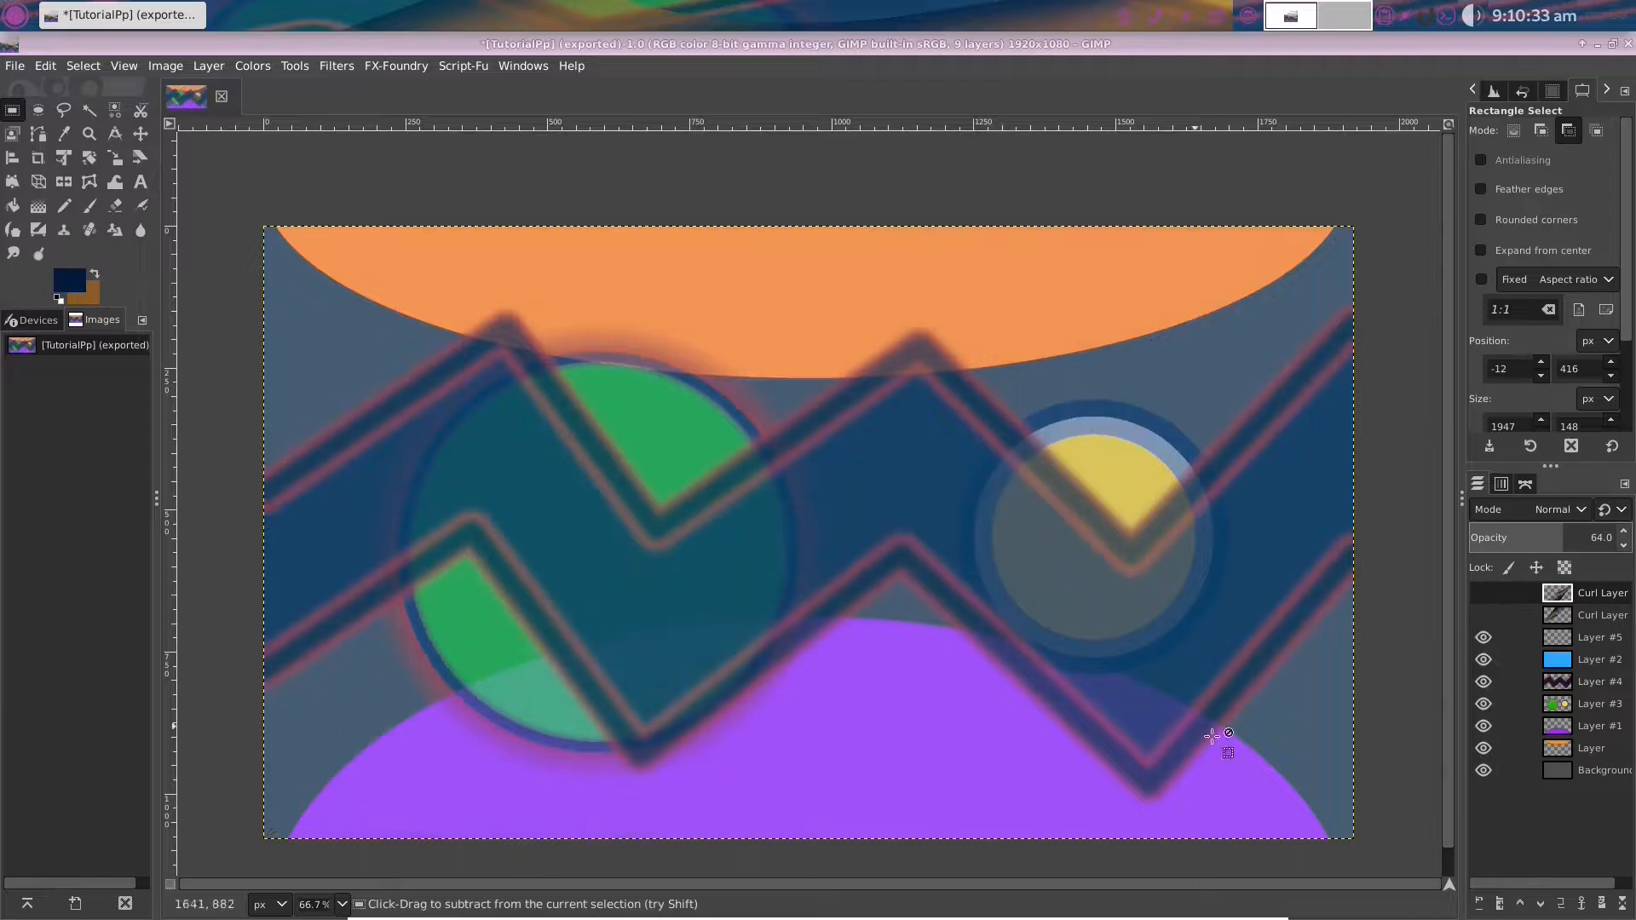
click(1487, 639)
click(1484, 661)
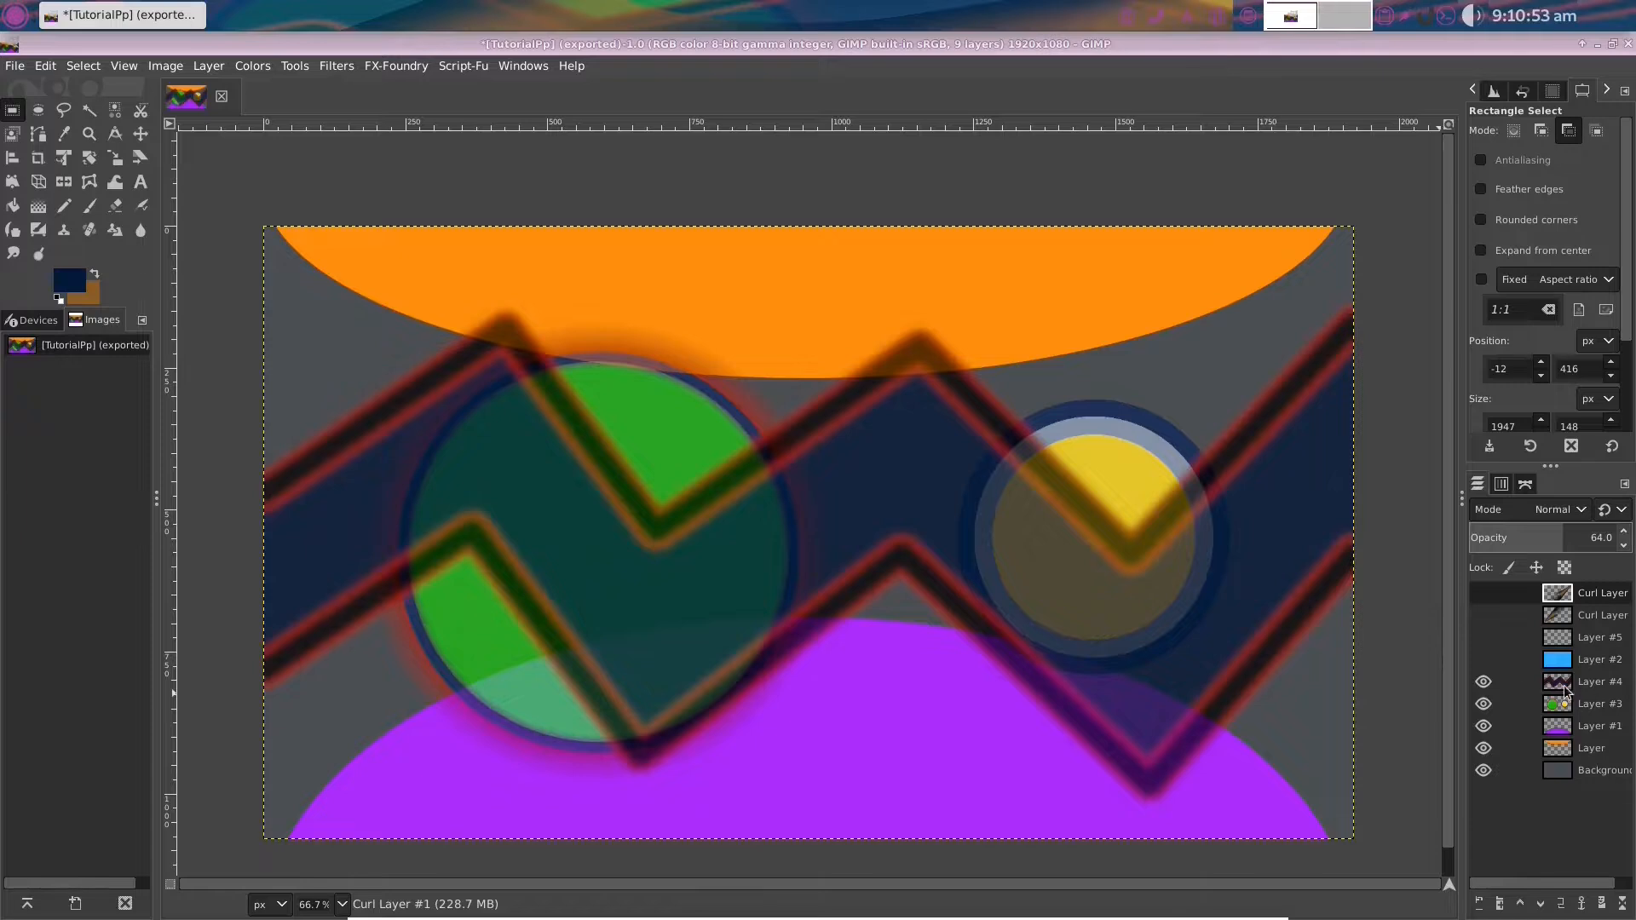
click(1483, 681)
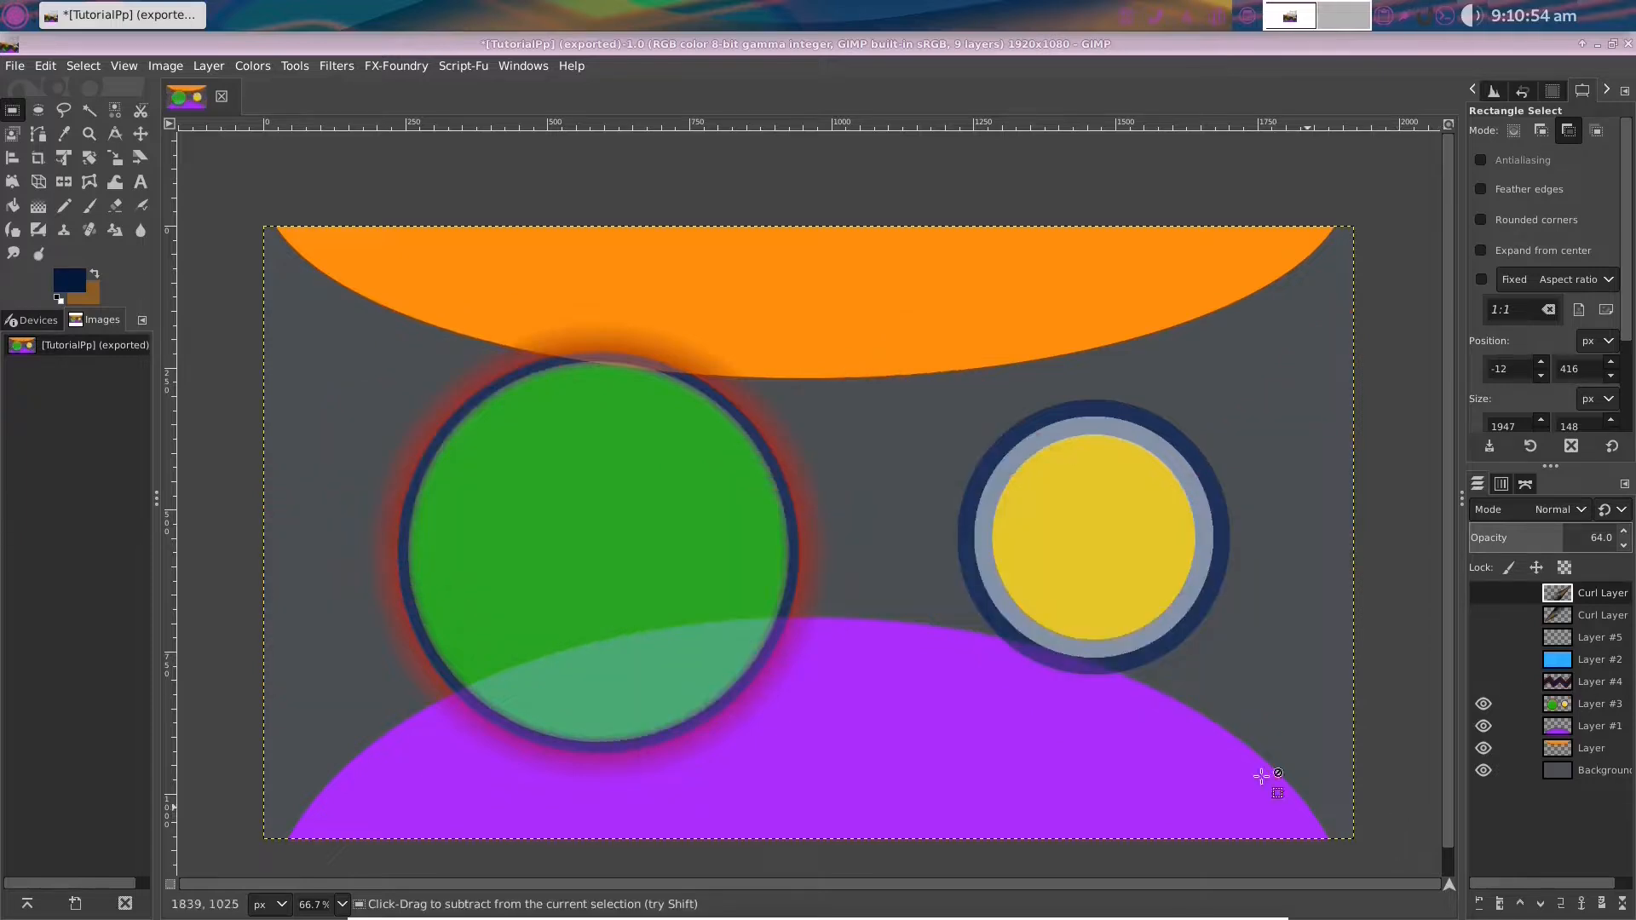
Make the blue Layer #2 and both Curl Layers visible again
click(1477, 661)
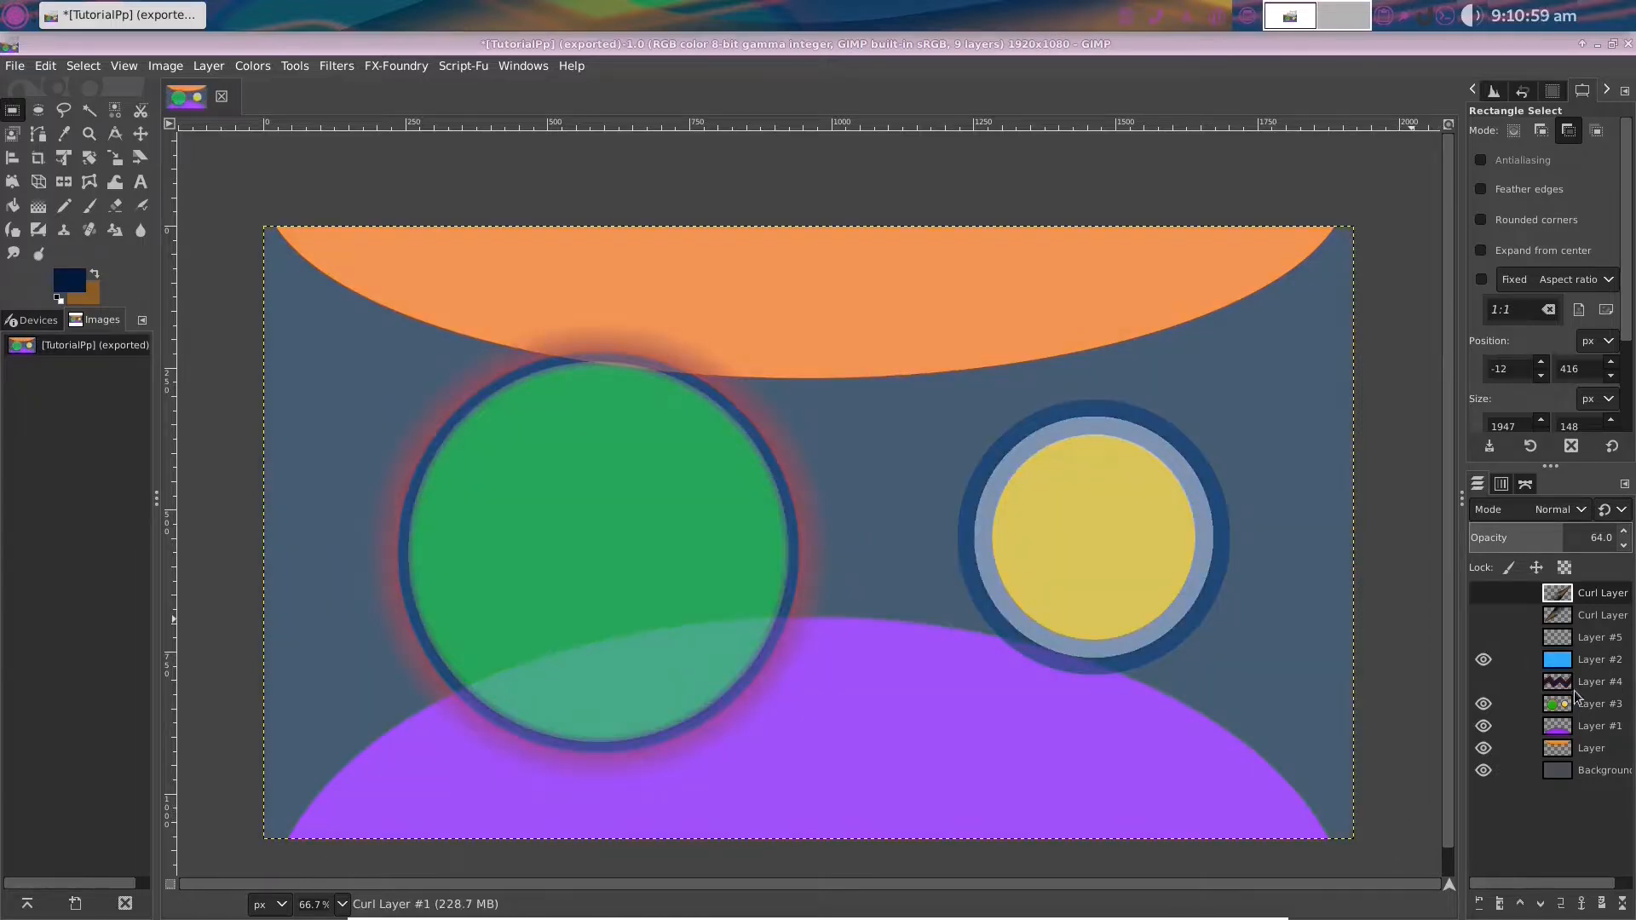
click(1484, 614)
click(1484, 594)
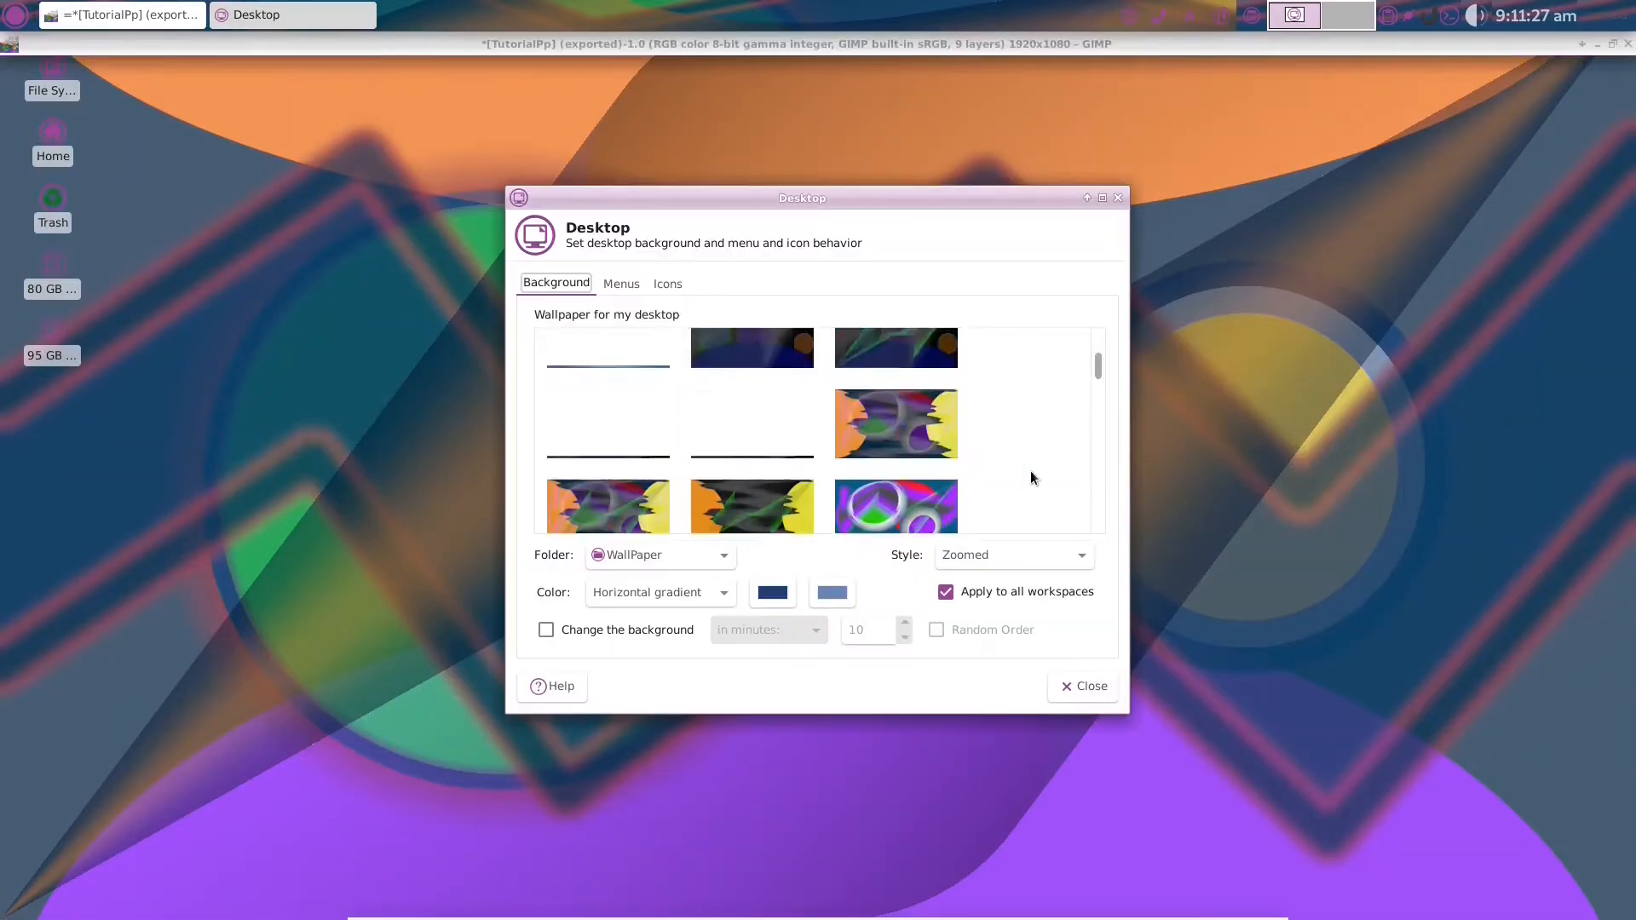
Set the Pimp Xfce4 Desktop image from the WallPaper folder as the desktop background and minimize GIMP to view it
scroll(1030, 477, down, 5)
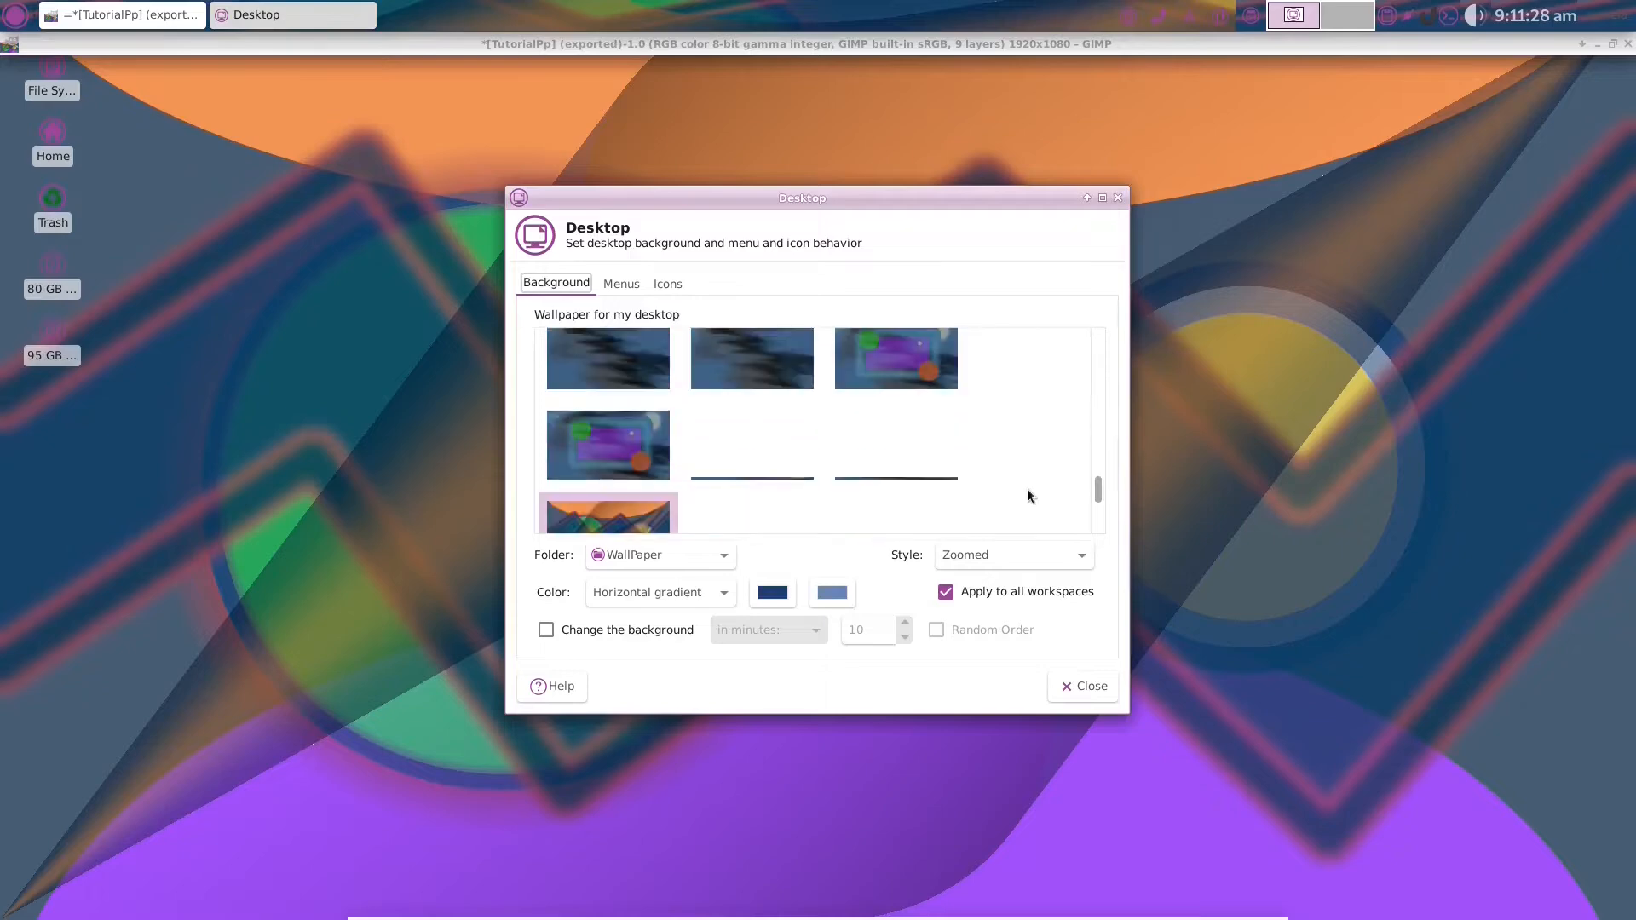
scroll(1026, 488, down, 5)
click(801, 479)
click(1083, 686)
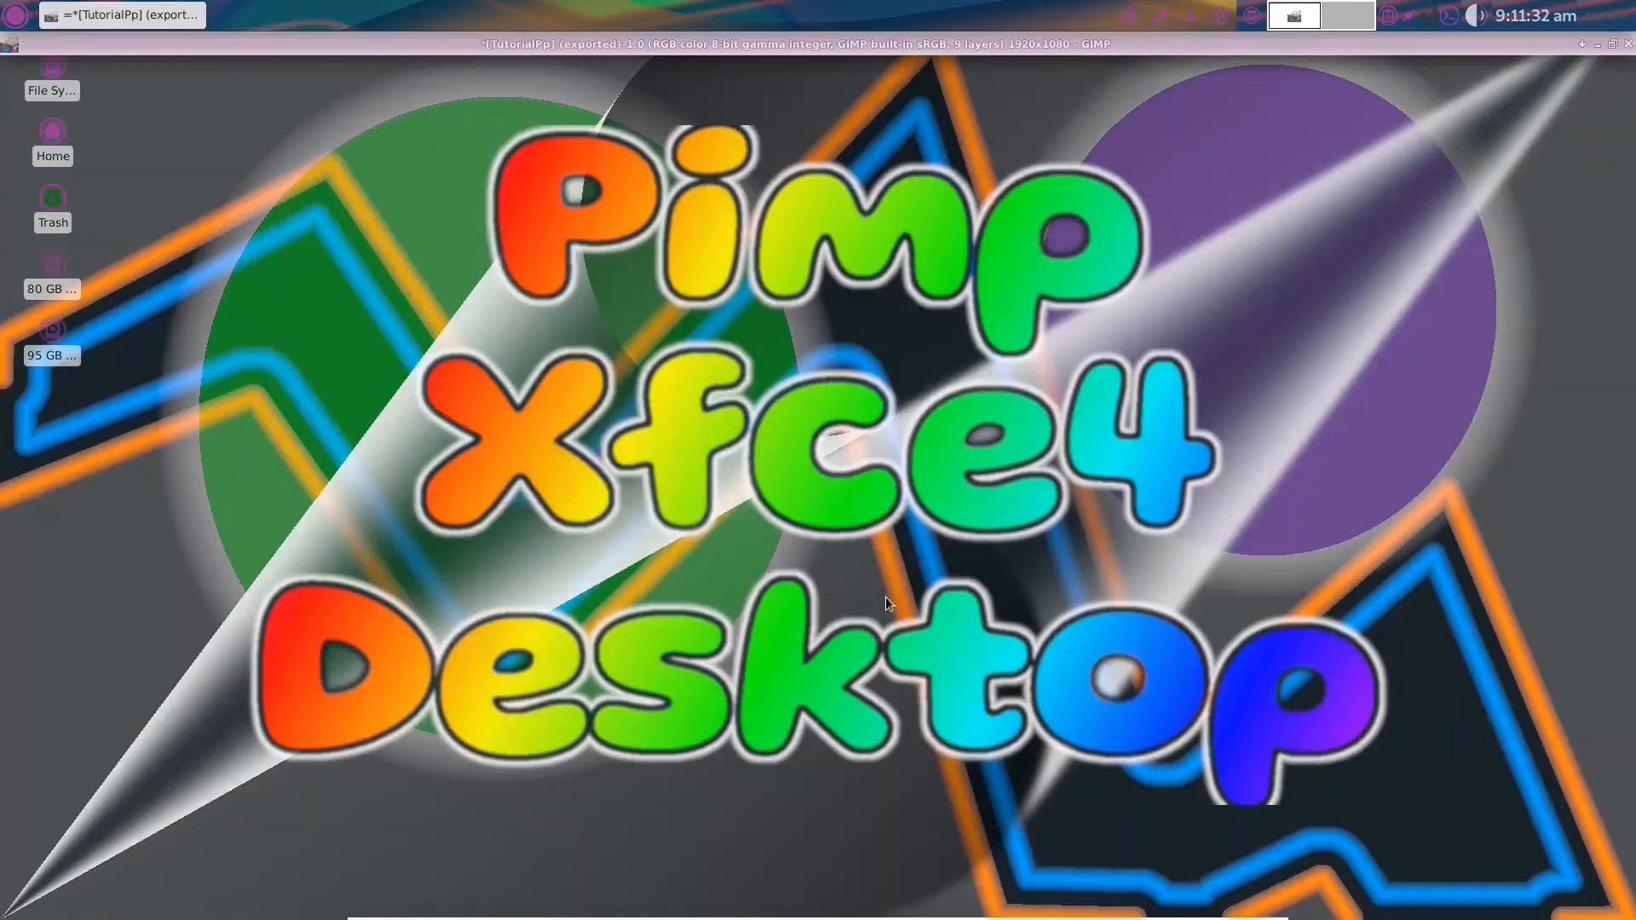
click(1598, 46)
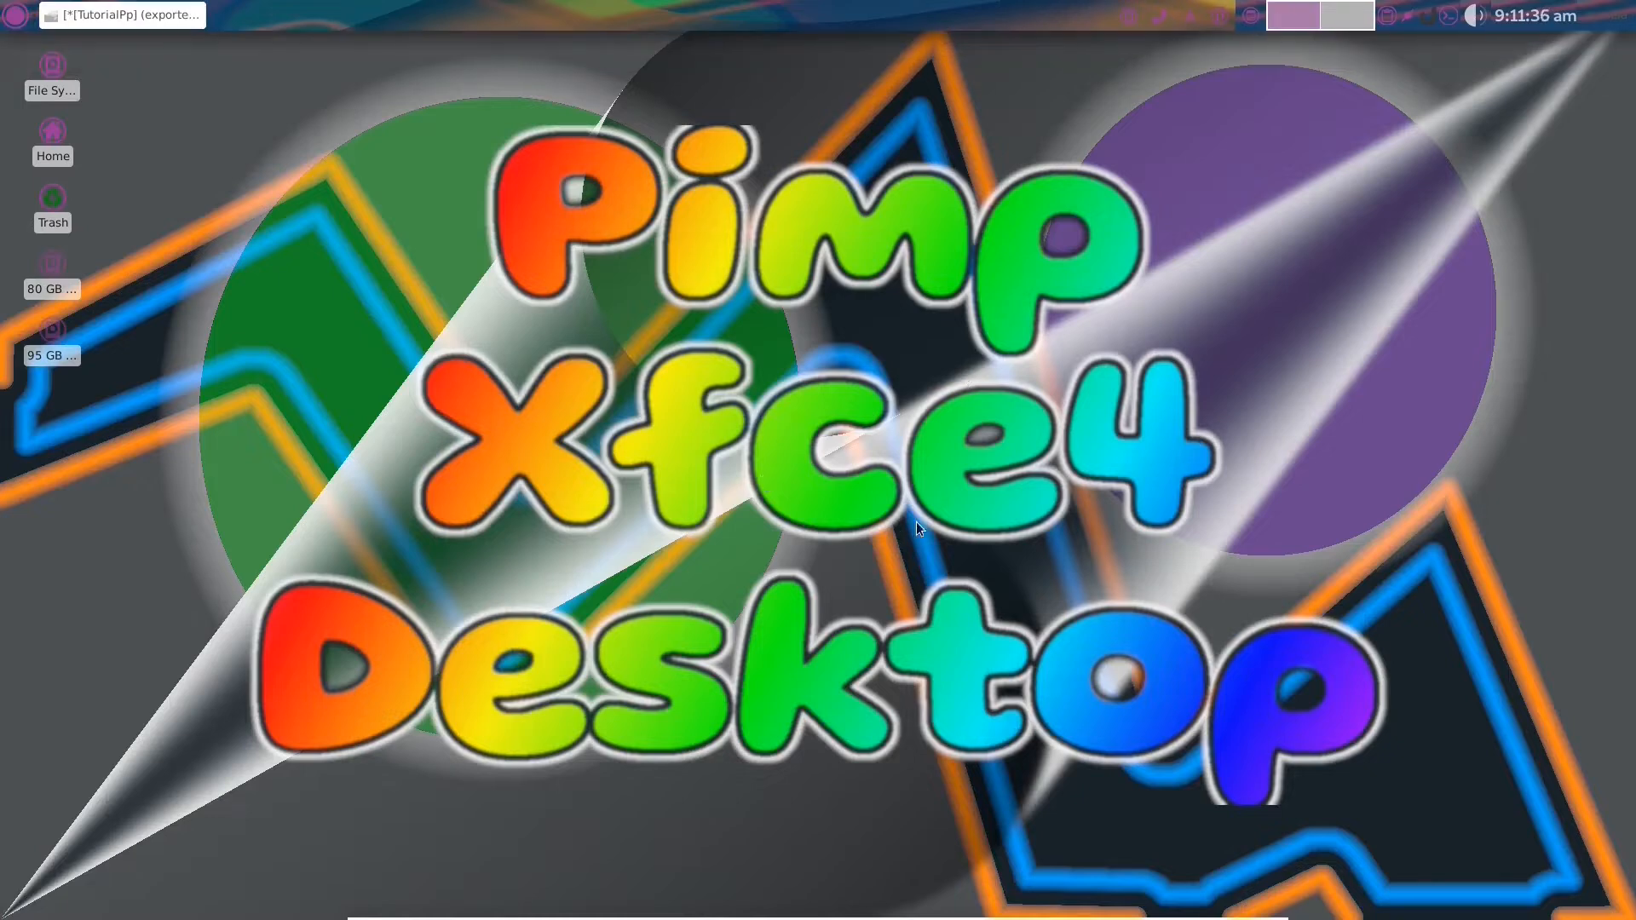